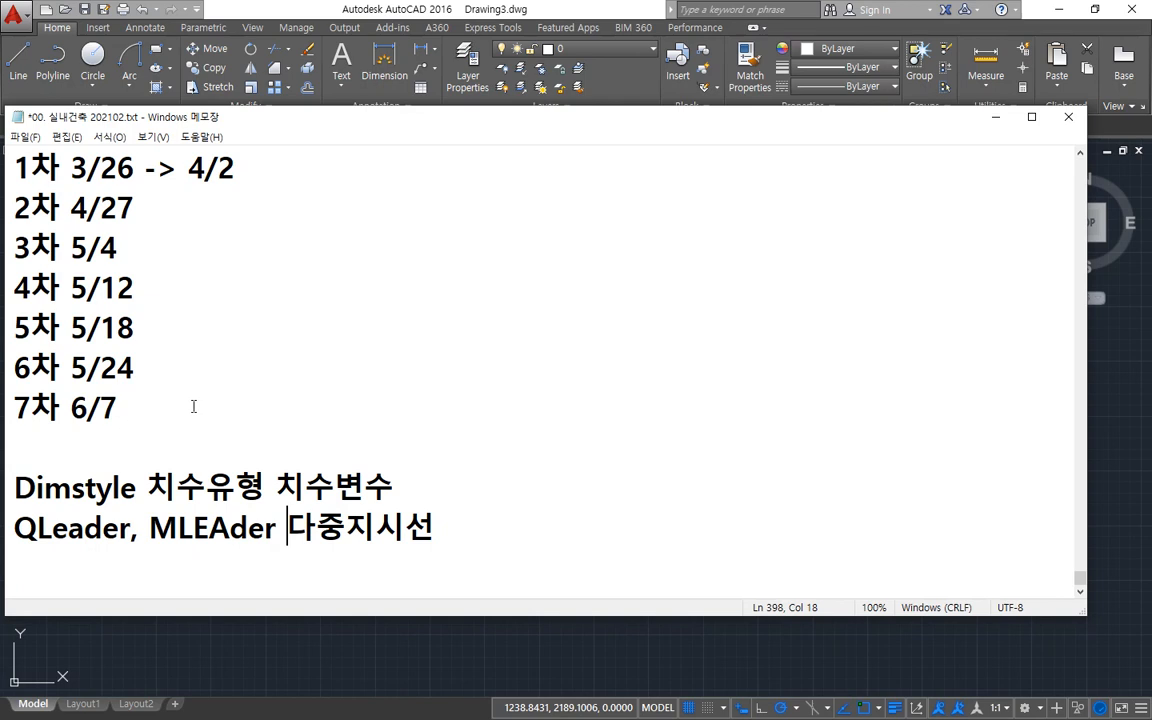
# Append "MLSTyle" to the end of the QLeader, MLEAder line in the notes.
pyautogui.press('Left')
pyautogui.press('Right')
pyautogui.press('End')
pyautogui.write('MLS')
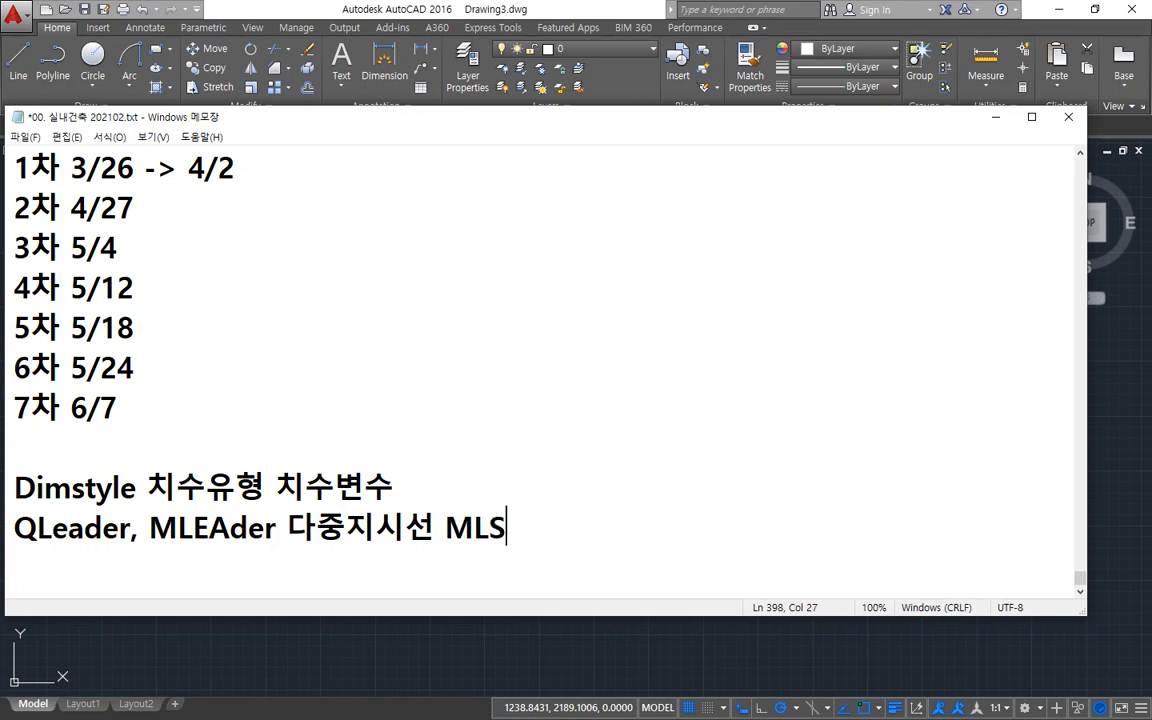
pyautogui.write('Tyle')
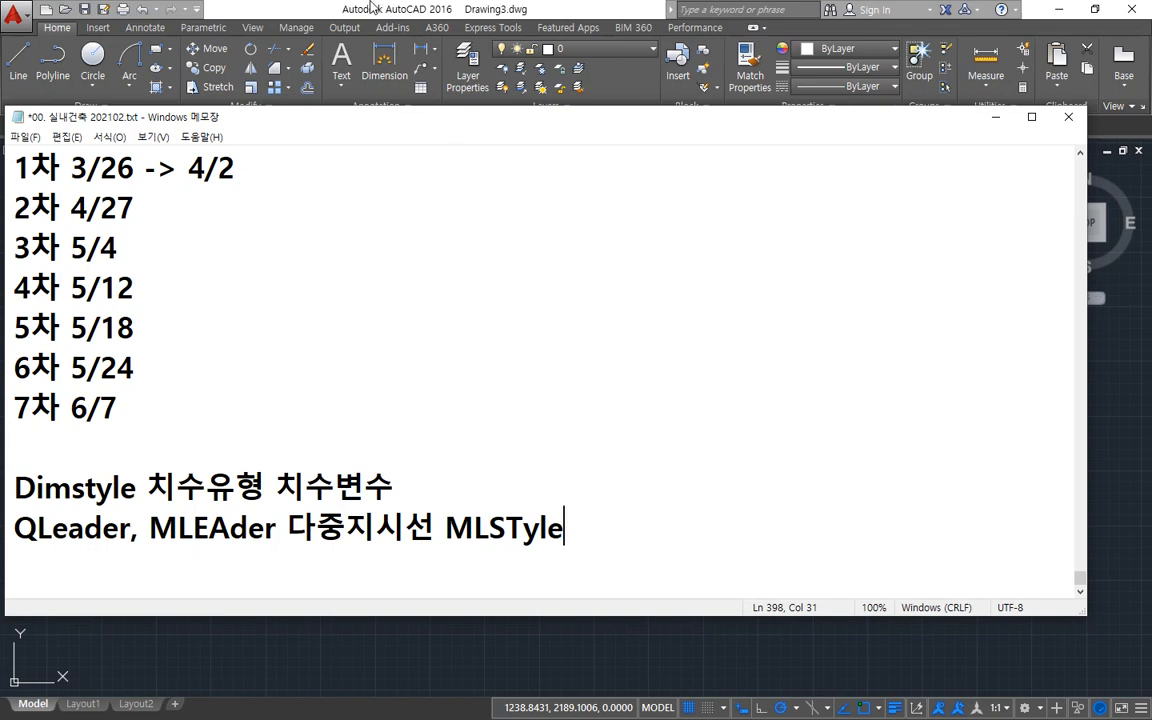
# Switch to AutoCAD and view the available styles in the Multileader Style Manager, closing it without changes.
pyautogui.click(338, 6)
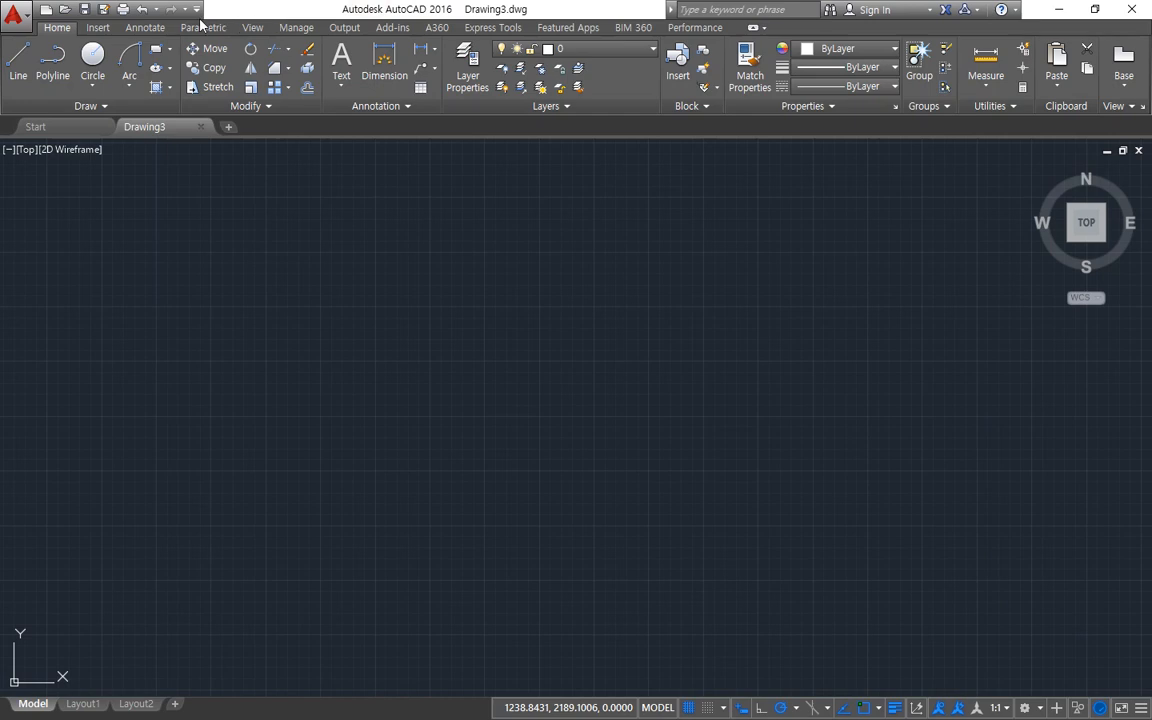
pyautogui.click(143, 27)
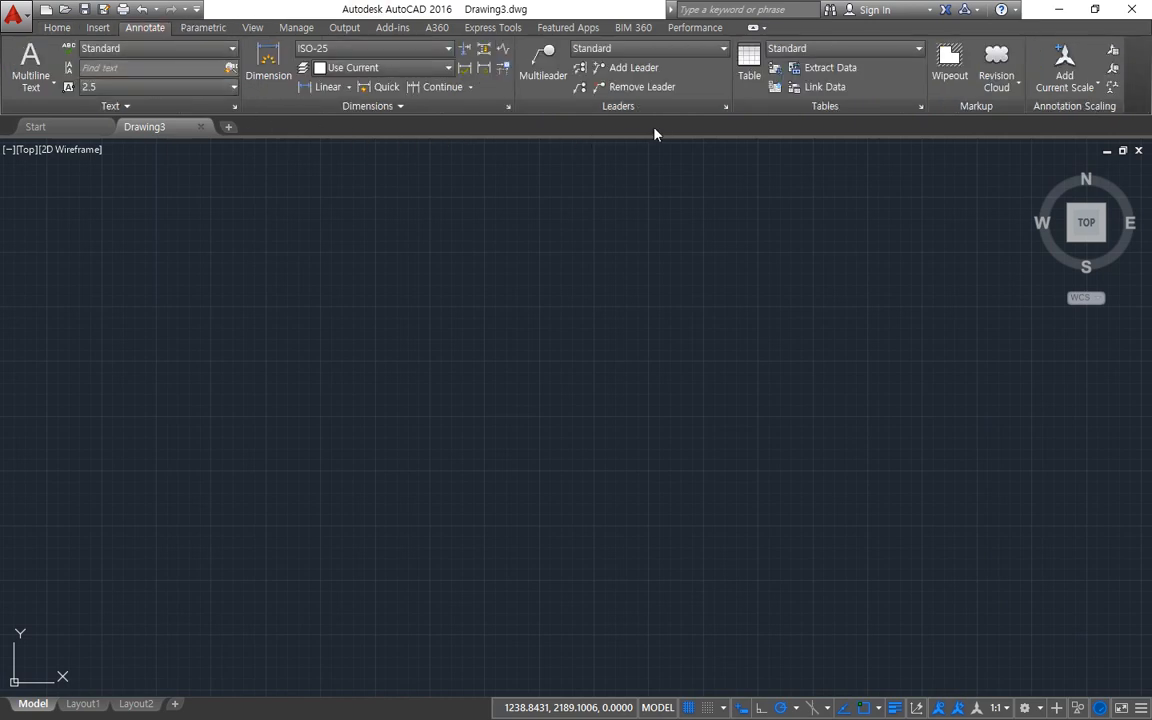
pyautogui.moveTo(592, 125)
pyautogui.mouseDown()
pyautogui.moveTo(578, 130)
pyautogui.moveTo(526, 32)
pyautogui.moveTo(755, 40)
pyautogui.moveTo(700, 140)
pyautogui.moveTo(562, 122)
pyautogui.mouseUp()
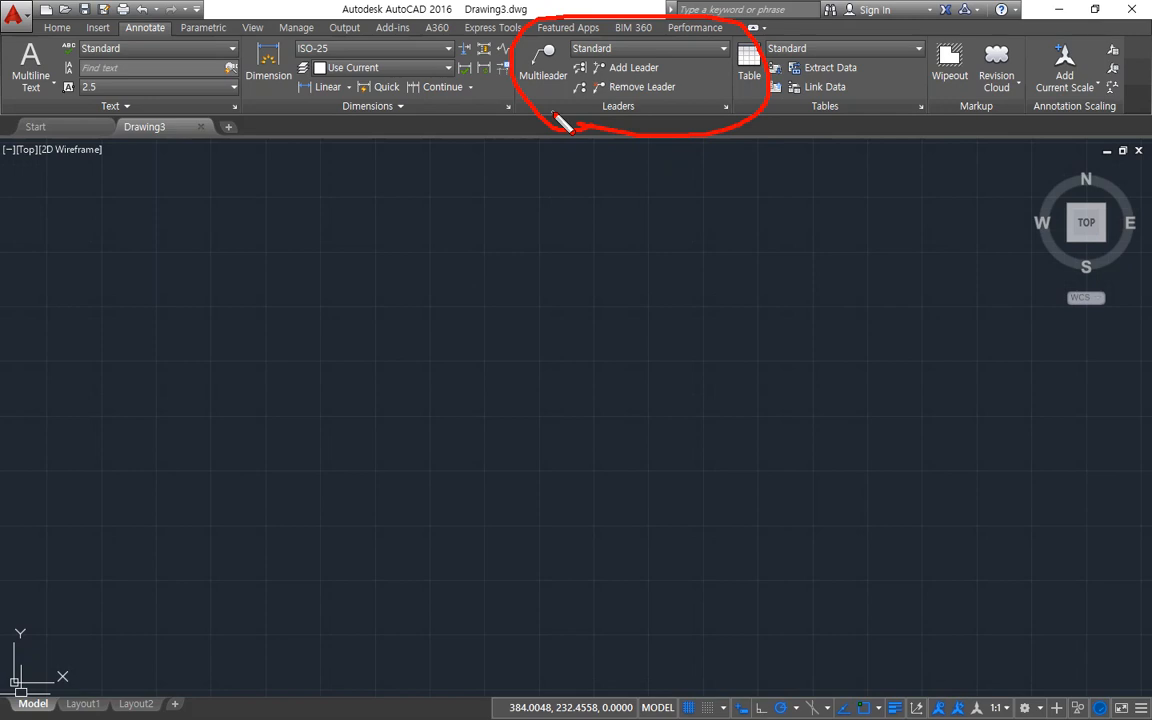
pyautogui.press('e')
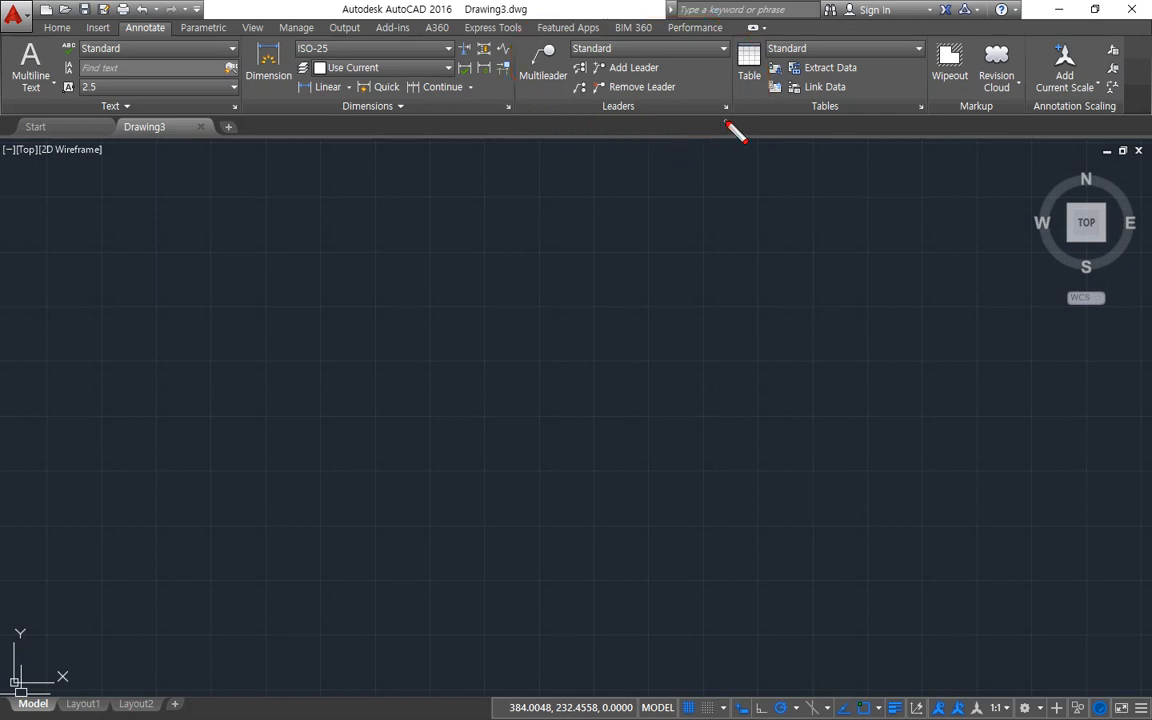
pyautogui.moveTo(727, 126)
pyautogui.mouseDown()
pyautogui.moveTo(704, 106)
pyautogui.moveTo(728, 93)
pyautogui.moveTo(740, 113)
pyautogui.moveTo(726, 126)
pyautogui.mouseUp()
pyautogui.press('Escape')
pyautogui.click(724, 107)
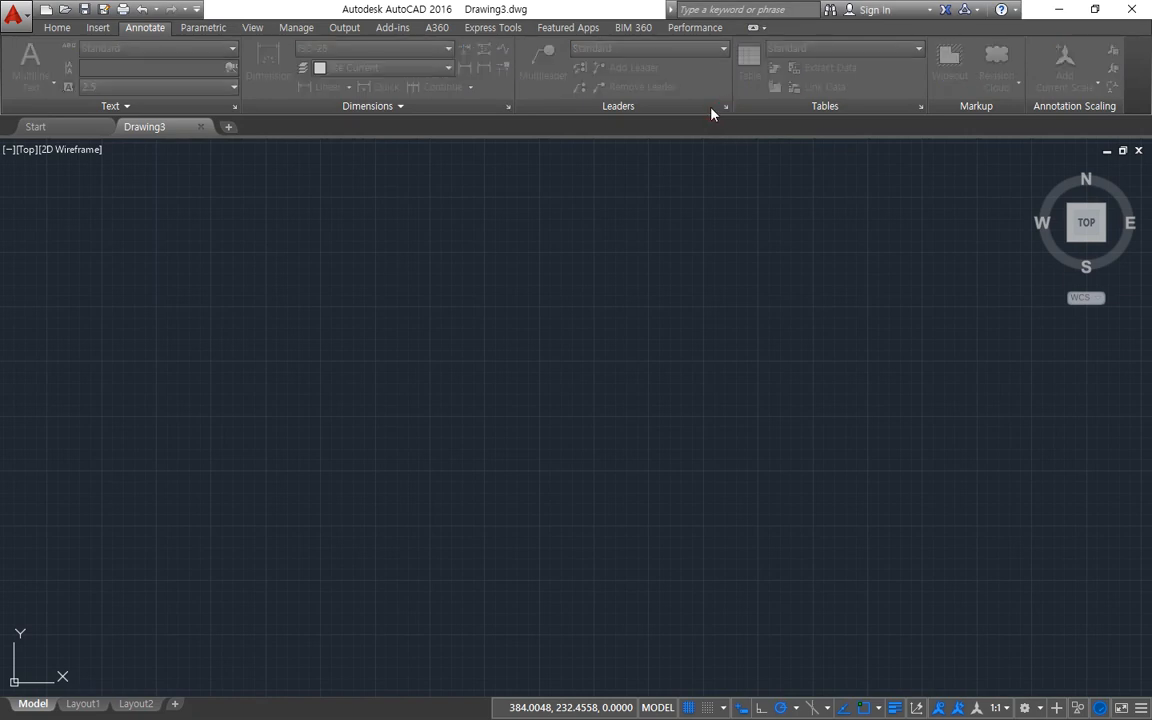
pyautogui.moveTo(262, 266); pyautogui.dragTo(603, 175)
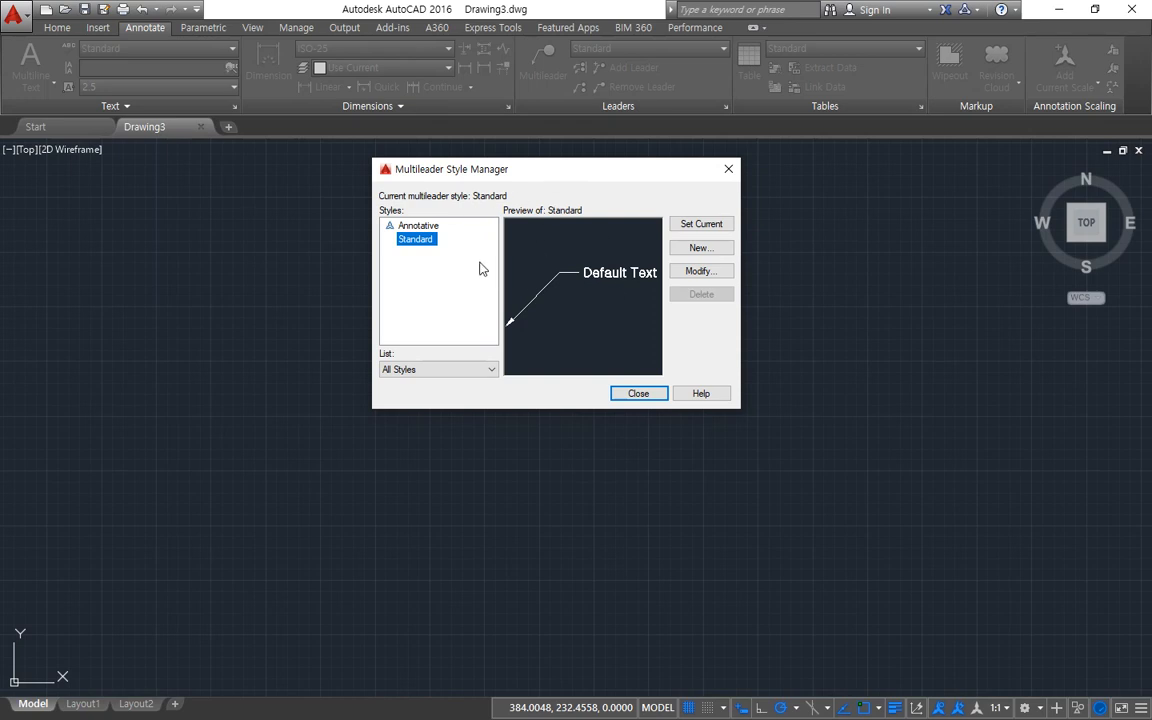
pyautogui.press('Escape')
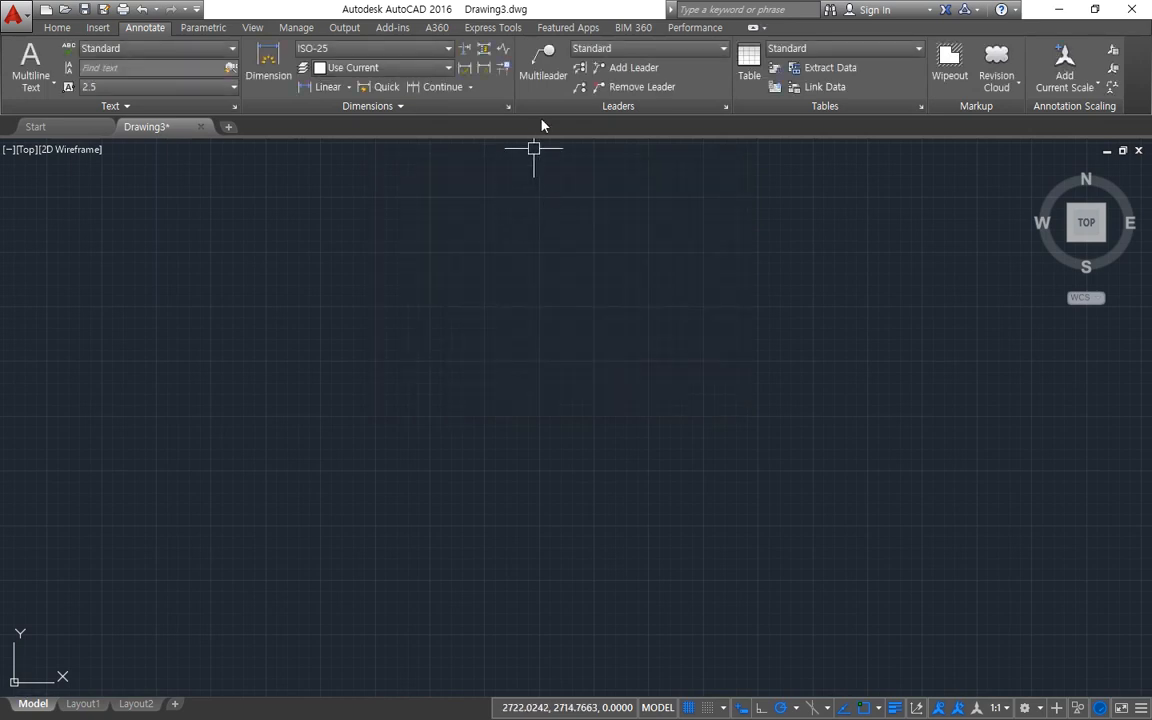
# Place a multileader in the empty drawing with its arrowhead pointing straight down, about 26 units below the landing.
pyautogui.click(535, 60)
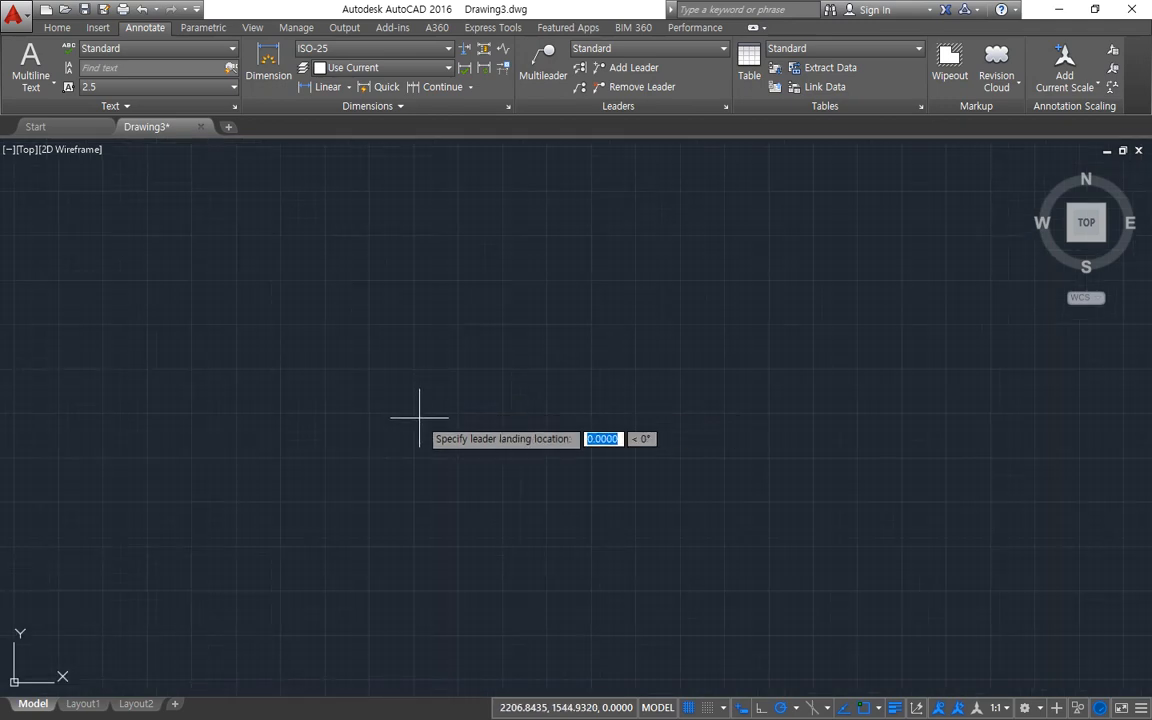
pyautogui.click(419, 416)
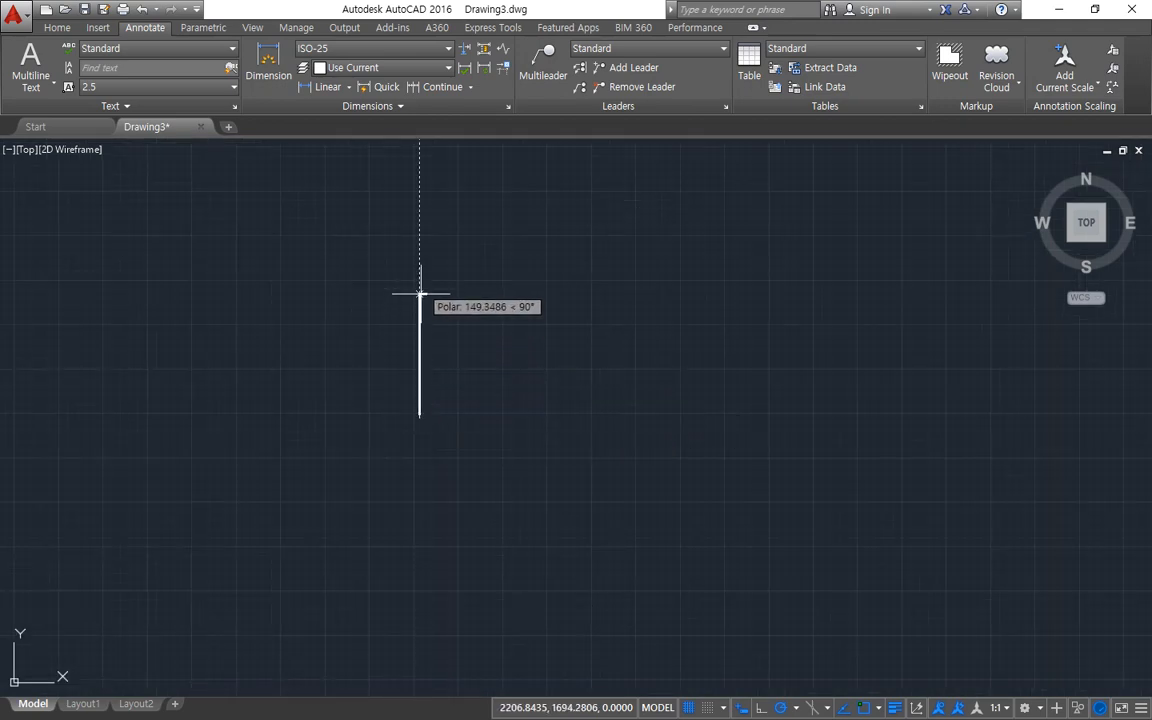
pyautogui.scroll(5, 419, 300)
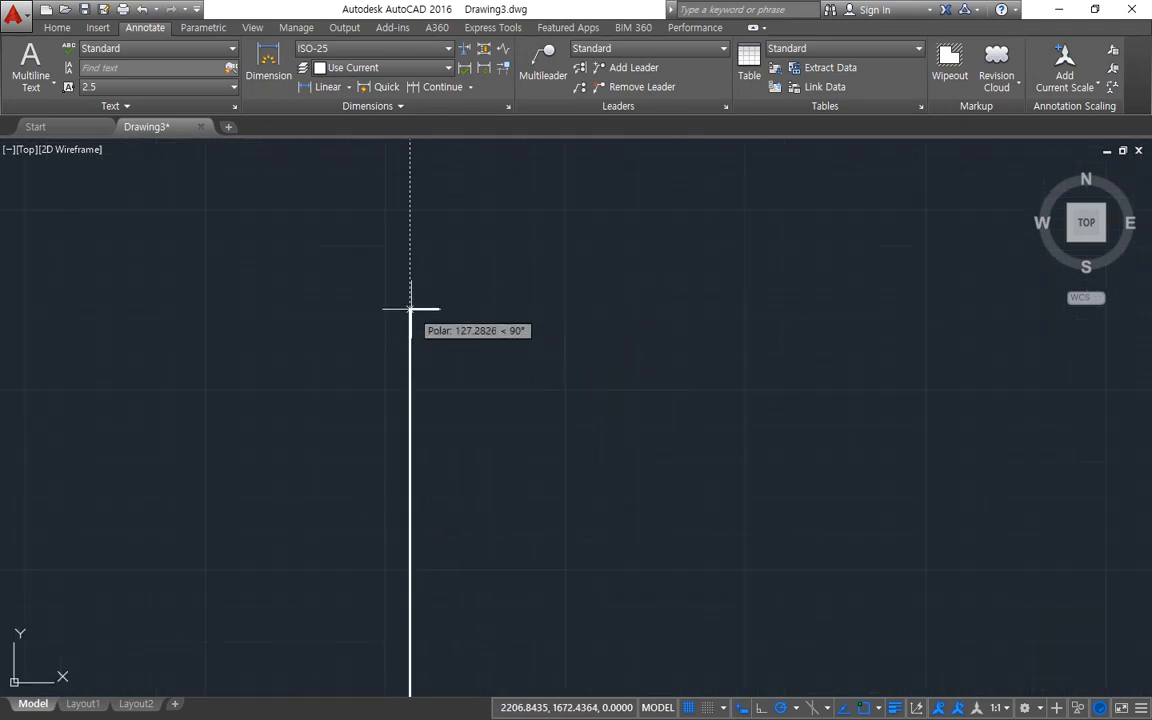
pyautogui.scroll(-4, 411, 309)
pyautogui.scroll(6, 423, 453)
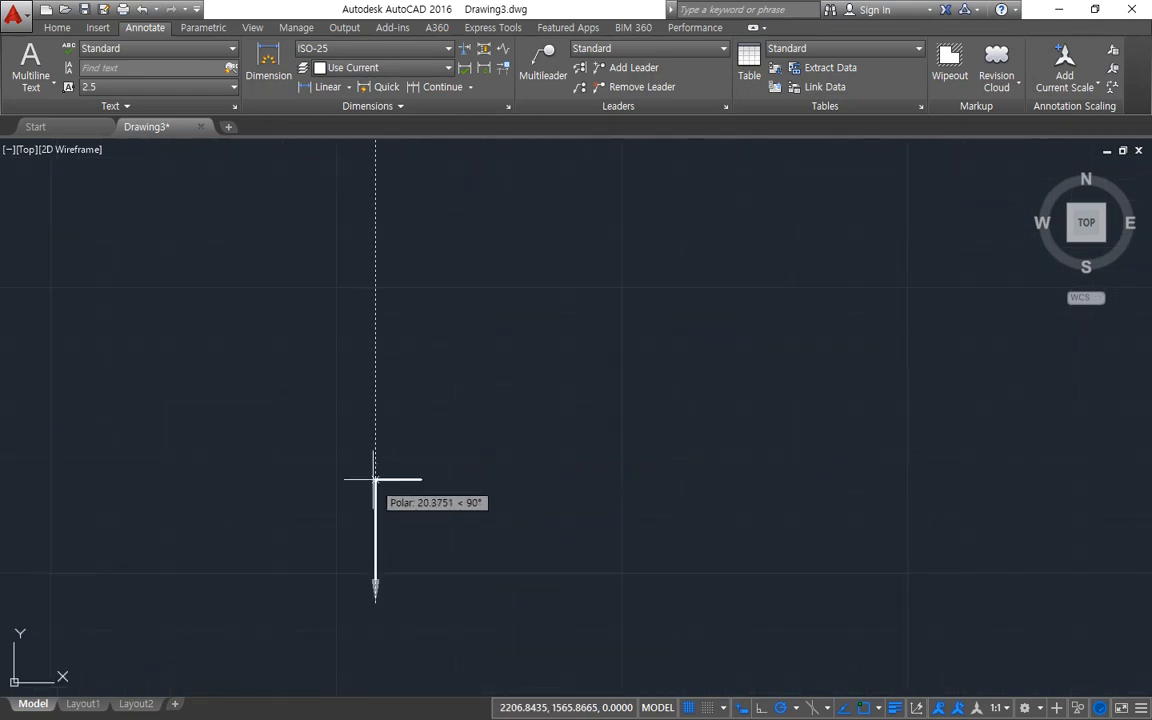
pyautogui.scroll(2, 384, 476)
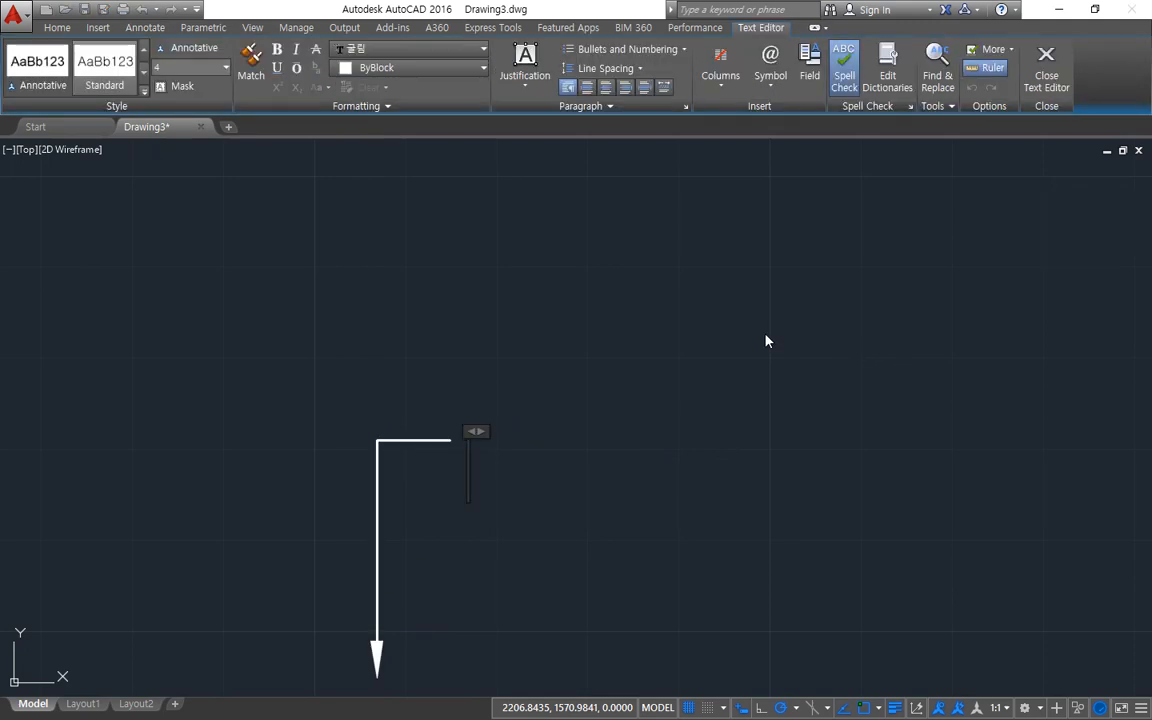
# Enter "THK200 잡석다짐" as the multileader's text and finish the text editing.
pyautogui.write('TH')
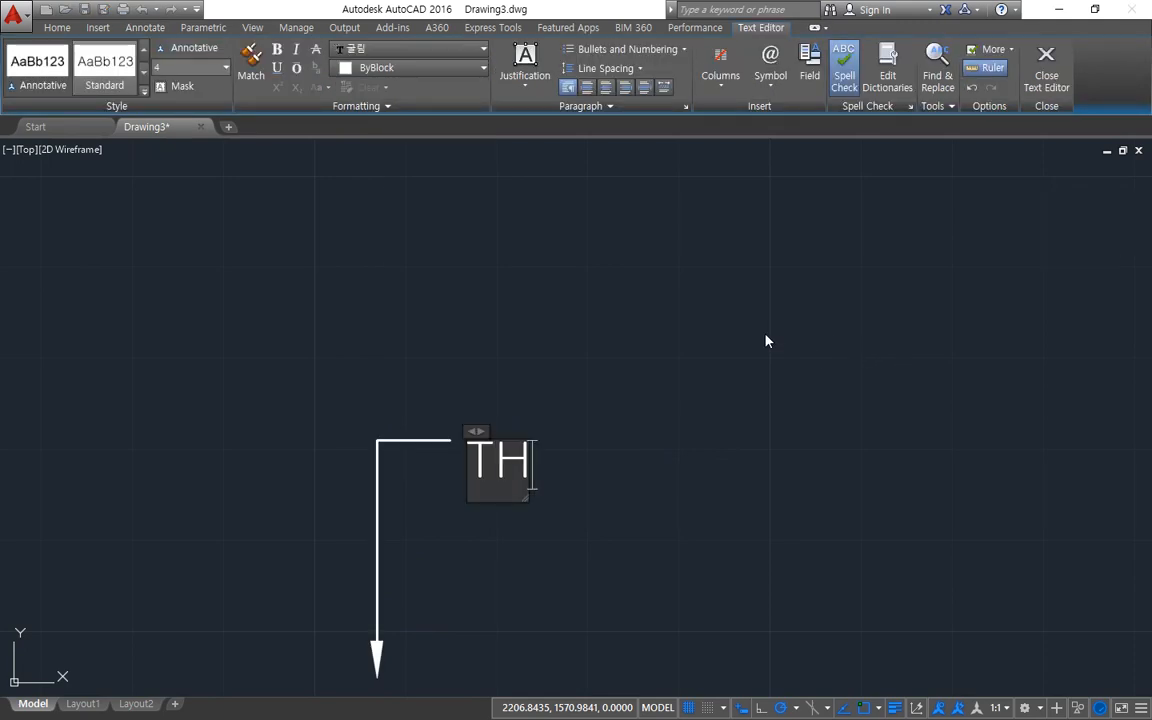
pyautogui.write('K20')
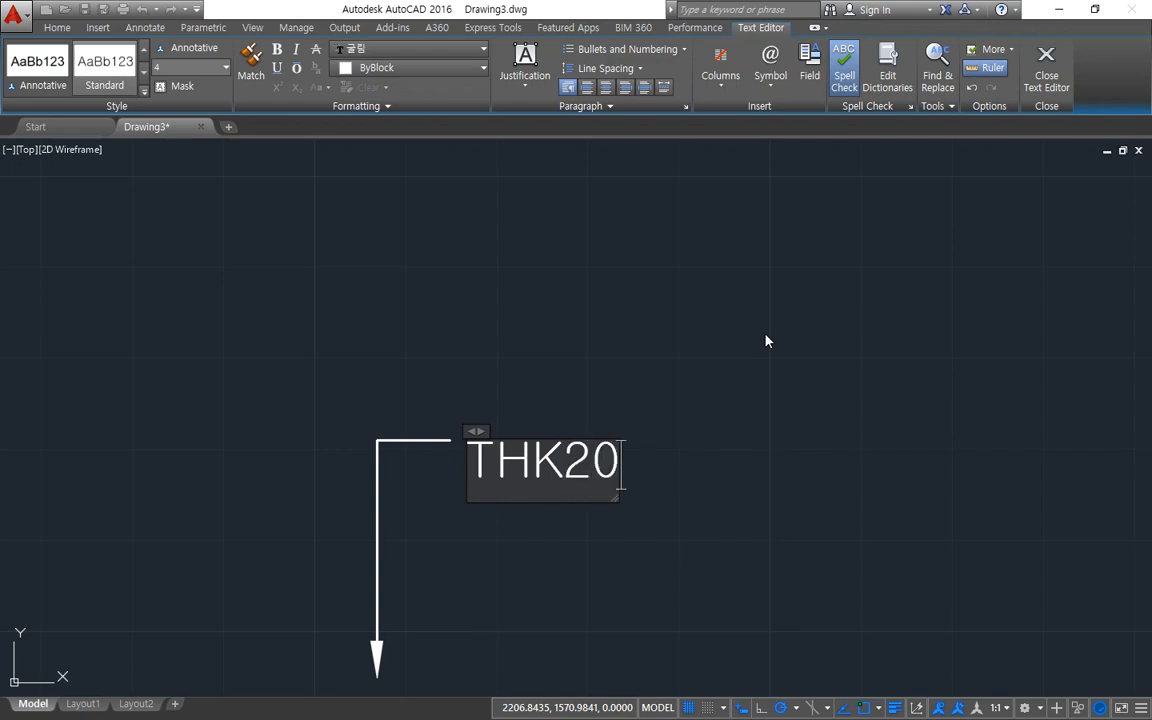
pyautogui.write('0 잡석다')
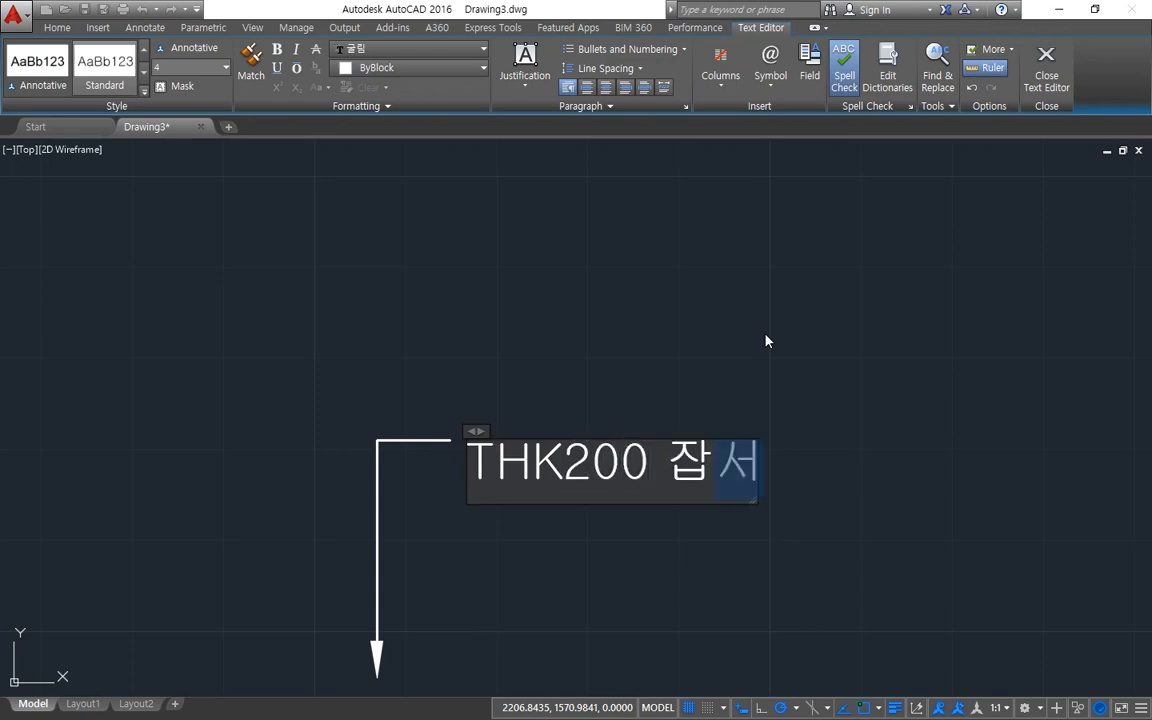
pyautogui.write('징')
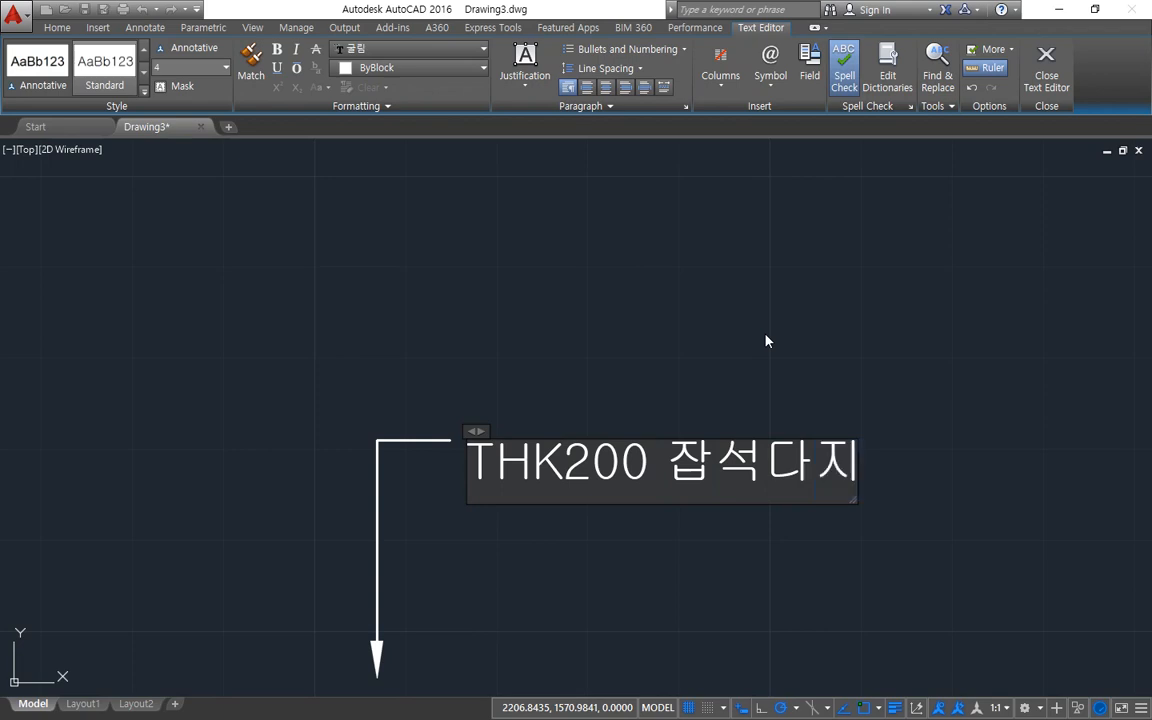
pyautogui.click(766, 341)
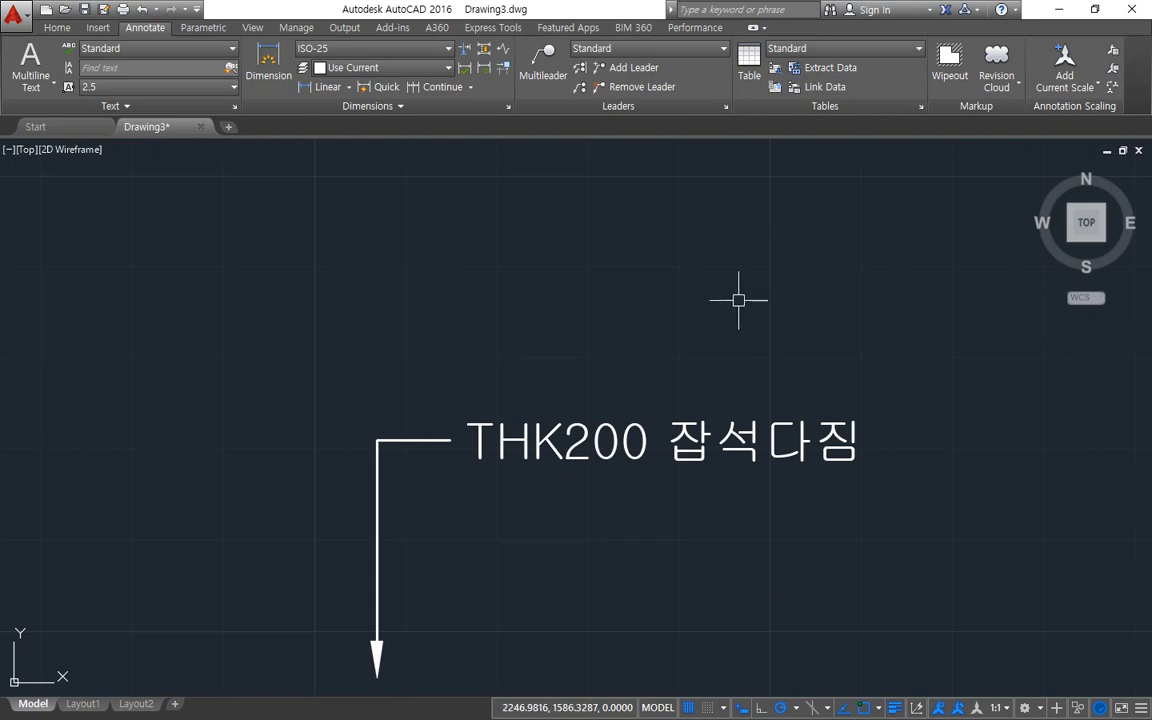
# Show the command line window and move it clear of the multileader.
pyautogui.scroll(-2, 680, 320)
pyautogui.moveTo(617, 342); pyautogui.dragTo(534, 324, button='middle')
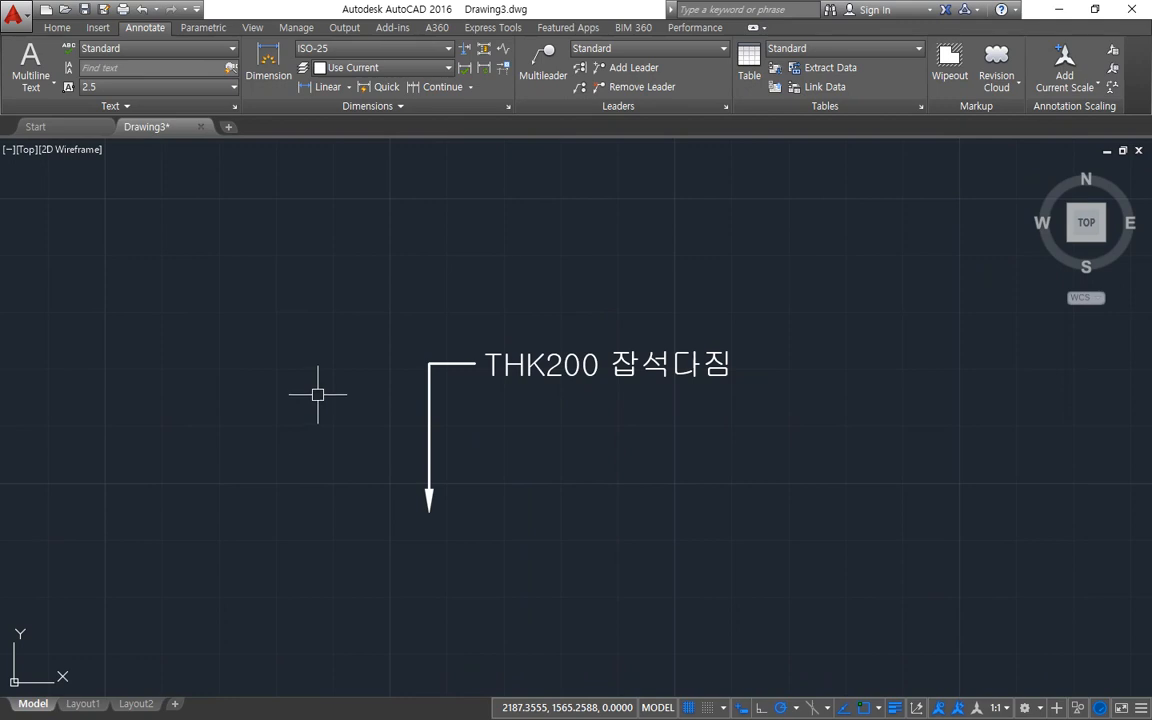
pyautogui.hotkey('ctrl', 'alt', 'd')
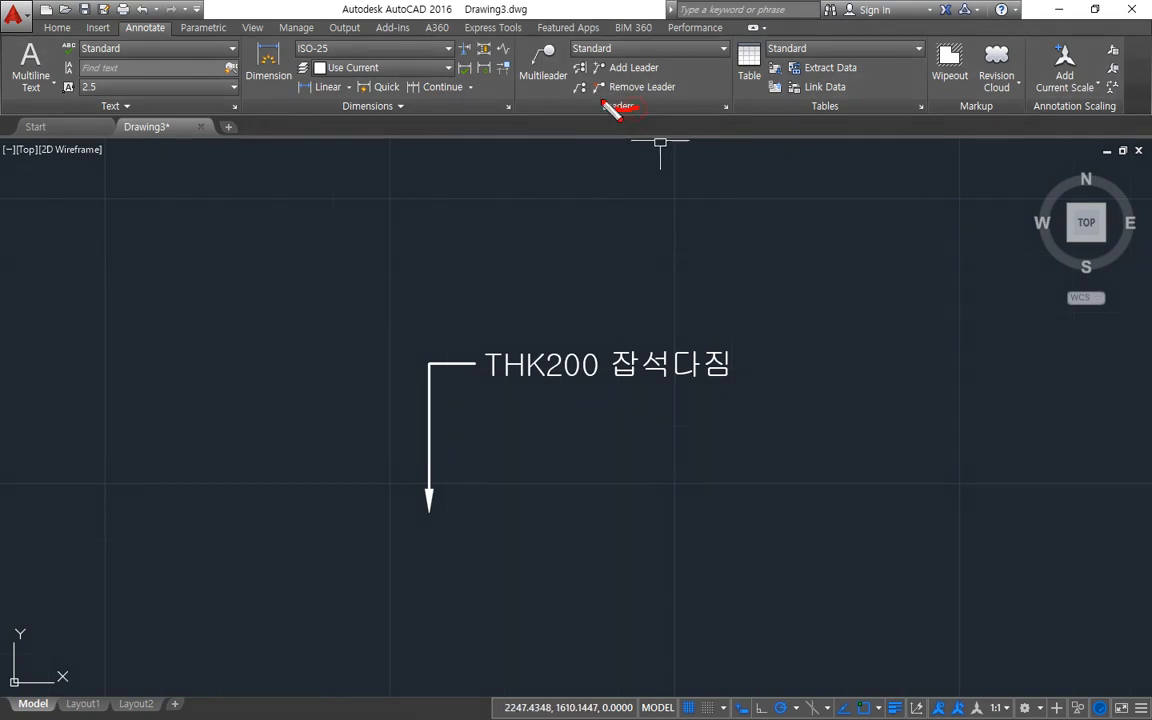
pyautogui.moveTo(602, 98)
pyautogui.mouseDown()
pyautogui.moveTo(662, 58)
pyautogui.moveTo(628, 107)
pyautogui.mouseUp()
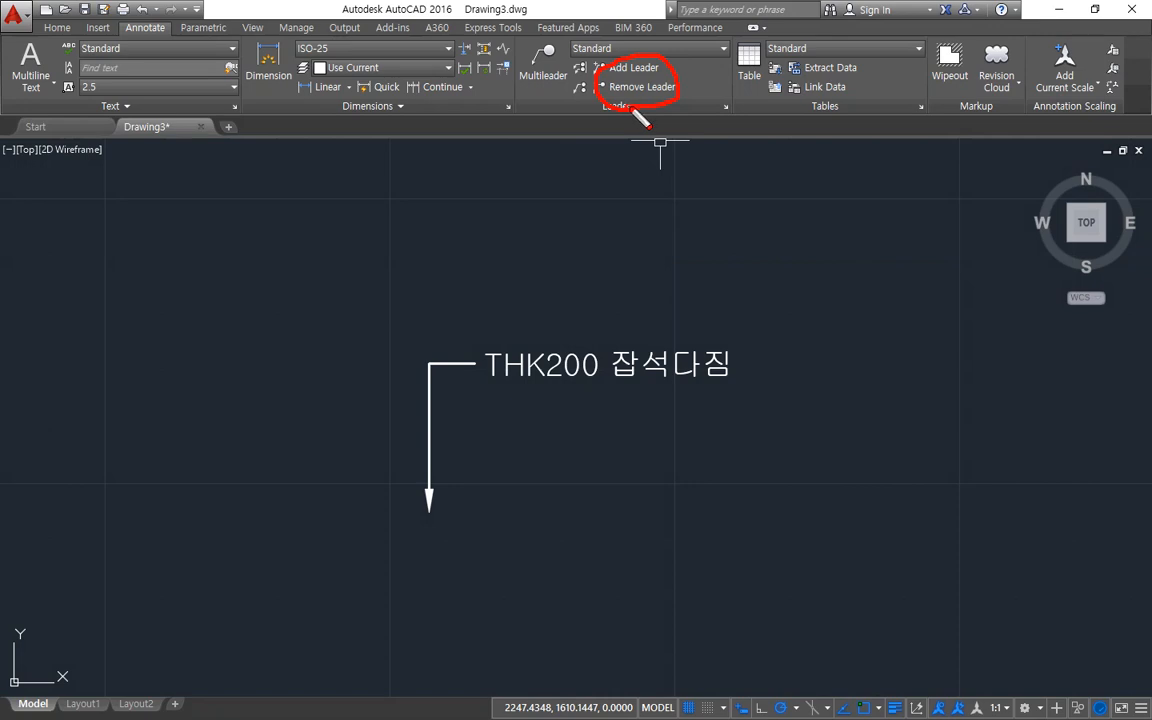
pyautogui.press('Escape')
pyautogui.hotkey('ctrl', '9')
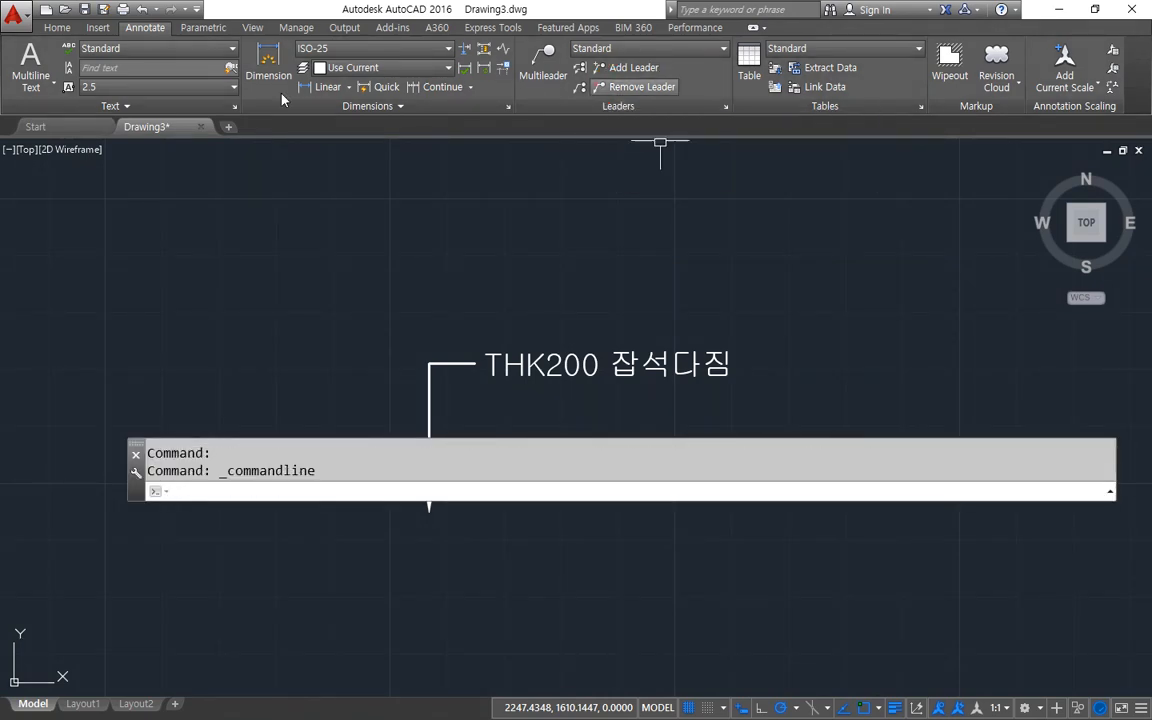
pyautogui.moveTo(137, 449)
pyautogui.mouseDown()
pyautogui.moveTo(165, 206)
pyautogui.moveTo(140, 132)
pyautogui.mouseUp()
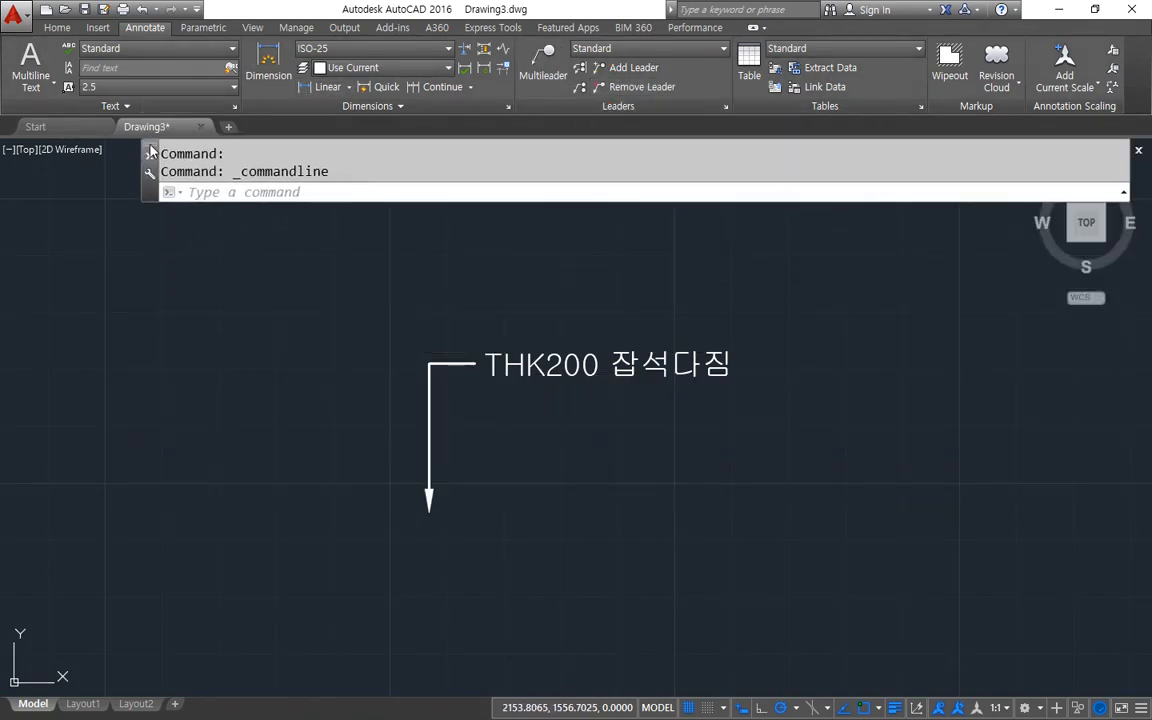
# Add five leader lines to the THK200 잡석다짐 multileader, three at the text's right end and two at its left end.
pyautogui.click(632, 67)
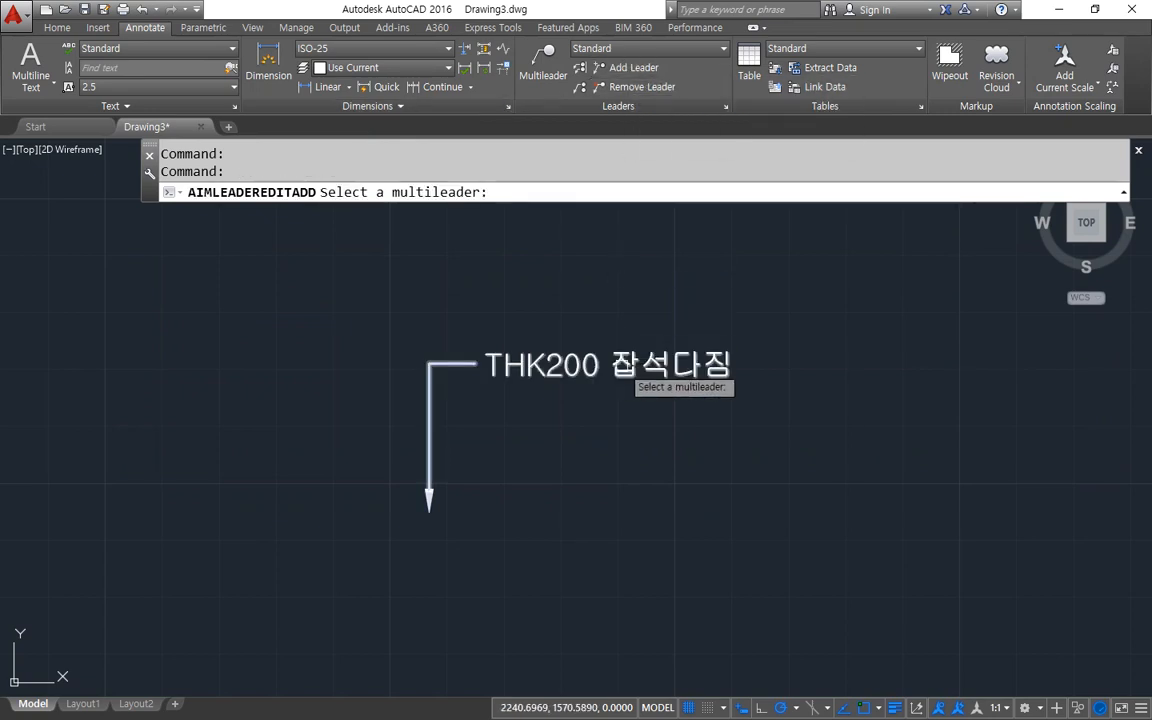
pyautogui.click(622, 368)
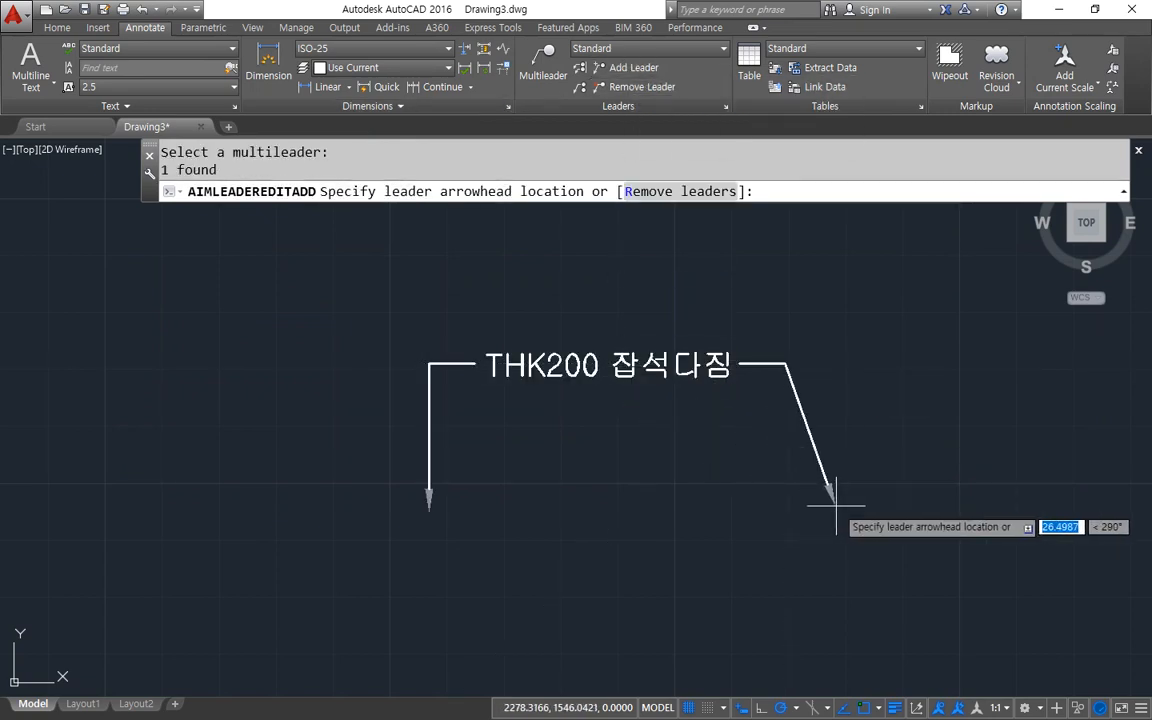
pyautogui.click(853, 500)
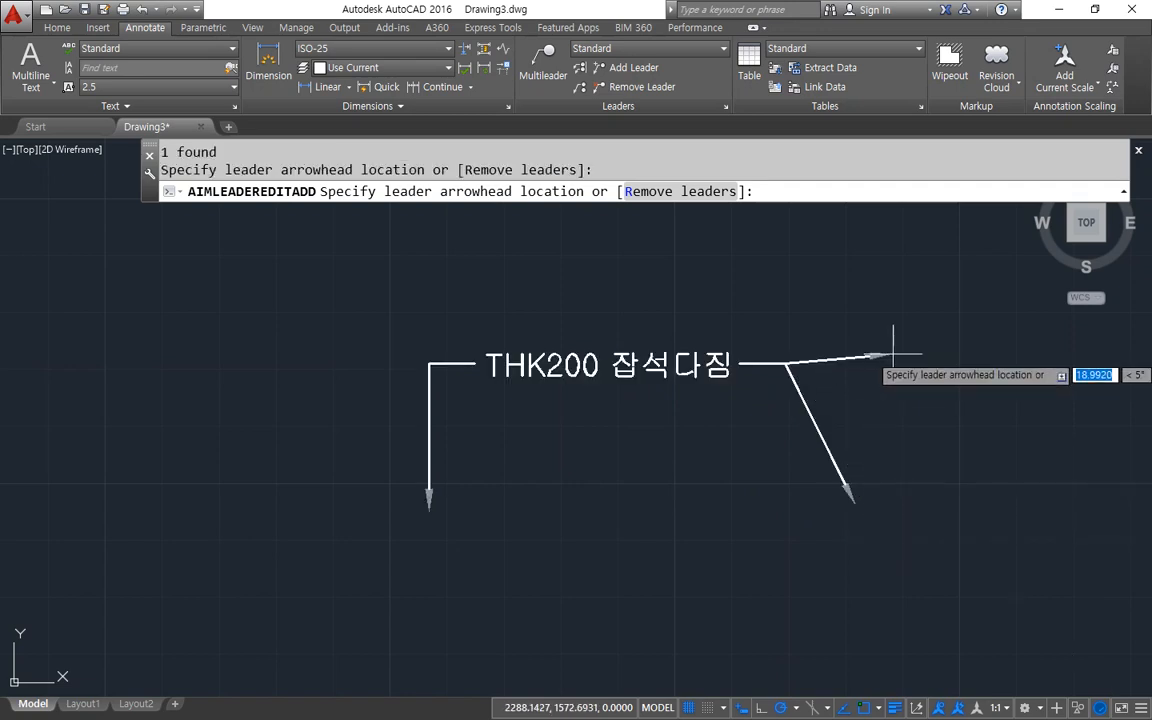
pyautogui.click(895, 327)
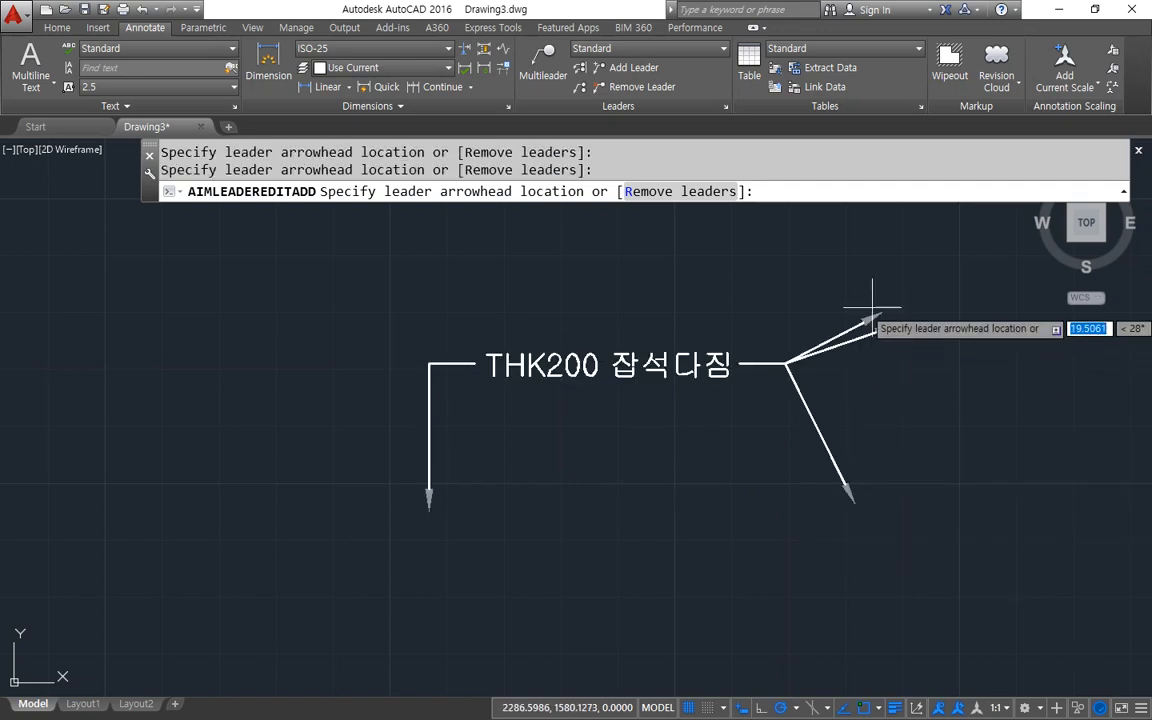
pyautogui.click(760, 248)
pyautogui.click(456, 240)
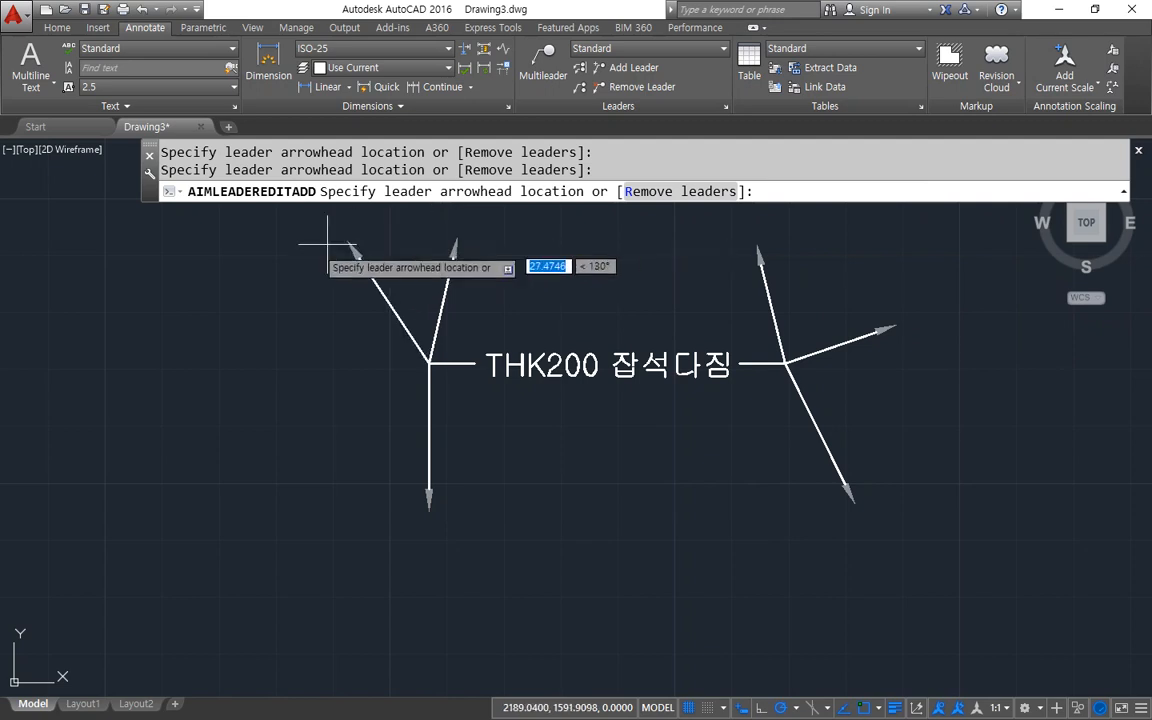
pyautogui.click(281, 277)
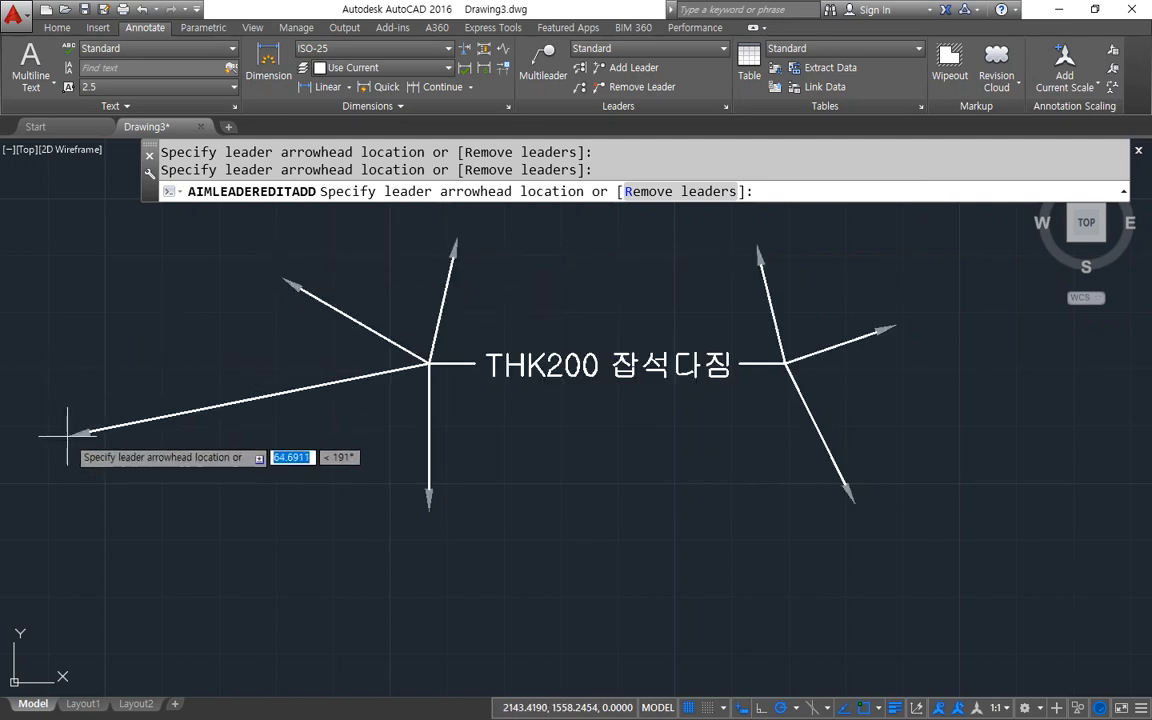
pyautogui.press('Return')
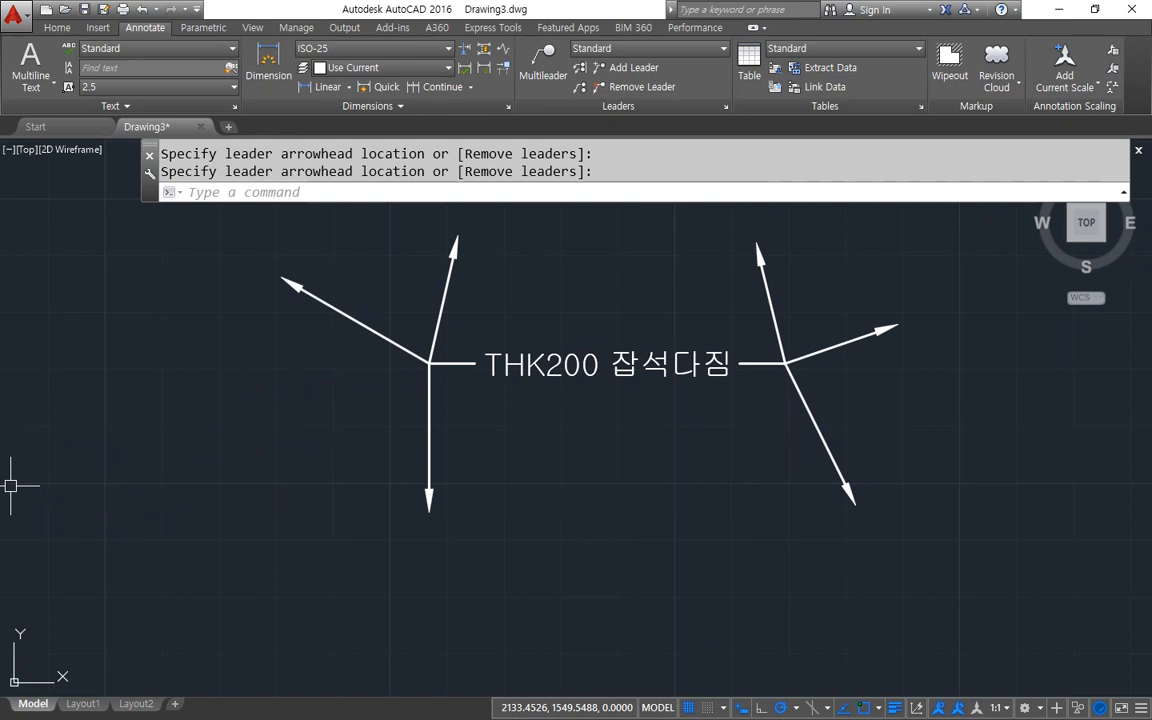
# Remove the five added leader lines from the THK200 잡석다짐 multileader, keeping only the original downward leader.
pyautogui.click(640, 88)
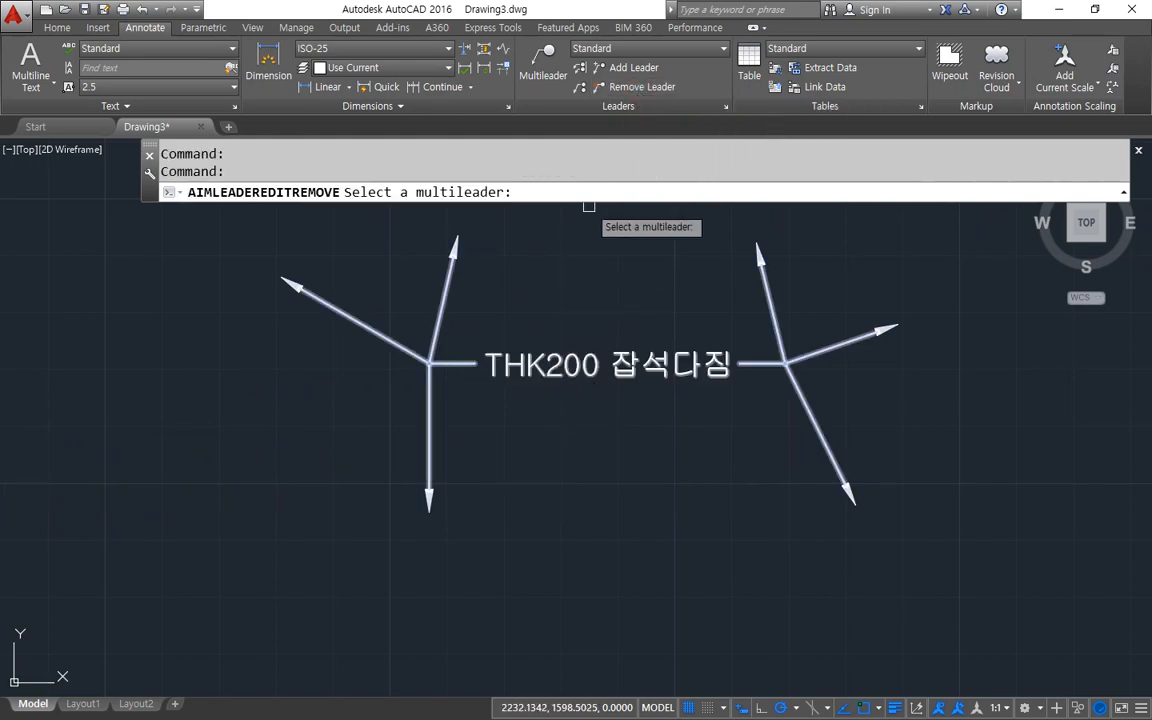
pyautogui.click(535, 362)
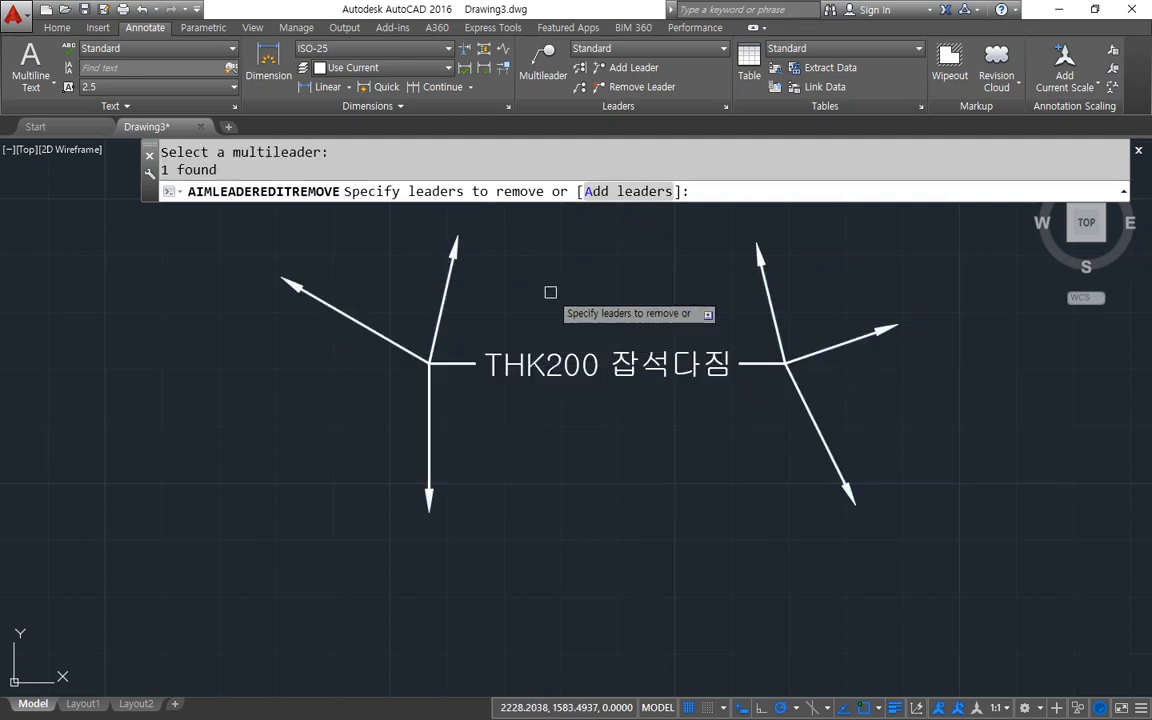
pyautogui.click(806, 400)
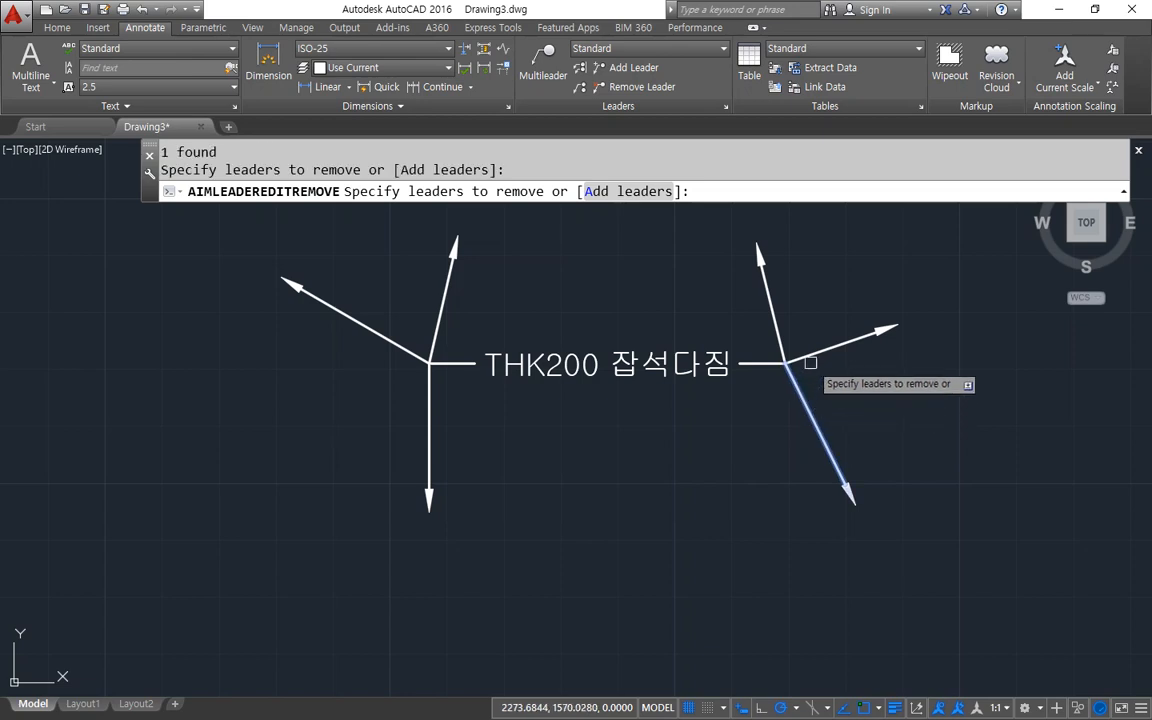
pyautogui.click(778, 338)
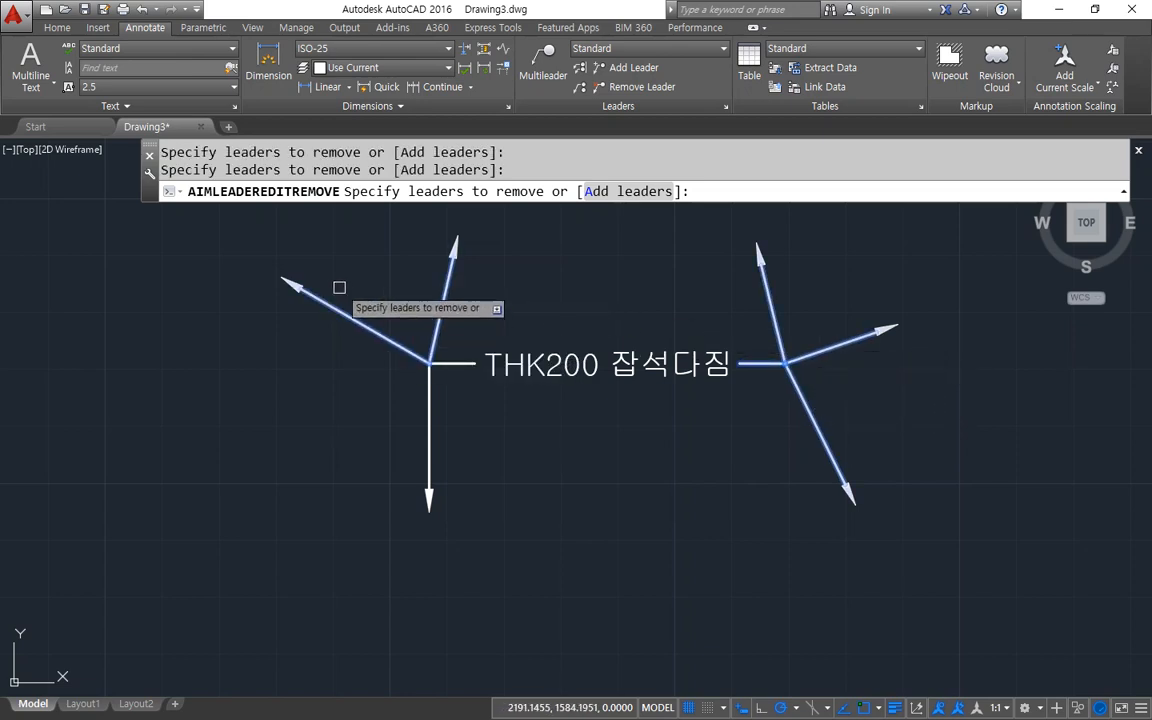
pyautogui.press('Return')
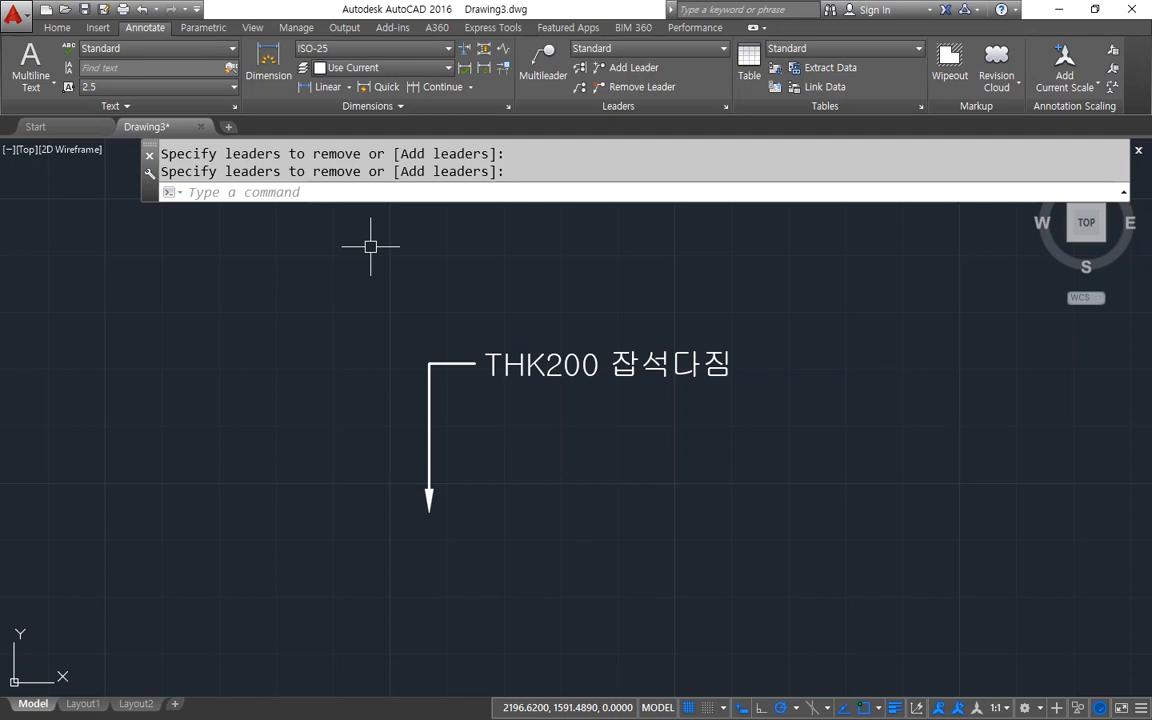
# Erase the THK200 잡석다짐 multileader from the drawing.
pyautogui.click(575, 374)
pyautogui.write('e')
pyautogui.press('Return')
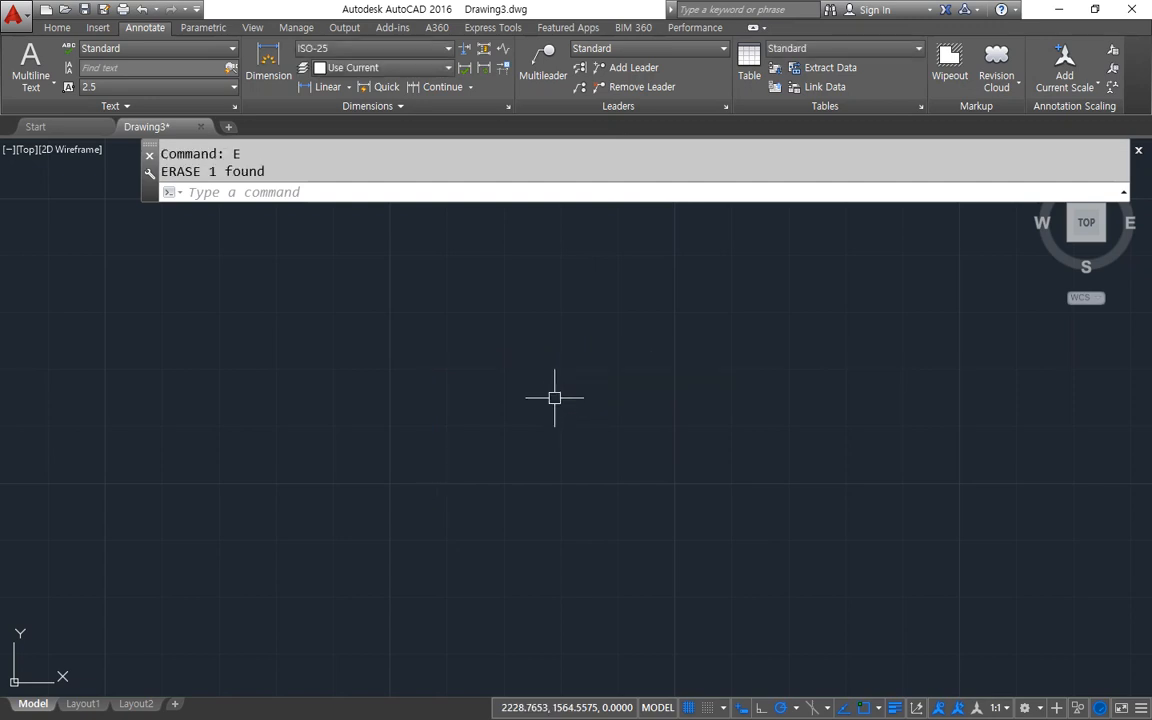
# Place a multileader with its arrowhead pointing down to the right, a leader about 28 units long and the text "1".
pyautogui.click(546, 75)
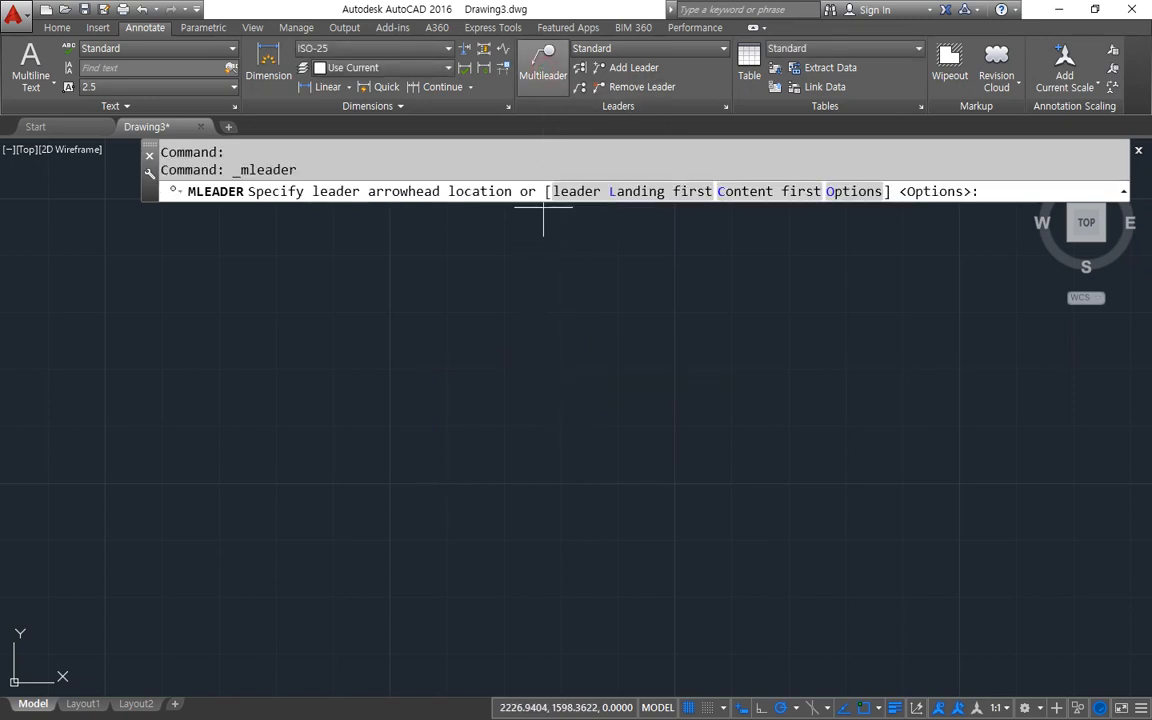
pyautogui.click(467, 518)
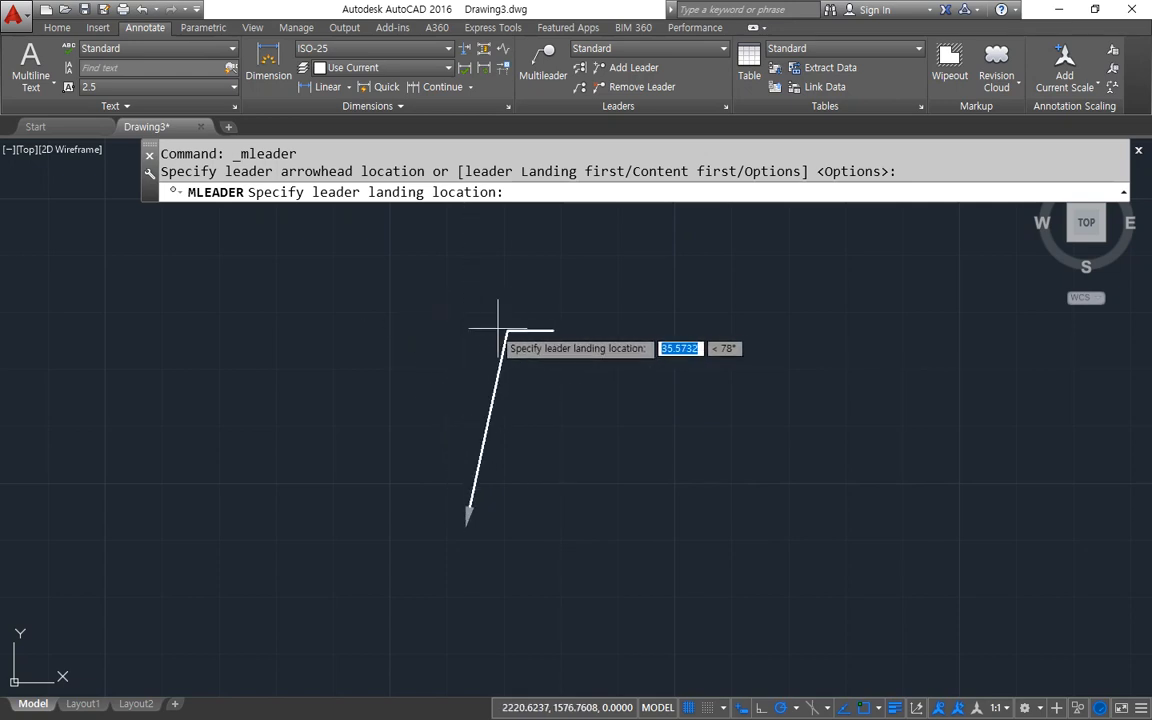
pyautogui.click(400, 383)
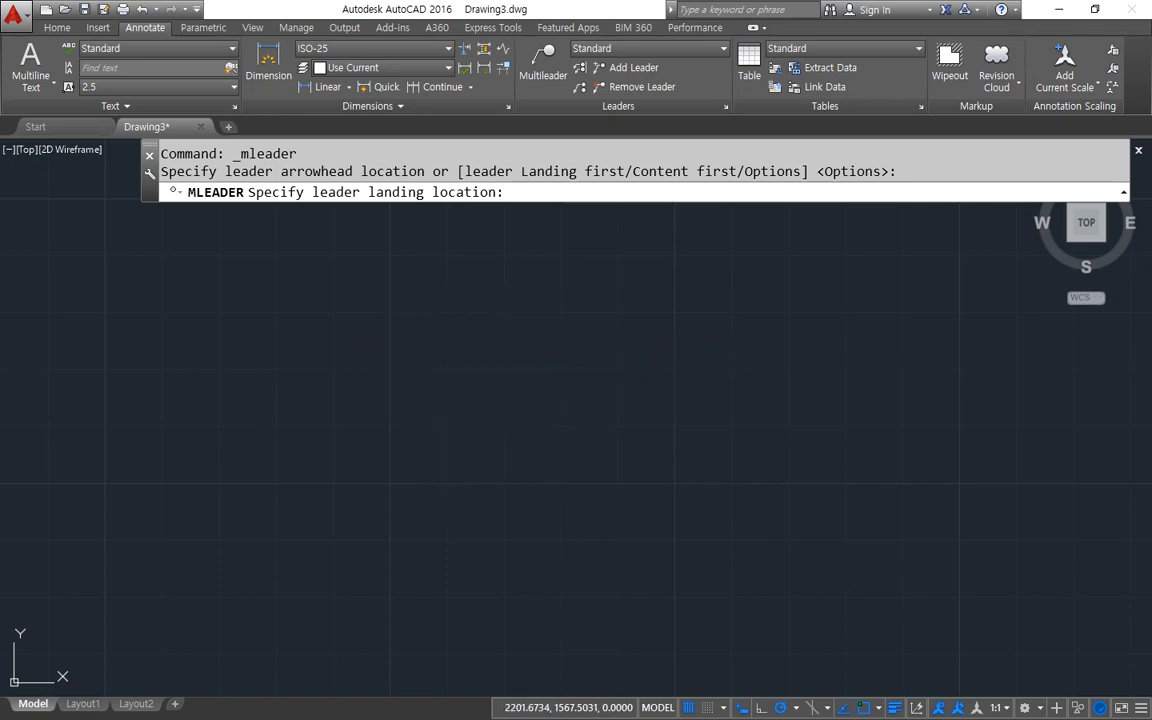
pyautogui.write('1')
pyautogui.click(456, 381)
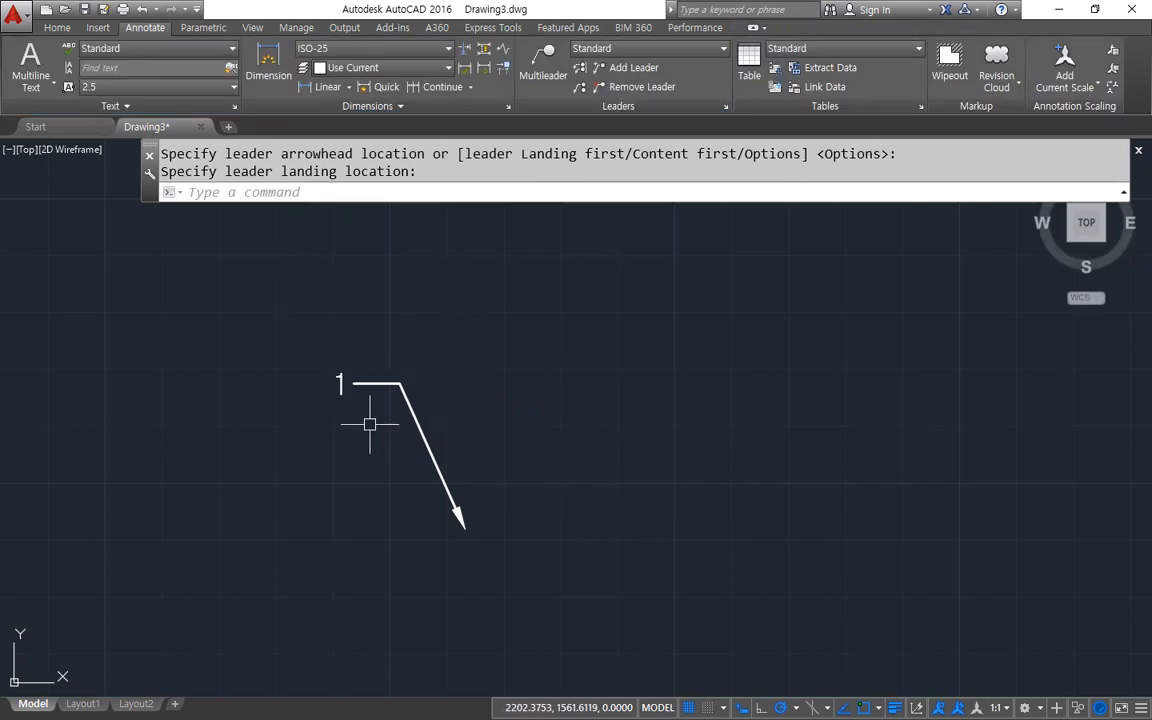
# Place a second multileader above the first, with its arrowhead down to the right and the text "2".
pyautogui.press('Return')
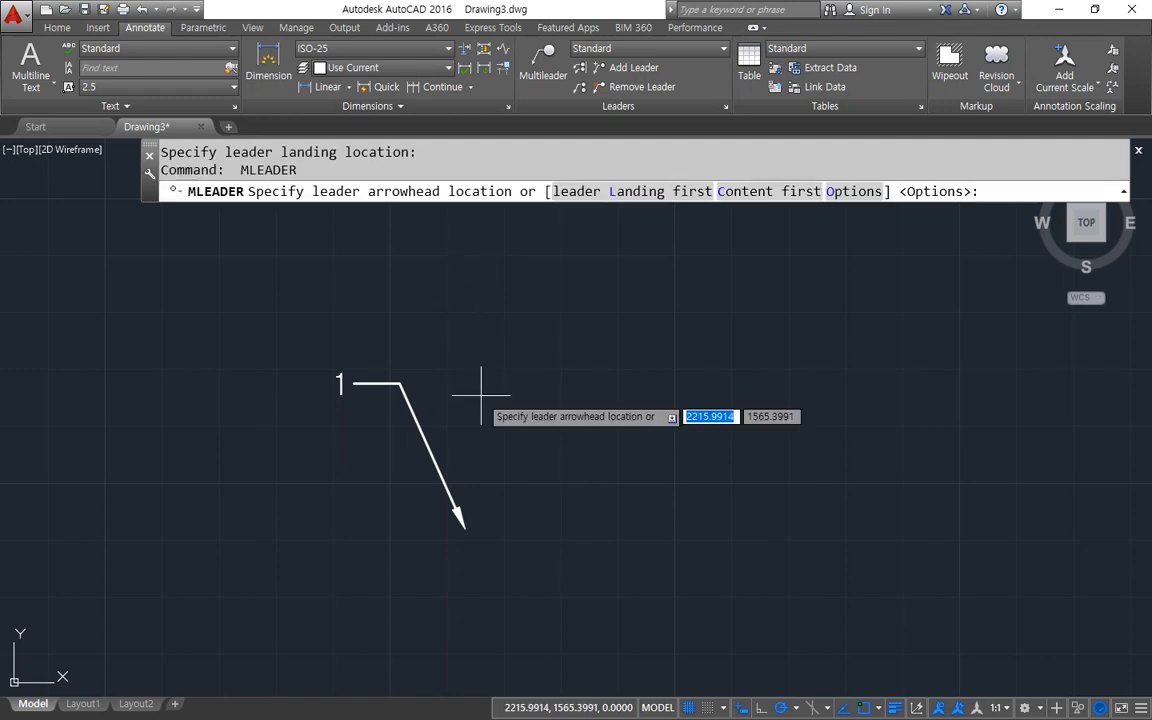
pyautogui.click(462, 328)
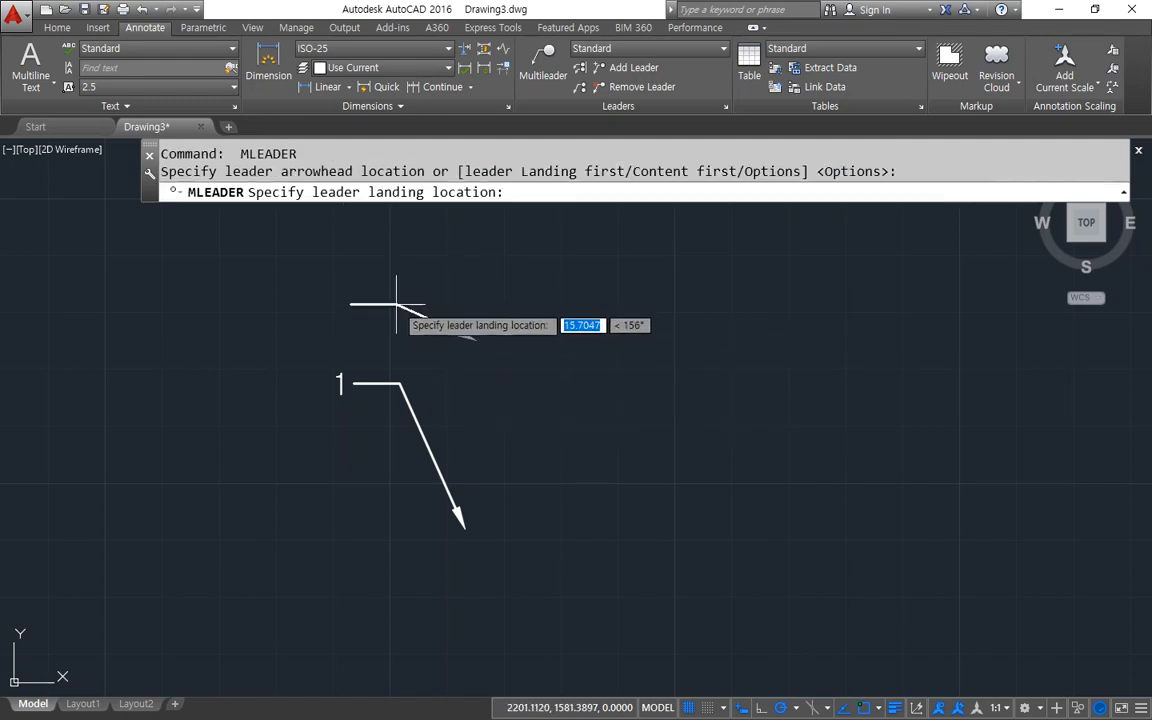
pyautogui.click(352, 305)
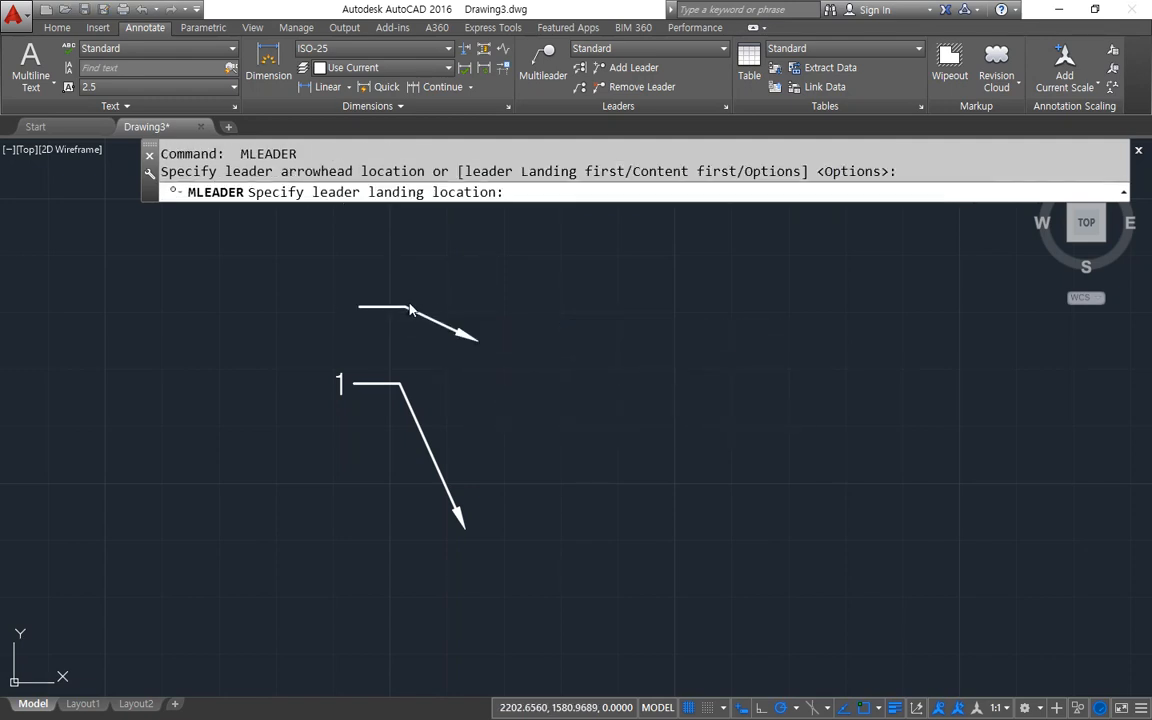
pyautogui.click(355, 267)
# Place a third multileader above multileader 2, with its arrowhead up to the right and the text "3".
pyautogui.press('Return')
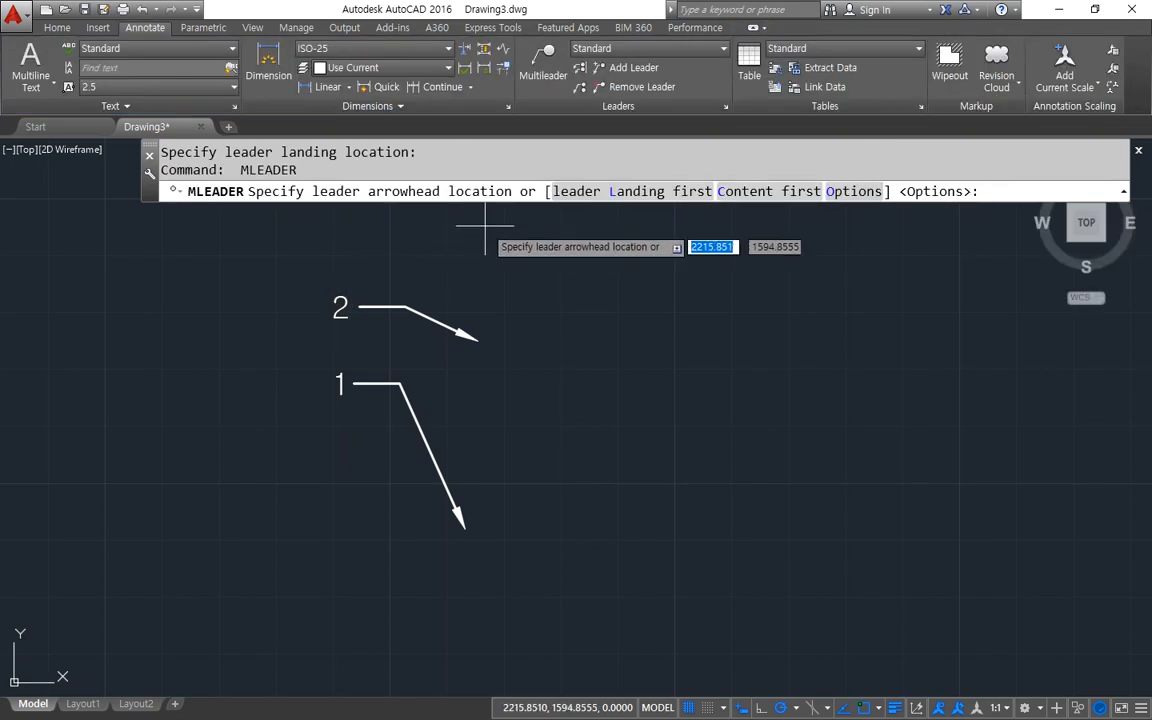
pyautogui.click(488, 224)
pyautogui.click(407, 265)
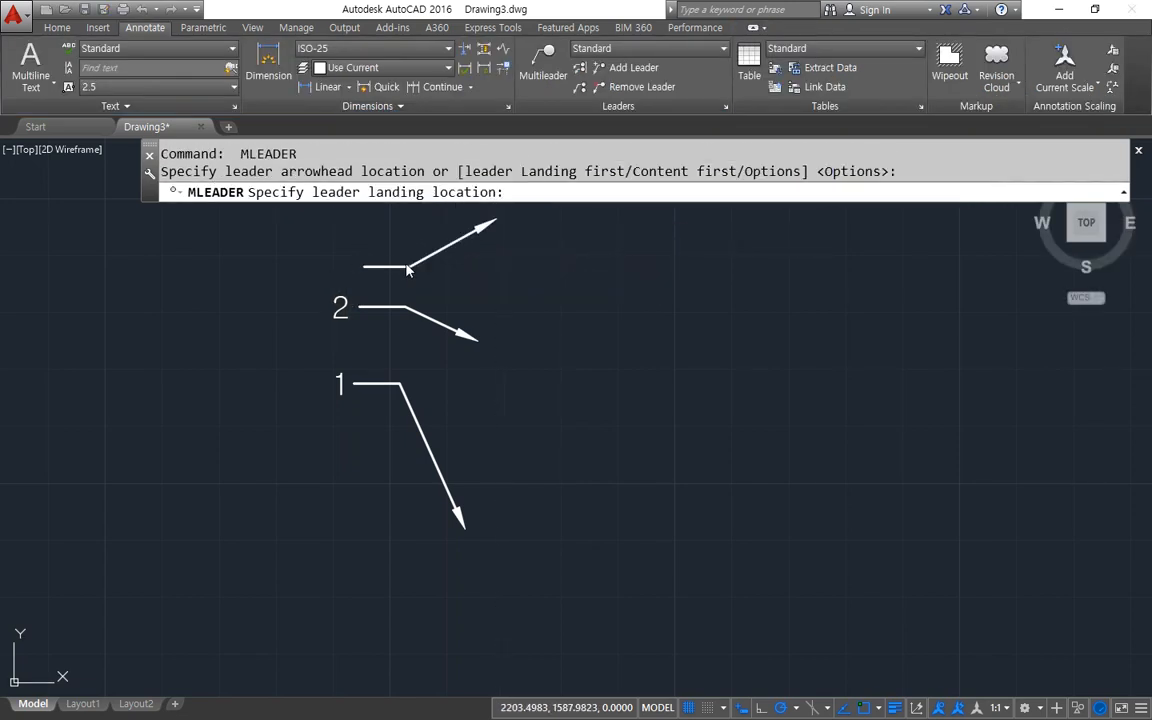
pyautogui.write('3')
pyautogui.press('Return')
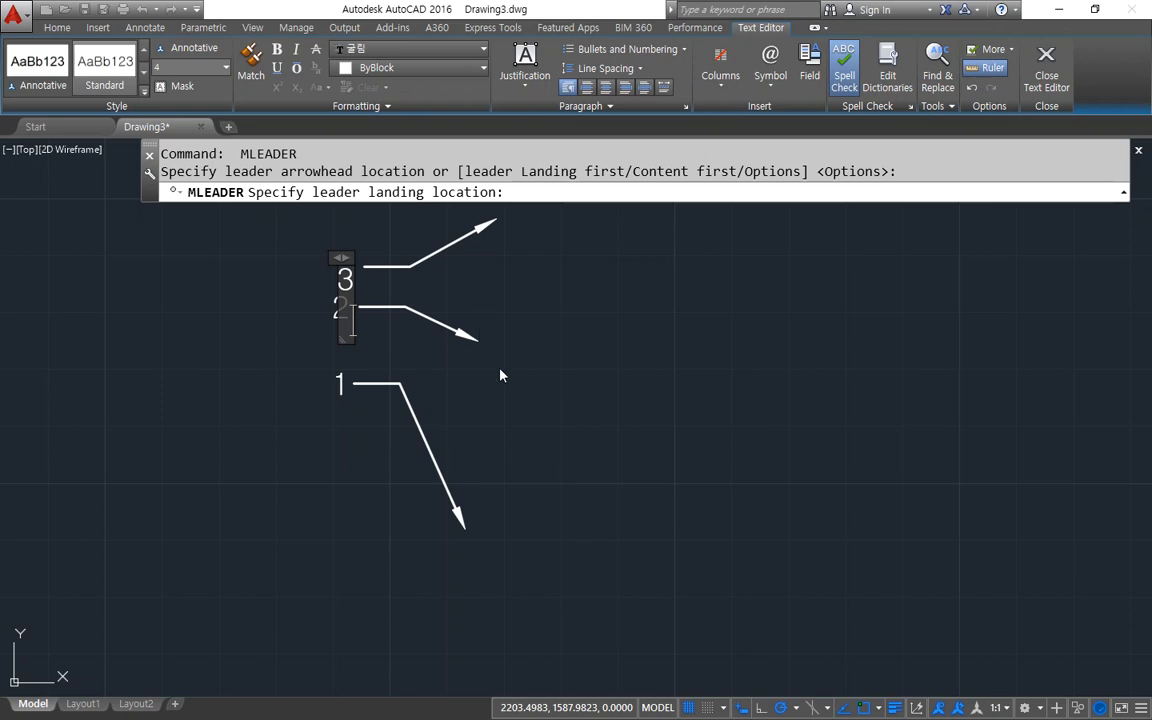
pyautogui.click(501, 362)
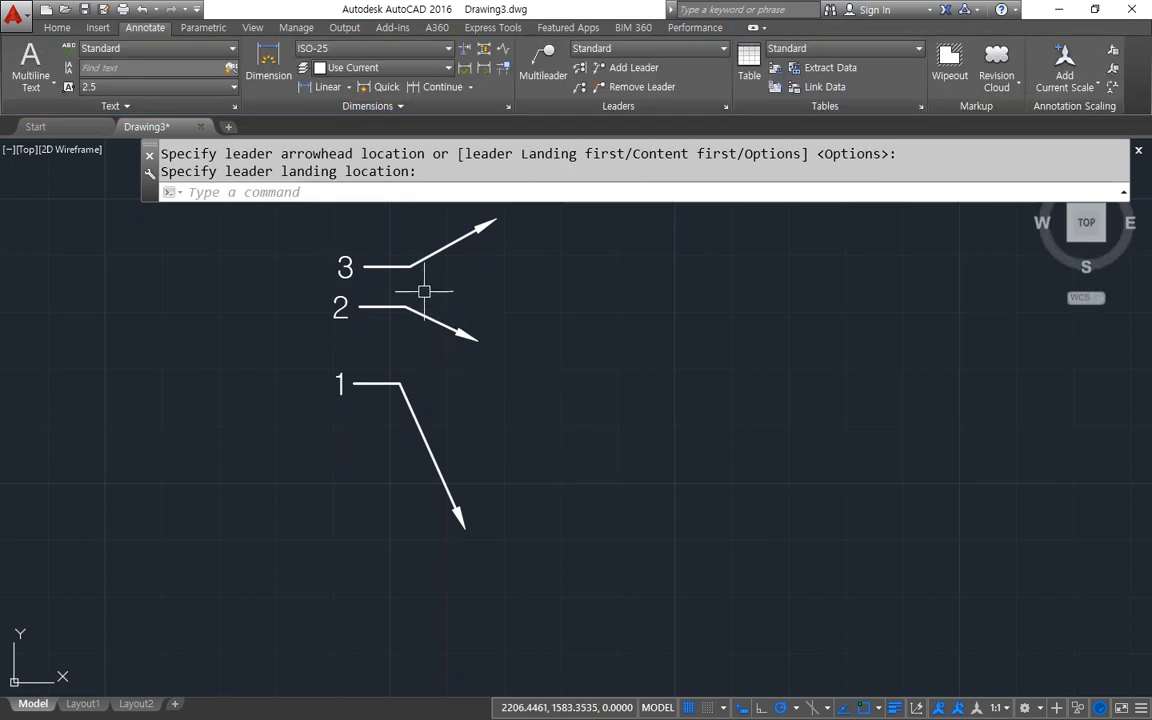
# Try stretching the landing of multileader 2 farther left, and undo that grip edit.
pyautogui.click(360, 308)
pyautogui.click(355, 307)
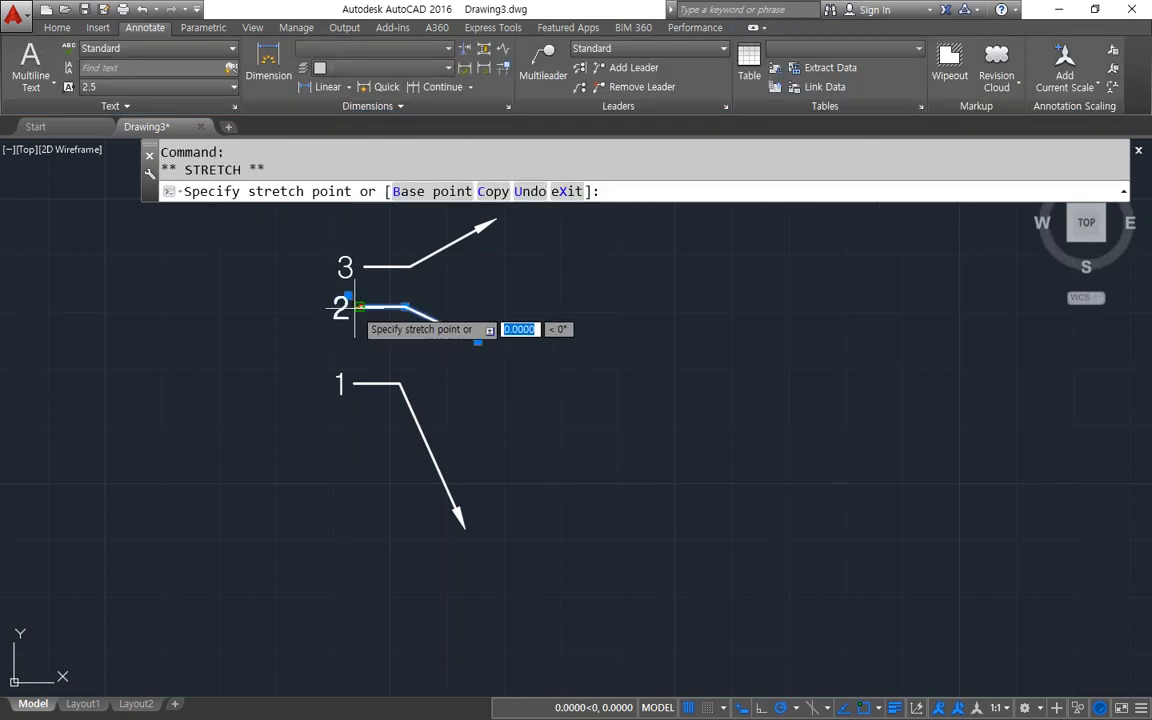
pyautogui.click(330, 307)
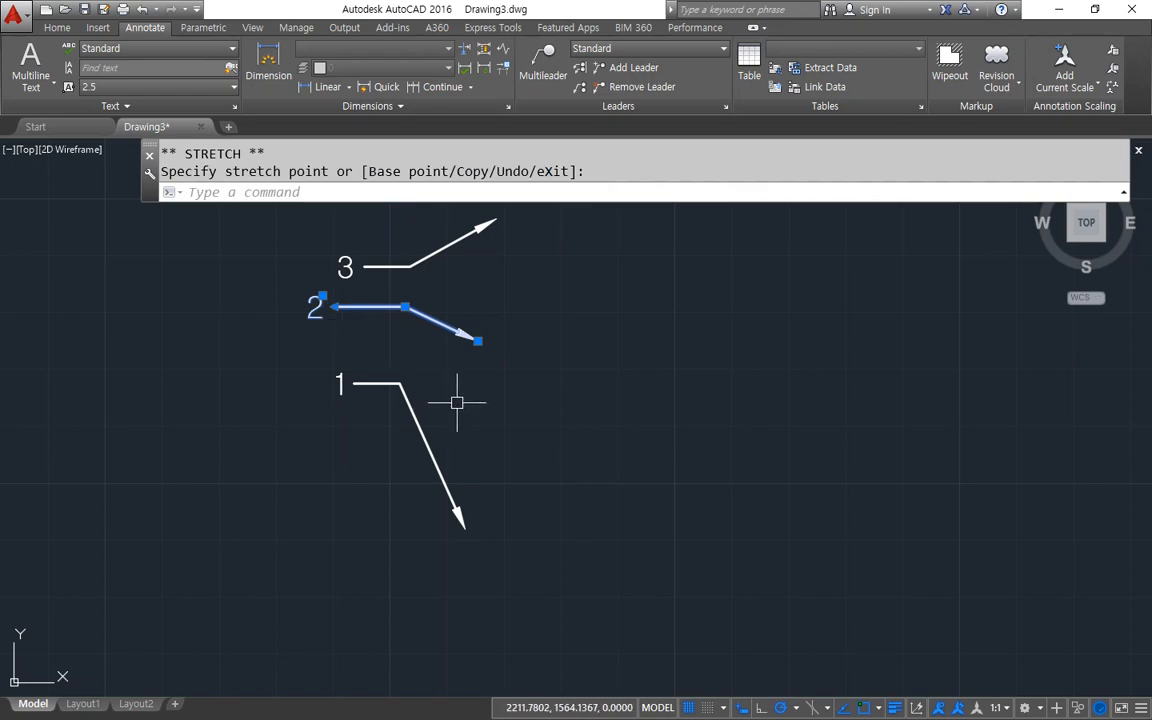
pyautogui.hotkey('ctrl', 'z')
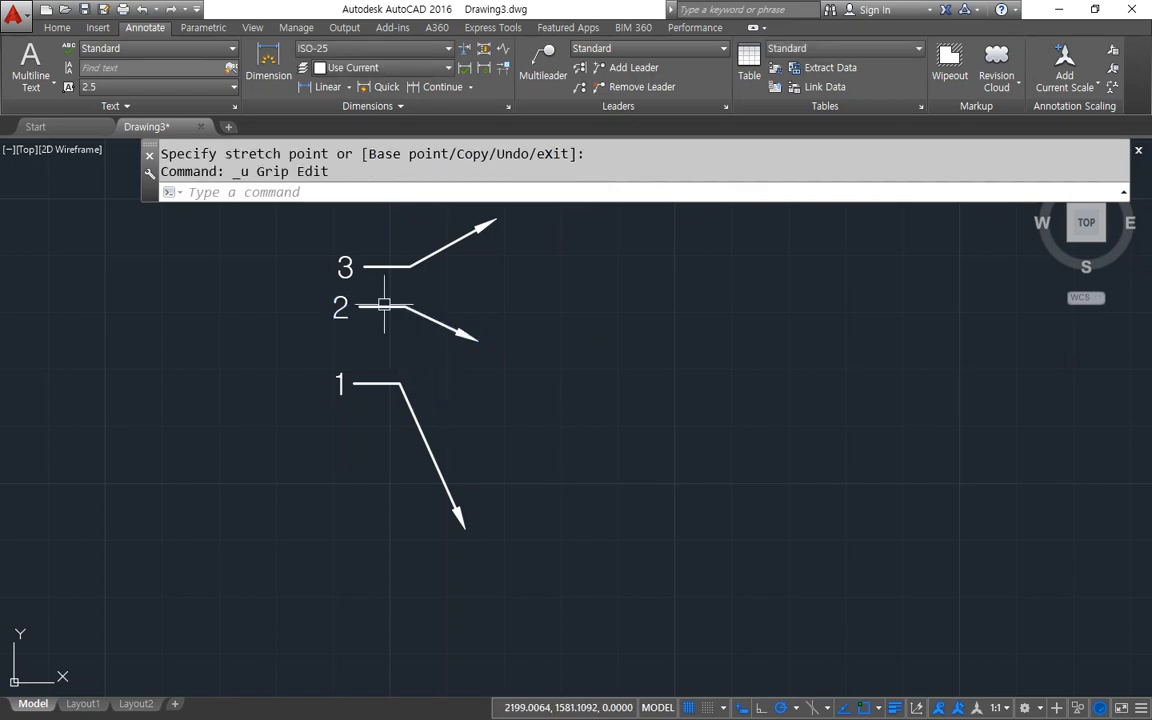
pyautogui.press('Escape')
# Stretch the elbow of multileader 2 horizontally to the left by about 5.3 units, putting its number out of line with the others.
pyautogui.click(446, 328)
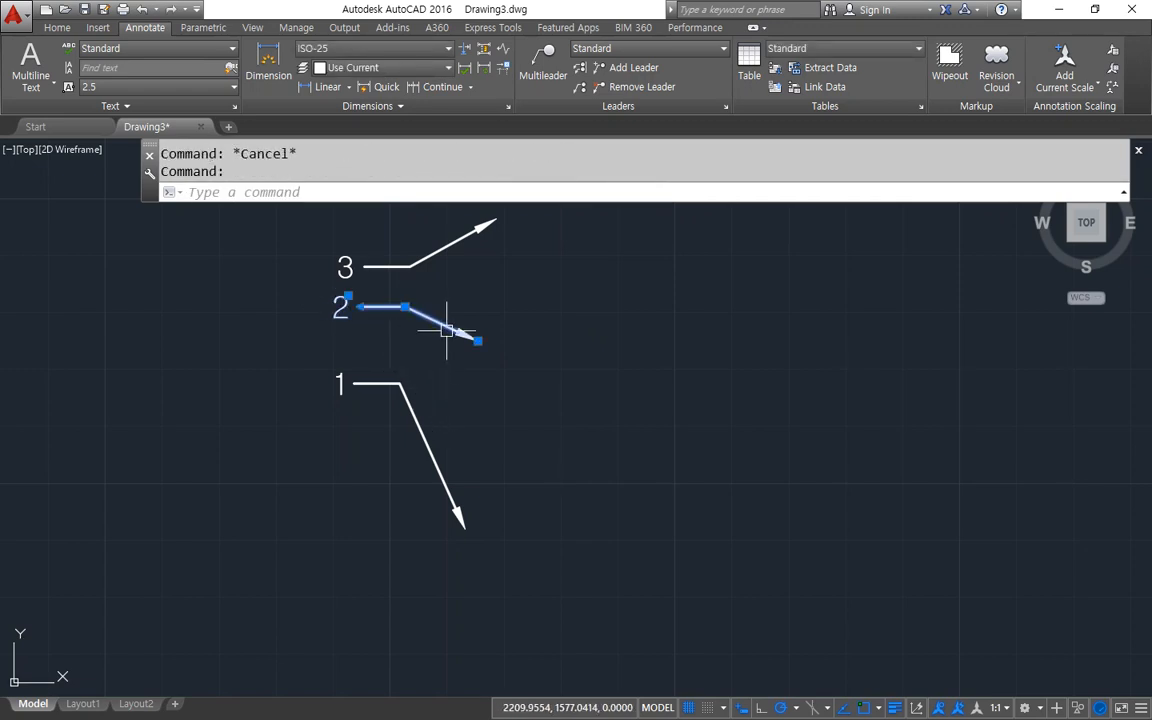
pyautogui.click(405, 307)
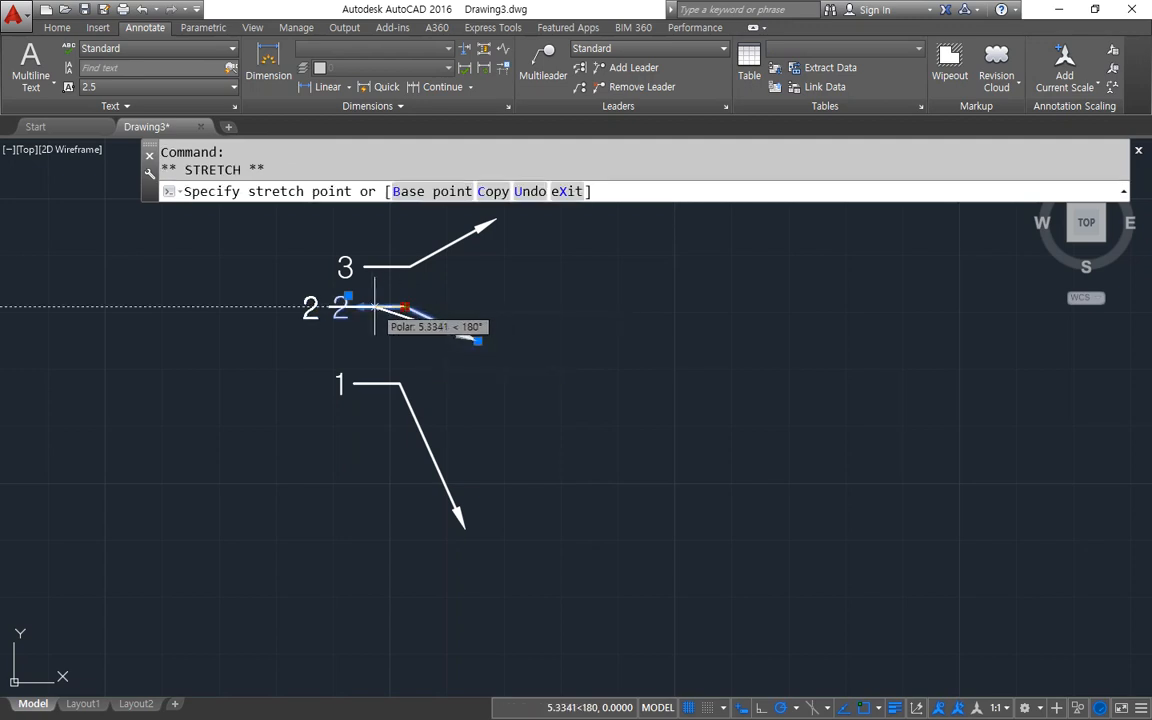
pyautogui.click(375, 307)
pyautogui.press('Escape')
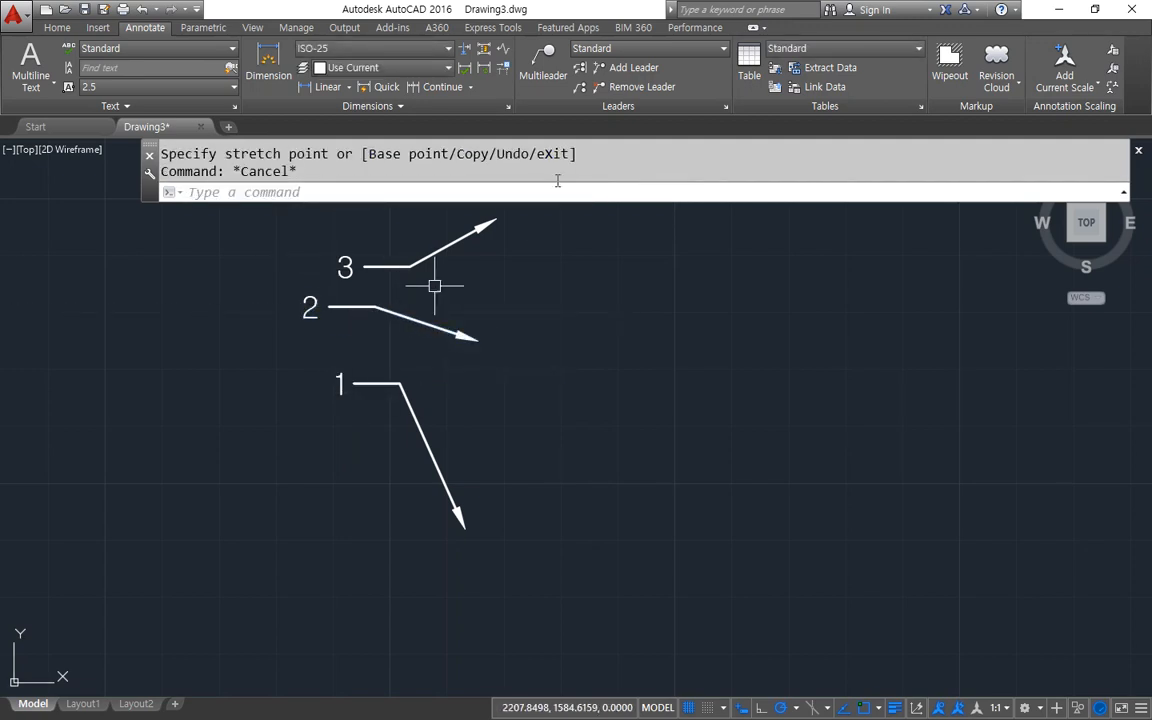
# Try aligning all three multileaders vertically to multileader 3, and undo the alignment.
pyautogui.click(580, 68)
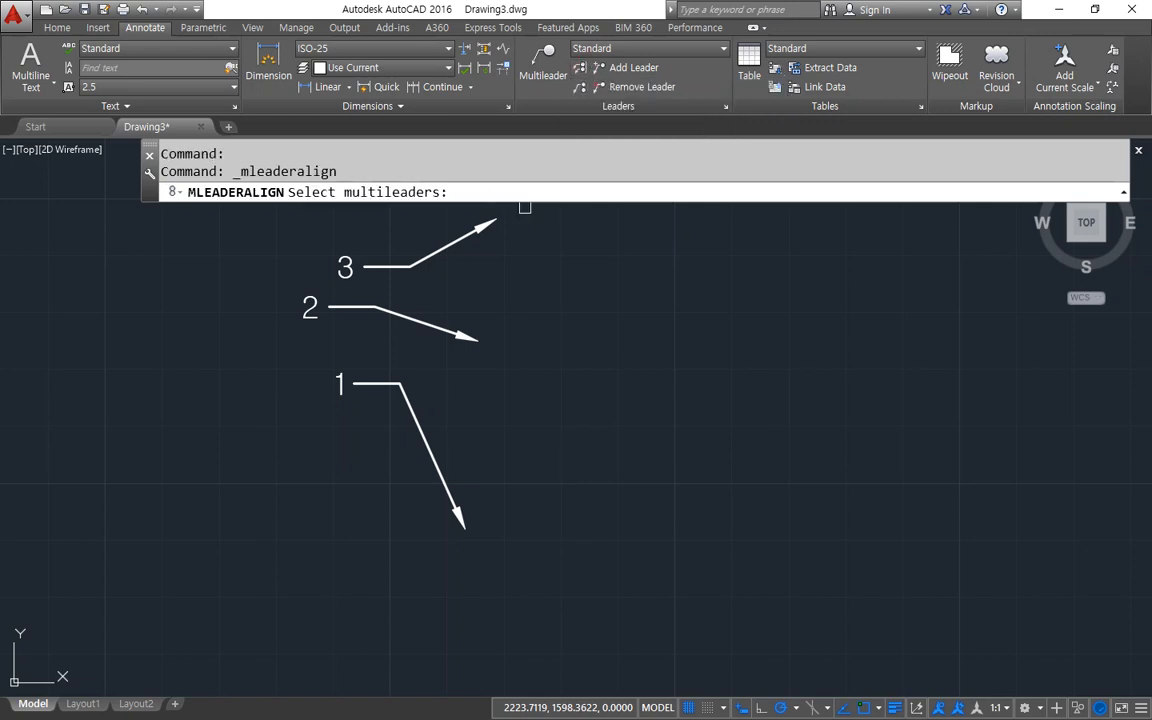
pyautogui.click(391, 226)
pyautogui.click(276, 459)
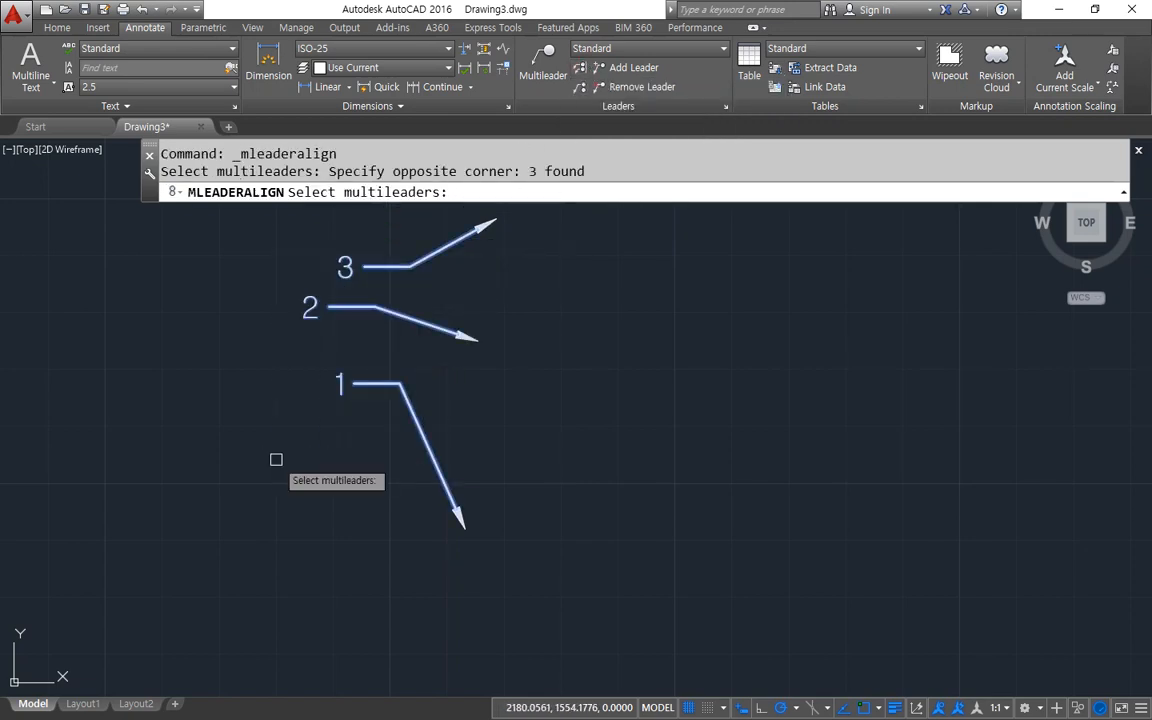
pyautogui.press('Return')
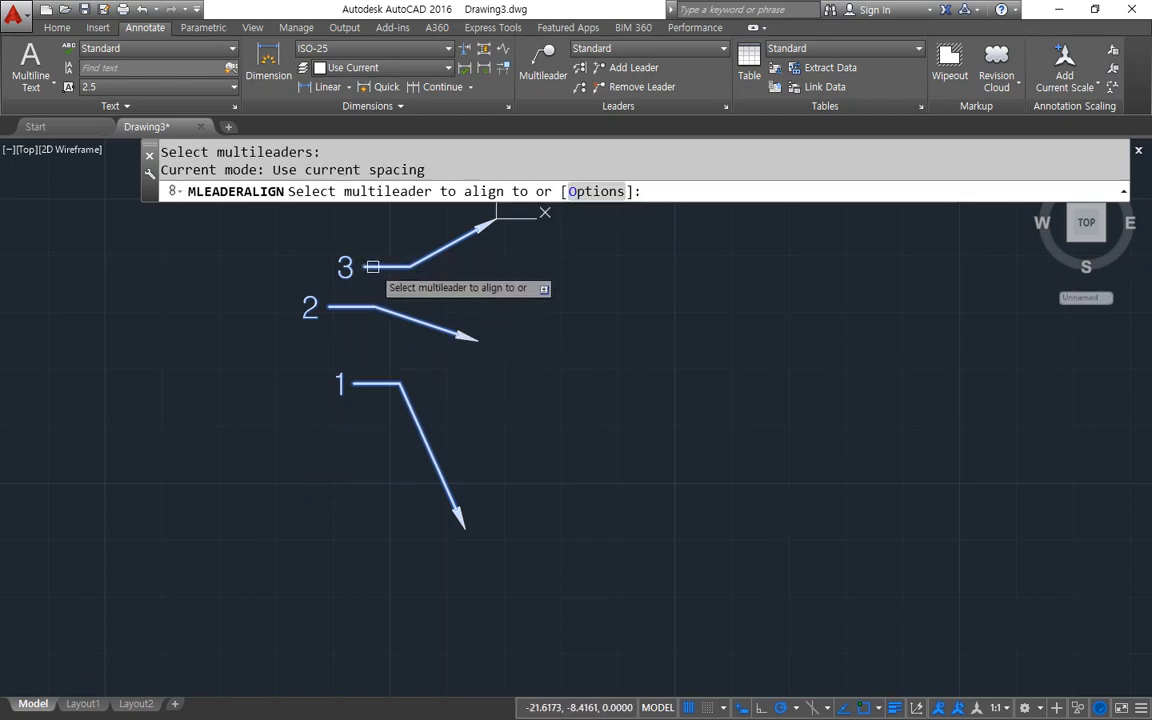
pyautogui.click(373, 267)
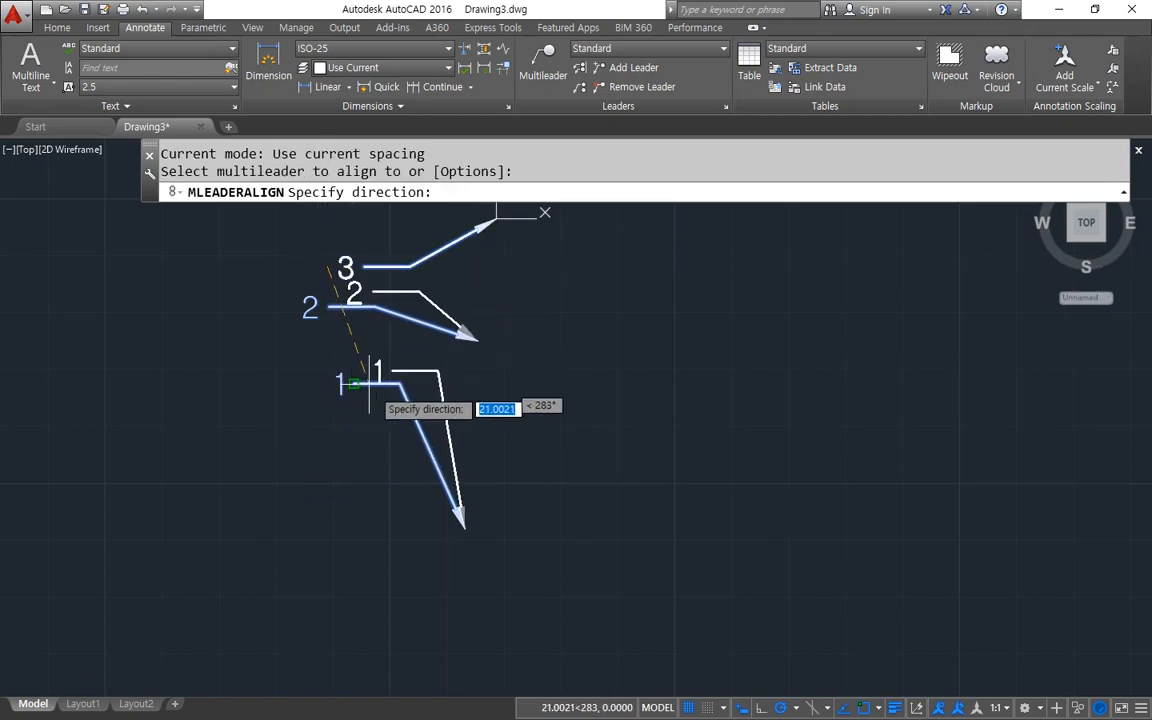
pyautogui.click(326, 427)
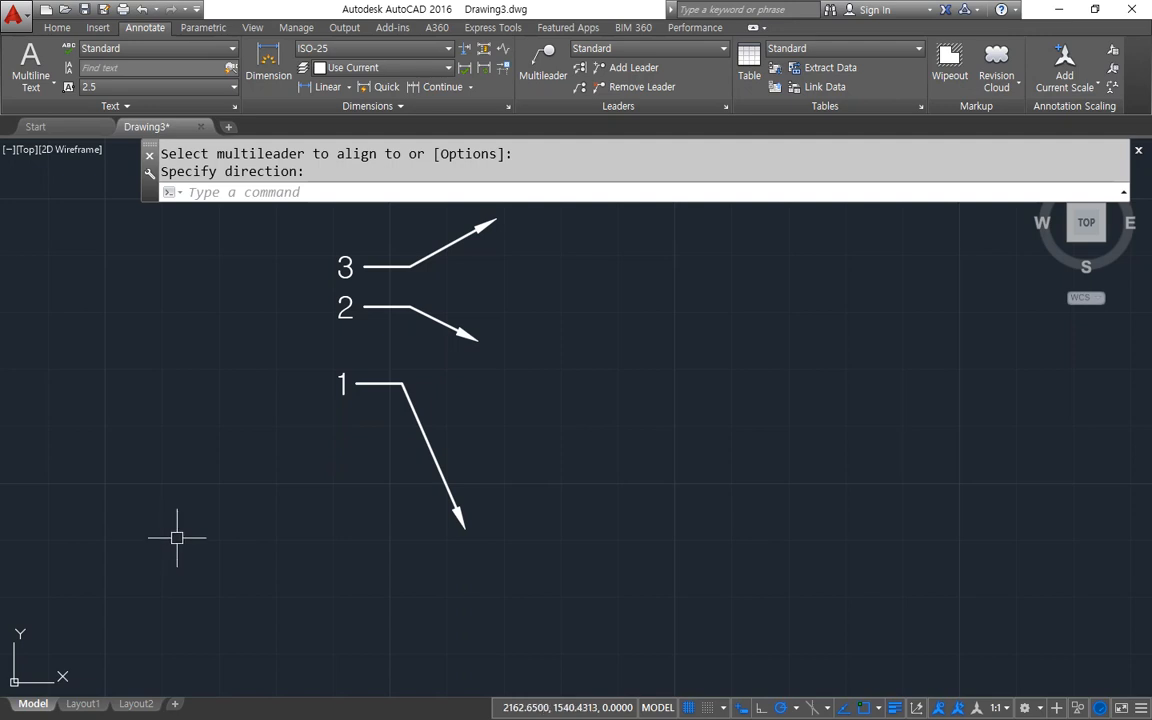
pyautogui.hotkey('ctrl', 'z')
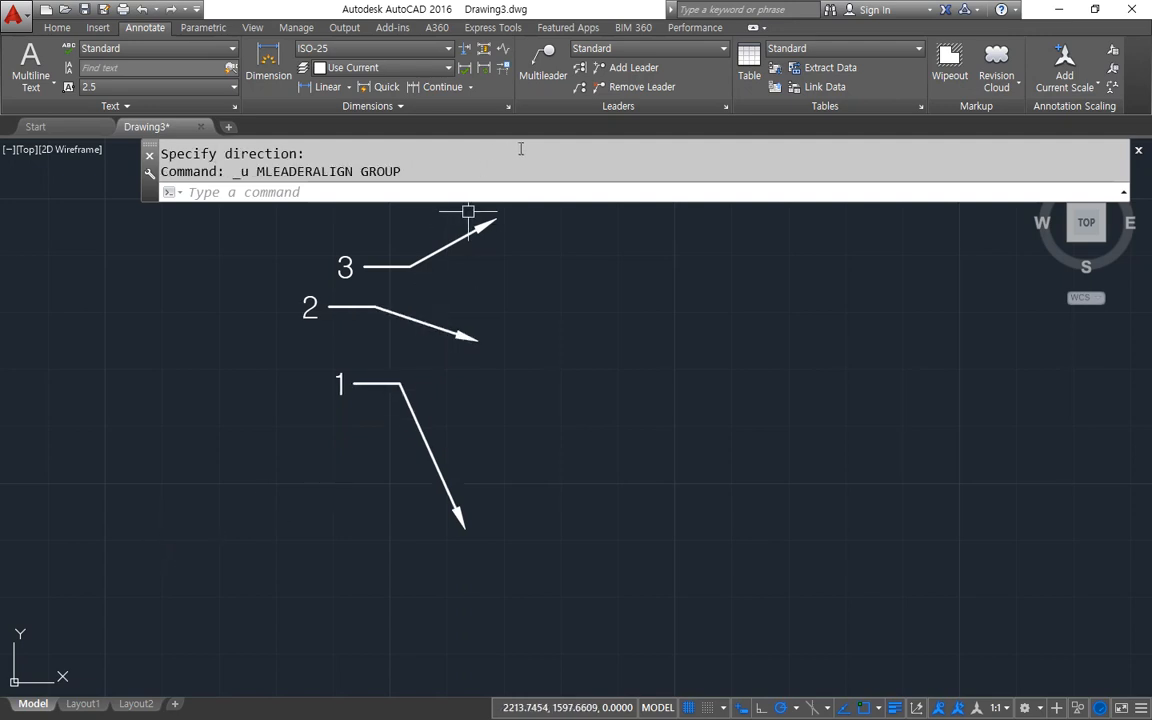
# Try aligning all three multileaders vertically to multileader 2, and undo the alignment.
pyautogui.click(580, 72)
pyautogui.click(462, 222)
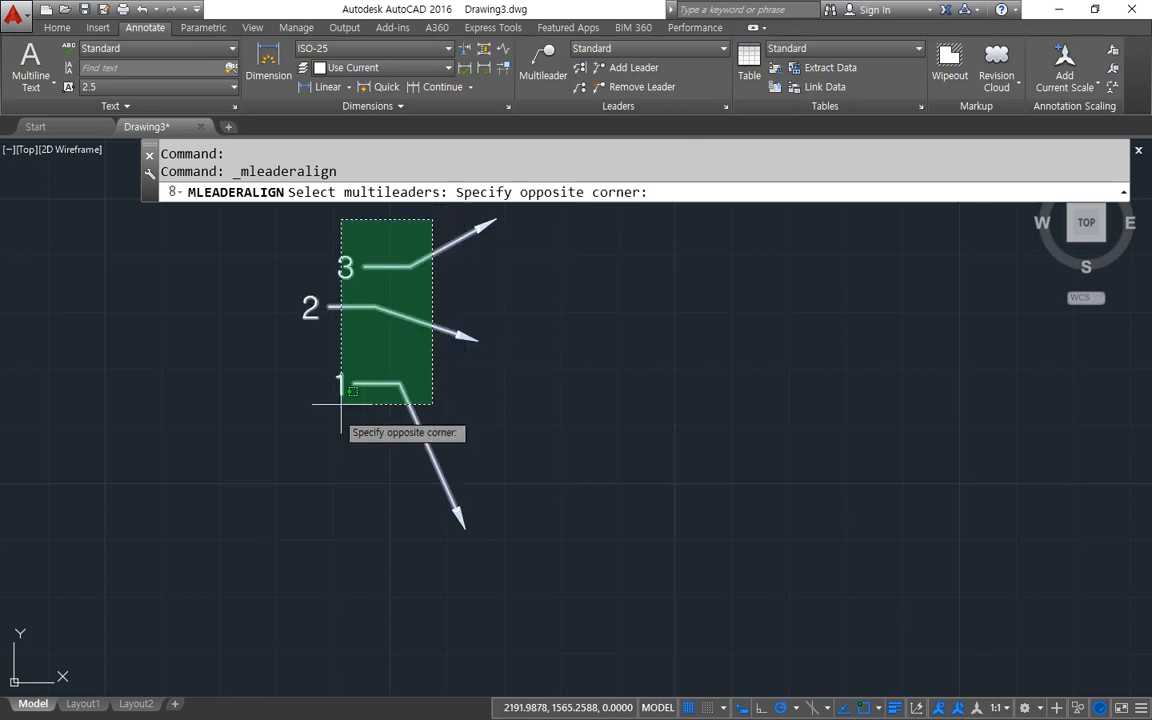
pyautogui.click(270, 425)
pyautogui.press('Return')
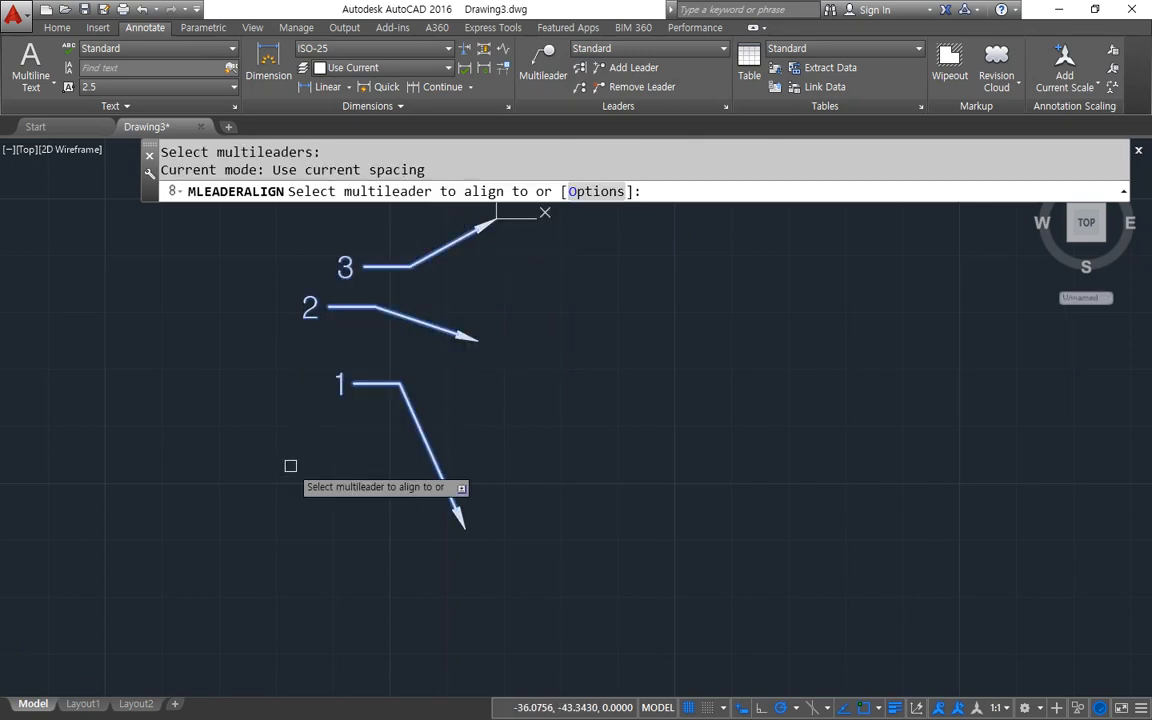
pyautogui.click(341, 307)
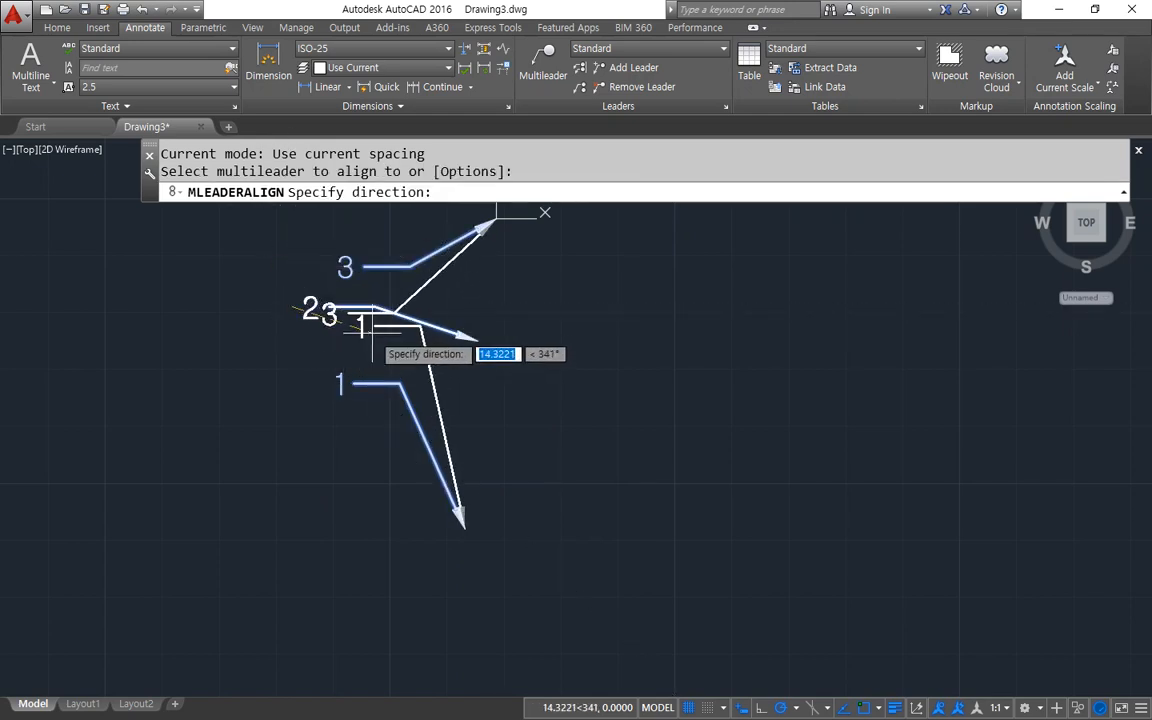
pyautogui.click(292, 361)
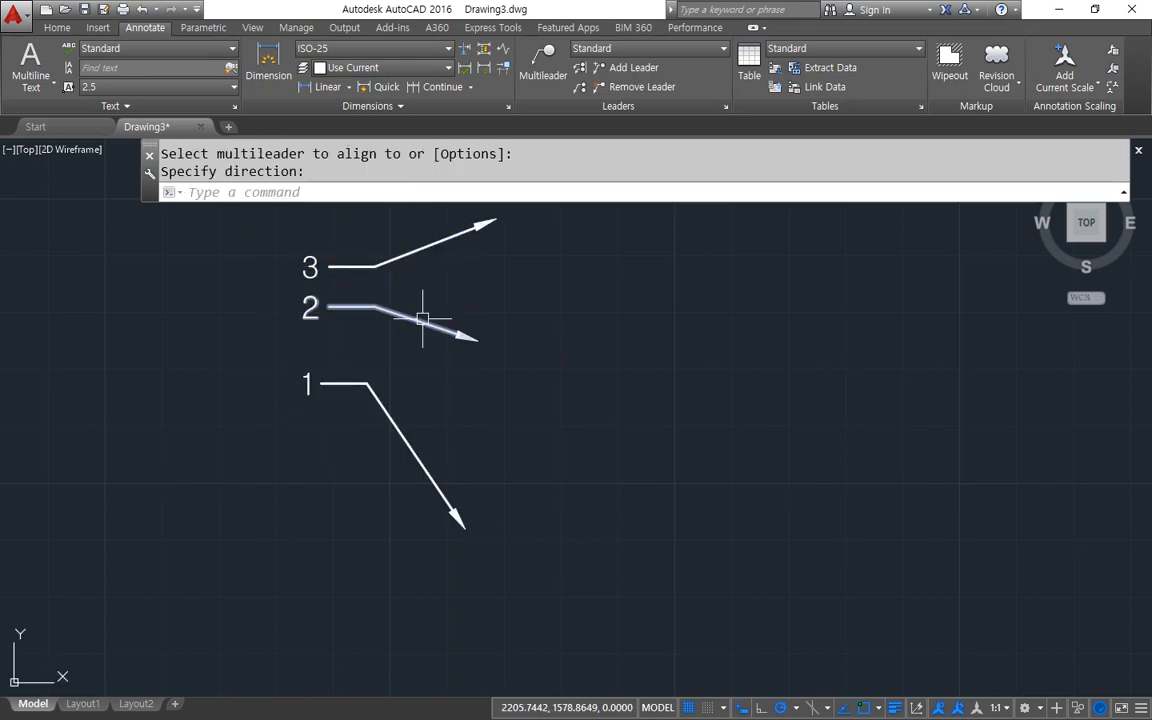
pyautogui.hotkey('ctrl', 'z')
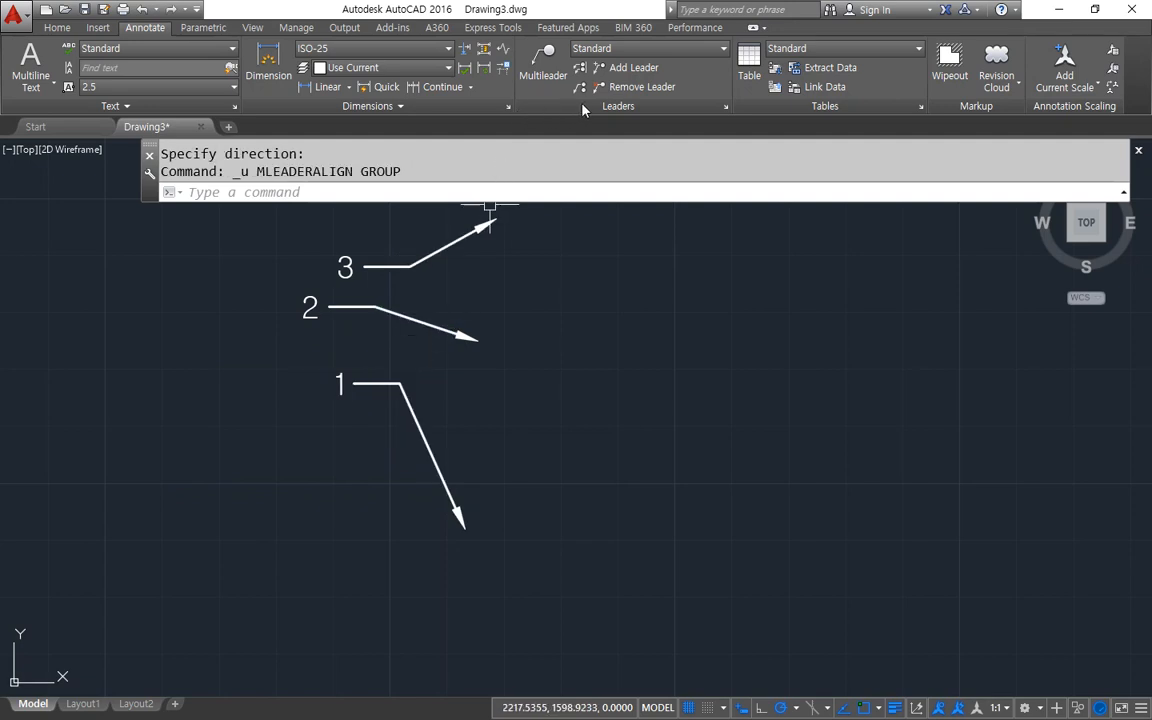
# Align all three multileaders to multileader 1 along a vertical direction, using the current spacing.
pyautogui.click(388, 240)
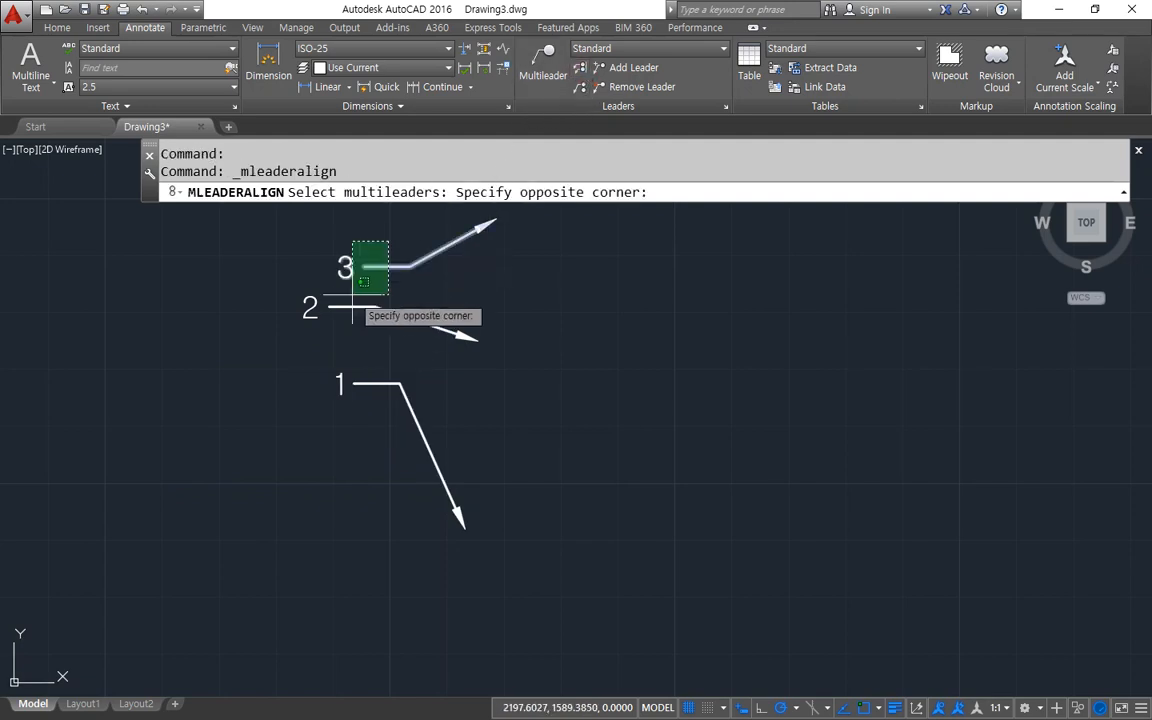
pyautogui.click(250, 410)
pyautogui.press('Return')
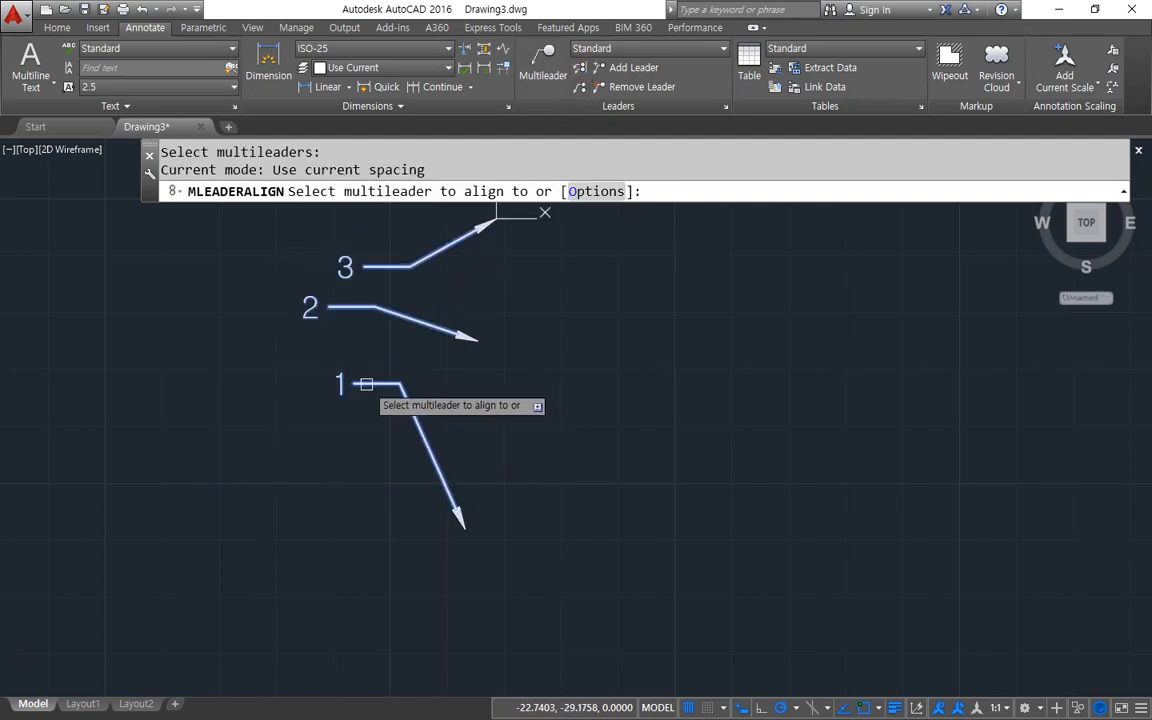
pyautogui.click(338, 381)
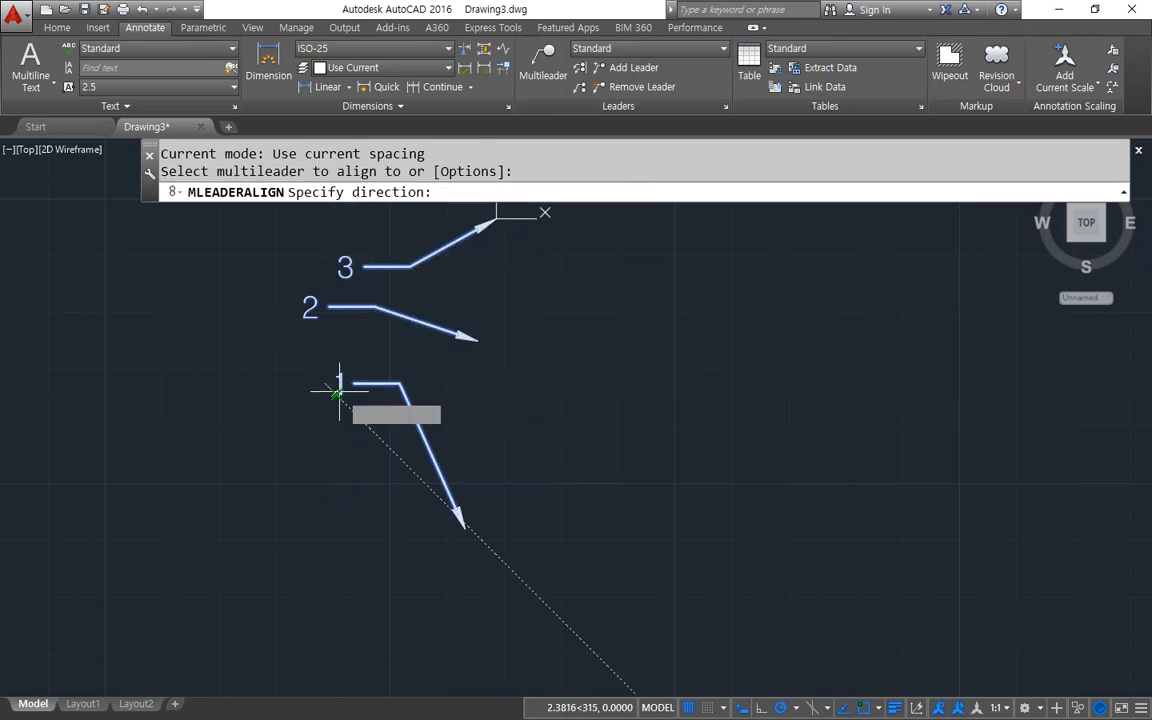
pyautogui.click(323, 446)
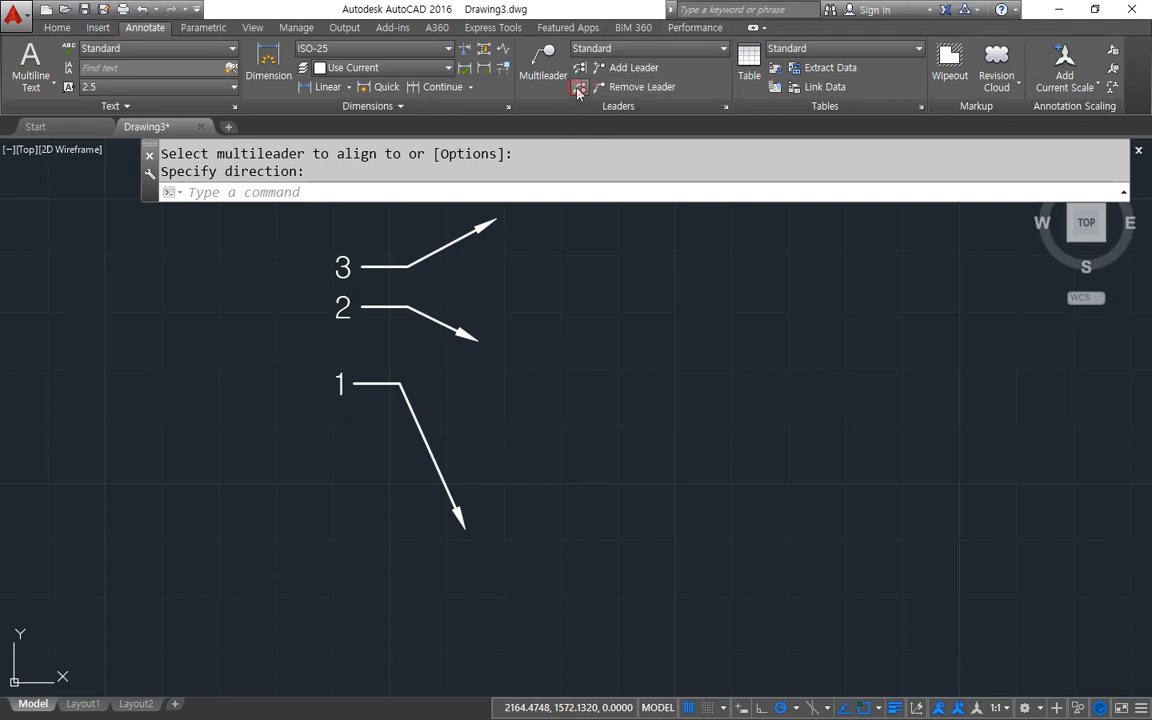
pyautogui.press('Escape')
pyautogui.press('Escape')
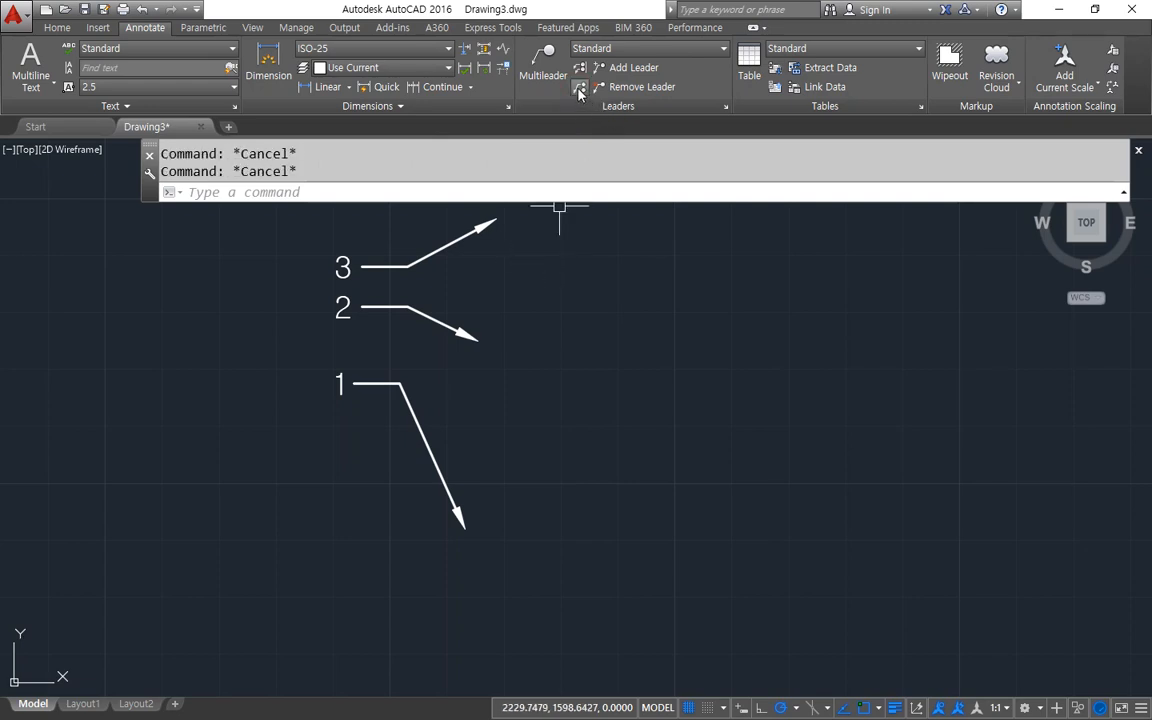
# Try to collect the three multileaders by picking multileader 3 and windowing multileaders 2 and 1.
pyautogui.click(579, 89)
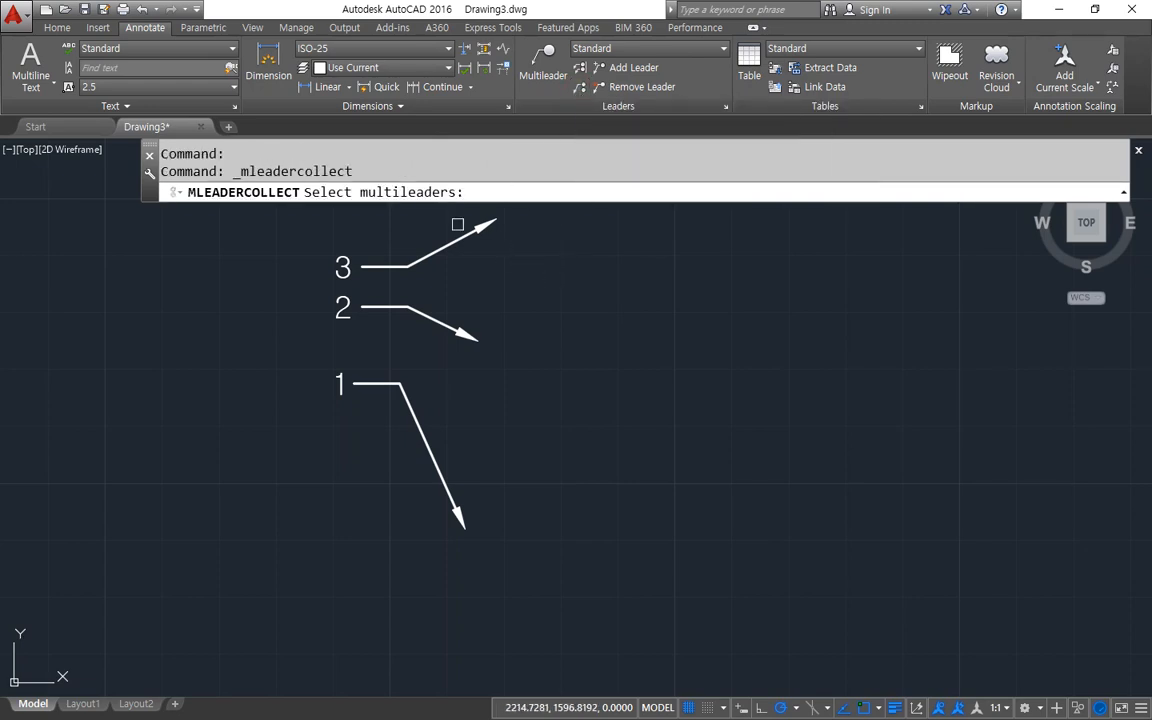
pyautogui.click(369, 266)
pyautogui.click(381, 290)
pyautogui.click(344, 412)
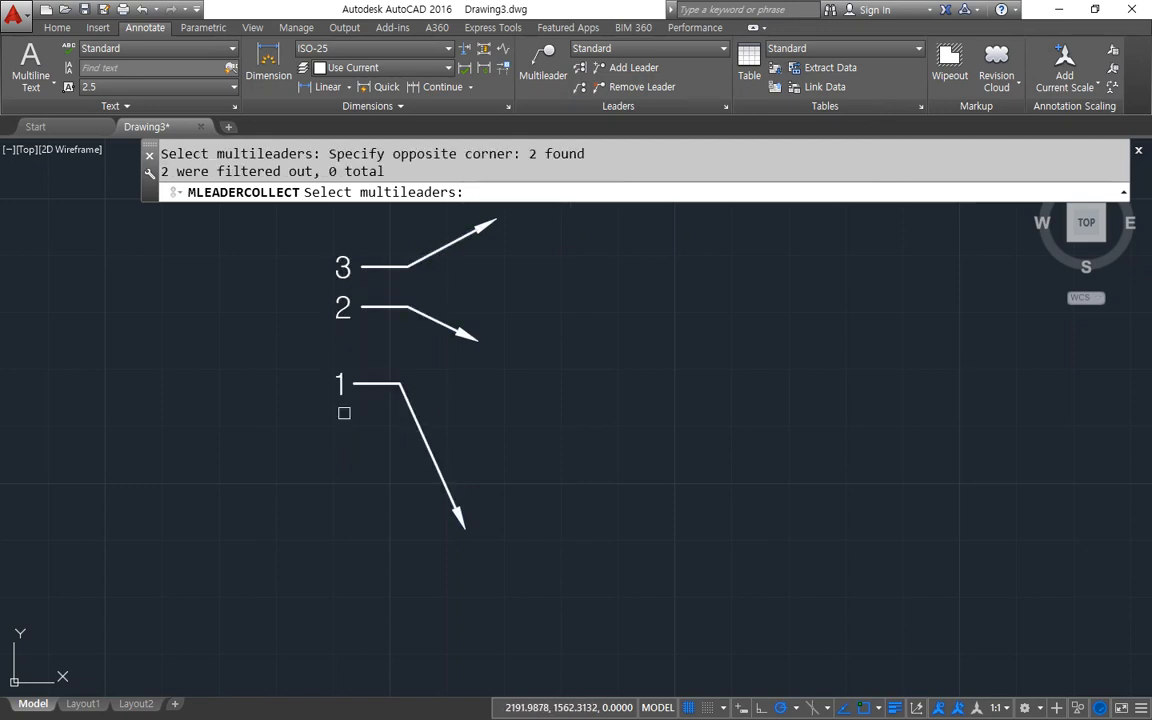
pyautogui.press('Return')
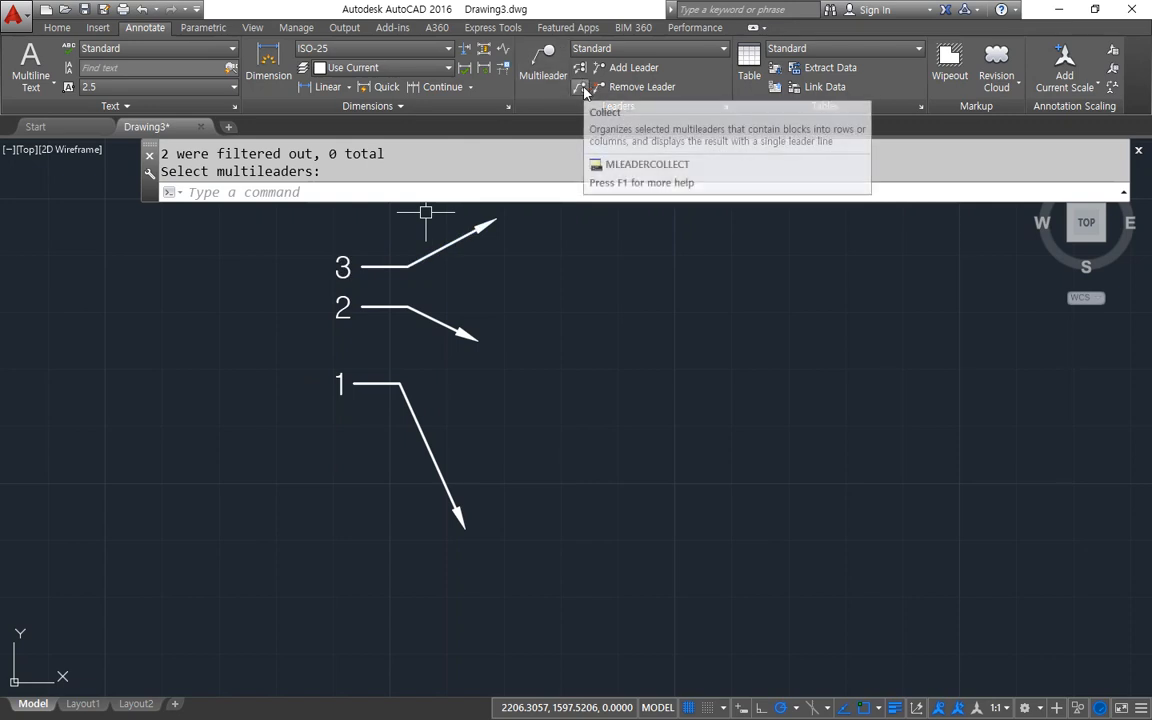
pyautogui.click(398, 267)
pyautogui.press('Escape')
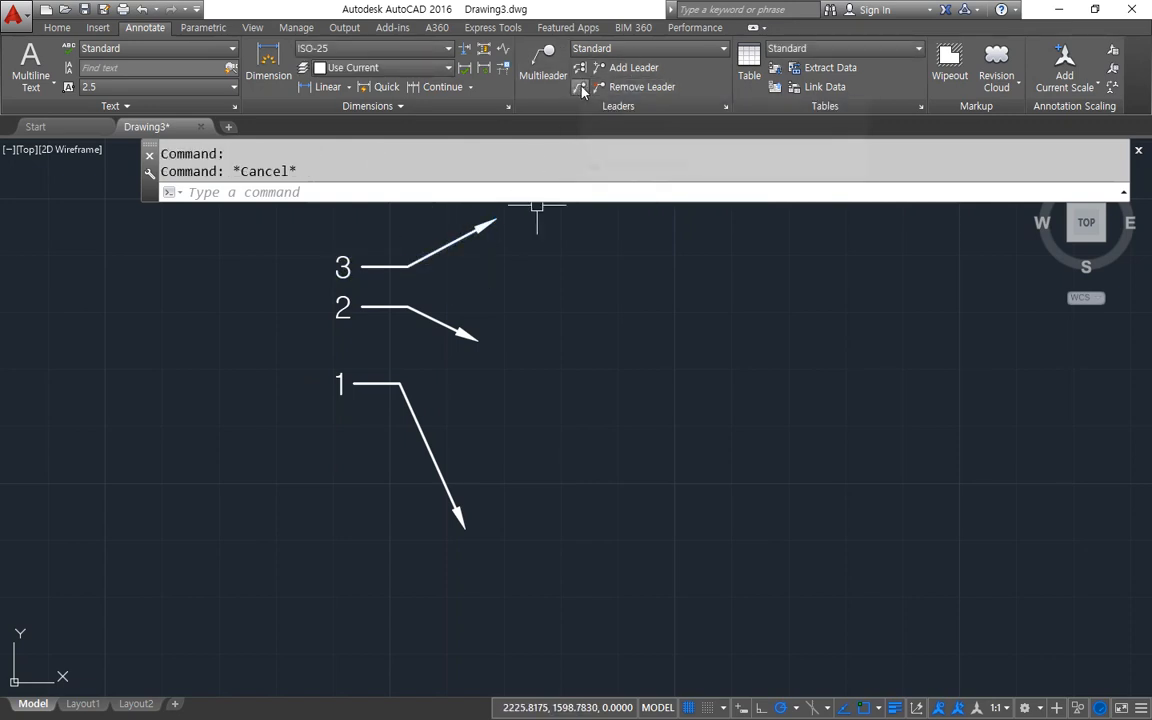
# Retry the Collect operation by picking multileaders 3 and 2 individually on their landing lines.
pyautogui.click(580, 88)
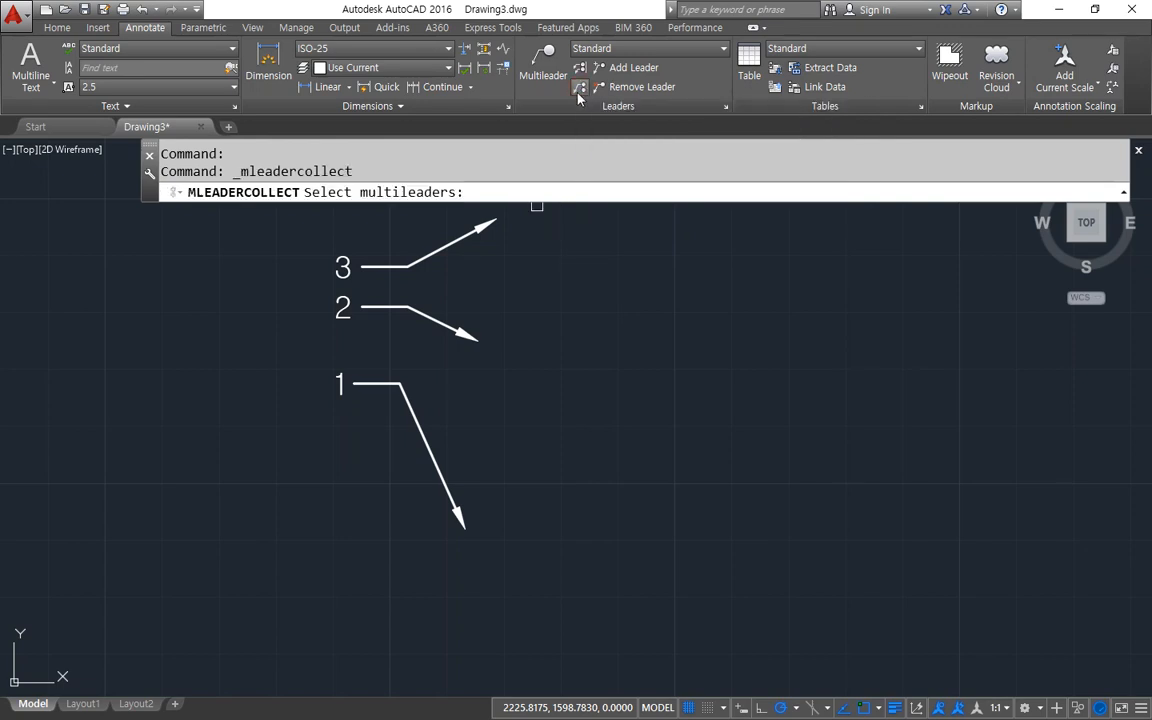
pyautogui.click(384, 269)
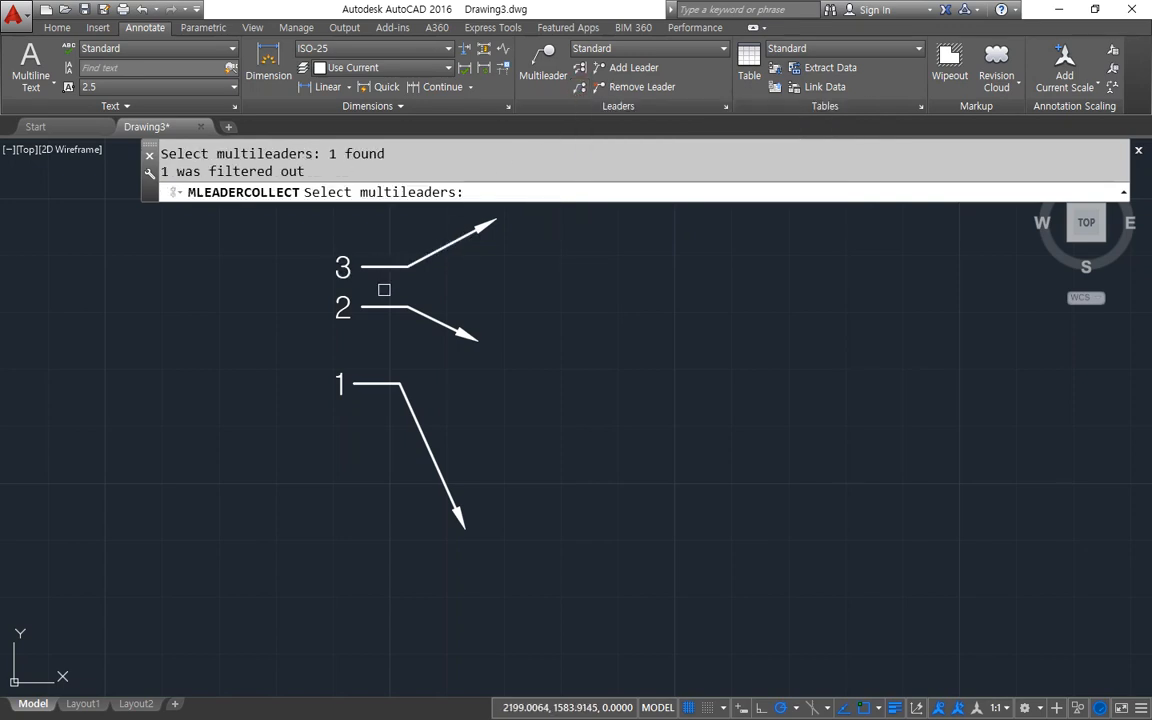
pyautogui.press('Return')
pyautogui.click(579, 90)
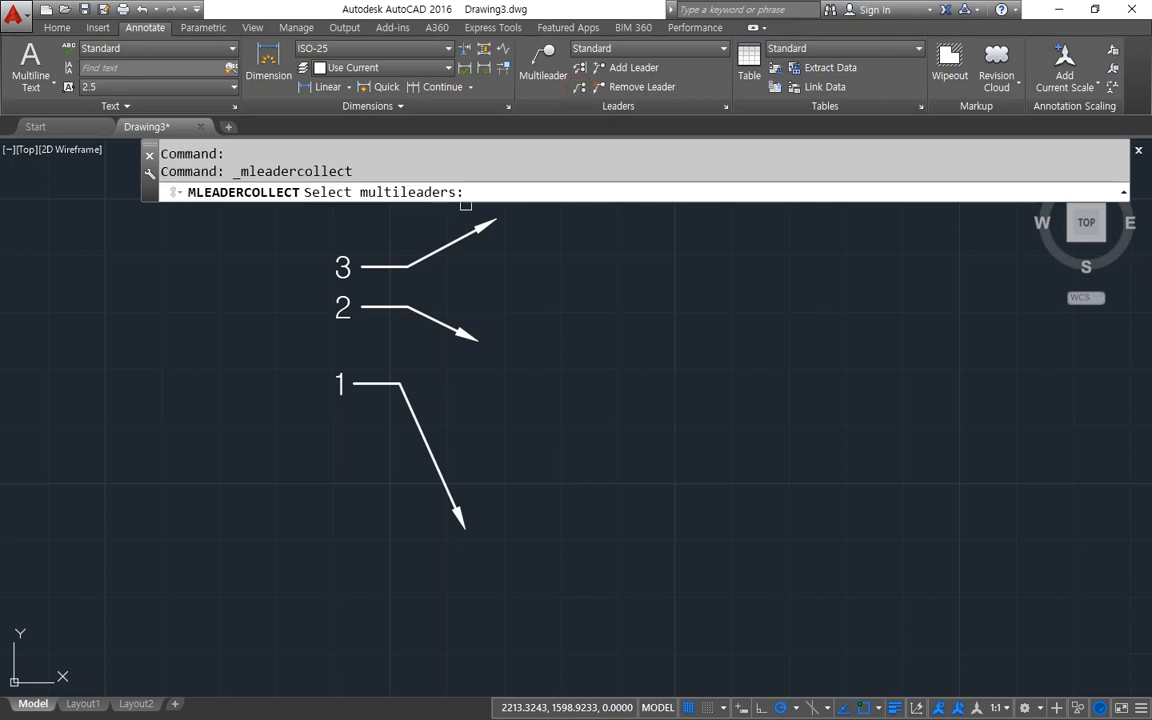
pyautogui.click(376, 266)
pyautogui.click(367, 306)
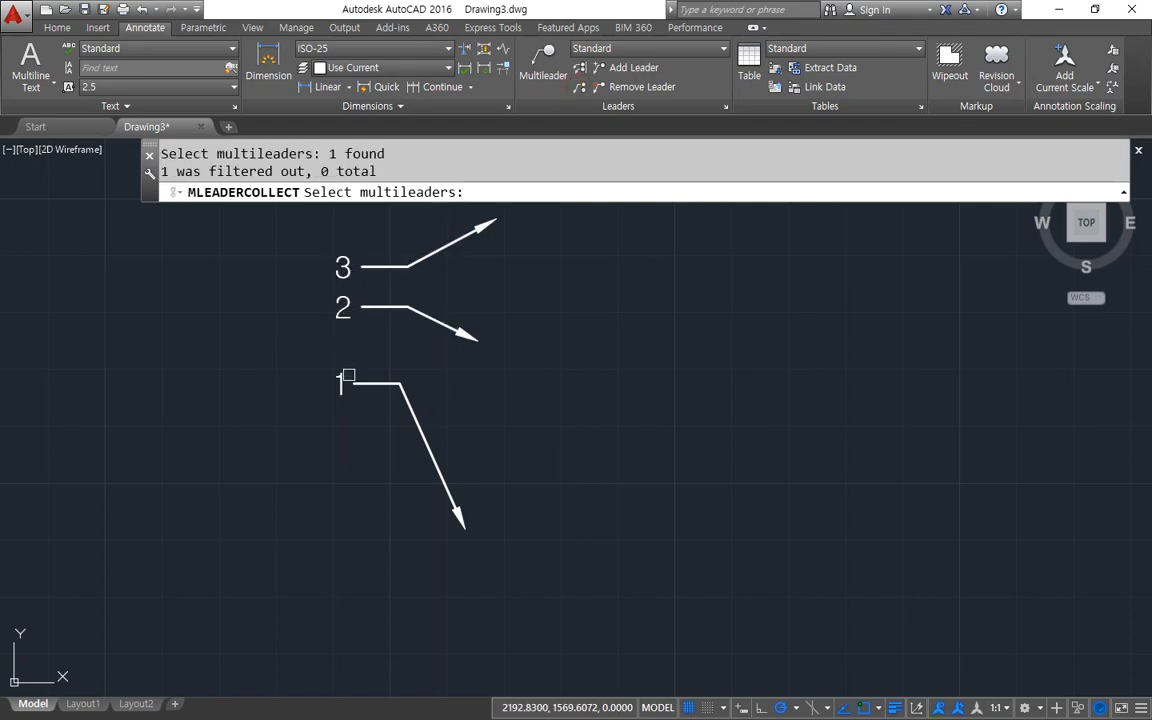
# Try to collect all three multileaders with crossing windows, and retry by picking the leader line of multileader 3.
pyautogui.click(583, 94)
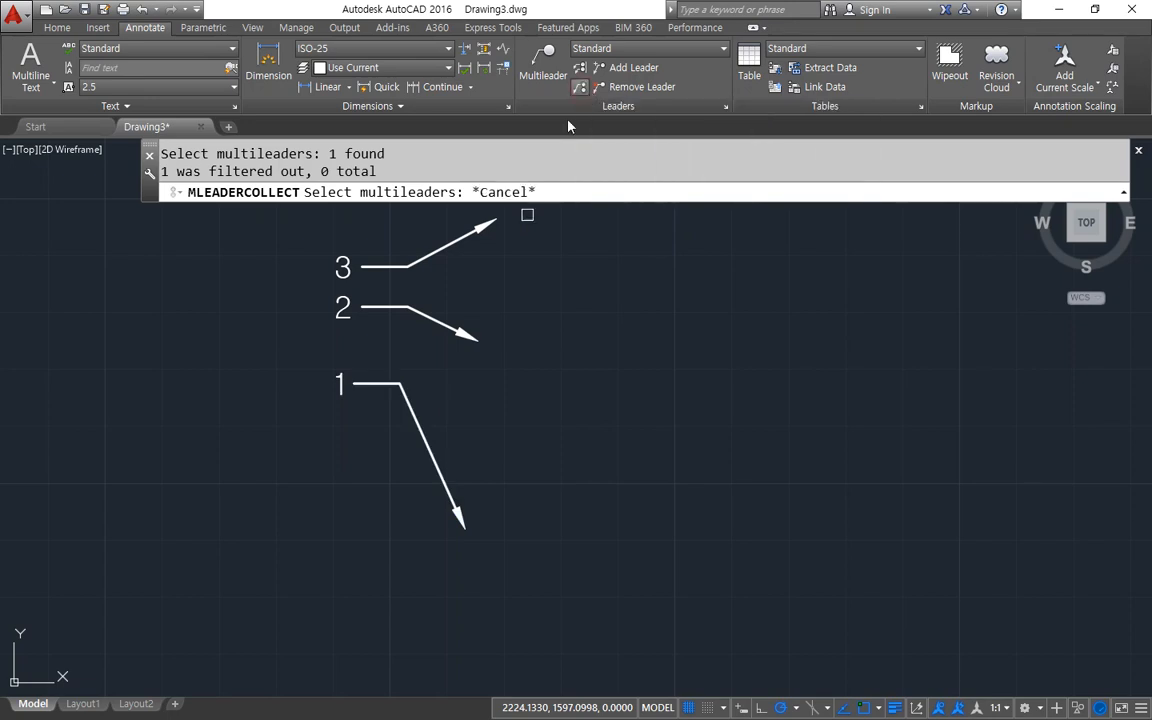
pyautogui.click(382, 234)
pyautogui.click(279, 458)
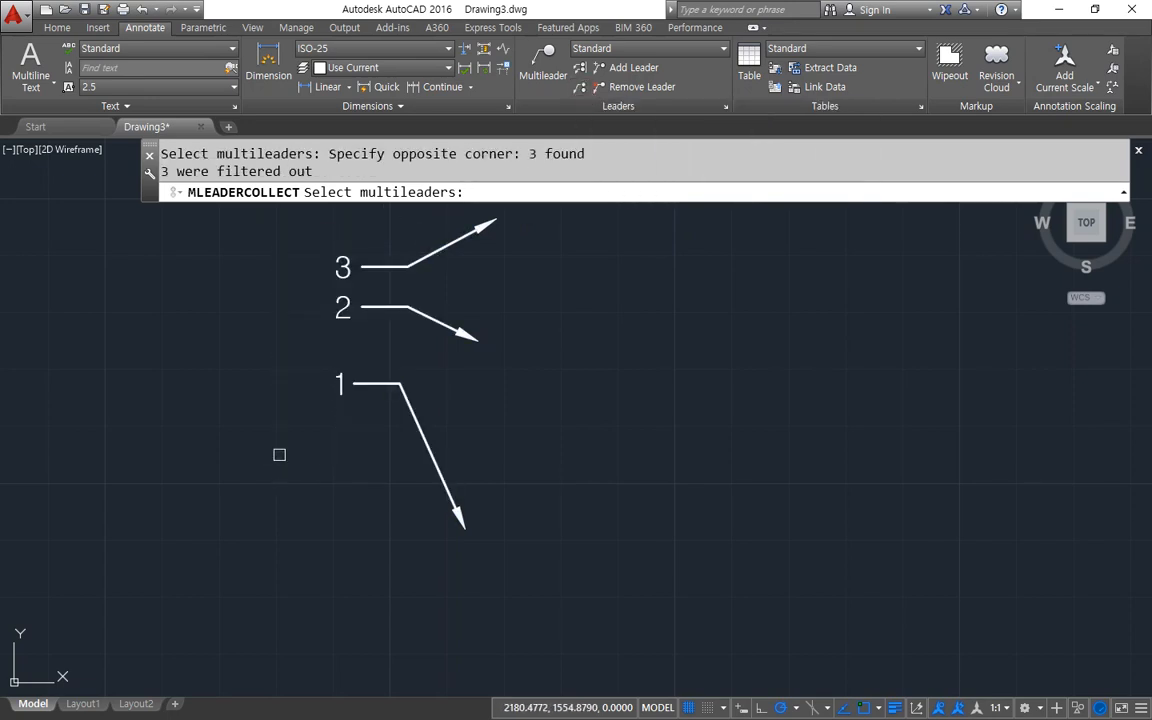
pyautogui.click(360, 433)
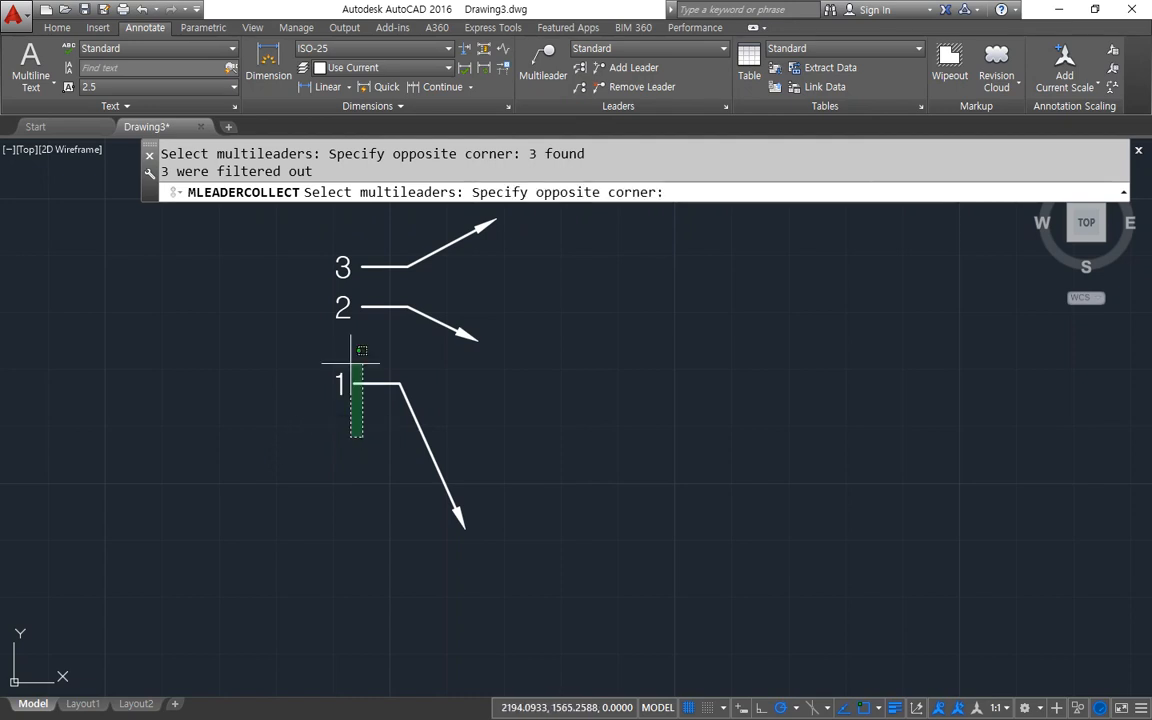
pyautogui.click(310, 220)
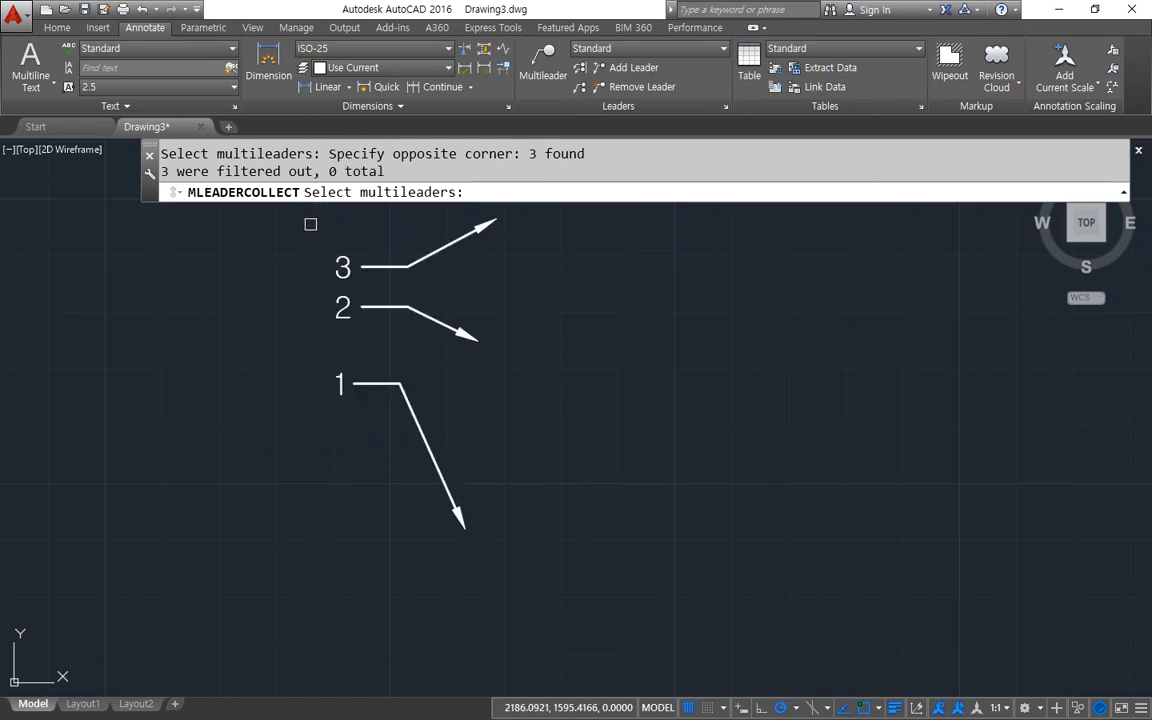
pyautogui.click(581, 87)
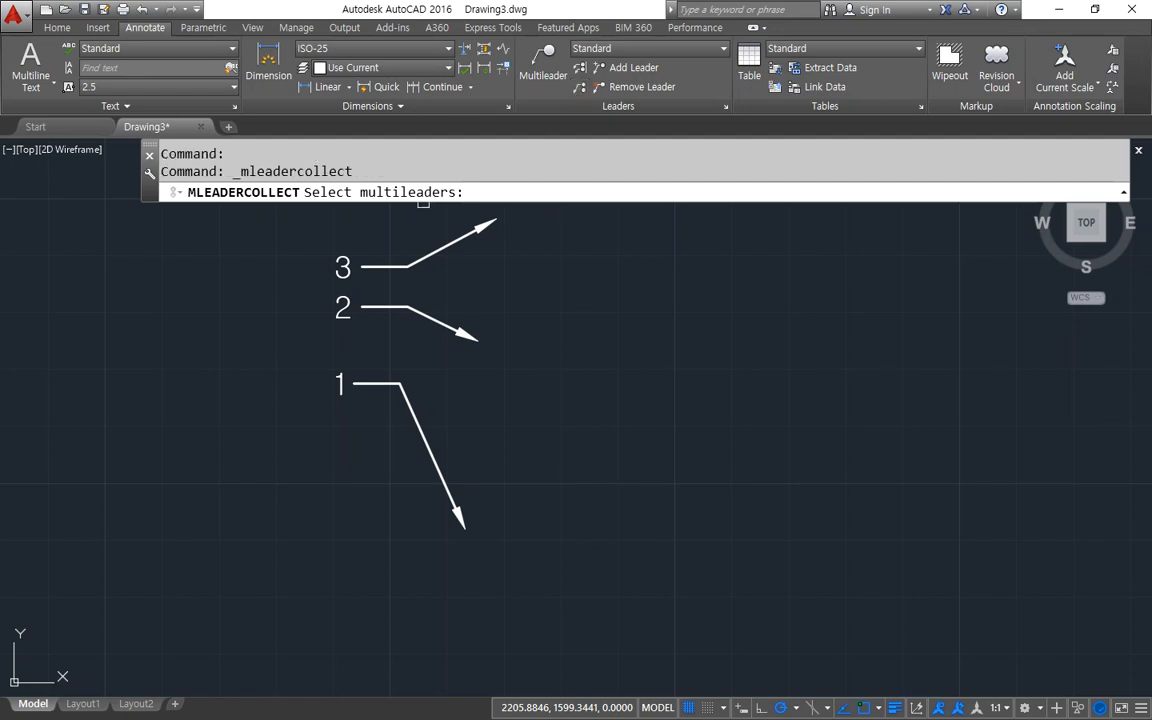
pyautogui.click(431, 257)
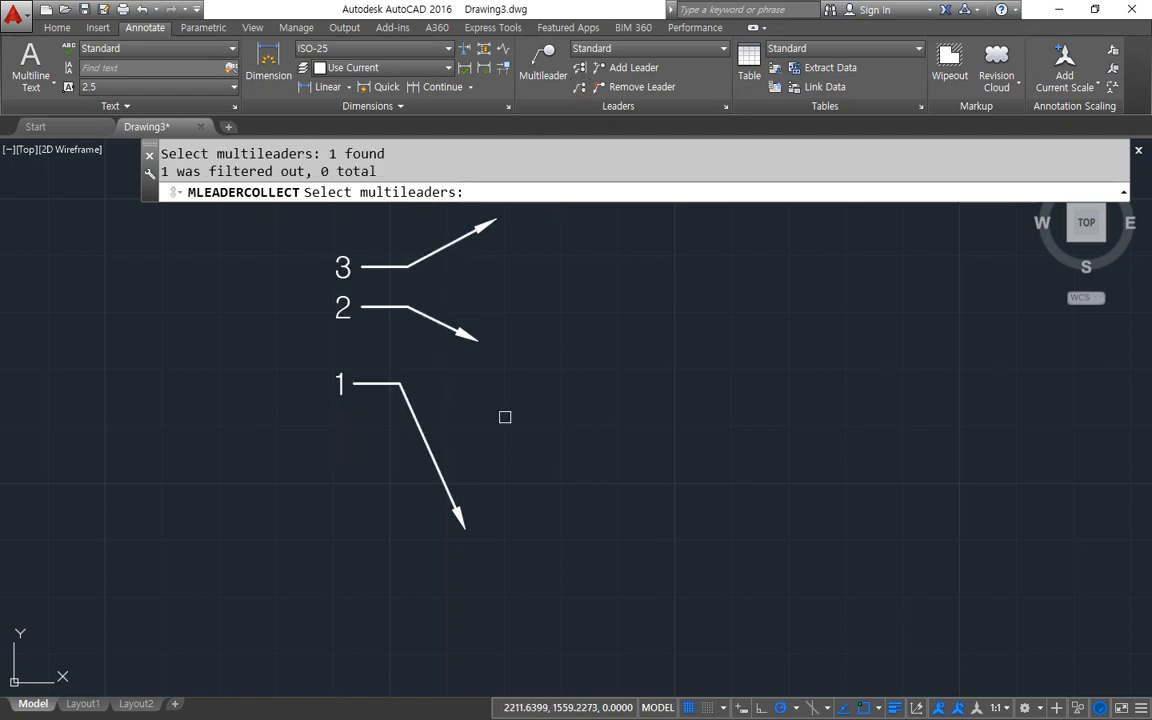
pyautogui.press('Return')
# Draw a multileader with the text 1 beside the existing multileader 1, its arrowhead pointing down to the left.
pyautogui.click(543, 62)
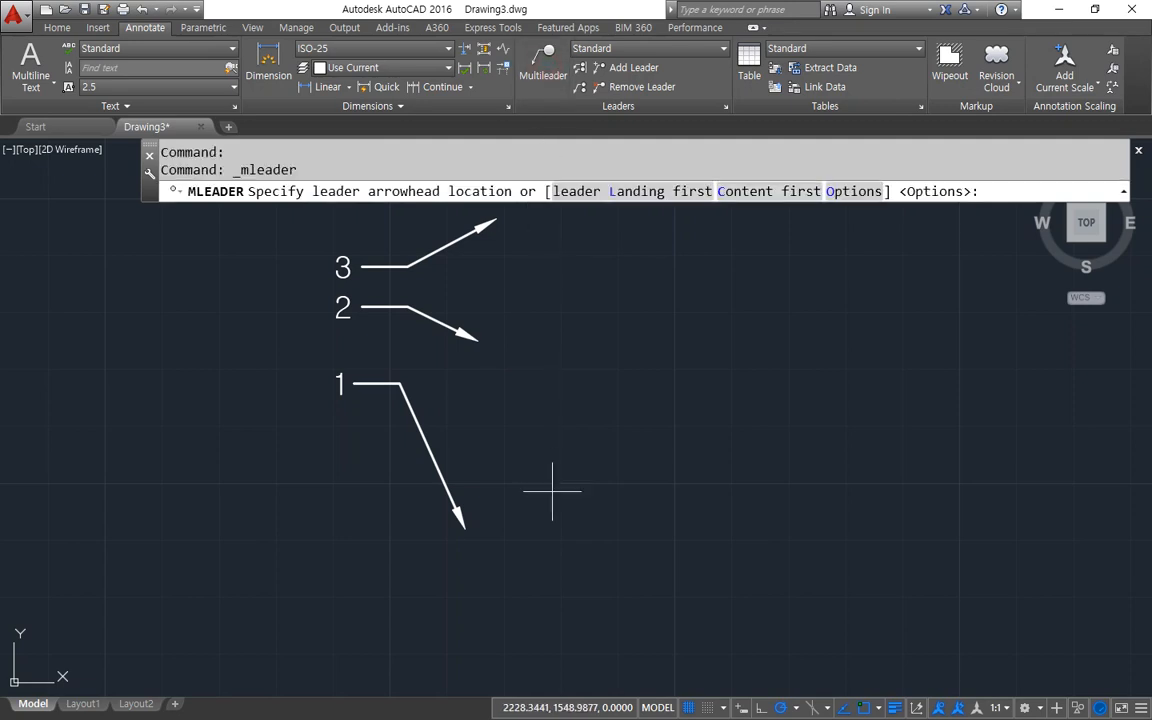
pyautogui.click(160, 500)
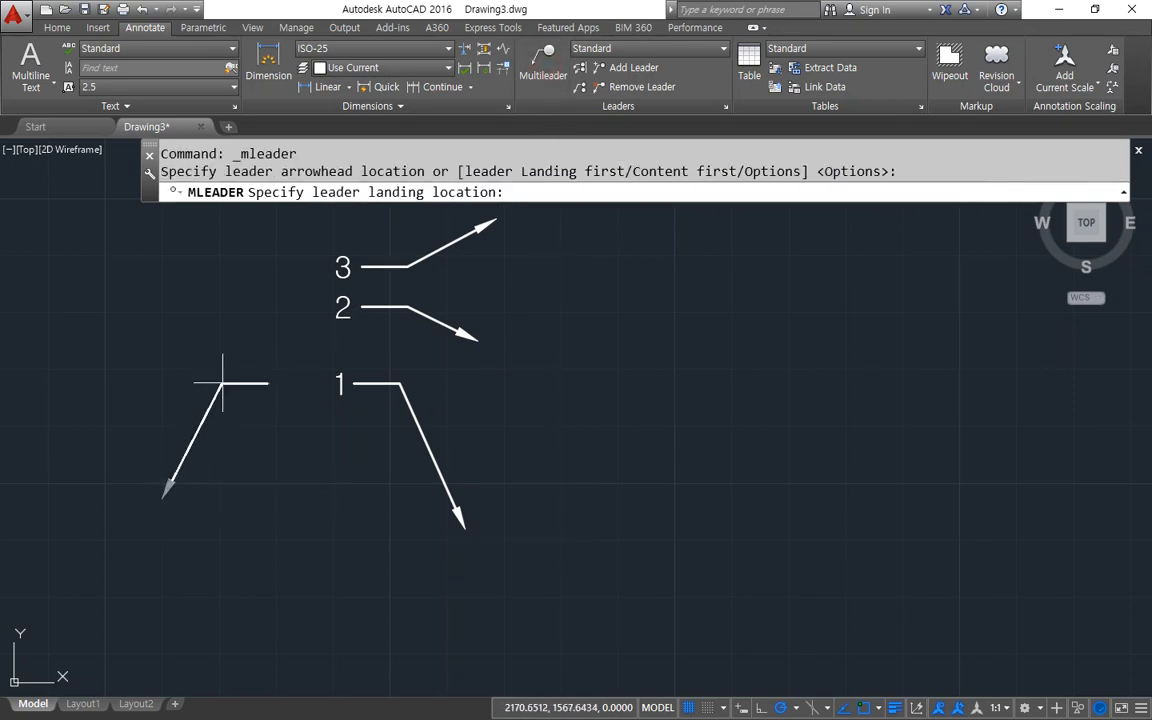
pyautogui.click(229, 379)
pyautogui.write('1')
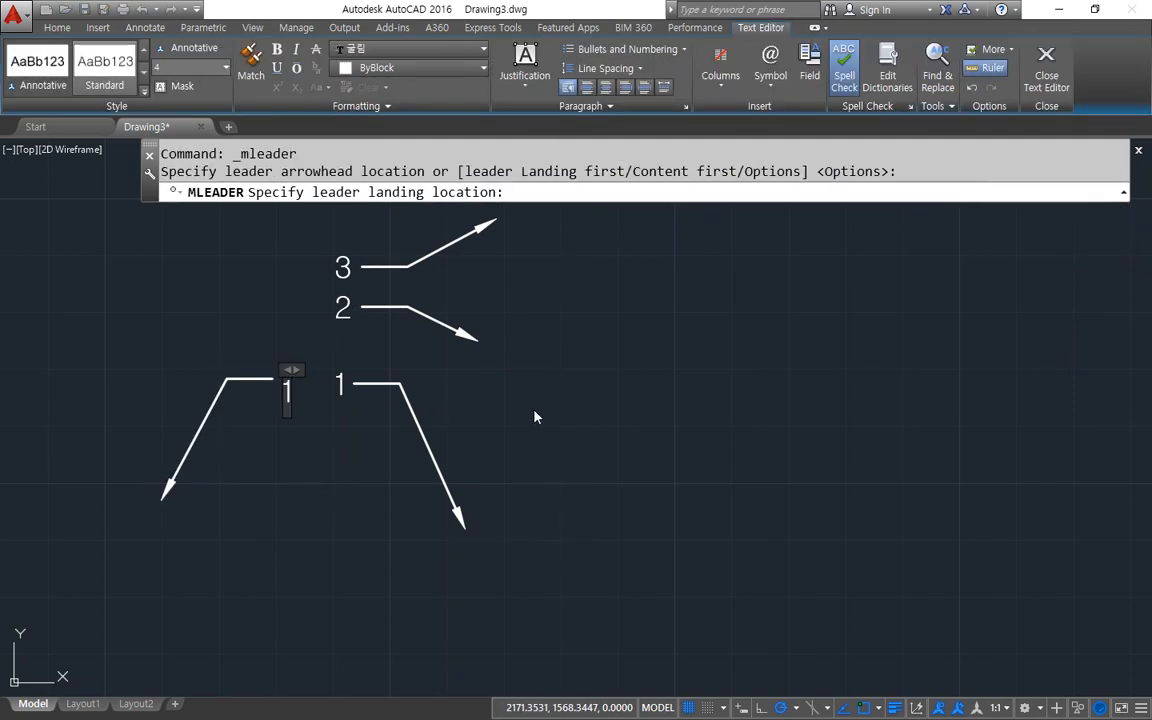
pyautogui.click(530, 408)
# Try to collect the two multileaders numbered 1, first by window selection and again with one preselected.
pyautogui.click(580, 88)
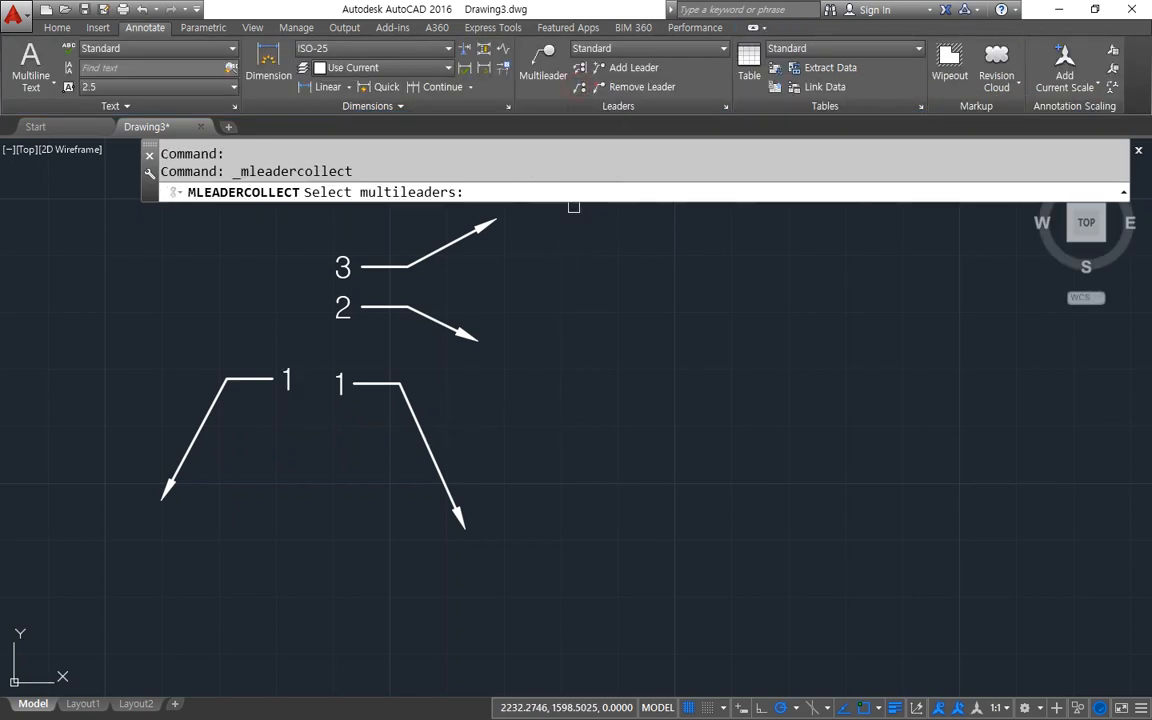
pyautogui.click(465, 571)
pyautogui.click(150, 335)
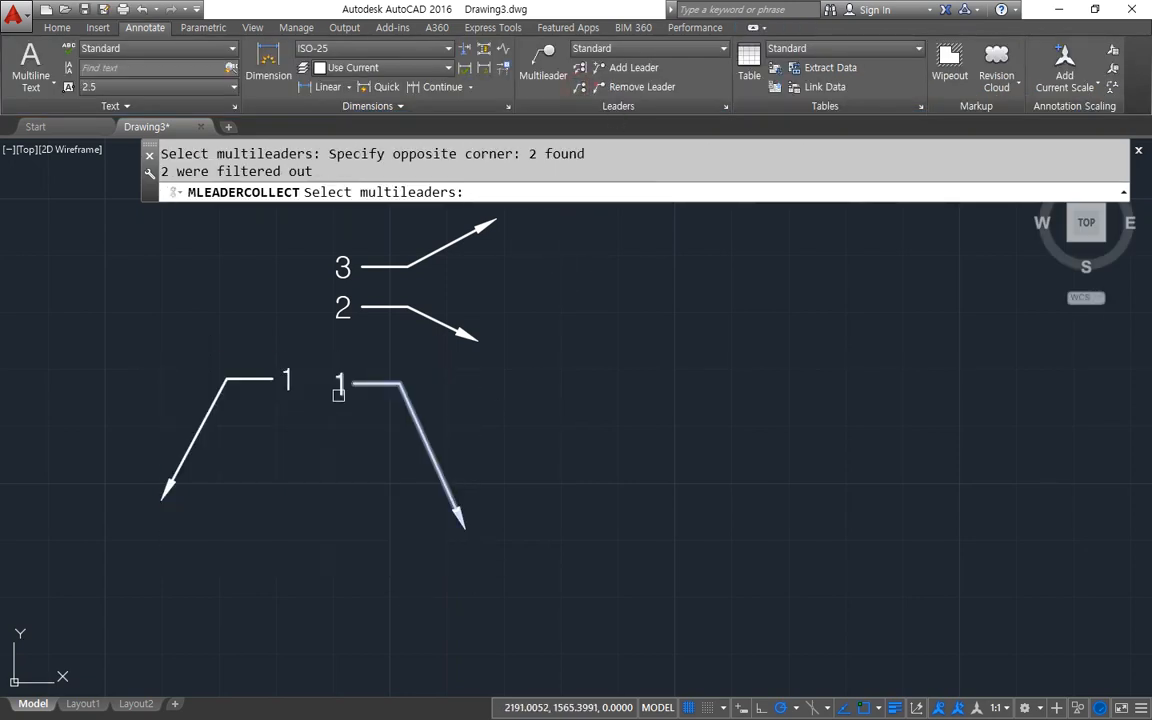
pyautogui.press('Return')
pyautogui.click(370, 383)
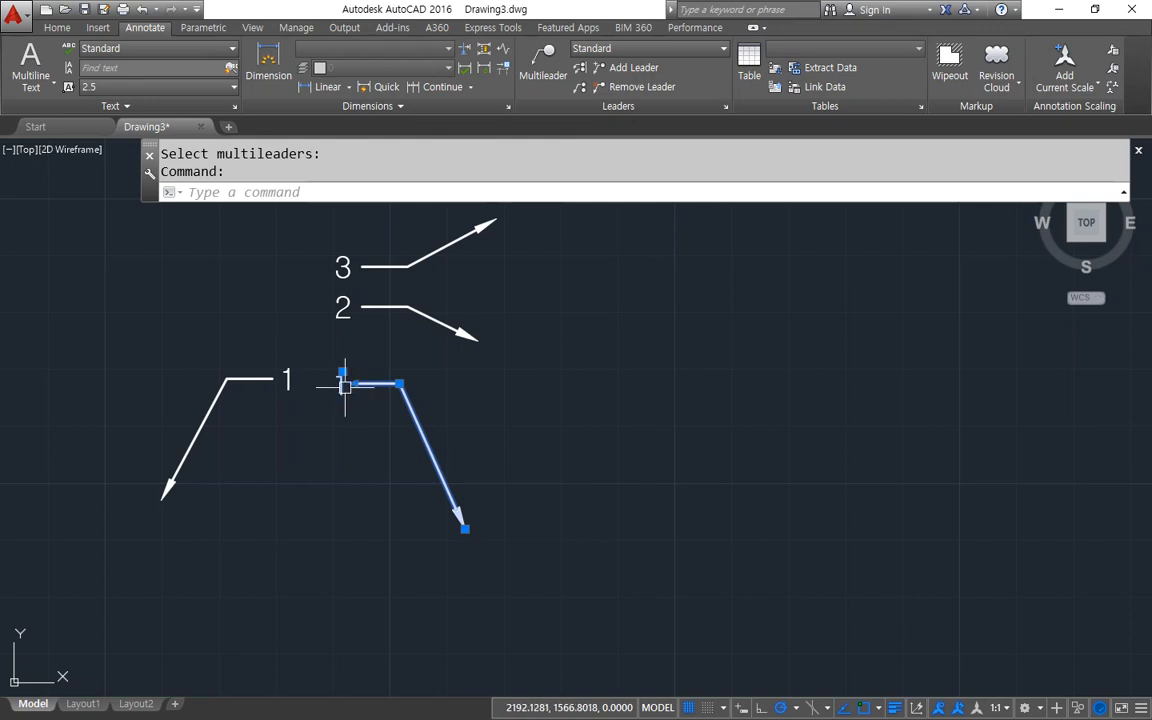
pyautogui.click(581, 89)
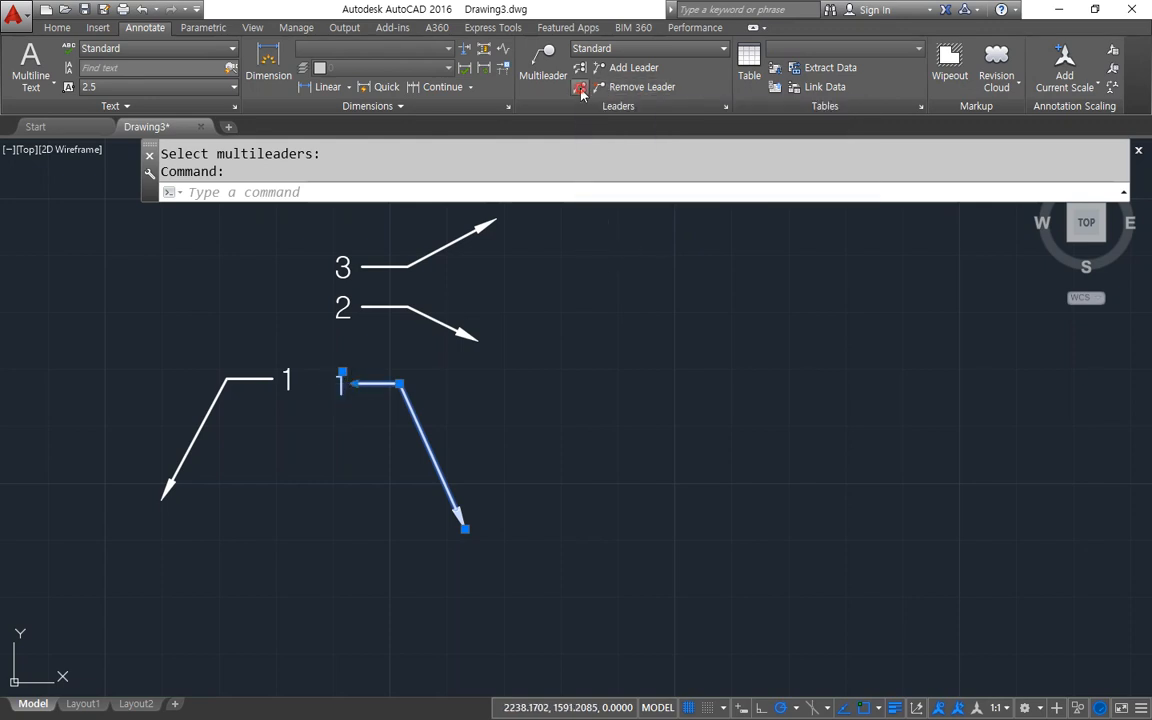
pyautogui.press('Escape')
# Delete multileaders 2 and 3.
pyautogui.click(411, 327)
pyautogui.click(337, 226)
pyautogui.press('Delete')
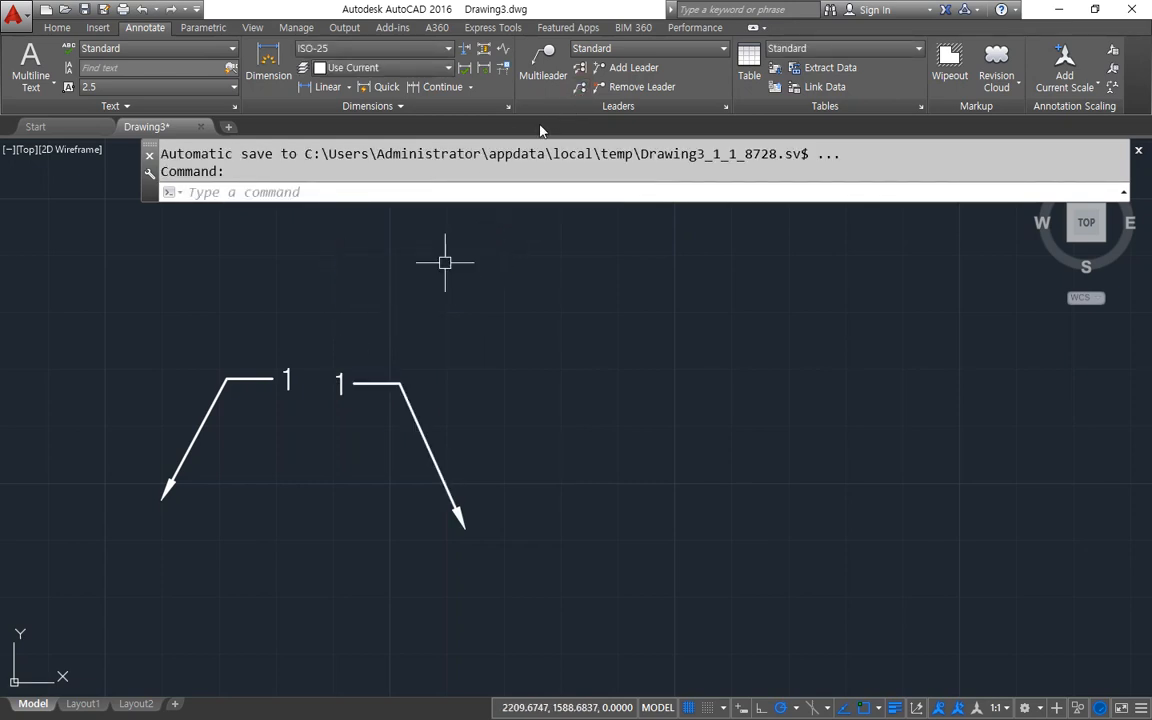
# Try to collect the two remaining multileaders by picking them individually, and cancel the command.
pyautogui.click(581, 87)
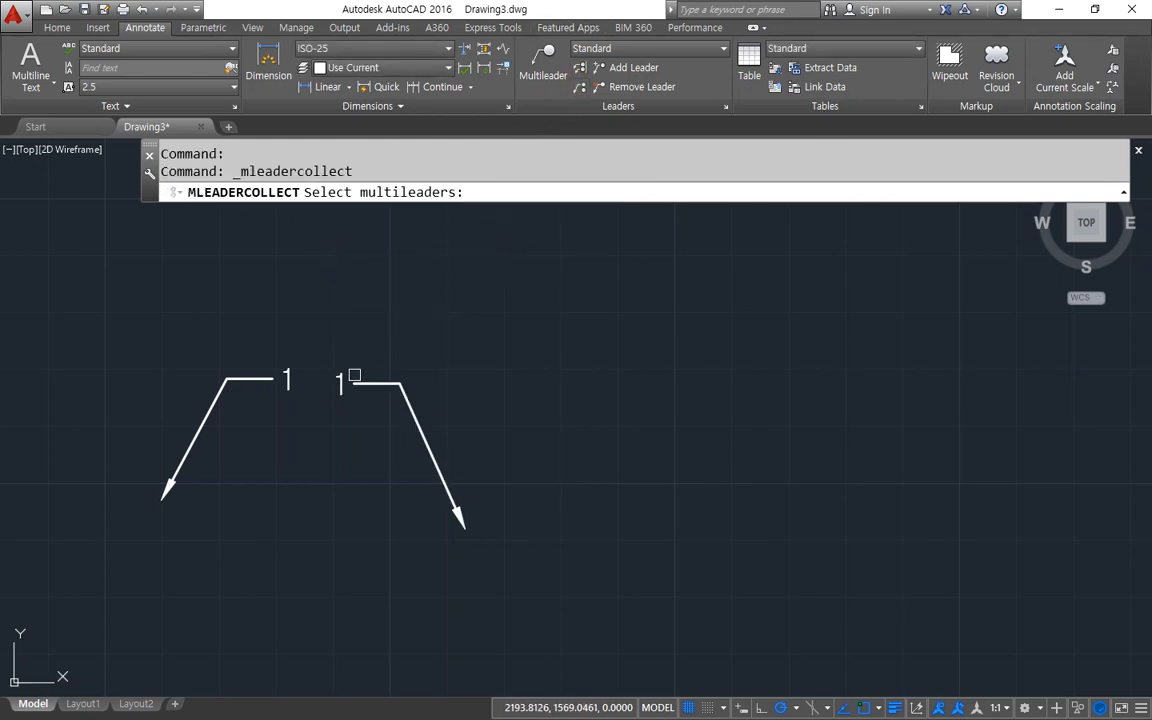
pyautogui.click(357, 385)
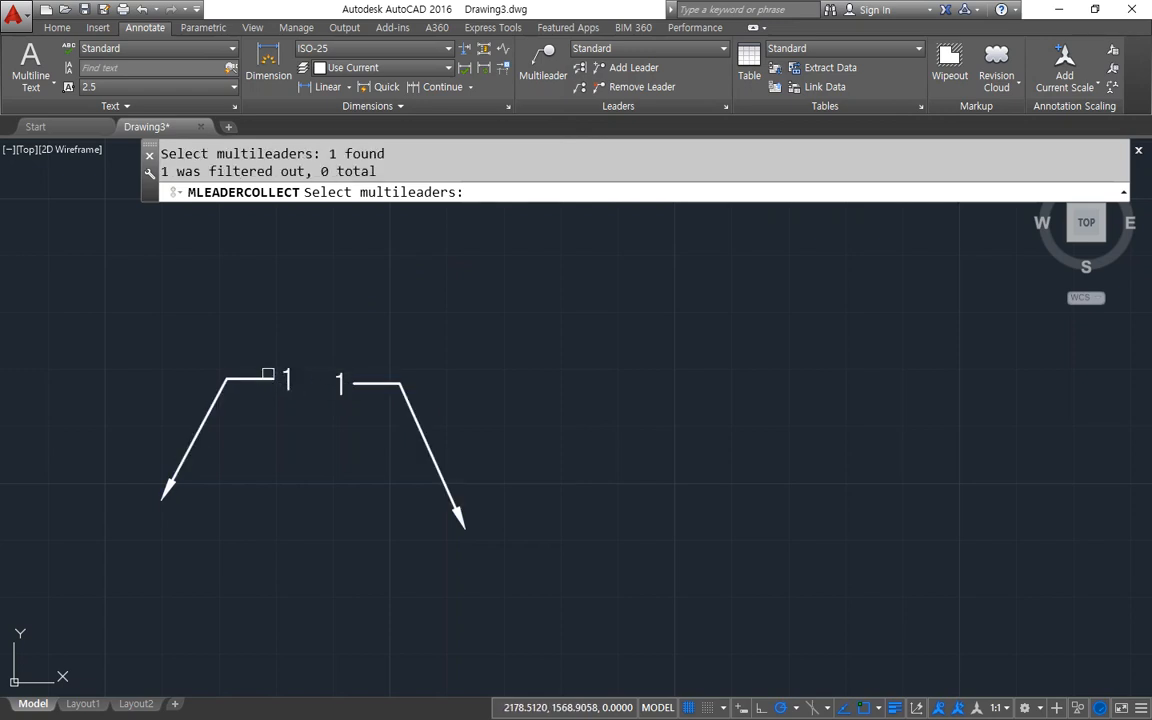
pyautogui.press('Escape')
# Erase both remaining multileaders numbered 1 from the drawing.
pyautogui.click(498, 496)
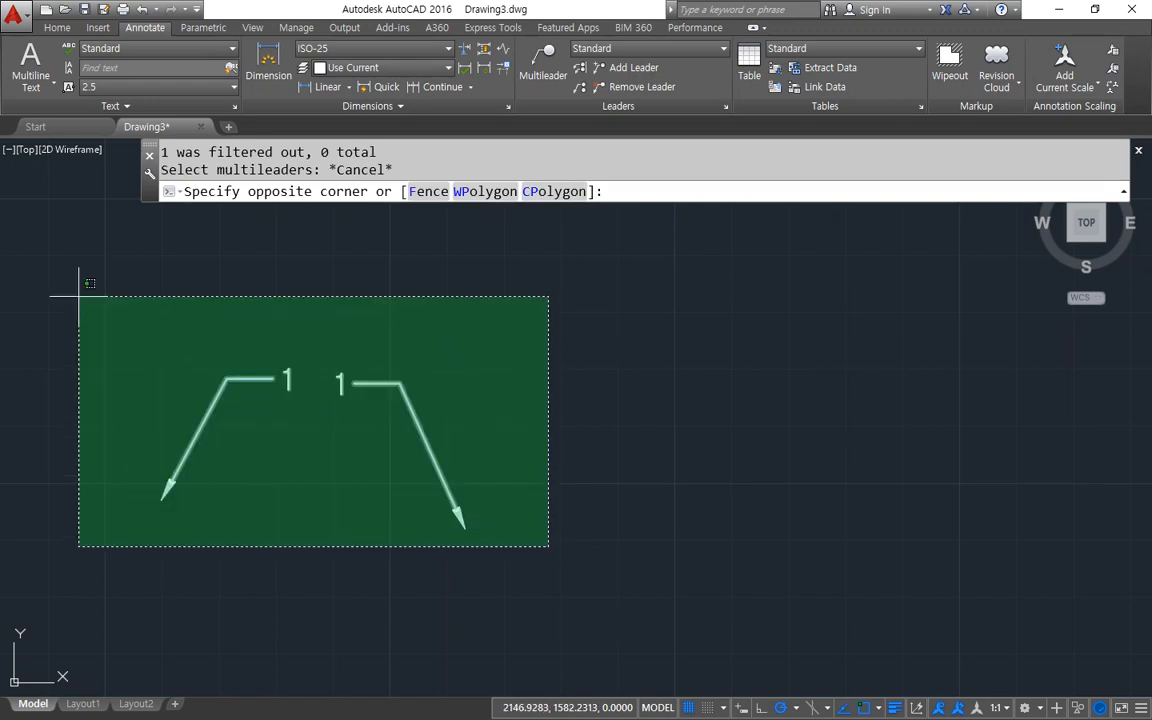
pyautogui.click(44, 239)
pyautogui.write('e')
pyautogui.press('Return')
# Draw a multileader with a long, steep downward leader line and the text 1 to the left of its landing.
pyautogui.click(543, 58)
pyautogui.click(561, 590)
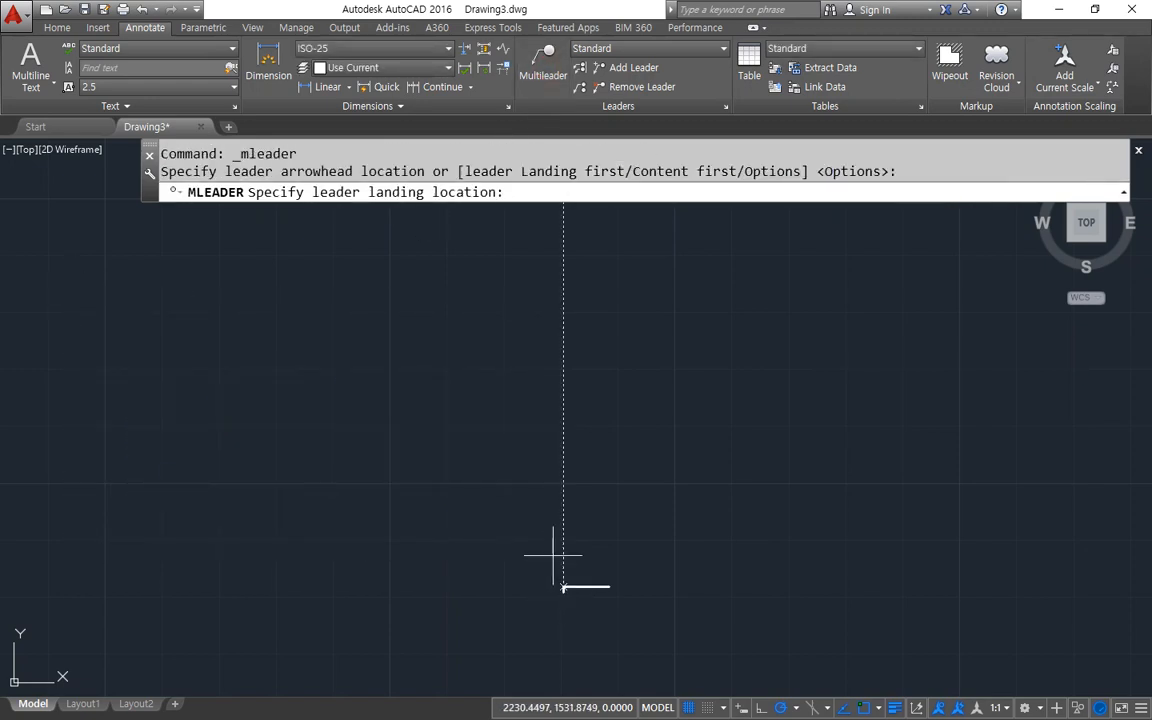
pyautogui.click(507, 301)
pyautogui.write('1')
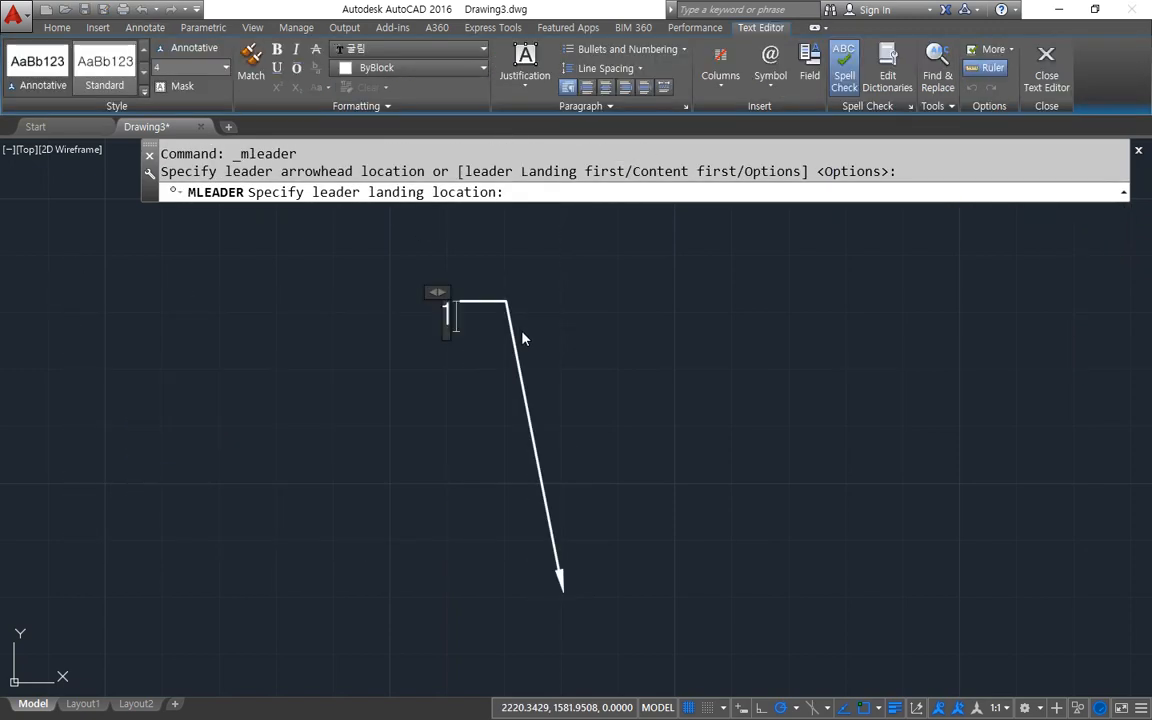
pyautogui.click(603, 373)
# Draw a second multileader with the text 2, its landing just above that of multileader 1.
pyautogui.click(581, 89)
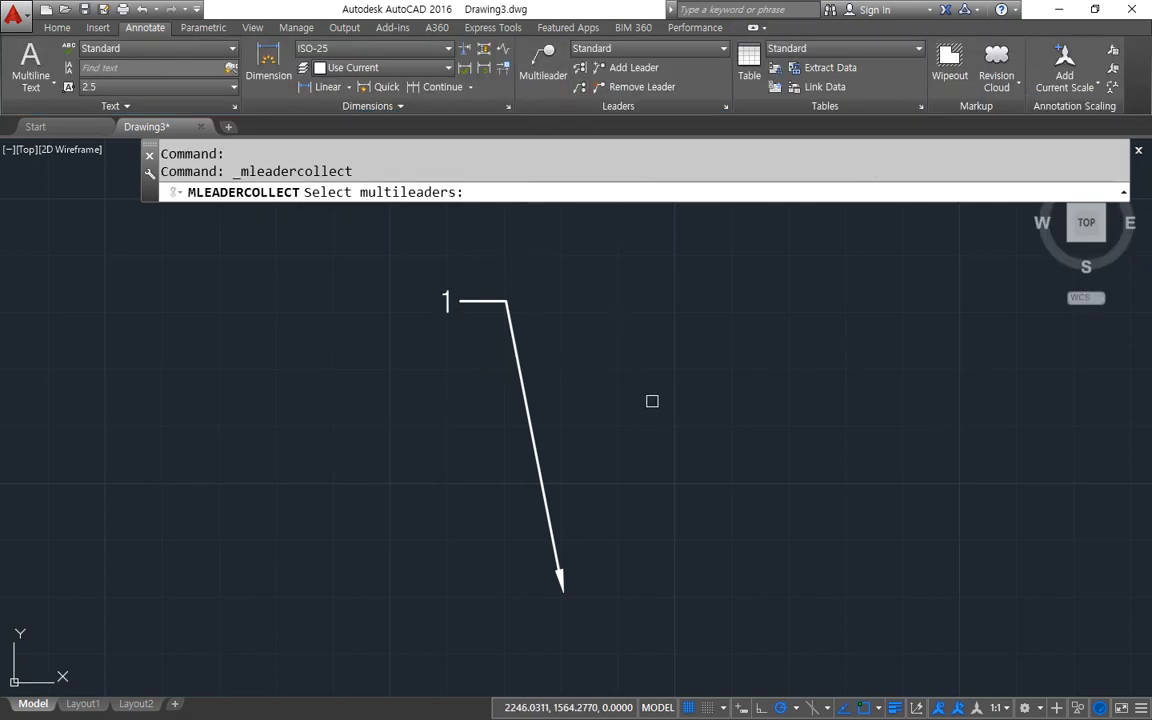
pyautogui.press('Escape')
pyautogui.click(541, 80)
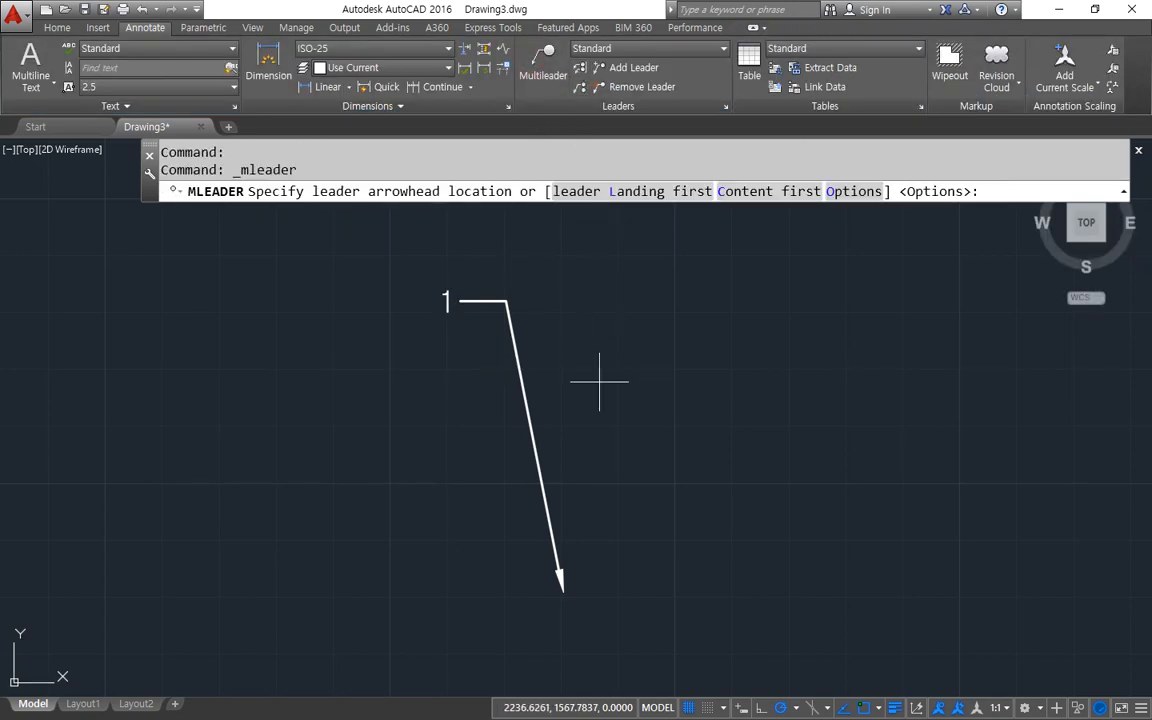
pyautogui.click(617, 369)
pyautogui.click(511, 239)
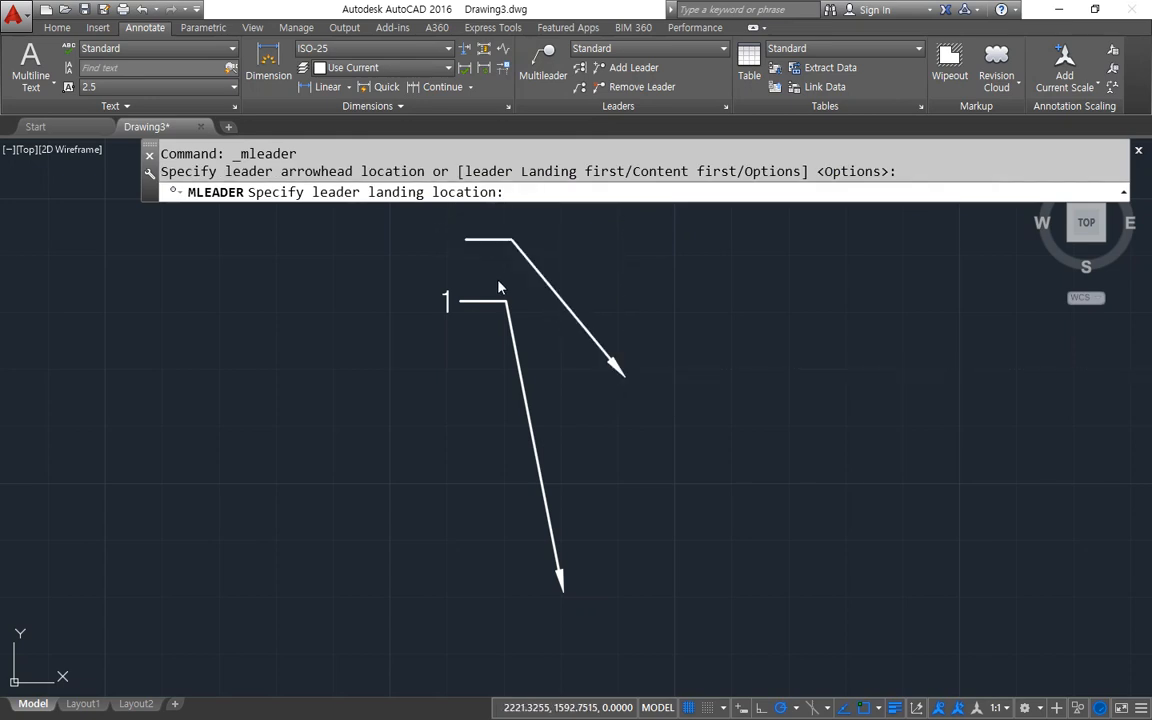
pyautogui.write('1')
pyautogui.press('BackSpace')
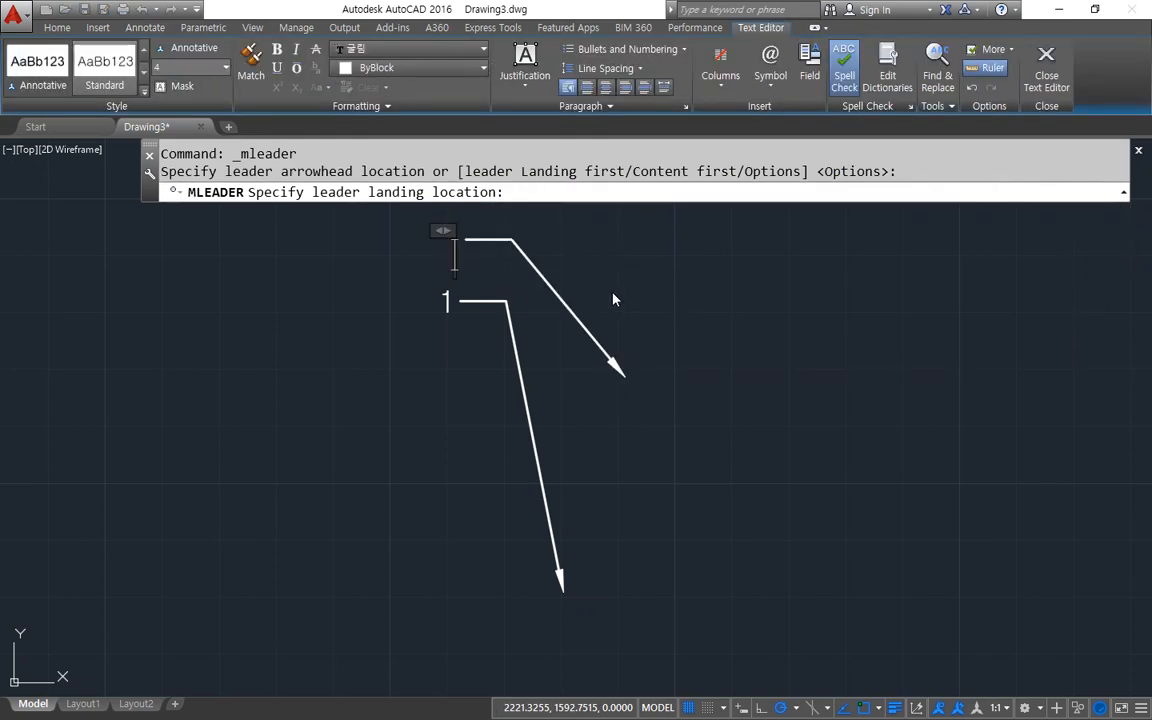
pyautogui.write('2')
pyautogui.click(632, 314)
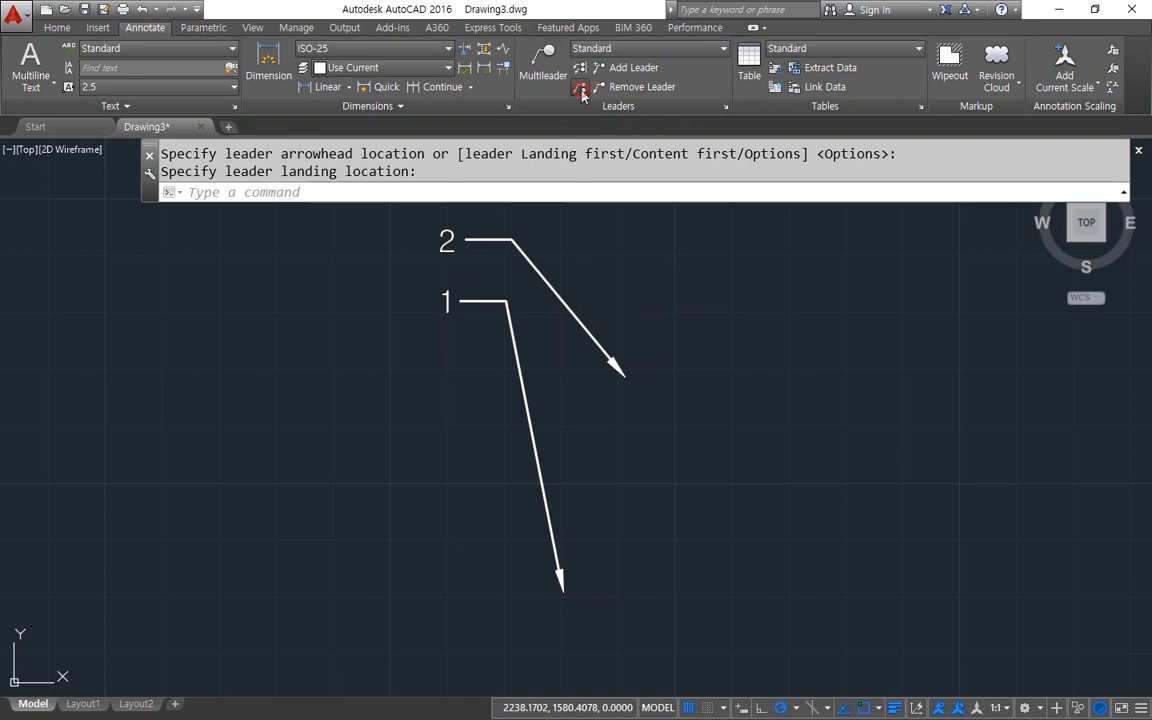
# Try to collect the multileaders by picking multileader 2, and examine the selection message in the command history.
pyautogui.click(580, 88)
pyautogui.click(483, 238)
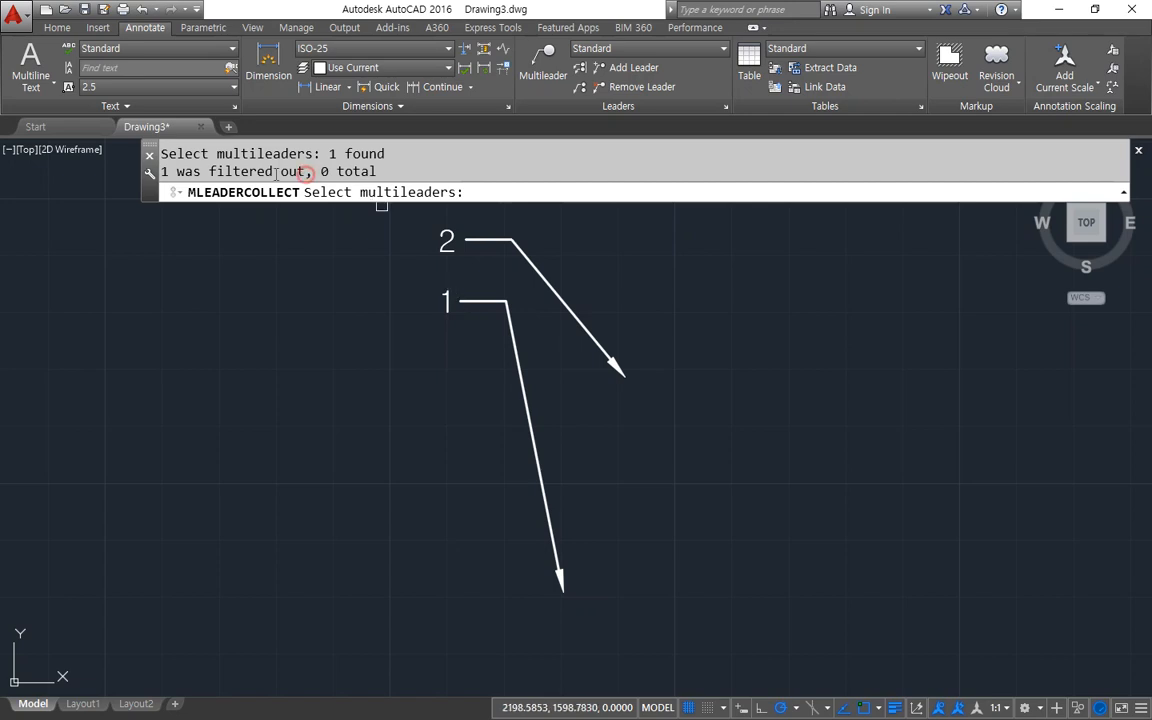
pyautogui.moveTo(305, 172); pyautogui.dragTo(202, 174)
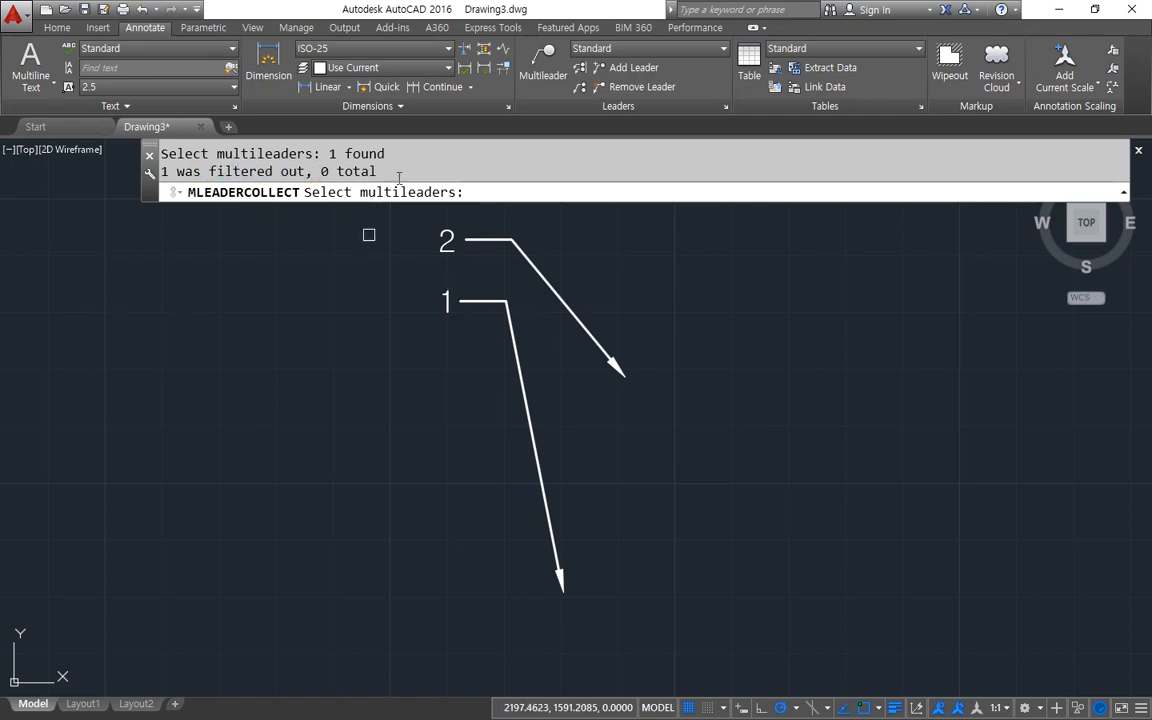
pyautogui.moveTo(218, 176); pyautogui.dragTo(168, 175)
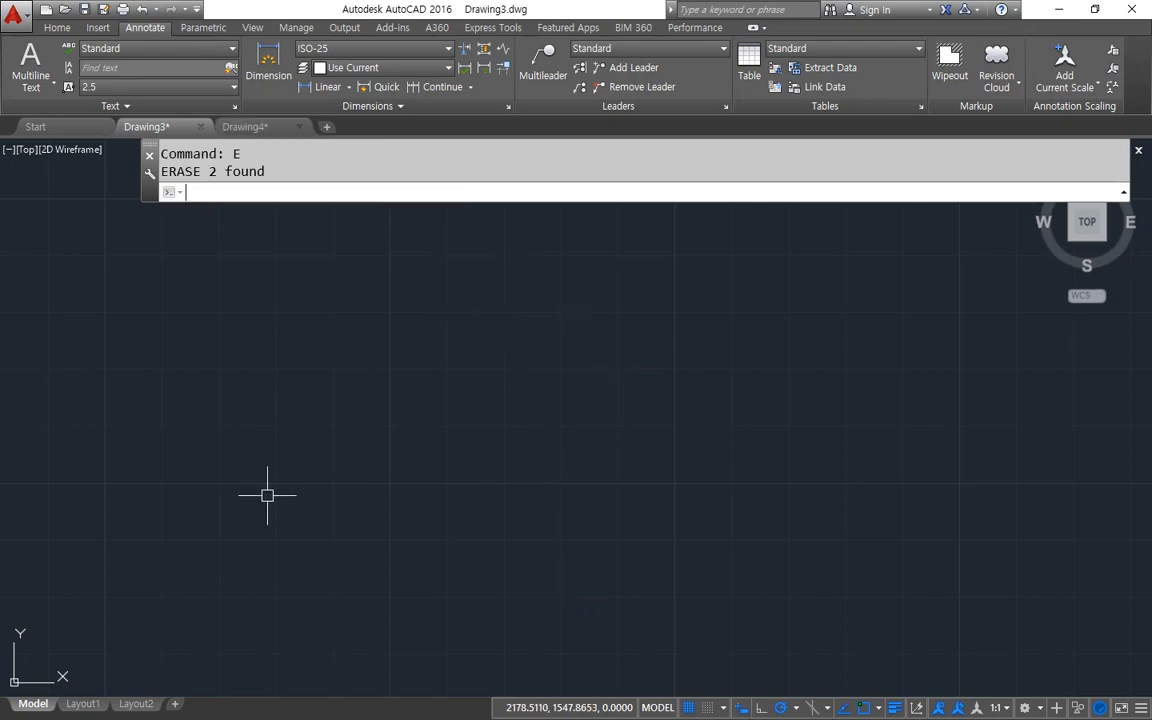
# Draw a multileader without text, placing the arrowhead first and its landing up and to the left.
pyautogui.click(532, 68)
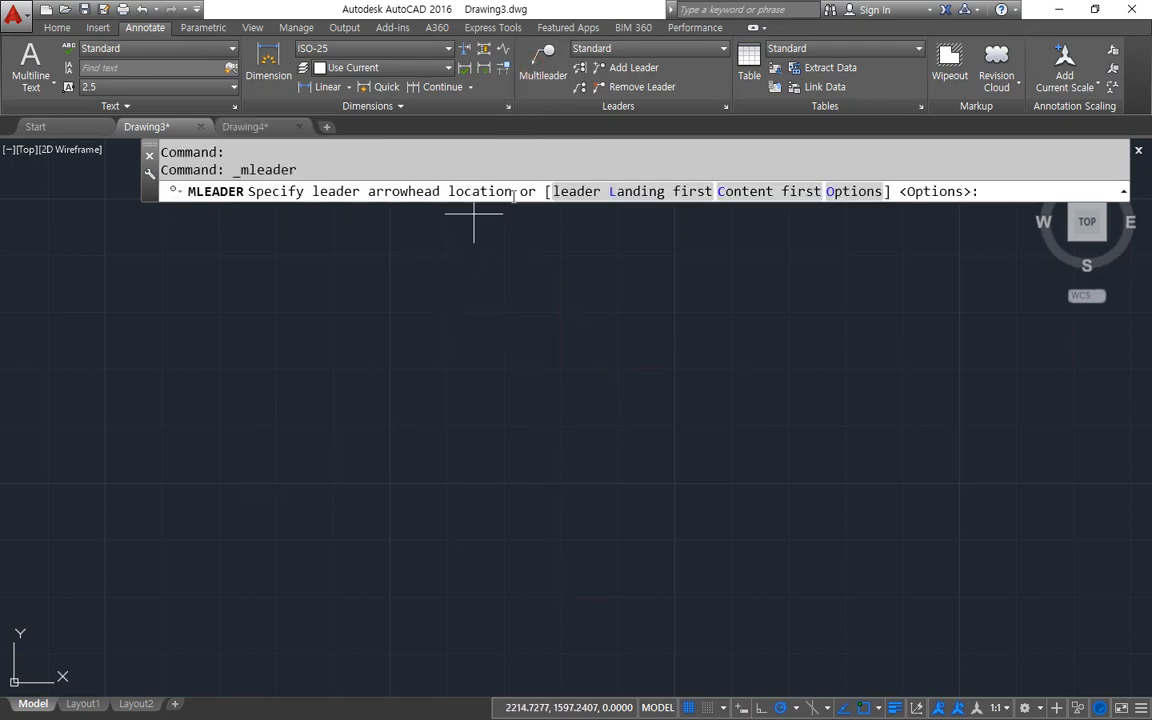
pyautogui.moveTo(324, 216)
pyautogui.mouseDown()
pyautogui.moveTo(298, 186)
pyautogui.moveTo(356, 168)
pyautogui.moveTo(415, 172)
pyautogui.moveTo(436, 206)
pyautogui.moveTo(286, 212)
pyautogui.moveTo(343, 209)
pyautogui.moveTo(305, 175)
pyautogui.moveTo(355, 212)
pyautogui.moveTo(508, 218)
pyautogui.mouseUp()
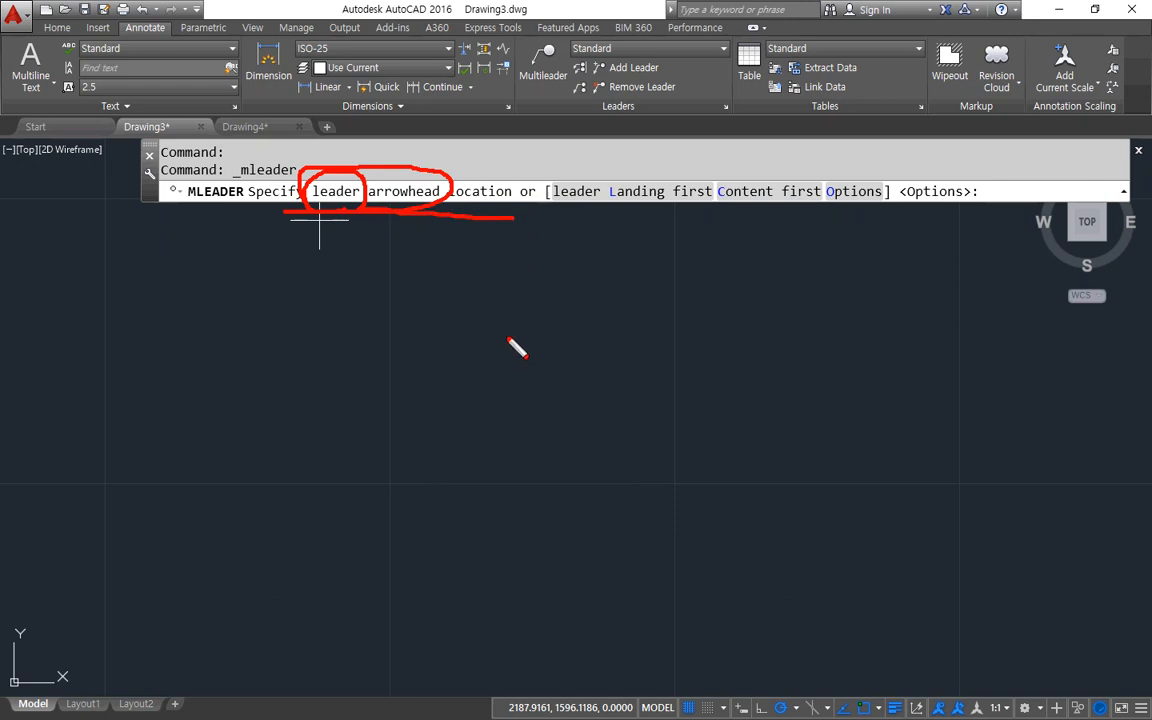
pyautogui.press('Escape')
pyautogui.click(495, 403)
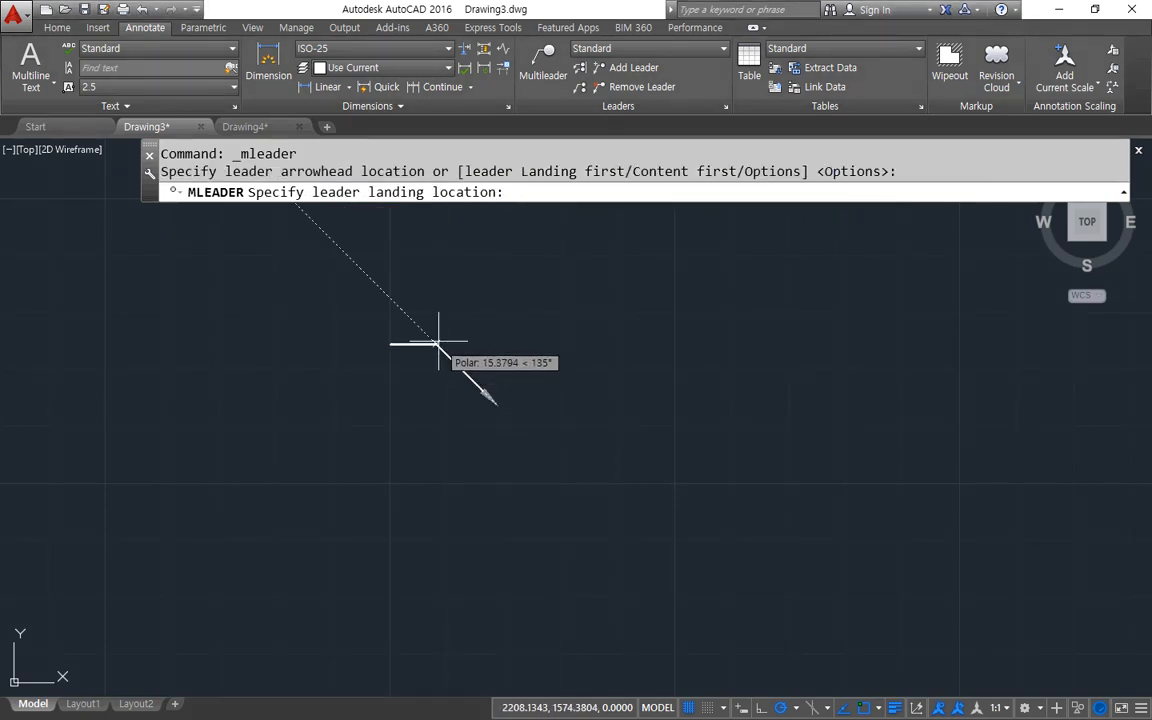
pyautogui.scroll(3, 442, 325)
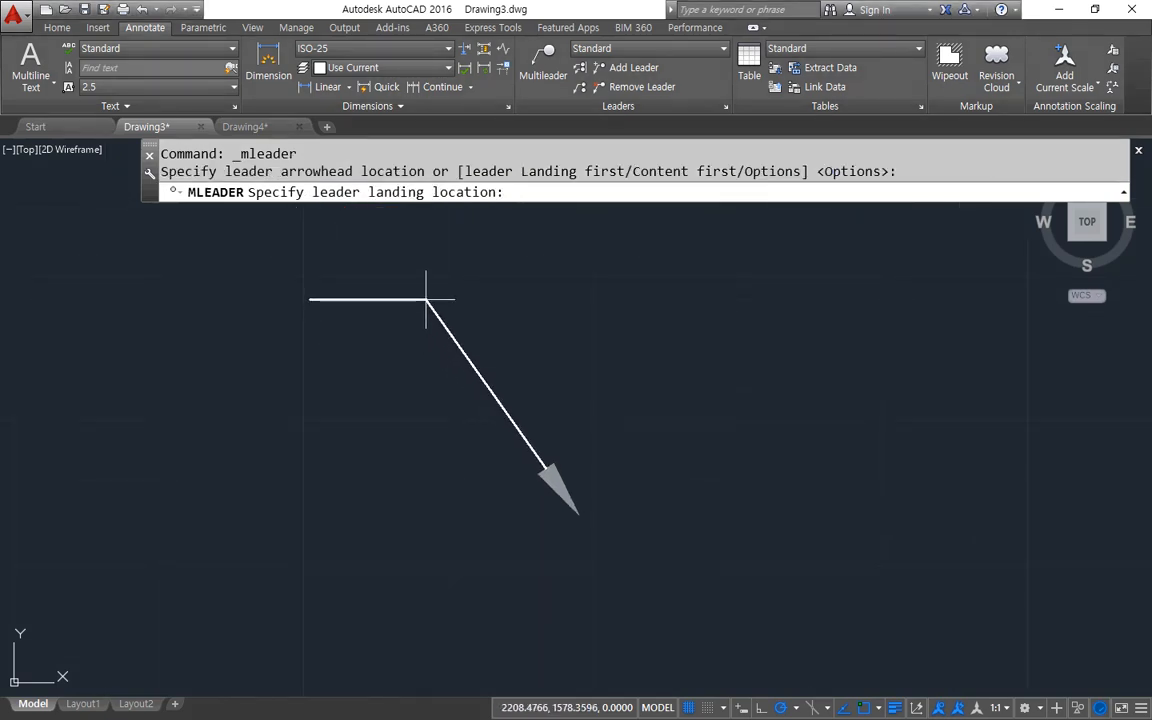
pyautogui.click(427, 300)
pyautogui.click(394, 380)
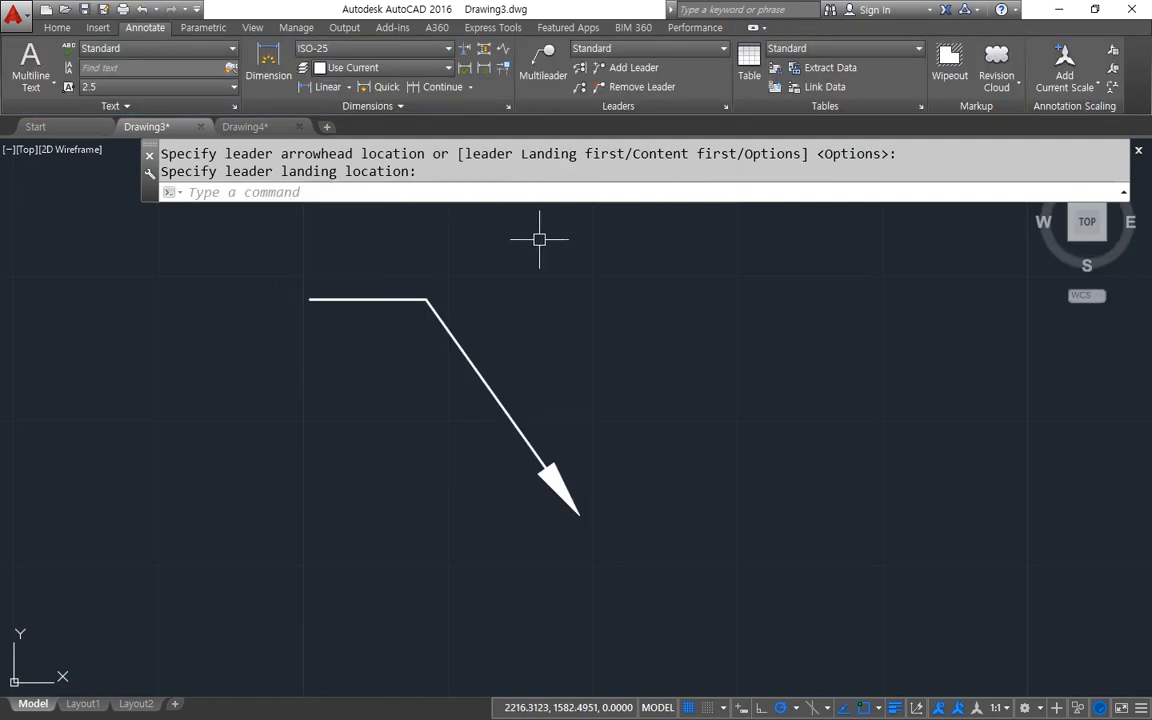
# Start another multileader and examine its leader Landing first and Content first placement options.
pyautogui.press('Return')
pyautogui.moveTo(630, 213)
pyautogui.mouseDown()
pyautogui.moveTo(566, 214)
pyautogui.moveTo(540, 185)
pyautogui.moveTo(710, 192)
pyautogui.moveTo(598, 209)
pyautogui.mouseUp()
pyautogui.moveTo(765, 206)
pyautogui.mouseDown()
pyautogui.moveTo(732, 207)
pyautogui.moveTo(754, 179)
pyautogui.moveTo(826, 196)
pyautogui.moveTo(797, 220)
pyautogui.moveTo(728, 218)
pyautogui.mouseUp()
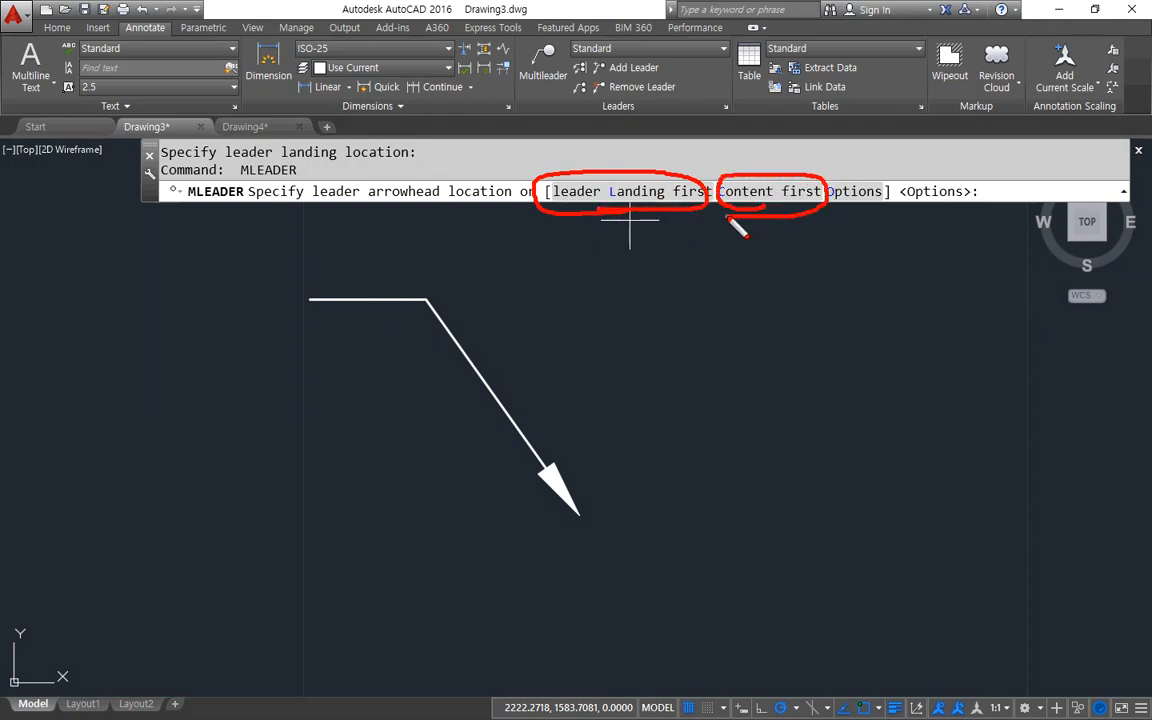
pyautogui.moveTo(650, 257); pyautogui.dragTo(660, 224)
pyautogui.moveTo(587, 530)
pyautogui.mouseDown()
pyautogui.moveTo(512, 493)
pyautogui.moveTo(609, 522)
pyautogui.moveTo(574, 536)
pyautogui.mouseUp()
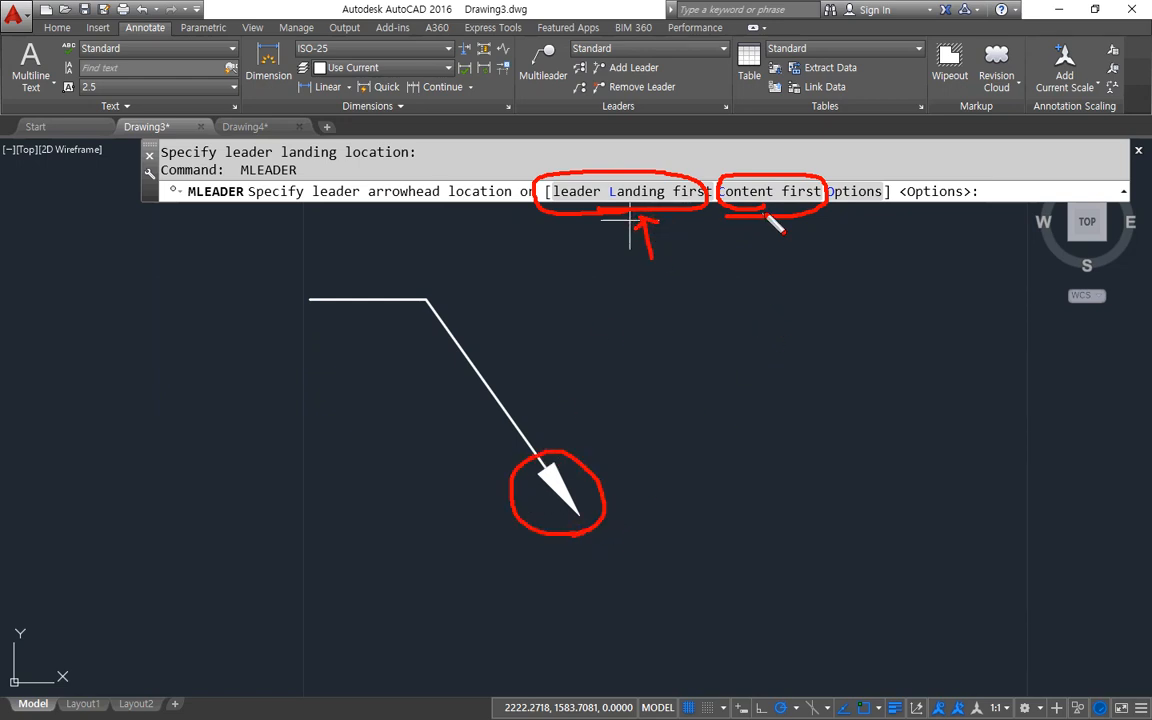
pyautogui.moveTo(764, 213)
pyautogui.mouseDown()
pyautogui.moveTo(722, 168)
pyautogui.moveTo(822, 218)
pyautogui.mouseUp()
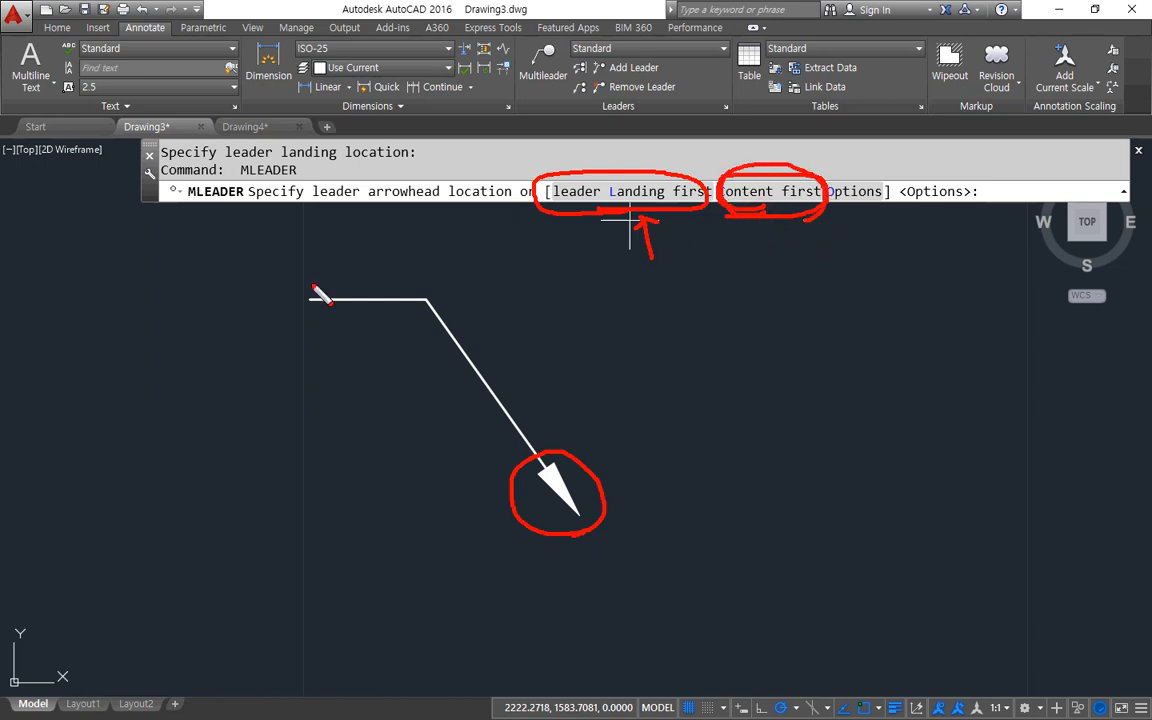
pyautogui.moveTo(300, 337)
pyautogui.mouseDown()
pyautogui.moveTo(258, 346)
pyautogui.moveTo(222, 245)
pyautogui.mouseUp()
pyautogui.moveTo(311, 256); pyautogui.dragTo(306, 326)
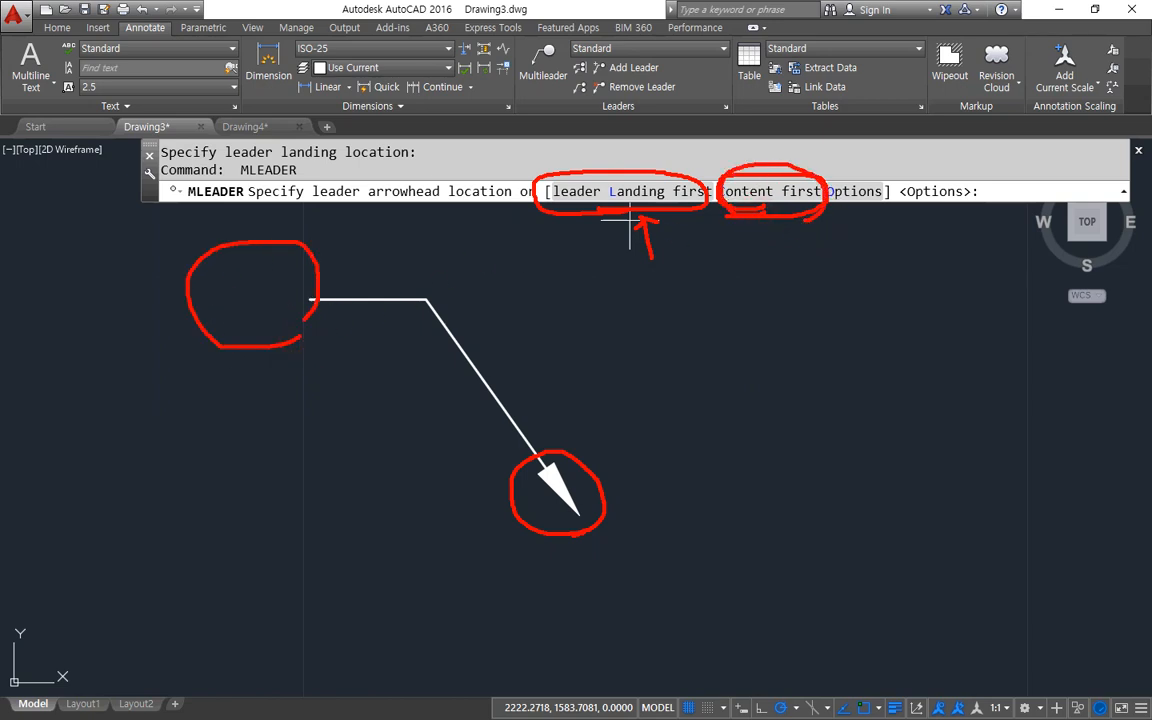
pyautogui.press('Escape')
# Draw a content-first multileader with the text 1 to the right of the textless leader, its arrowhead pointing down and right.
pyautogui.click(745, 191)
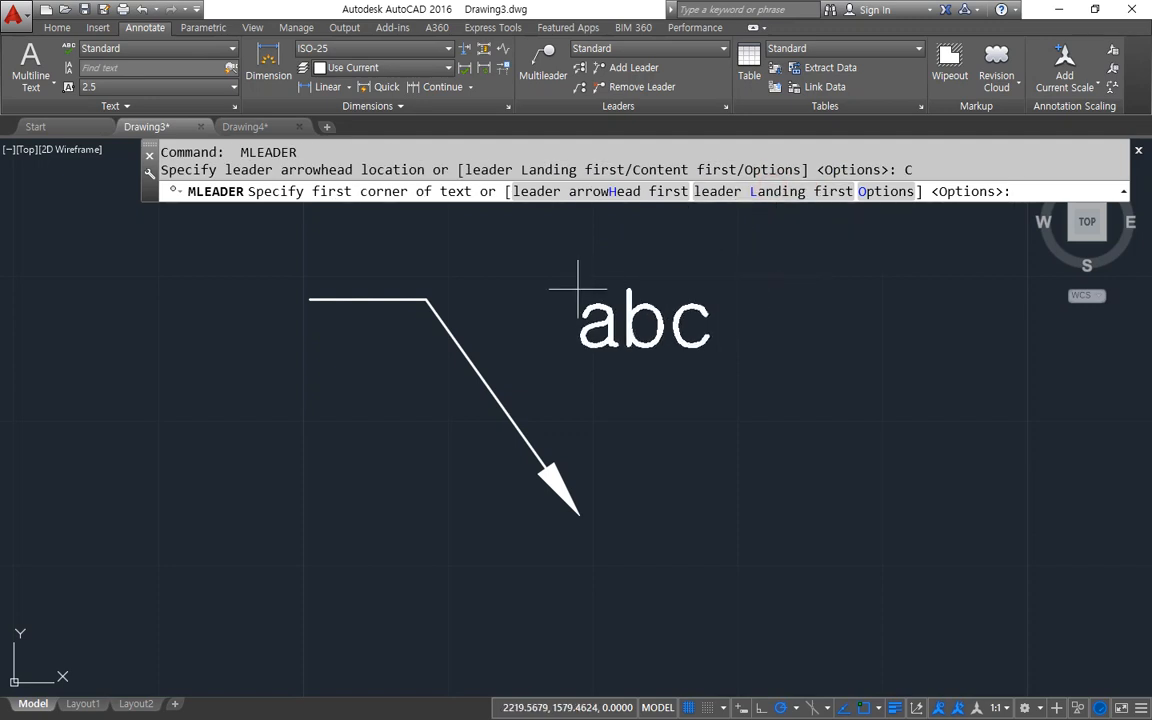
pyautogui.click(561, 248)
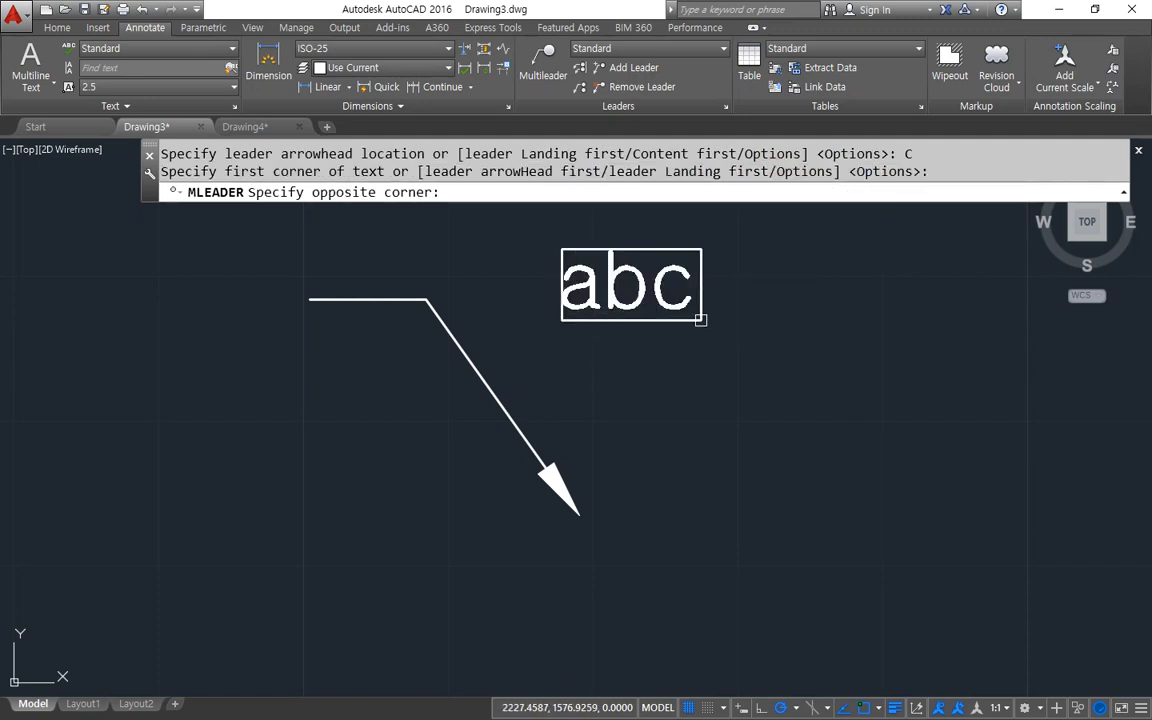
pyautogui.click(702, 328)
pyautogui.write('1')
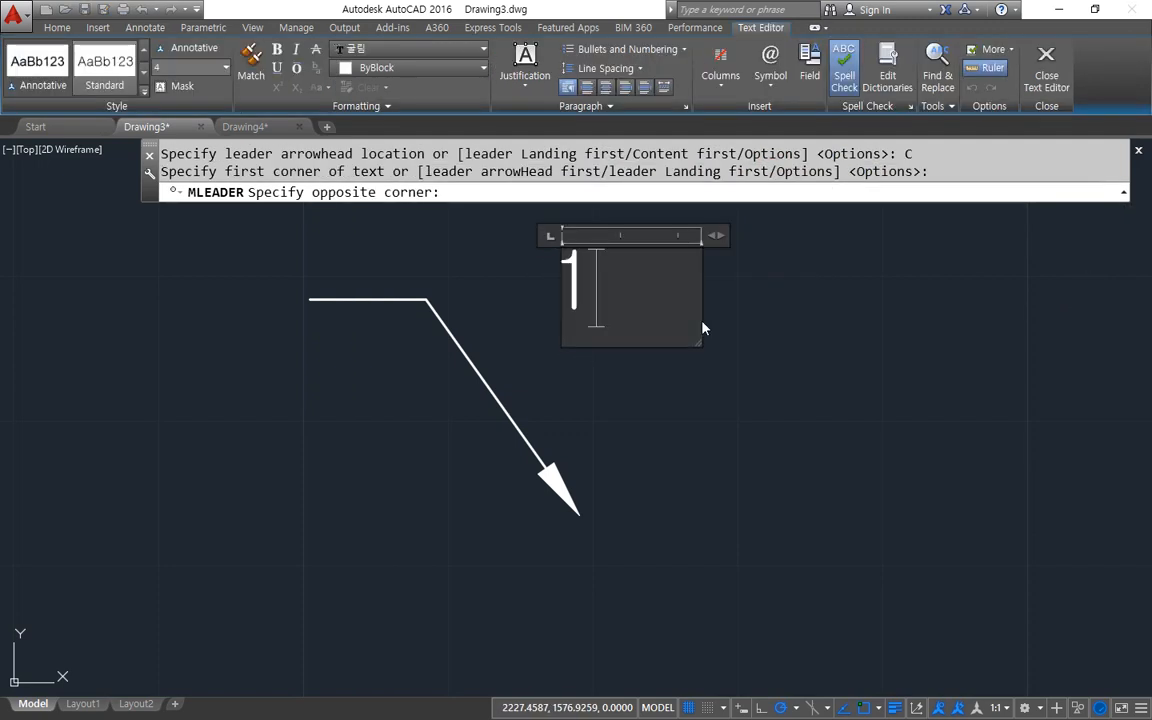
pyautogui.click(755, 335)
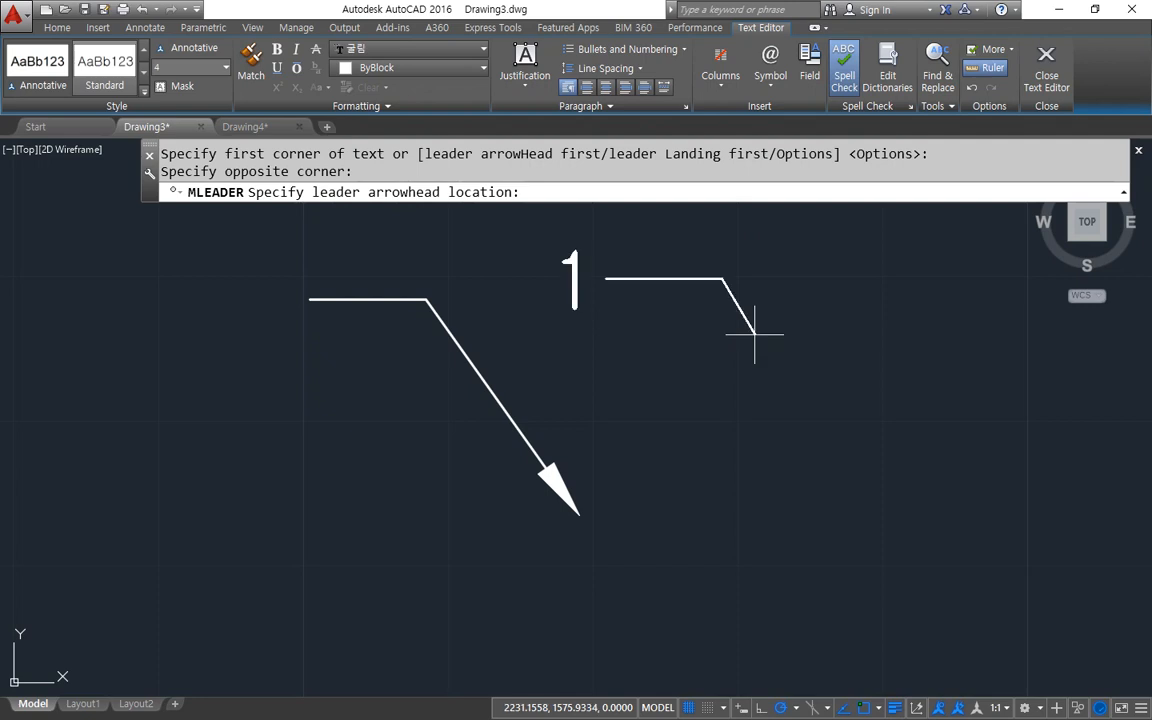
pyautogui.click(846, 496)
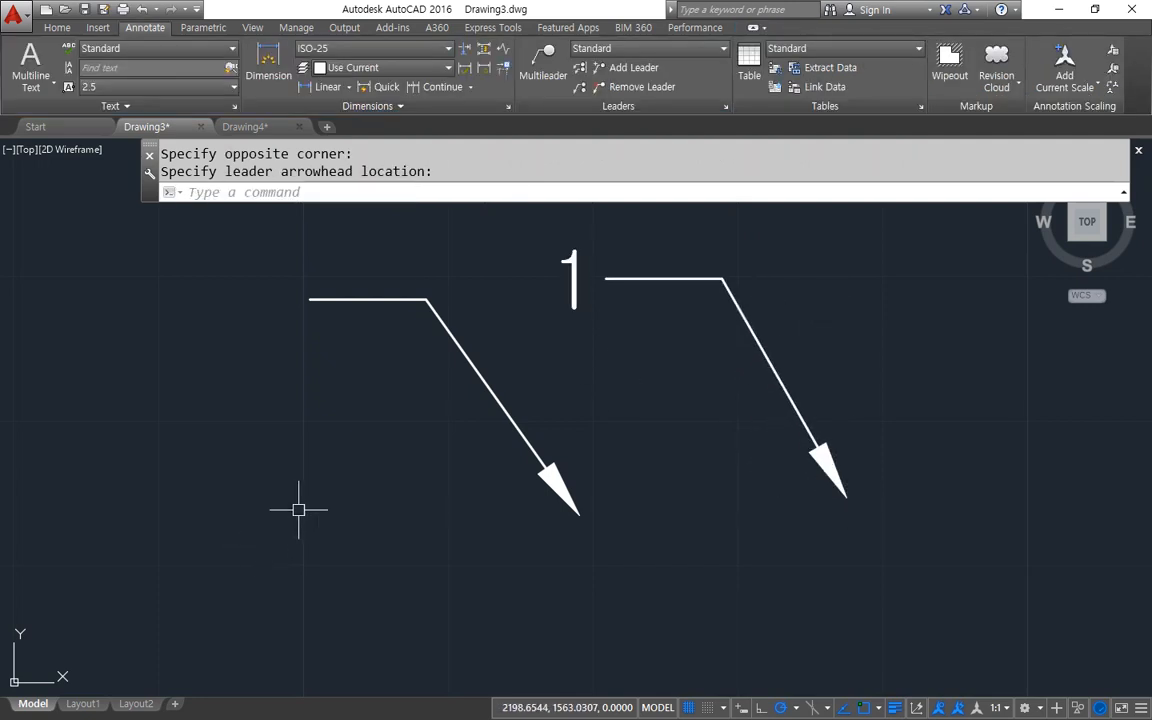
# Draw an arrowhead-first multileader with the text 2 to the left of the textless leader.
pyautogui.press('Return')
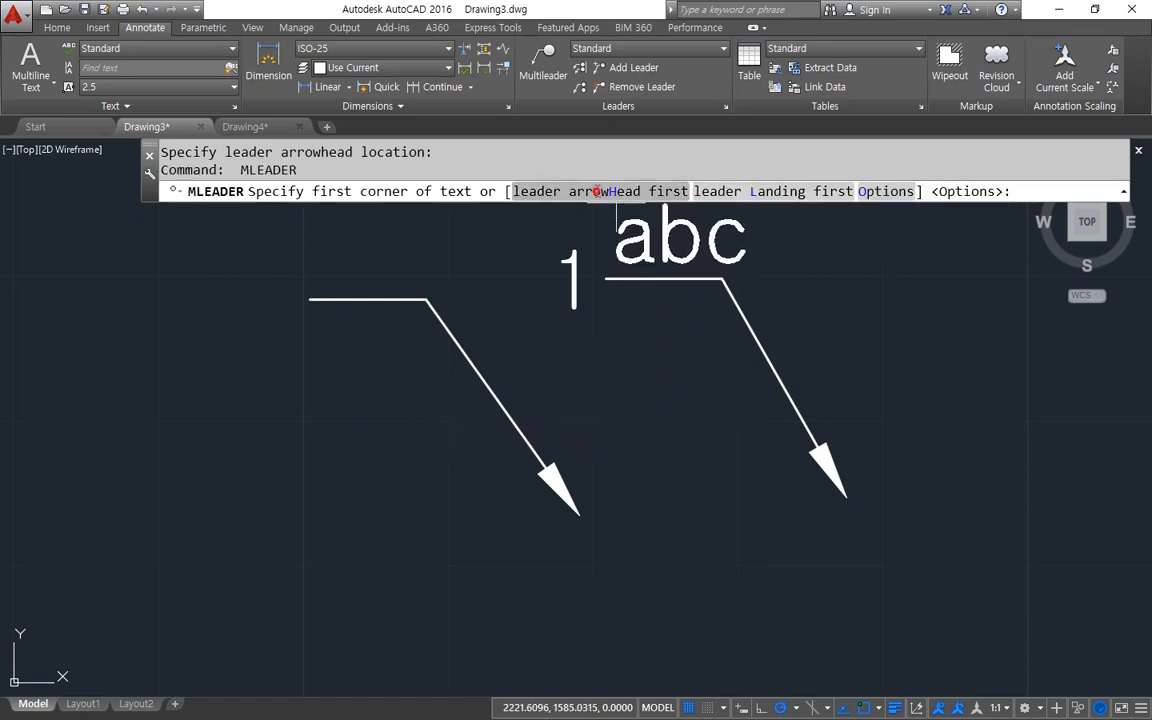
pyautogui.click(596, 191)
pyautogui.click(395, 521)
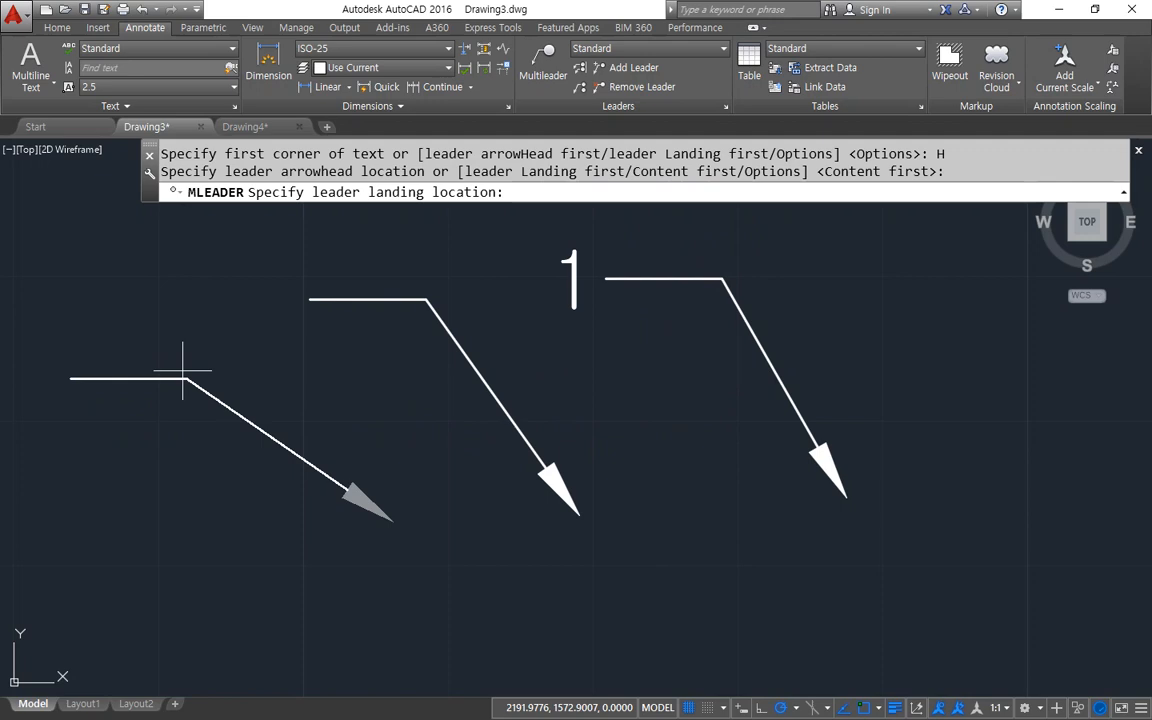
pyautogui.click(212, 300)
pyautogui.write('2')
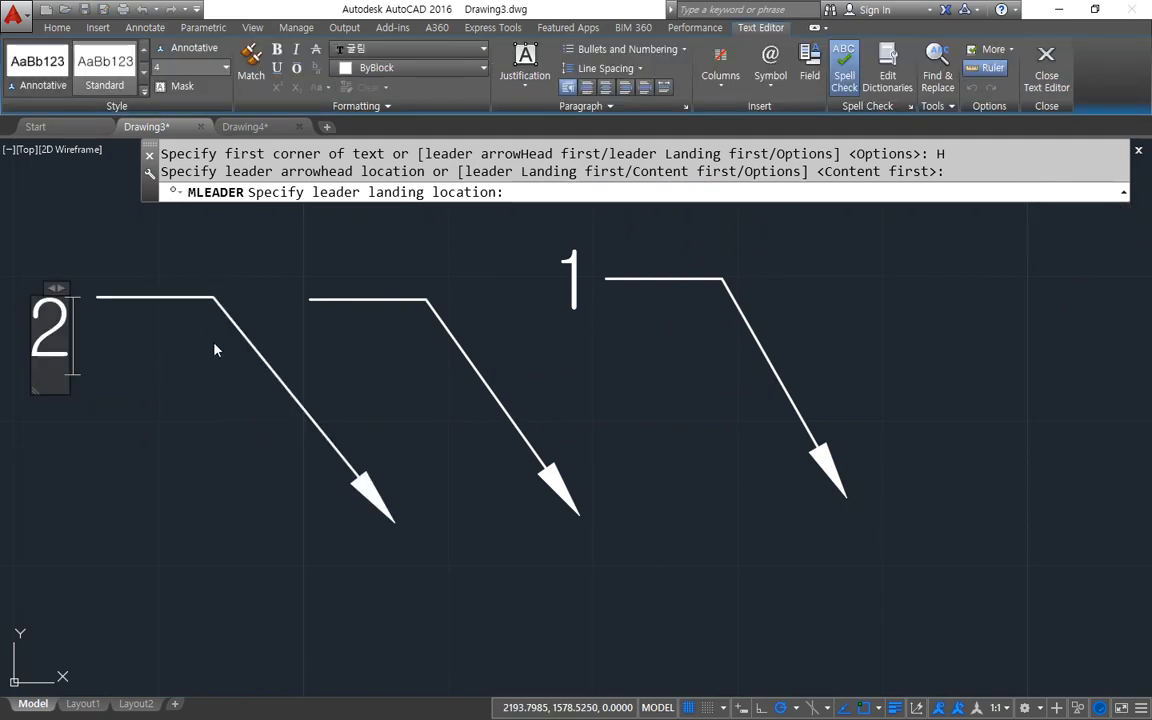
pyautogui.click(263, 409)
pyautogui.moveTo(357, 352)
pyautogui.mouseDown(button='middle')
pyautogui.moveTo(411, 388)
pyautogui.moveTo(465, 395)
pyautogui.mouseUp(button='middle')
pyautogui.scroll(-2, 464, 393)
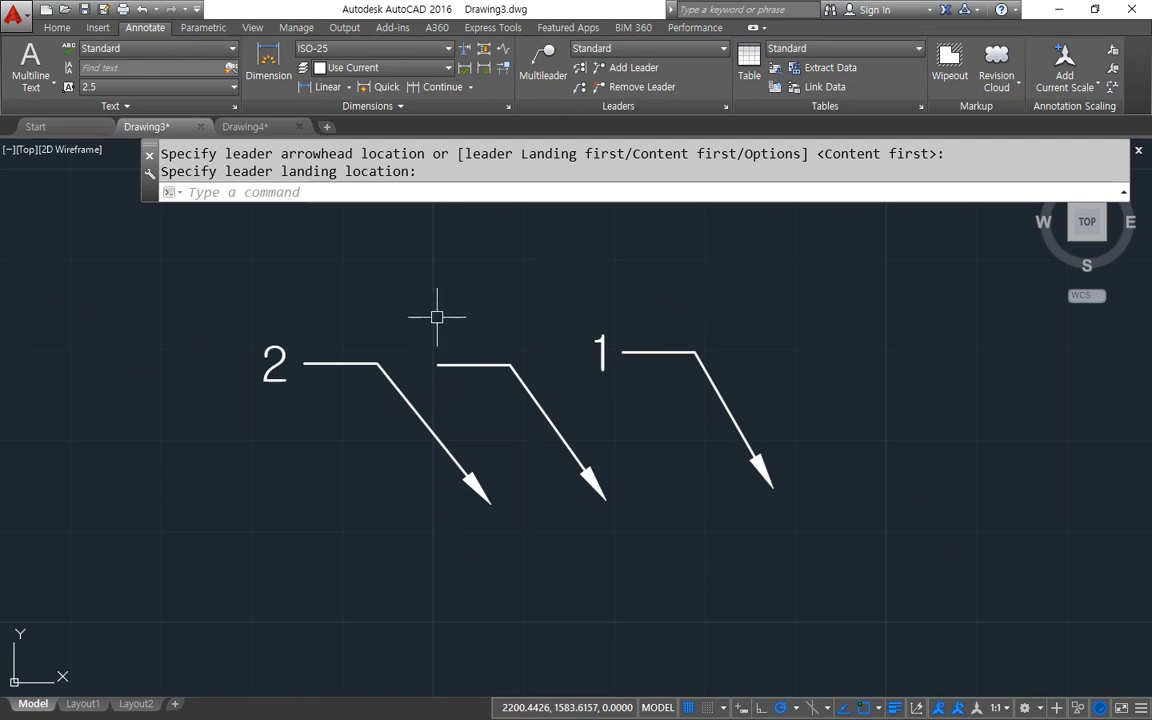
# Examine the Options choices of the Multileader command, such as leader type, content type and maxpoints, and cancel the command.
pyautogui.press('Return')
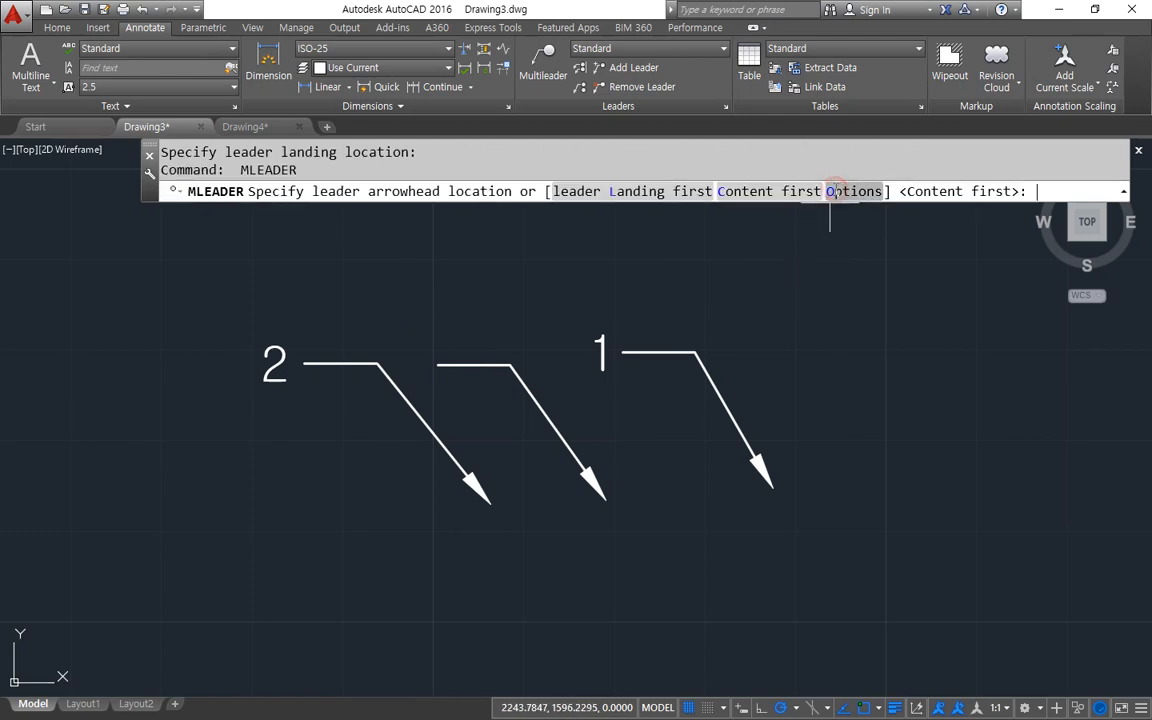
pyautogui.click(835, 191)
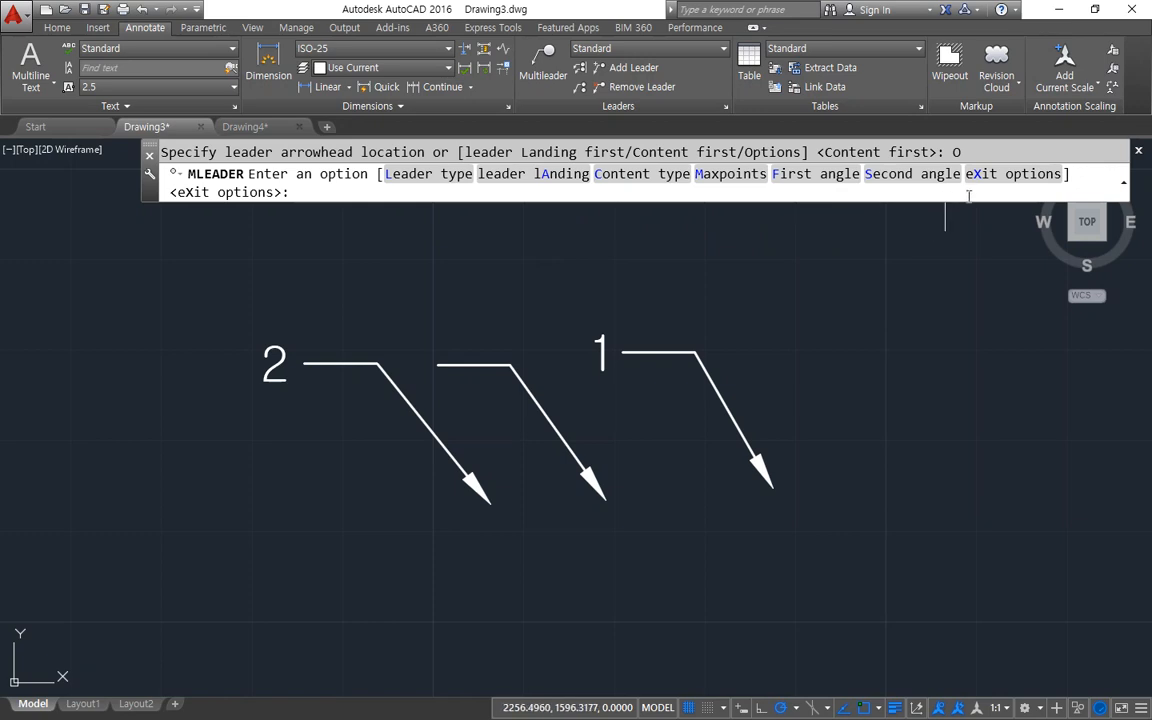
pyautogui.press('Escape')
pyautogui.press('Escape')
pyautogui.press('Escape')
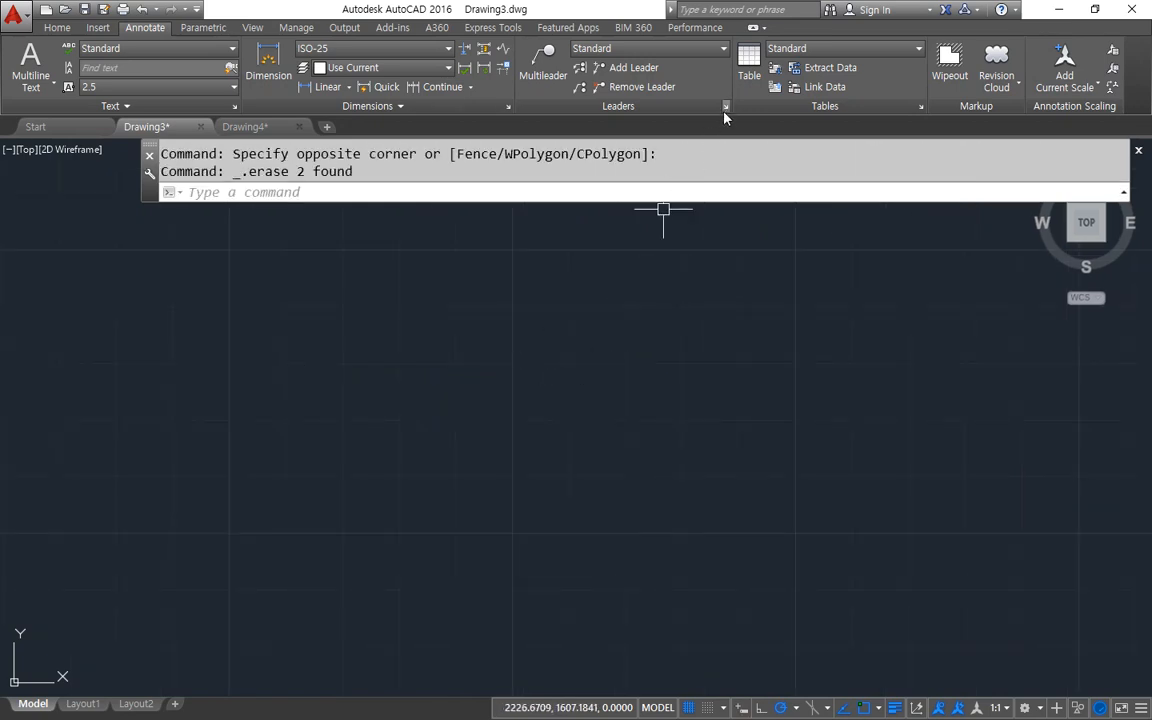
# Open the Standard multileader style for modification and review its leader format, leader structure and content settings.
pyautogui.click(726, 107)
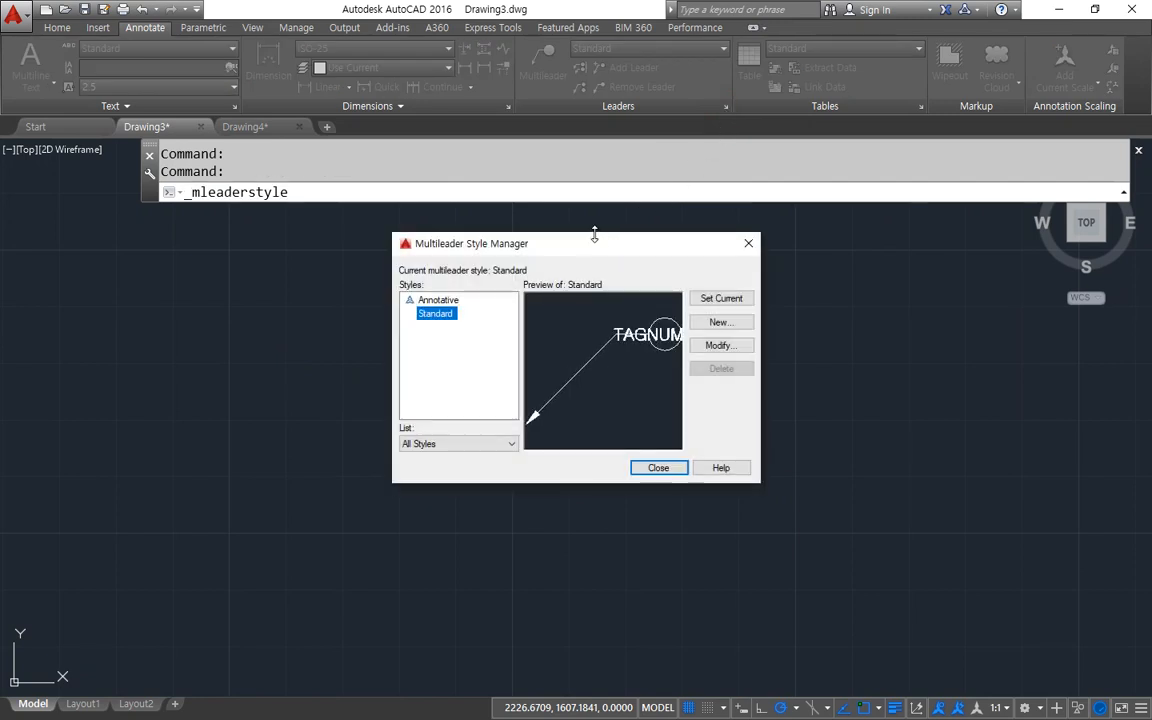
pyautogui.moveTo(578, 246); pyautogui.dragTo(540, 196)
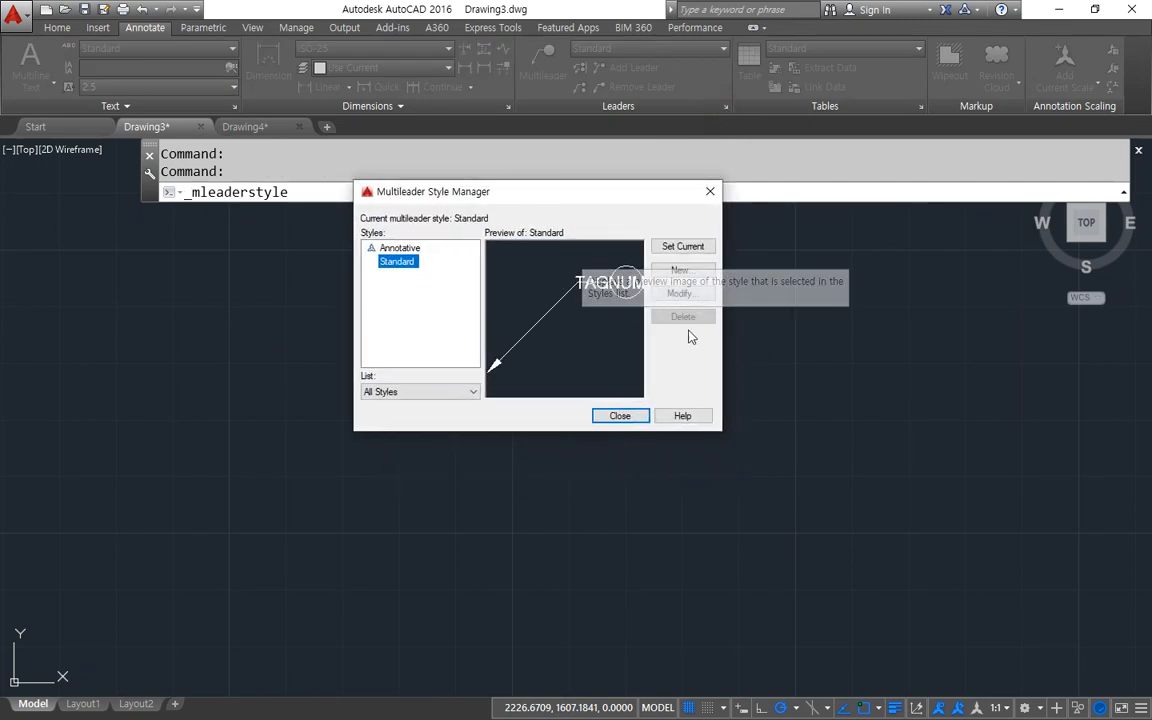
pyautogui.click(687, 297)
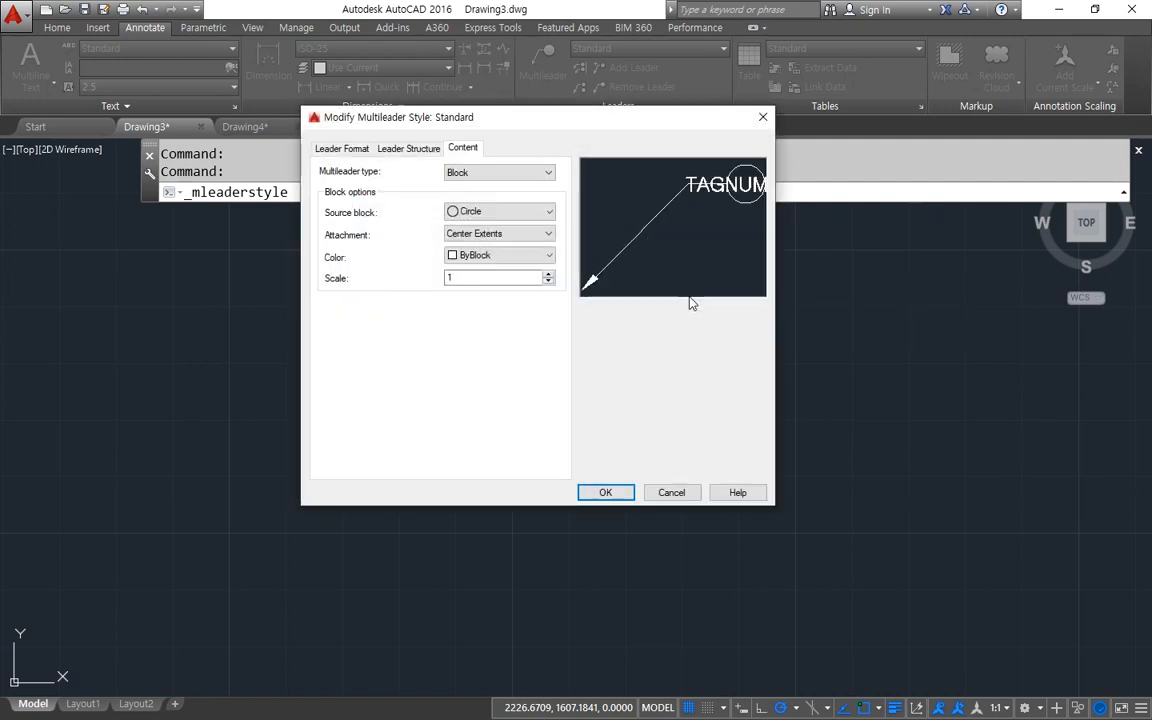
pyautogui.click(322, 148)
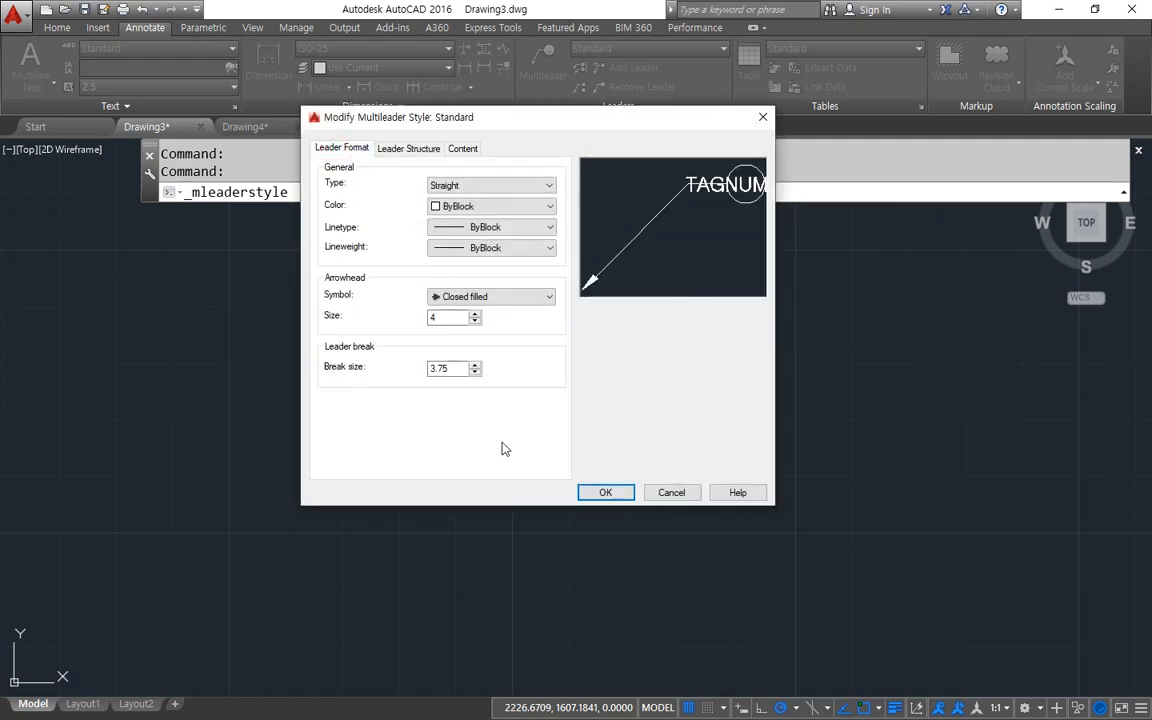
pyautogui.click(405, 148)
pyautogui.click(458, 151)
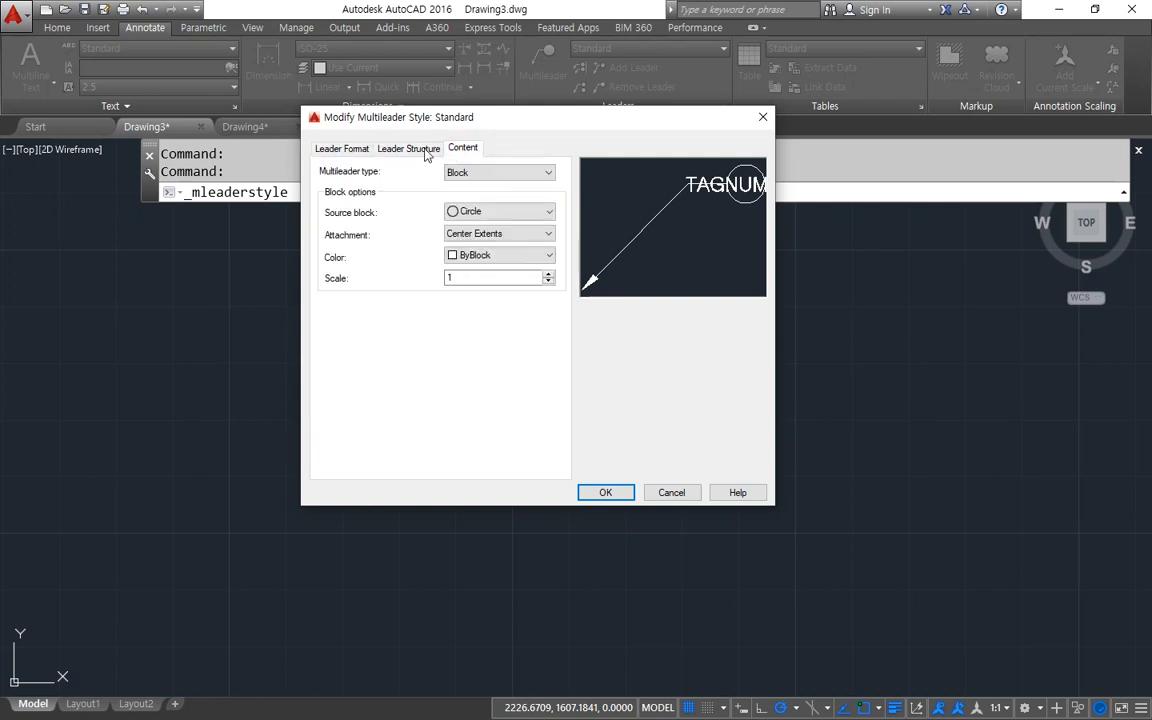
# Set the Standard multileader style's arrowhead symbol to Dot and its size to 2.
pyautogui.click(337, 148)
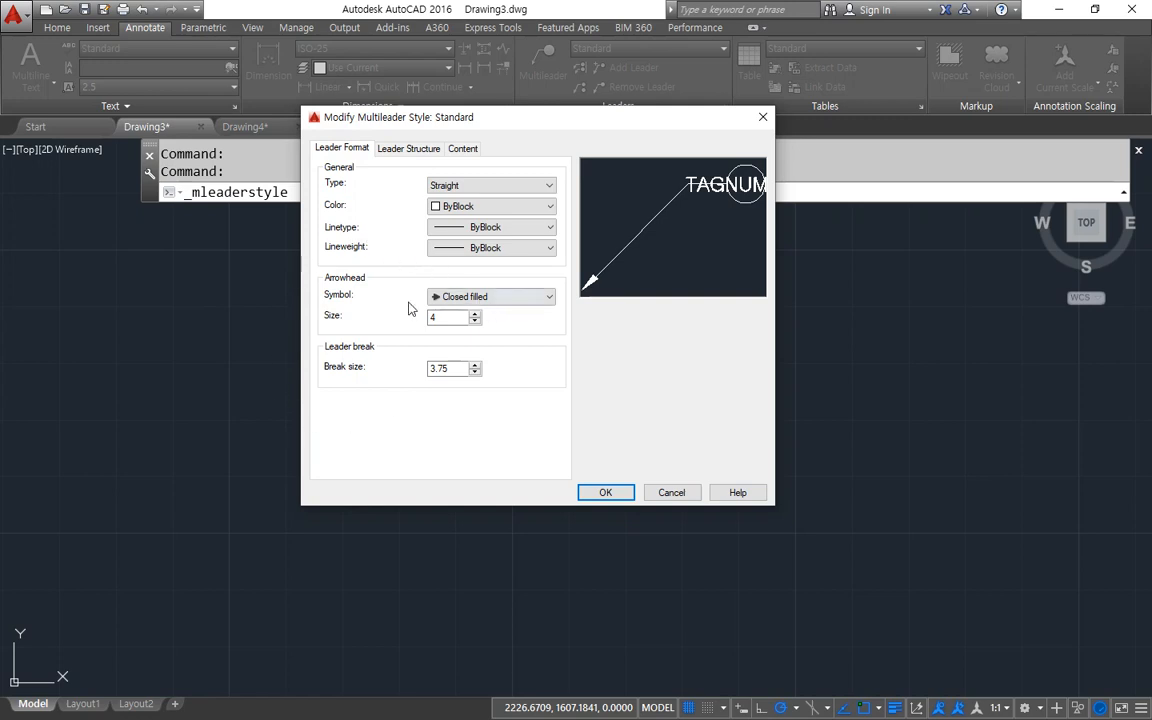
pyautogui.click(535, 298)
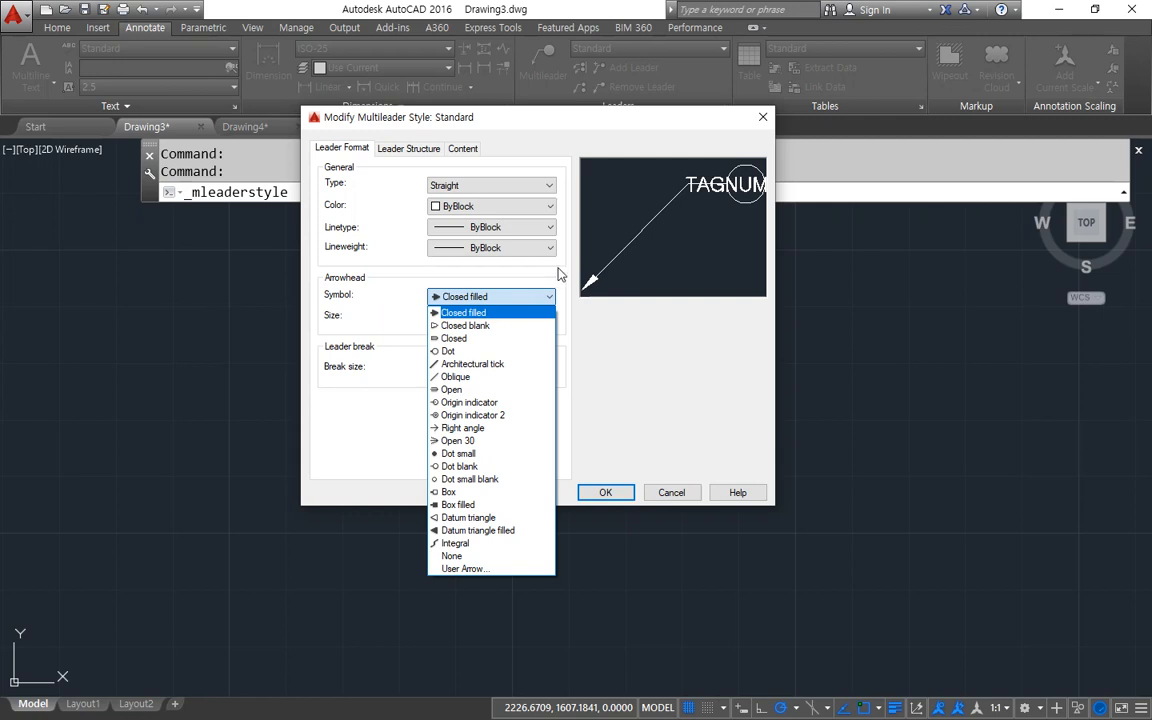
pyautogui.click(489, 353)
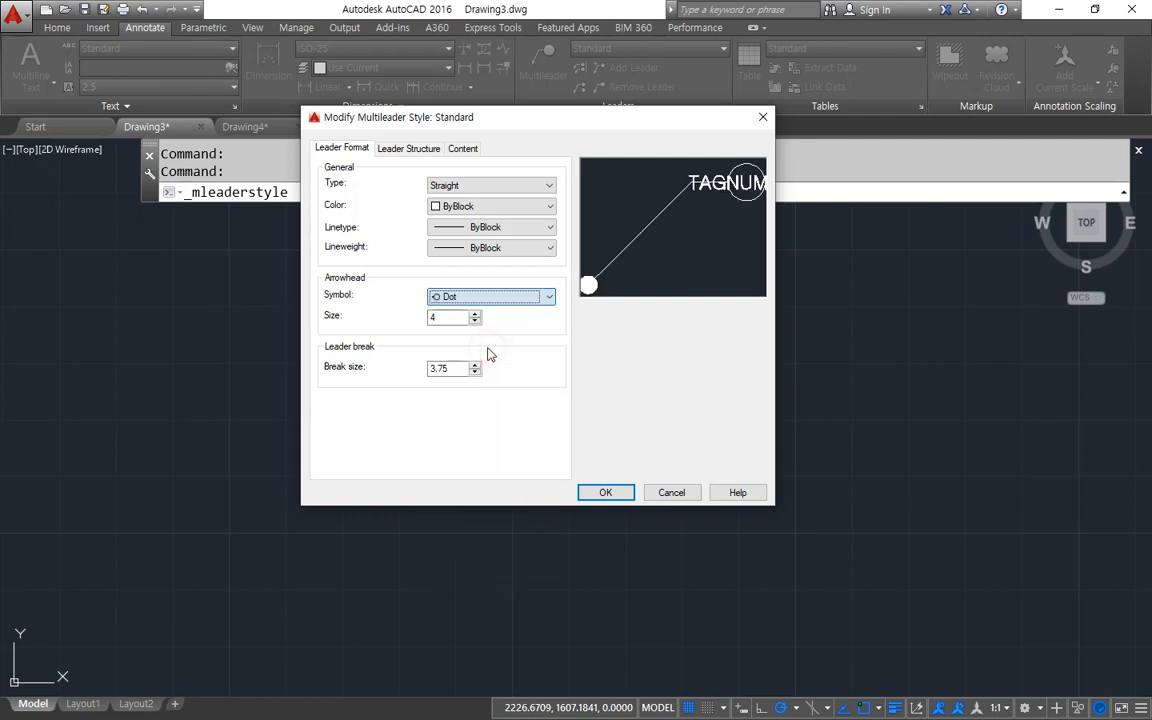
pyautogui.press('Tab')
pyautogui.write('4')
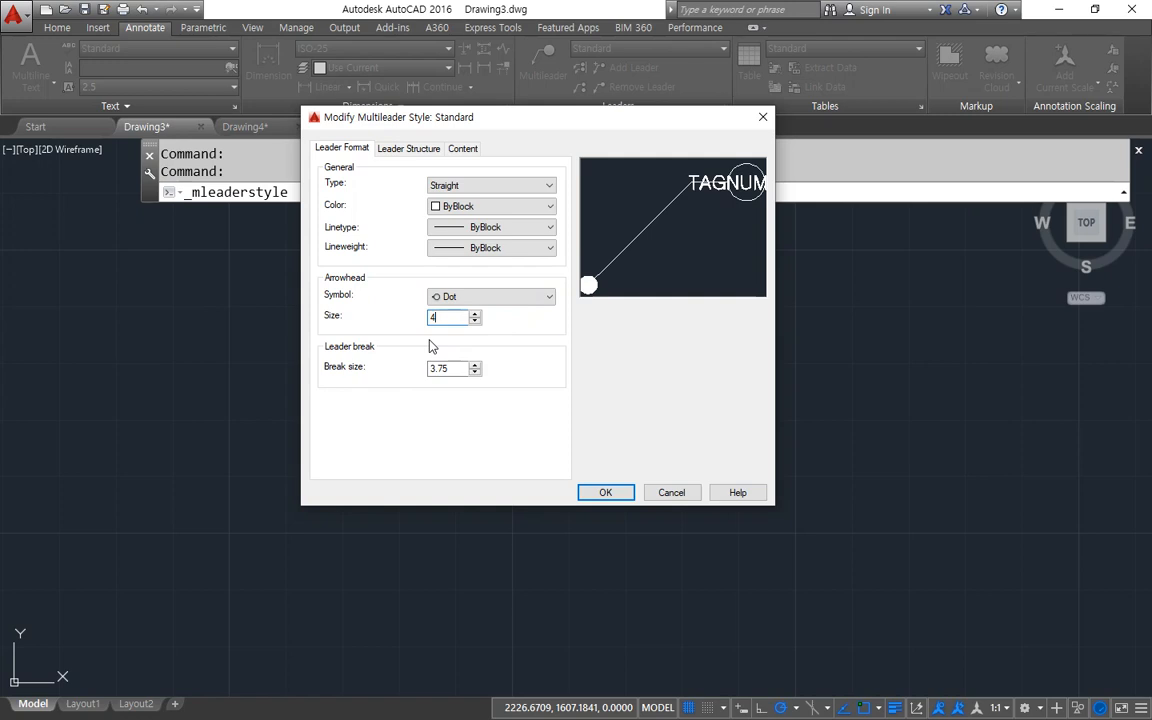
pyautogui.write('2.5')
# Examine the leader structure settings of the Standard multileader style, particularly the scale options.
pyautogui.click(406, 152)
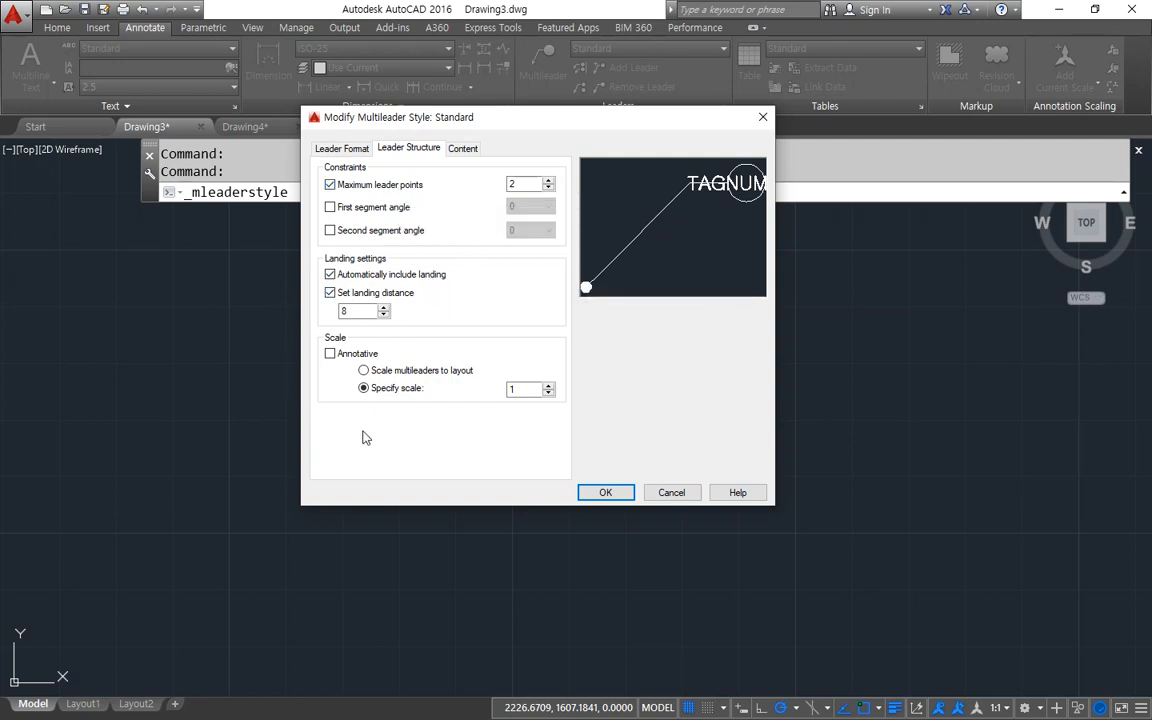
pyautogui.hotkey('ctrl', 'shift', 'd')
pyautogui.moveTo(346, 421)
pyautogui.mouseDown()
pyautogui.moveTo(322, 416)
pyautogui.moveTo(300, 345)
pyautogui.moveTo(424, 330)
pyautogui.moveTo(562, 352)
pyautogui.moveTo(546, 425)
pyautogui.moveTo(330, 421)
pyautogui.mouseUp()
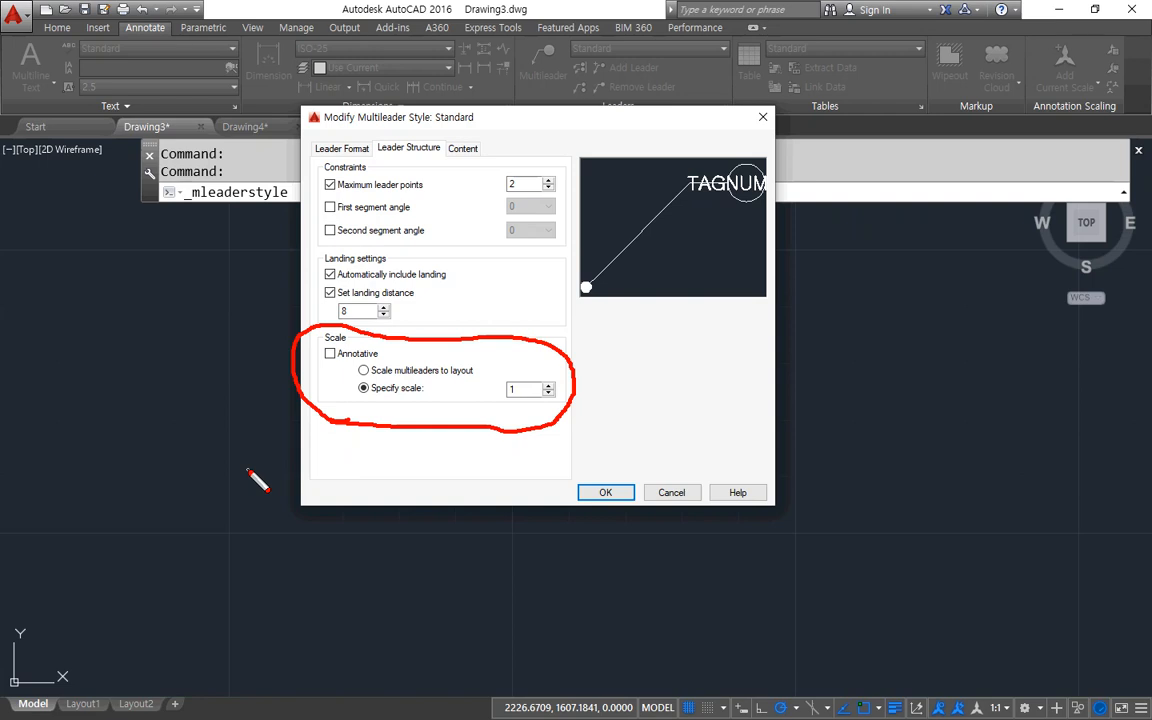
# Change the style's multileader type to Mtext and set the text height to 2.5.
pyautogui.click(463, 148)
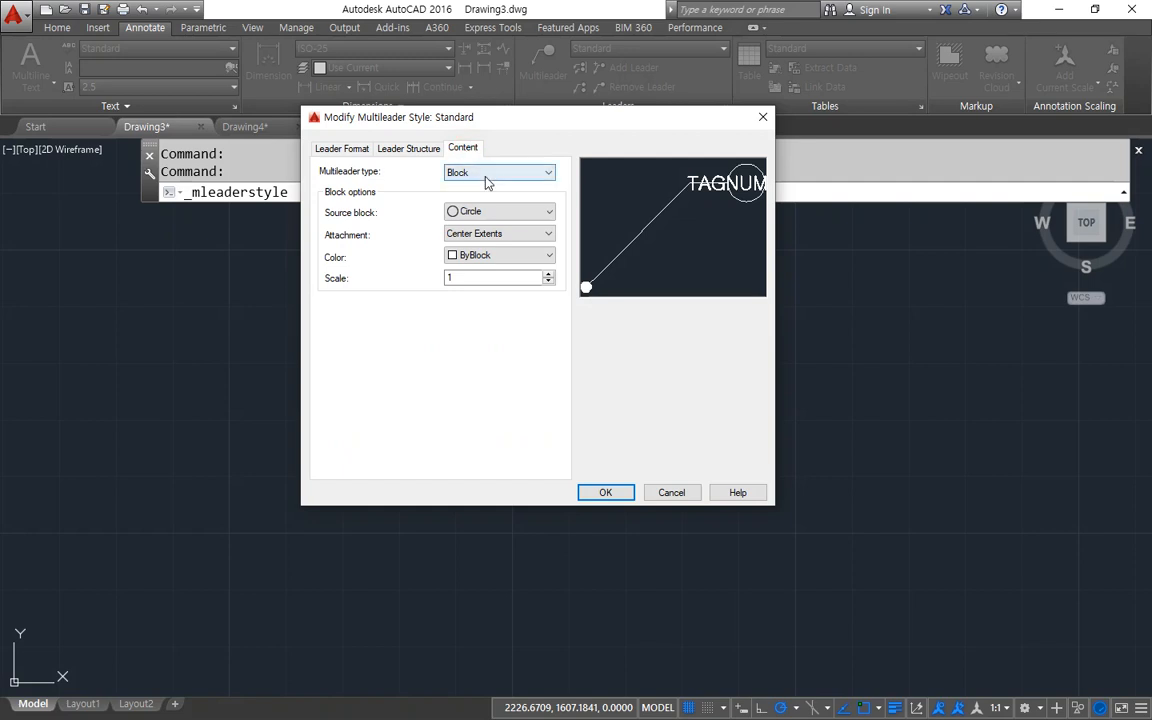
pyautogui.click(487, 173)
pyautogui.click(515, 186)
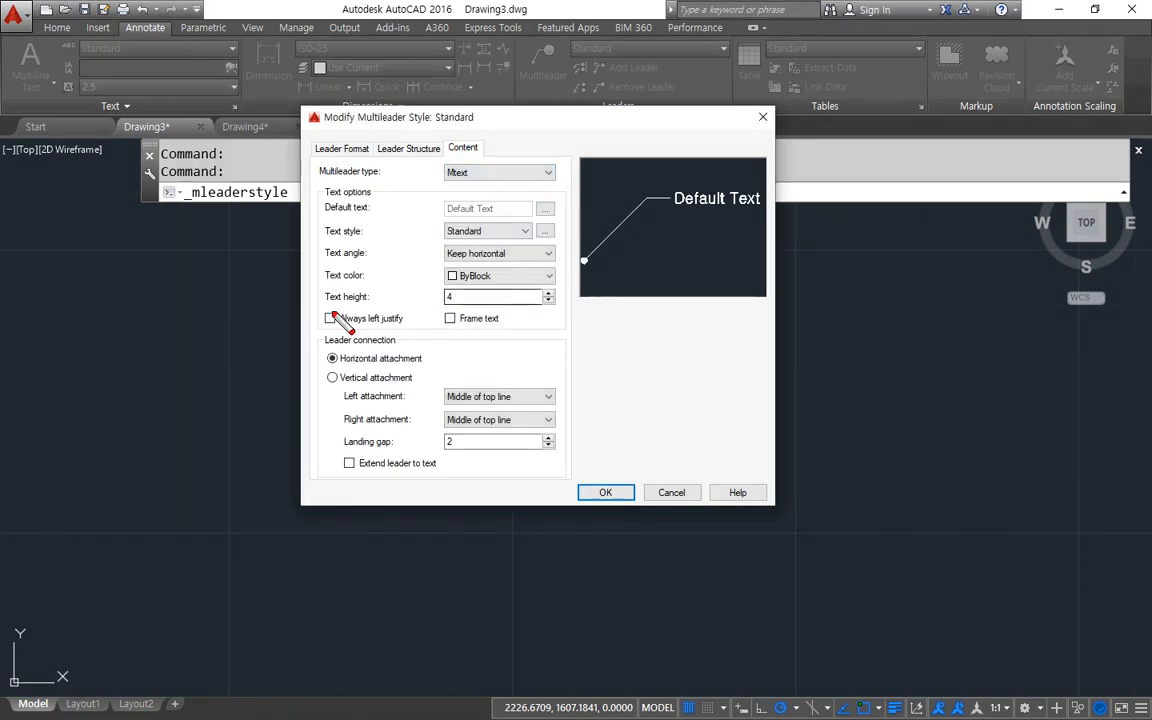
pyautogui.moveTo(333, 317)
pyautogui.mouseDown()
pyautogui.moveTo(476, 300)
pyautogui.moveTo(466, 318)
pyautogui.moveTo(476, 298)
pyautogui.moveTo(424, 299)
pyautogui.mouseUp()
pyautogui.press('Escape')
pyautogui.write('2.5')
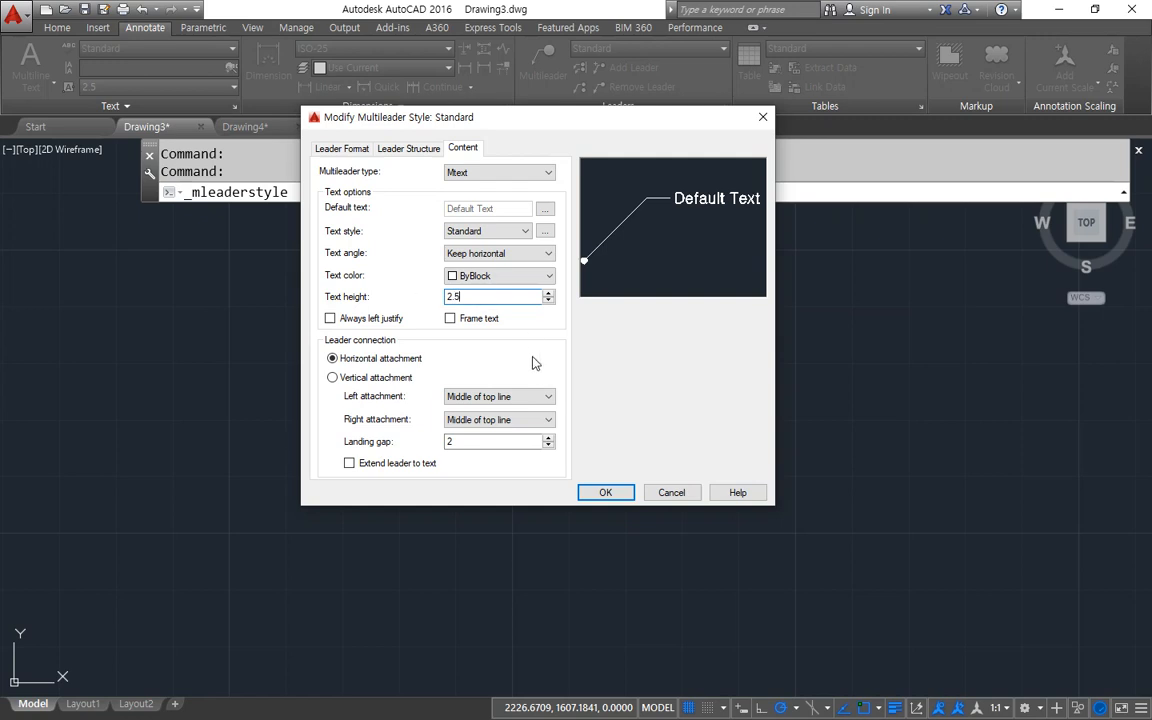
# Set the Standard style's multileader type to Block with Circle as source block, and save the style.
pyautogui.click(475, 176)
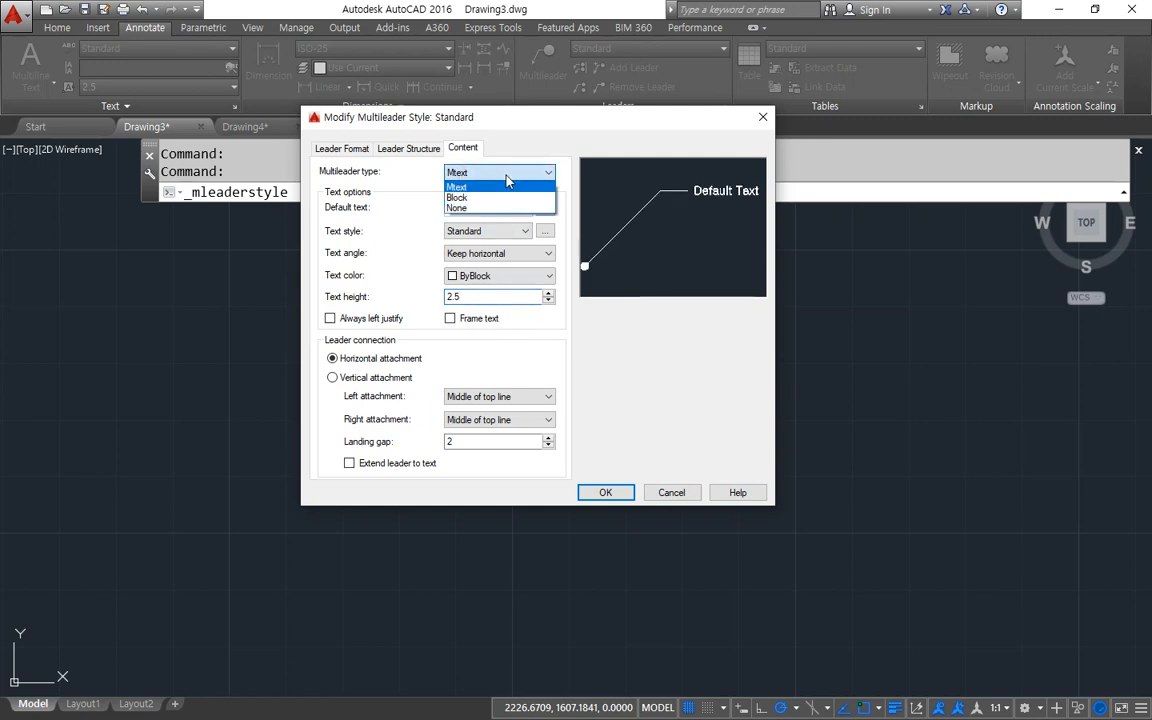
pyautogui.click(495, 199)
pyautogui.click(525, 210)
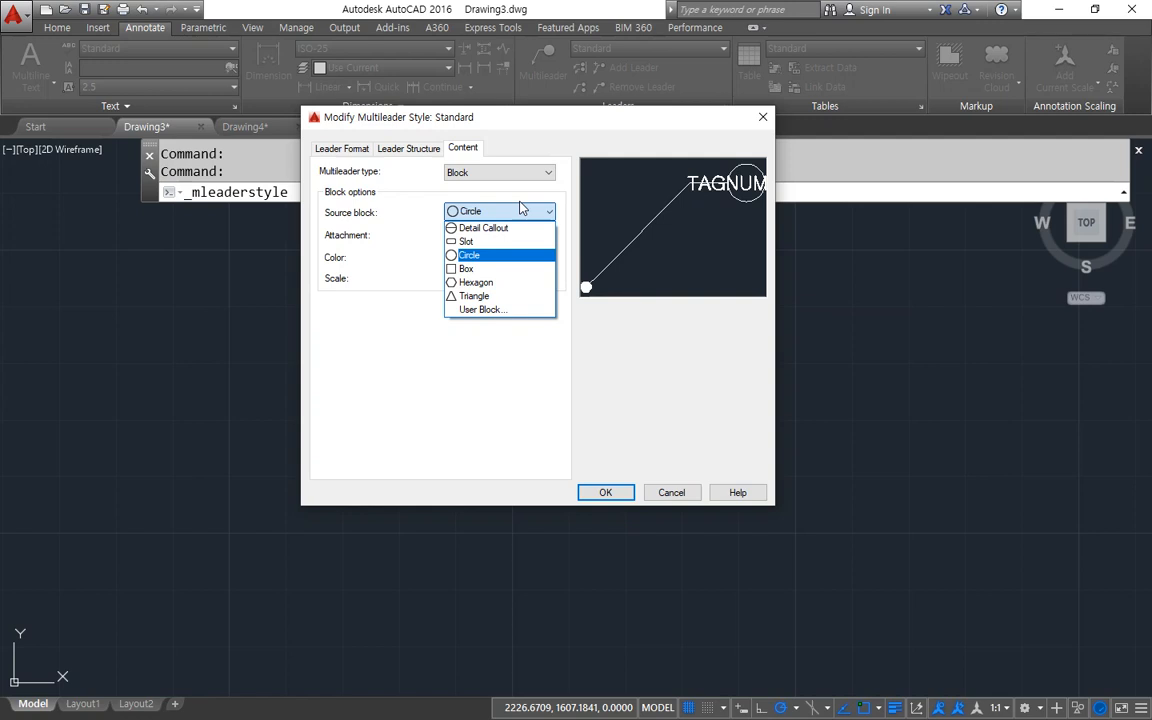
pyautogui.click(603, 408)
pyautogui.click(606, 492)
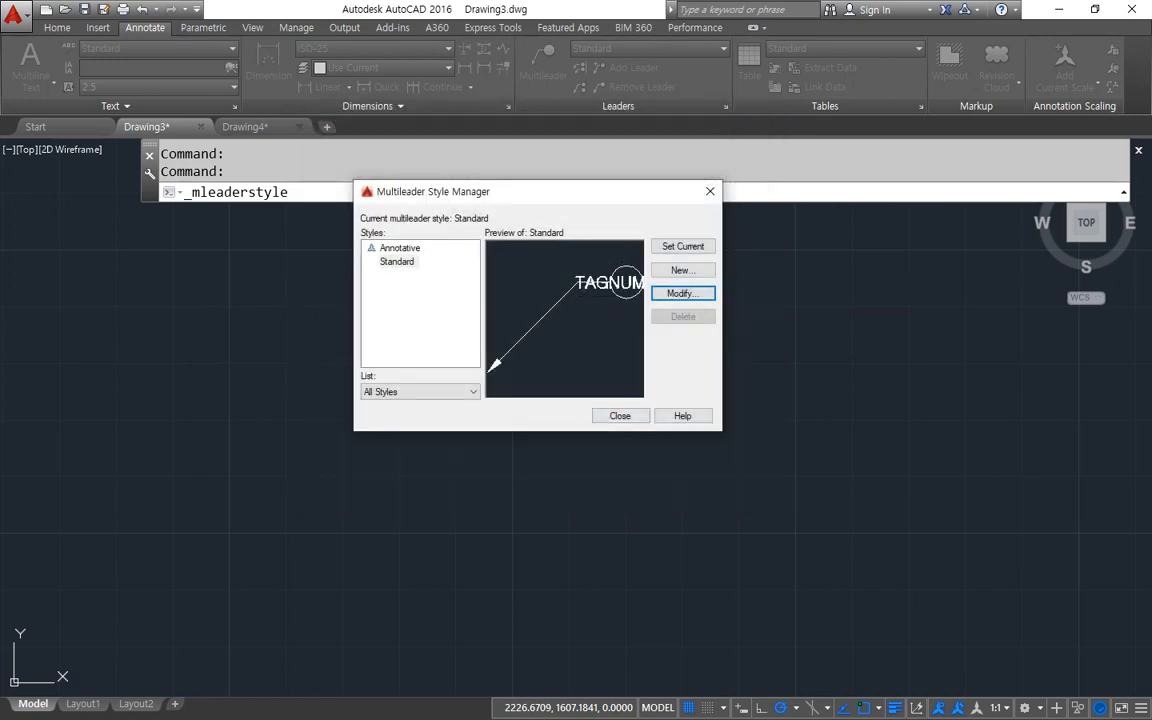
pyautogui.press('Escape')
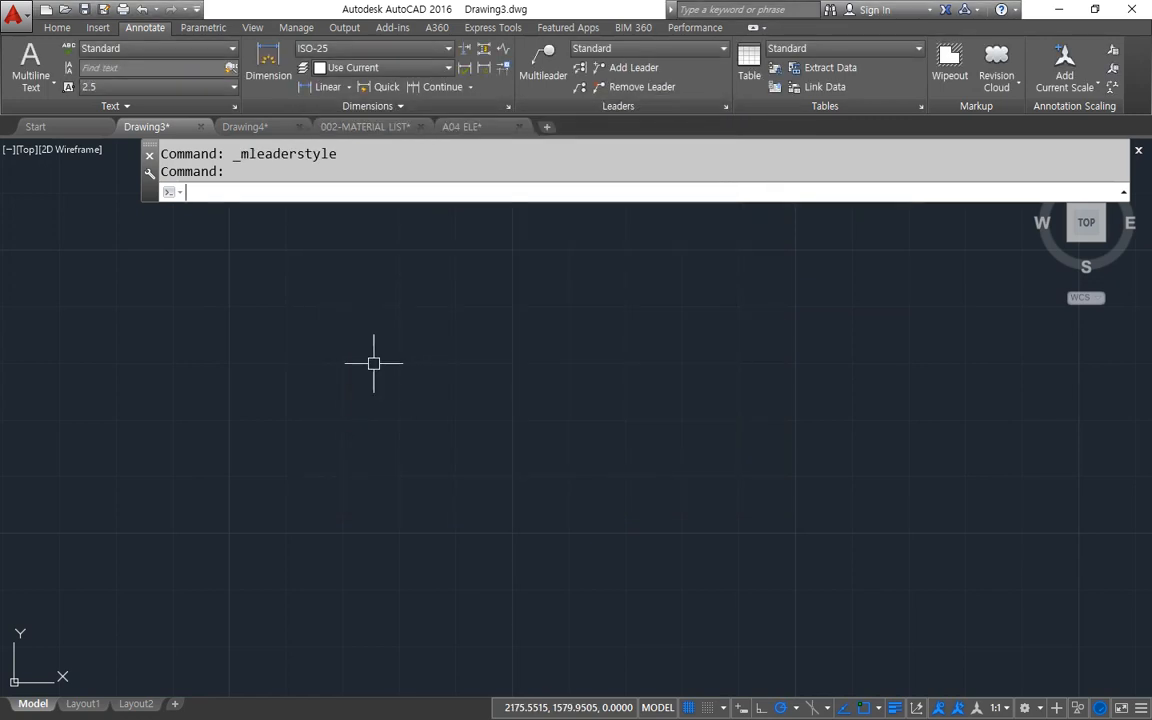
pyautogui.click(508, 106)
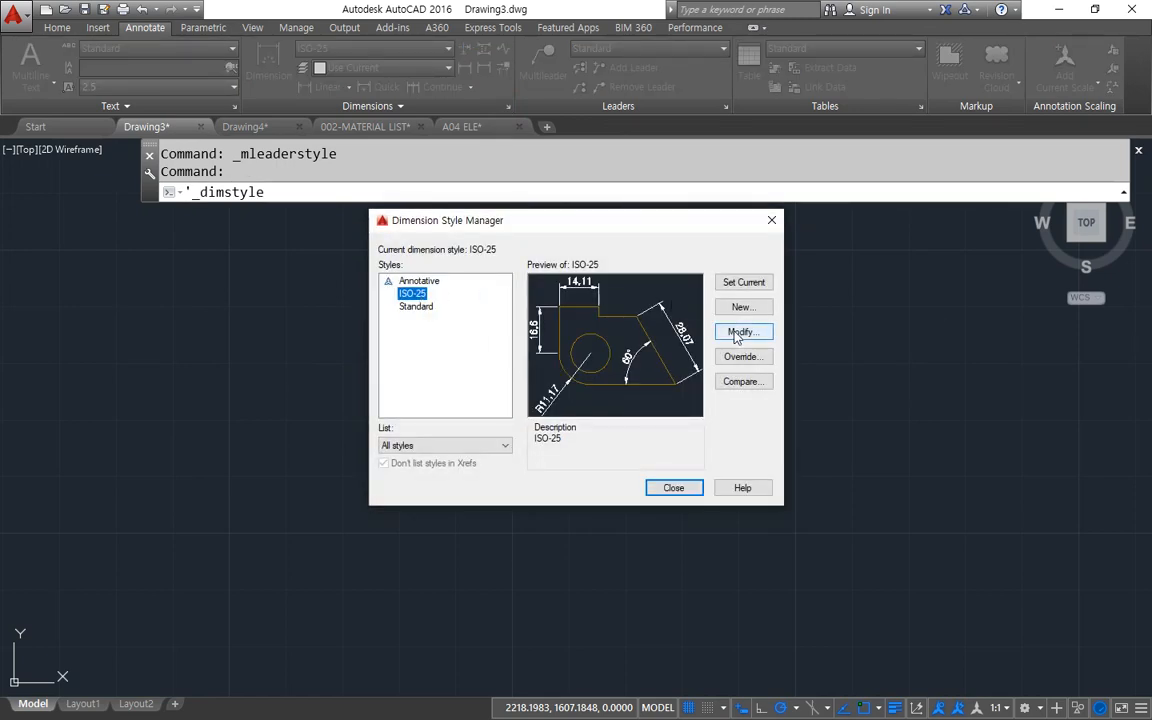
pyautogui.press('Escape')
pyautogui.press('Escape')
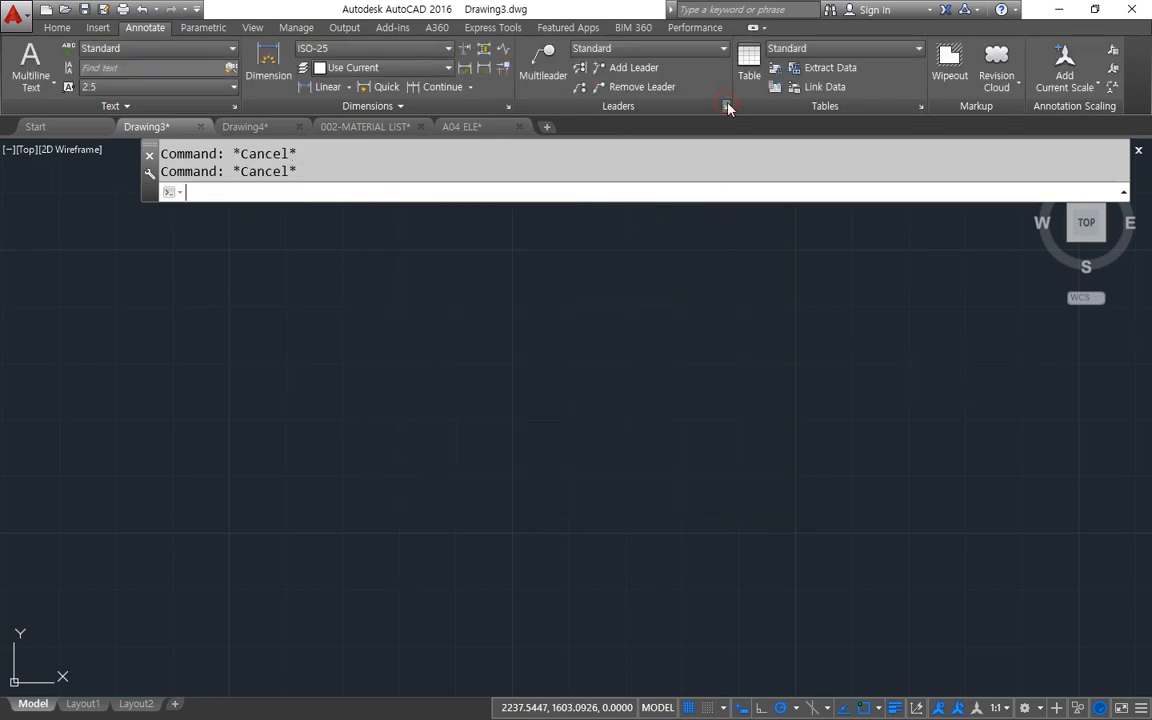
# Reopen the Standard multileader style for modification and set its source block to Detail Callout.
pyautogui.click(727, 106)
pyautogui.click(719, 346)
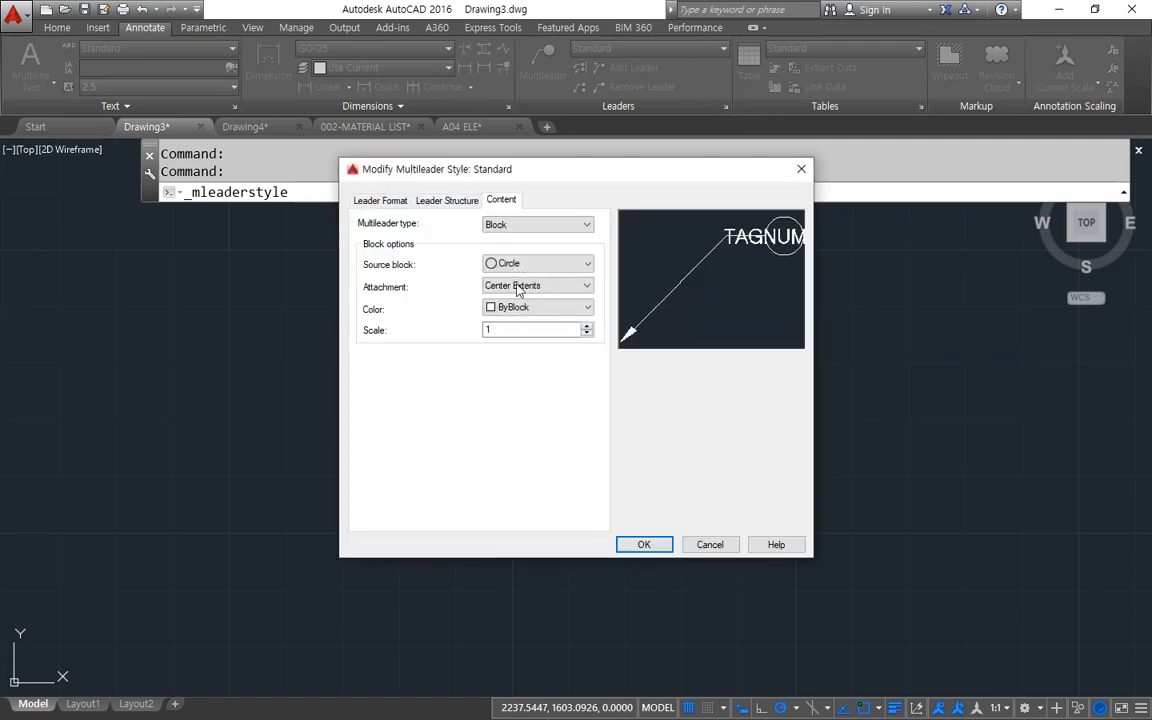
pyautogui.click(538, 268)
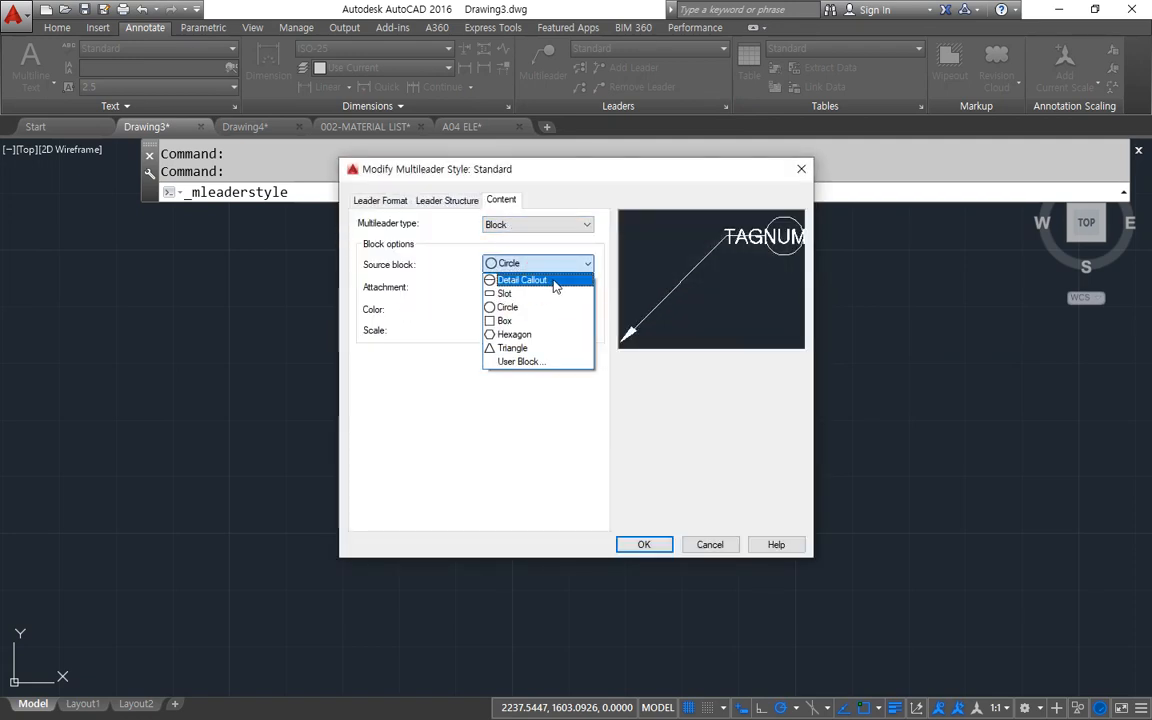
pyautogui.click(555, 283)
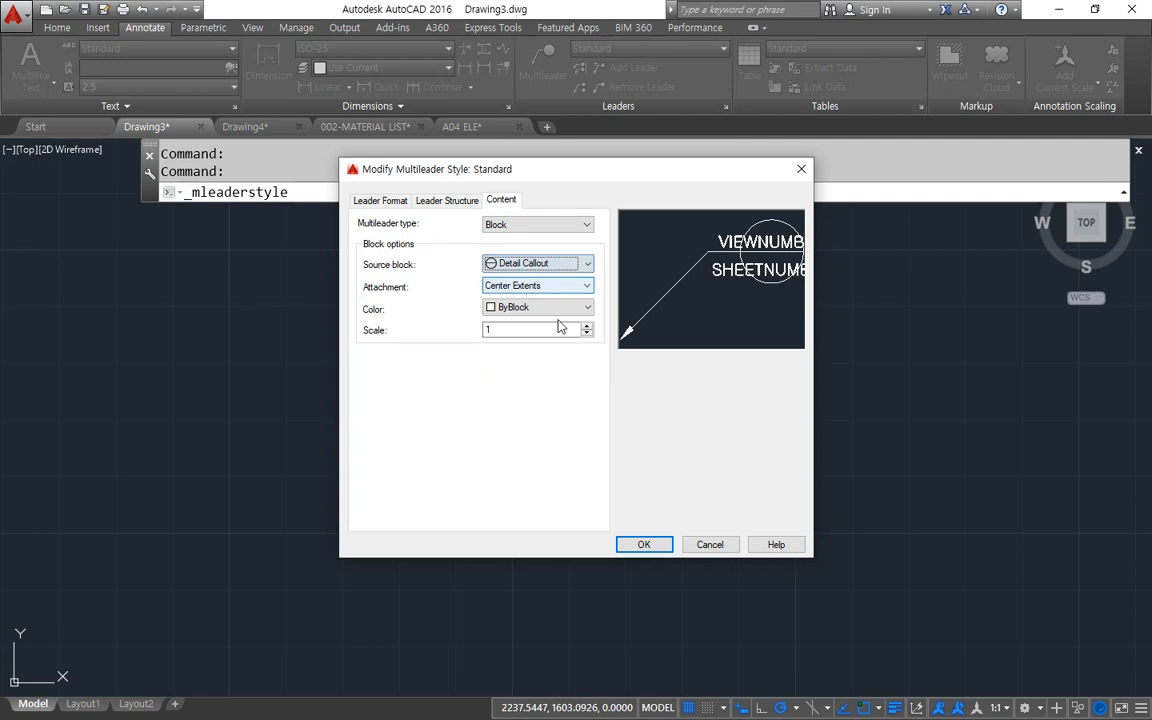
pyautogui.click(643, 545)
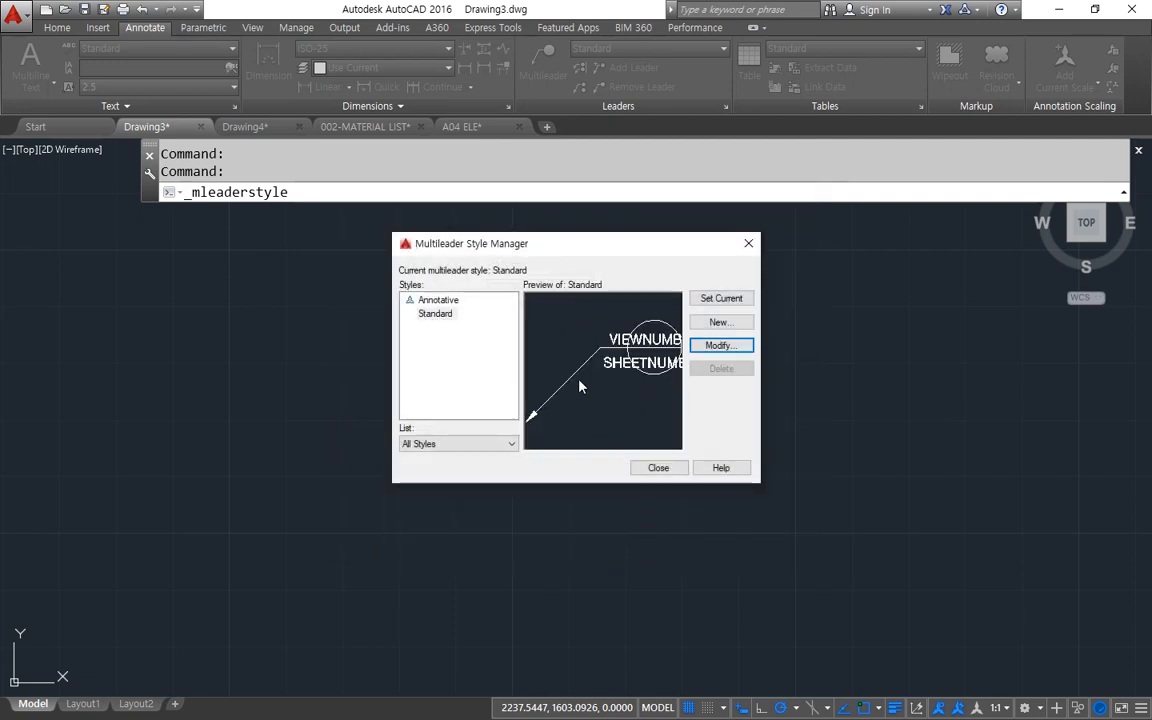
# Set the Standard multileader style's arrowhead symbol to Dot with a size of 2.5, and save the style.
pyautogui.click(707, 346)
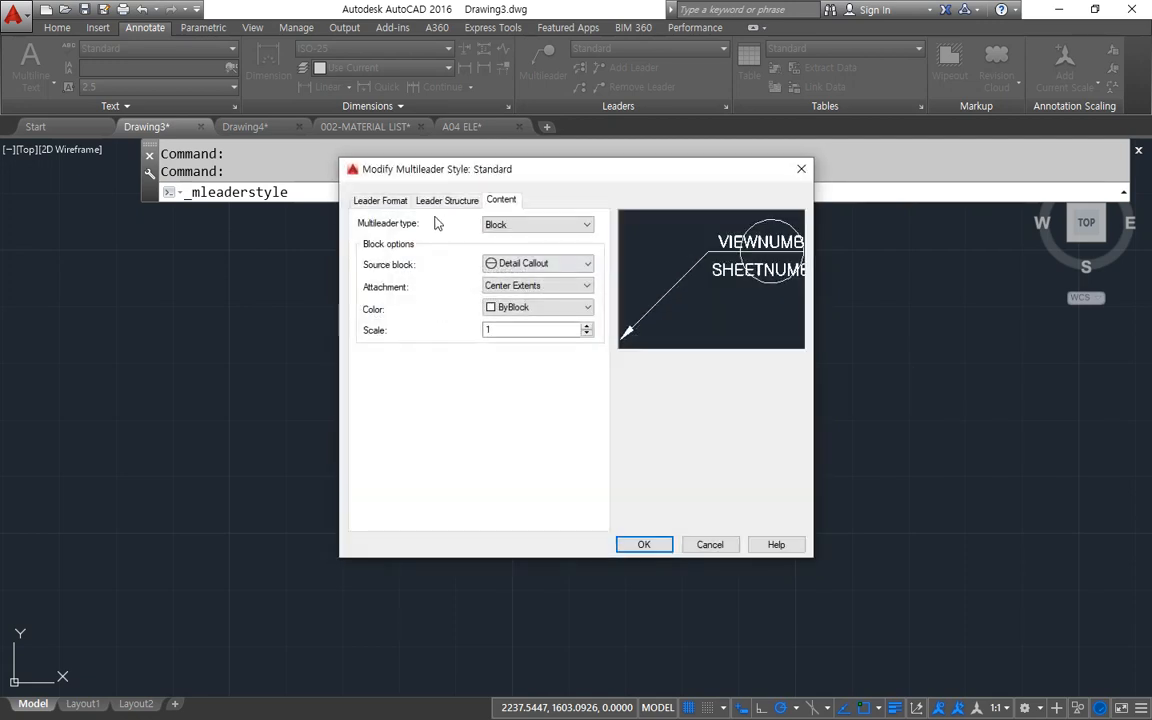
pyautogui.click(380, 200)
pyautogui.click(535, 349)
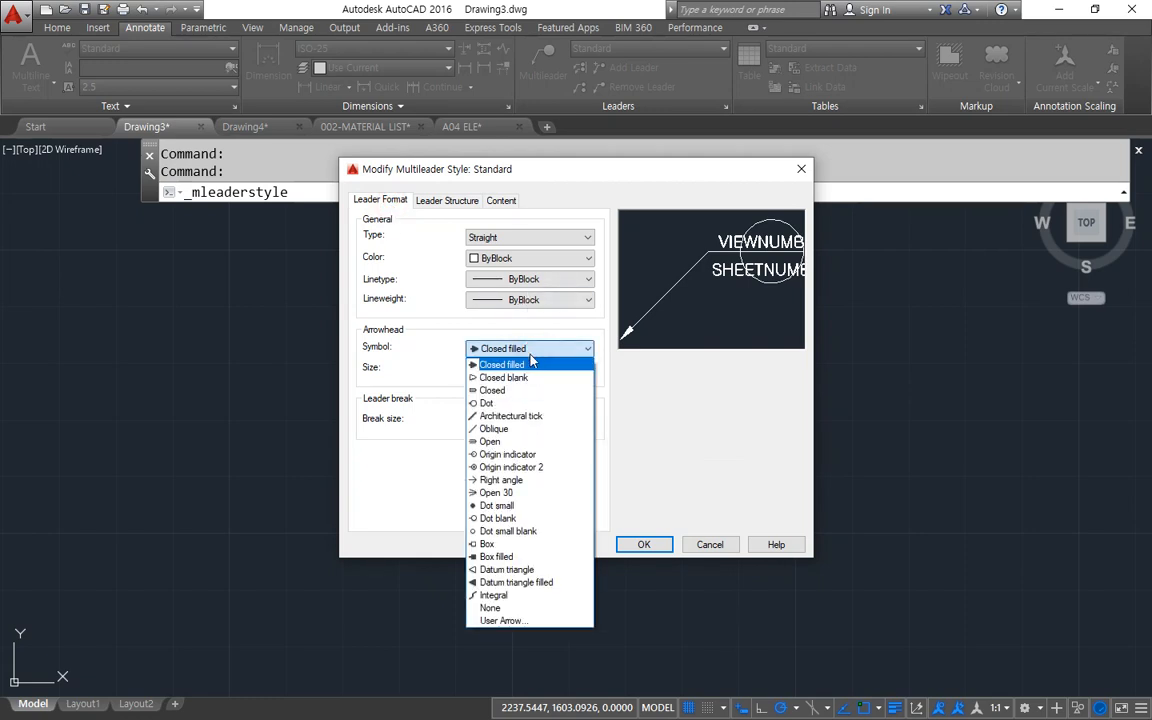
pyautogui.click(490, 402)
pyautogui.doubleClick(480, 369)
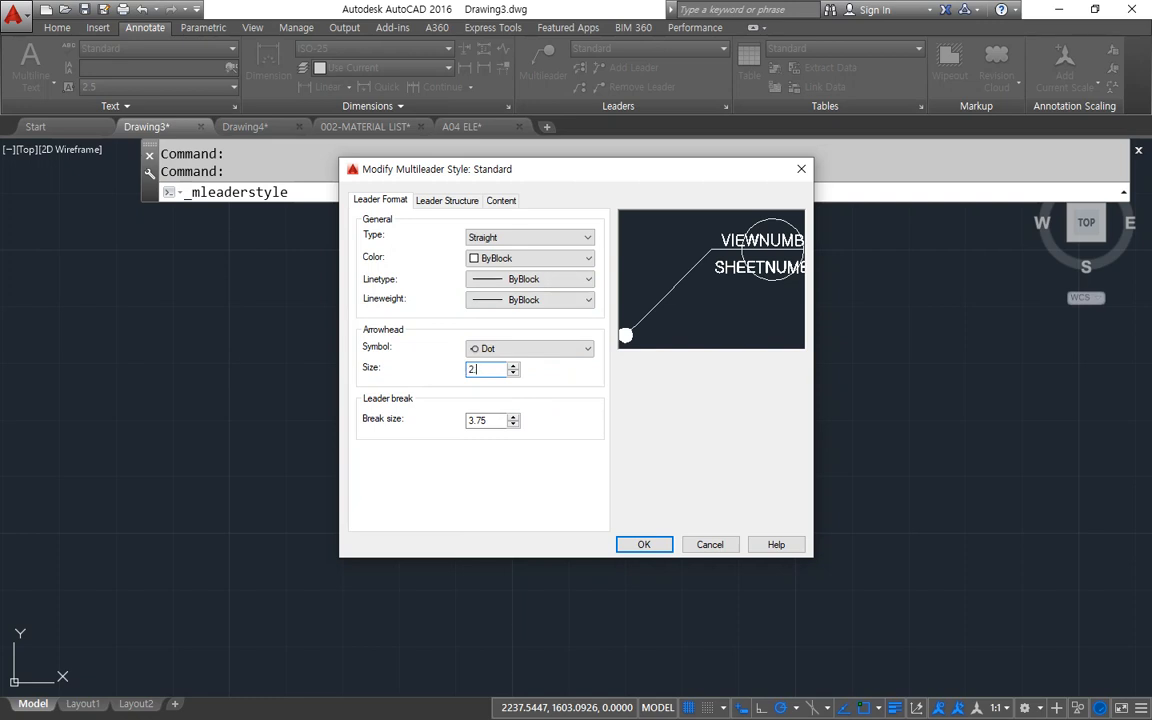
pyautogui.click(447, 200)
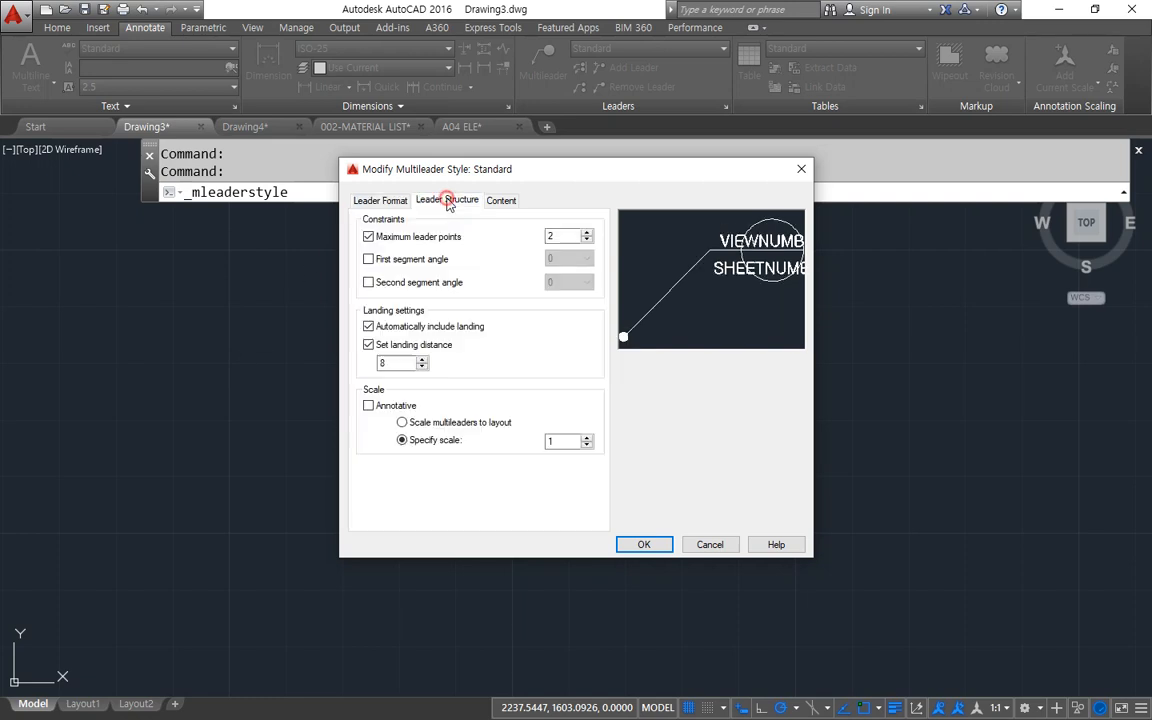
pyautogui.click(501, 201)
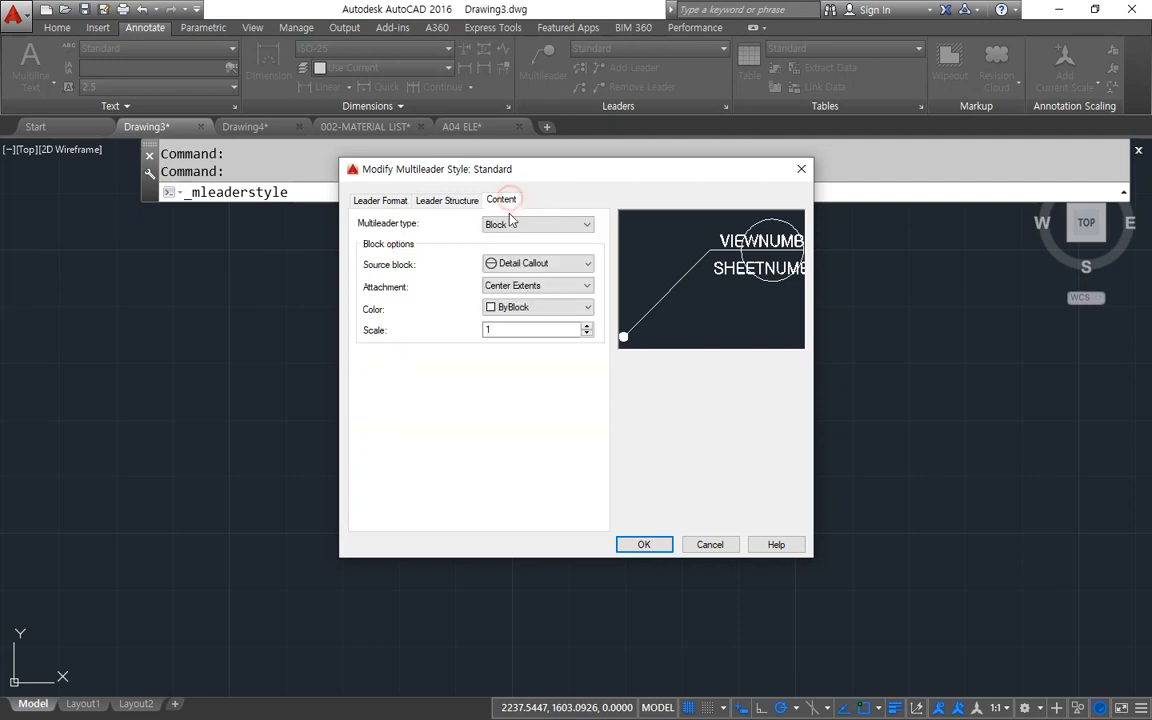
pyautogui.click(645, 543)
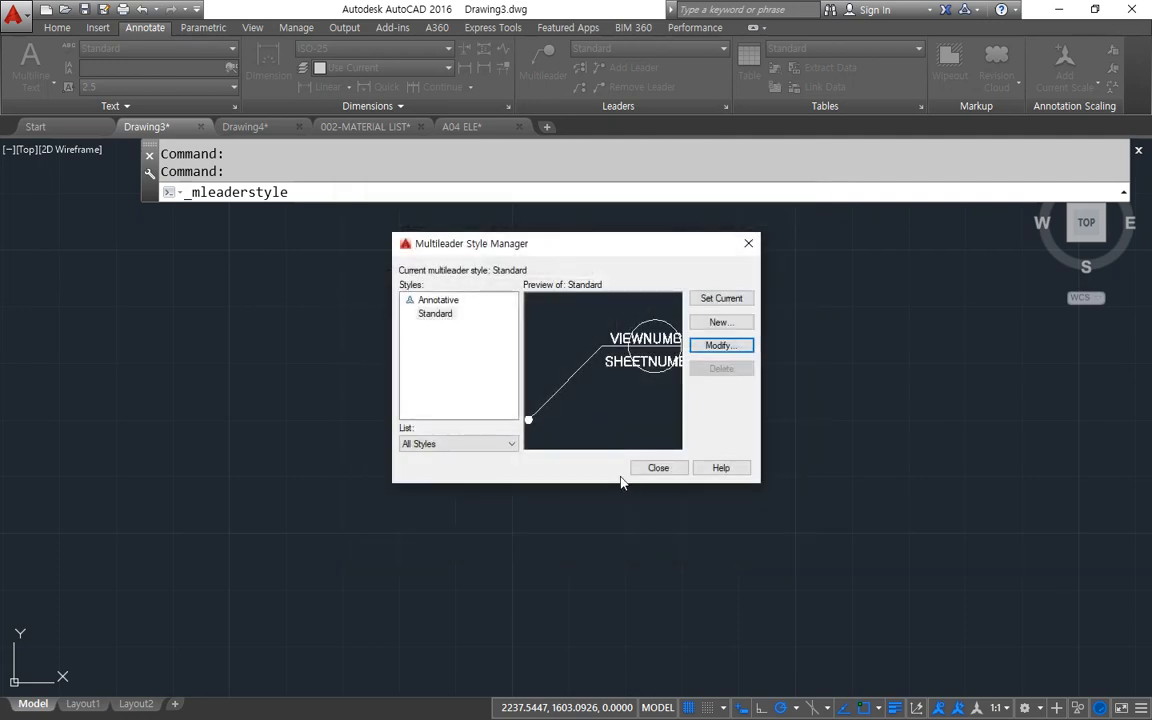
pyautogui.click(652, 466)
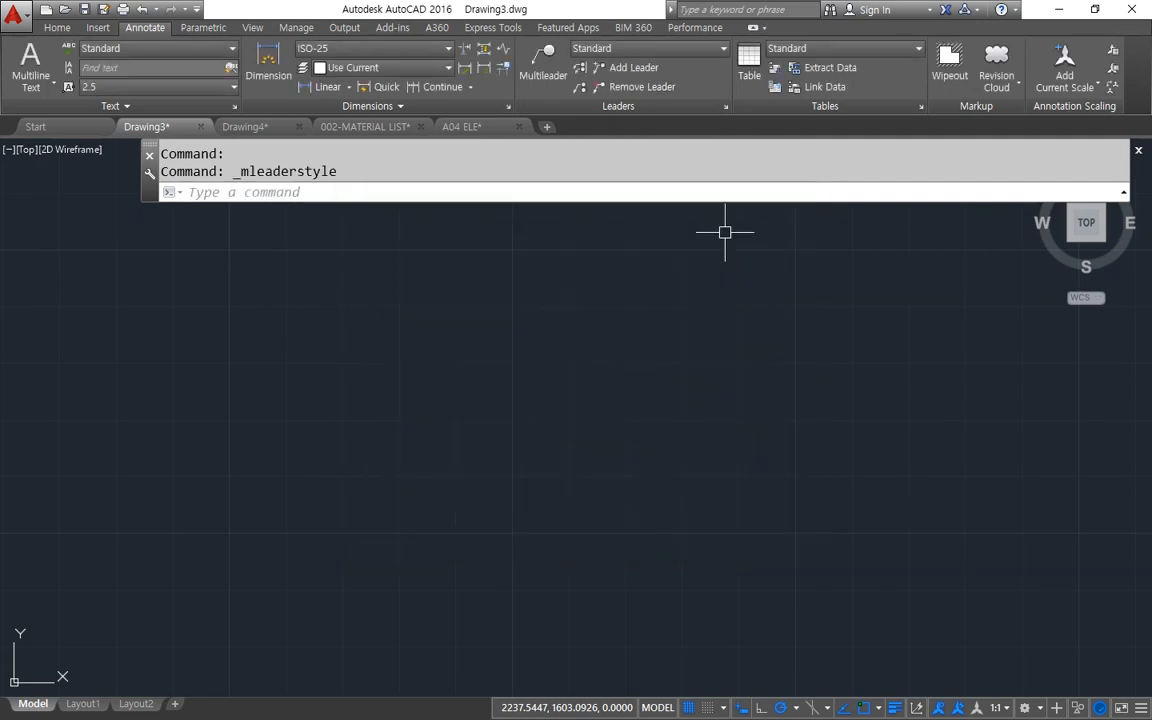
# Place a detail callout multileader with a vertical leader about 42 units long, view number 06 and sheet number S.
pyautogui.click(543, 60)
pyautogui.click(452, 562)
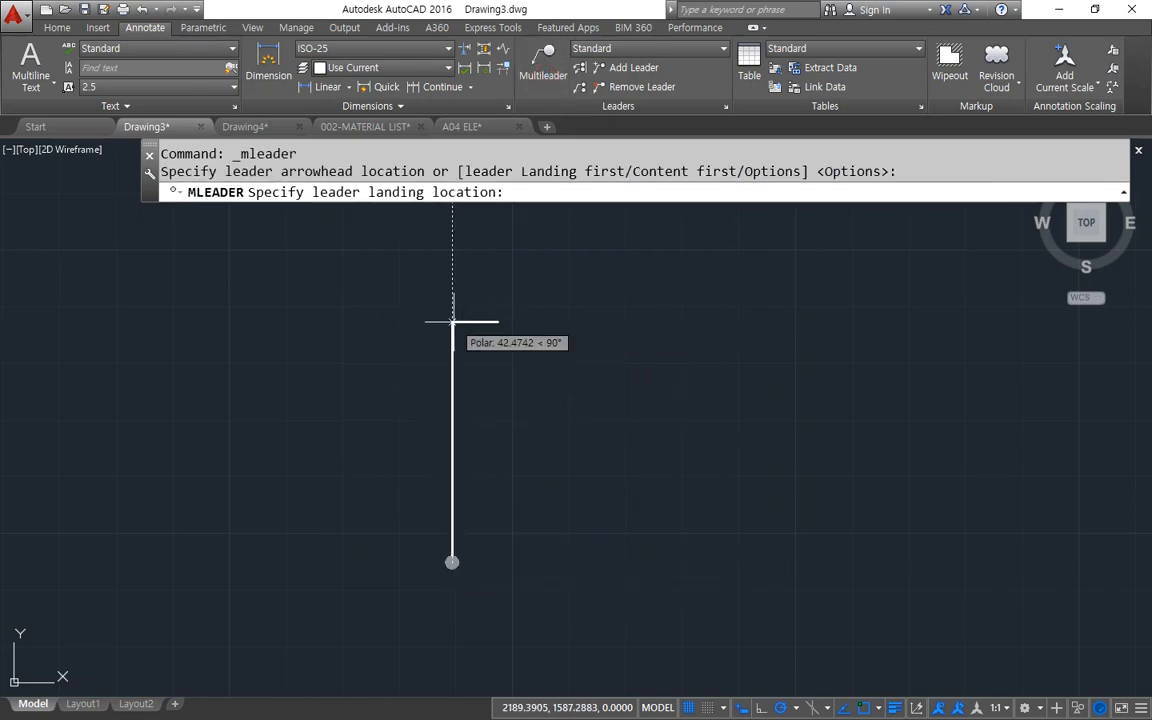
pyautogui.click(445, 321)
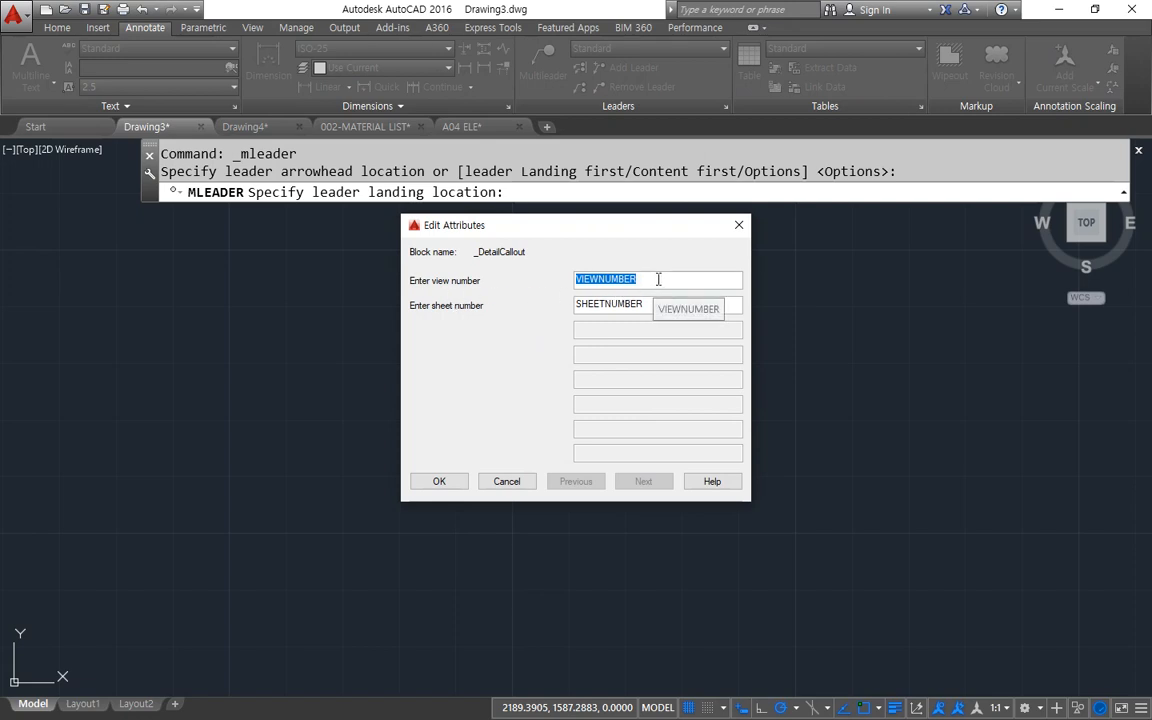
pyautogui.write('06')
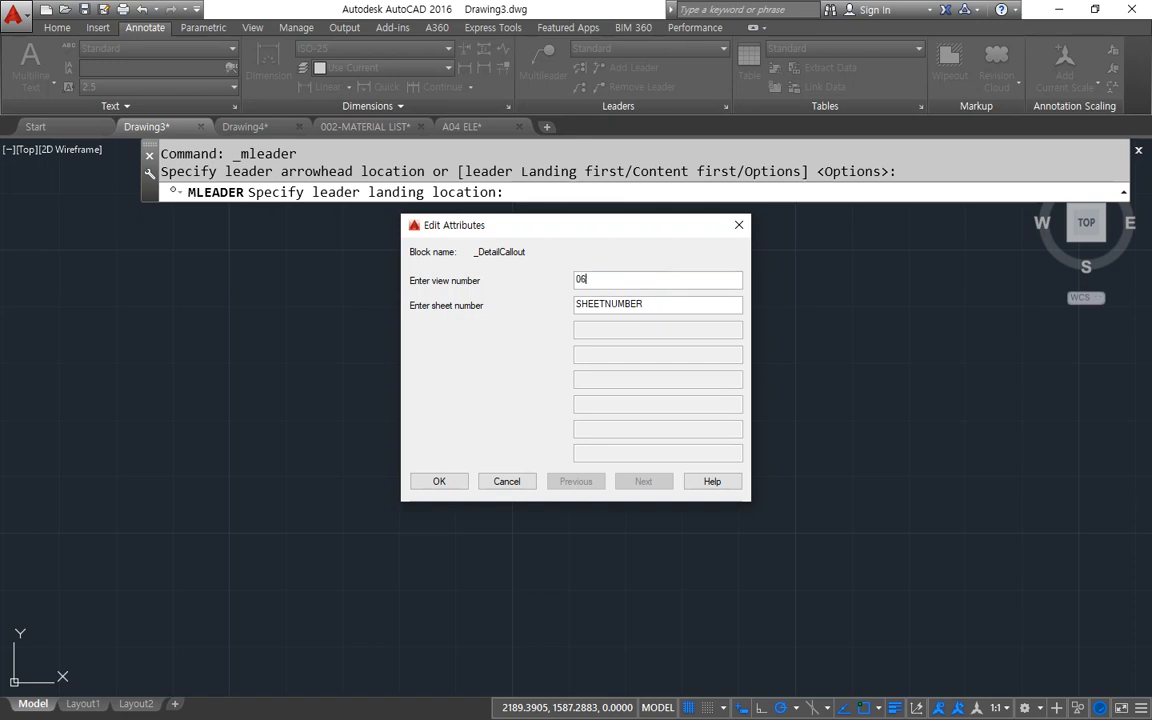
pyautogui.doubleClick(647, 309)
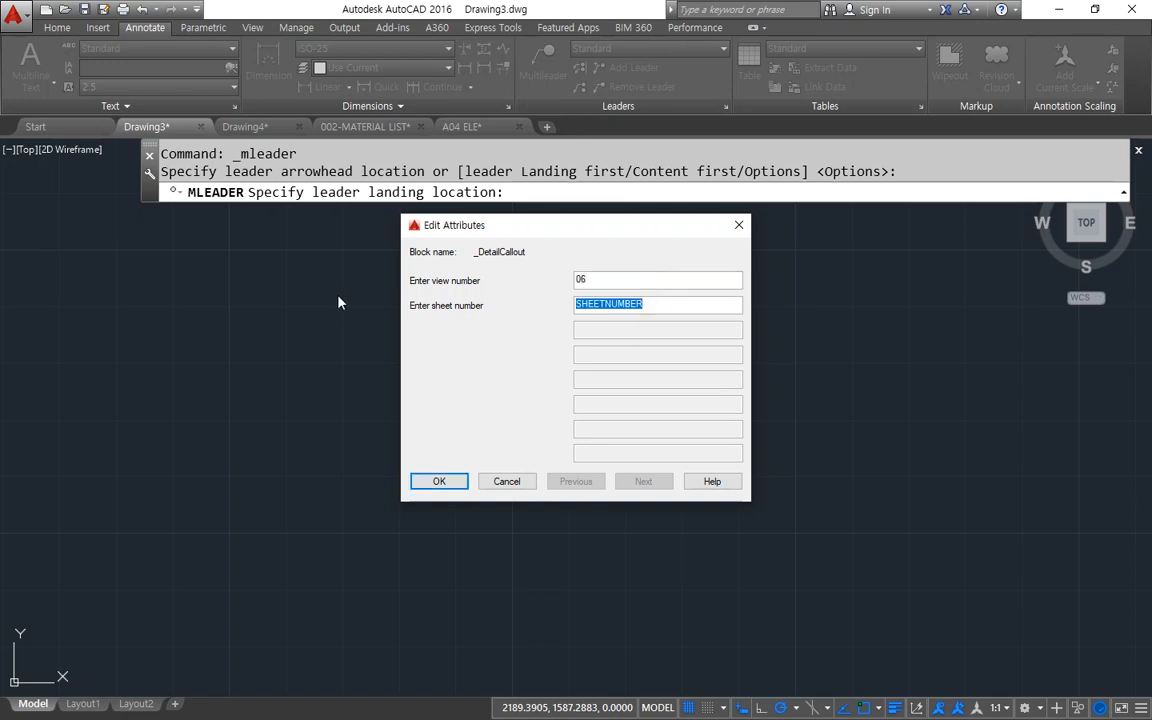
pyautogui.write('S')
pyautogui.click(440, 483)
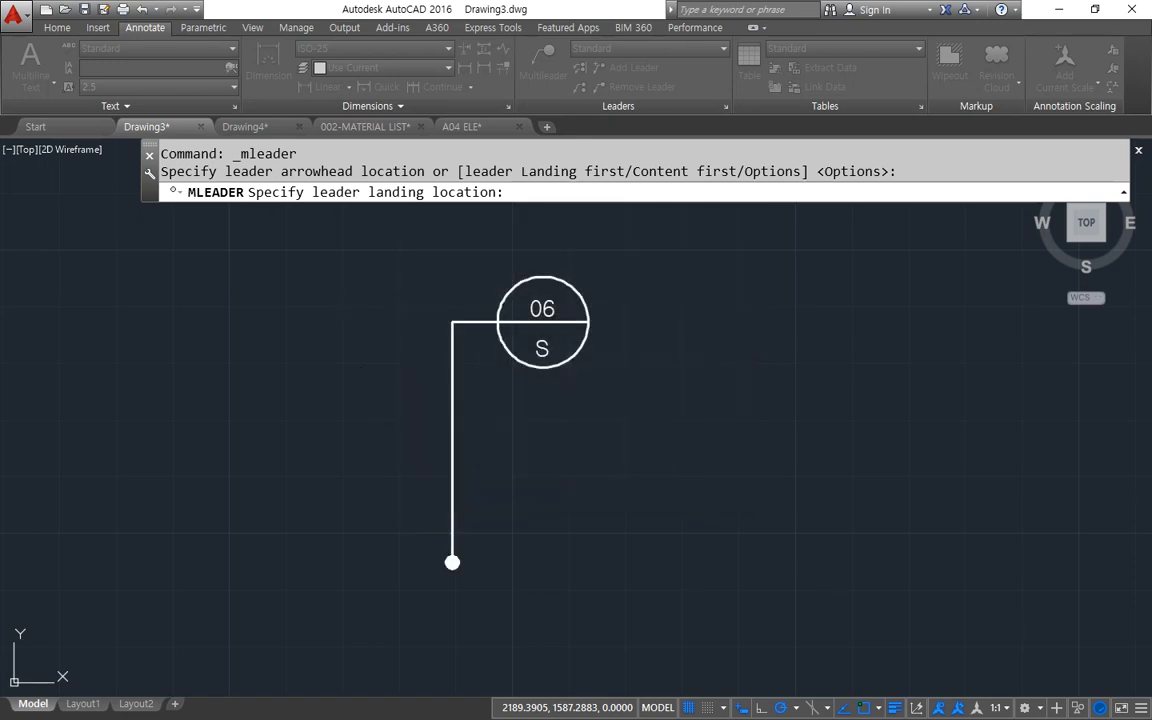
pyautogui.scroll(5, 555, 336)
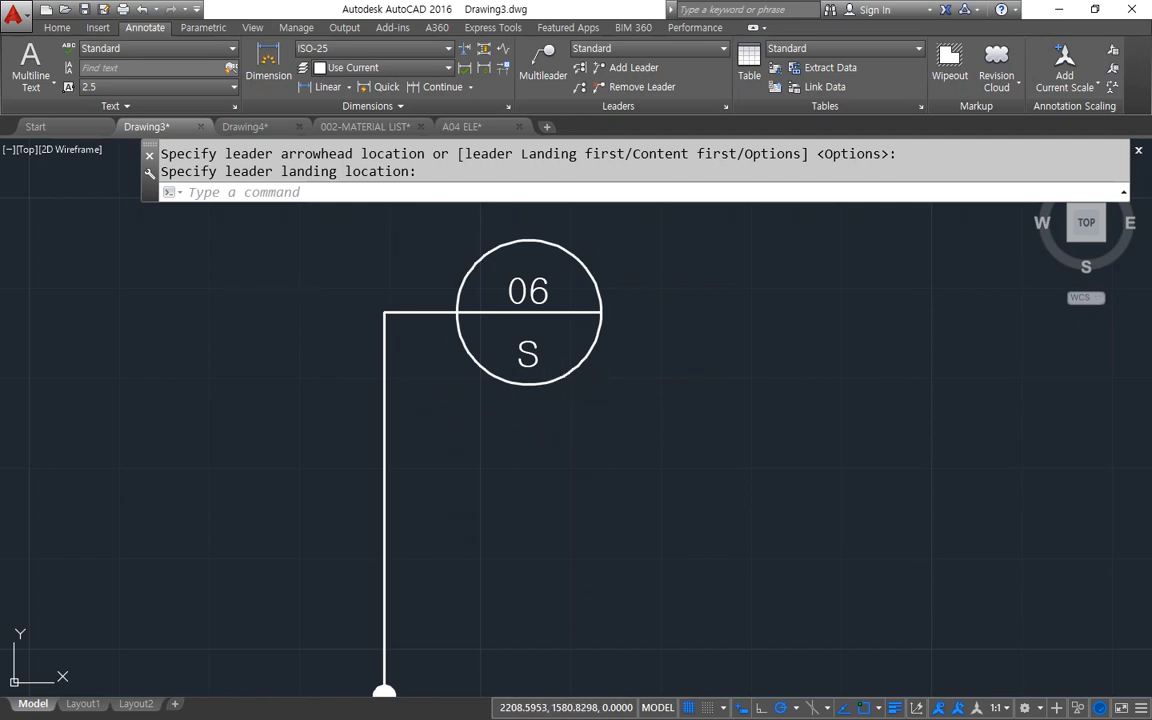
pyautogui.click(559, 378)
pyautogui.click(540, 420)
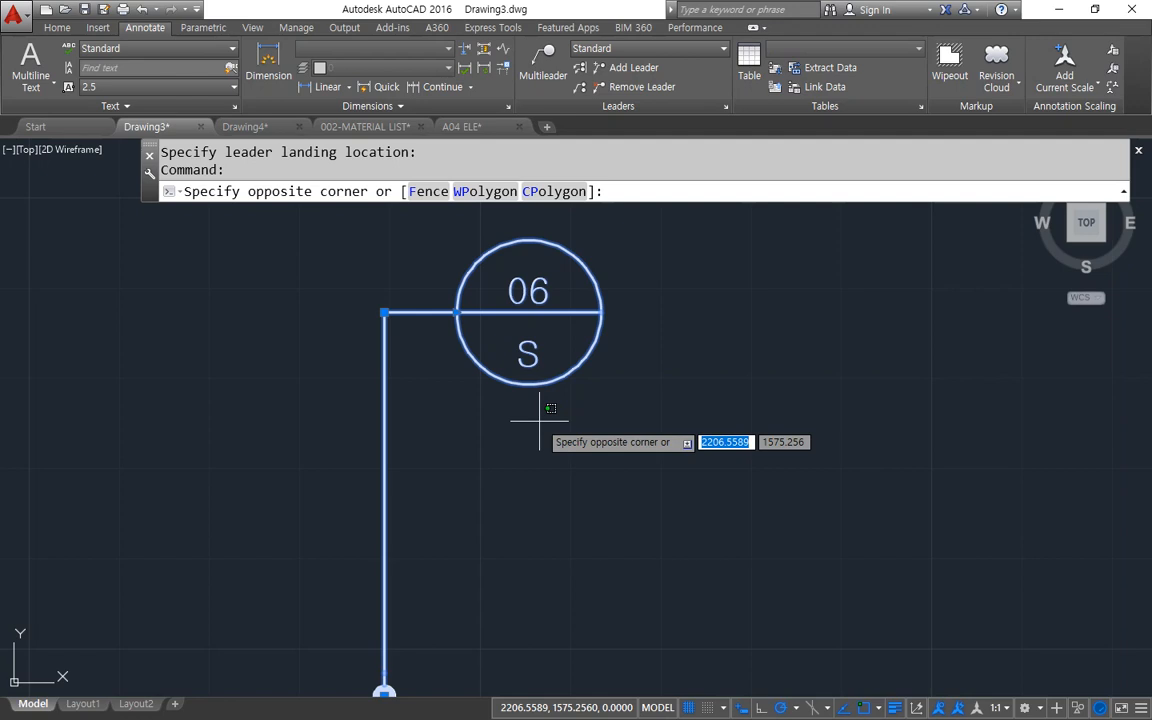
pyautogui.press('Escape')
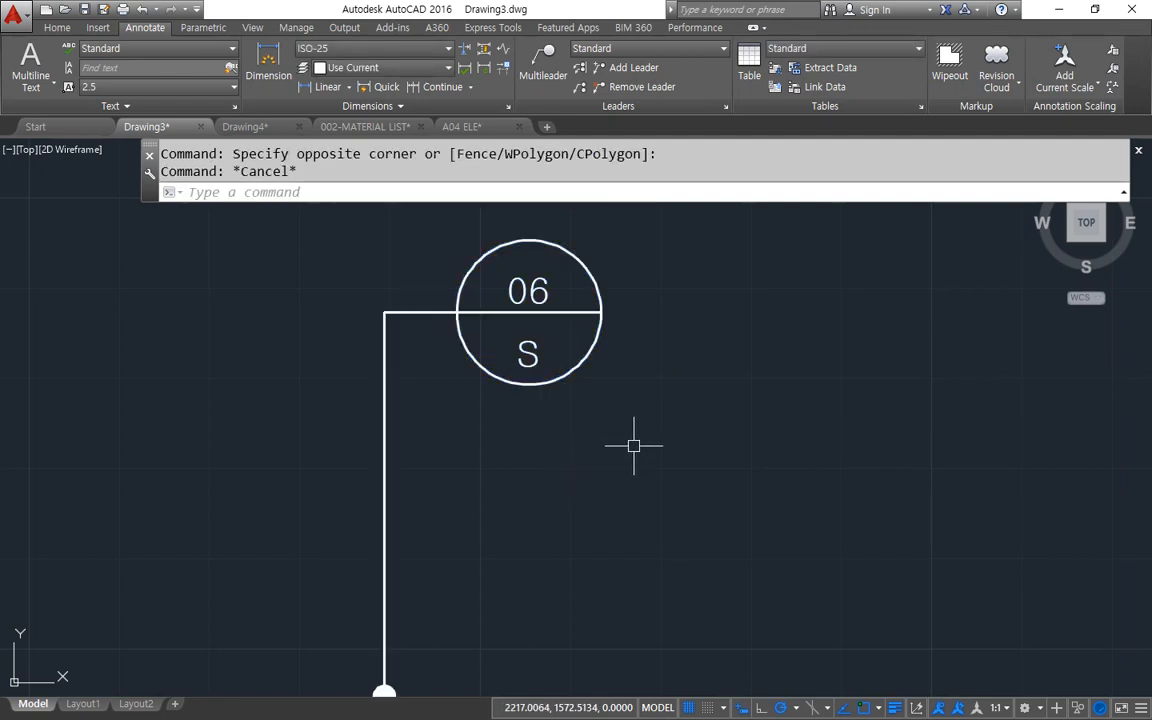
# Open the Standard multileader style for modification and change its source block to Triangle.
pyautogui.click(727, 107)
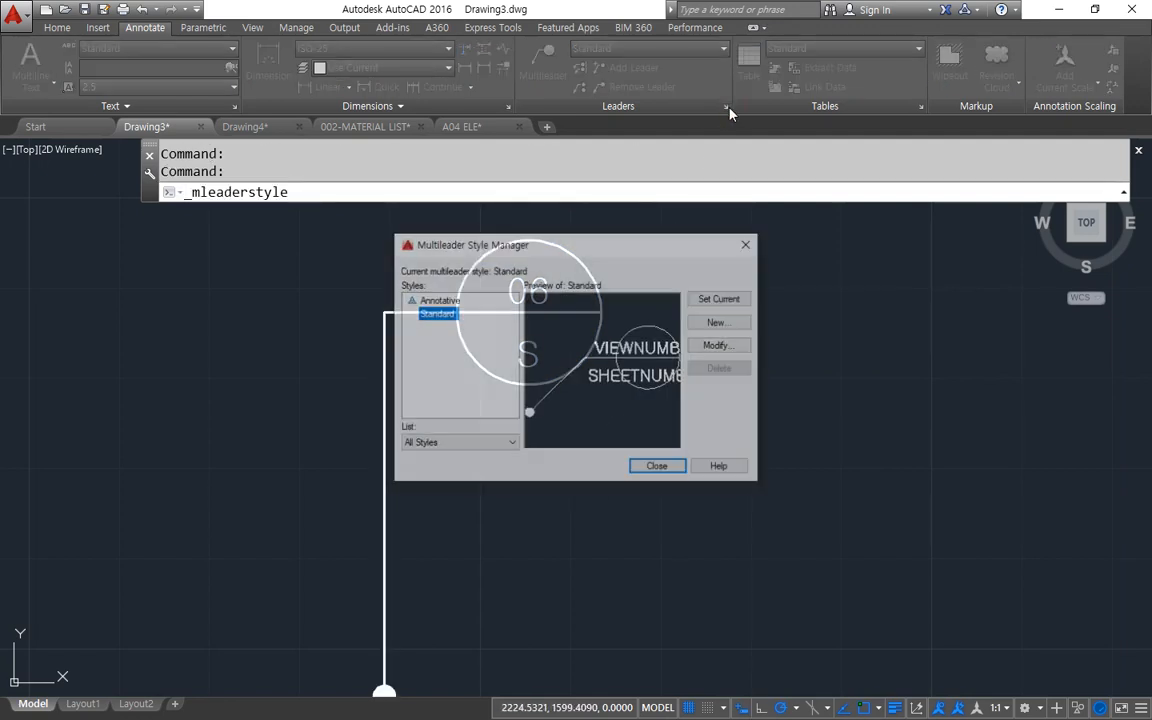
pyautogui.click(716, 346)
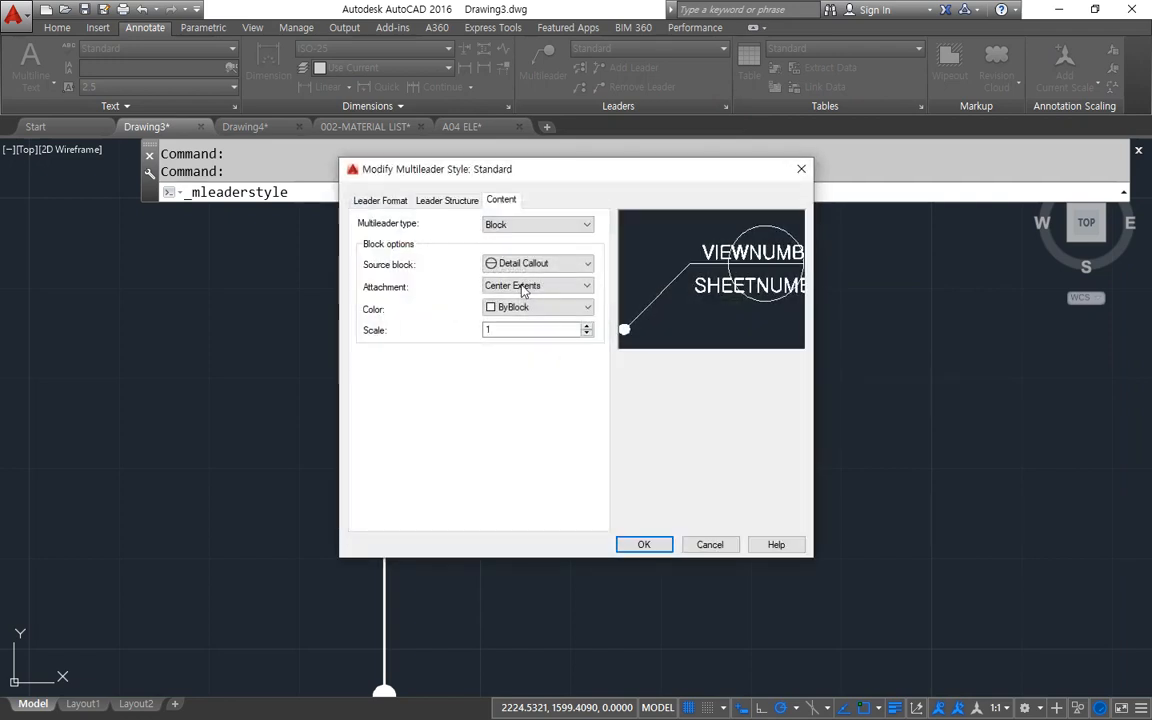
pyautogui.click(566, 264)
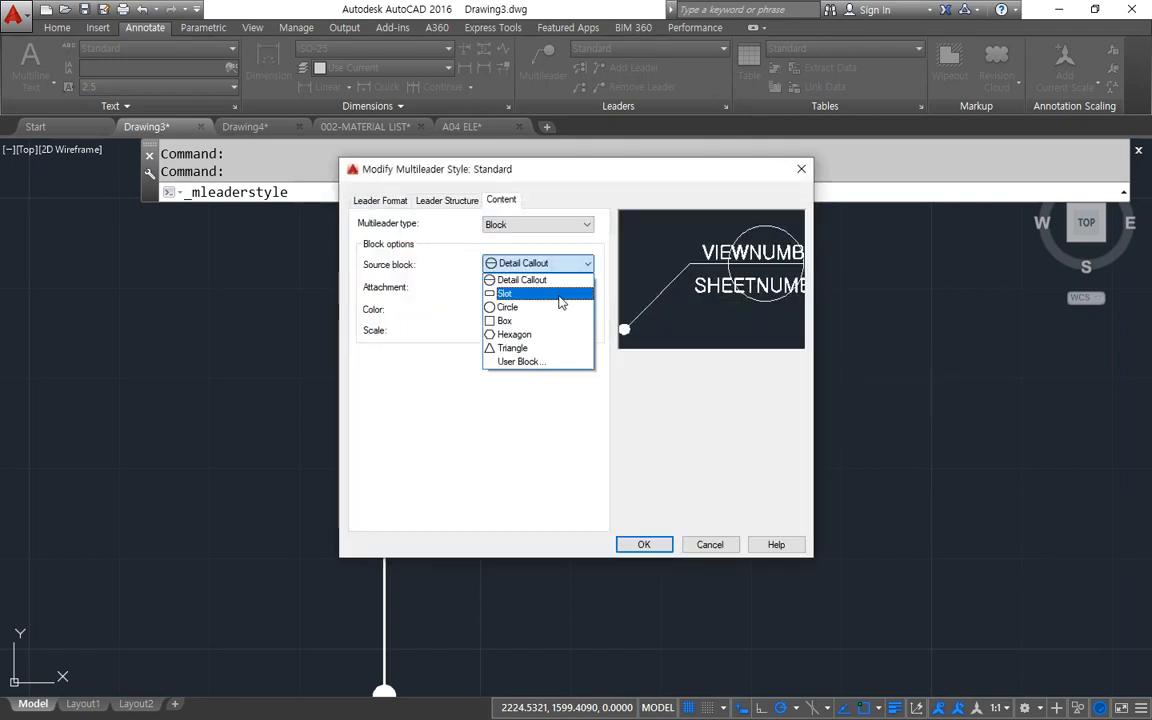
pyautogui.click(550, 349)
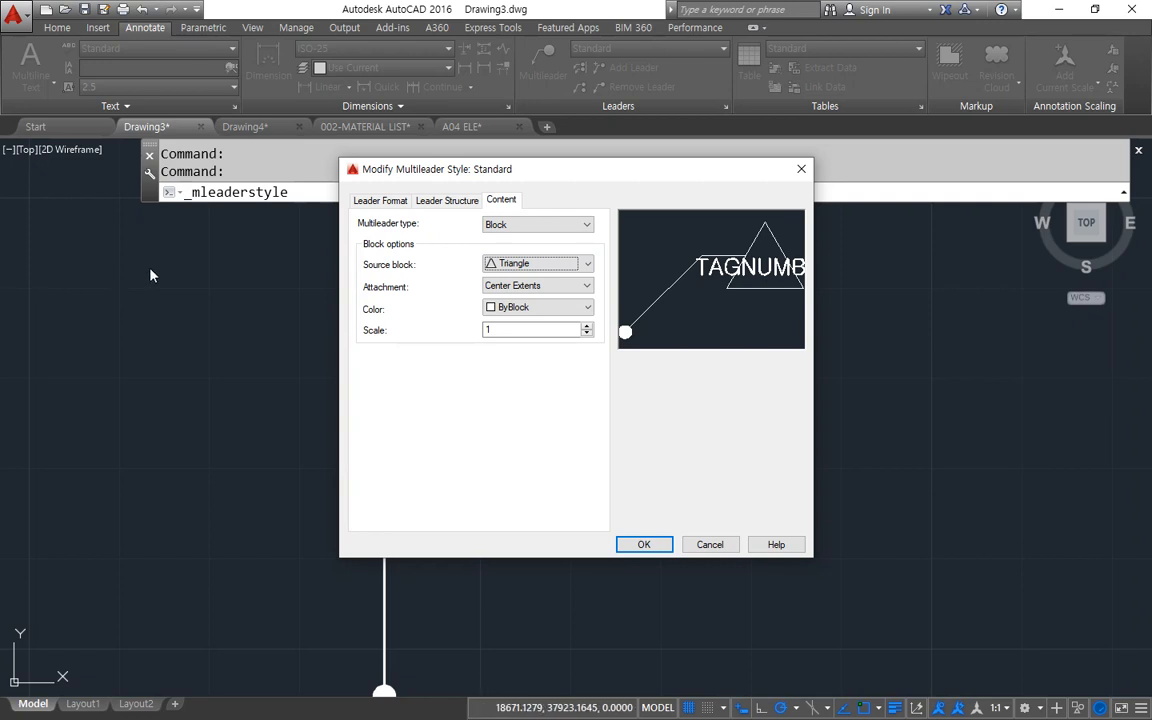
# Set the Standard style's leader type to None, save the style and close the style manager.
pyautogui.click(378, 201)
pyautogui.click(543, 236)
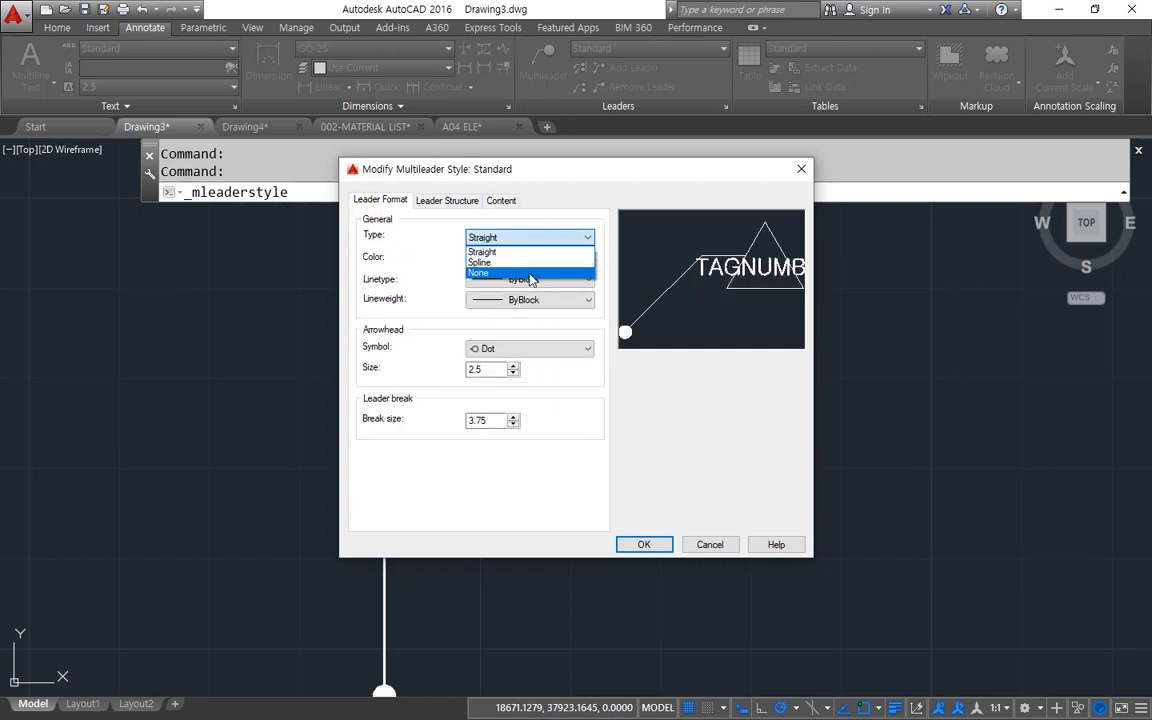
pyautogui.click(530, 274)
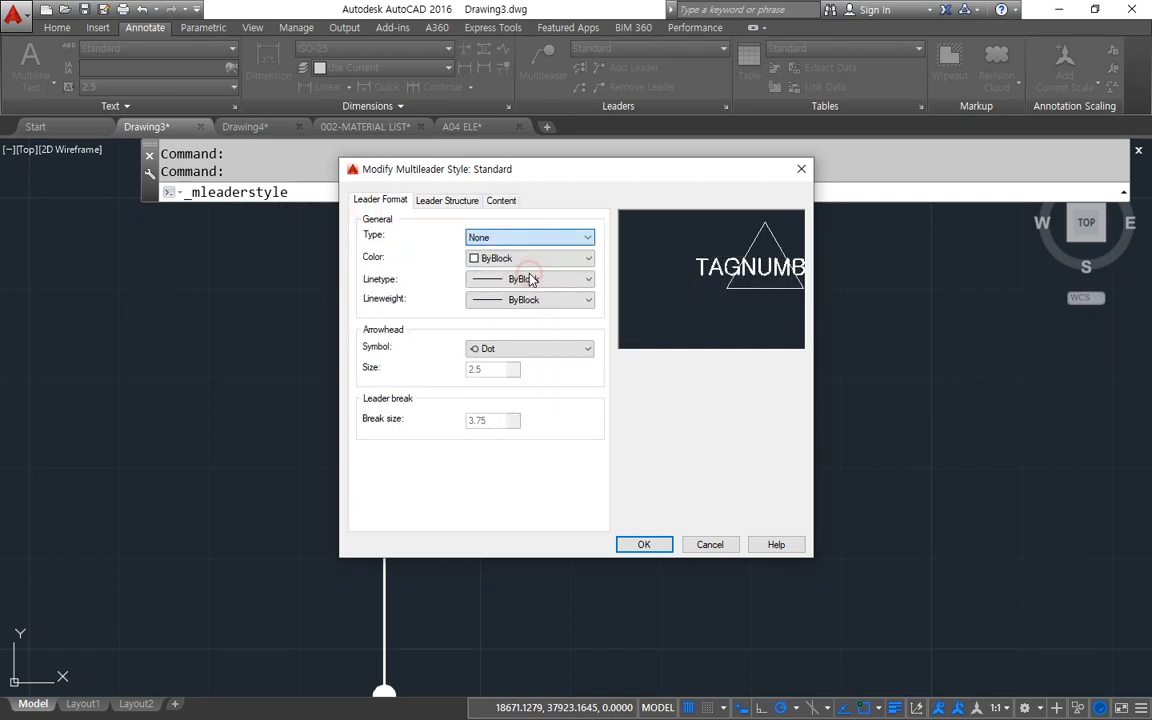
pyautogui.click(644, 545)
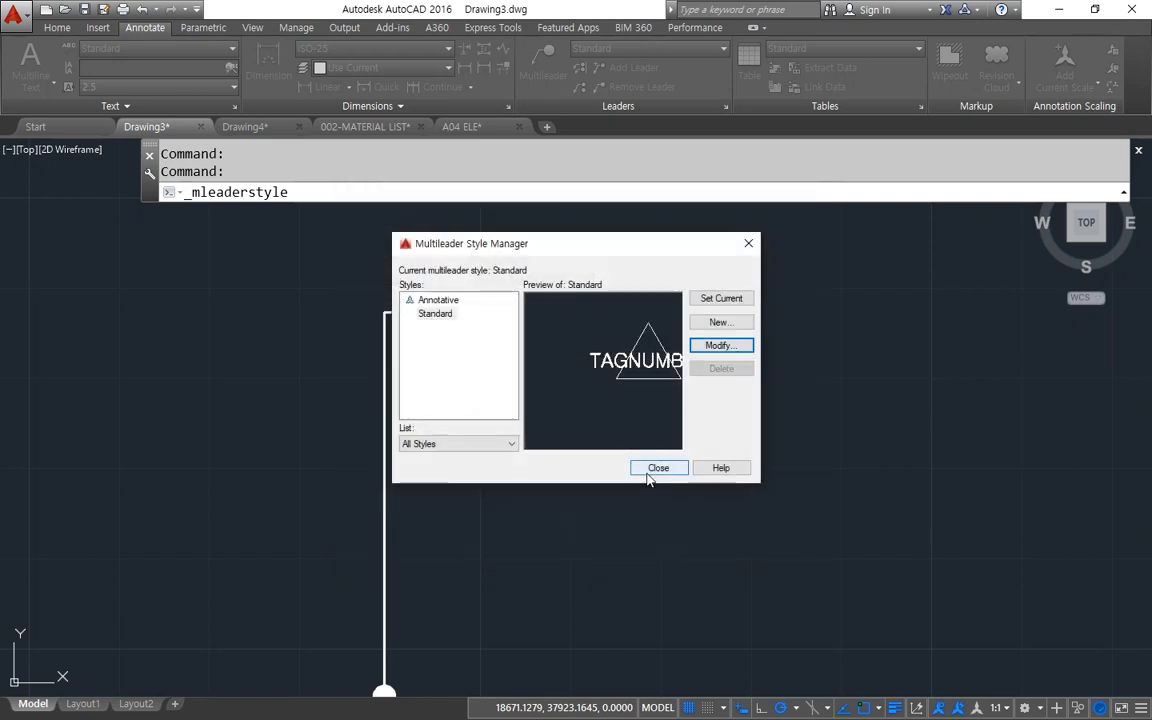
pyautogui.click(652, 466)
# Place a triangle tag multileader with tag number 1 beside the 06/S detail callout.
pyautogui.click(528, 67)
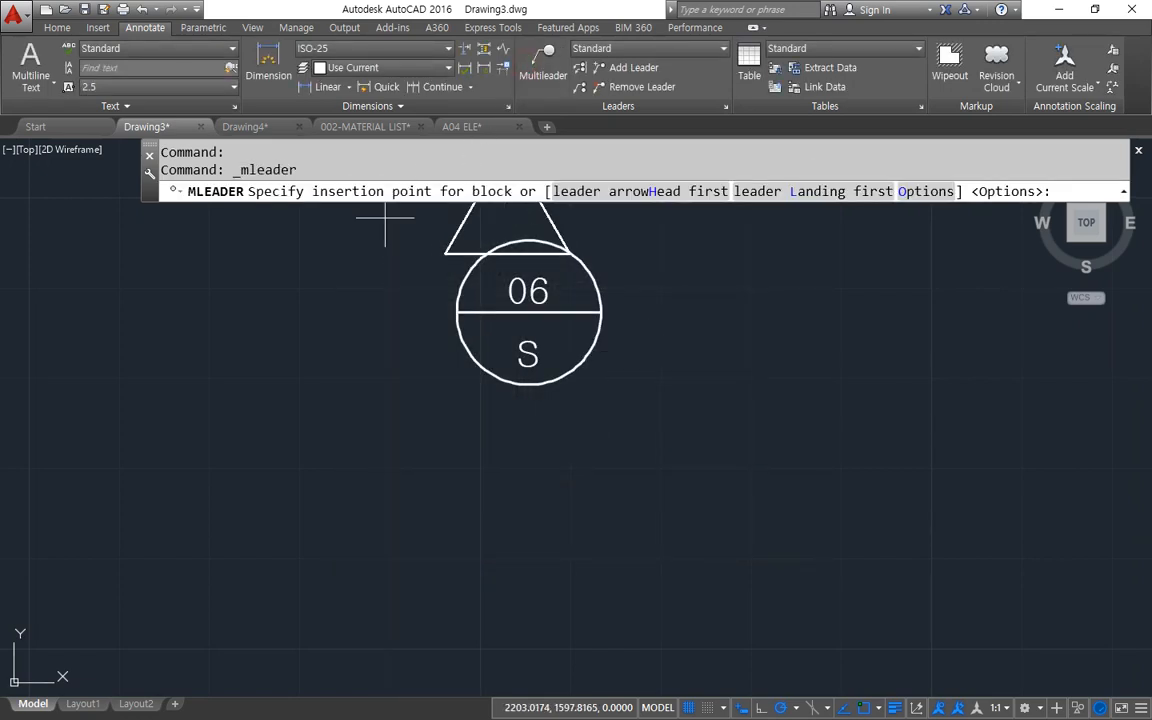
pyautogui.click(291, 325)
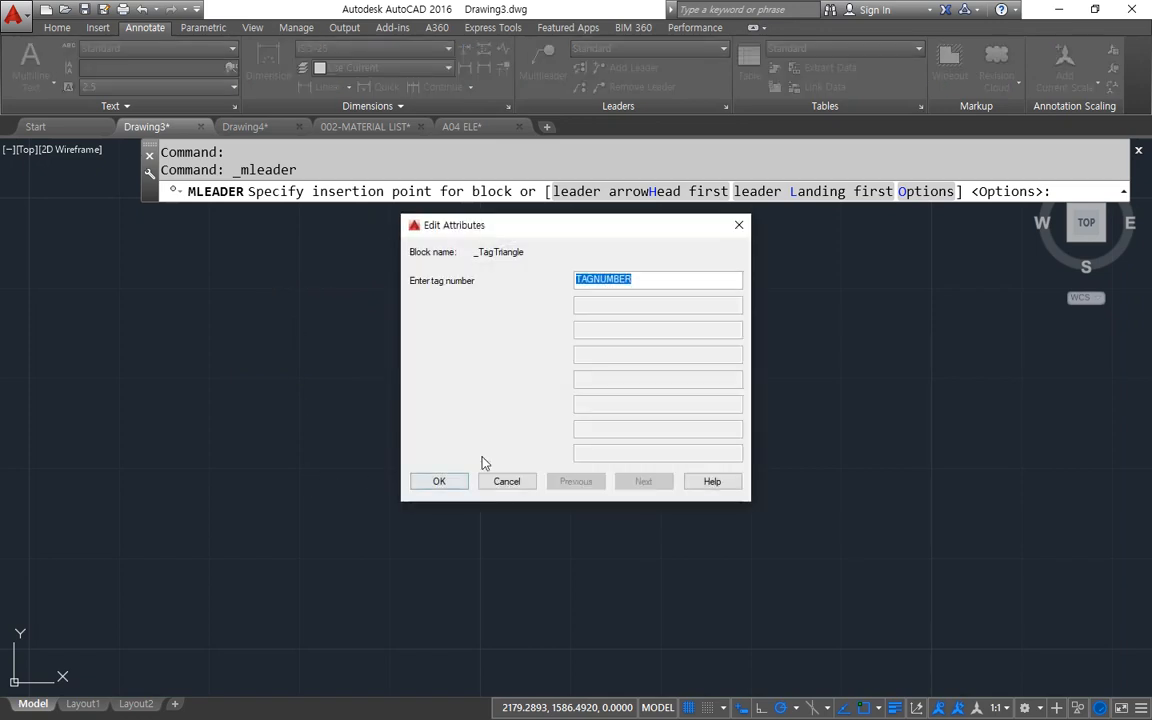
pyautogui.write('1')
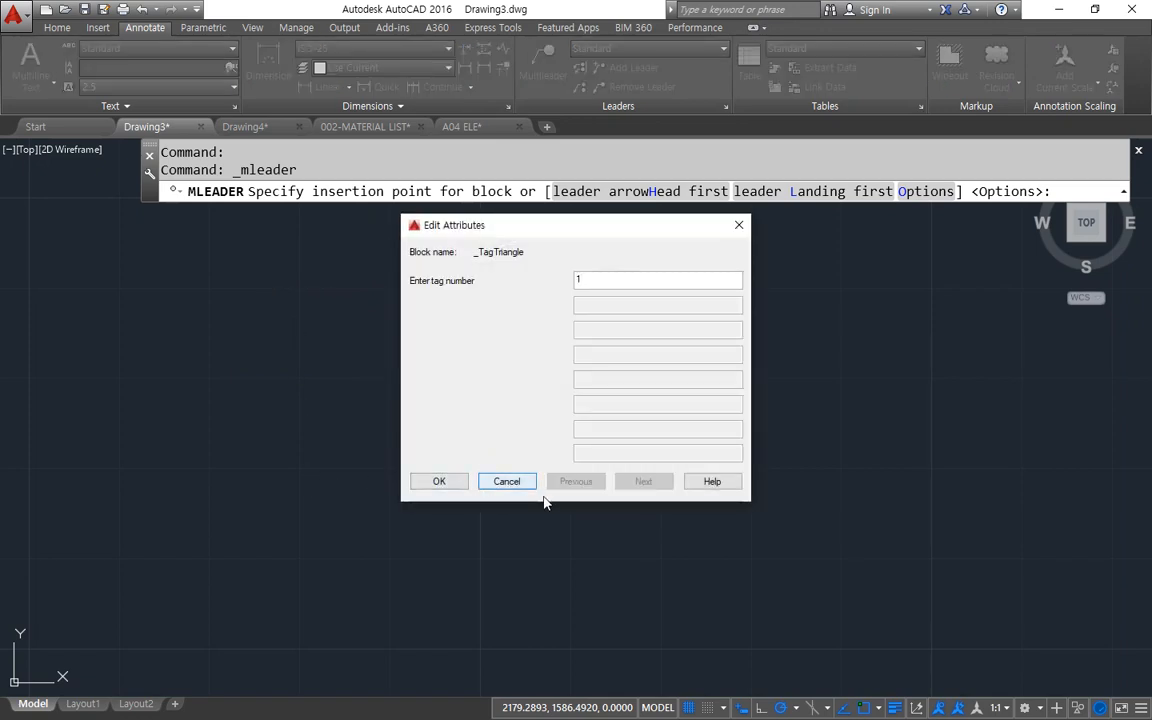
pyautogui.click(439, 482)
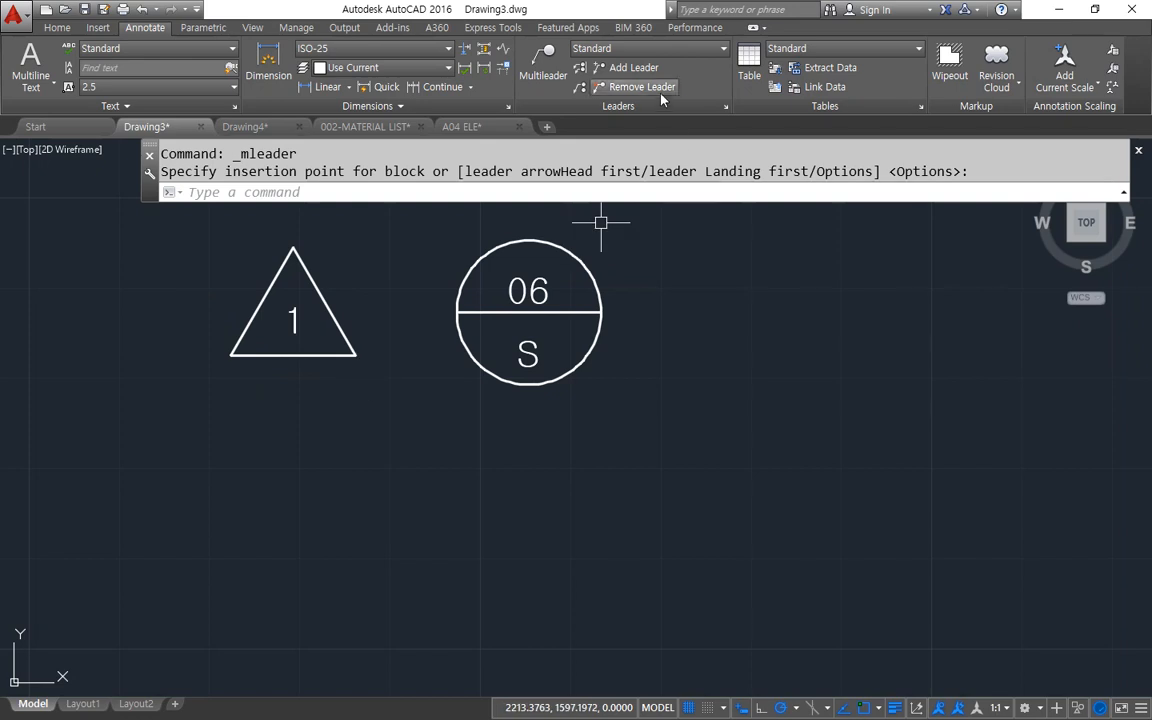
# Create a new multileader style named rev based on Standard and save it with its inherited settings.
pyautogui.click(724, 107)
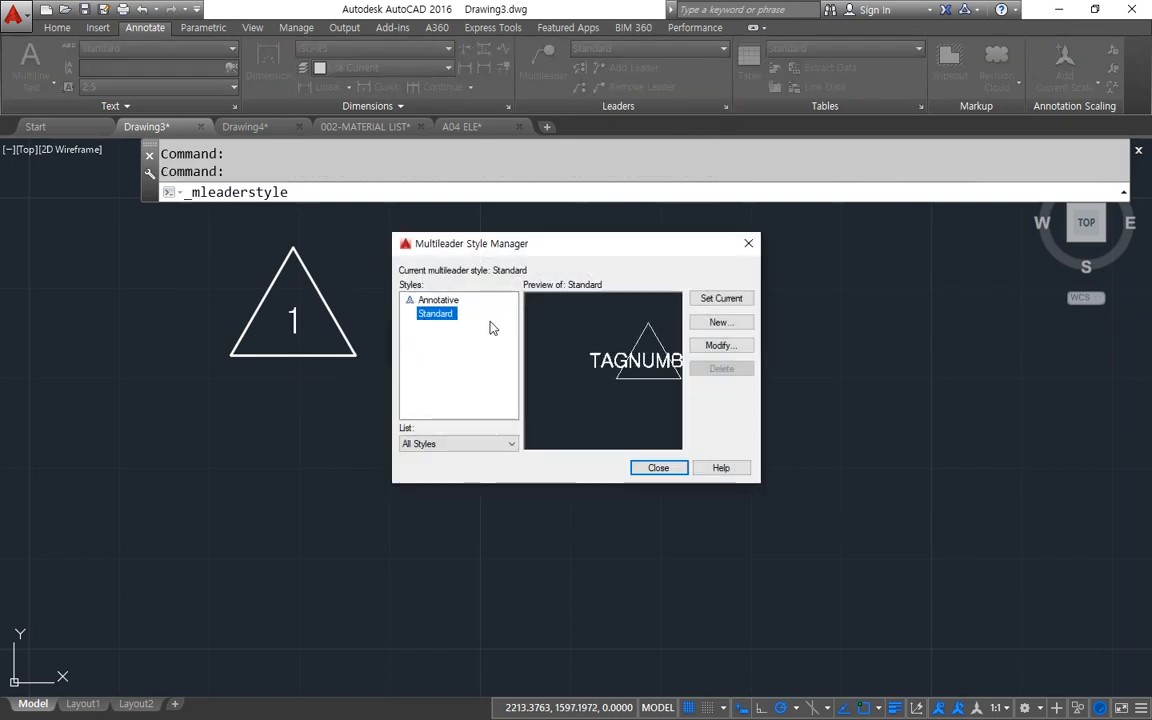
pyautogui.click(721, 322)
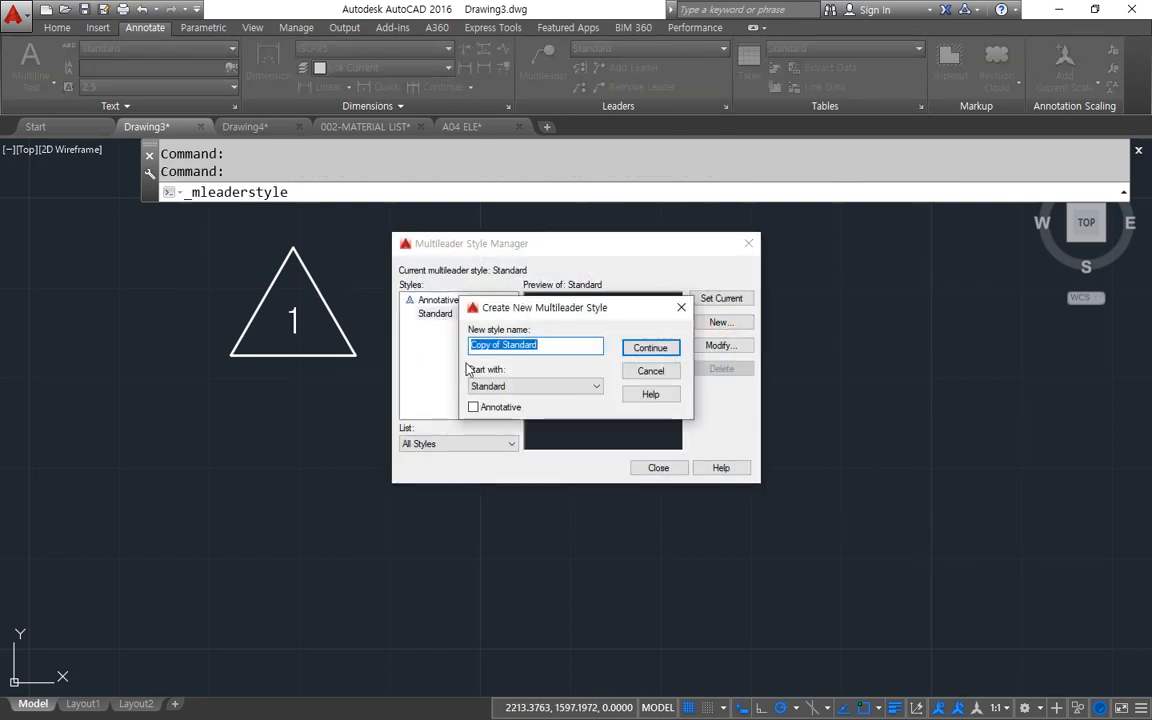
pyautogui.write('rev')
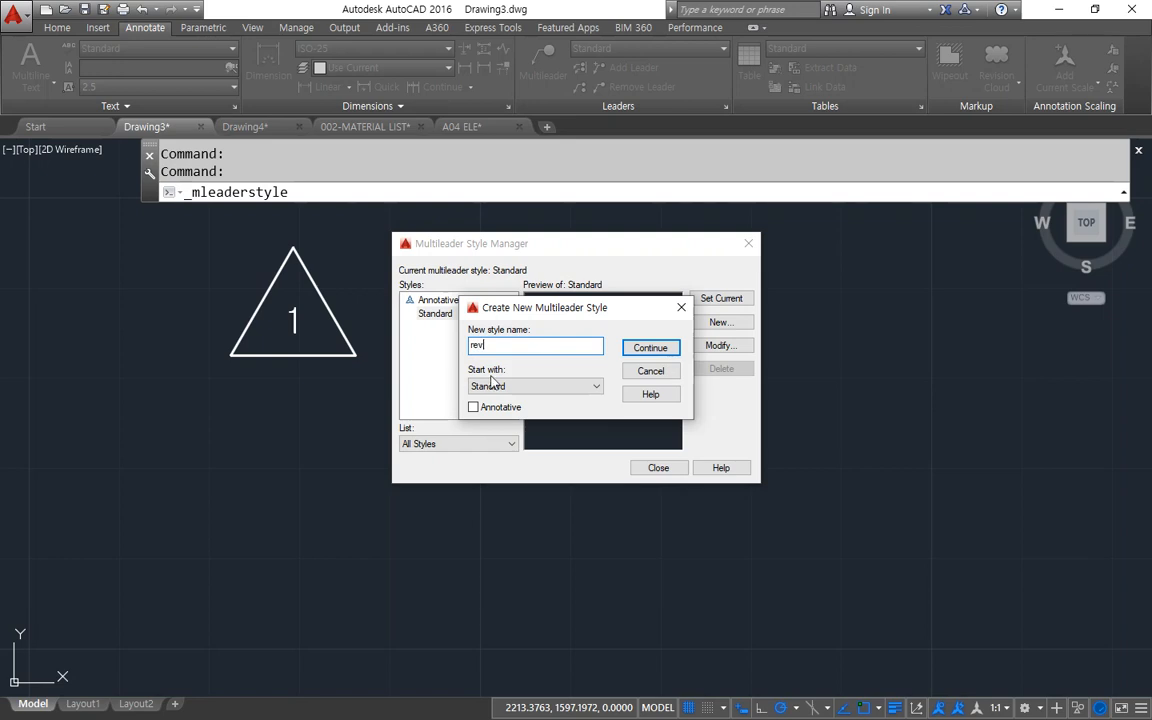
pyautogui.click(650, 348)
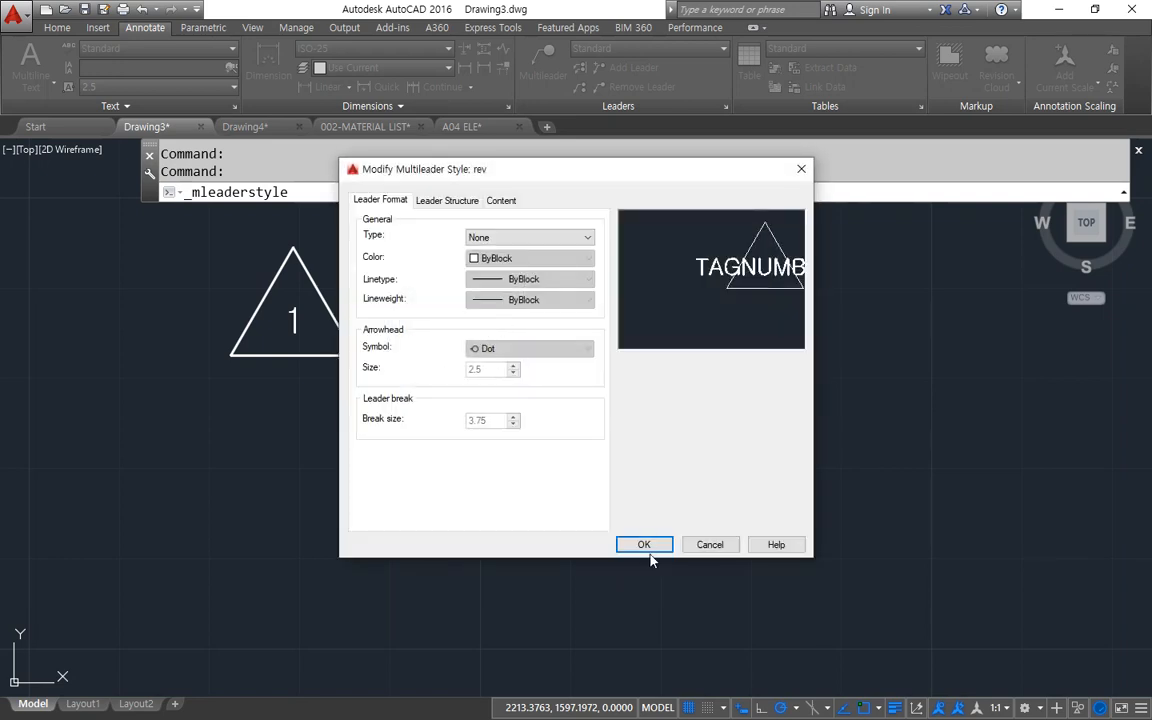
pyautogui.click(645, 545)
# Open the Standard multileader style for modification and set its leader type to Spline.
pyautogui.click(432, 328)
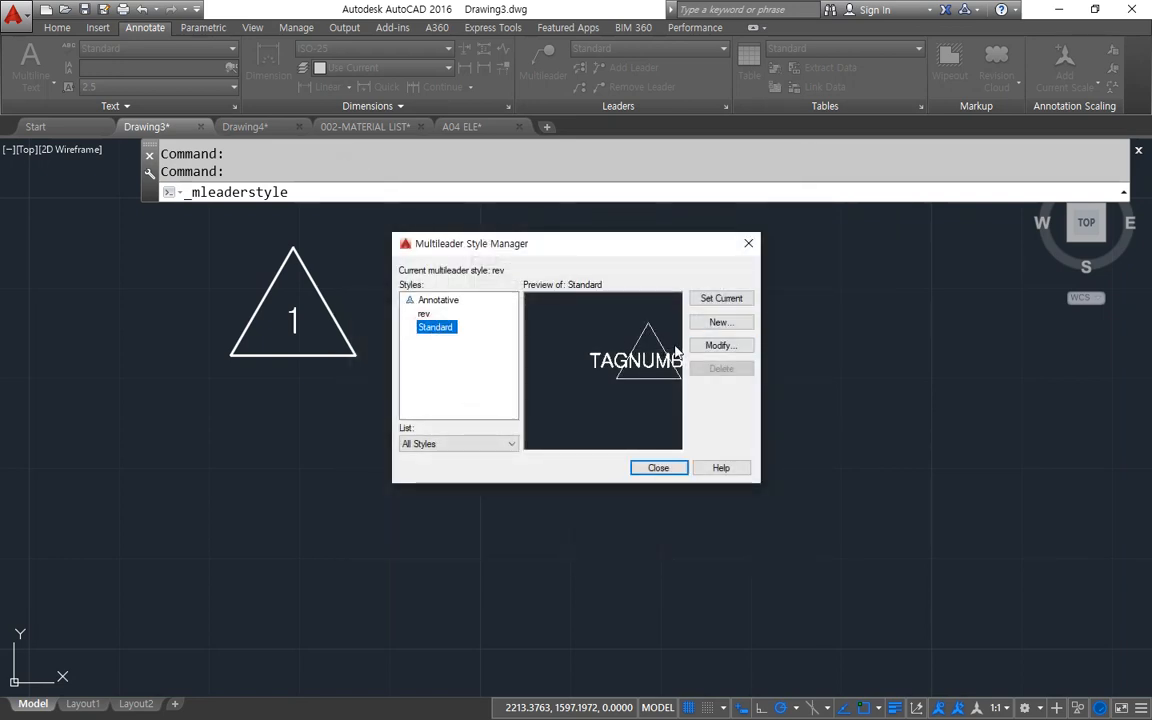
pyautogui.click(712, 348)
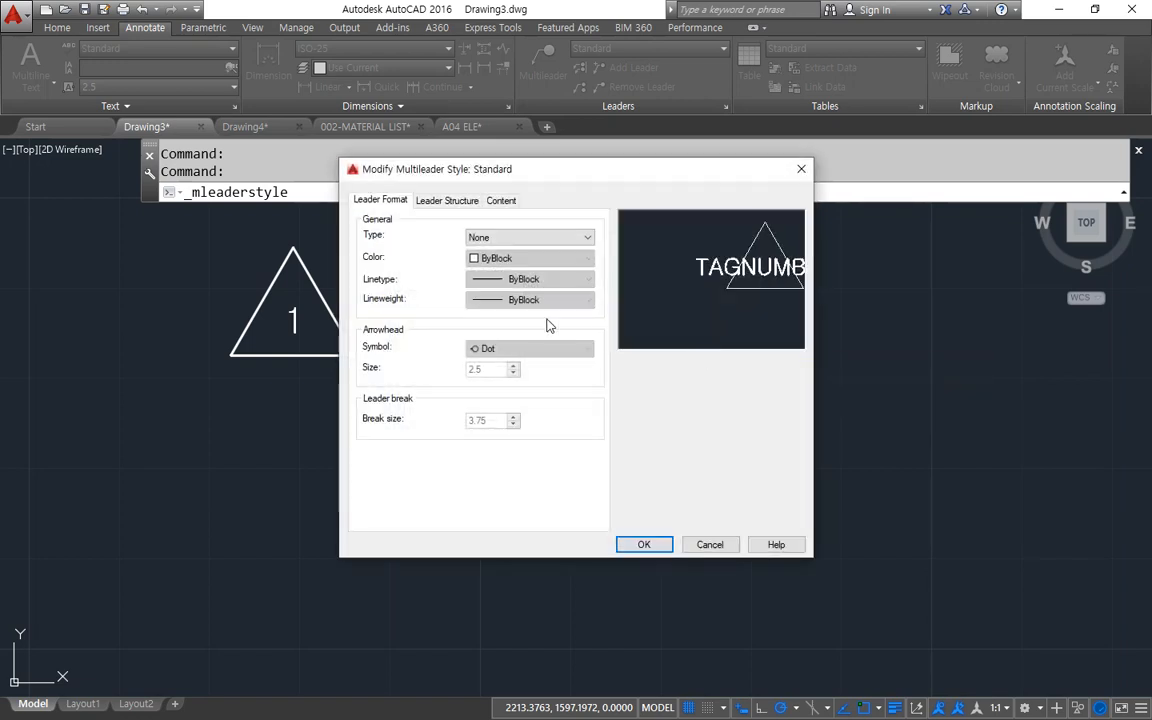
pyautogui.click(536, 240)
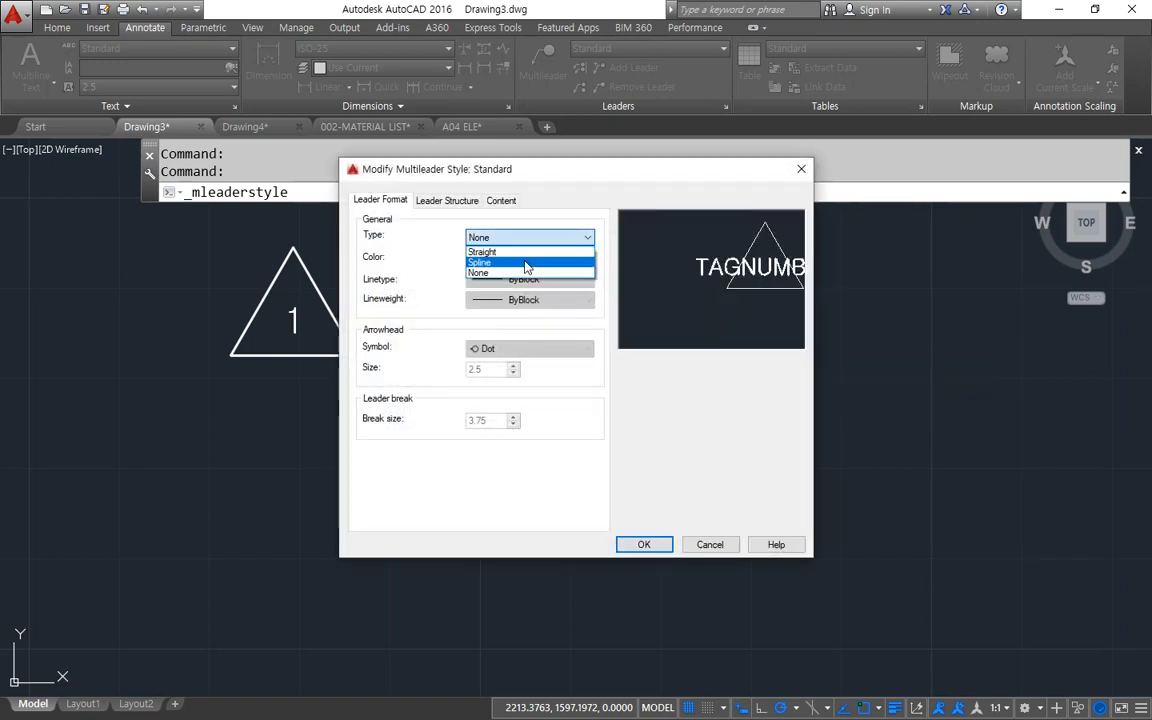
pyautogui.click(525, 259)
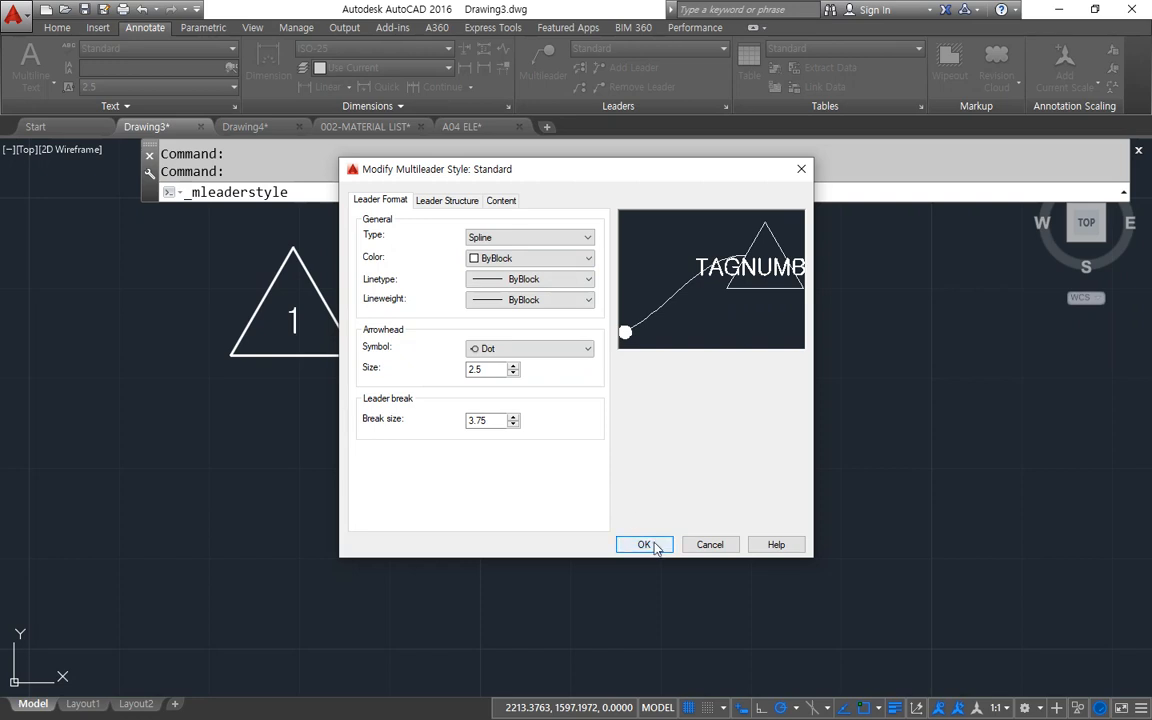
# Change the Standard style's source block to Circle, save the style and close the style manager.
pyautogui.click(501, 201)
pyautogui.click(522, 225)
pyautogui.click(524, 226)
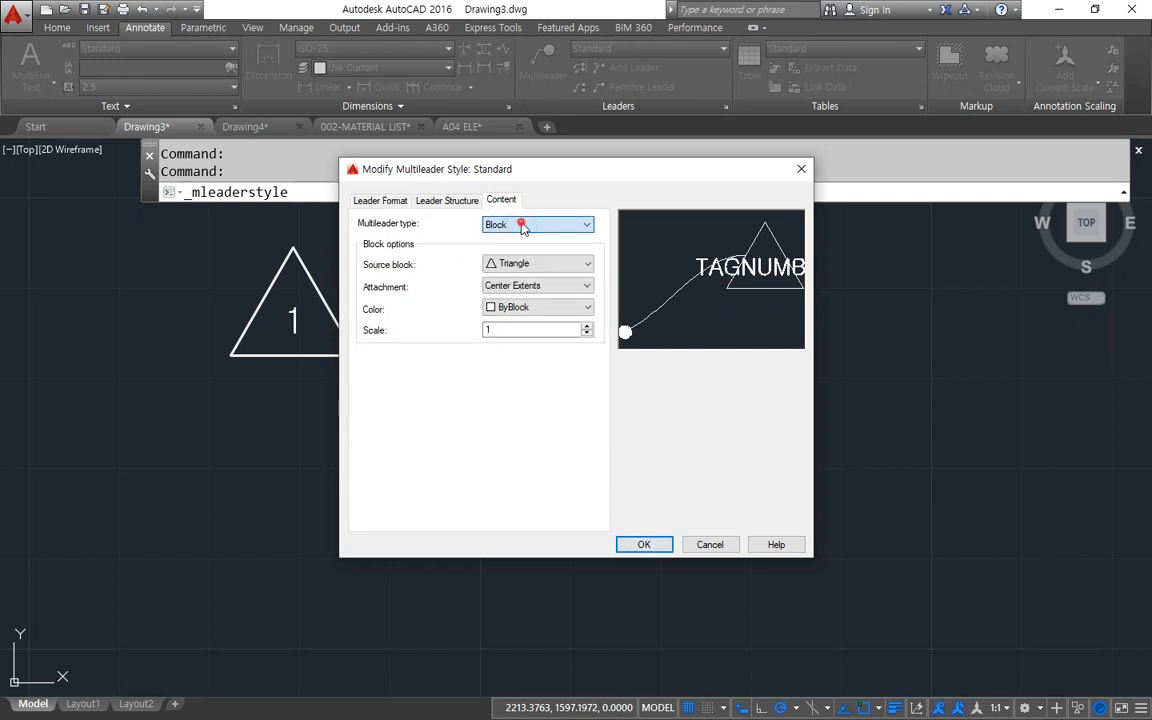
pyautogui.click(528, 263)
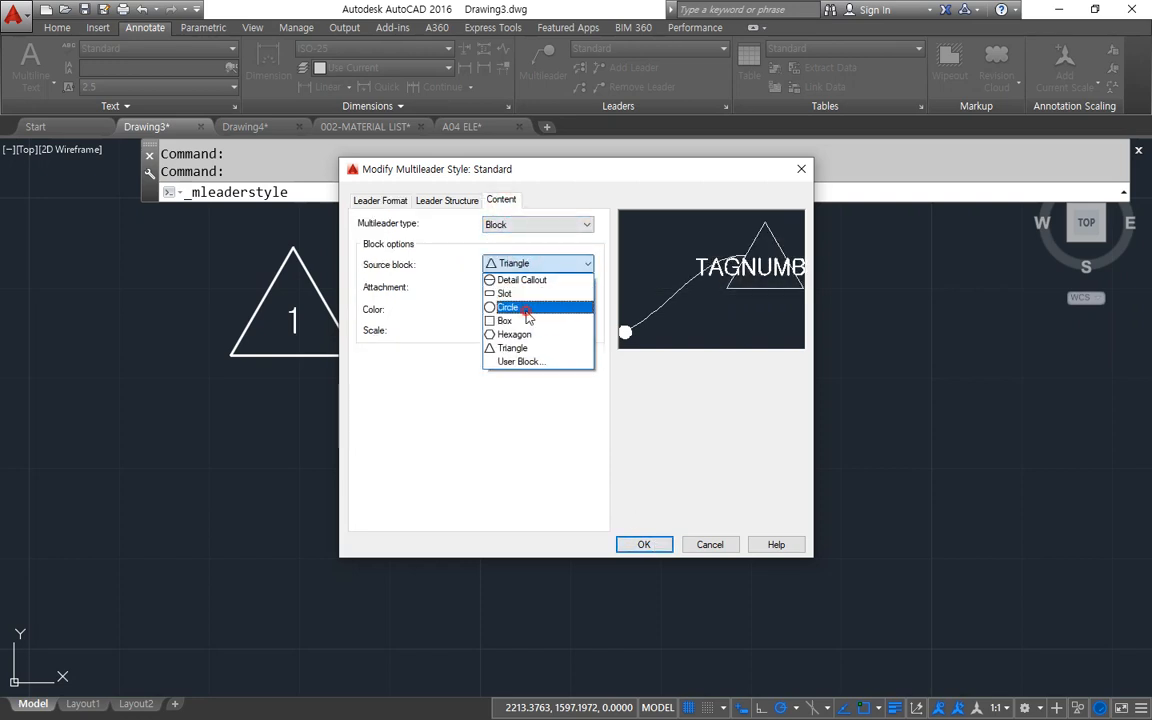
pyautogui.click(518, 307)
pyautogui.click(645, 544)
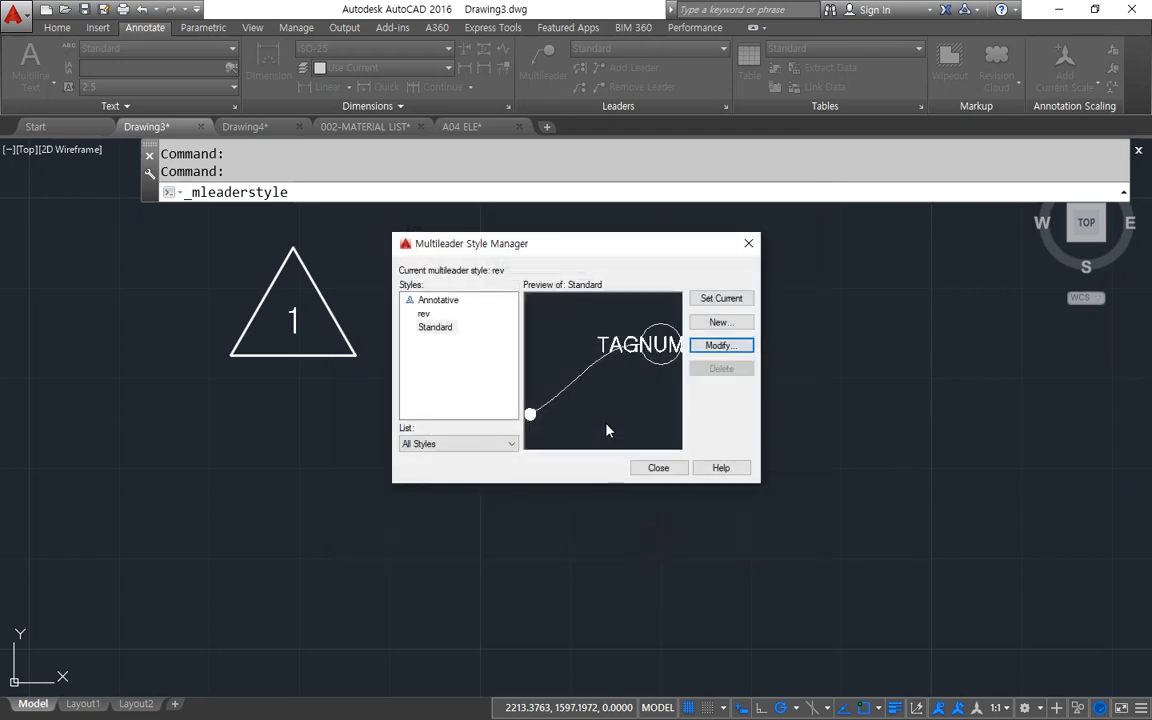
pyautogui.click(648, 466)
# Assign the rev multileader style to the triangle tag and clear the selection.
pyautogui.moveTo(554, 379); pyautogui.dragTo(581, 321, button='middle')
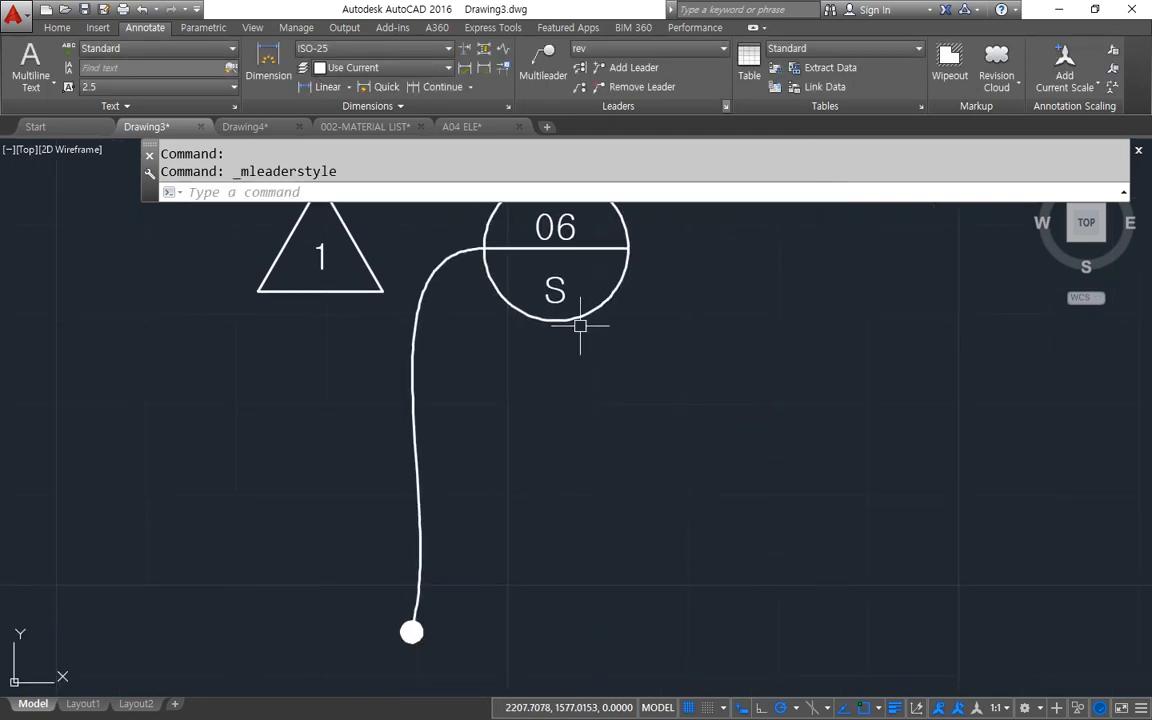
pyautogui.click(280, 265)
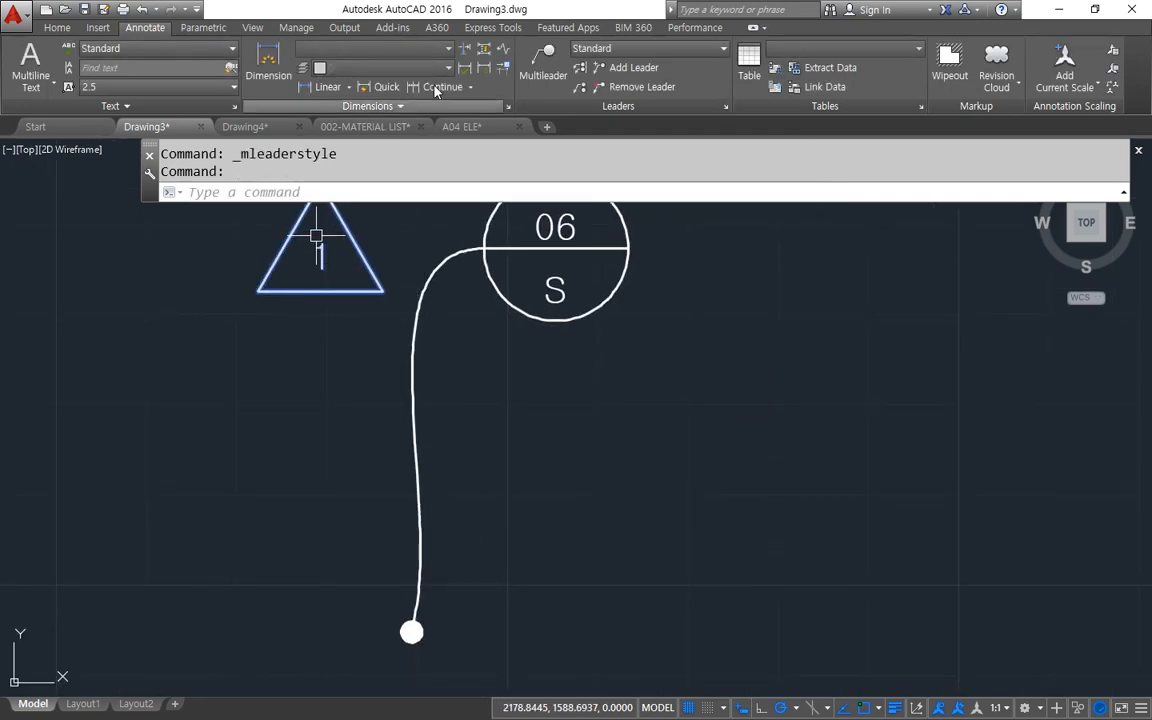
pyautogui.click(668, 50)
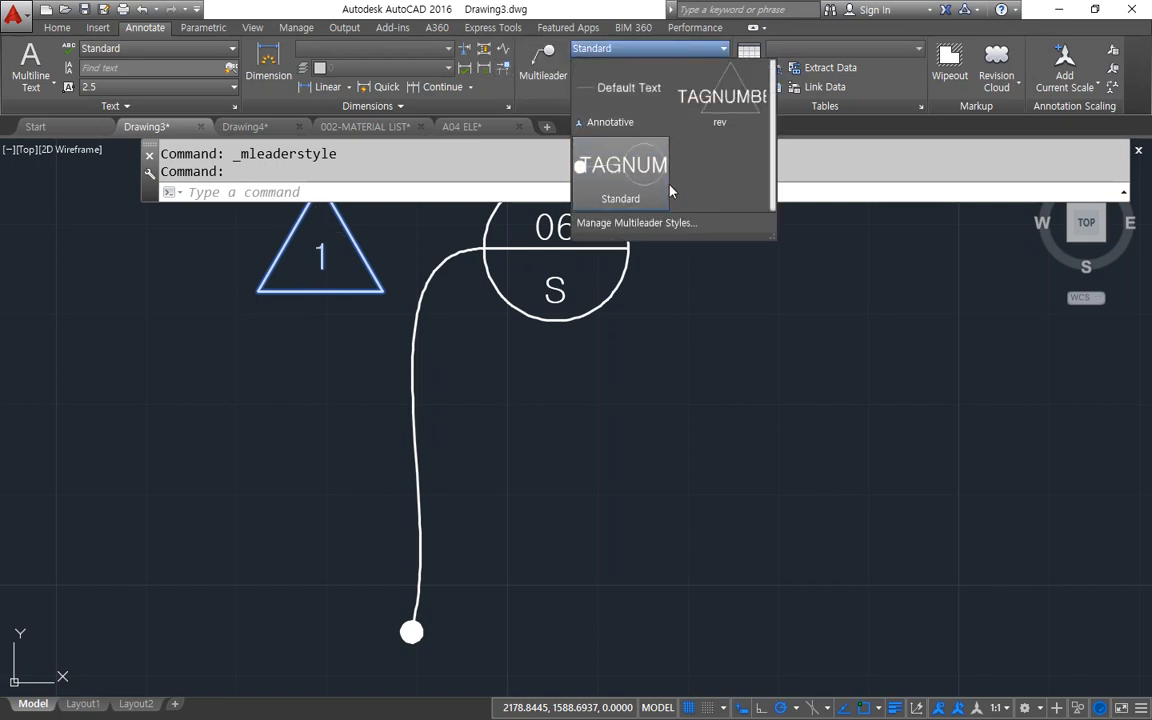
pyautogui.click(717, 100)
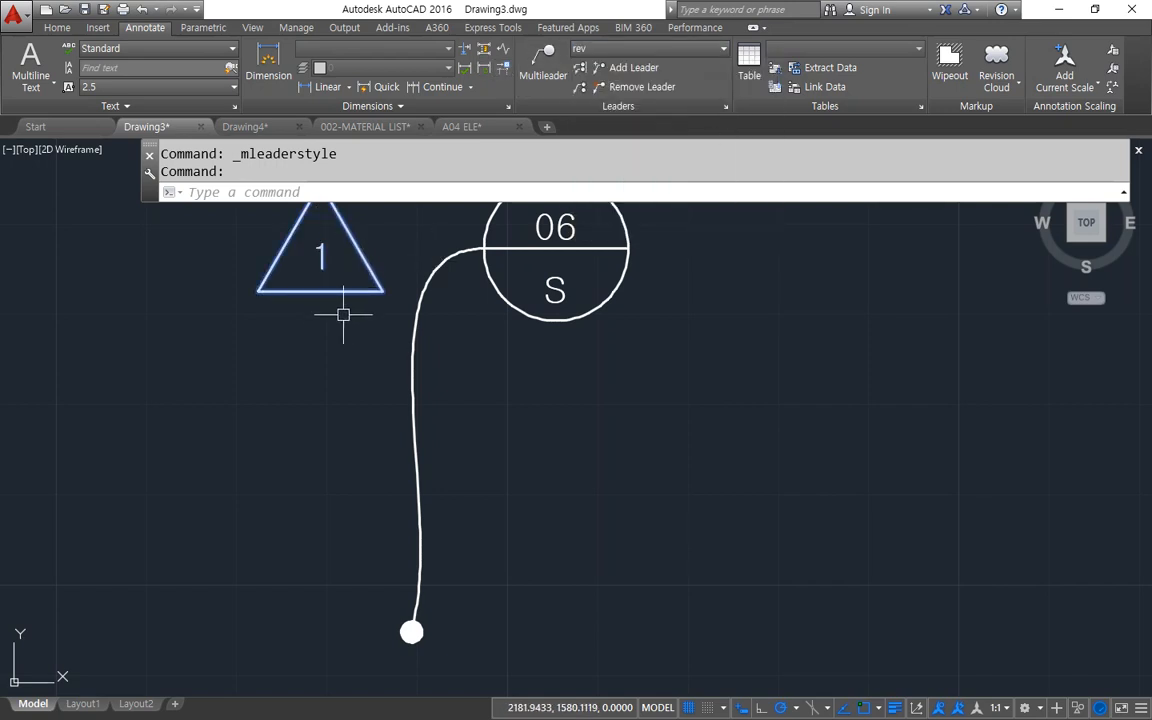
pyautogui.press('Escape')
pyautogui.press('Escape')
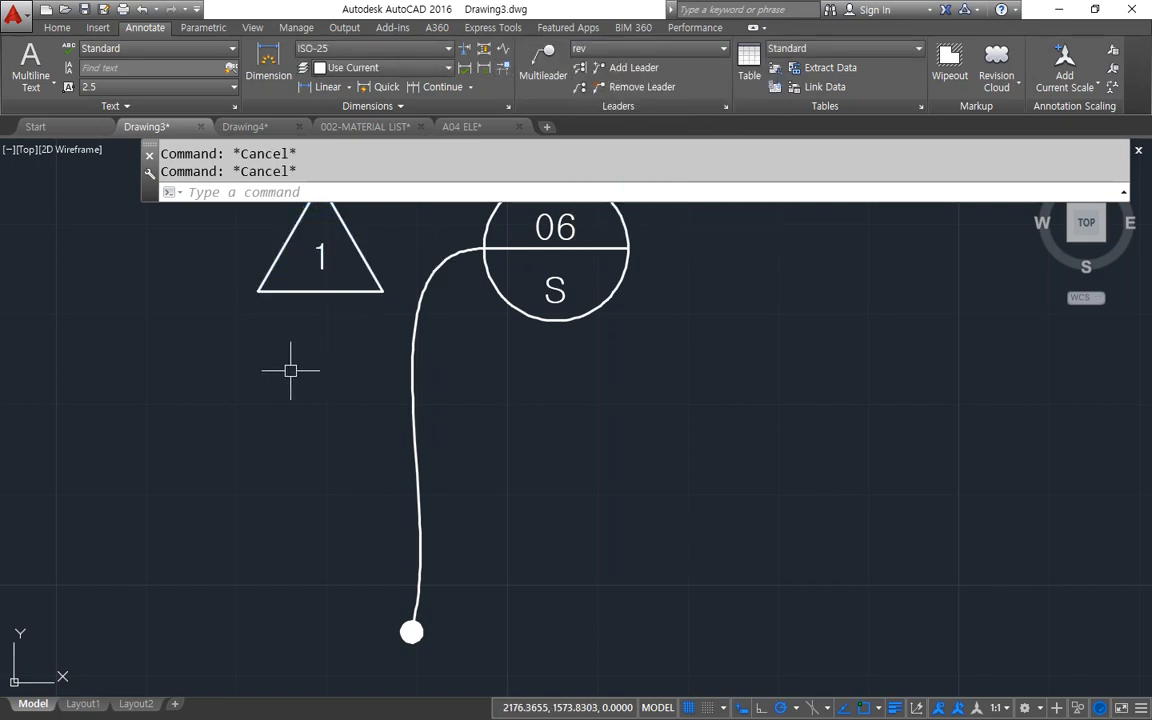
pyautogui.click(312, 312)
pyautogui.click(625, 48)
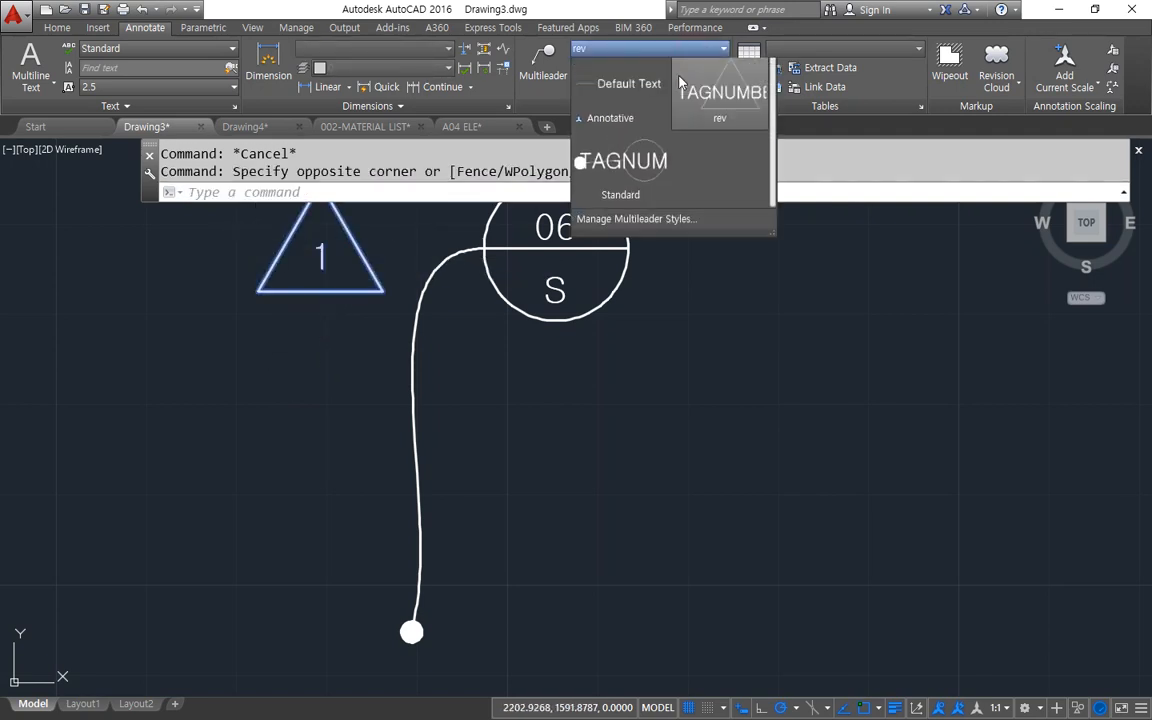
pyautogui.click(700, 106)
pyautogui.press('Escape')
pyautogui.press('Escape')
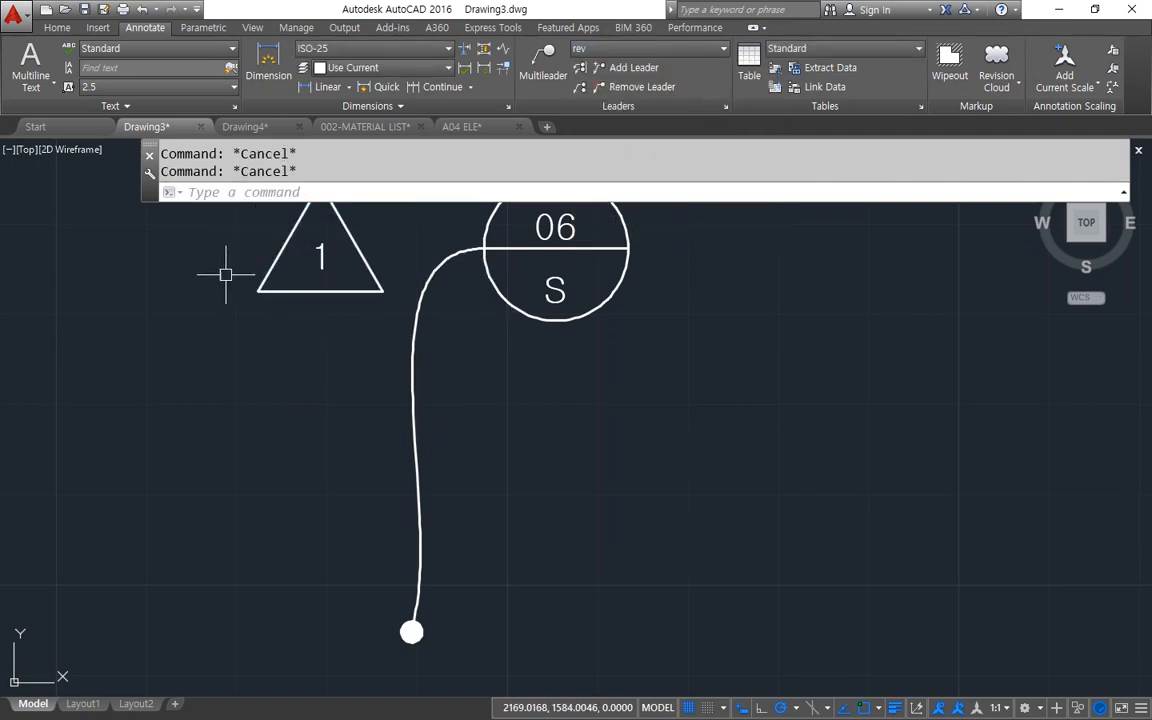
# Set the Standard multileader style's leader type to Straight, save the style and close the style manager.
pyautogui.moveTo(322, 287); pyautogui.dragTo(317, 365, button='middle')
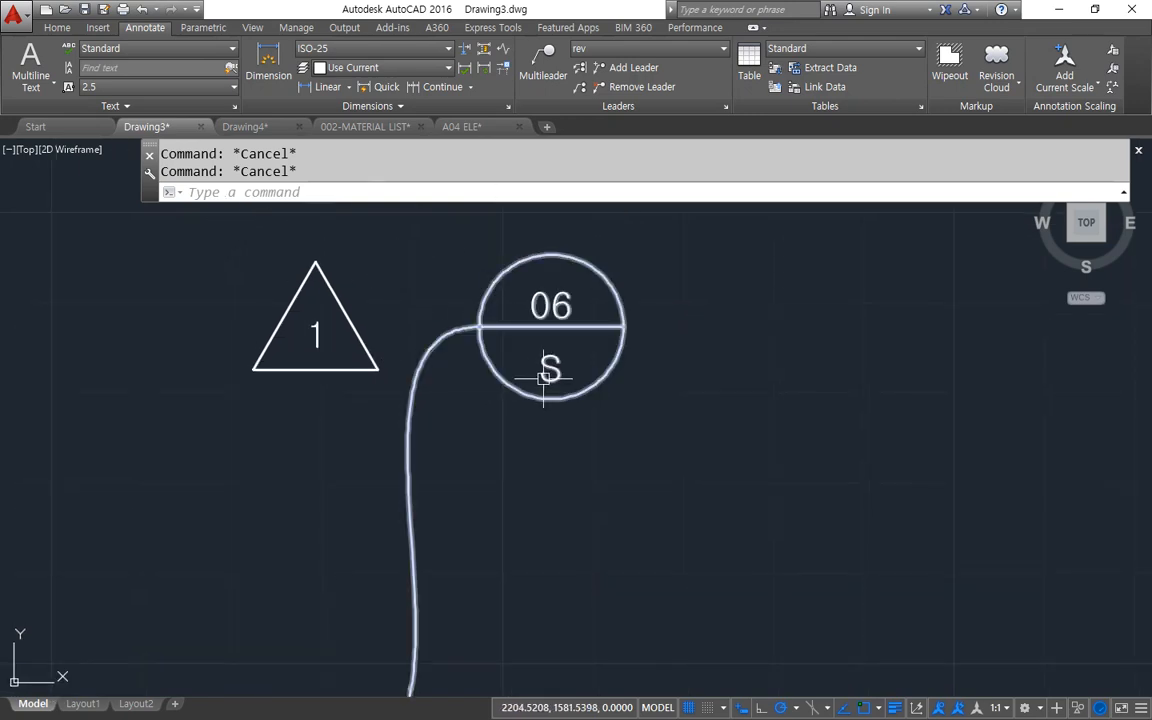
pyautogui.click(726, 106)
pyautogui.click(435, 327)
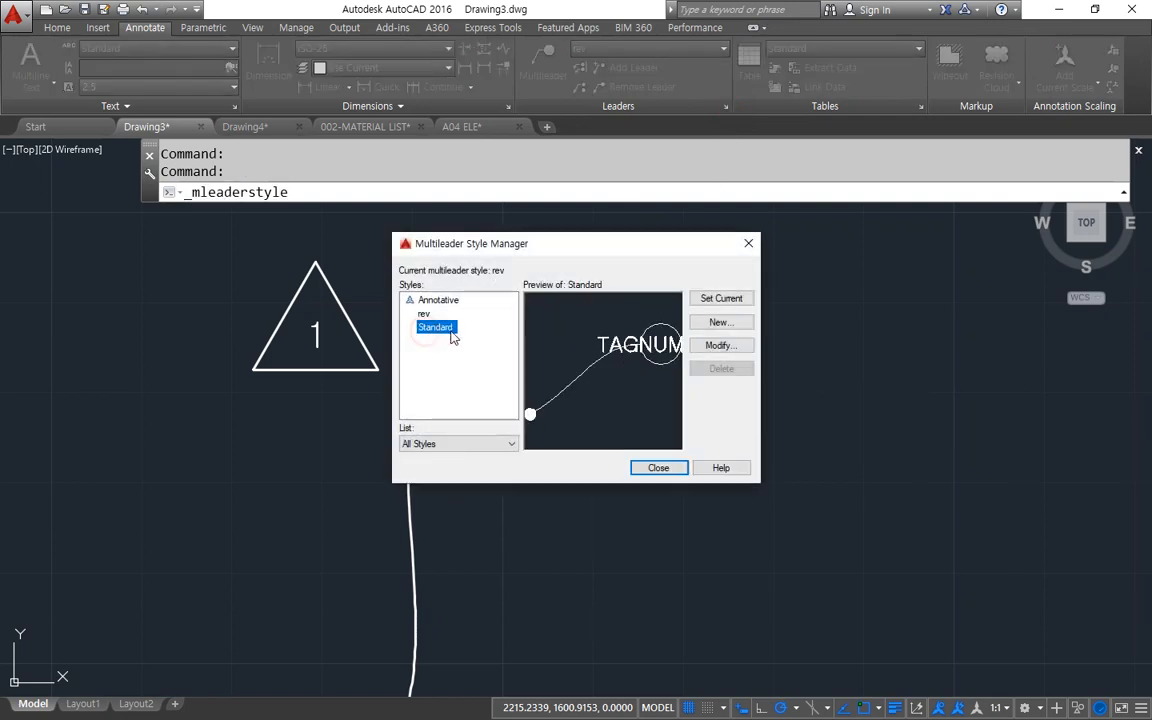
pyautogui.click(697, 346)
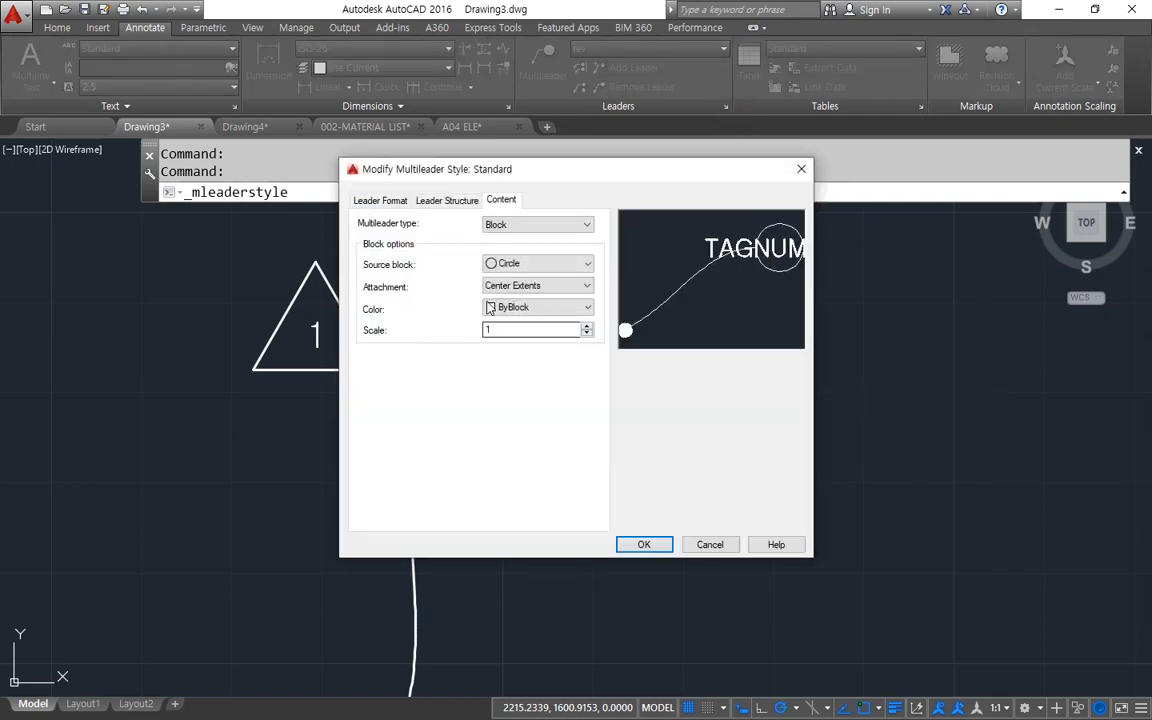
pyautogui.click(372, 200)
pyautogui.click(535, 237)
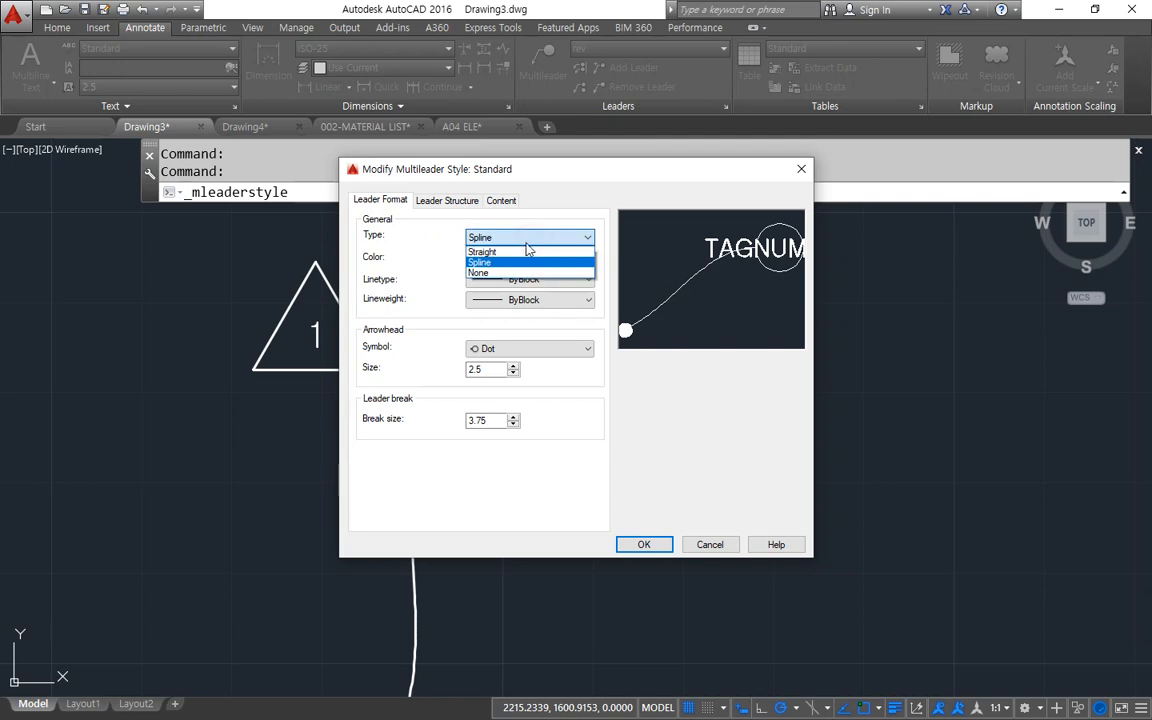
pyautogui.click(523, 250)
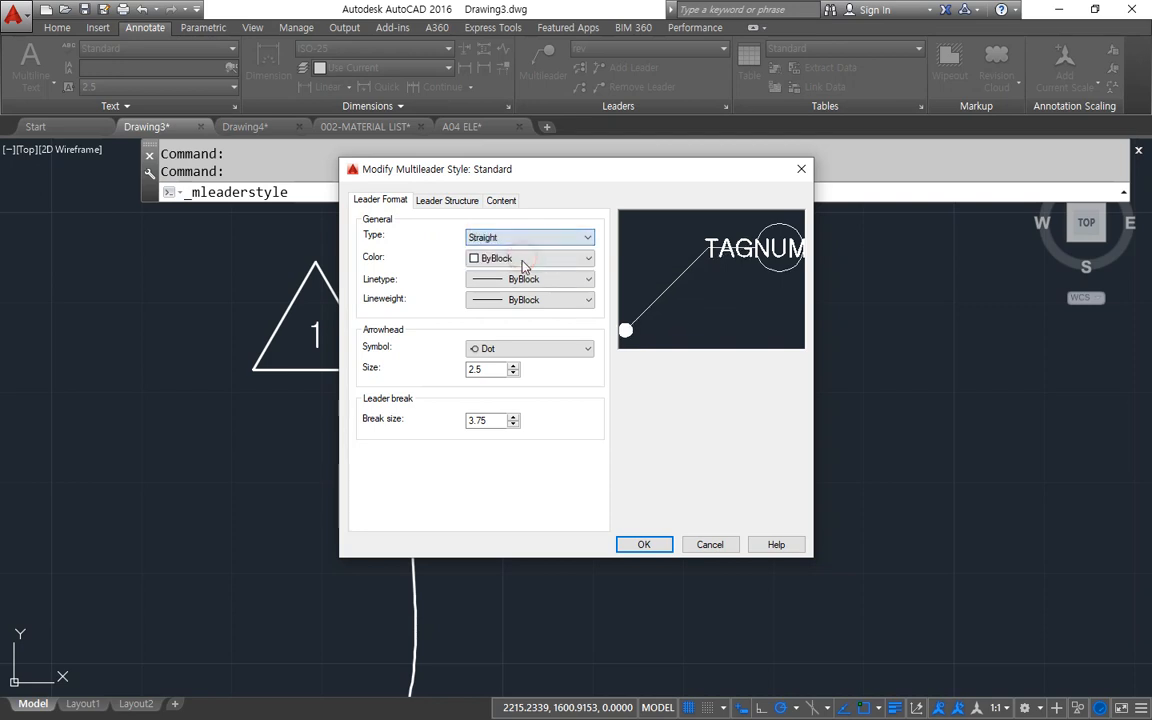
pyautogui.click(490, 201)
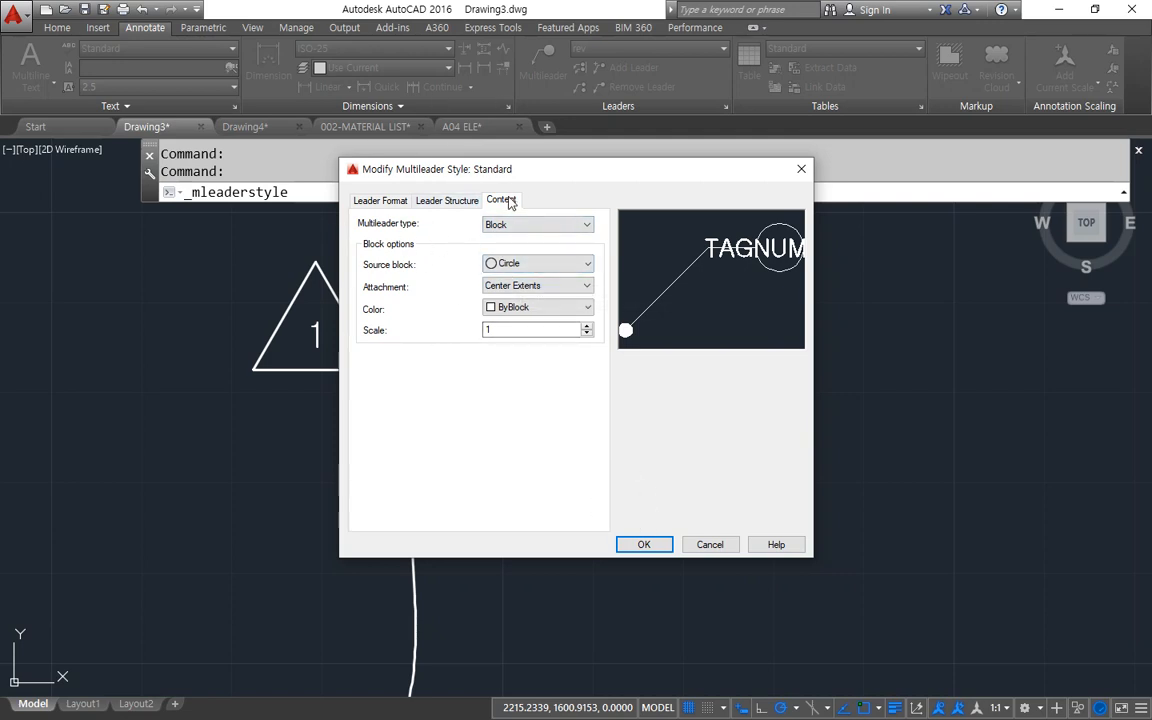
pyautogui.click(646, 544)
pyautogui.click(657, 466)
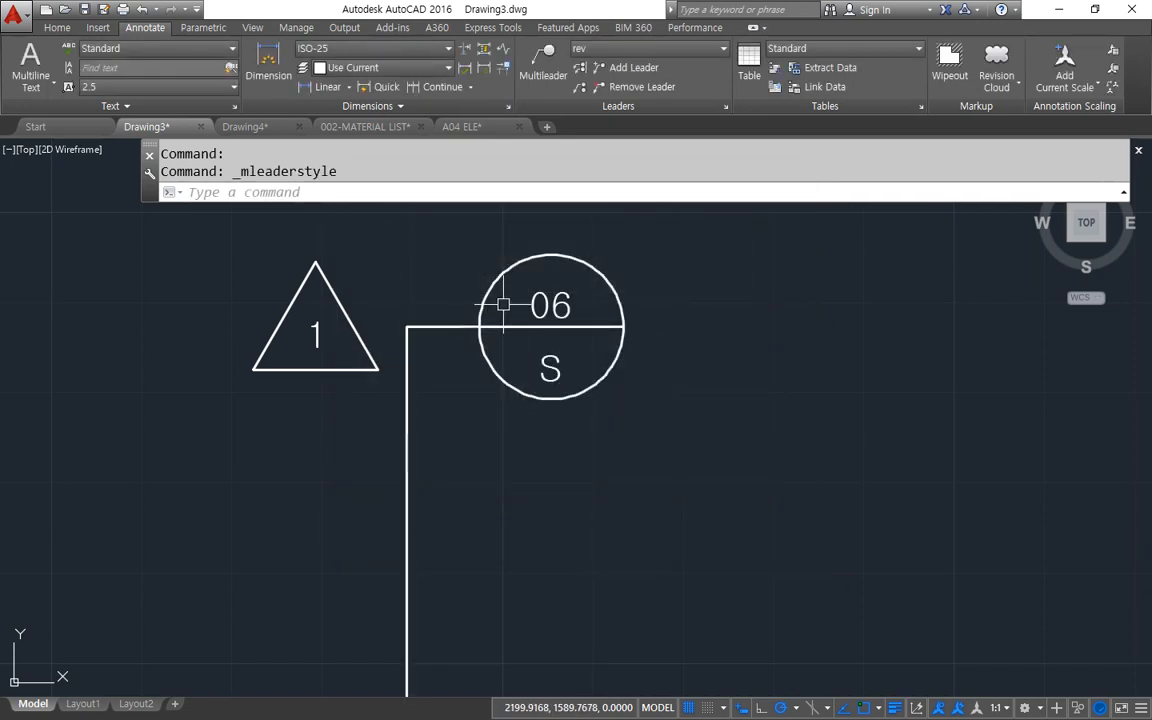
# Make Standard the current multileader style in place of rev.
pyautogui.scroll(-2, 650, 356)
pyautogui.moveTo(658, 357); pyautogui.dragTo(490, 324, button='middle')
pyautogui.click(547, 42)
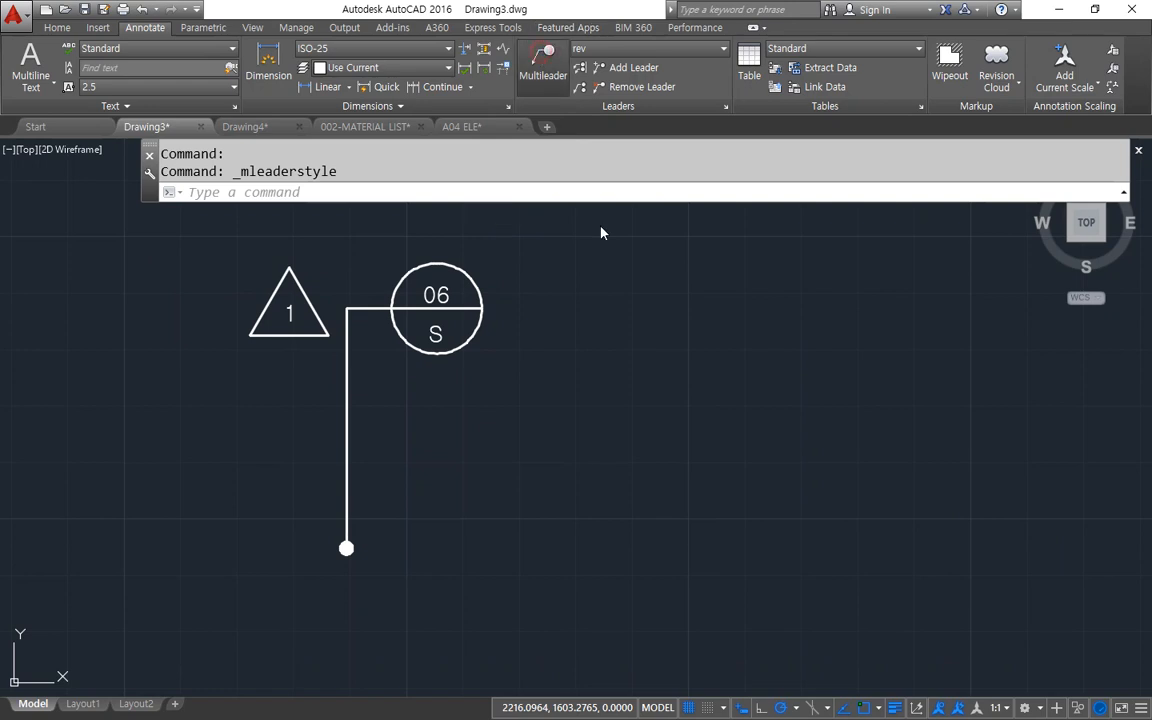
pyautogui.click(640, 48)
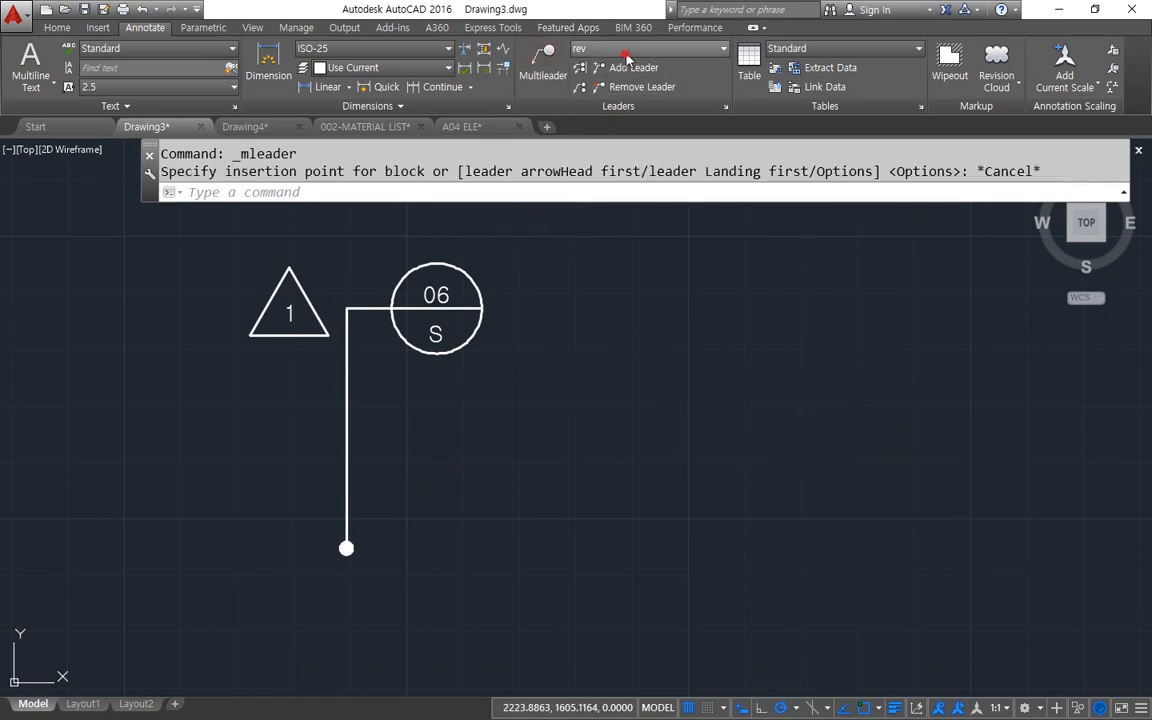
pyautogui.click(628, 170)
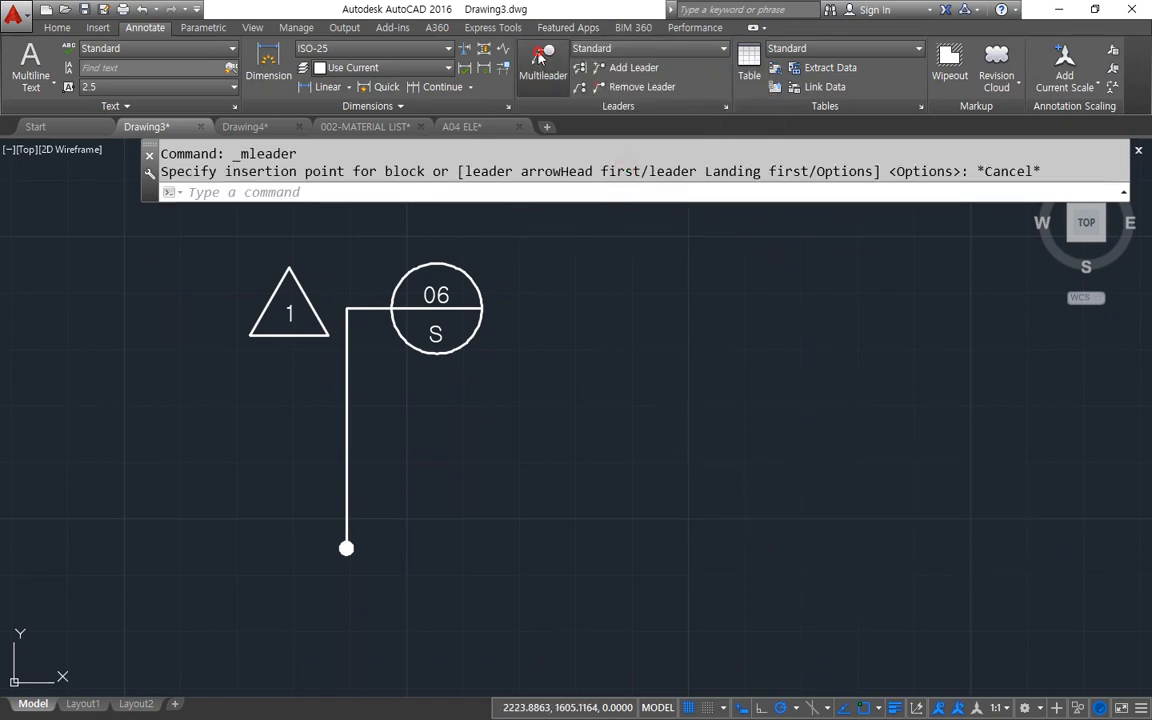
# Place a circle tag multileader arrowhead first, with a sloping leader beside the detail callout and tag number 1.
pyautogui.click(547, 55)
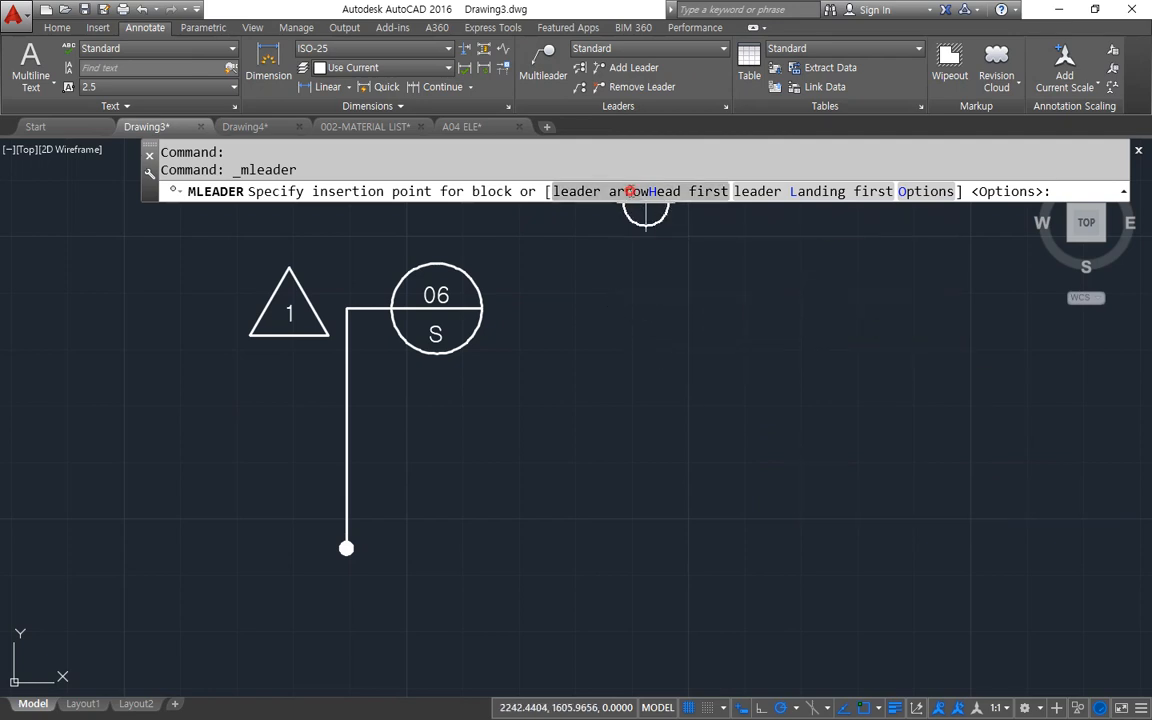
pyautogui.click(643, 191)
pyautogui.click(810, 532)
pyautogui.click(658, 312)
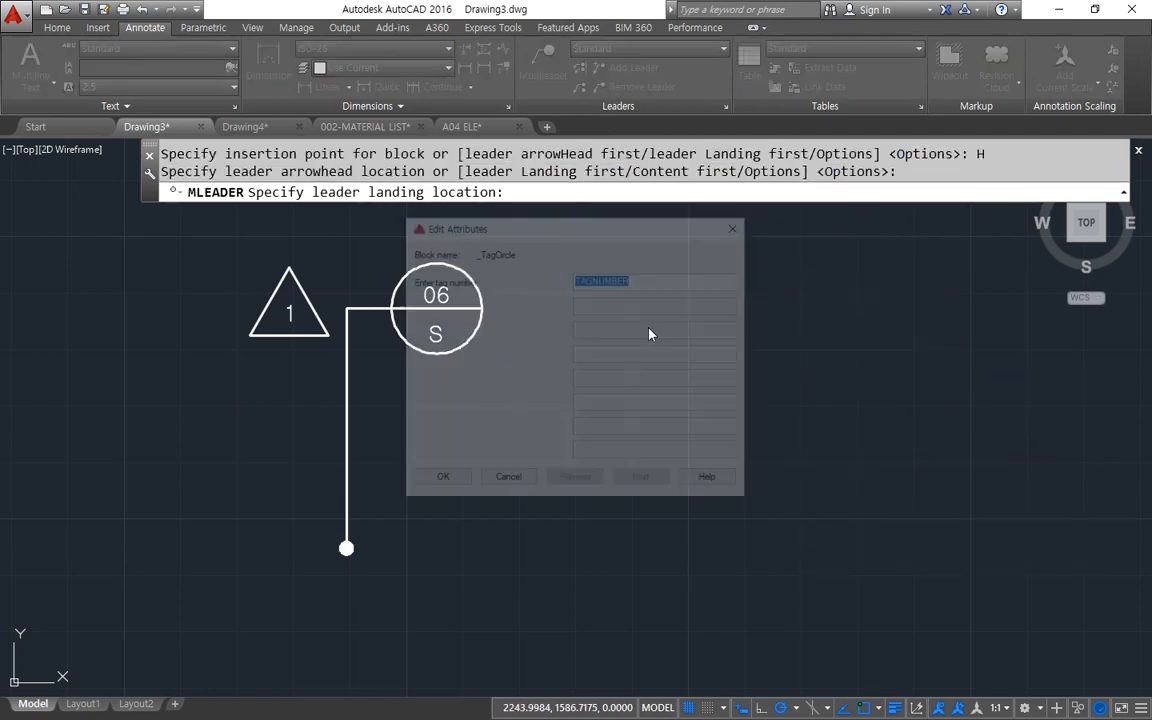
pyautogui.write('1')
pyautogui.click(438, 480)
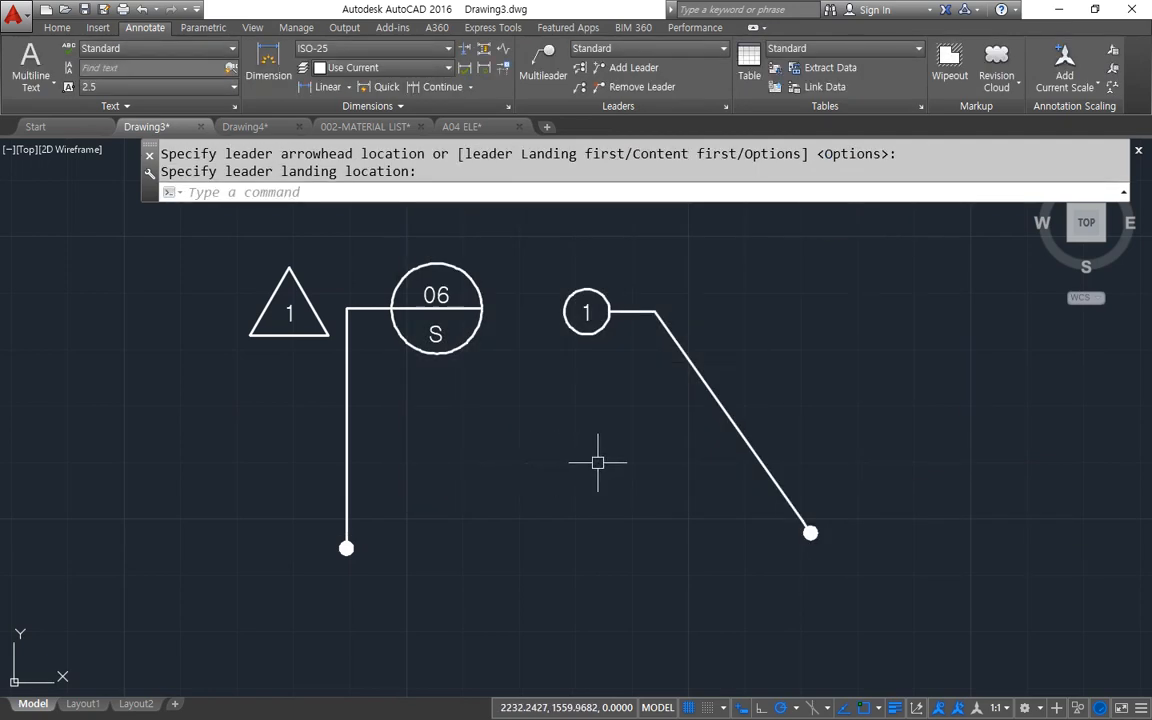
# Place a circle tag multileader below tag 1, arrowhead first with a sloping leader, and give it tag number 3.
pyautogui.click(555, 70)
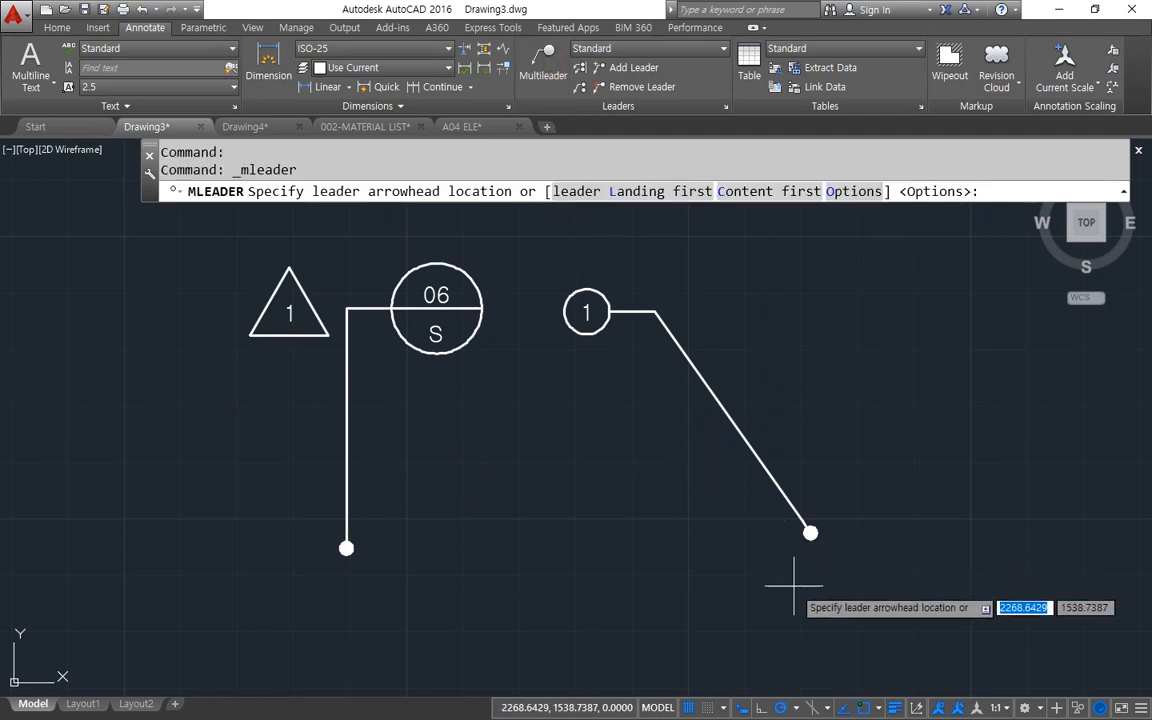
pyautogui.click(823, 610)
pyautogui.click(660, 505)
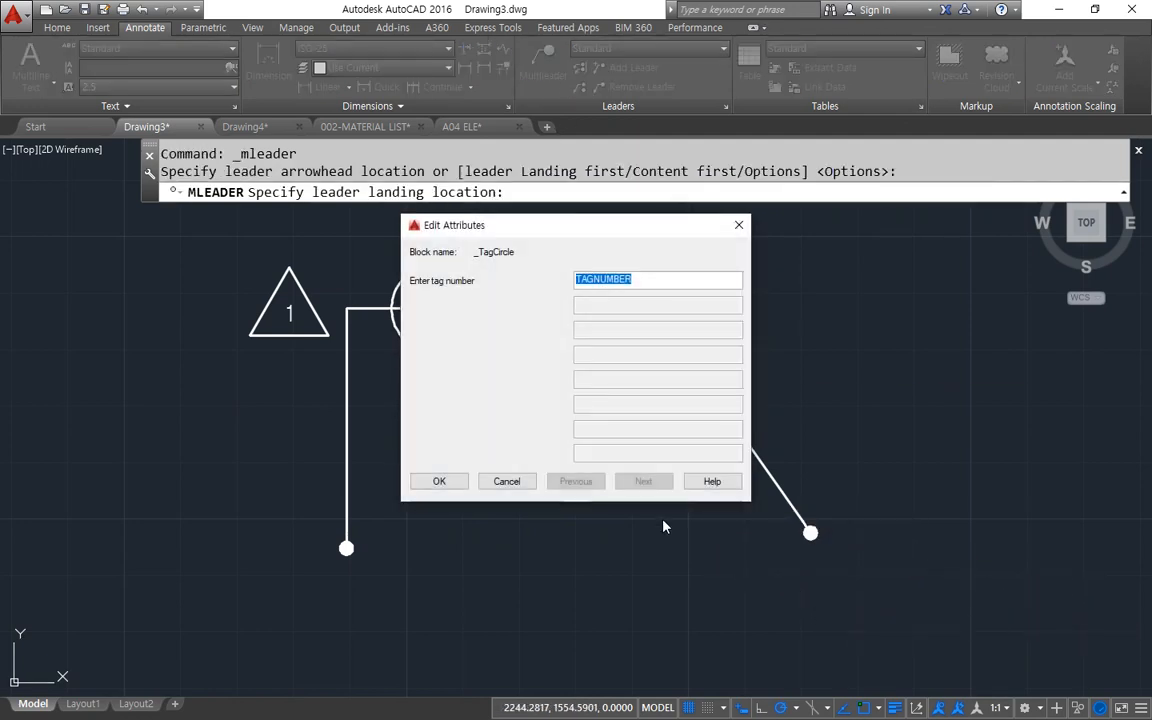
pyautogui.write('3')
pyautogui.click(438, 480)
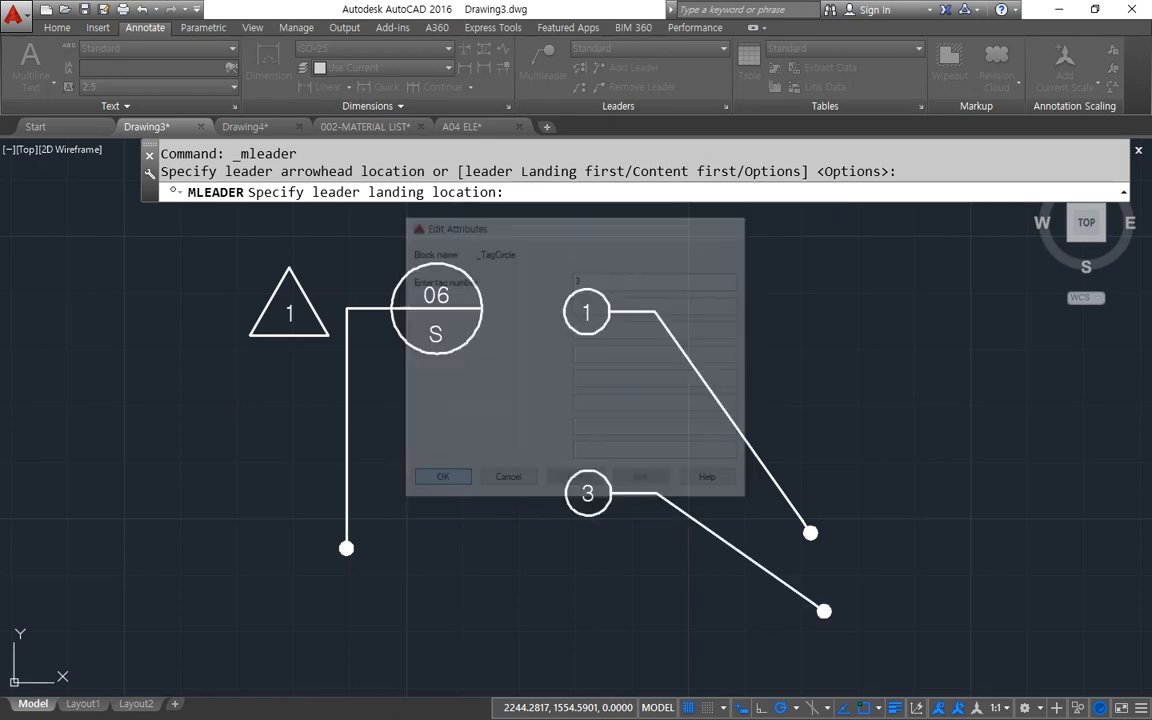
# Place another circle tag multileader above tag 1, arrowhead first with a sloping leader, and give it tag number 2.
pyautogui.press('Return')
pyautogui.click(821, 385)
pyautogui.click(630, 232)
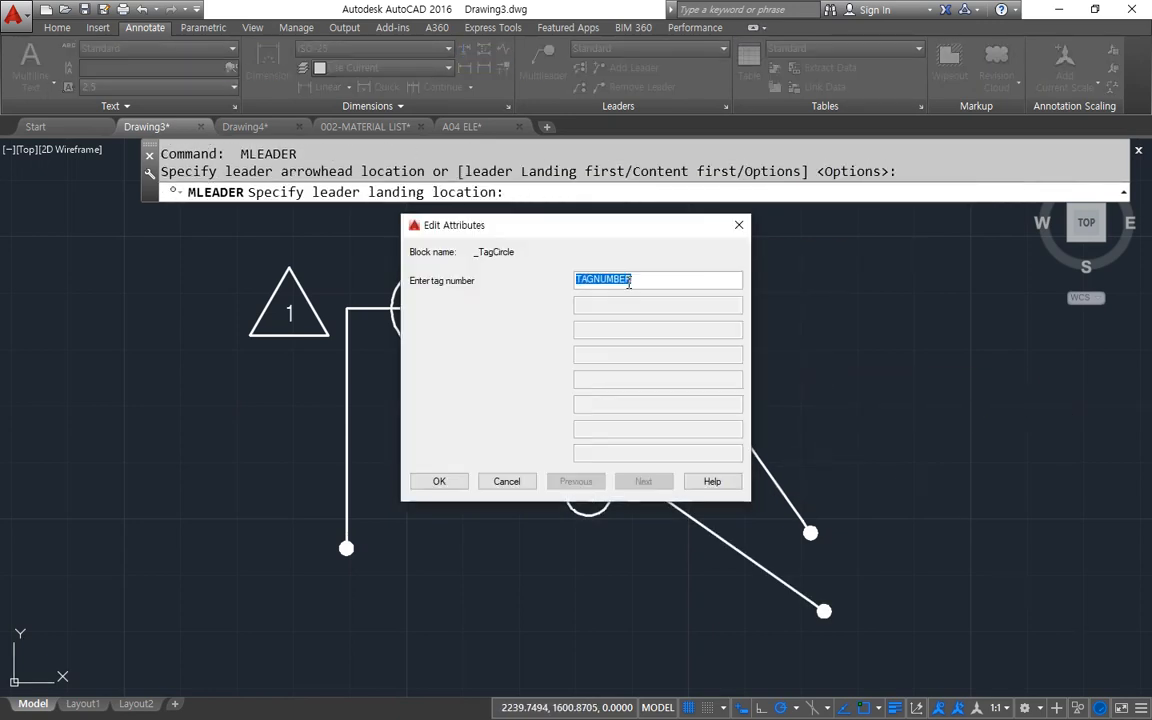
pyautogui.write('2')
pyautogui.click(441, 482)
pyautogui.moveTo(545, 352); pyautogui.dragTo(527, 375, button='middle')
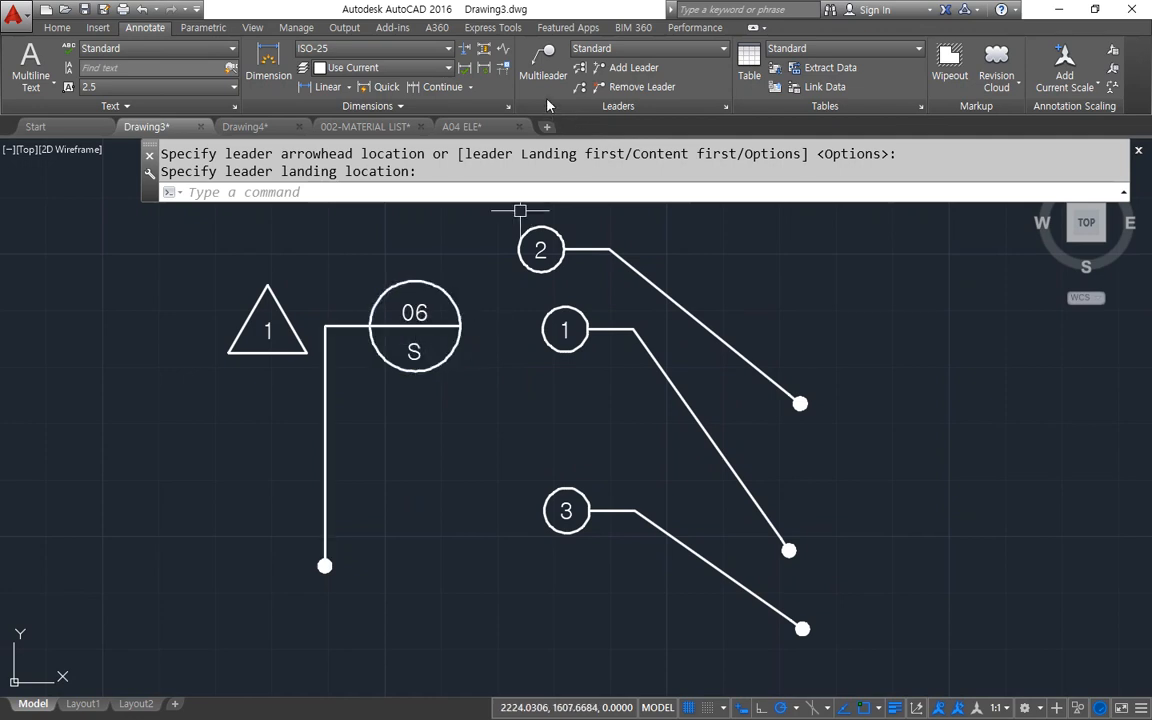
# Try collecting the three circle tag multileaders into a horizontal row above the detail callout, and undo the collection.
pyautogui.click(580, 90)
pyautogui.click(583, 222)
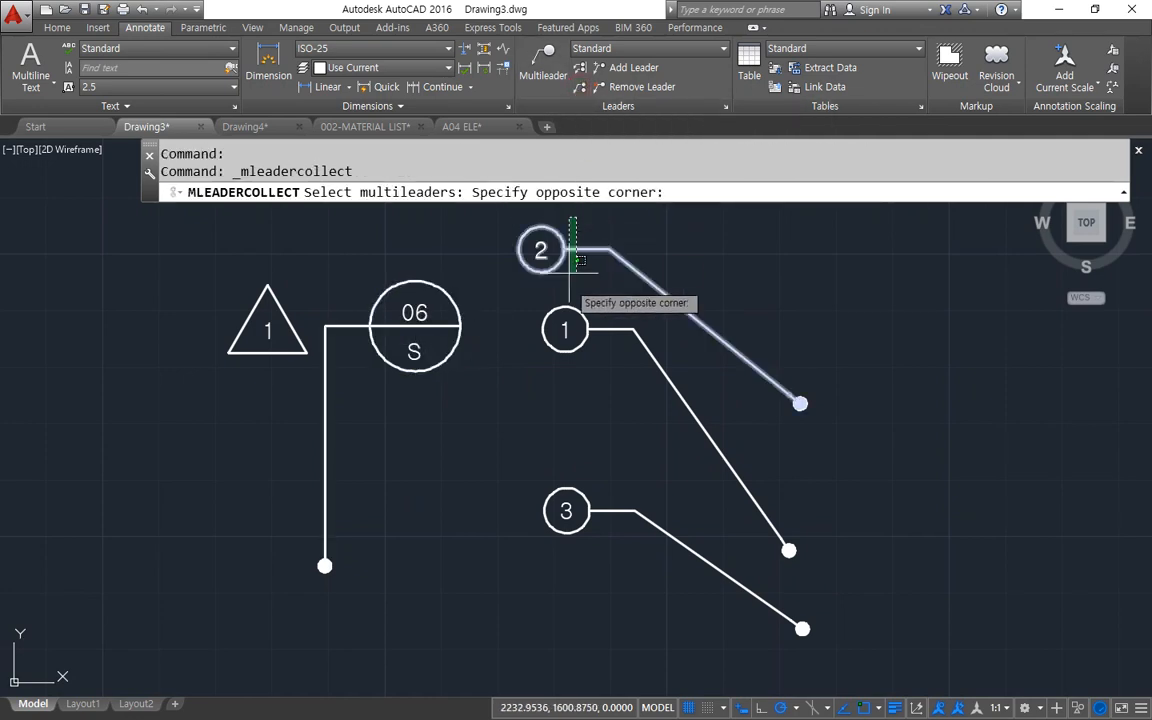
pyautogui.click(540, 582)
pyautogui.press('Return')
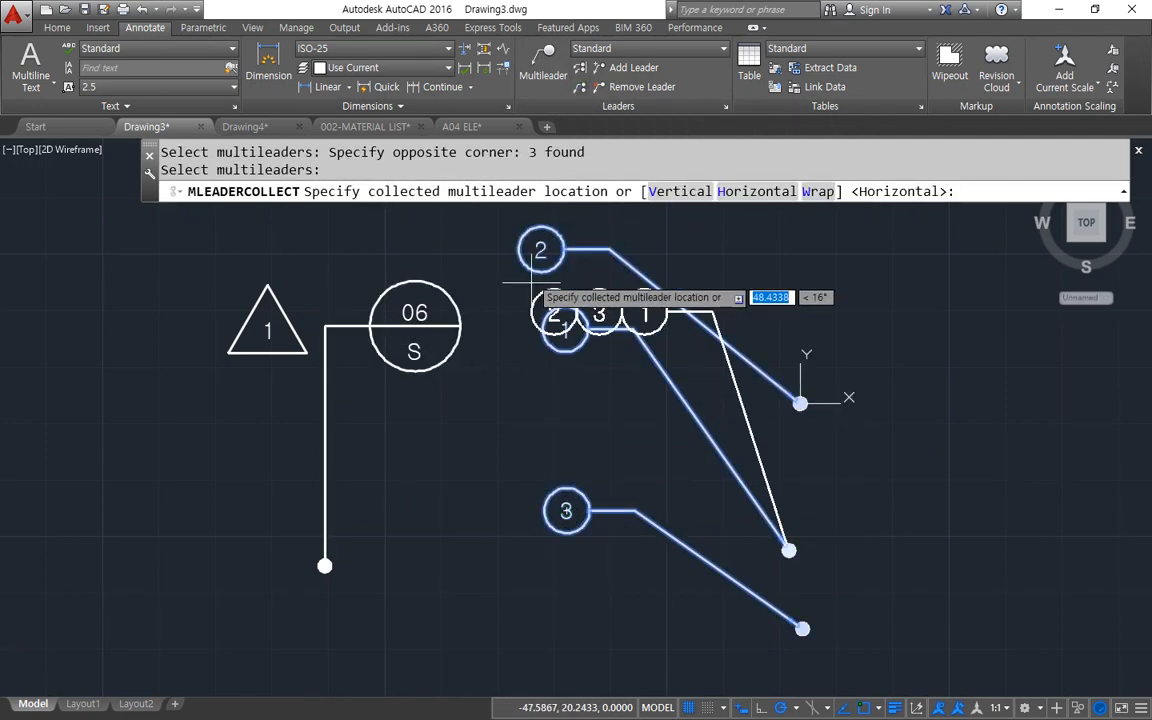
pyautogui.click(395, 229)
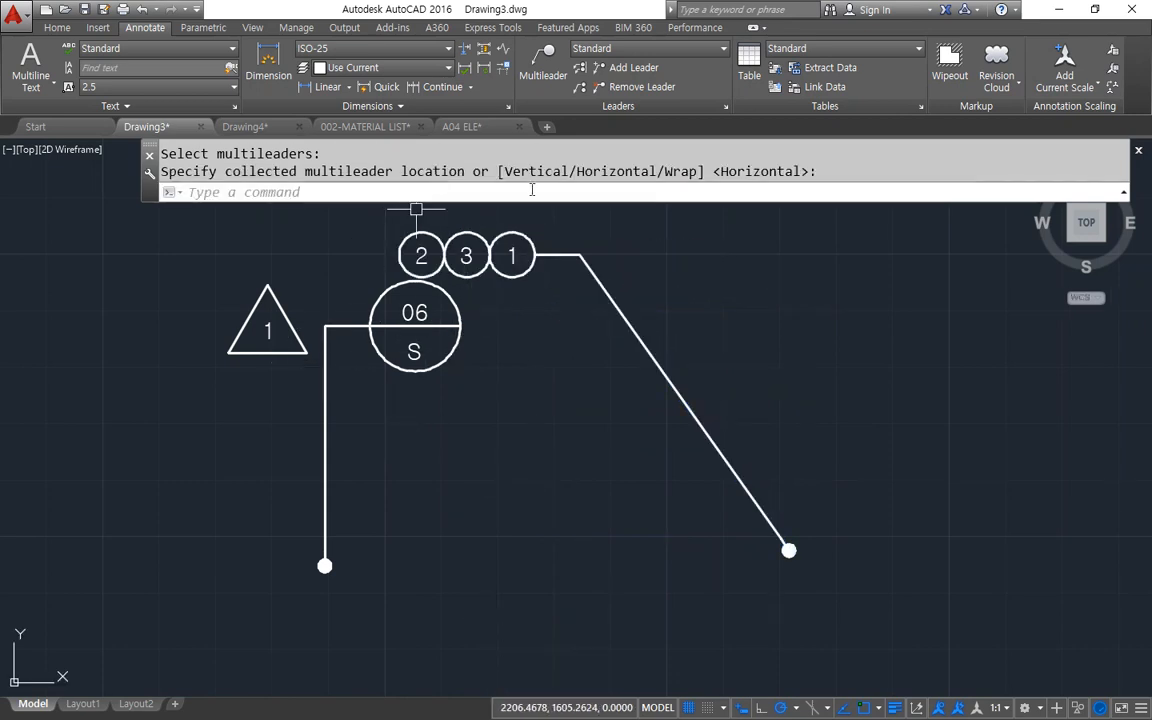
pyautogui.hotkey('ctrl', 'z')
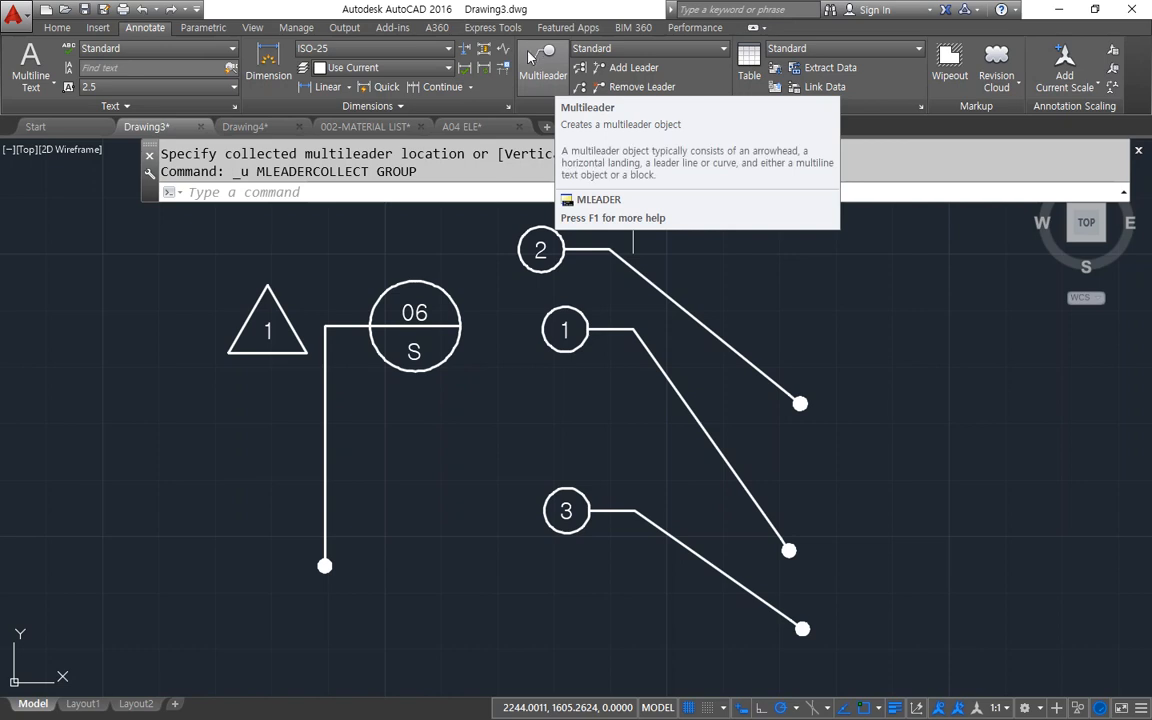
# Collect circle tags 1, 2 and 3 into one horizontal row to the right of their original positions.
pyautogui.click(585, 90)
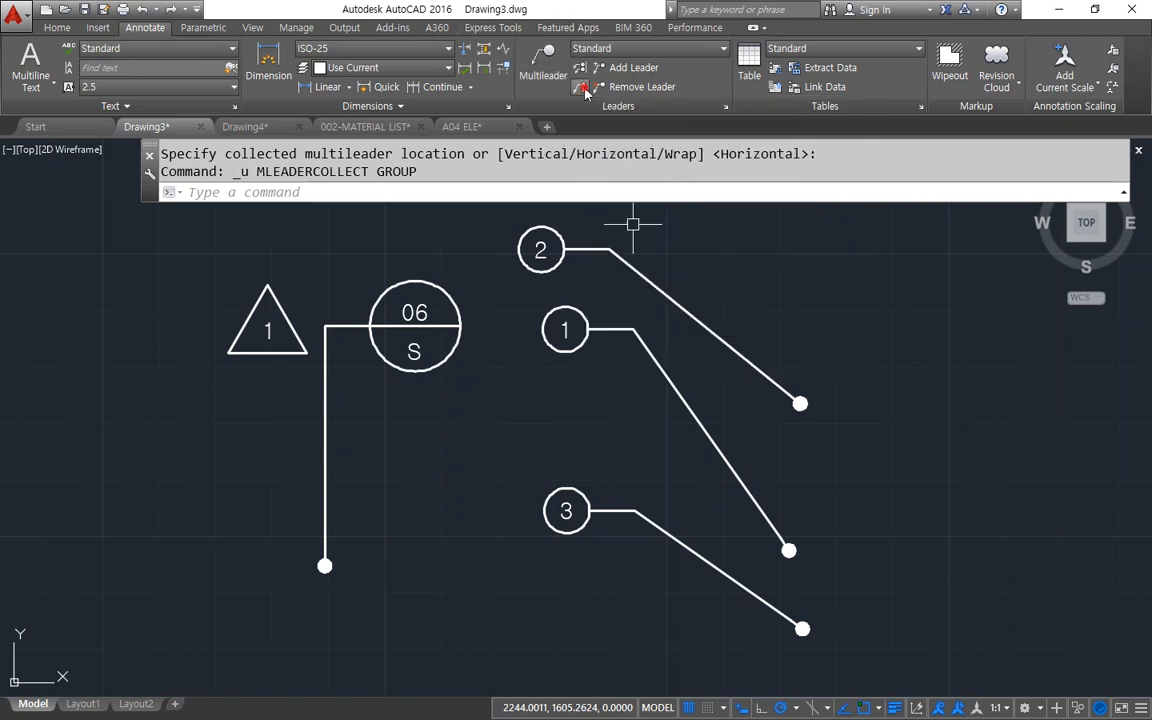
pyautogui.click(623, 209)
pyautogui.click(558, 540)
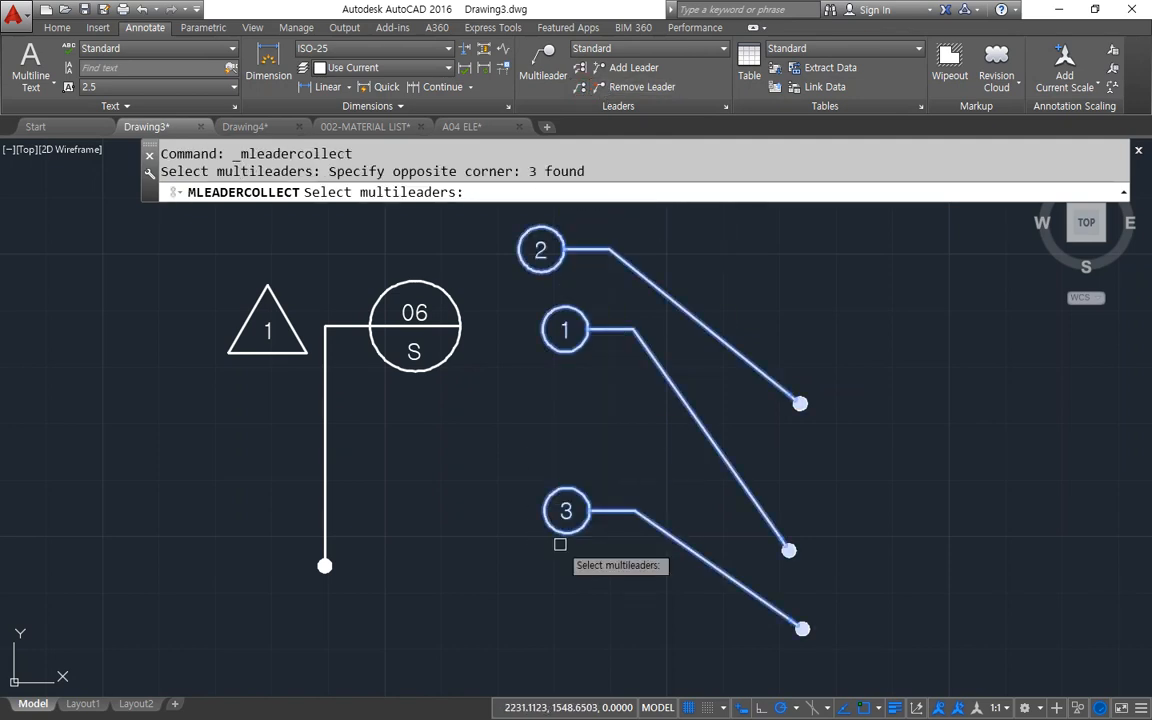
pyautogui.press('Return')
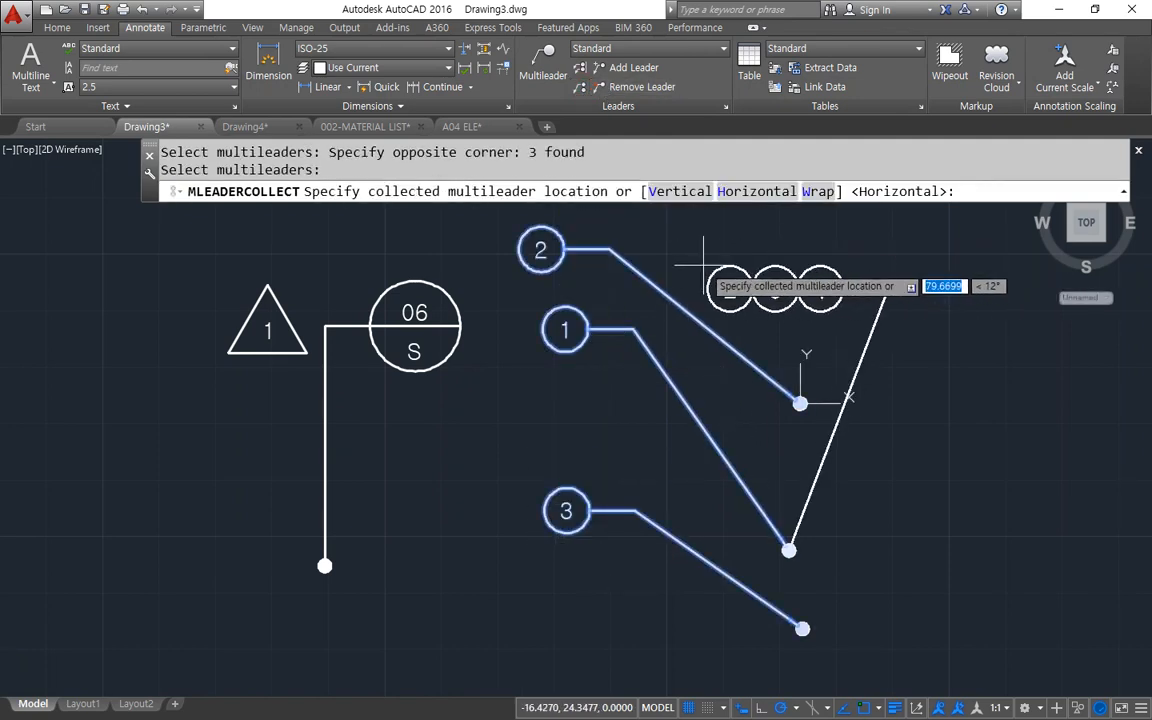
pyautogui.click(745, 268)
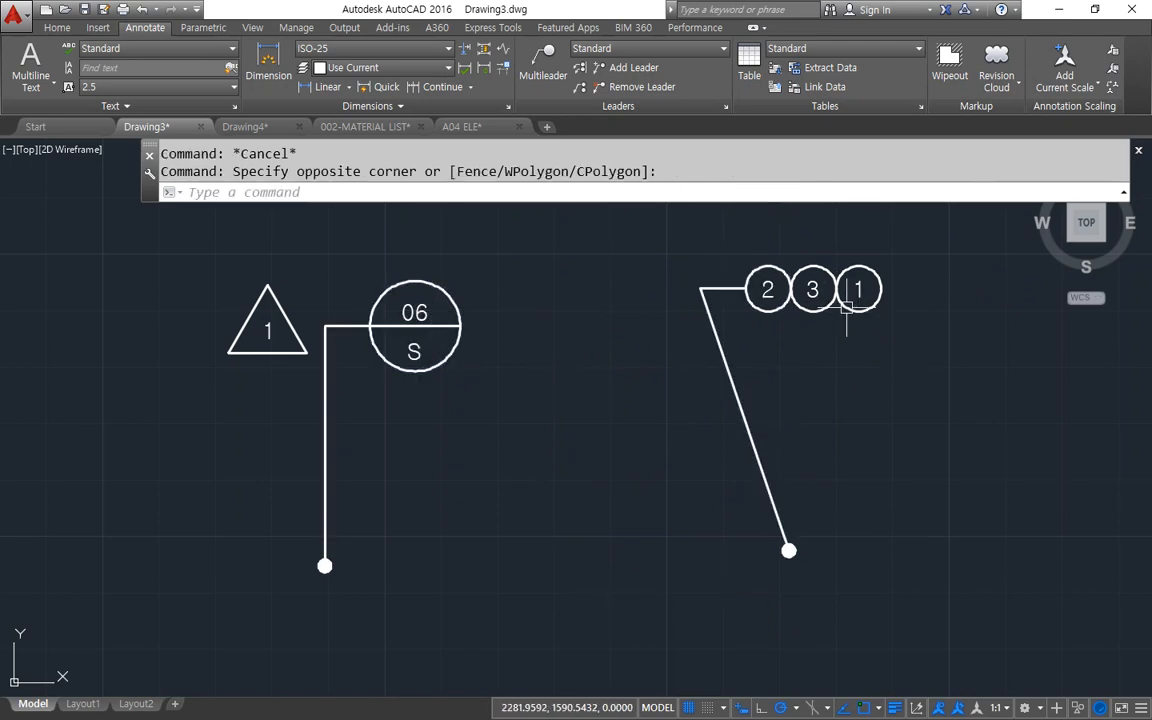
# Add a leader to tag 3 in the collected row, with its arrowhead below and to the right.
pyautogui.click(600, 67)
pyautogui.click(828, 311)
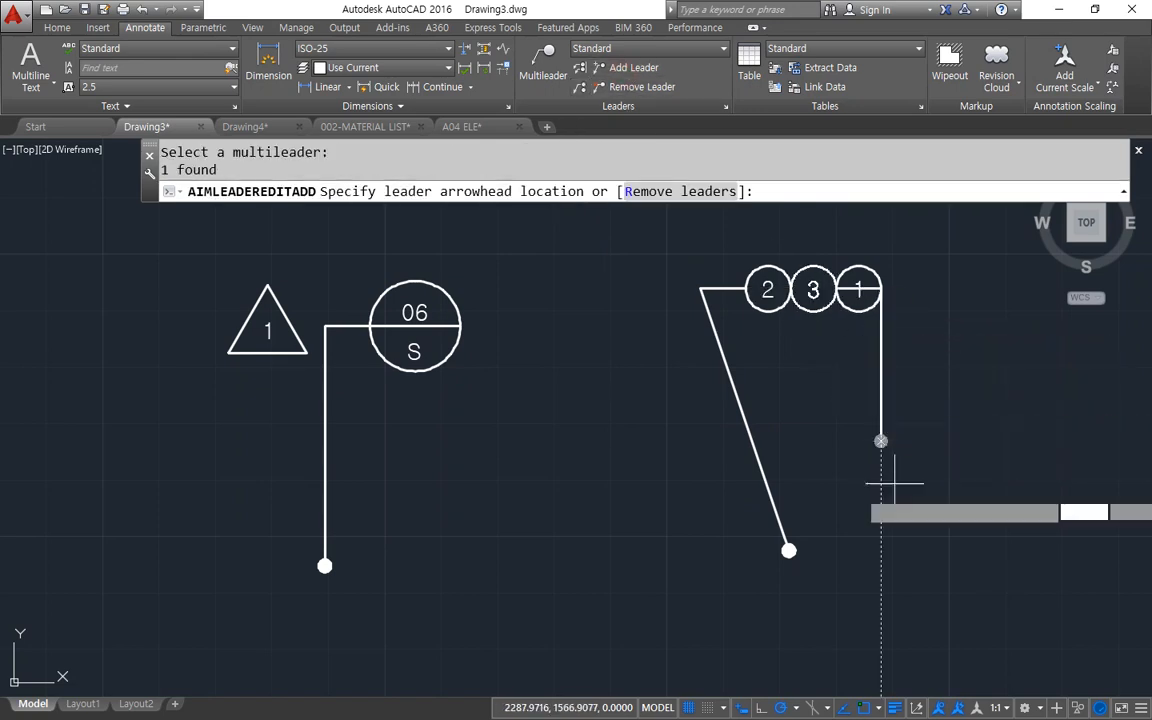
pyautogui.click(978, 536)
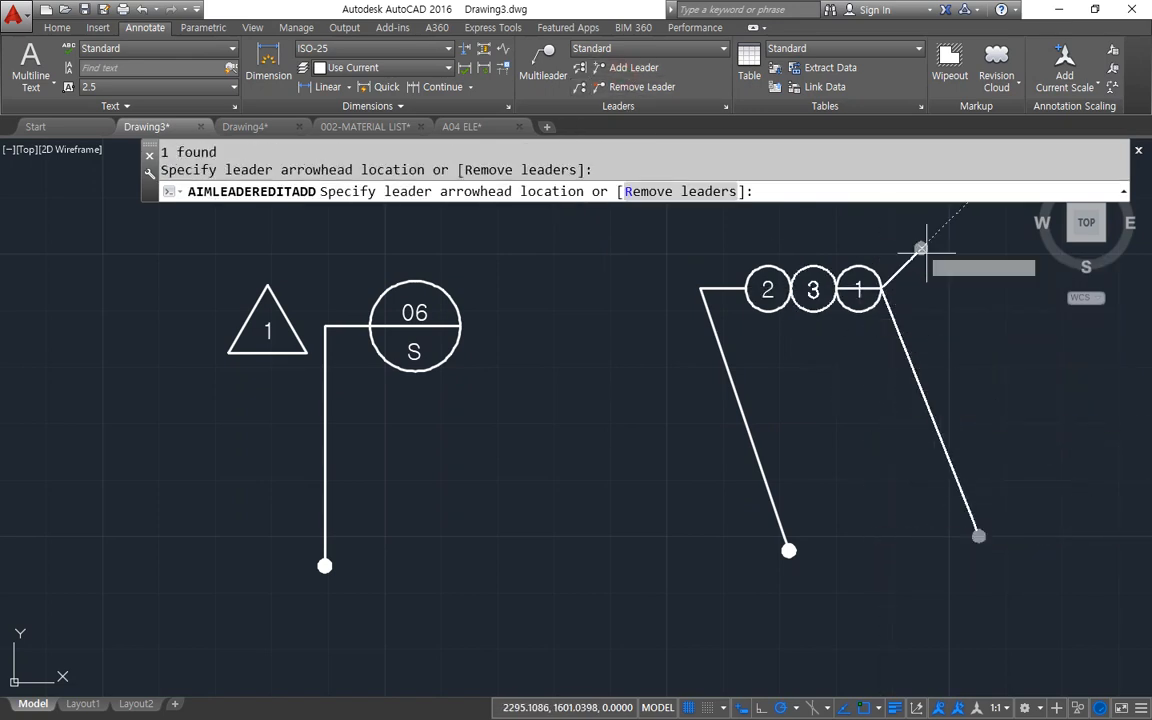
pyautogui.press('Return')
pyautogui.press('Return')
# Add a leader to tag 1 in the collected row, with its arrowhead above and to the right.
pyautogui.click(876, 264)
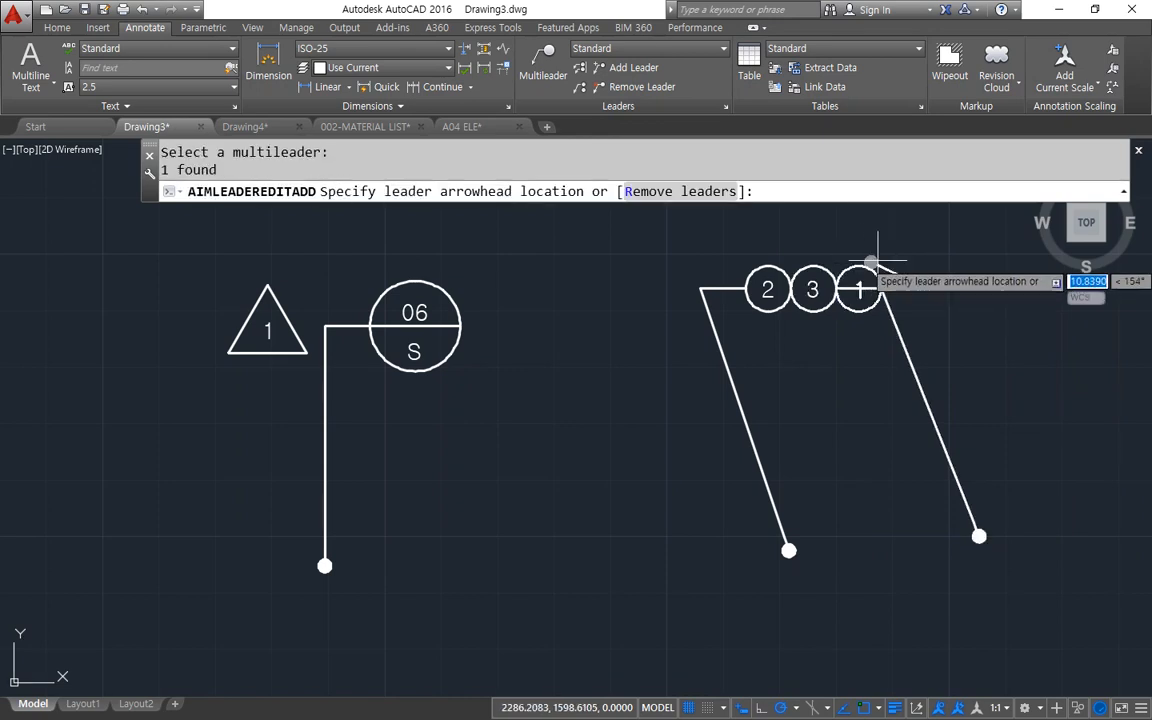
pyautogui.click(946, 234)
pyautogui.press('Return')
# Stretch tag 3 out of the collected row by its landing grip, placing it below the other tags.
pyautogui.click(821, 312)
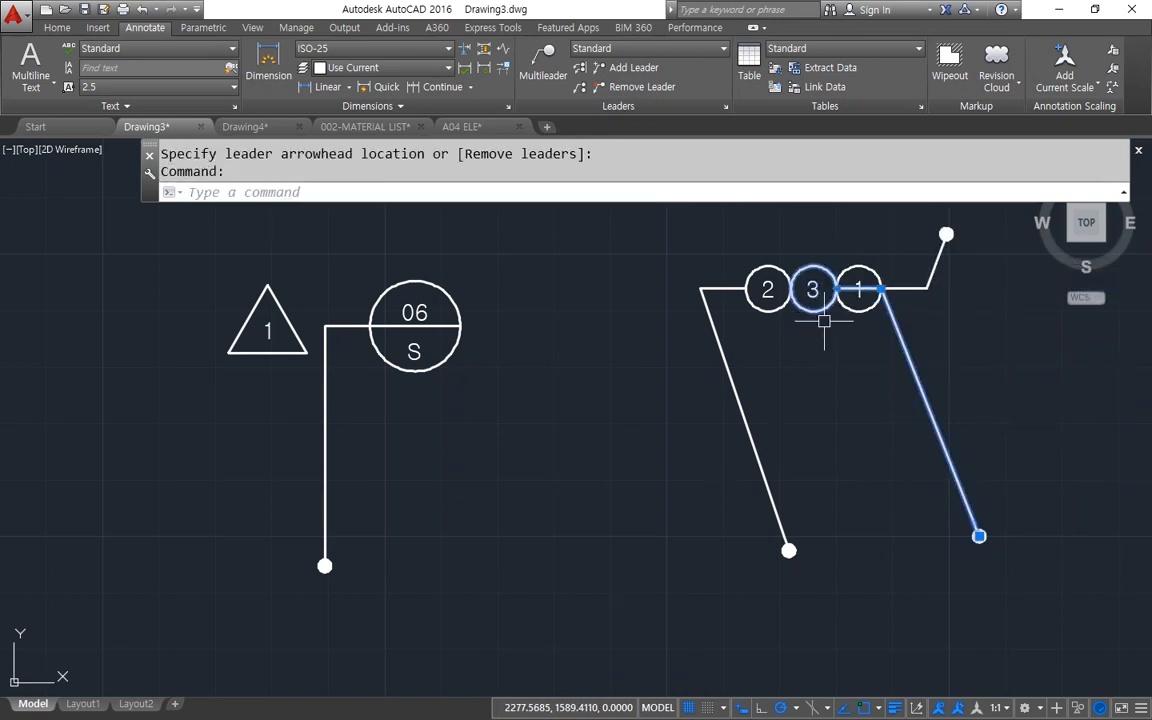
pyautogui.click(881, 289)
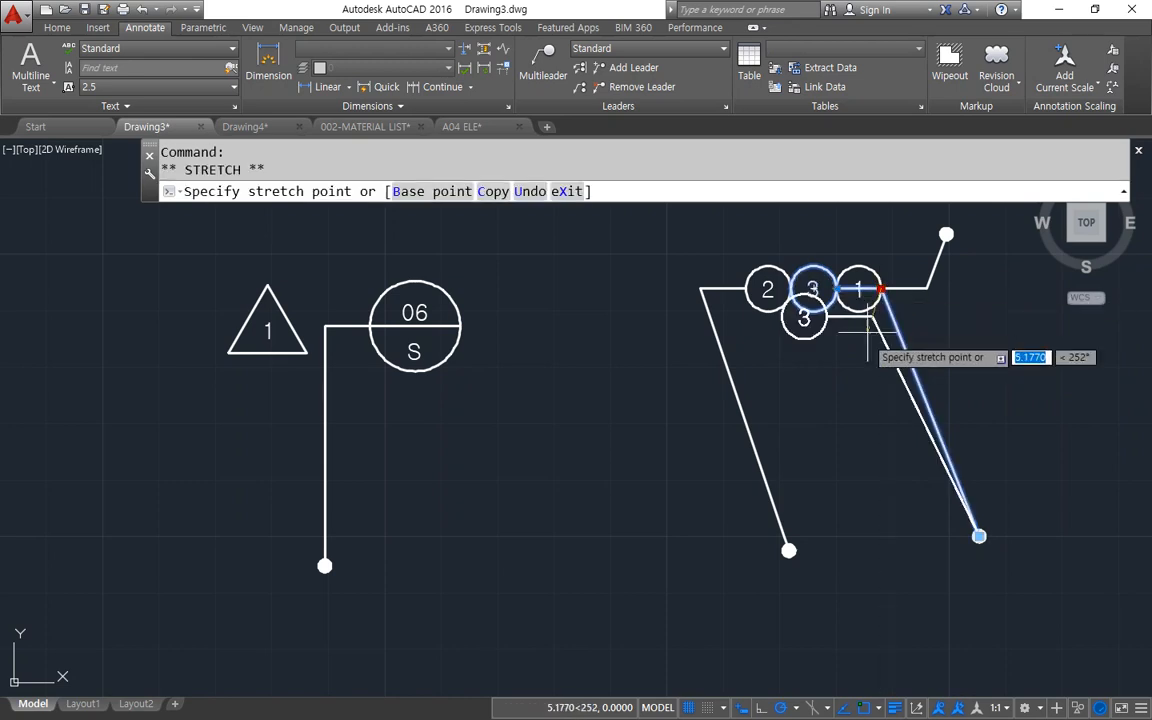
pyautogui.click(862, 375)
# Stretch tag 1 by its landing grip up to its arrowhead's level above tag 2, and clear the selection.
pyautogui.click(927, 268)
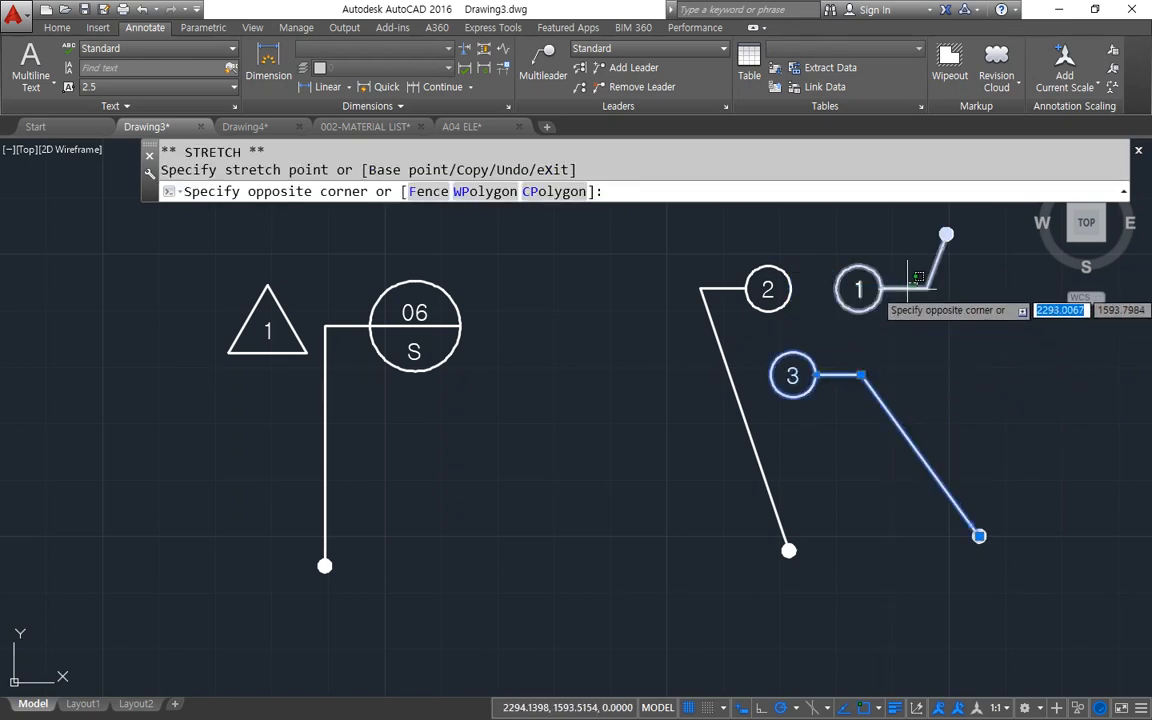
pyautogui.click(929, 303)
pyautogui.click(927, 289)
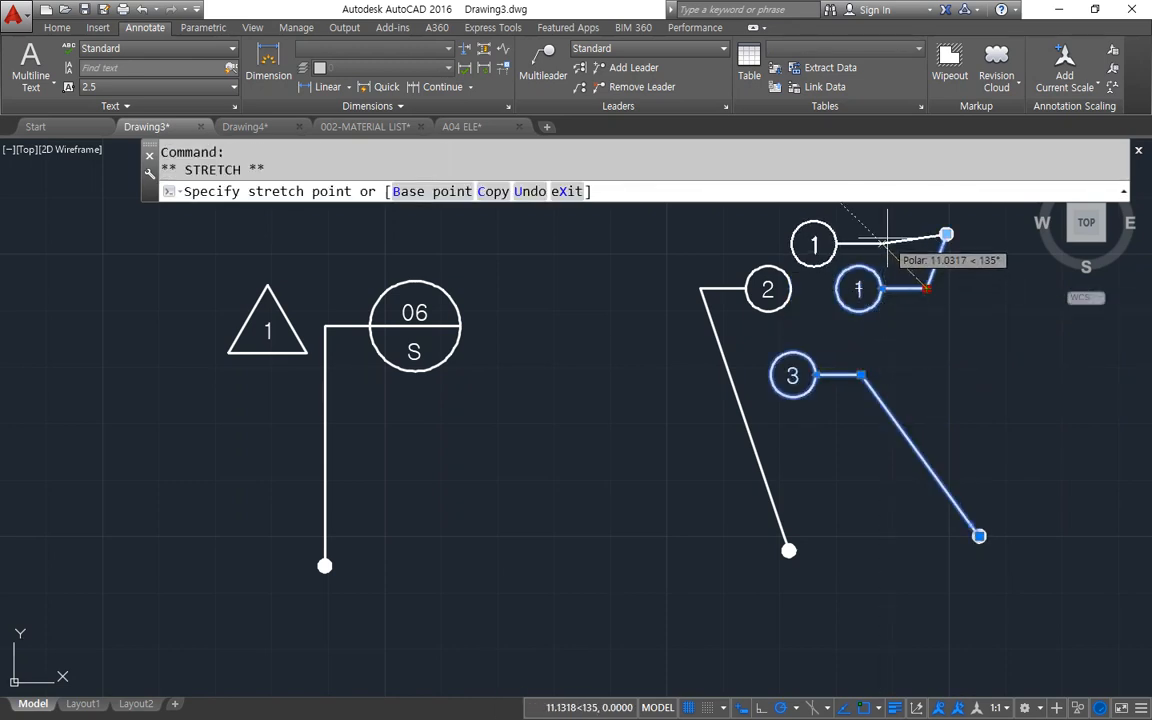
pyautogui.click(944, 236)
pyautogui.press('Escape')
pyautogui.moveTo(753, 404); pyautogui.dragTo(663, 424, button='middle')
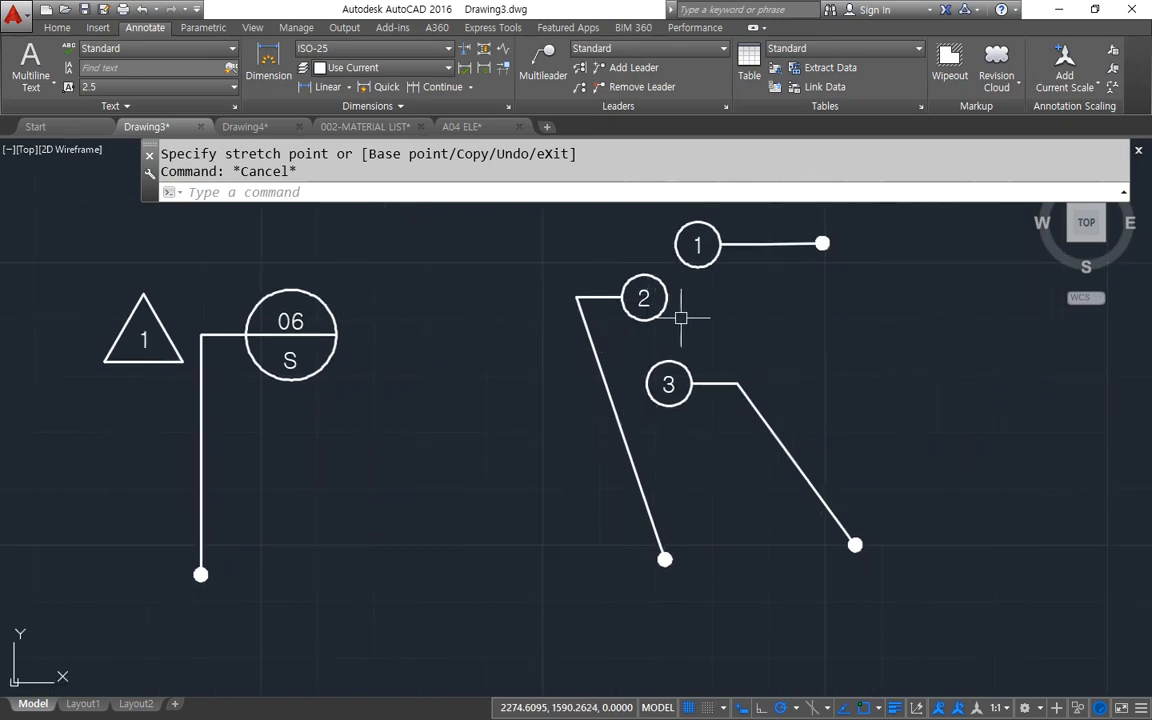
# Examine the Suppress options for dimension and extension lines in the ISO-25 dimension style, and close it without changes.
pyautogui.click(508, 107)
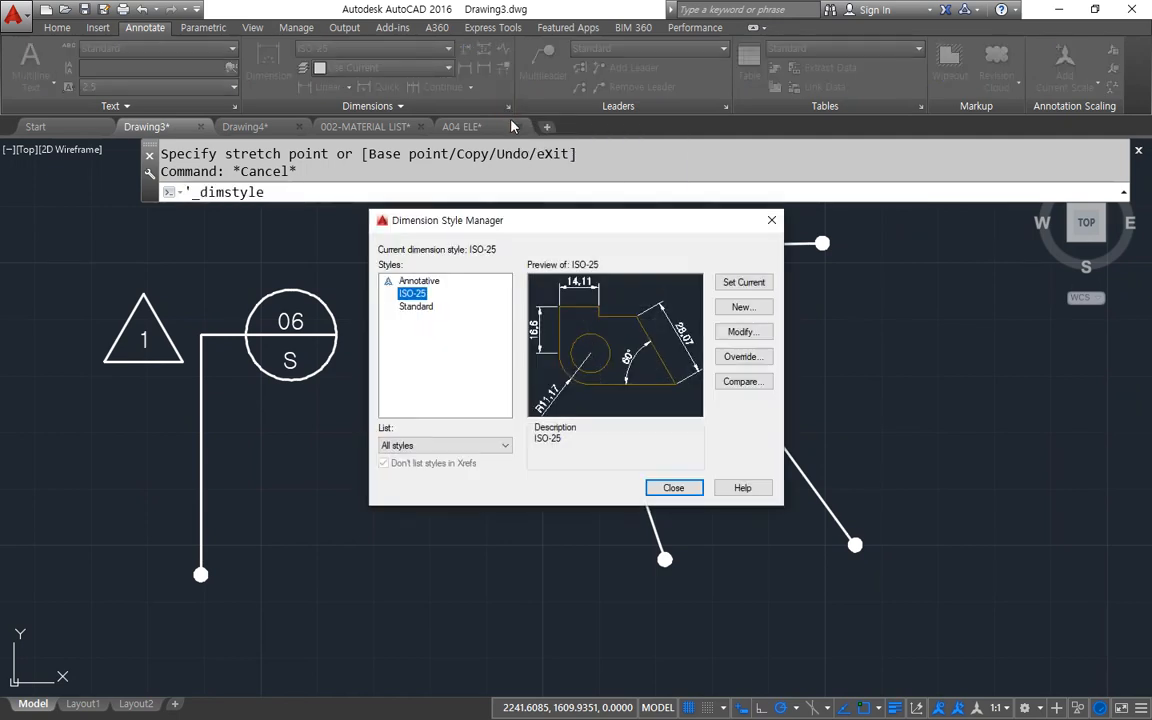
pyautogui.click(742, 331)
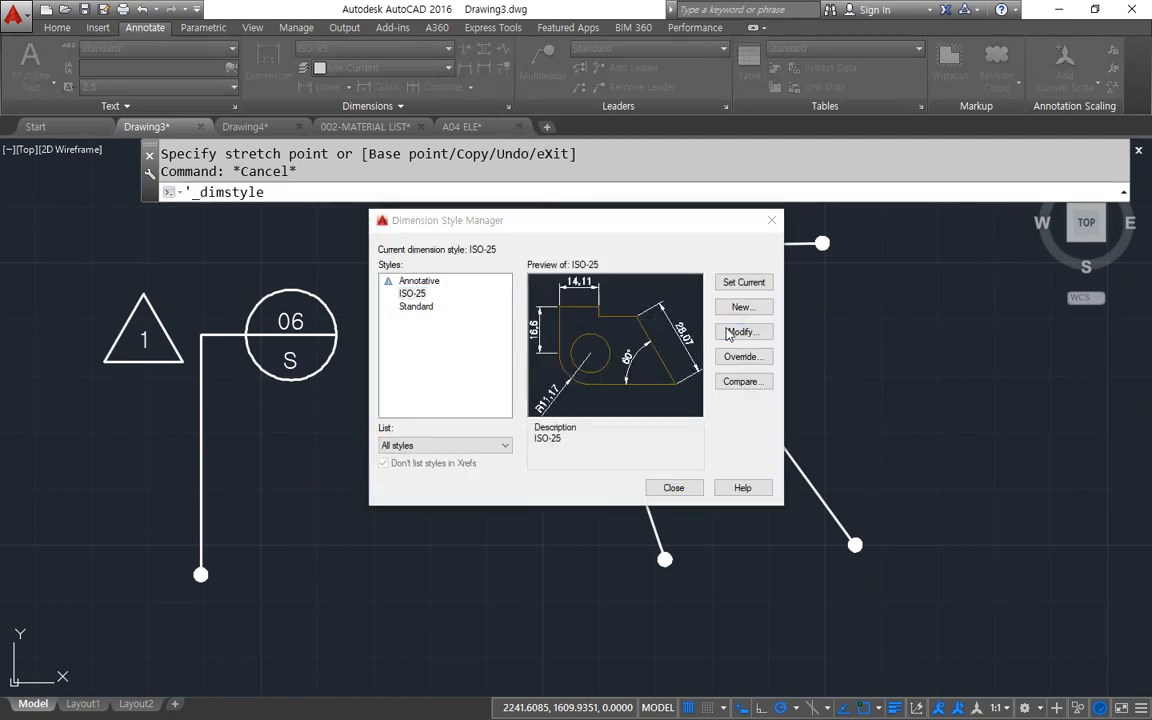
pyautogui.click(359, 192)
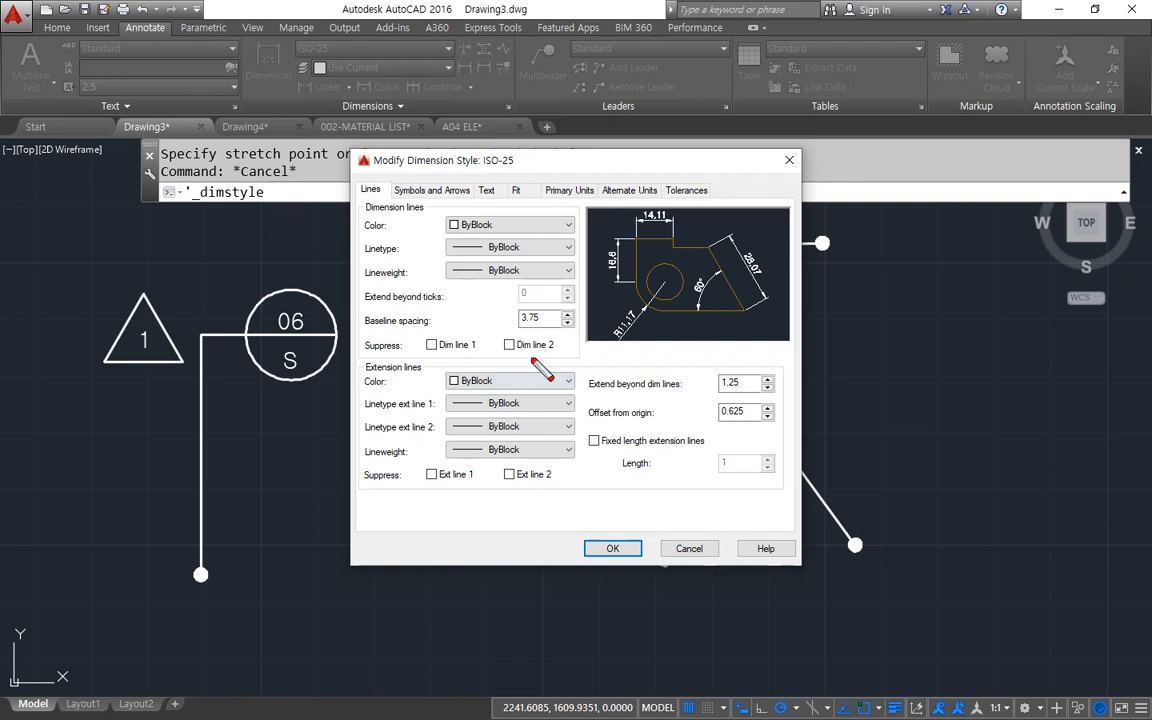
pyautogui.moveTo(540, 355)
pyautogui.mouseDown()
pyautogui.moveTo(368, 342)
pyautogui.moveTo(520, 337)
pyautogui.moveTo(540, 350)
pyautogui.mouseUp()
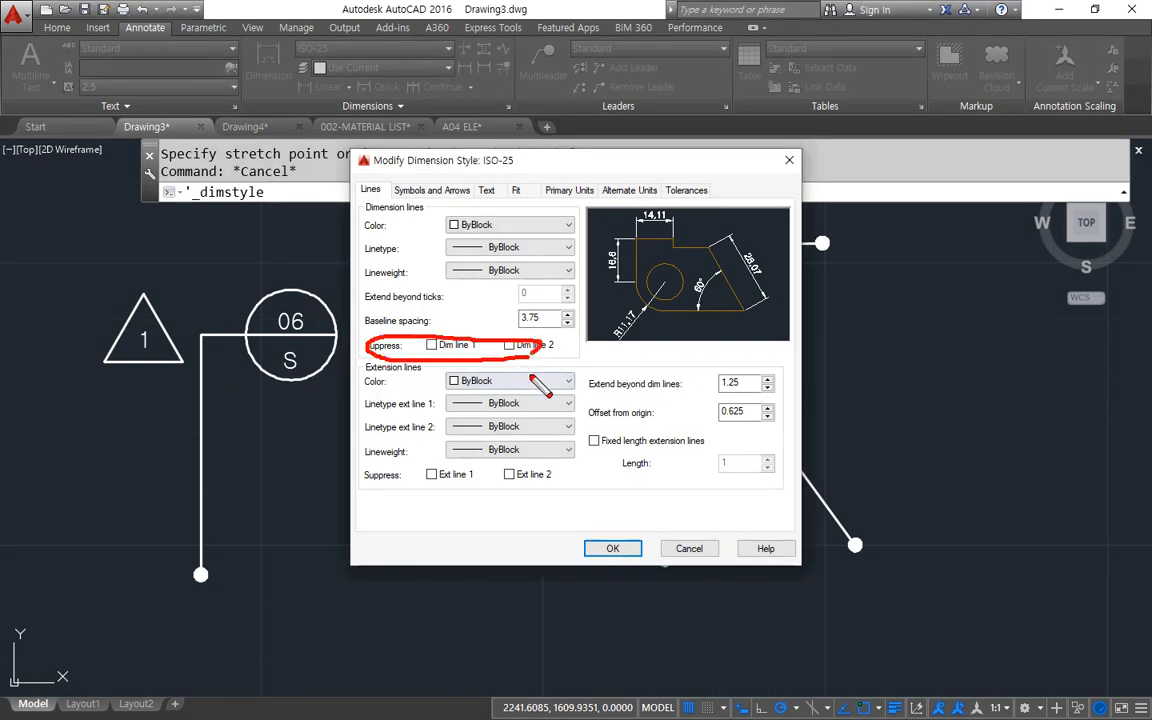
pyautogui.moveTo(545, 497)
pyautogui.mouseDown()
pyautogui.moveTo(348, 485)
pyautogui.moveTo(478, 465)
pyautogui.moveTo(567, 480)
pyautogui.mouseUp()
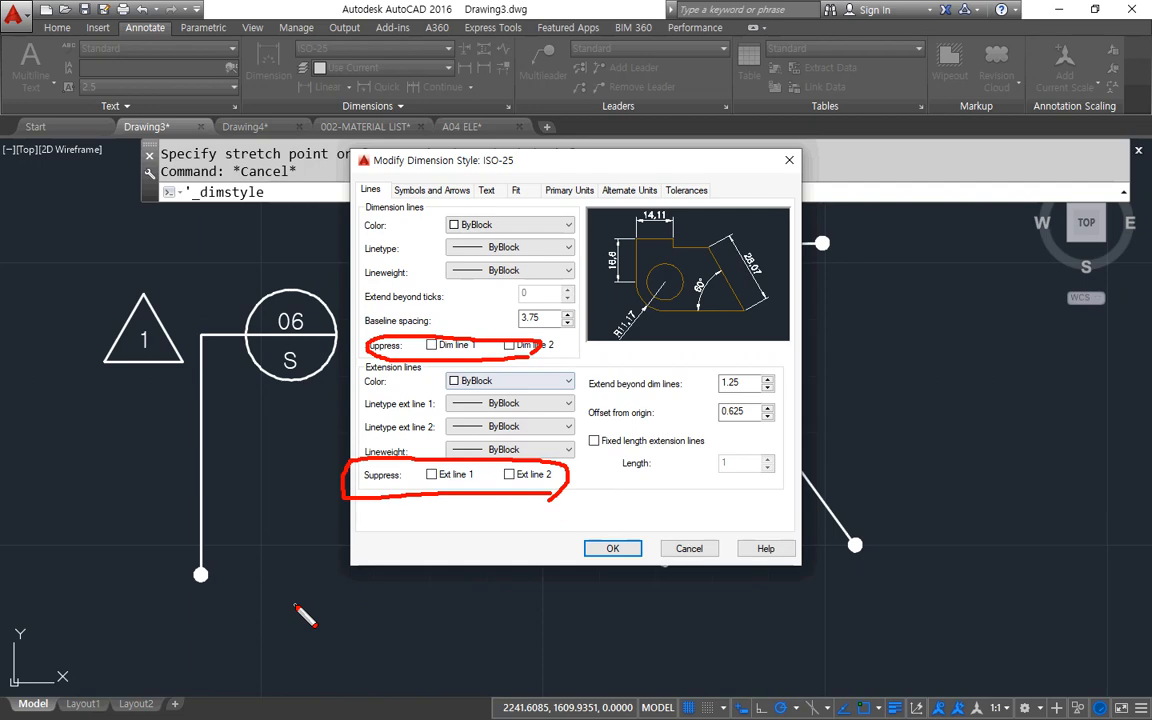
pyautogui.press('Escape')
pyautogui.press('Escape')
pyautogui.press('Escape')
pyautogui.press('Escape')
pyautogui.press('Escape')
# Erase all the multileaders from the drawing, including the triangle tag, detail callout and circle tags.
pyautogui.click(782, 538)
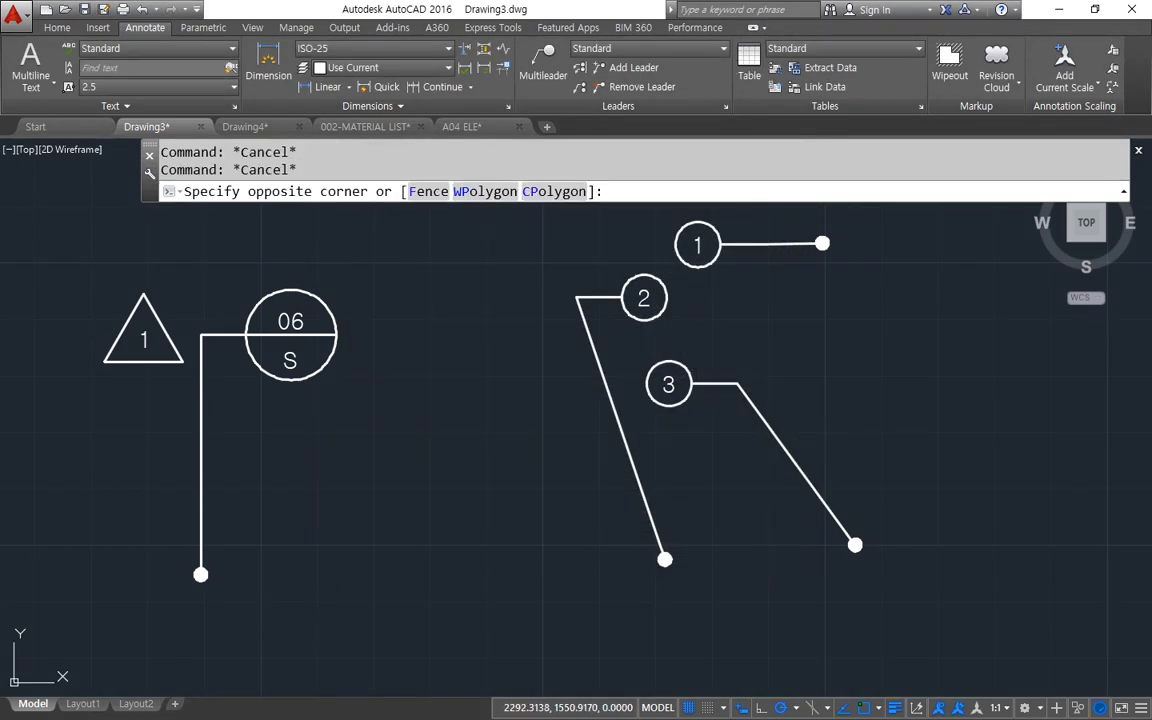
pyautogui.click(100, 224)
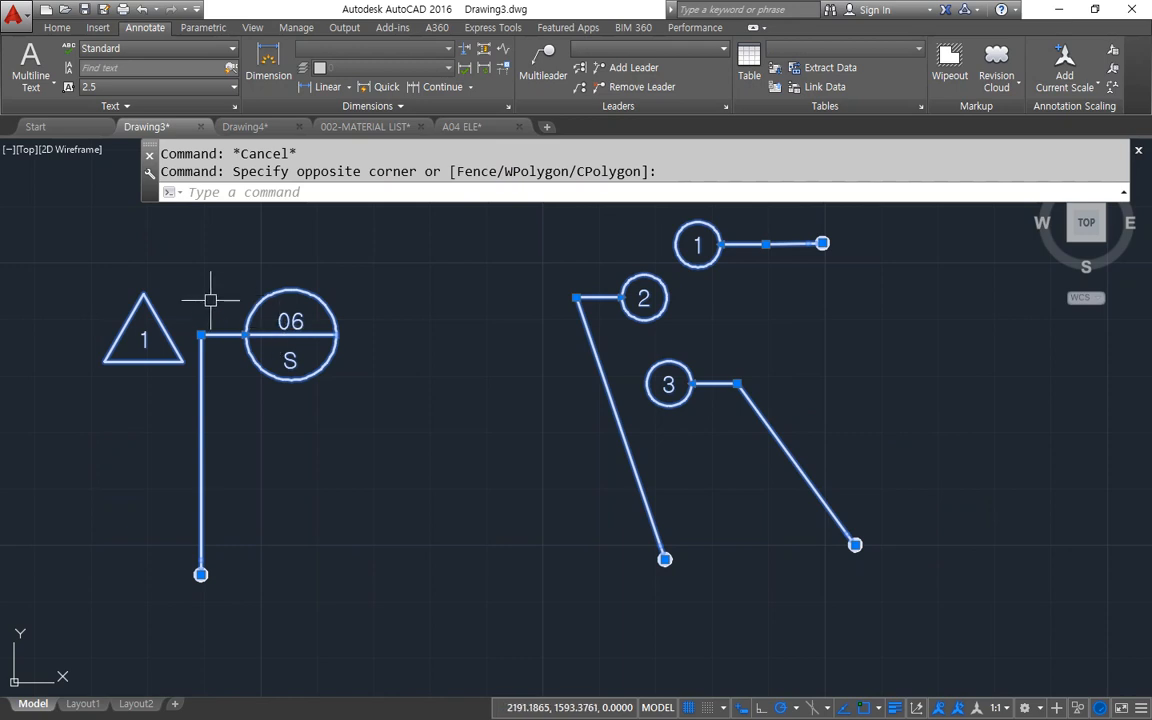
pyautogui.write('e')
pyautogui.press('Return')
# Create a horizontal linear dimension 30 units long, with the dimension line above its origin points.
pyautogui.click(328, 86)
pyautogui.click(255, 411)
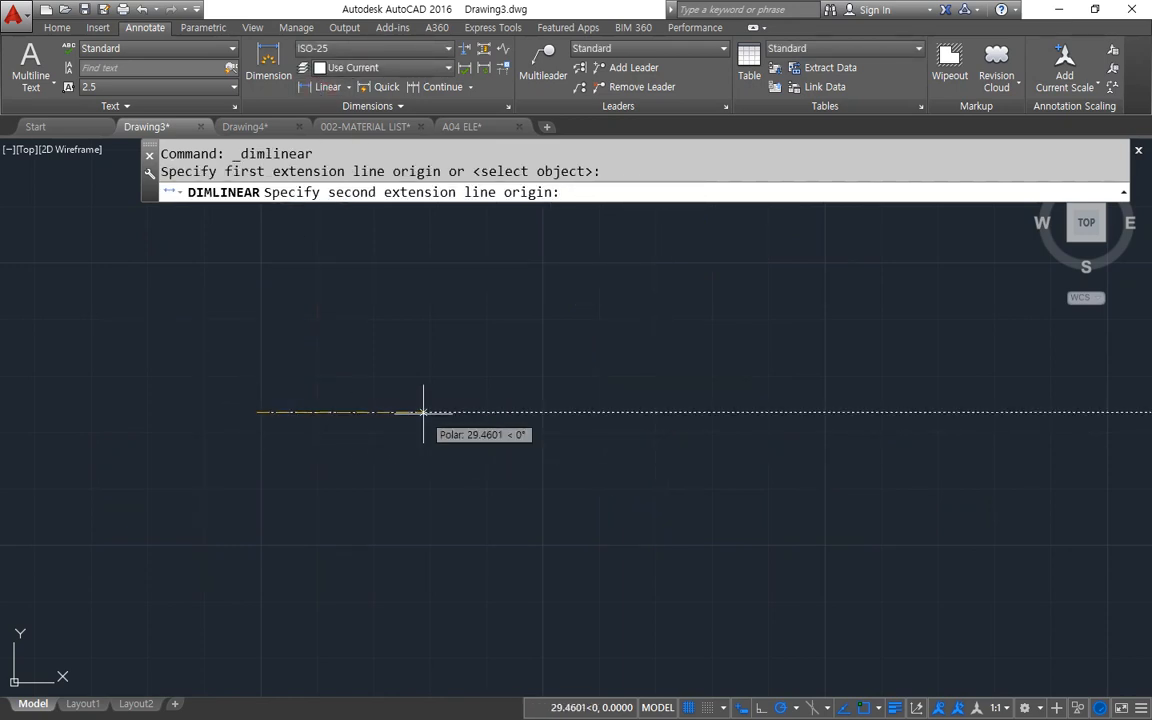
pyautogui.write('30')
pyautogui.press('Return')
pyautogui.click(427, 362)
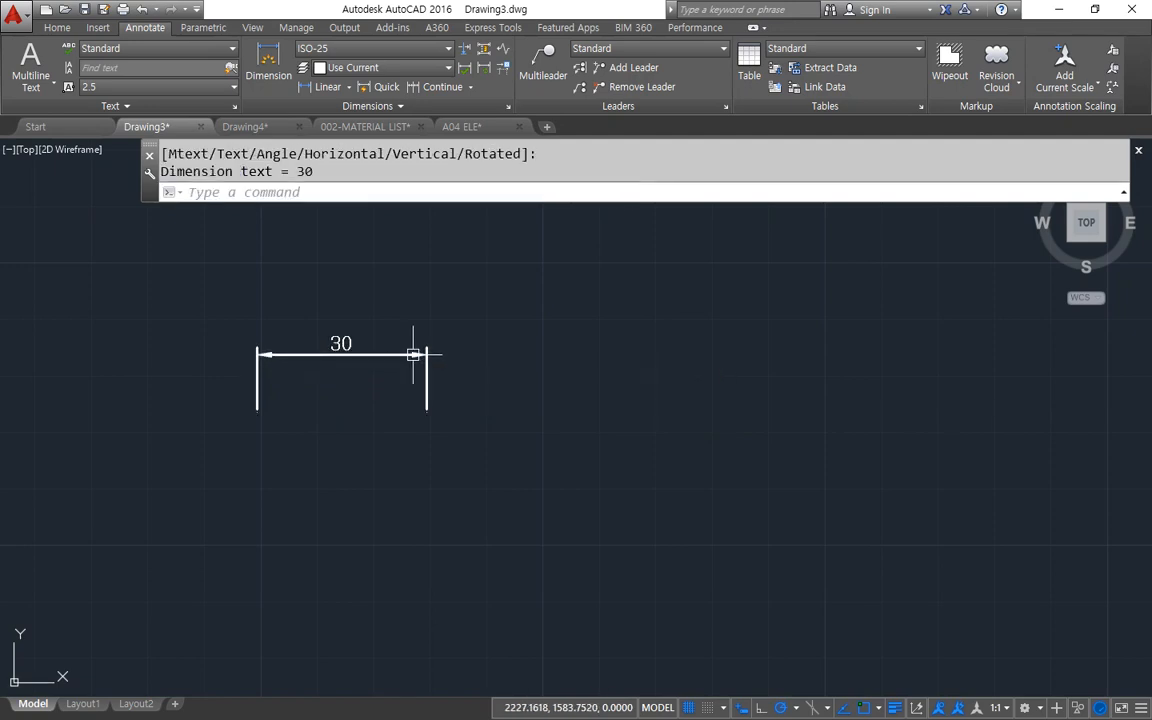
# Open the linear dimension's properties and turn Dim line 1 off.
pyautogui.scroll(4, 340, 363)
pyautogui.moveTo(342, 363)
pyautogui.mouseDown(button='middle')
pyautogui.moveTo(545, 432)
pyautogui.moveTo(702, 434)
pyautogui.mouseUp(button='middle')
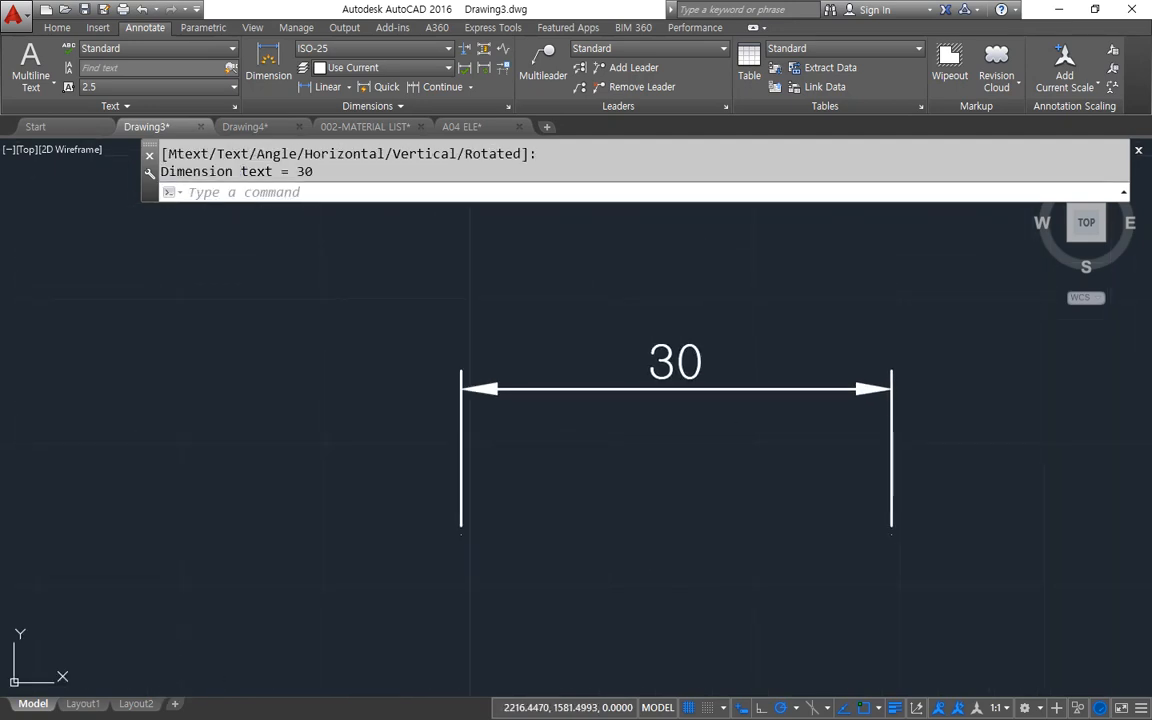
pyautogui.hotkey('ctrl', '1')
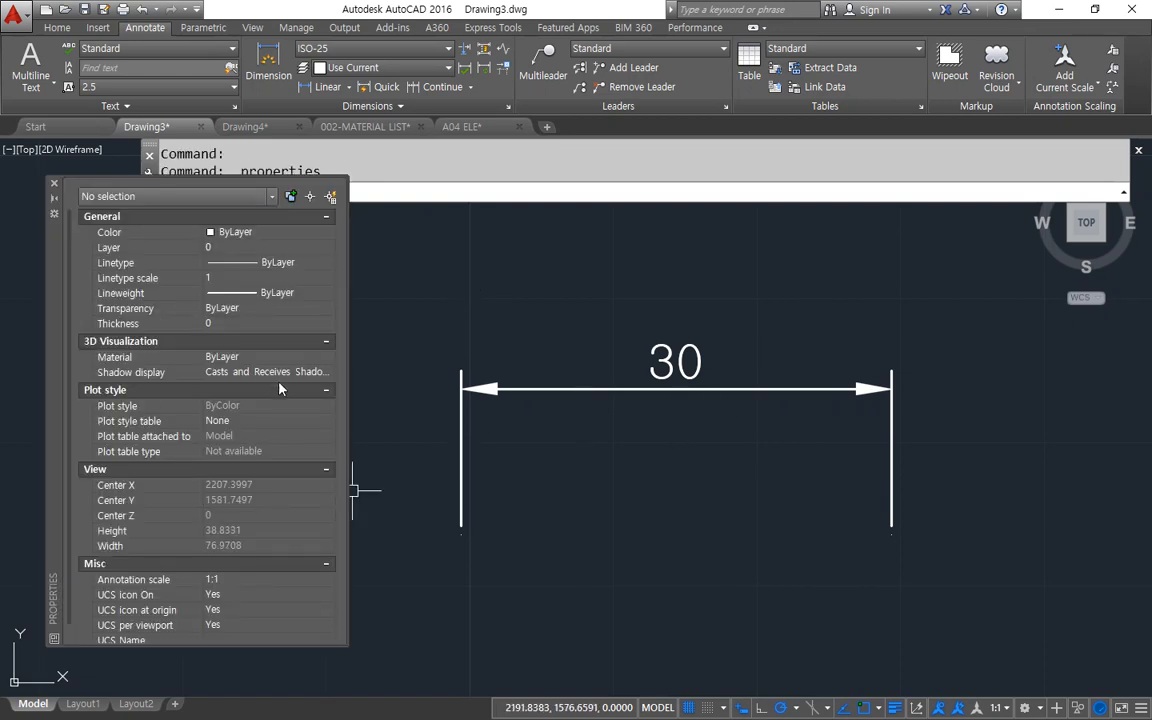
pyautogui.click(532, 470)
pyautogui.click(411, 311)
pyautogui.scroll(-5, 215, 430)
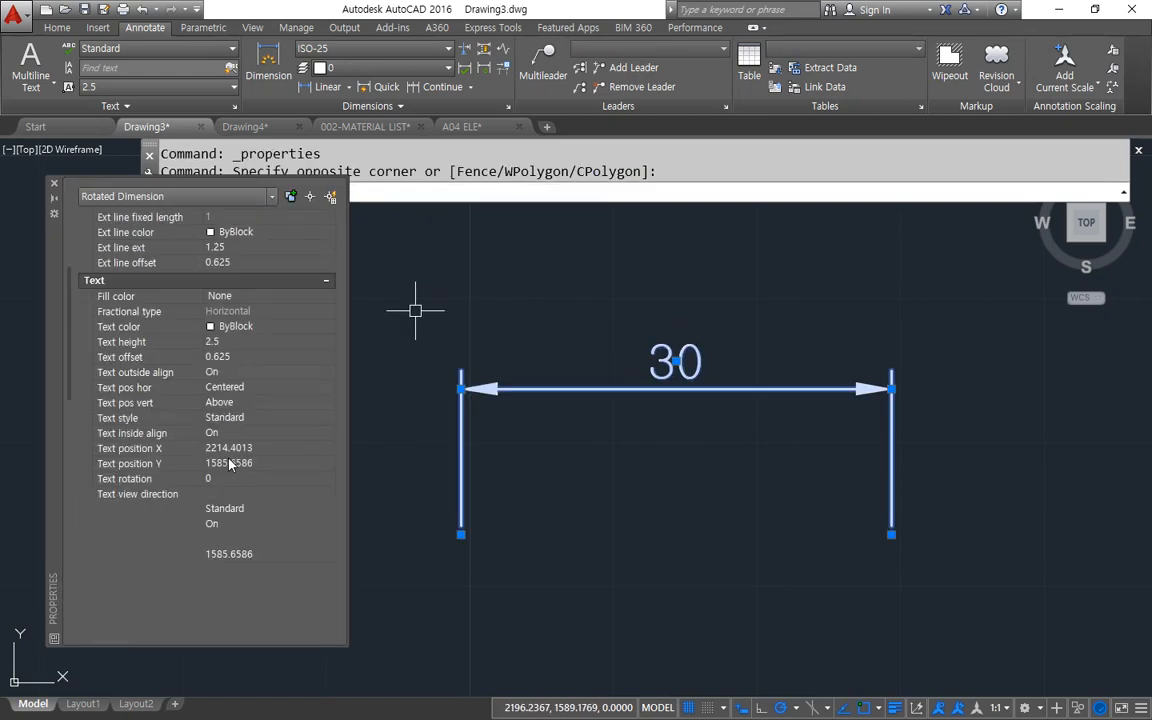
pyautogui.scroll(5, 222, 457)
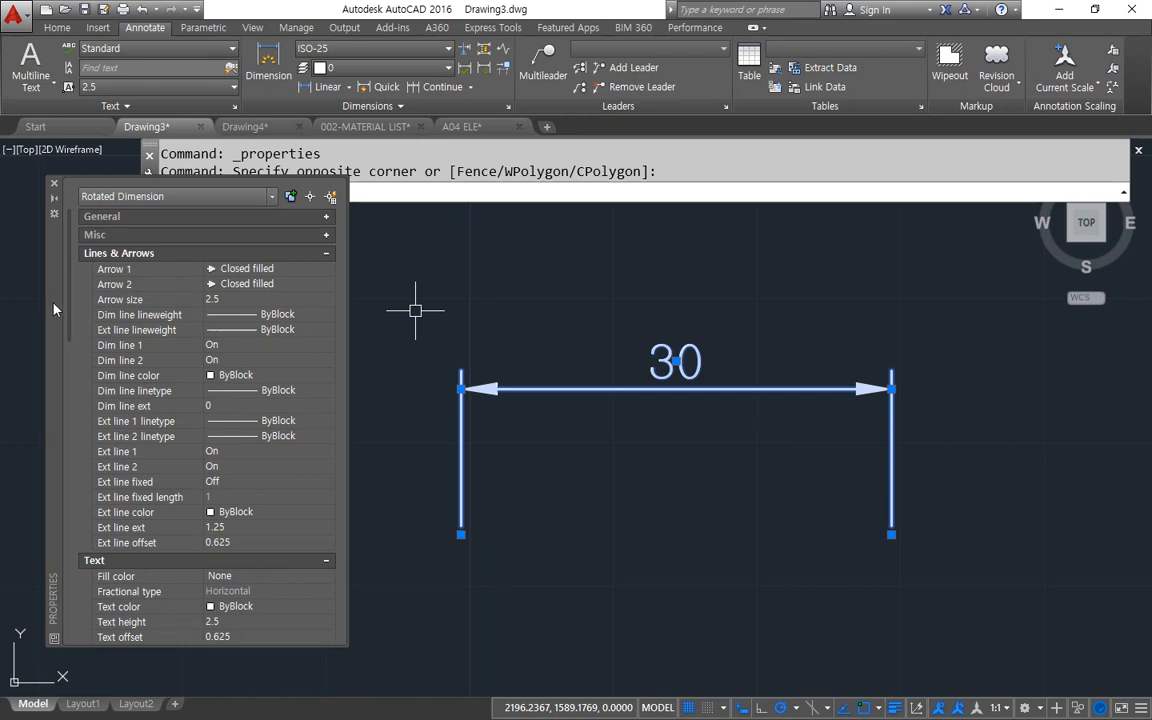
pyautogui.click(218, 345)
pyautogui.click(222, 345)
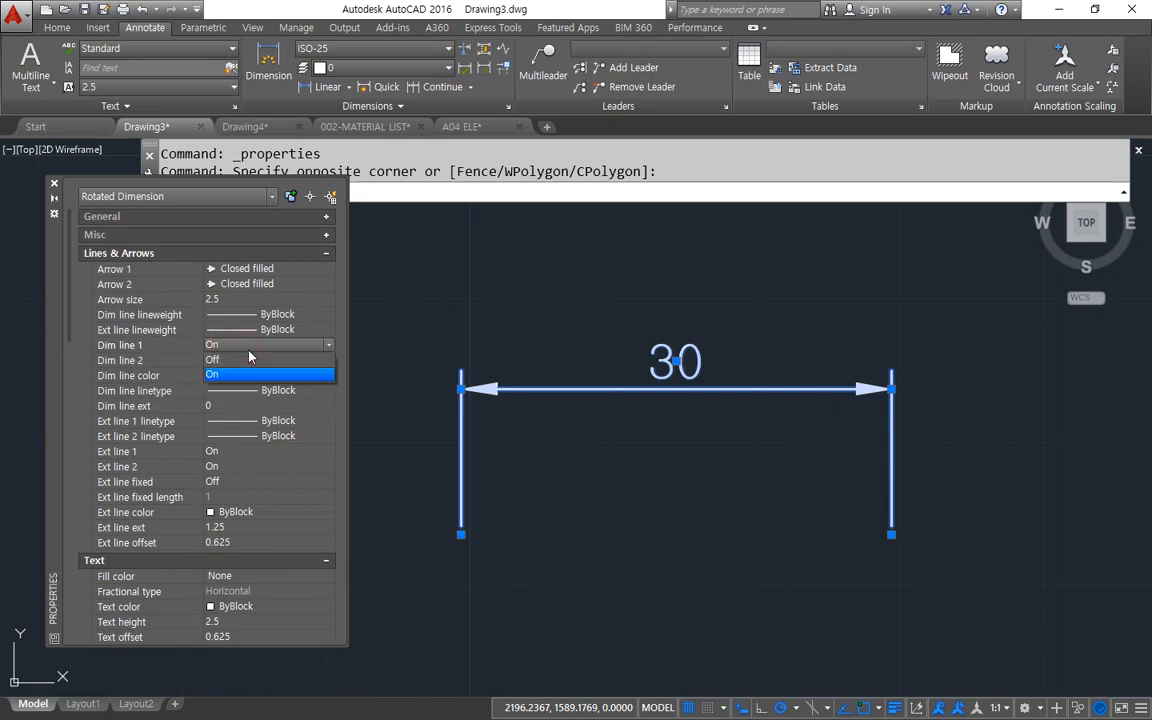
pyautogui.click(247, 360)
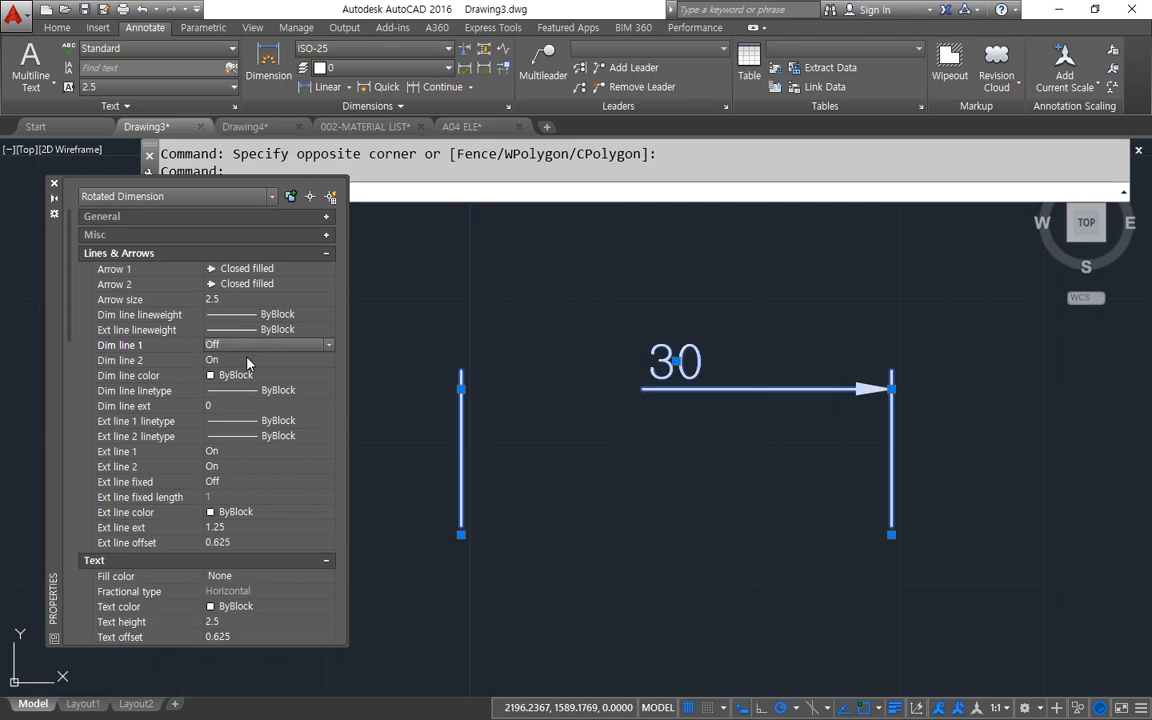
# Turn Ext line 1 off for the selected linear dimension.
pyautogui.click(204, 452)
pyautogui.click(210, 452)
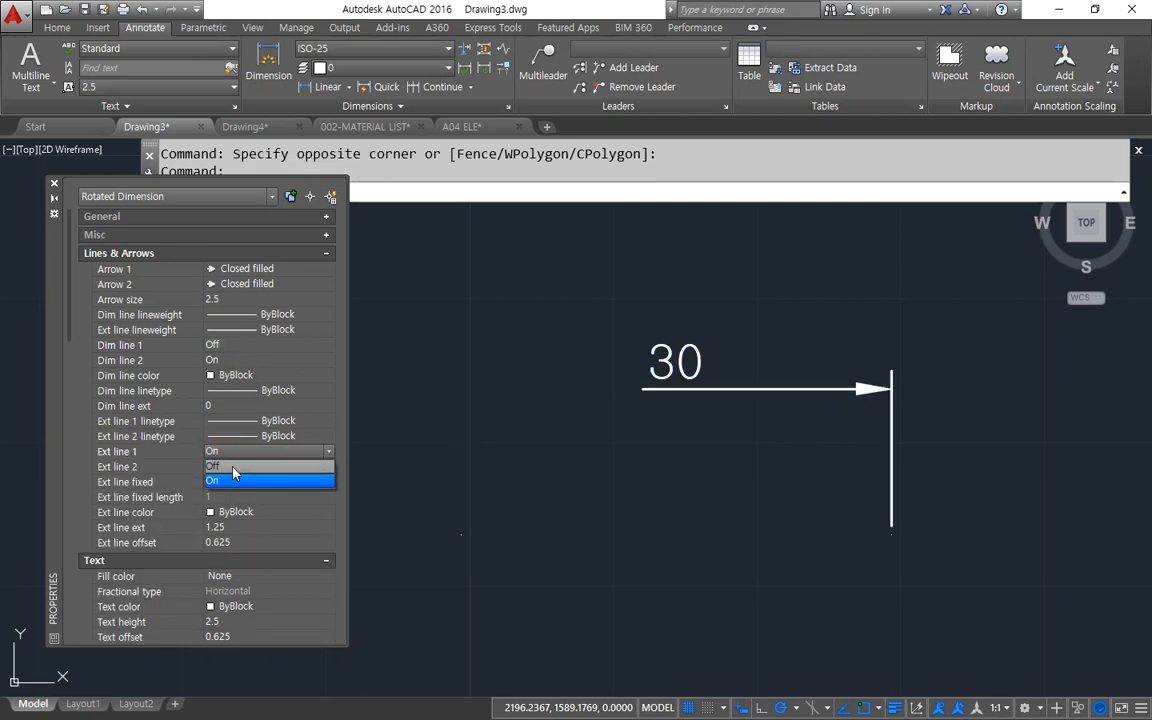
pyautogui.click(228, 472)
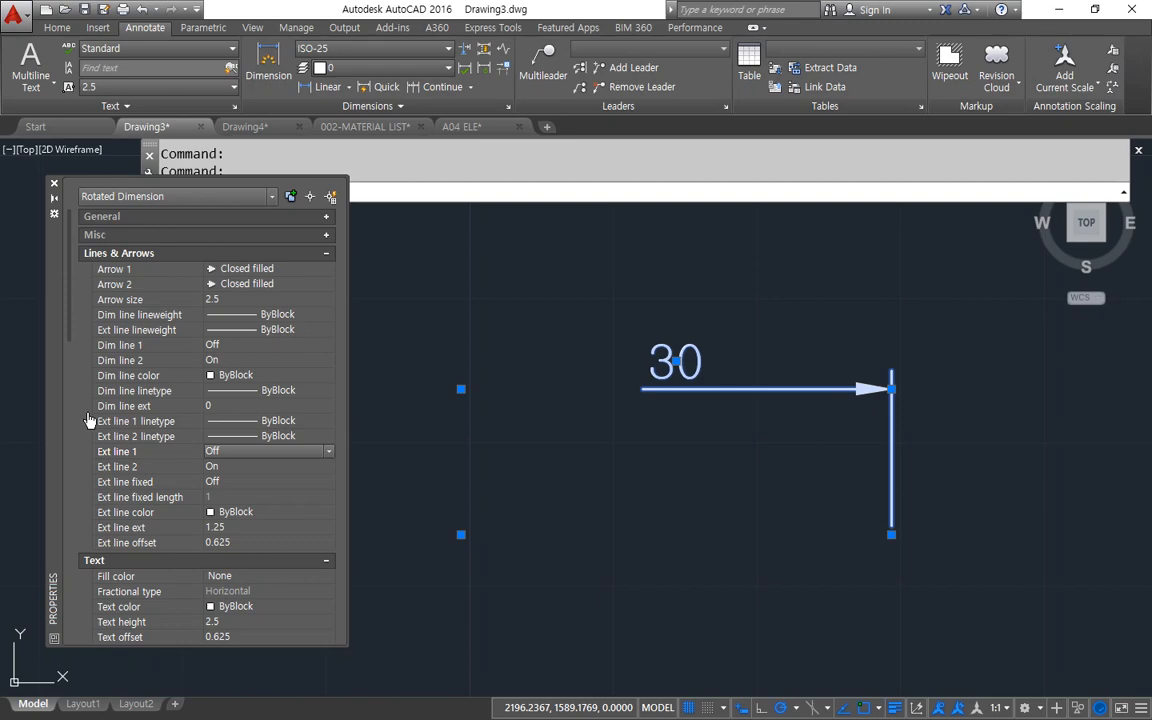
# Examine the ISO-25 dimension style's suppression settings for dimension and extension lines, leaving them as they are.
pyautogui.write('d')
pyautogui.press('Return')
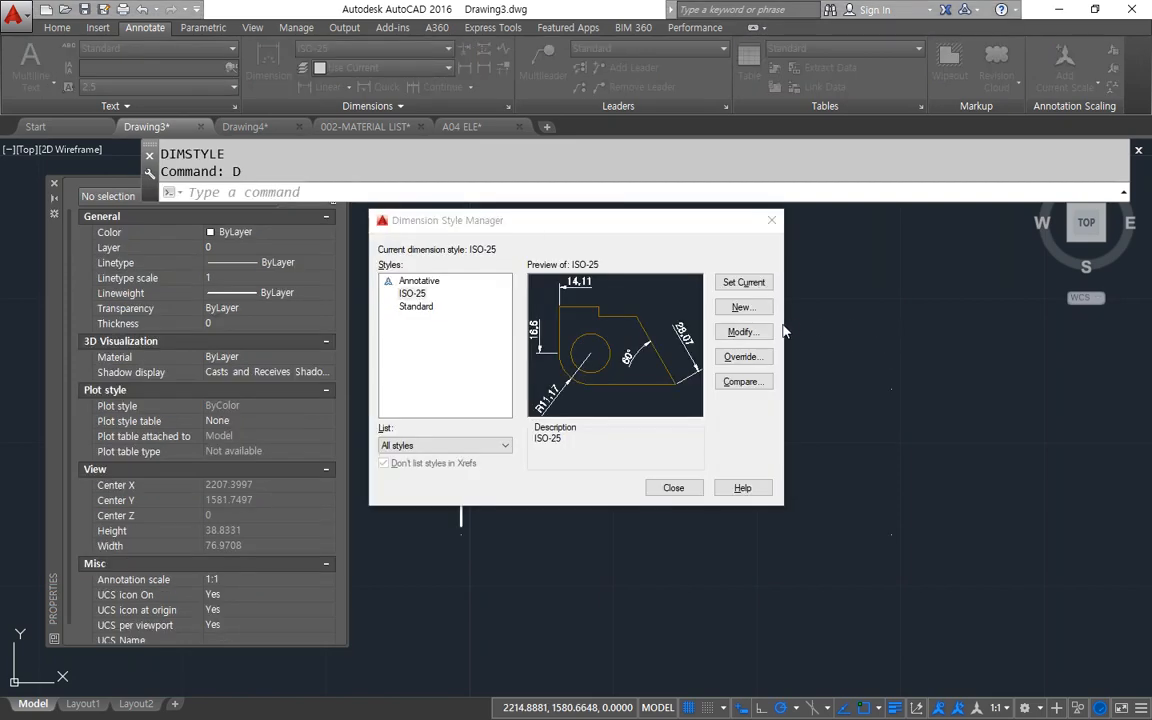
pyautogui.click(742, 331)
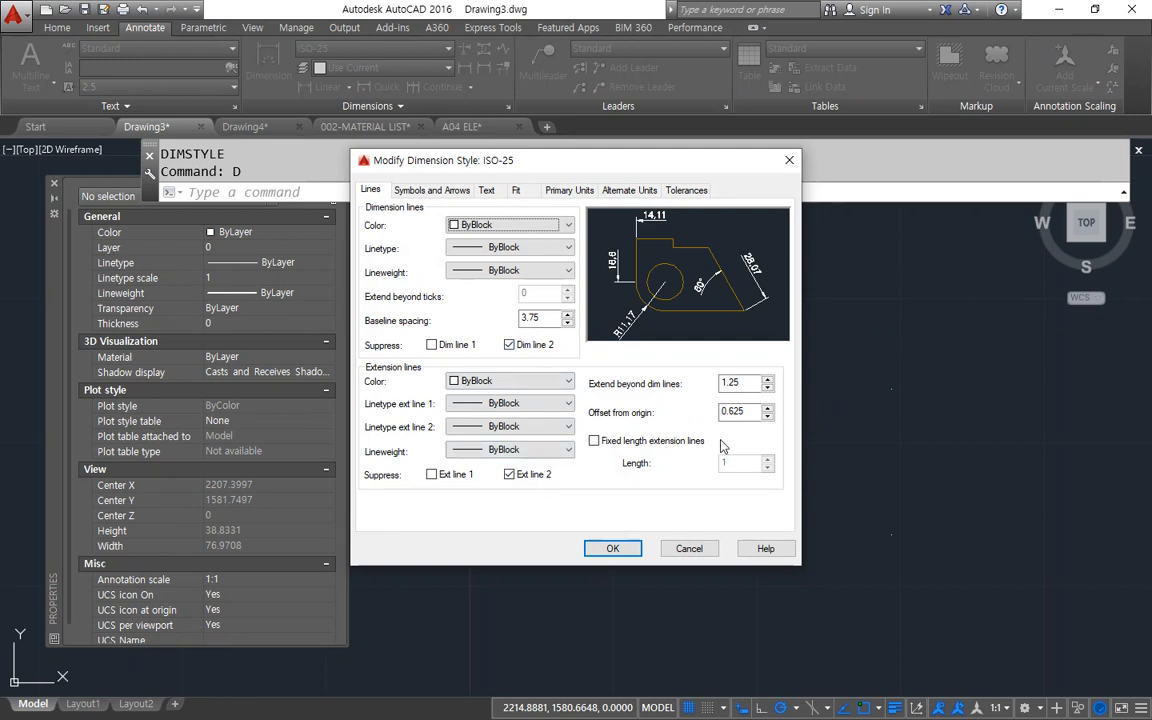
pyautogui.moveTo(680, 368)
pyautogui.mouseDown()
pyautogui.moveTo(597, 364)
pyautogui.moveTo(602, 436)
pyautogui.moveTo(785, 437)
pyautogui.moveTo(756, 352)
pyautogui.moveTo(660, 353)
pyautogui.mouseUp()
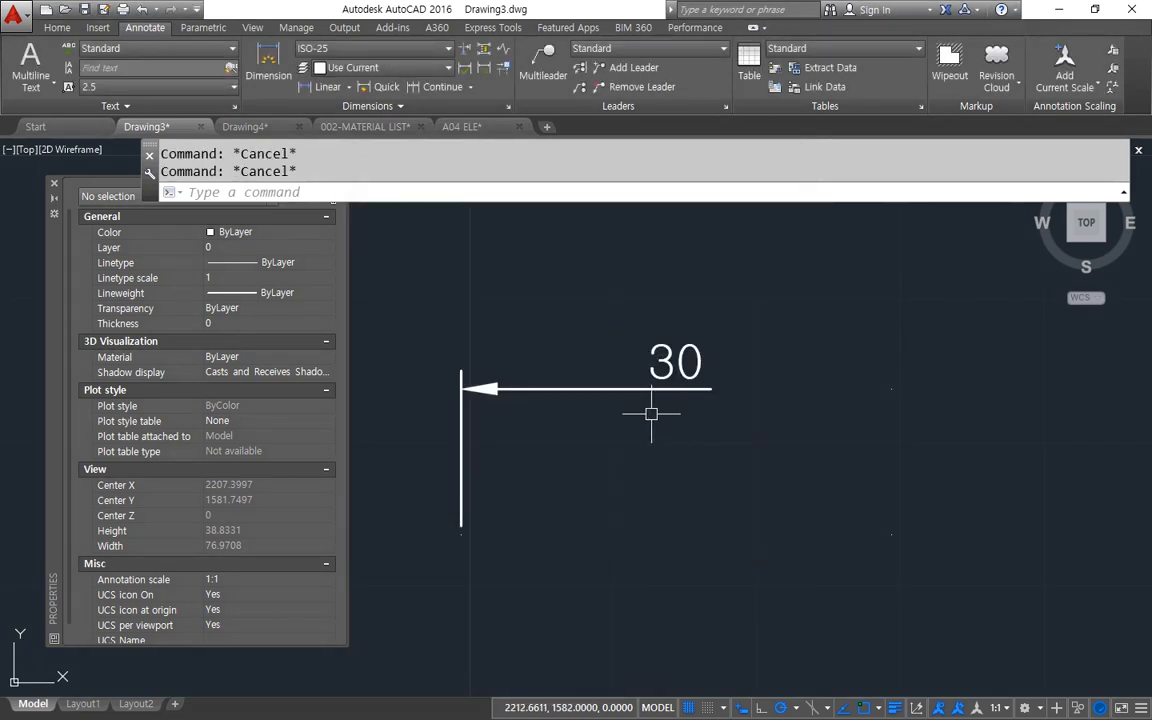
# Erase the linear dimension from the drawing.
pyautogui.click(652, 389)
pyautogui.click(540, 430)
pyautogui.write('e')
pyautogui.press('Return')
# Draw a rectangle 30 units wide and 30 units high in the empty drawing area.
pyautogui.write('r')
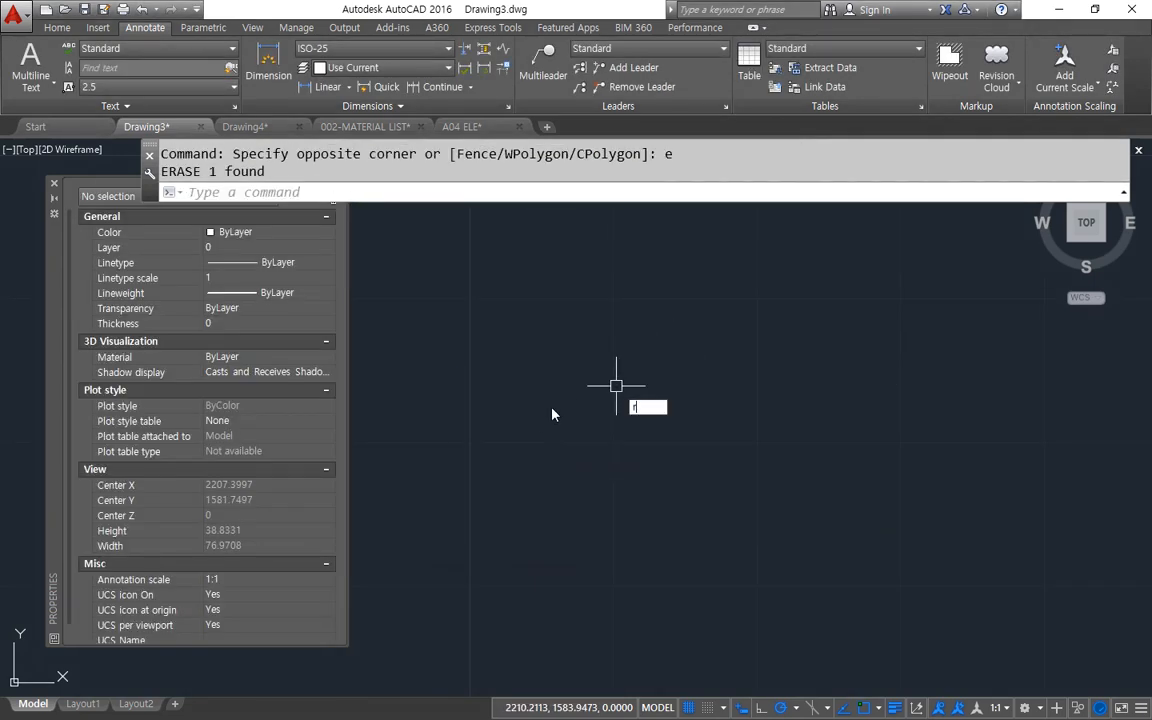
pyautogui.write('ec')
pyautogui.press('Return')
pyautogui.click(490, 491)
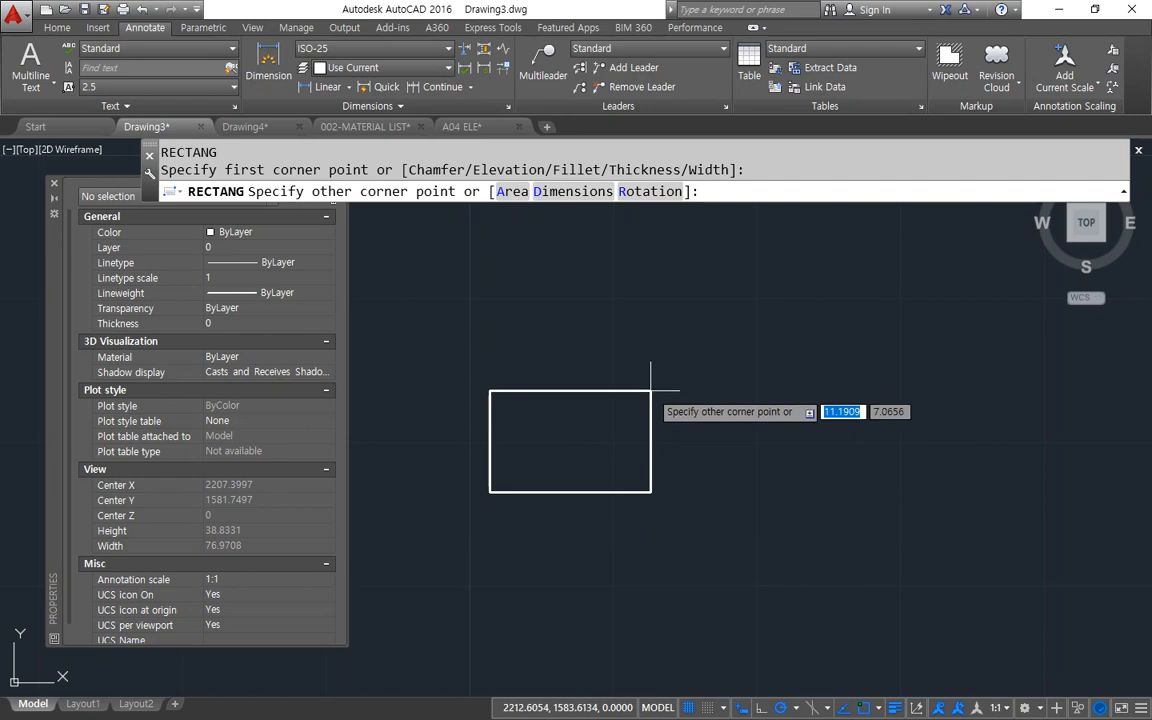
pyautogui.write('30')
pyautogui.press('Tab')
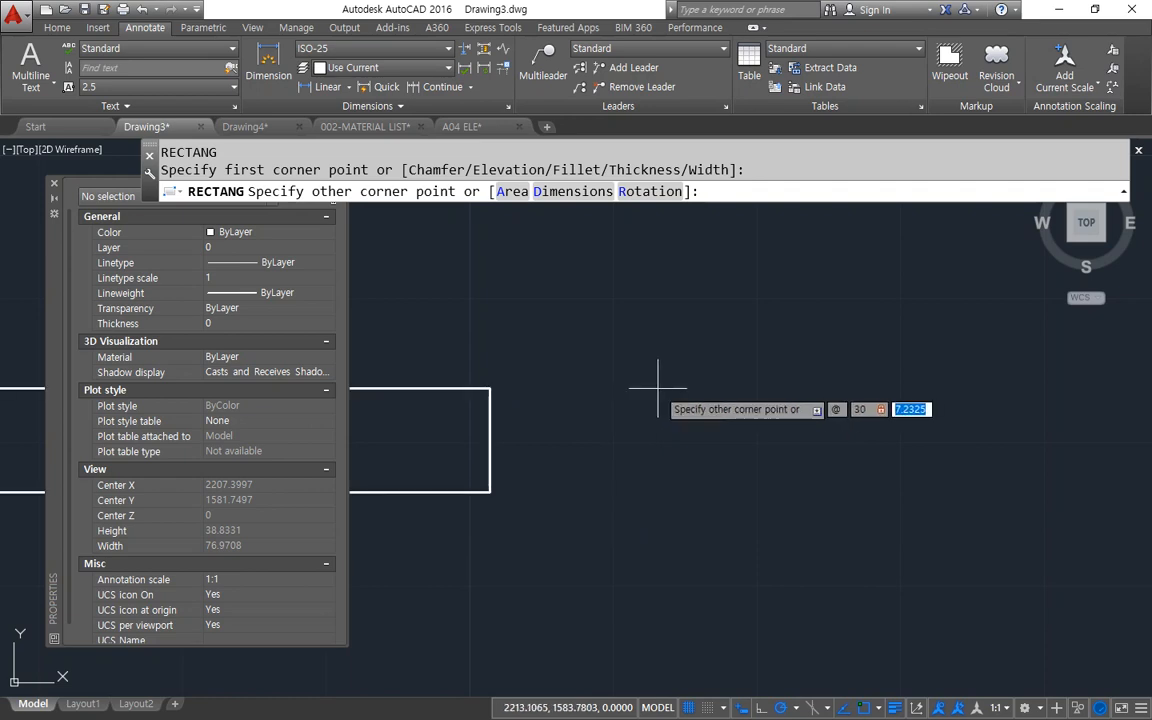
pyautogui.write('30')
pyautogui.press('Return')
# Add a horizontal linear dimension across the rectangle's top edge, placing the dimension line above it.
pyautogui.moveTo(669, 412); pyautogui.dragTo(627, 458, button='middle')
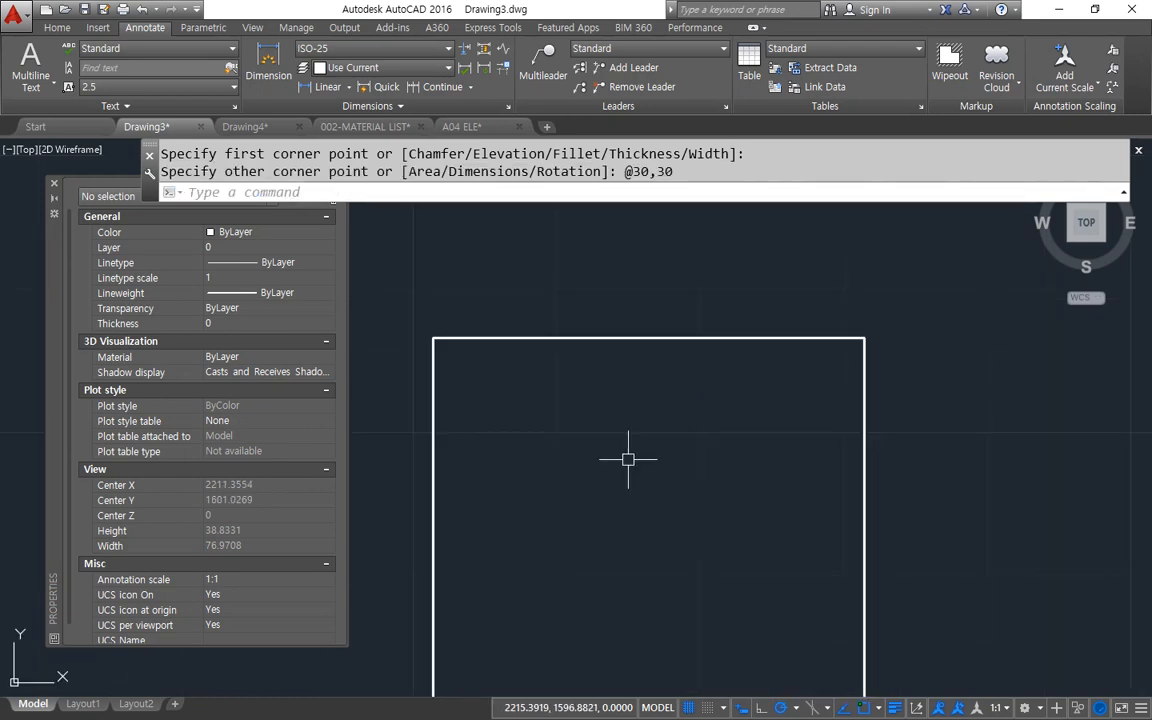
pyautogui.click(268, 62)
pyautogui.click(433, 340)
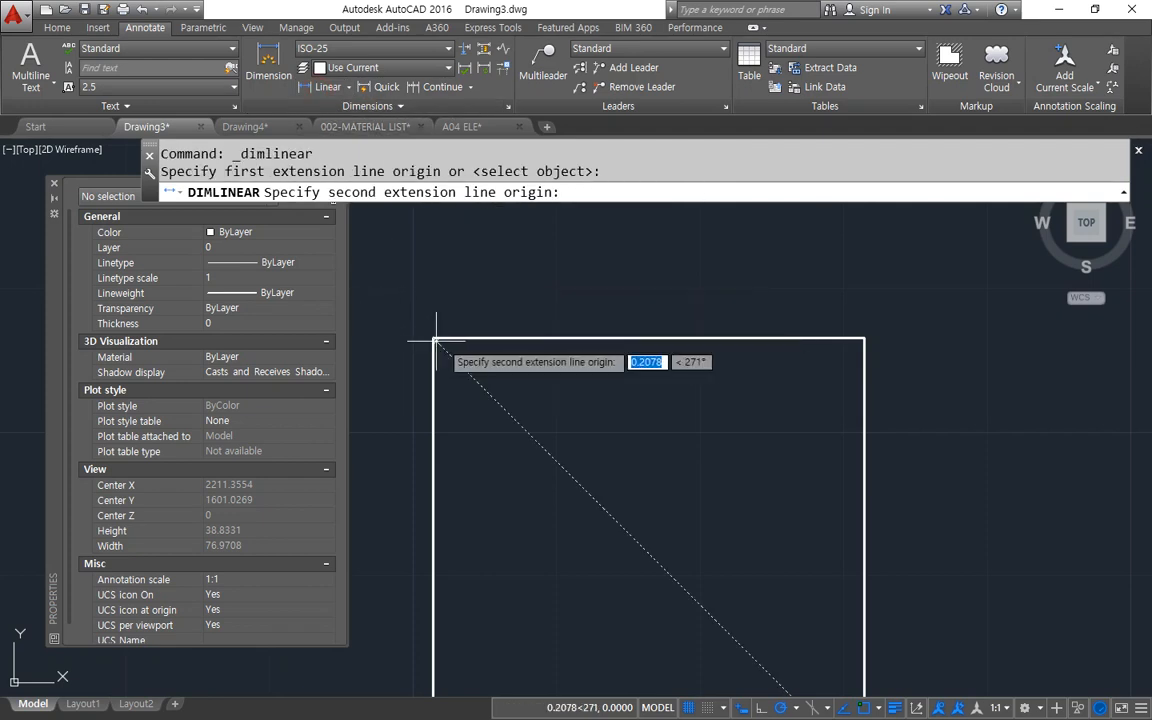
pyautogui.click(865, 340)
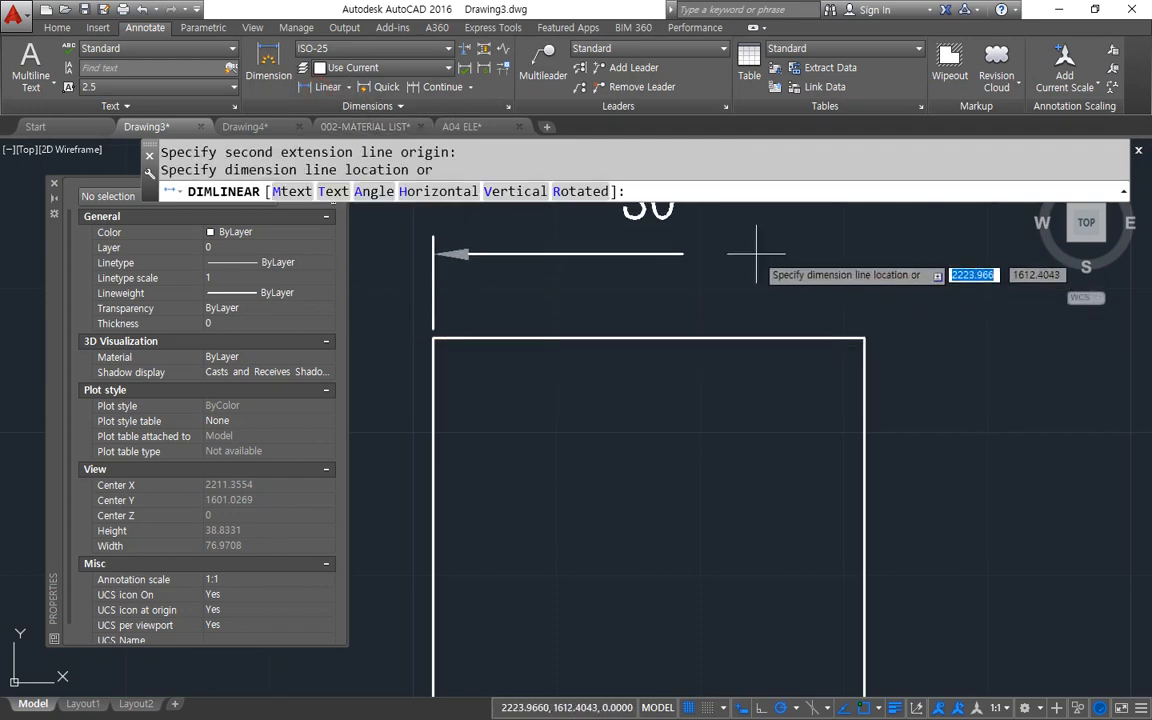
pyautogui.moveTo(753, 249); pyautogui.dragTo(741, 306, button='middle')
pyautogui.click(725, 291)
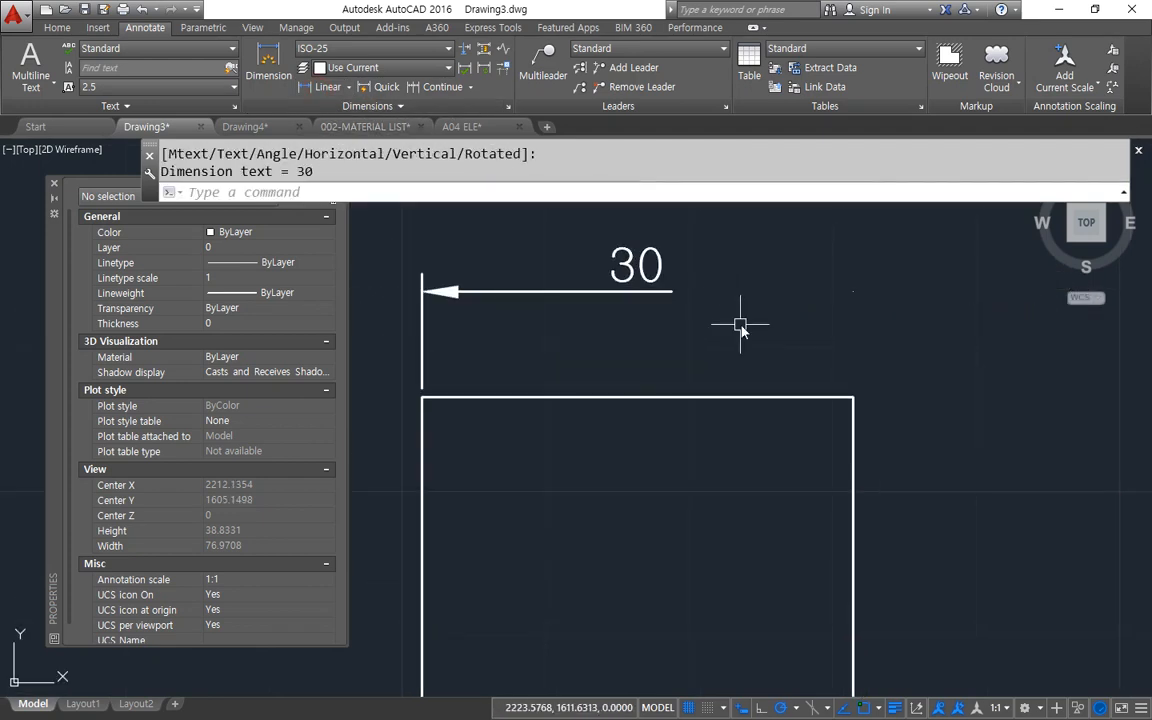
# Modify the ISO-25 dimension style so that Dim line 2 and Ext line 2 are no longer suppressed.
pyautogui.write('D')
pyautogui.press('Return')
pyautogui.moveTo(648, 221); pyautogui.dragTo(851, 400)
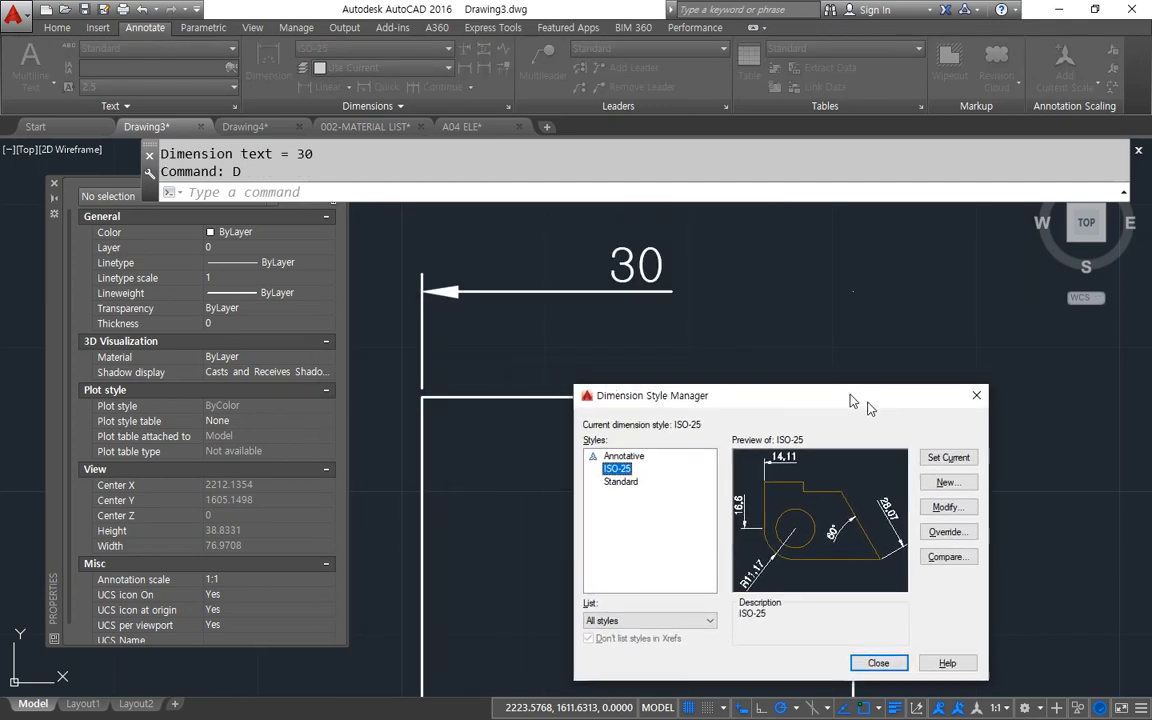
pyautogui.click(946, 507)
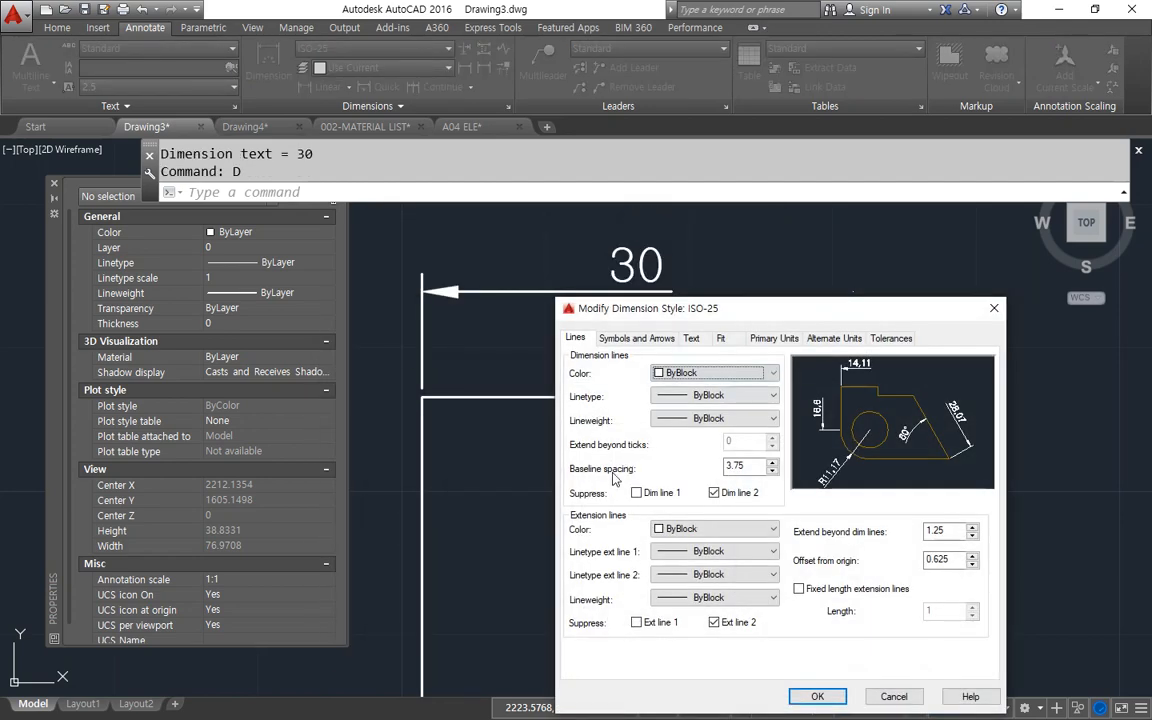
pyautogui.click(714, 493)
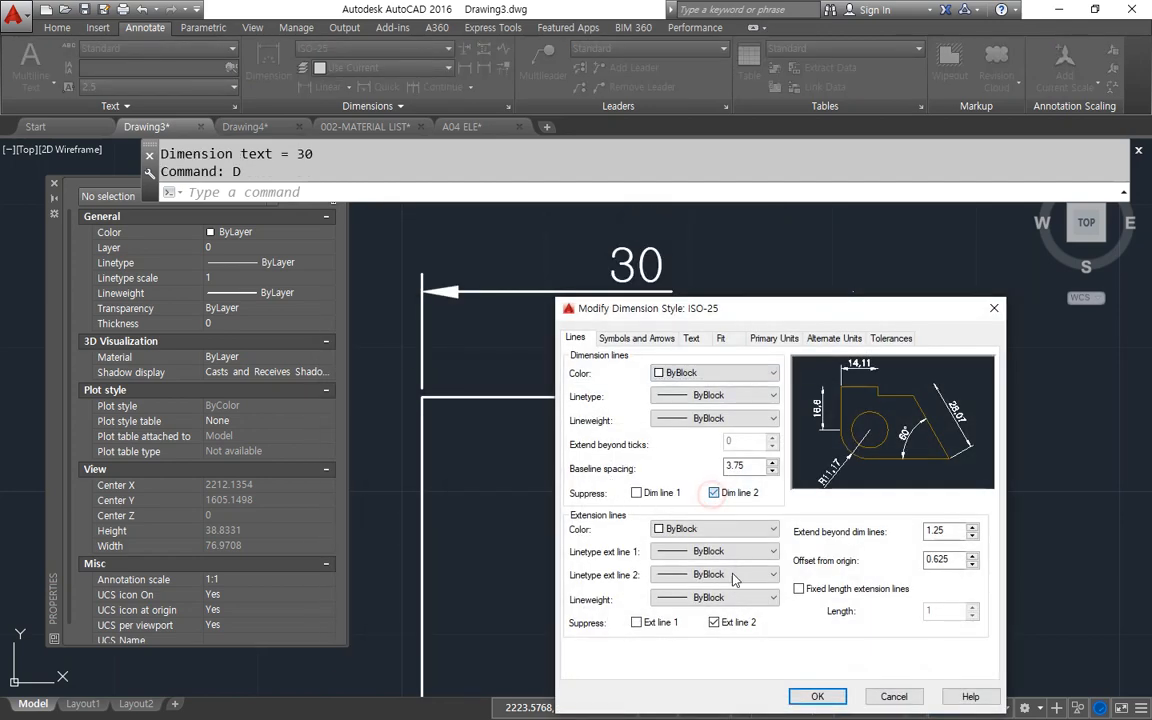
pyautogui.click(741, 626)
pyautogui.click(810, 696)
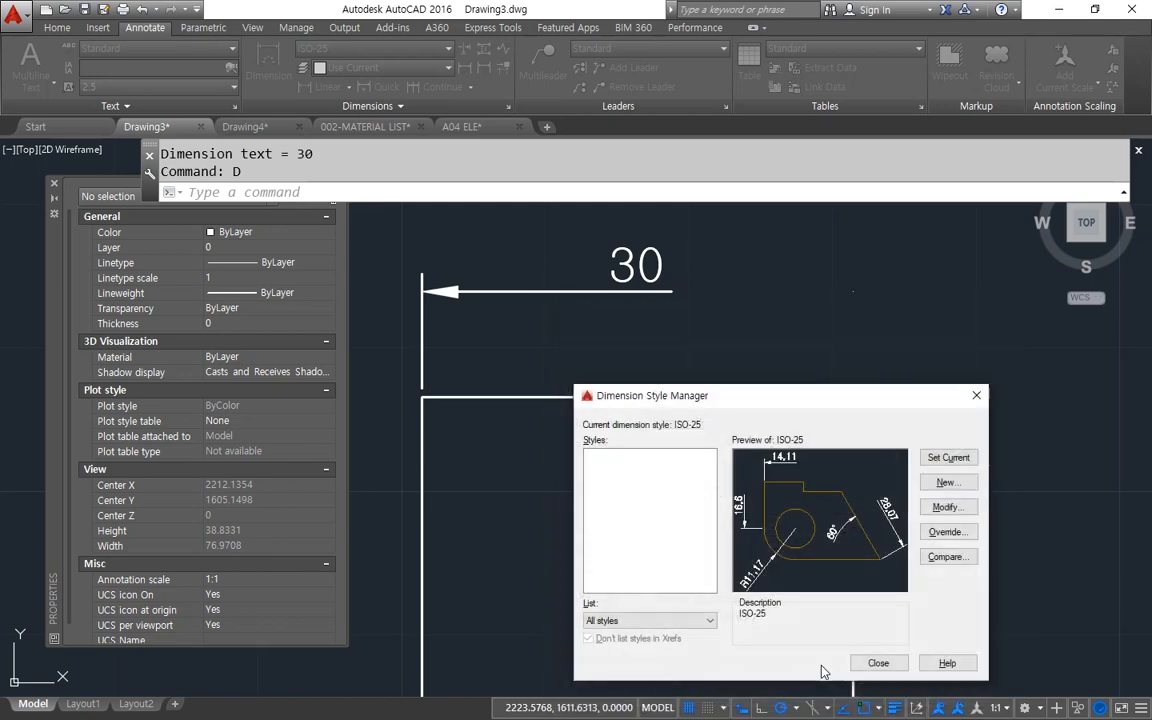
pyautogui.click(874, 663)
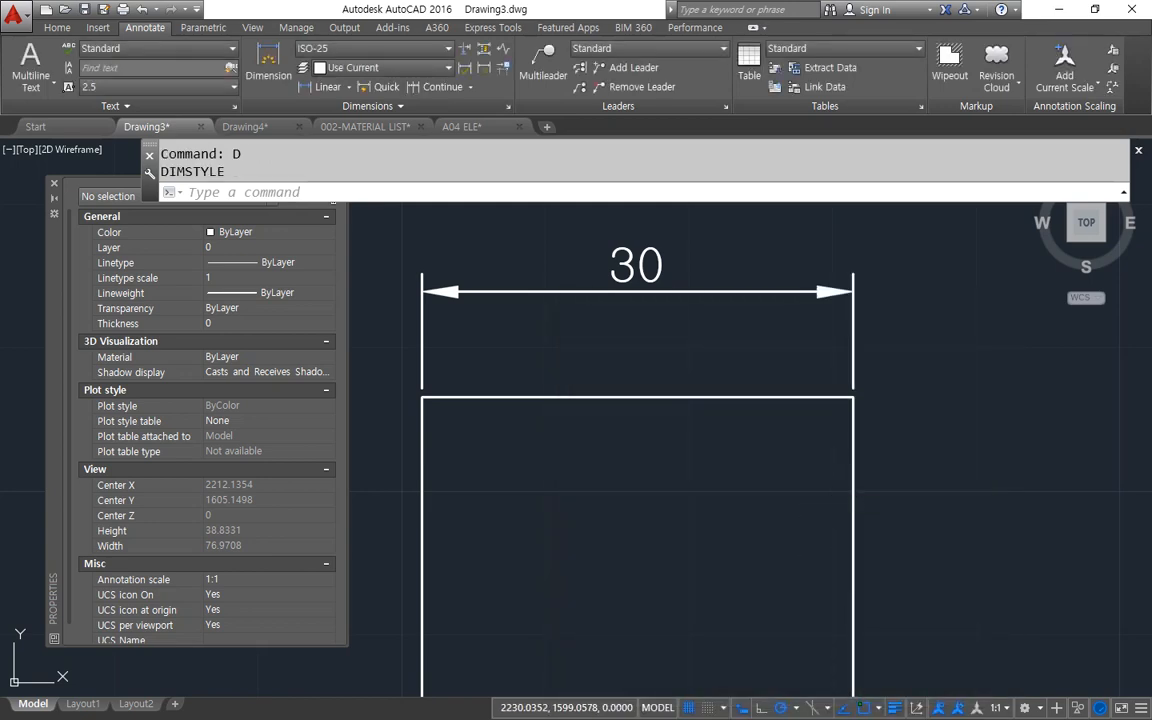
# Open ISO-25 for modification and examine its extension beyond dimension lines and offset from origin settings against the rectangle's dimension.
pyautogui.write('d')
pyautogui.press('Return')
pyautogui.moveTo(640, 219); pyautogui.dragTo(517, 219)
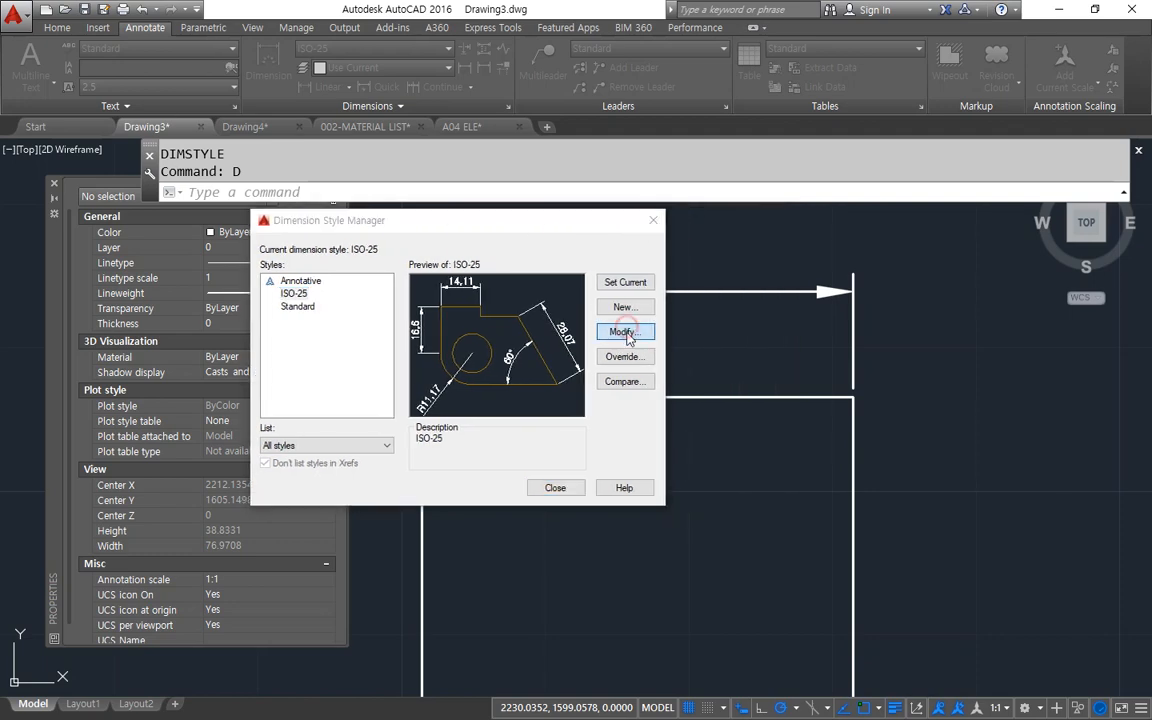
pyautogui.click(623, 332)
pyautogui.hotkey('ctrl', 'alt', 'd')
pyautogui.moveTo(586, 436)
pyautogui.mouseDown()
pyautogui.moveTo(535, 430)
pyautogui.moveTo(619, 409)
pyautogui.moveTo(600, 438)
pyautogui.mouseUp()
pyautogui.moveTo(860, 307)
pyautogui.mouseDown()
pyautogui.moveTo(841, 249)
pyautogui.moveTo(882, 309)
pyautogui.mouseUp()
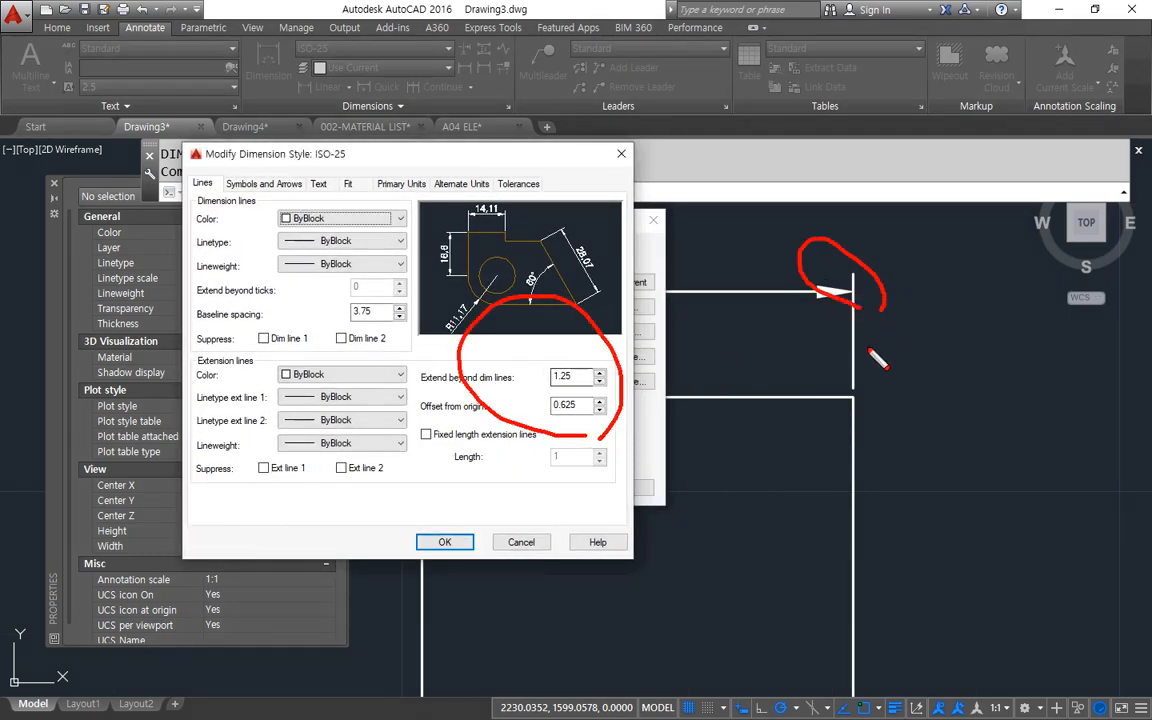
pyautogui.moveTo(858, 364)
pyautogui.mouseDown()
pyautogui.moveTo(849, 401)
pyautogui.moveTo(840, 361)
pyautogui.mouseUp()
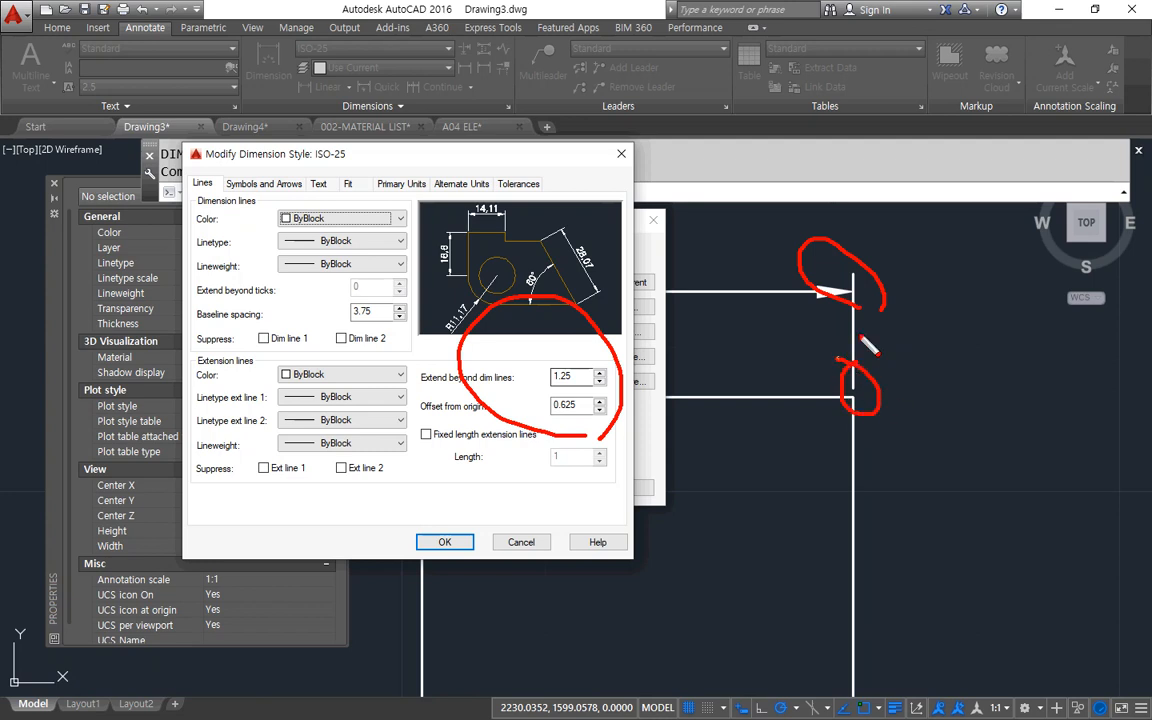
pyautogui.press('e')
pyautogui.moveTo(425, 397); pyautogui.dragTo(496, 394)
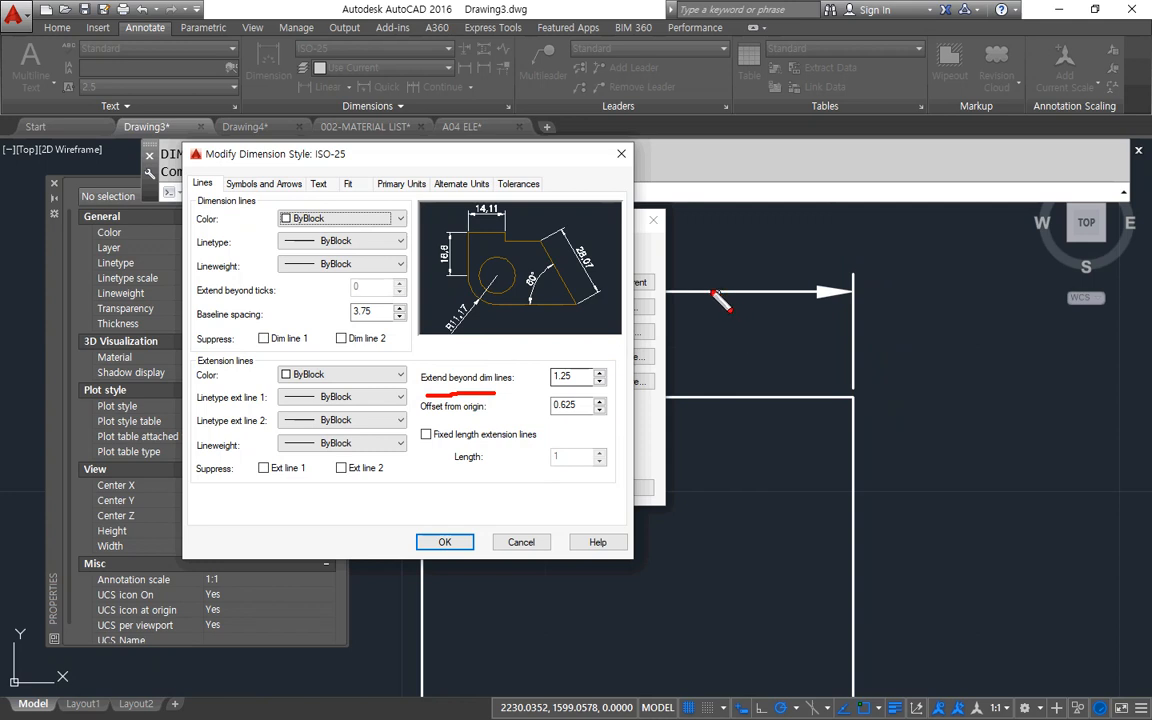
pyautogui.moveTo(712, 291); pyautogui.dragTo(757, 291)
pyautogui.moveTo(858, 290)
pyautogui.mouseDown()
pyautogui.moveTo(858, 218)
pyautogui.moveTo(873, 231)
pyautogui.mouseUp()
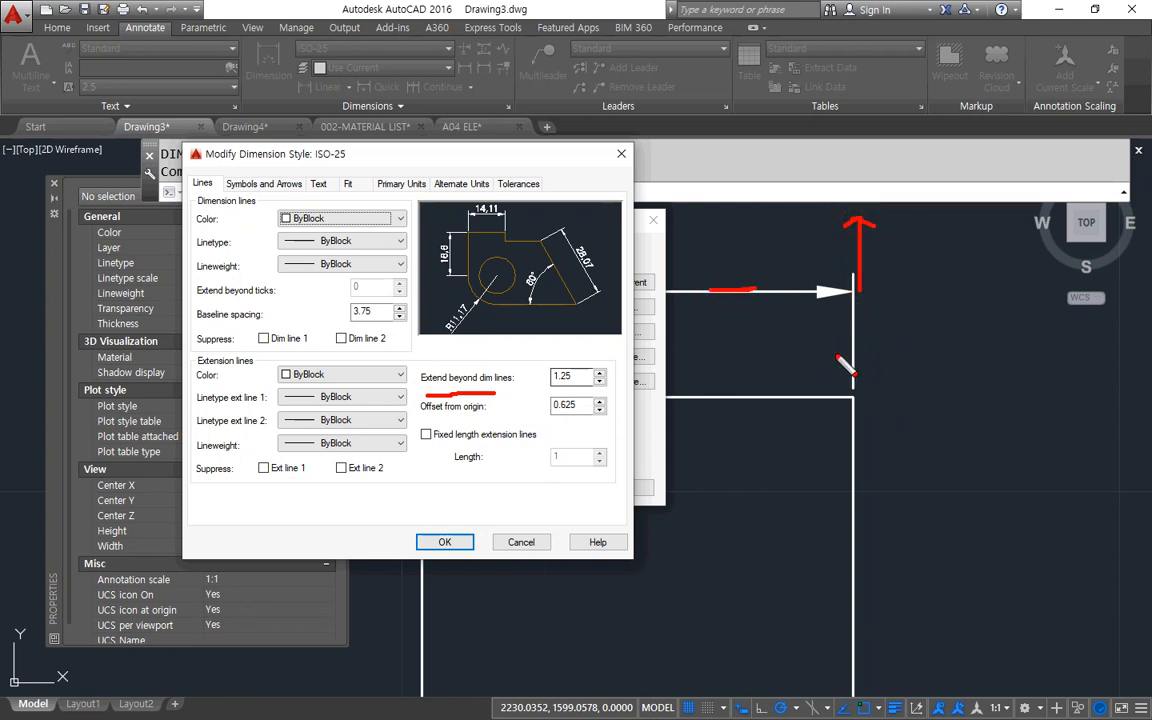
pyautogui.moveTo(847, 369)
pyautogui.mouseDown()
pyautogui.moveTo(854, 280)
pyautogui.moveTo(854, 388)
pyautogui.mouseUp()
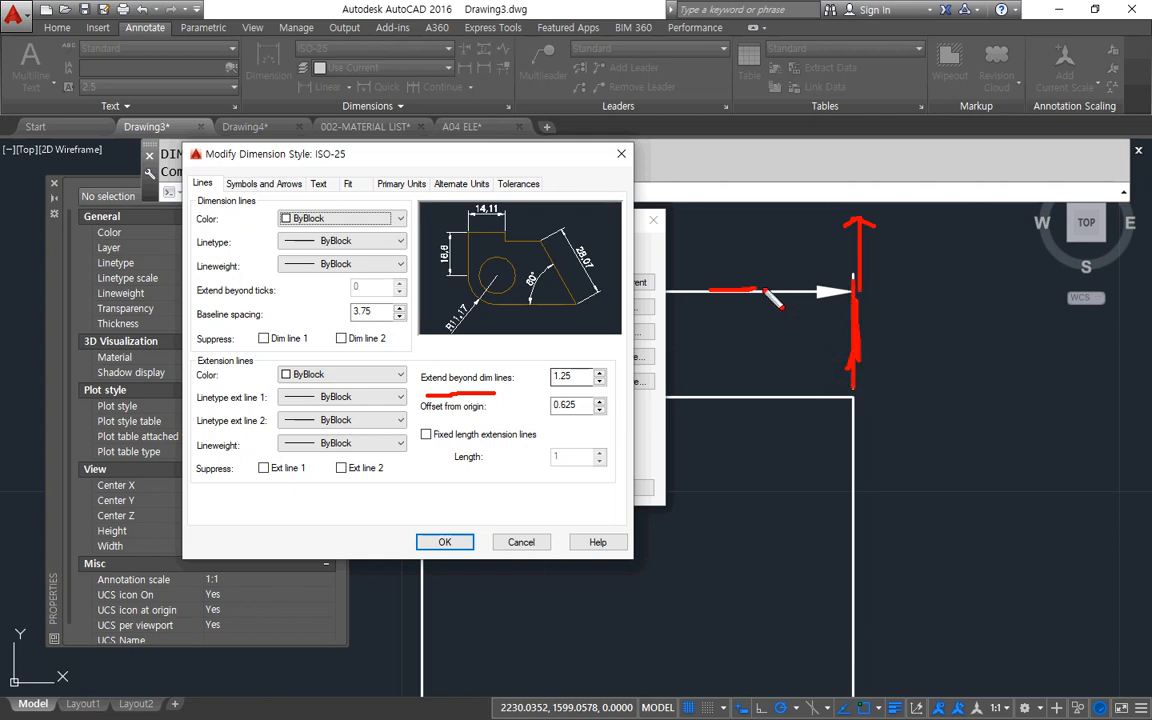
pyautogui.moveTo(733, 289)
pyautogui.mouseDown()
pyautogui.moveTo(688, 291)
pyautogui.moveTo(904, 276)
pyautogui.moveTo(870, 302)
pyautogui.moveTo(888, 267)
pyautogui.moveTo(874, 277)
pyautogui.moveTo(843, 258)
pyautogui.moveTo(882, 297)
pyautogui.mouseUp()
pyautogui.press('Escape')
pyautogui.press('Escape')
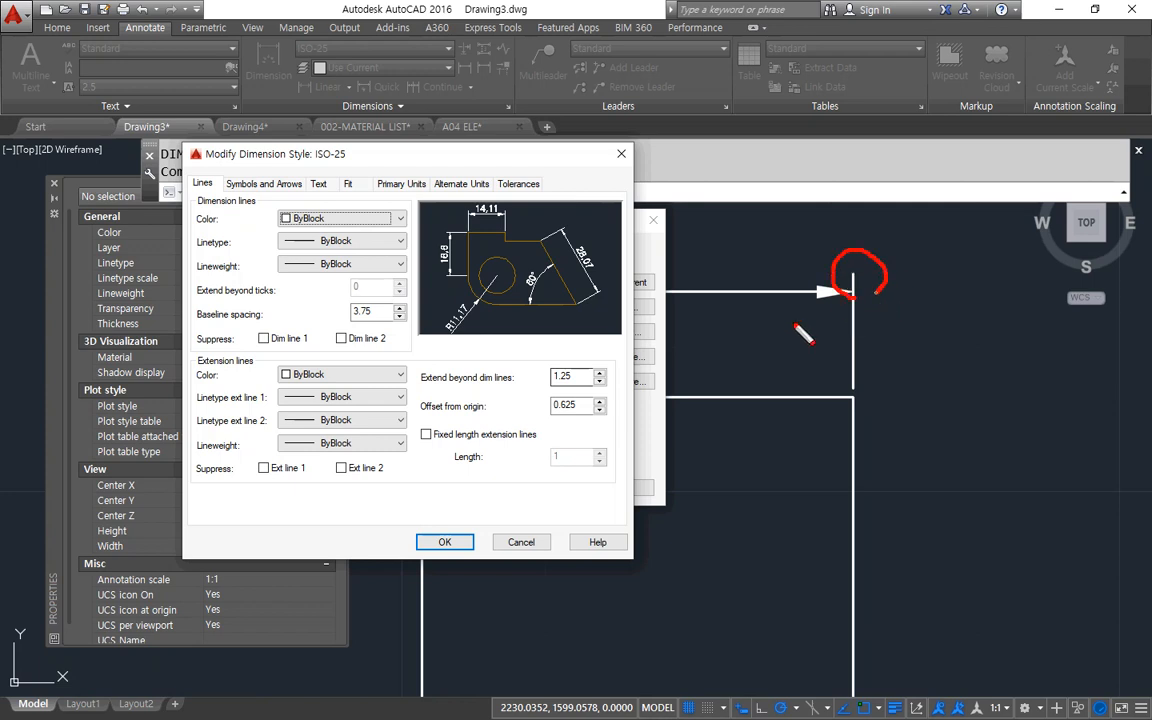
pyautogui.moveTo(438, 393); pyautogui.dragTo(630, 395)
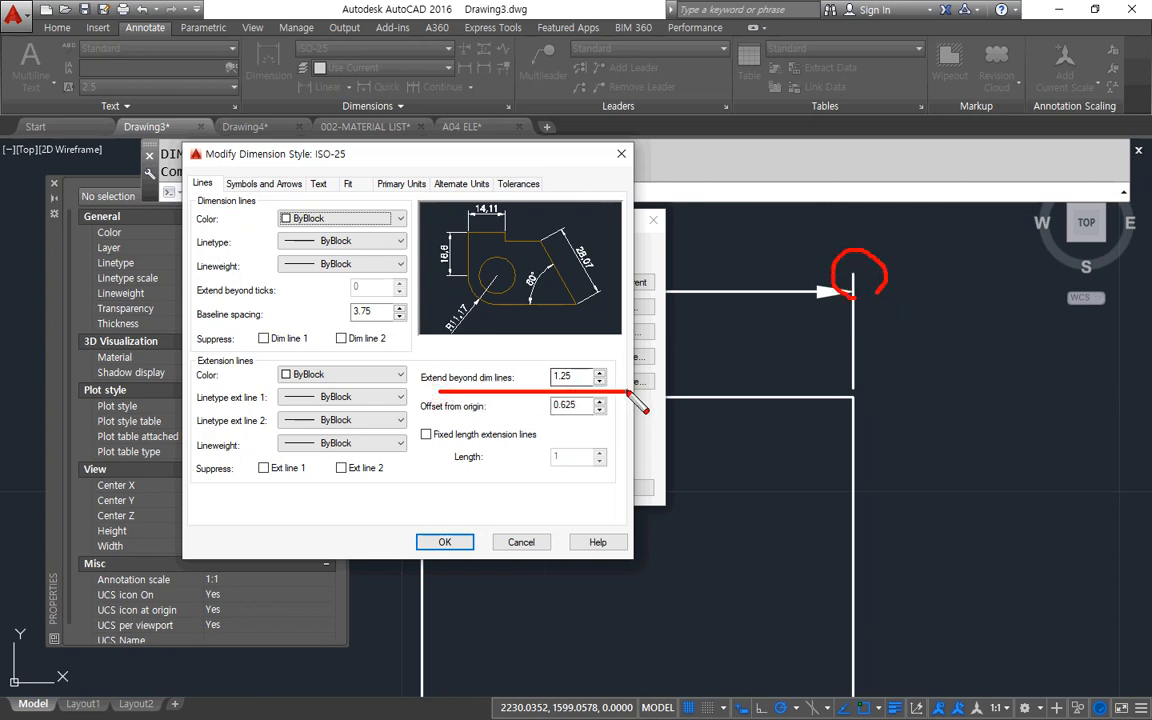
pyautogui.press('Escape')
pyautogui.moveTo(433, 422); pyautogui.dragTo(474, 420)
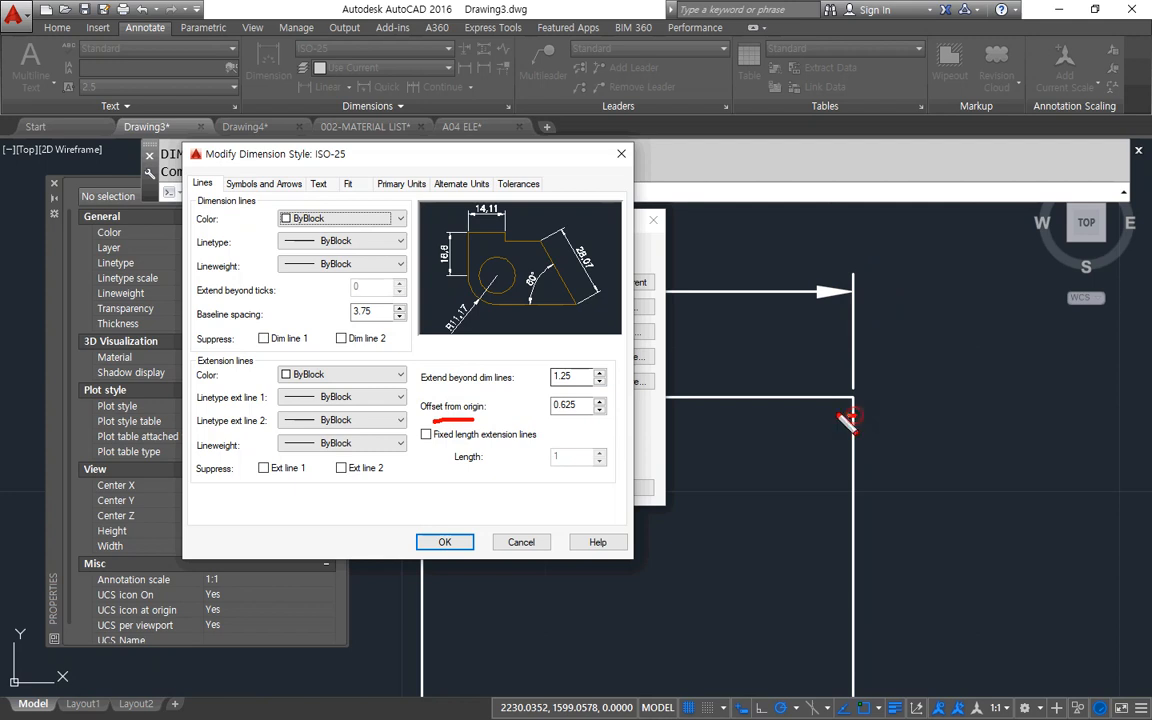
pyautogui.moveTo(848, 414)
pyautogui.mouseDown()
pyautogui.moveTo(888, 385)
pyautogui.moveTo(855, 424)
pyautogui.mouseUp()
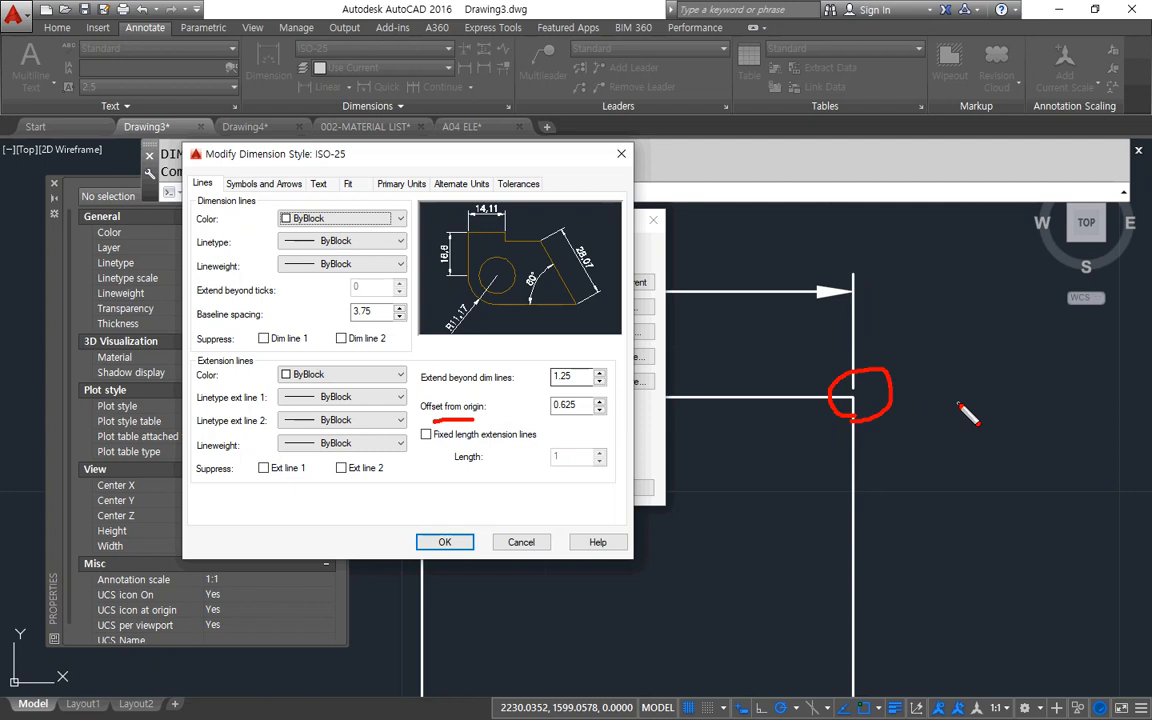
# Review the ISO-25 style's arrowhead and symbol settings and its text placement options, then leave the style unmodified.
pyautogui.click(250, 183)
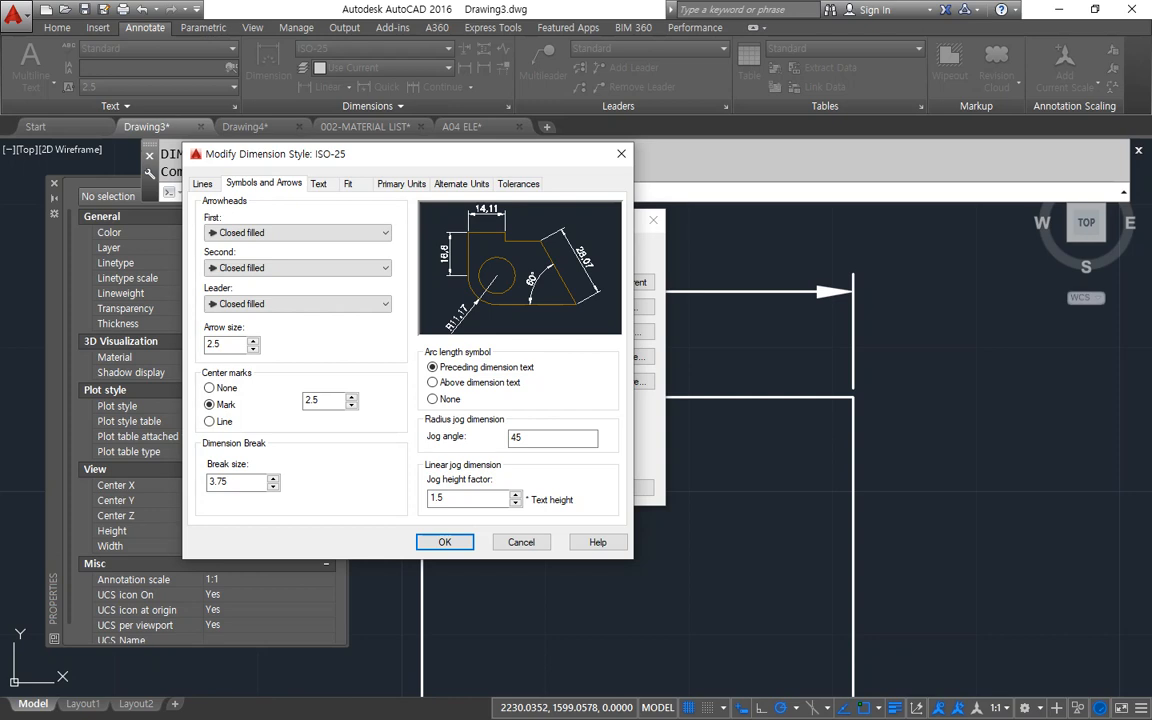
pyautogui.click(320, 184)
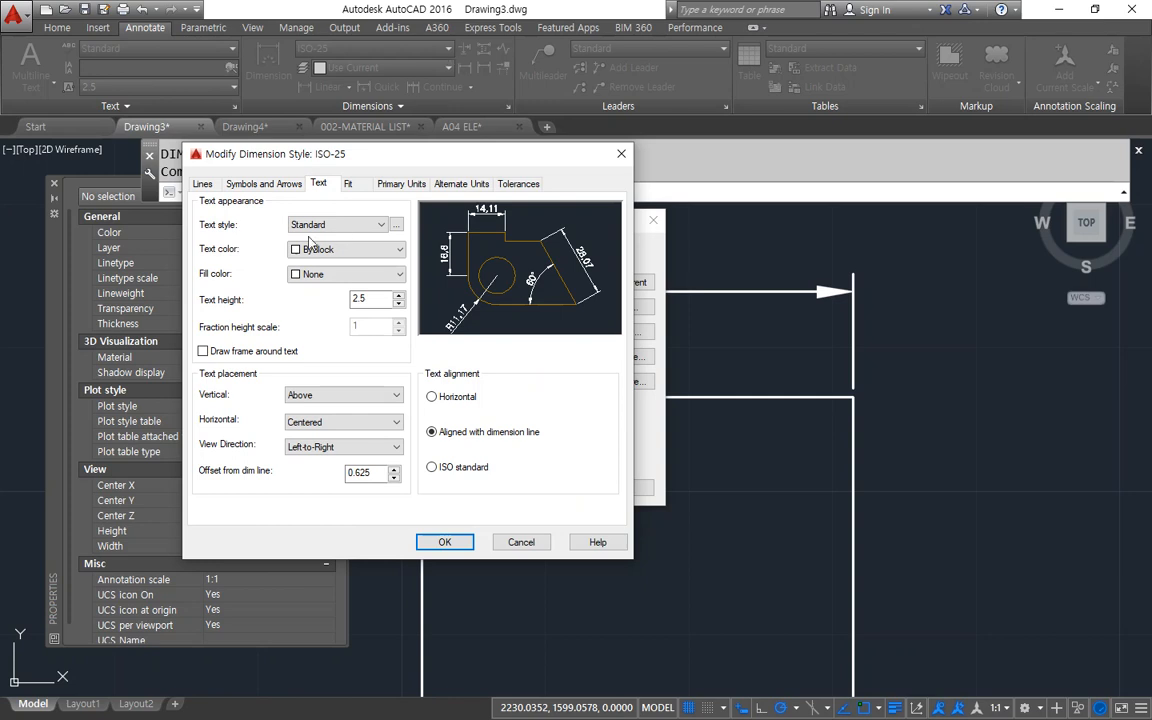
pyautogui.moveTo(265, 366)
pyautogui.mouseDown()
pyautogui.moveTo(185, 400)
pyautogui.moveTo(213, 505)
pyautogui.moveTo(323, 497)
pyautogui.moveTo(342, 352)
pyautogui.moveTo(250, 362)
pyautogui.mouseUp()
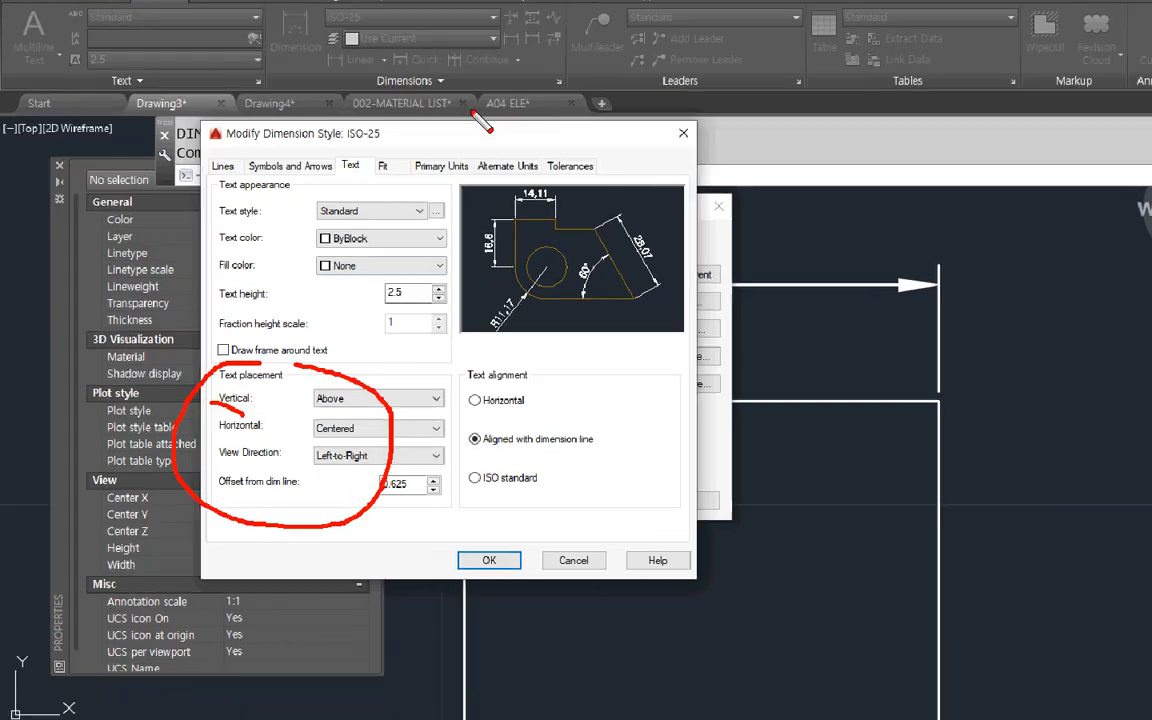
pyautogui.press('Escape')
pyautogui.moveTo(445, 154); pyautogui.dragTo(309, 162)
pyautogui.press('Escape')
# Examine the possible vertical text positions above, on and below the rectangle's dimension line, then leave the style manager.
pyautogui.moveTo(555, 218)
pyautogui.mouseDown()
pyautogui.moveTo(299, 190)
pyautogui.moveTo(263, 201)
pyautogui.mouseUp()
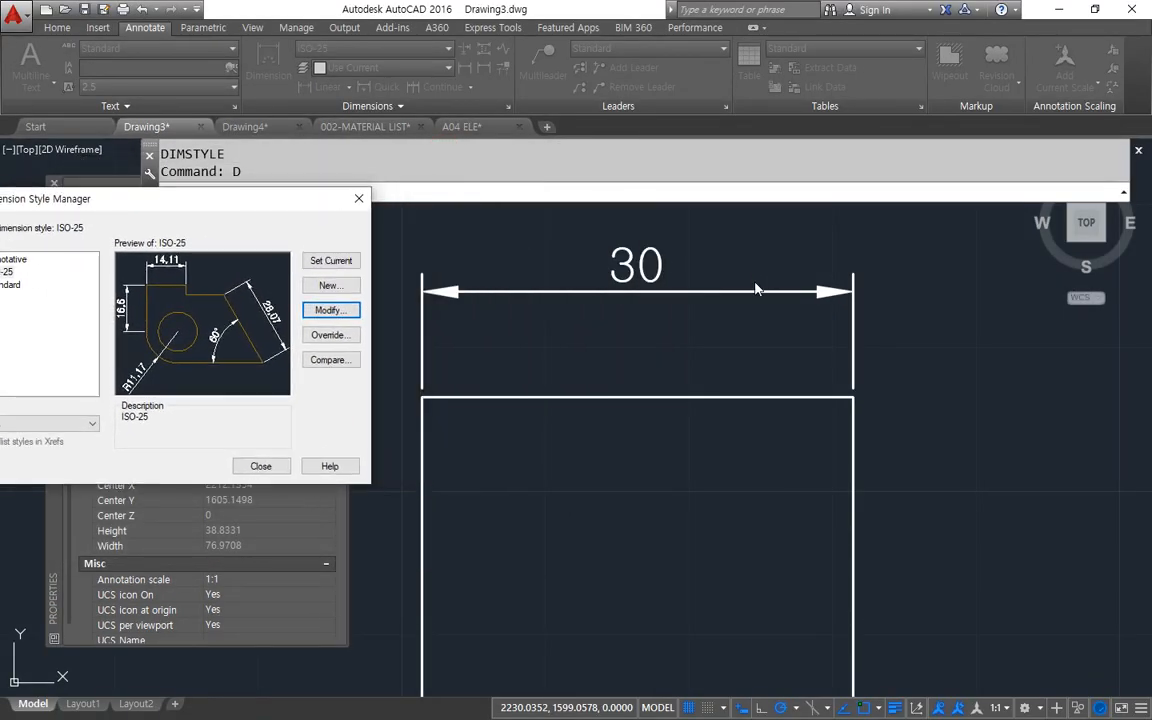
pyautogui.moveTo(617, 283); pyautogui.dragTo(612, 258)
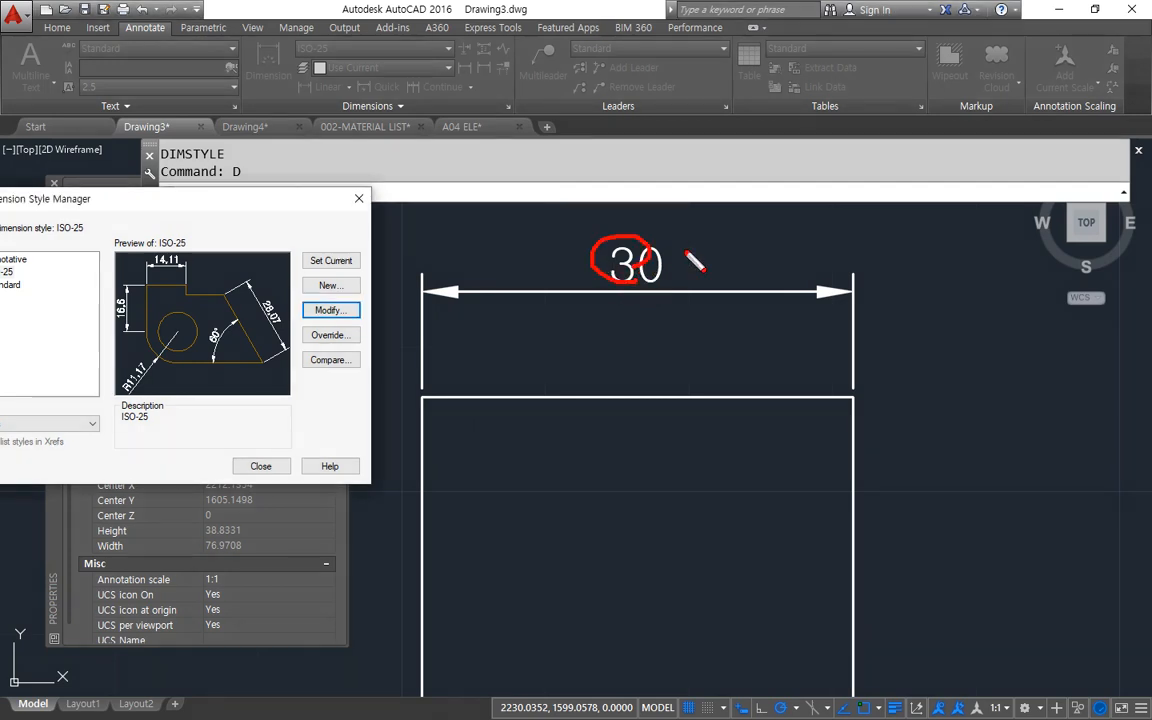
pyautogui.moveTo(685, 242); pyautogui.dragTo(691, 332)
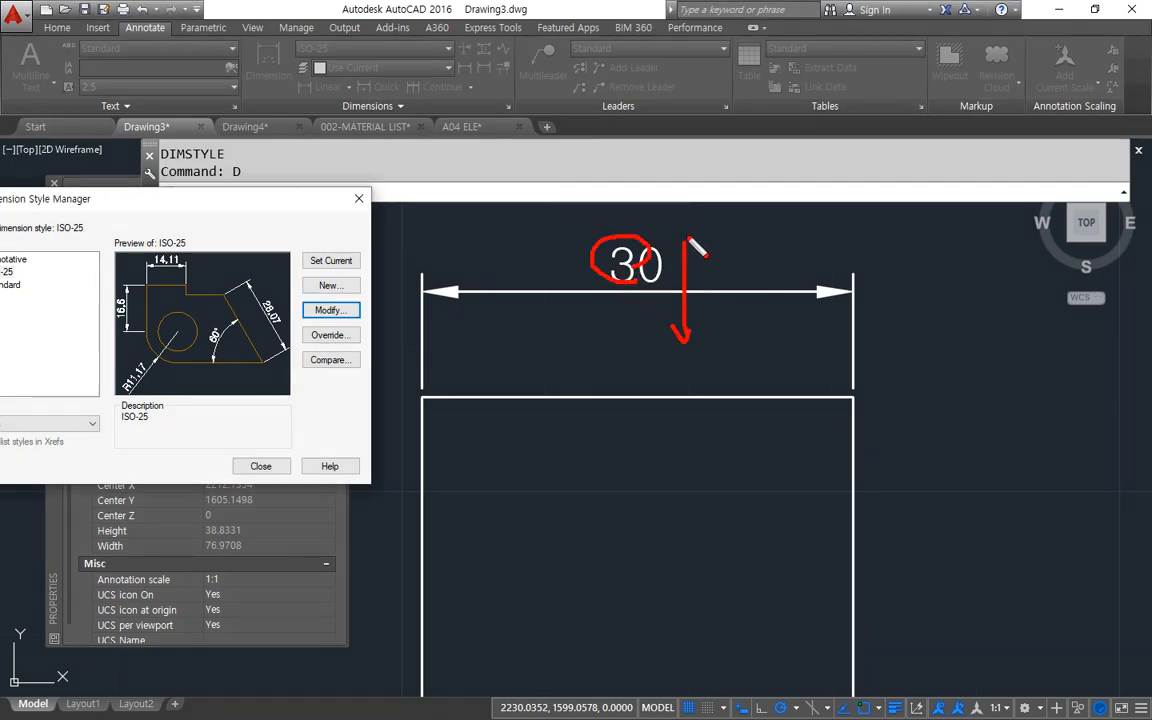
pyautogui.moveTo(684, 235); pyautogui.dragTo(662, 250)
pyautogui.moveTo(683, 235); pyautogui.dragTo(721, 257)
pyautogui.moveTo(569, 285)
pyautogui.mouseDown()
pyautogui.moveTo(698, 288)
pyautogui.moveTo(543, 240)
pyautogui.moveTo(547, 269)
pyautogui.mouseUp()
pyautogui.moveTo(579, 316)
pyautogui.mouseDown()
pyautogui.moveTo(571, 284)
pyautogui.moveTo(591, 360)
pyautogui.moveTo(568, 374)
pyautogui.mouseUp()
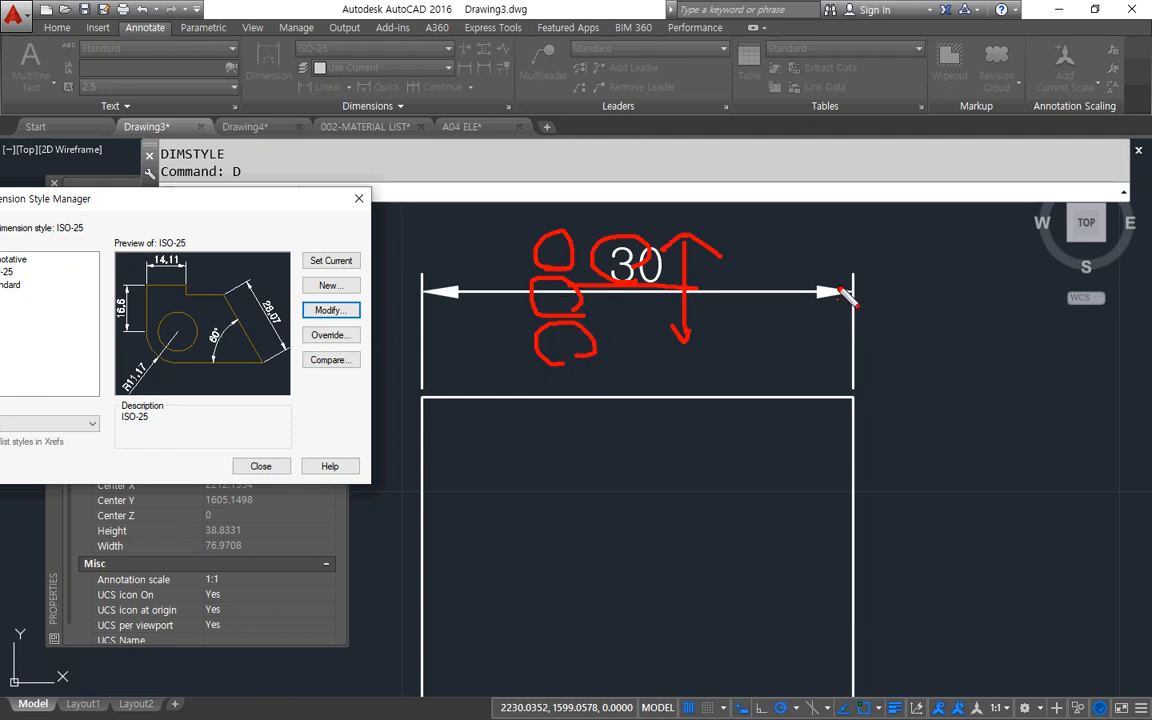
pyautogui.press('Escape')
pyautogui.press('Escape')
# Modify the ISO-25 dimension style so that the vertical text placement is Centered, and leave the style manager.
pyautogui.moveTo(646, 408); pyautogui.dragTo(812, 411, button='middle')
pyautogui.write('d')
pyautogui.press('Return')
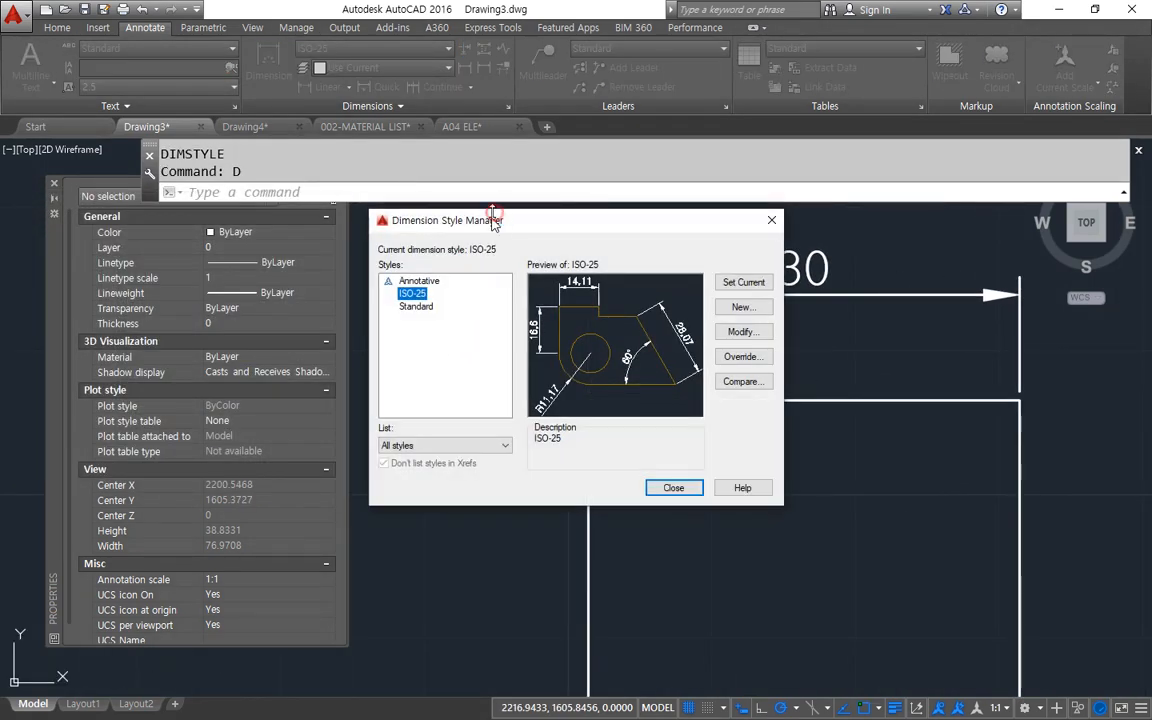
pyautogui.moveTo(492, 221); pyautogui.dragTo(269, 204)
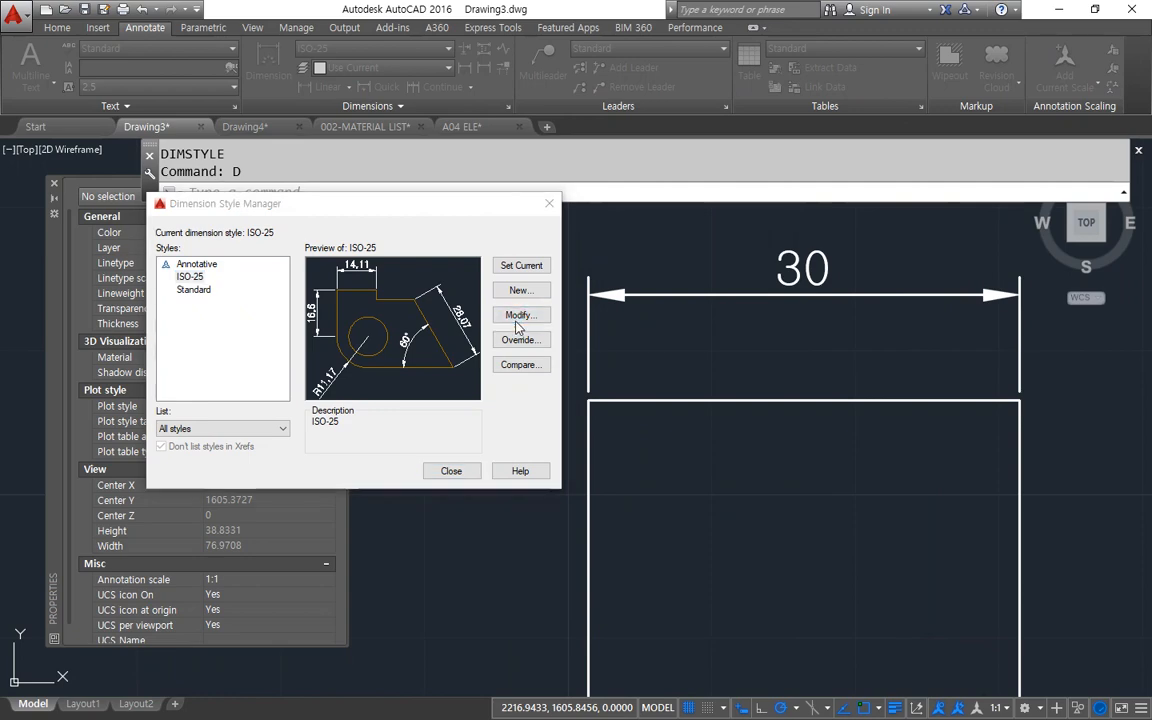
pyautogui.click(518, 316)
pyautogui.click(209, 173)
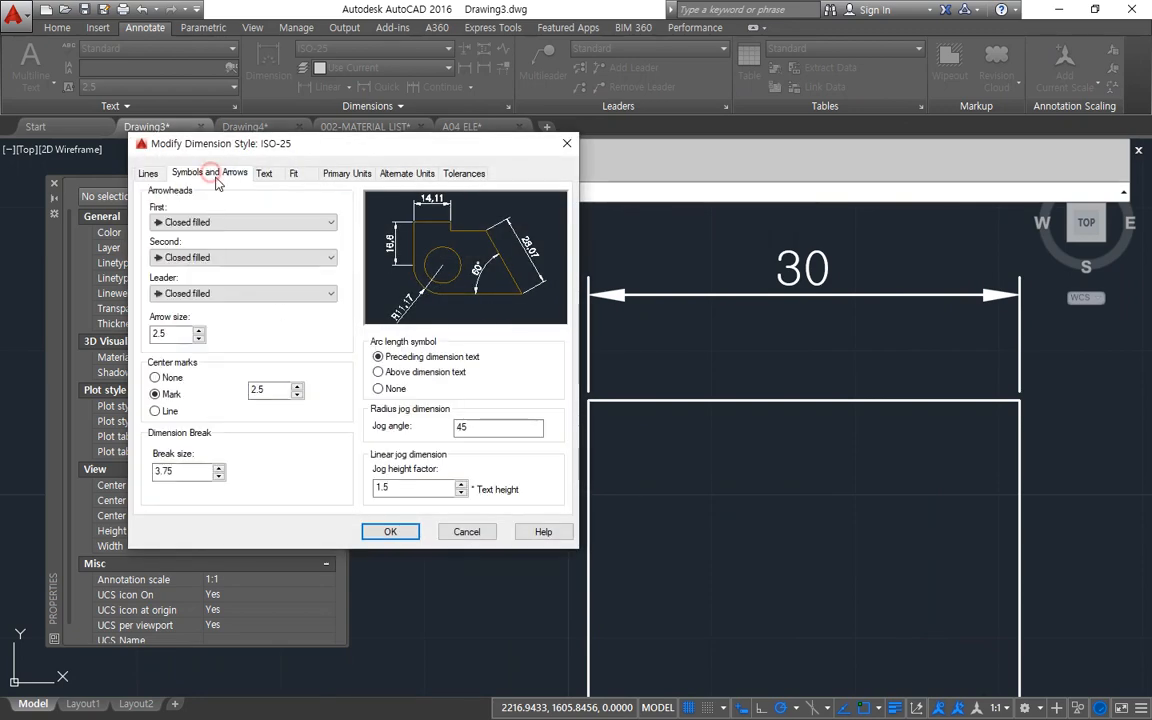
pyautogui.click(263, 173)
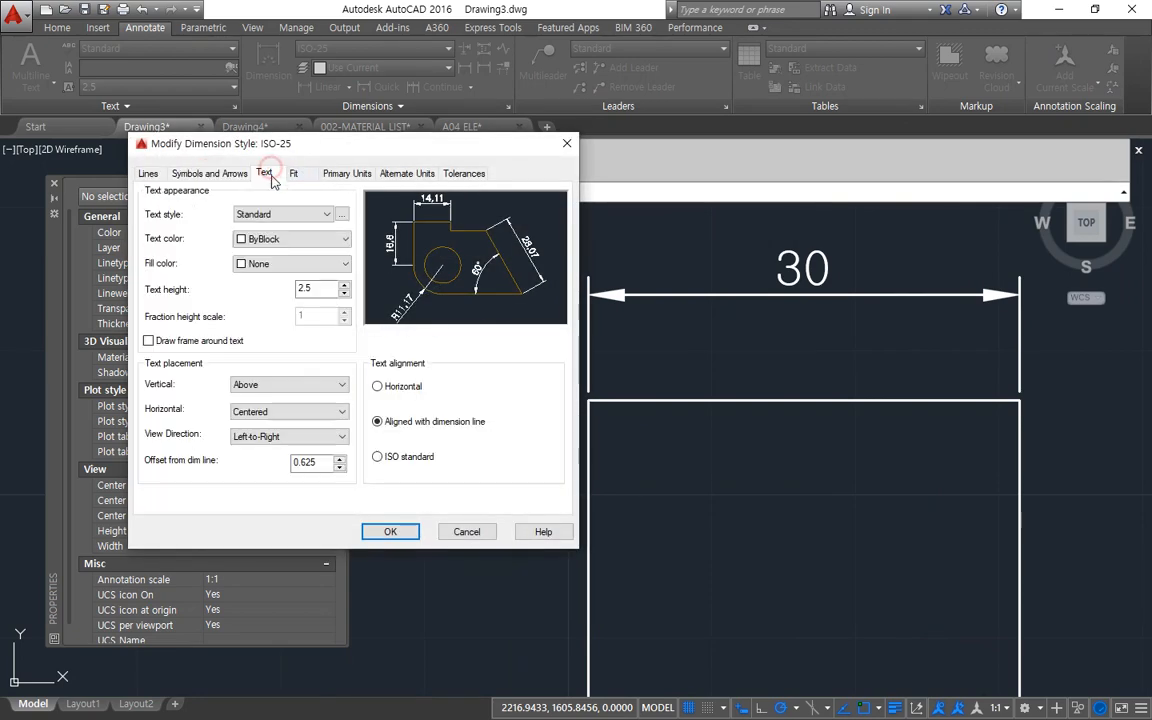
pyautogui.click(273, 385)
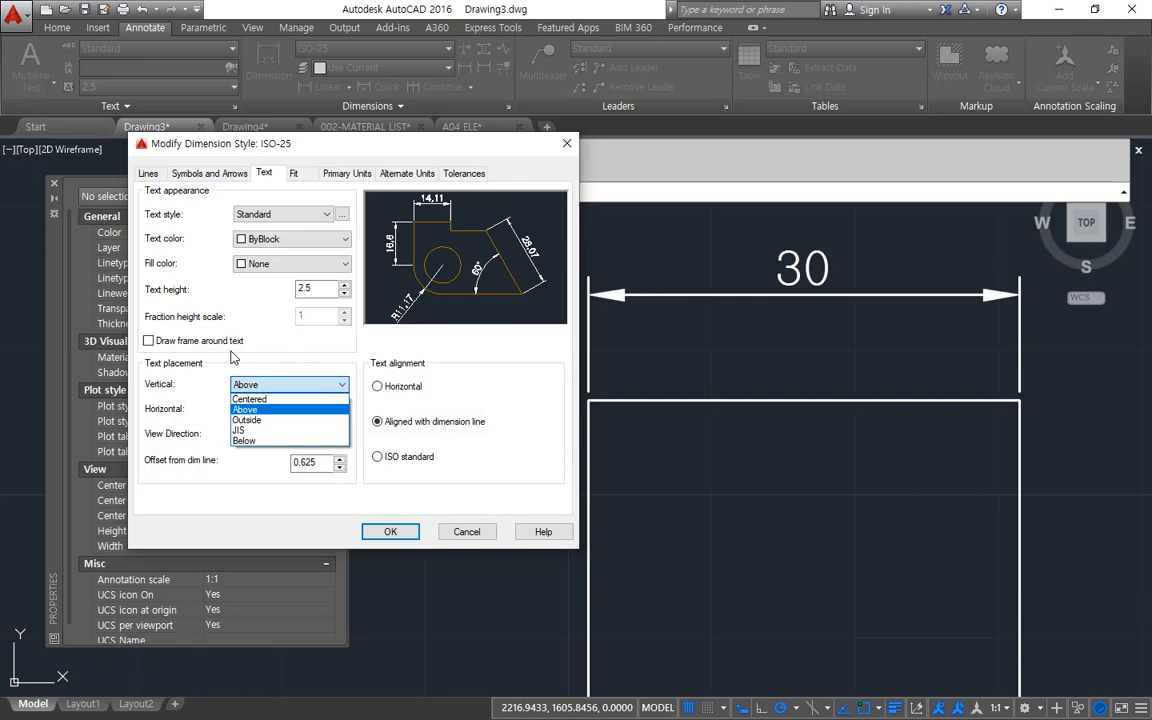
pyautogui.click(249, 399)
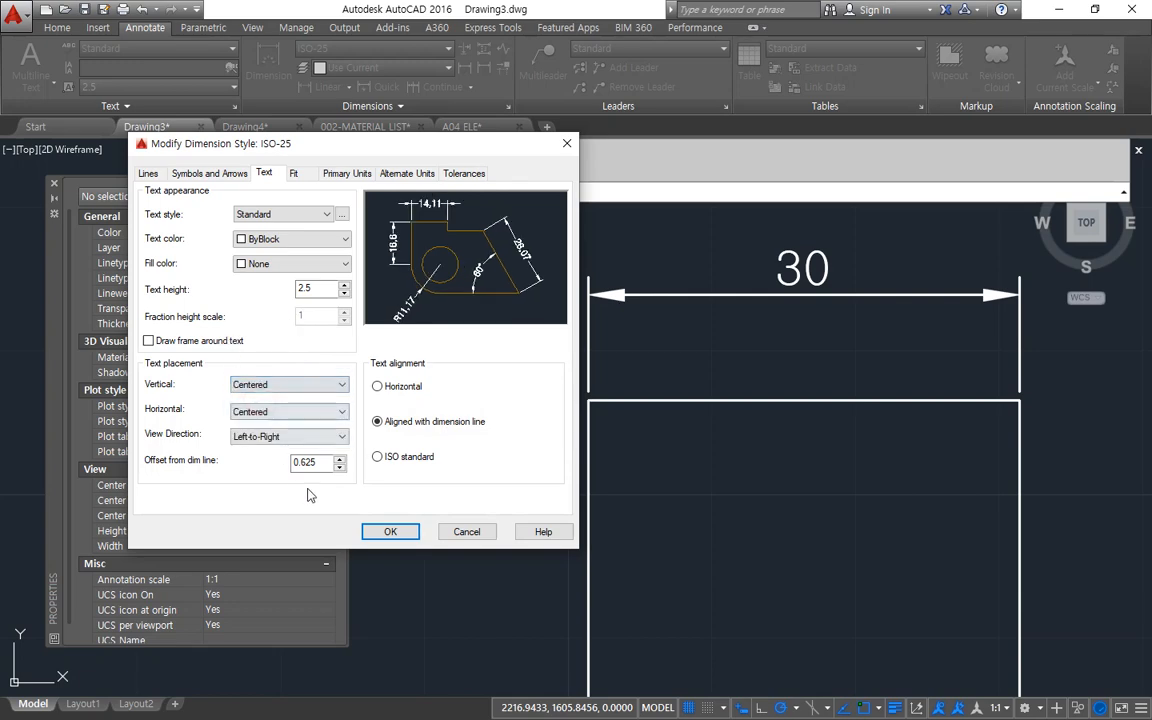
pyautogui.click(372, 532)
pyautogui.click(450, 471)
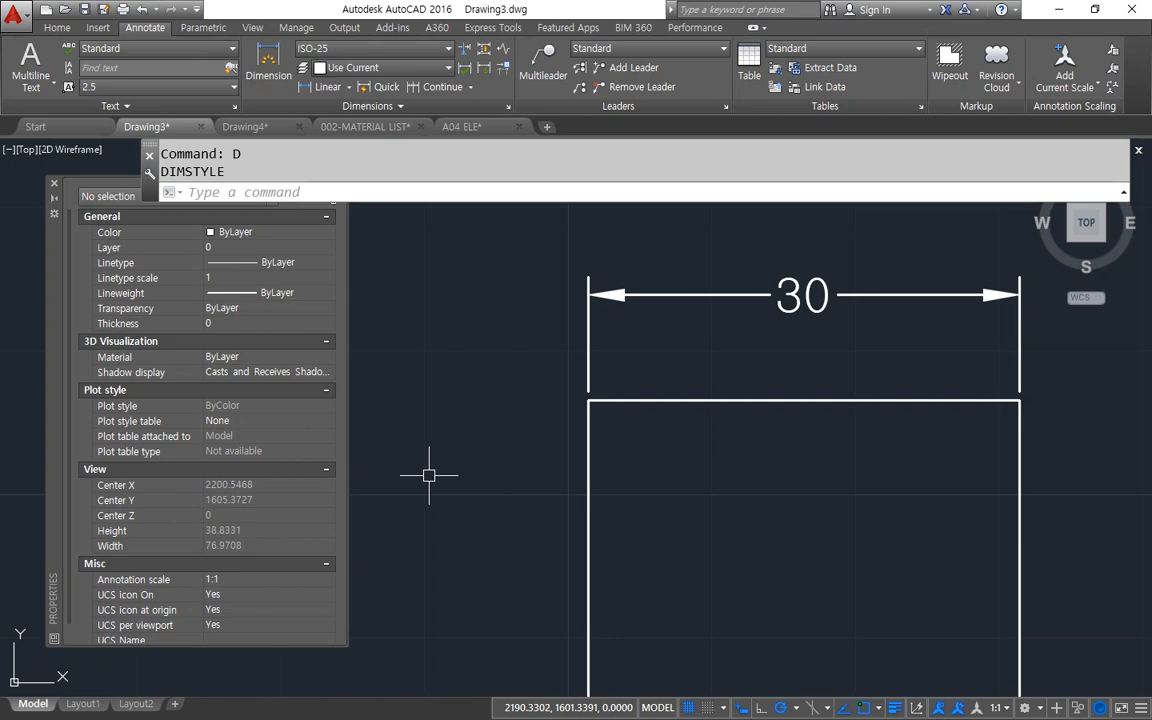
pyautogui.write('d')
pyautogui.press('Return')
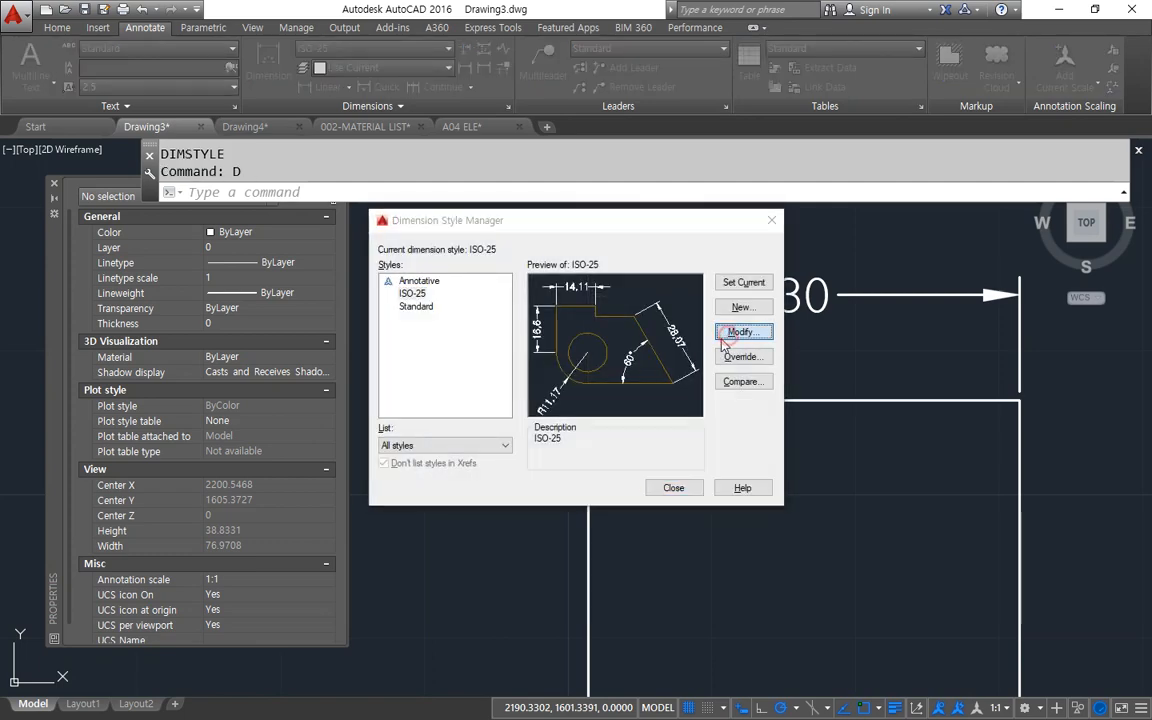
pyautogui.click(730, 331)
pyautogui.click(509, 401)
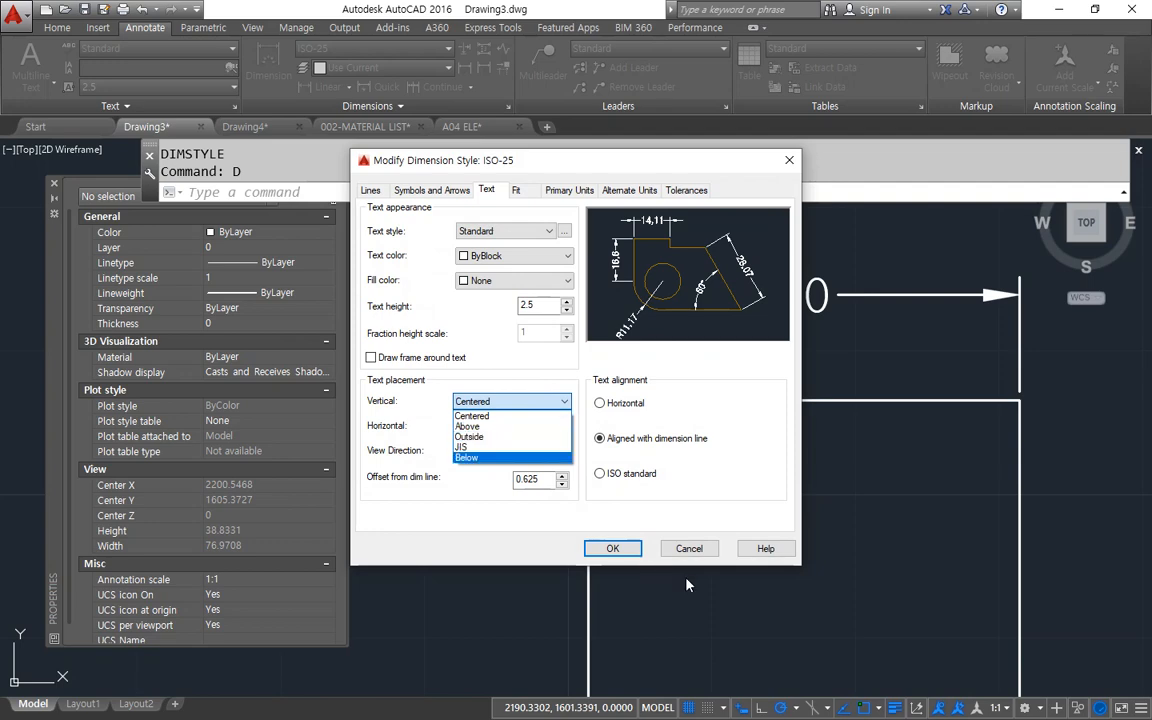
pyautogui.click(689, 548)
pyautogui.click(689, 548)
pyautogui.click(660, 478)
pyautogui.press('Escape')
# Add a linear dimension to the rectangle's bottom edge, with the dimension line placed below the rectangle.
pyautogui.scroll(-4, 658, 476)
pyautogui.moveTo(658, 476); pyautogui.dragTo(504, 317, button='middle')
pyautogui.scroll(2, 510, 330)
pyautogui.moveTo(453, 257); pyautogui.dragTo(480, 317, button='middle')
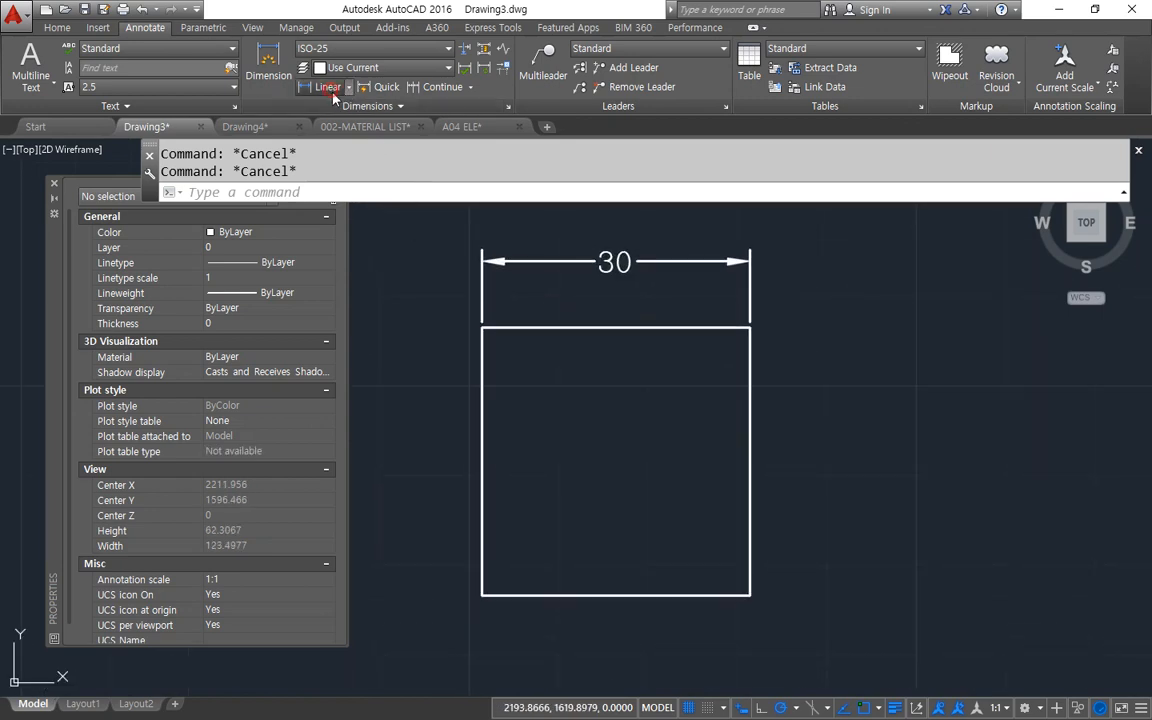
pyautogui.click(325, 87)
pyautogui.click(484, 595)
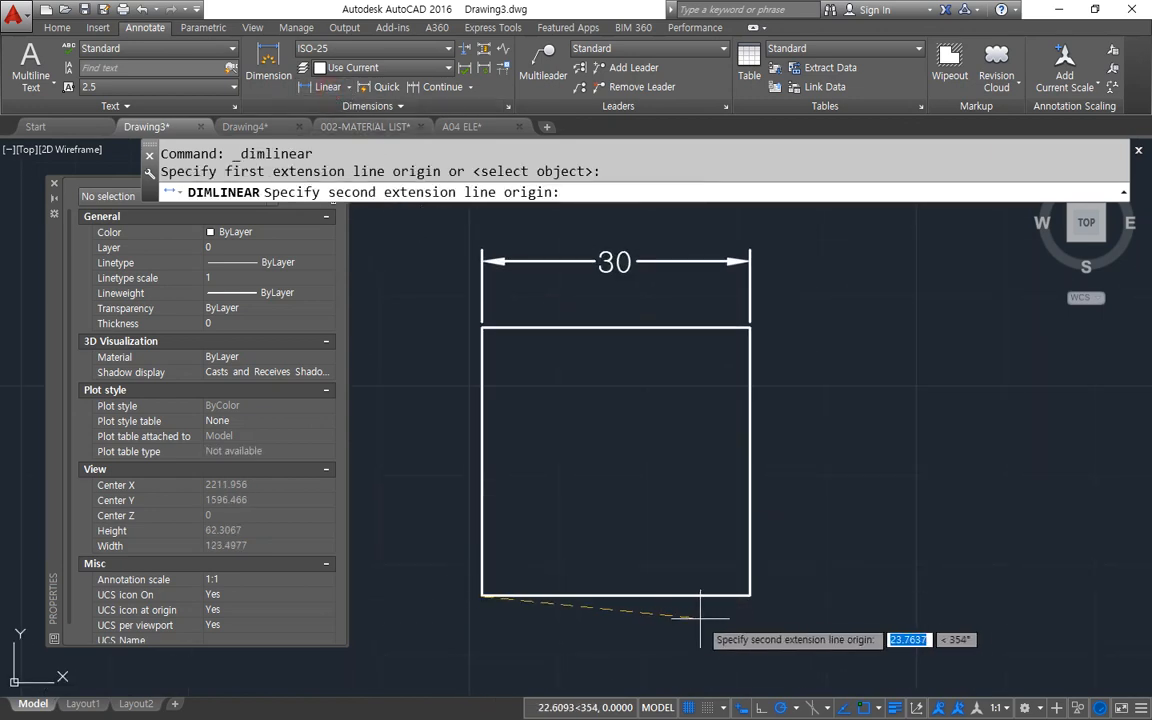
pyautogui.click(750, 596)
pyautogui.click(683, 650)
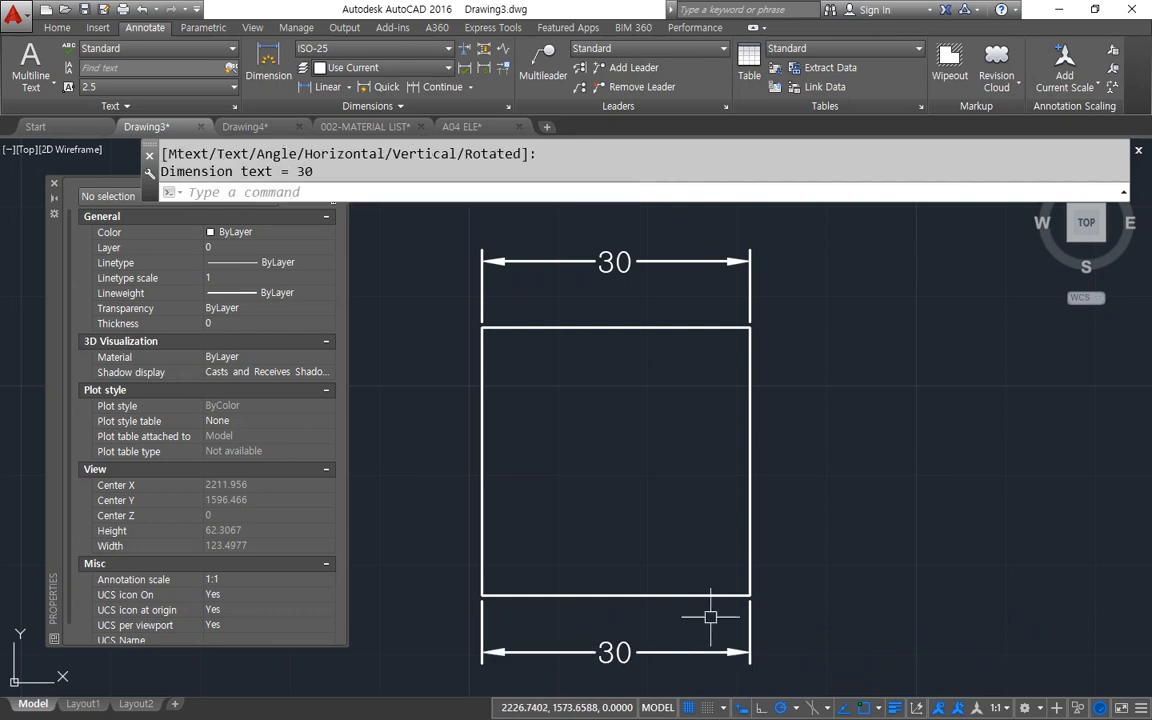
# Add a linear dimension to the rectangle's right edge, with the dimension line placed outside the rectangle.
pyautogui.press('Return')
pyautogui.click(748, 596)
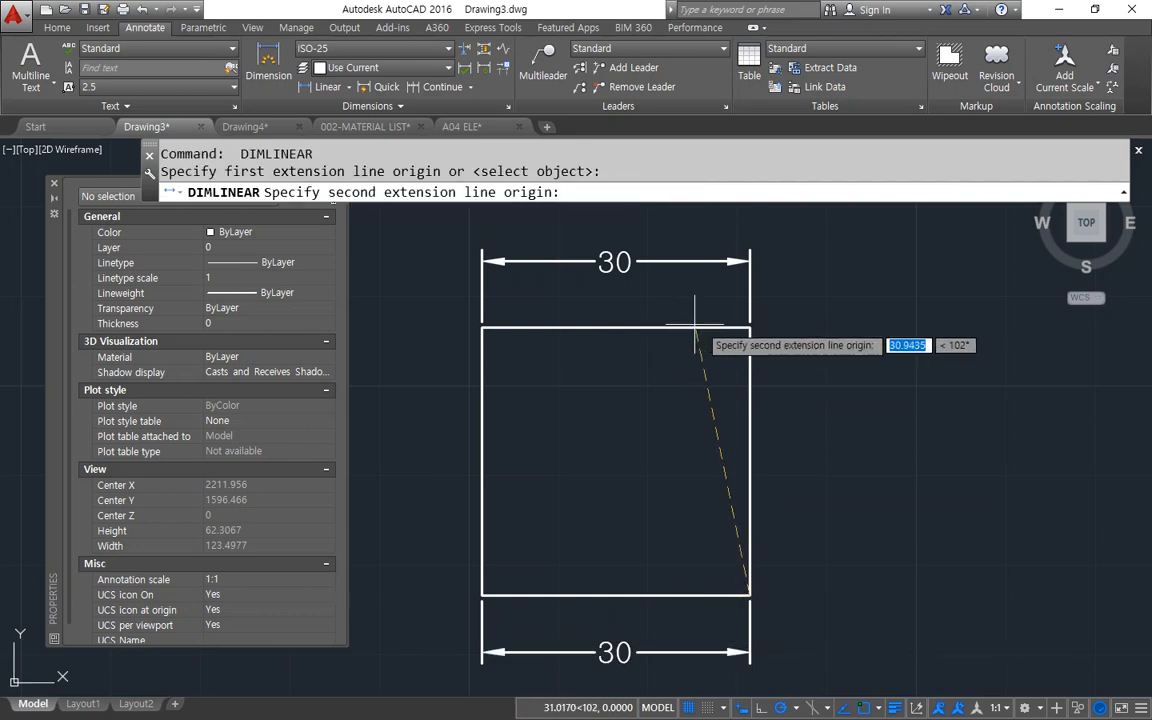
pyautogui.click(745, 327)
pyautogui.click(812, 366)
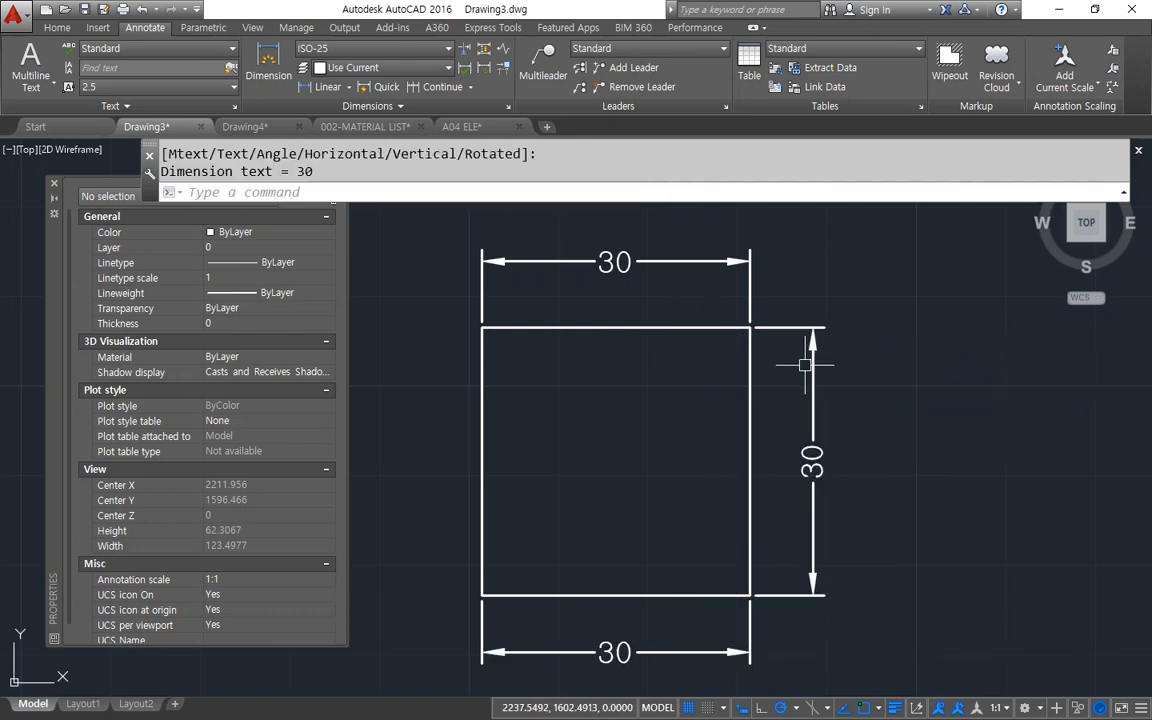
# Modify the ISO-25 dimension style so that the vertical text placement is Above, and apply it to the drawing.
pyautogui.write('d')
pyautogui.press('Return')
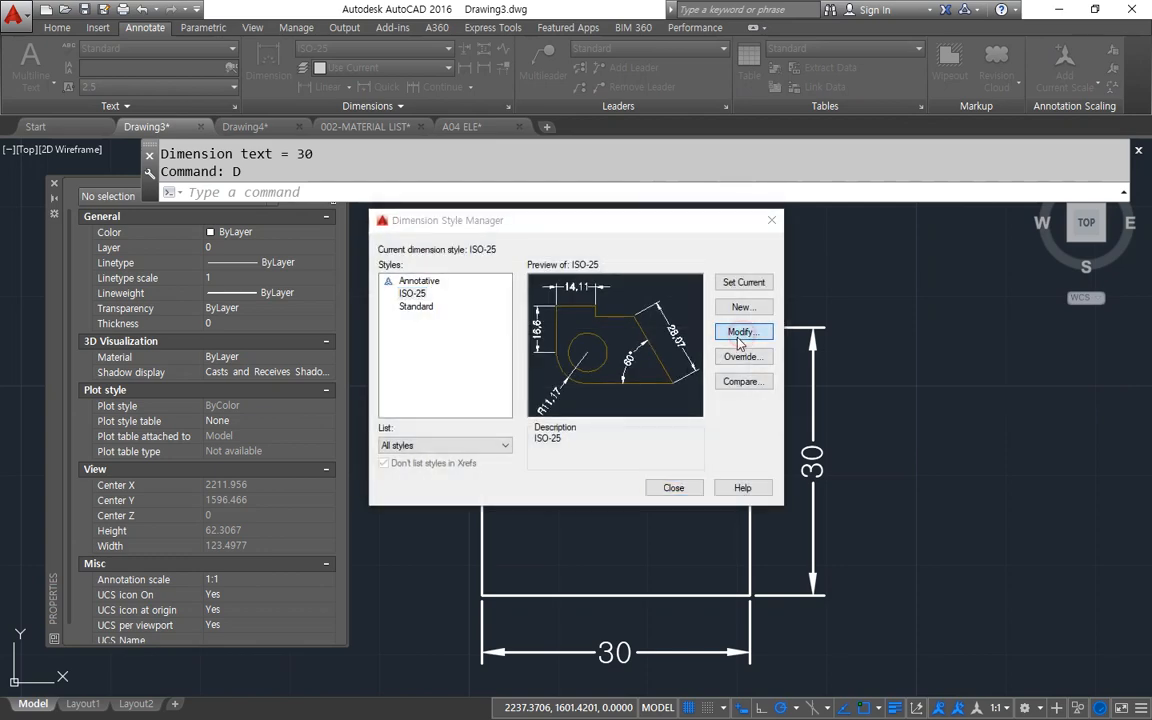
pyautogui.click(741, 333)
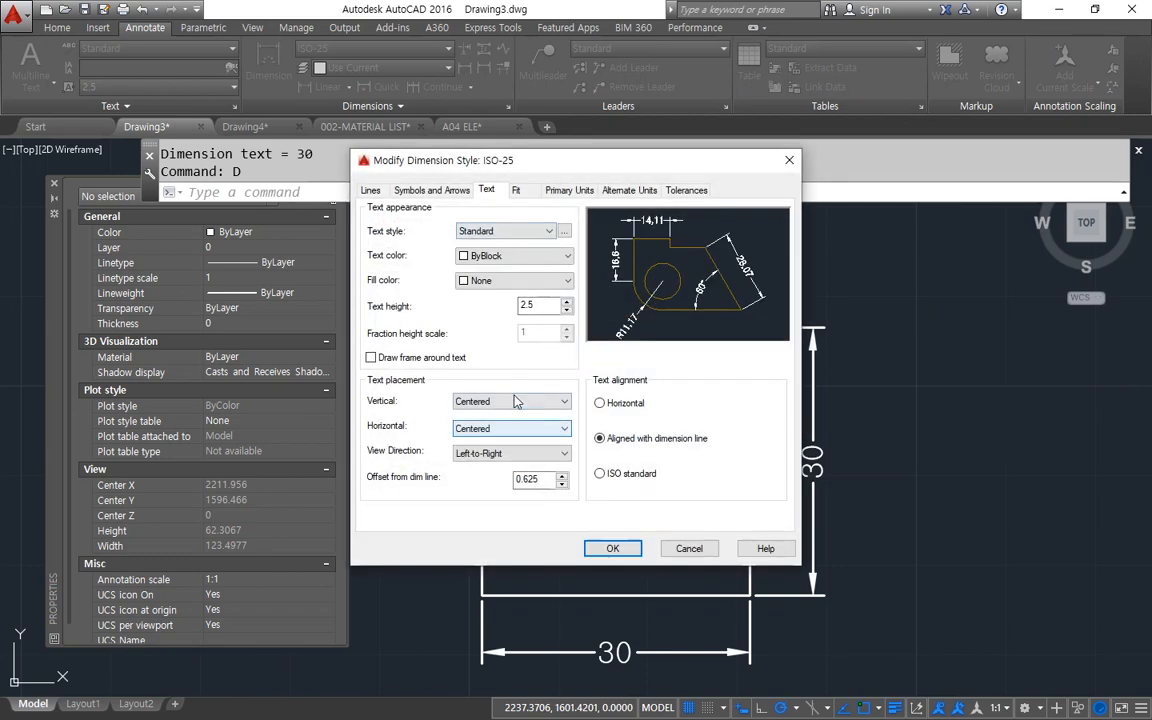
pyautogui.click(514, 402)
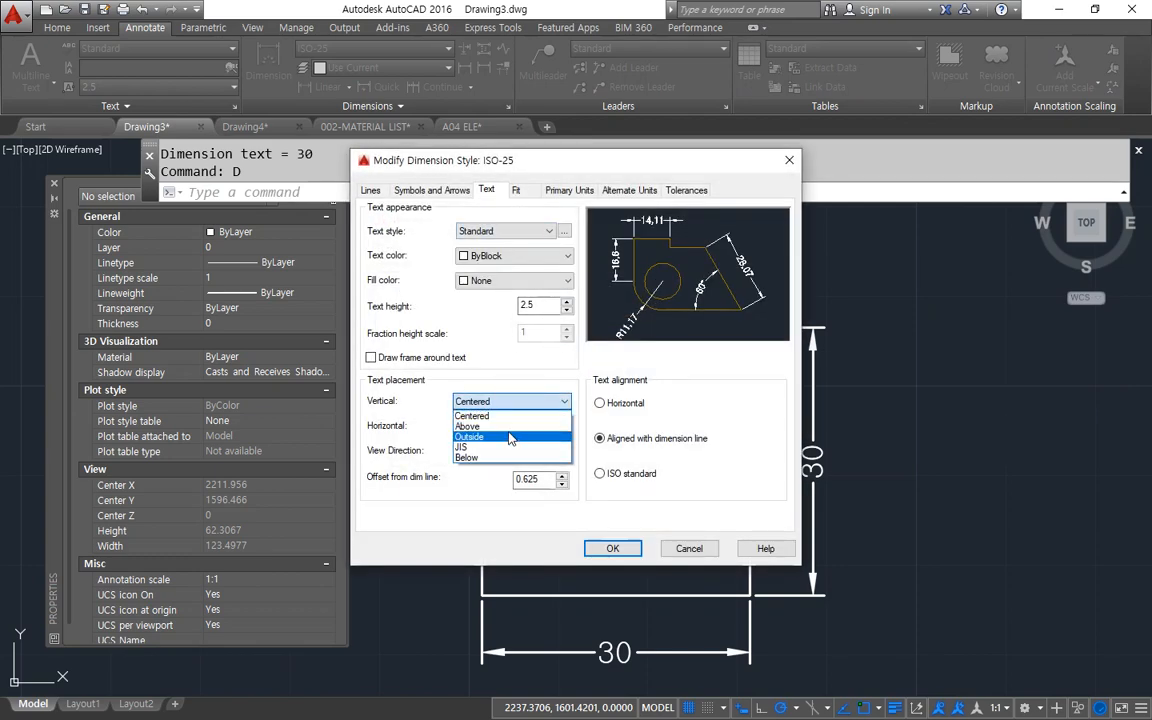
pyautogui.click(511, 427)
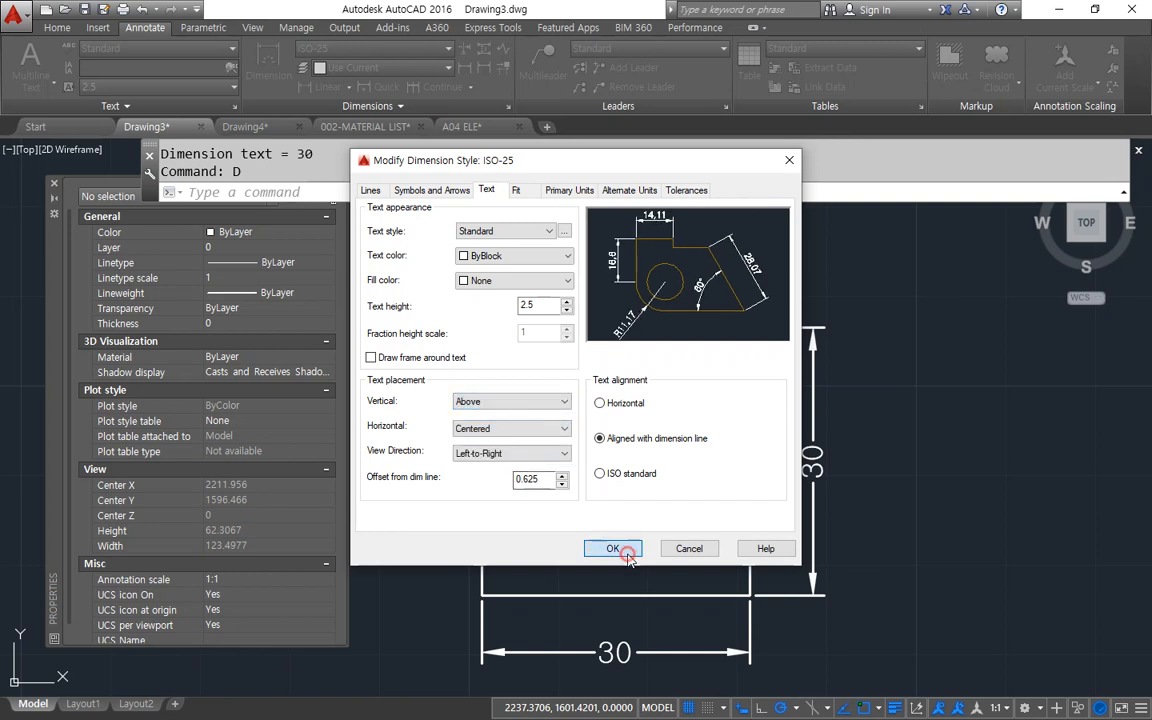
pyautogui.click(613, 548)
pyautogui.click(674, 486)
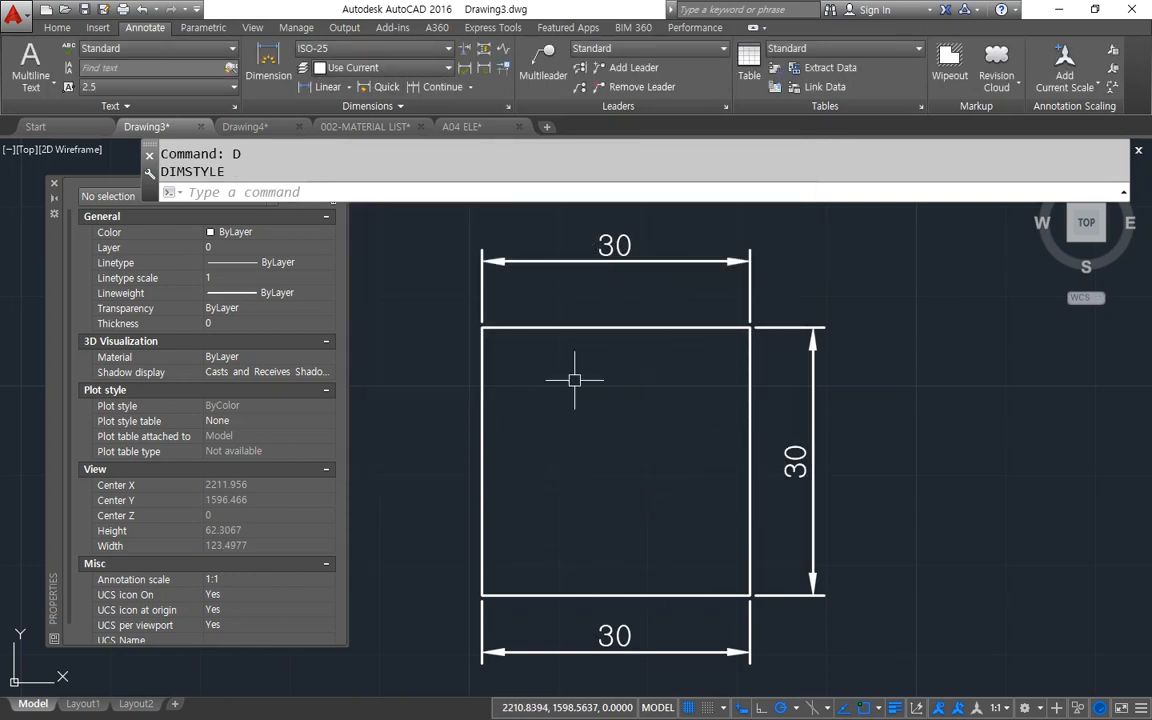
# Change the ISO-25 style's vertical text placement to Outside and apply it to the rectangle's three dimensions.
pyautogui.moveTo(609, 368)
pyautogui.mouseDown(button='middle')
pyautogui.moveTo(689, 352)
pyautogui.moveTo(707, 360)
pyautogui.mouseUp(button='middle')
pyautogui.write('D')
pyautogui.press('Return')
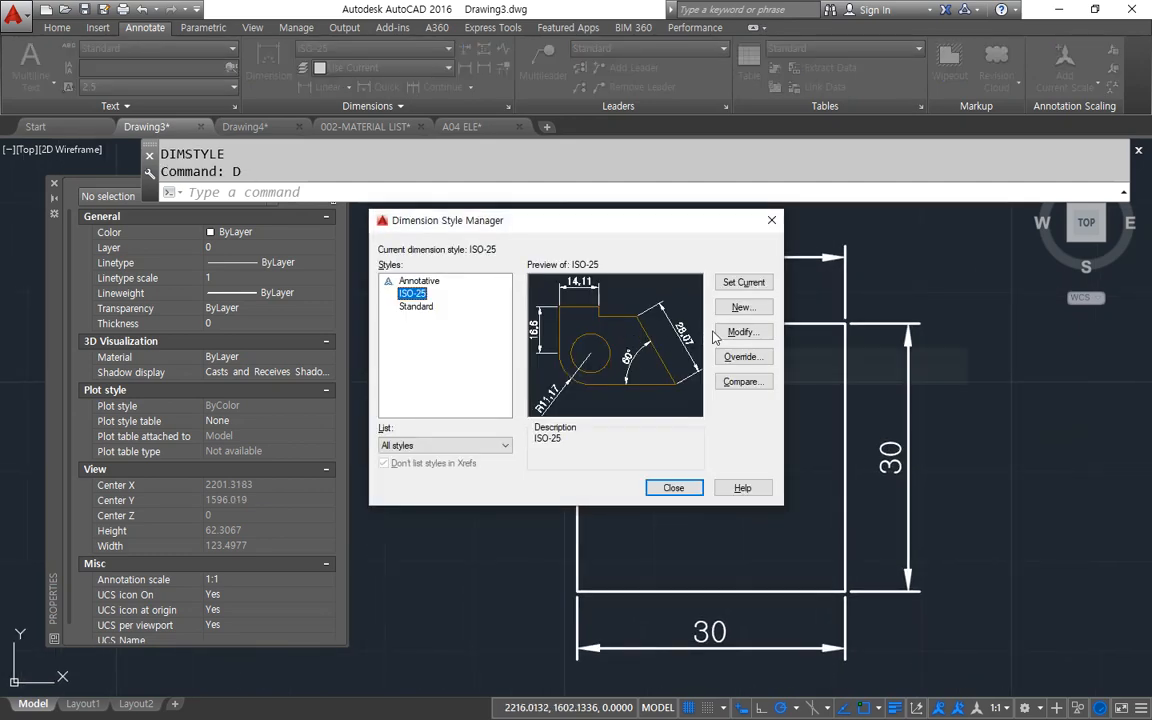
pyautogui.click(743, 331)
pyautogui.click(521, 306)
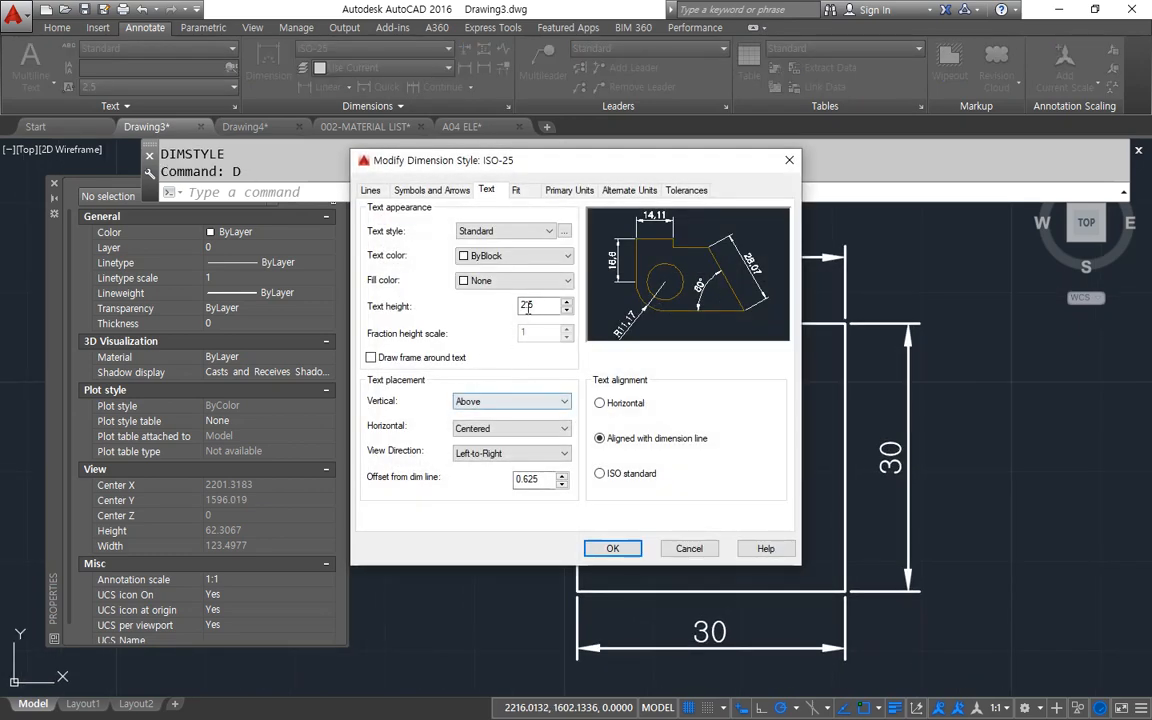
pyautogui.click(522, 401)
pyautogui.click(512, 444)
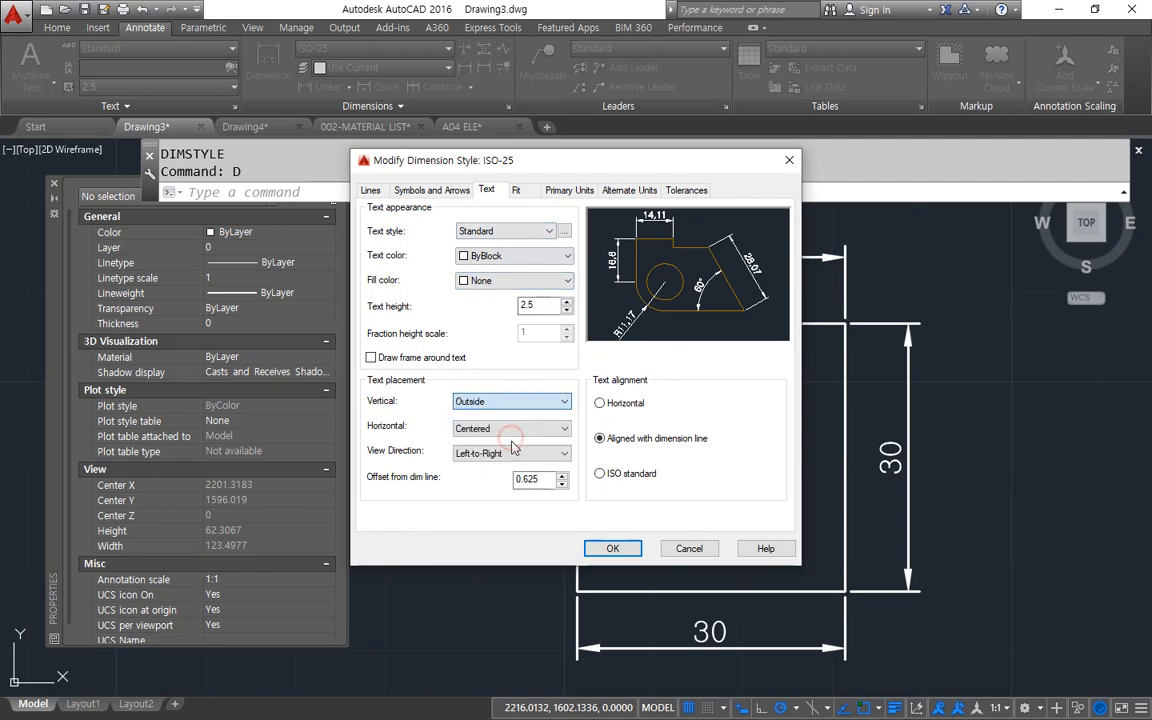
pyautogui.click(612, 548)
pyautogui.click(674, 489)
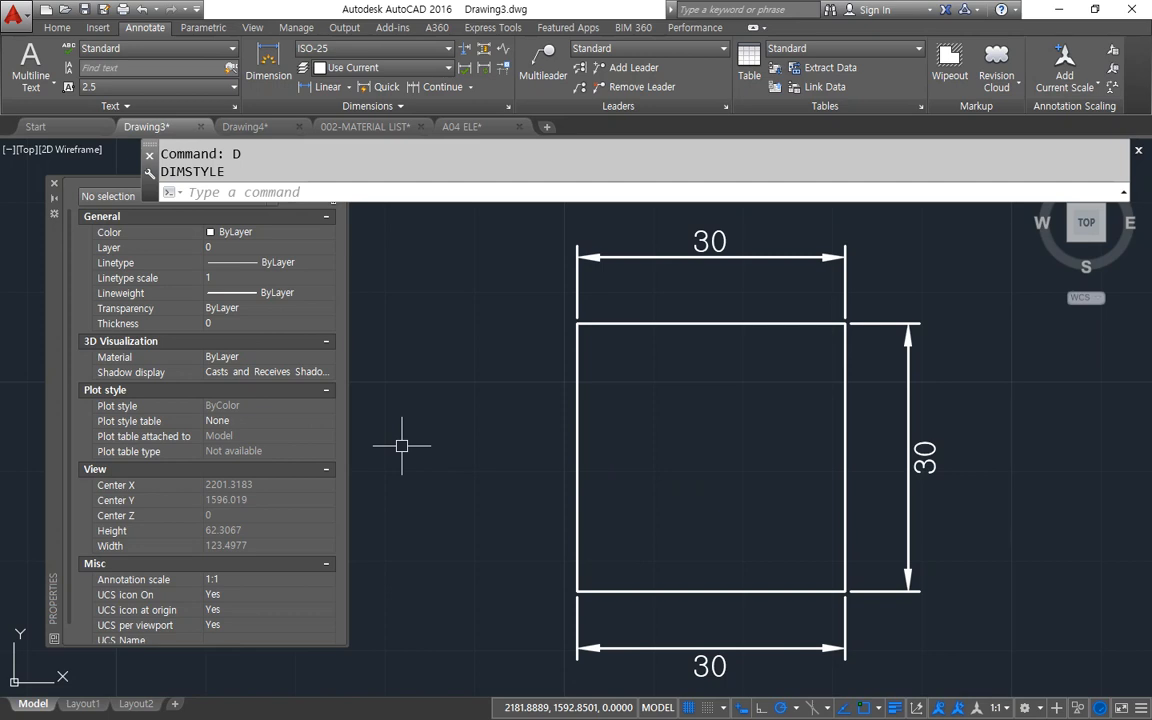
# Try Centered for the ISO-25 style's vertical text placement, then set it to Above and apply the style.
pyautogui.write('d')
pyautogui.press('Return')
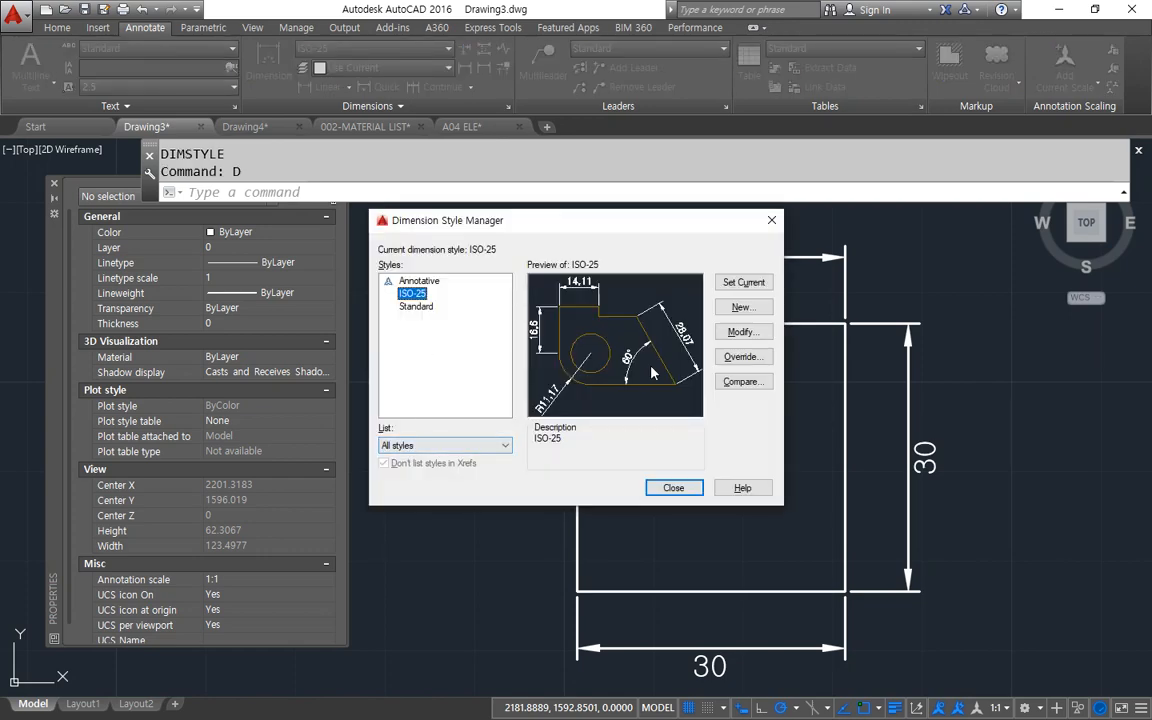
pyautogui.click(740, 331)
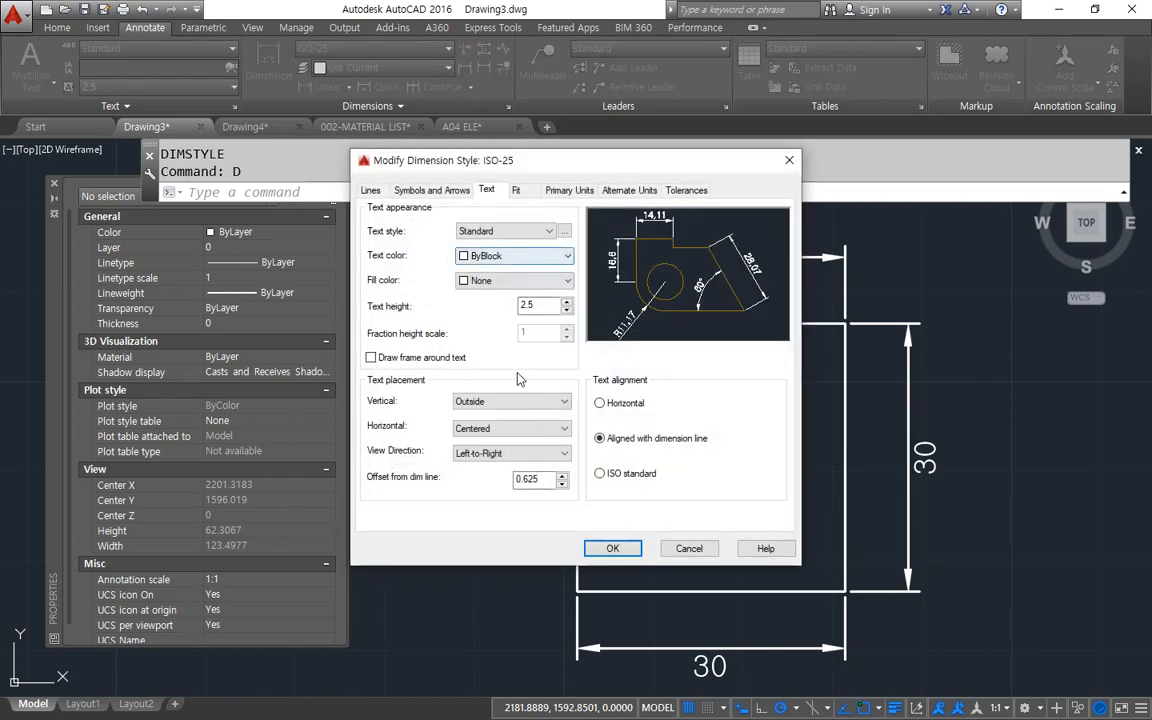
pyautogui.click(490, 401)
pyautogui.click(492, 416)
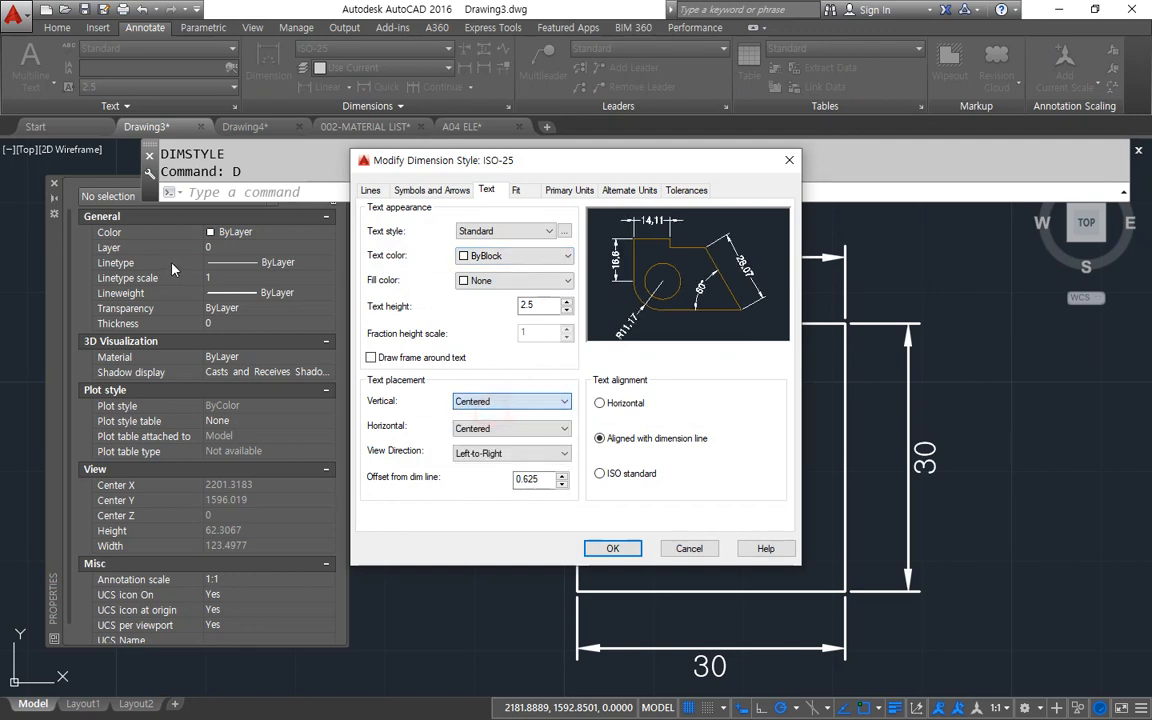
pyautogui.click(495, 402)
pyautogui.click(494, 427)
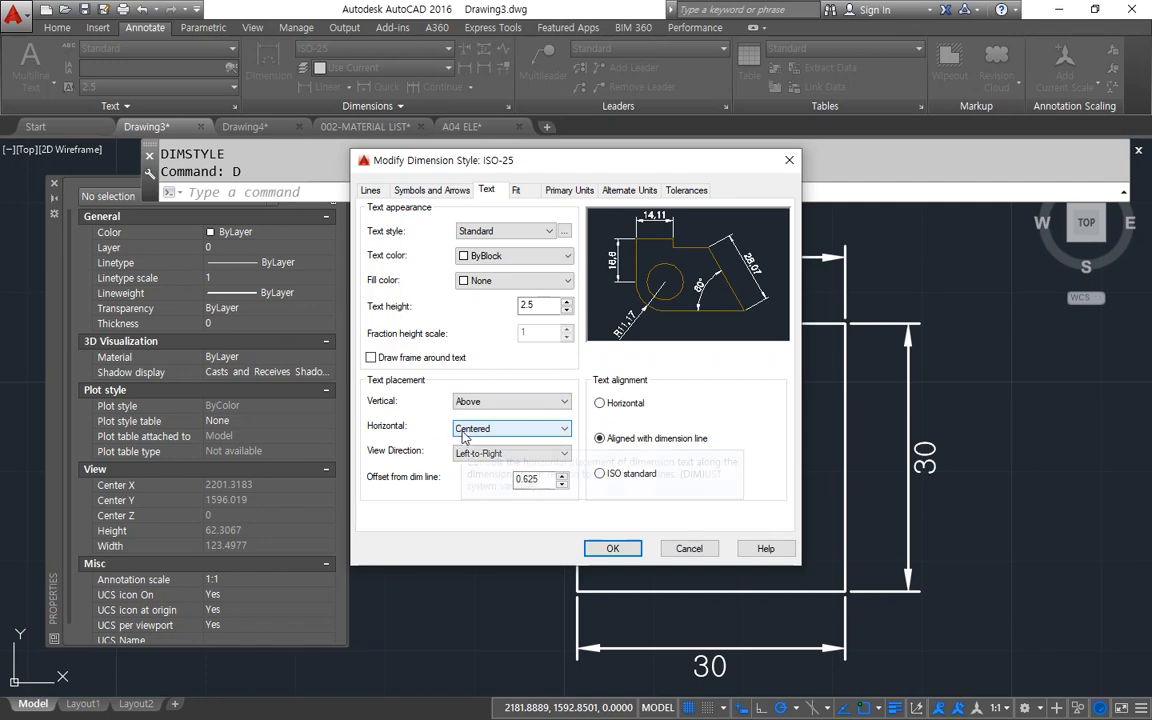
pyautogui.click(612, 548)
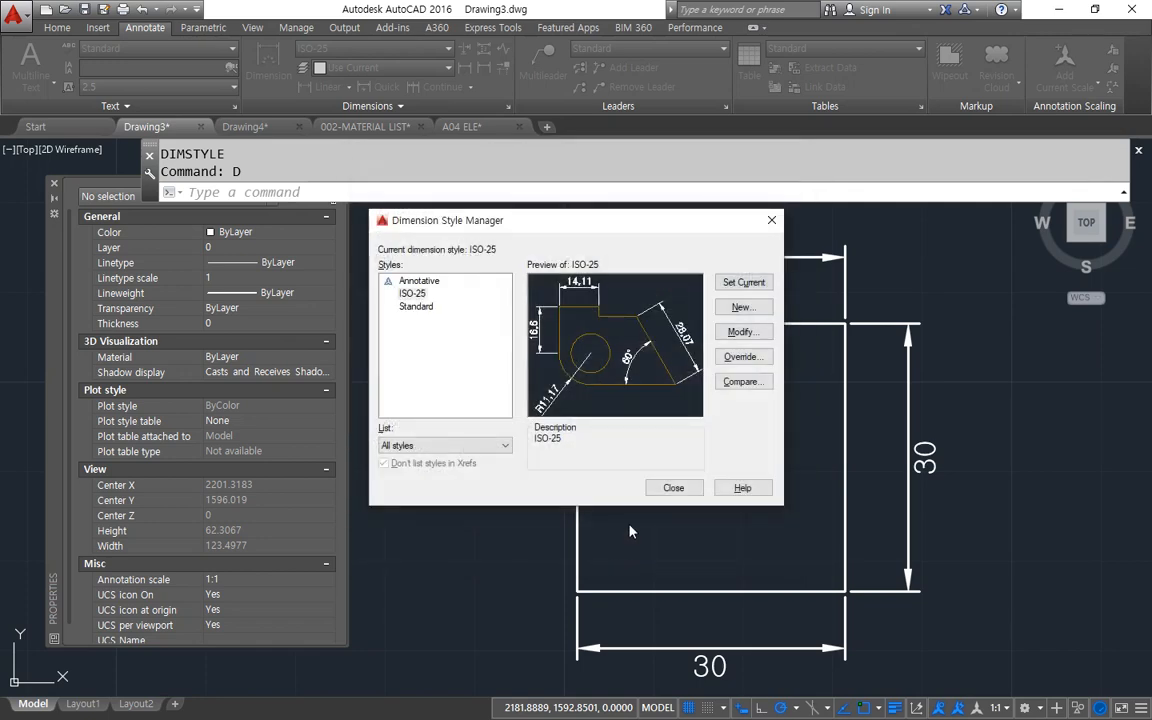
pyautogui.click(664, 493)
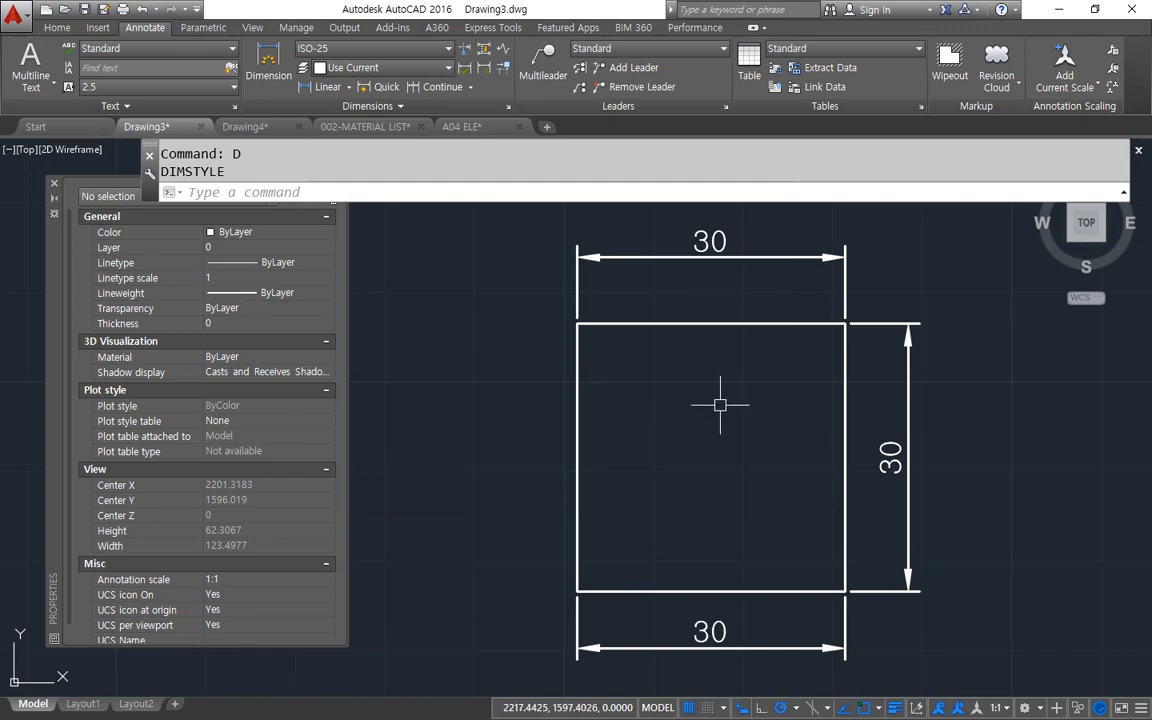
# Open ISO-25 for modification and examine its horizontal text placement and view direction choices, then go to its fit settings.
pyautogui.write('D')
pyautogui.press('Return')
pyautogui.moveTo(555, 224); pyautogui.dragTo(265, 220)
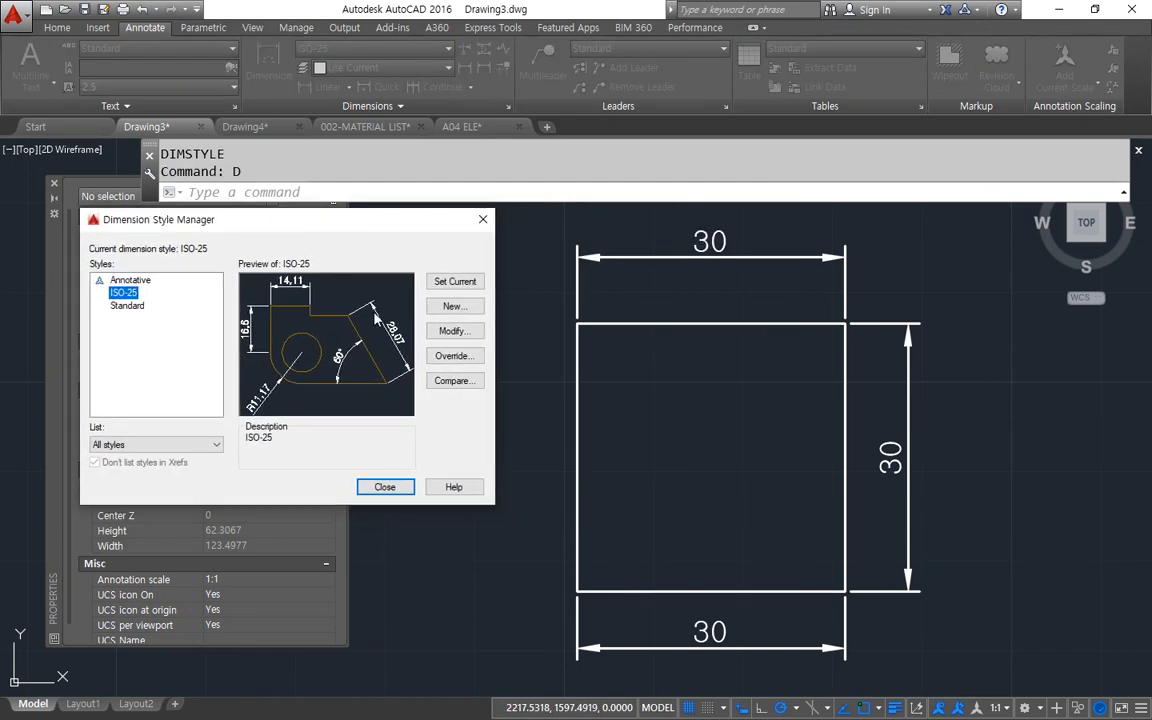
pyautogui.click(452, 330)
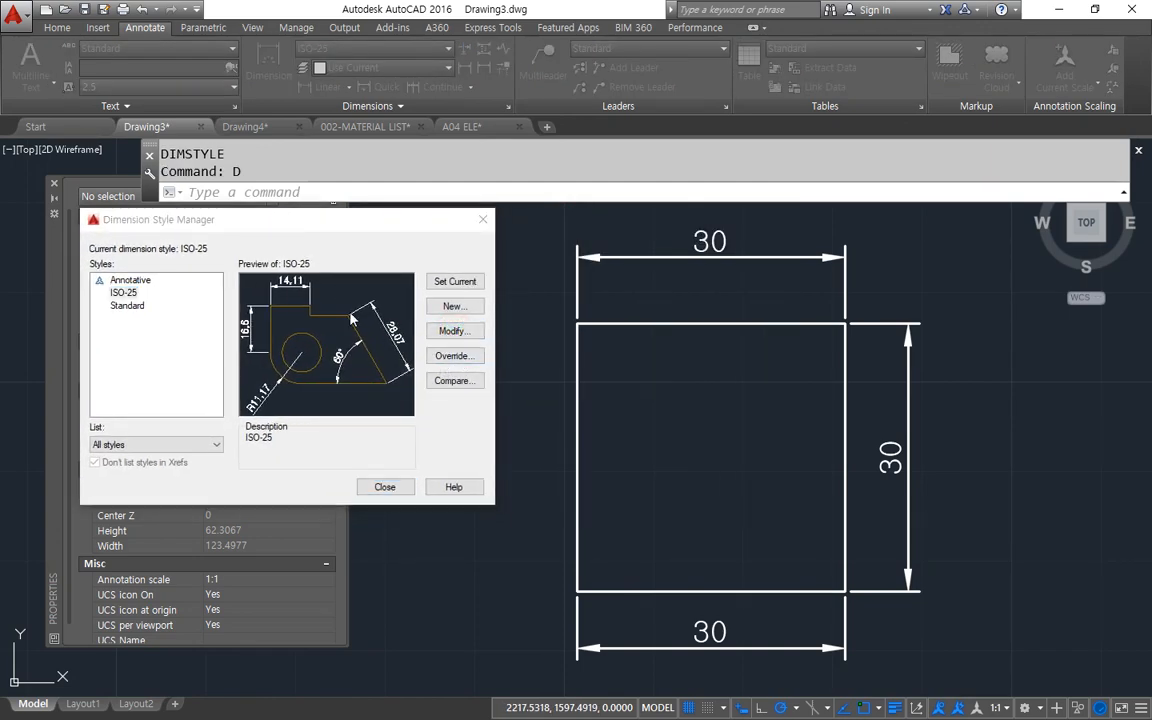
pyautogui.click(205, 427)
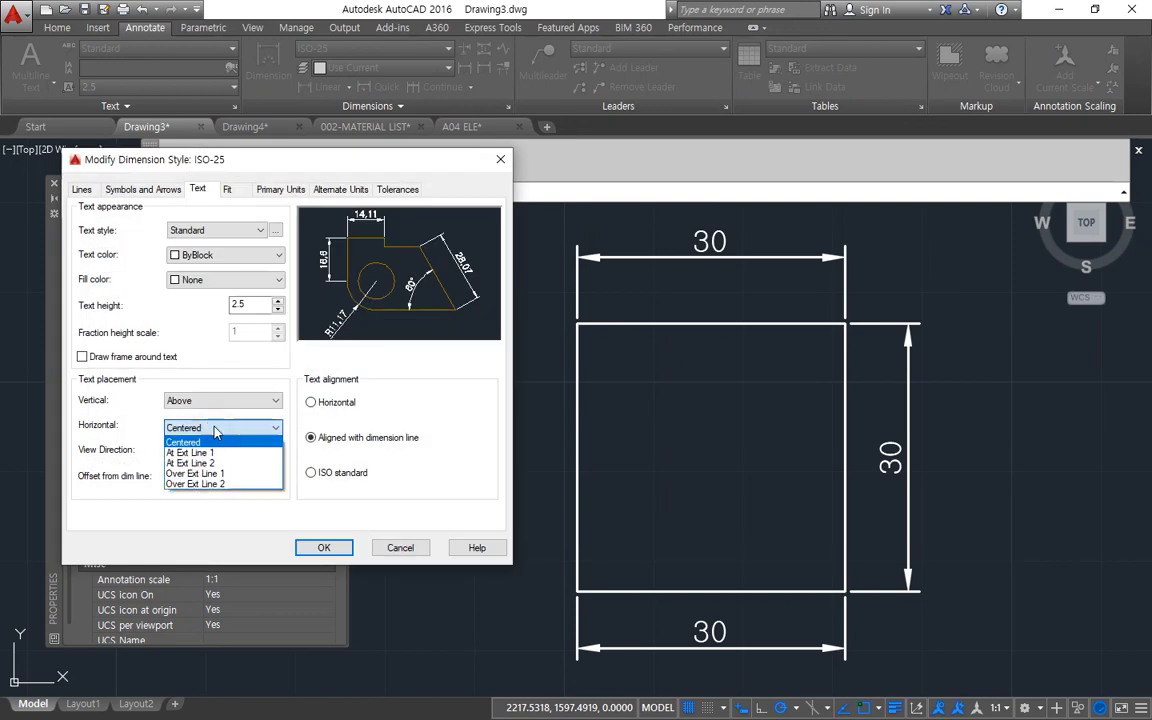
pyautogui.click(216, 430)
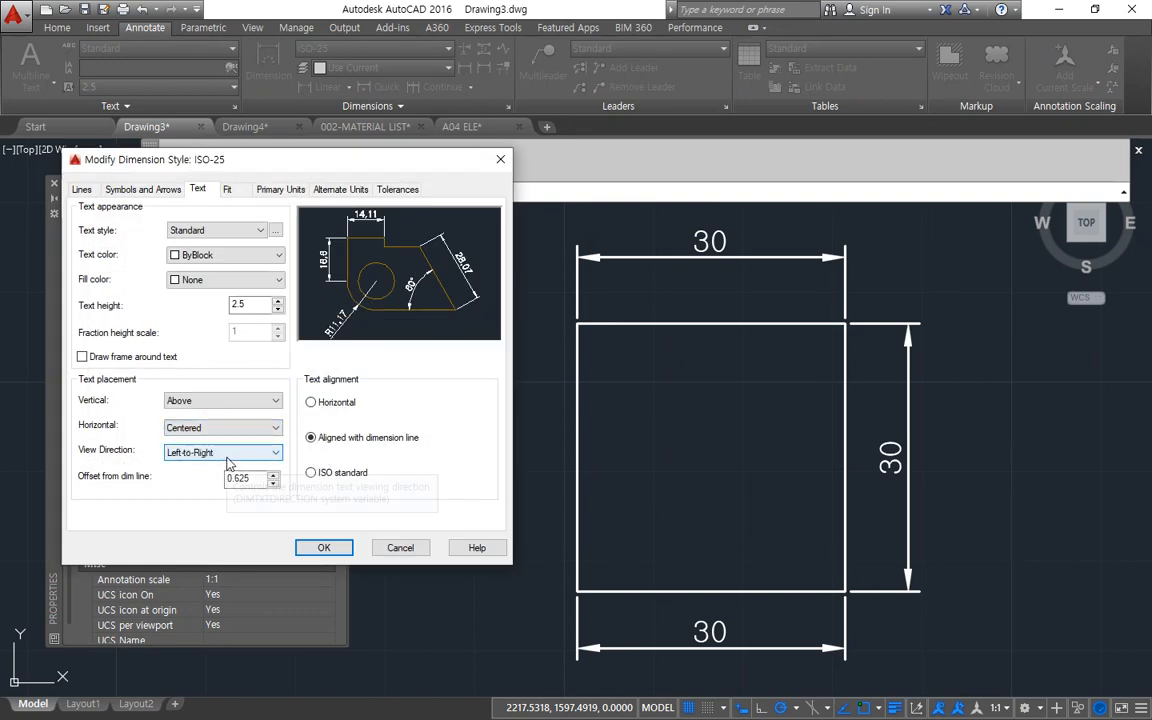
pyautogui.click(229, 453)
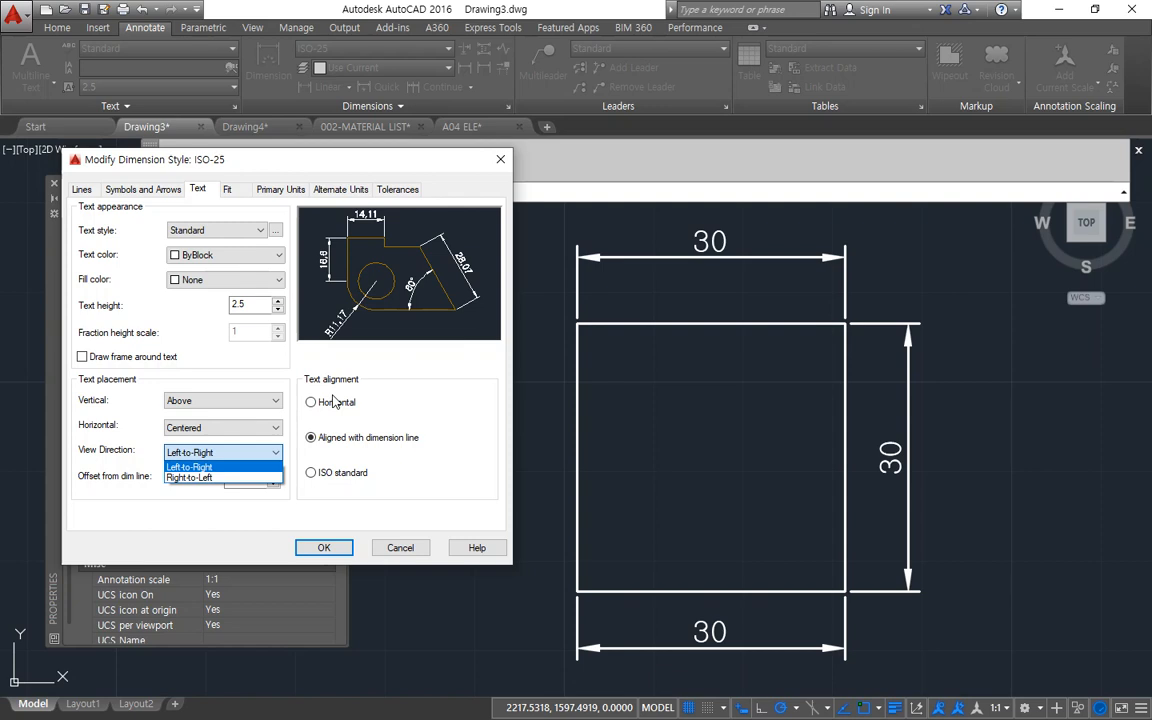
pyautogui.click(234, 190)
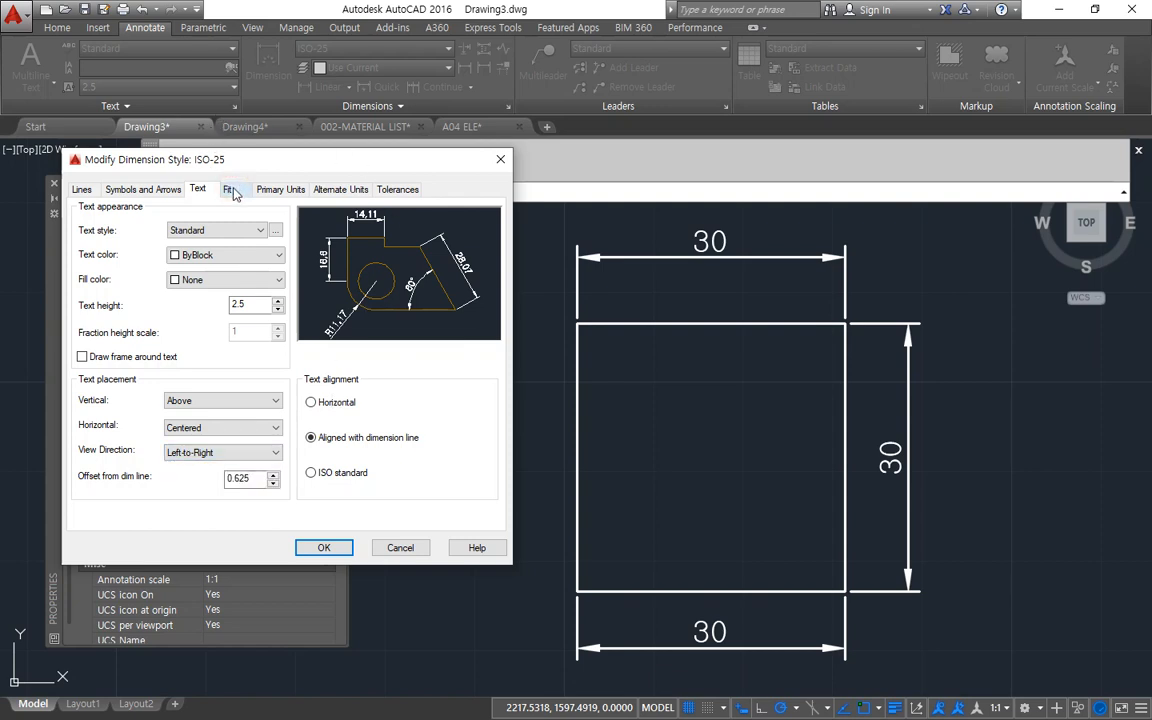
# Set the ISO-25 dimension style's fit option to Arrows and apply it to the drawing.
pyautogui.click(231, 190)
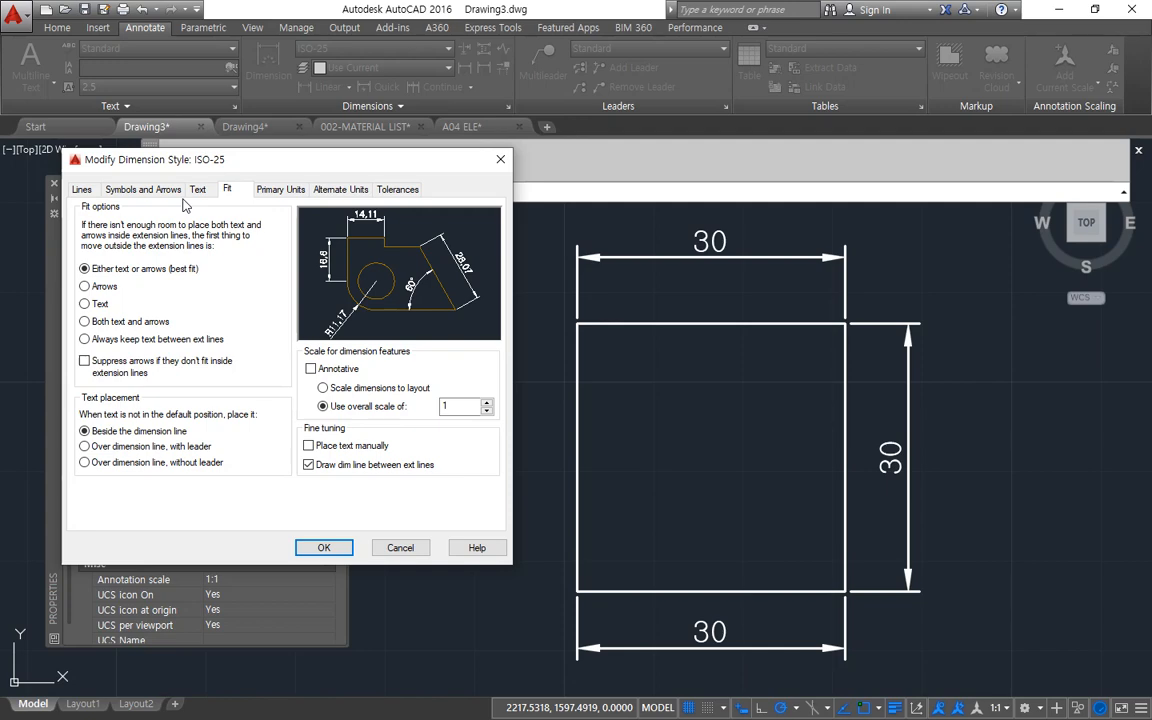
pyautogui.moveTo(183, 164); pyautogui.dragTo(397, 226)
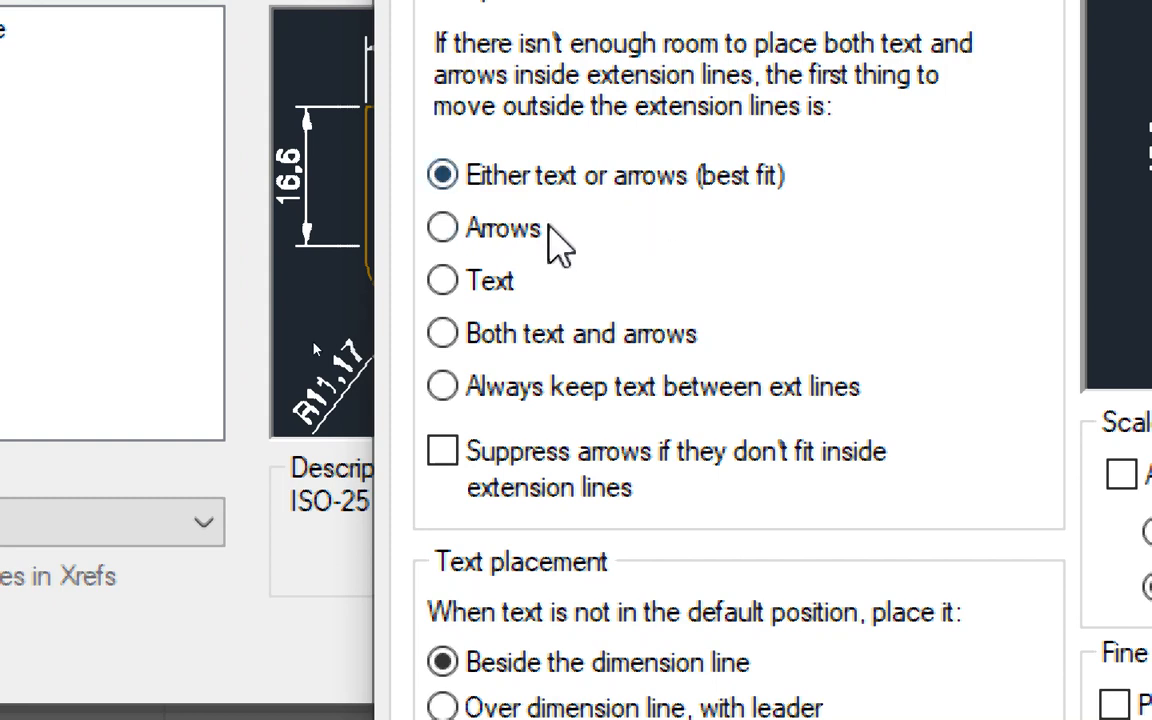
pyautogui.click(482, 234)
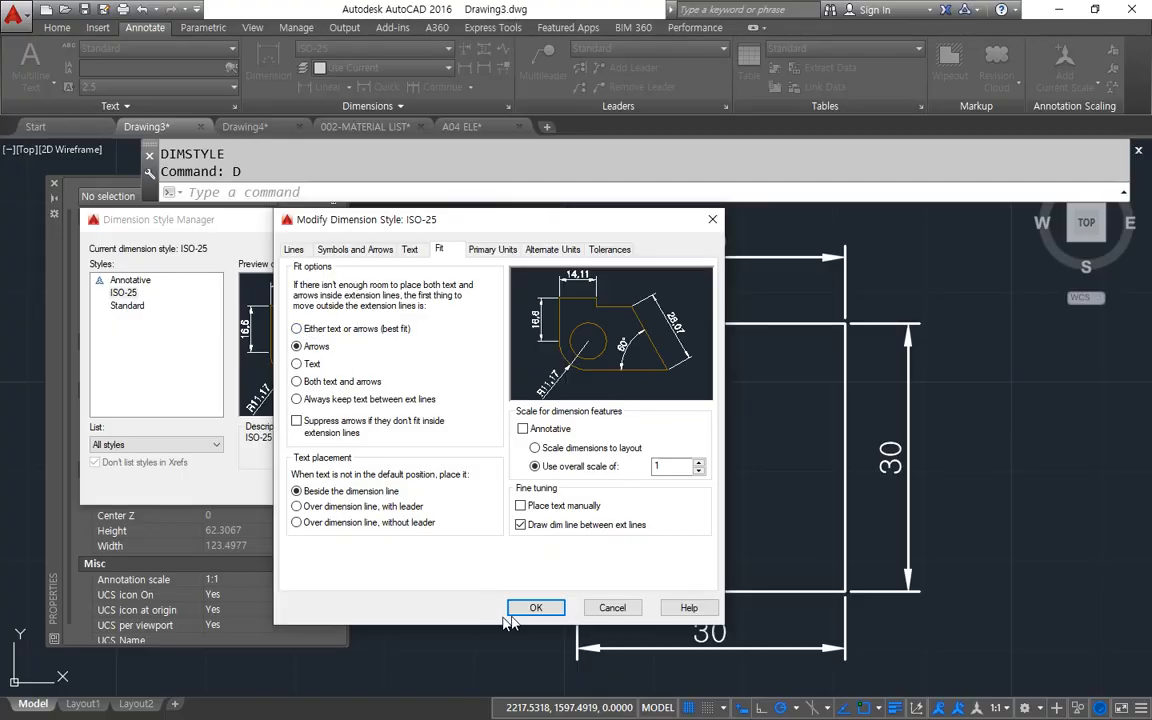
pyautogui.click(536, 607)
pyautogui.click(384, 488)
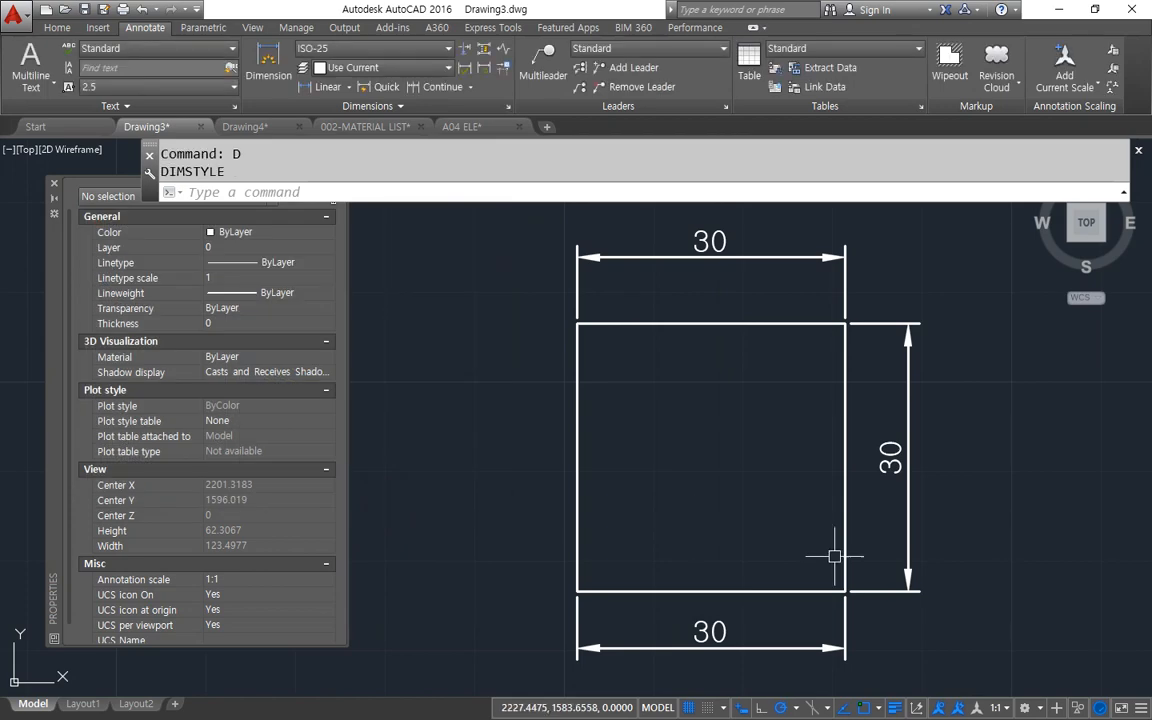
# Erase the rectangle together with its three dimensions.
pyautogui.click(925, 622)
pyautogui.click(577, 322)
pyautogui.write('e')
pyautogui.press('Return')
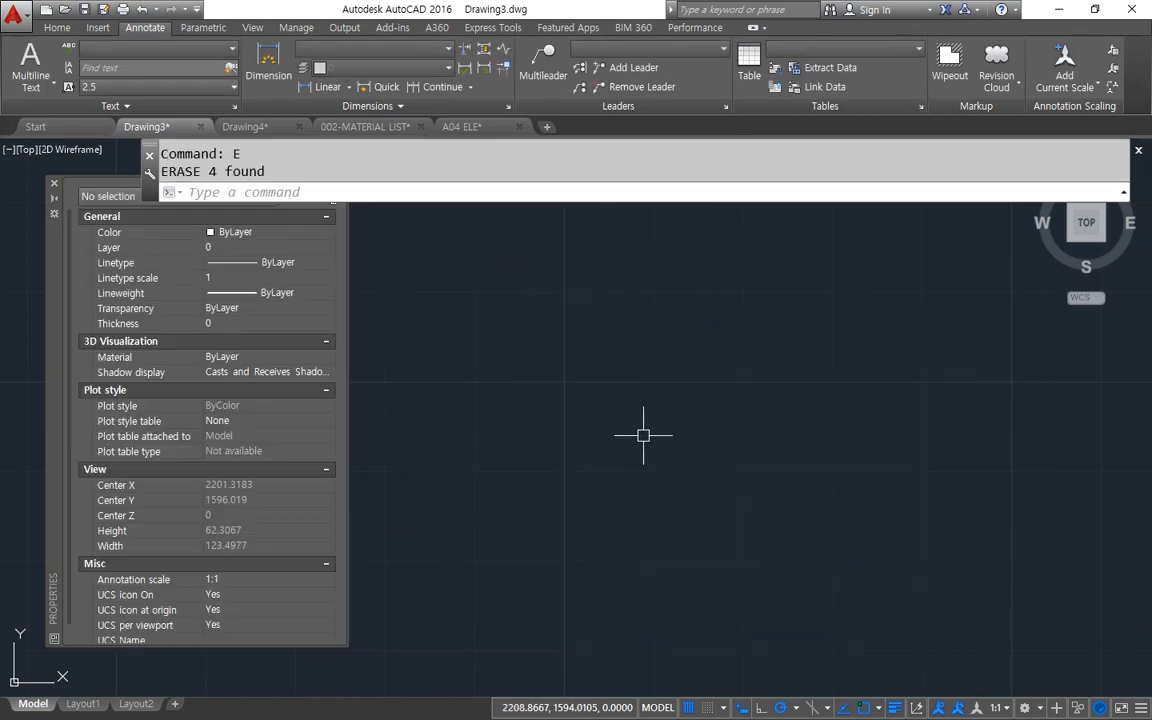
# Draw a circle with a radius of 30 in the emptied drawing area.
pyautogui.write('c')
pyautogui.press('Return')
pyautogui.click(610, 426)
pyautogui.write('30')
pyautogui.press('Return')
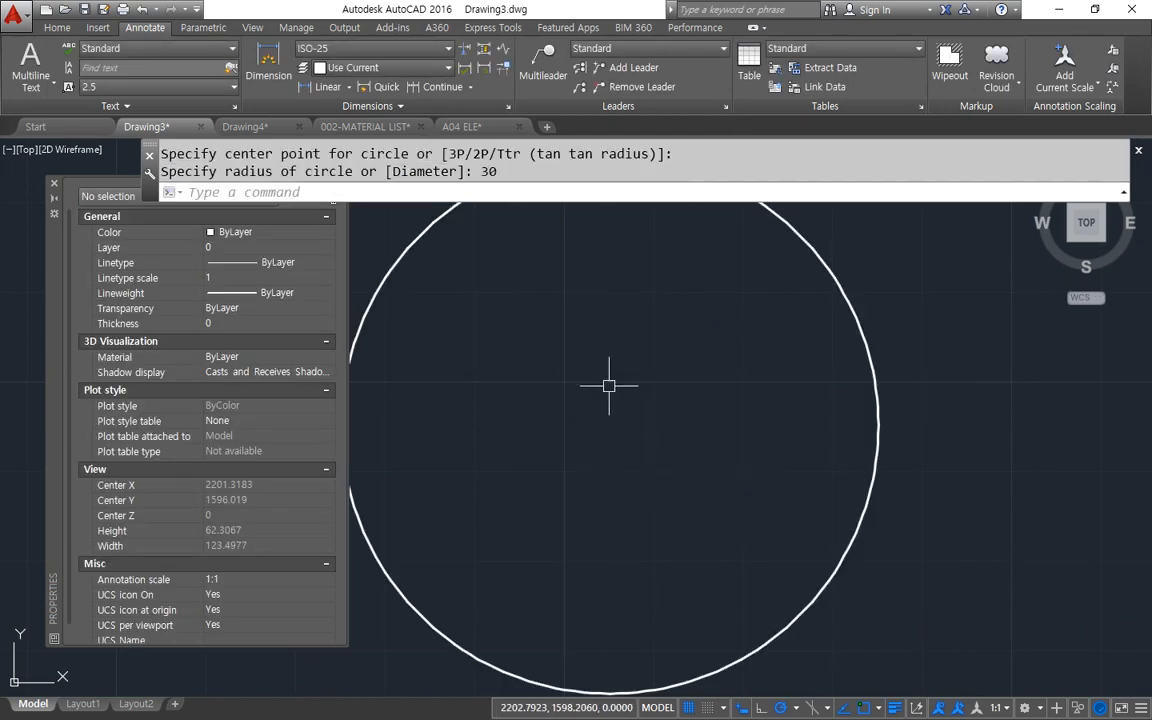
pyautogui.scroll(-2, 622, 388)
pyautogui.moveTo(622, 388); pyautogui.dragTo(649, 442, button='middle')
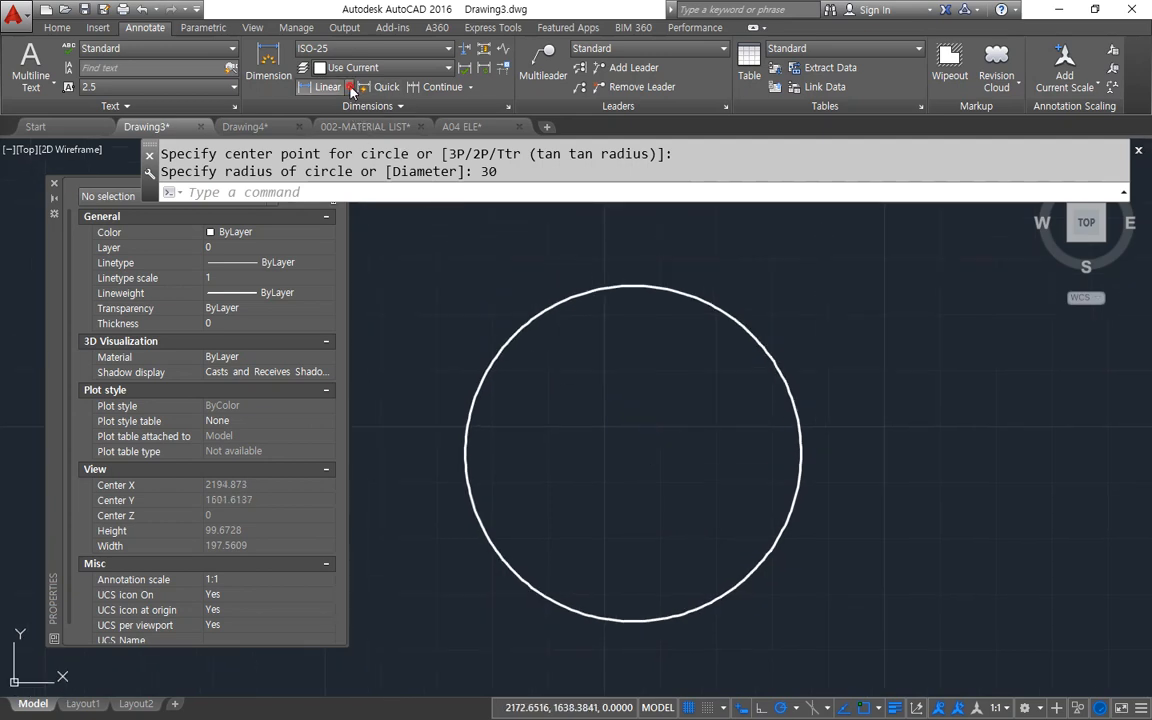
# Add a radius dimension to the circle, placed inside it toward the upper-right side.
pyautogui.click(348, 87)
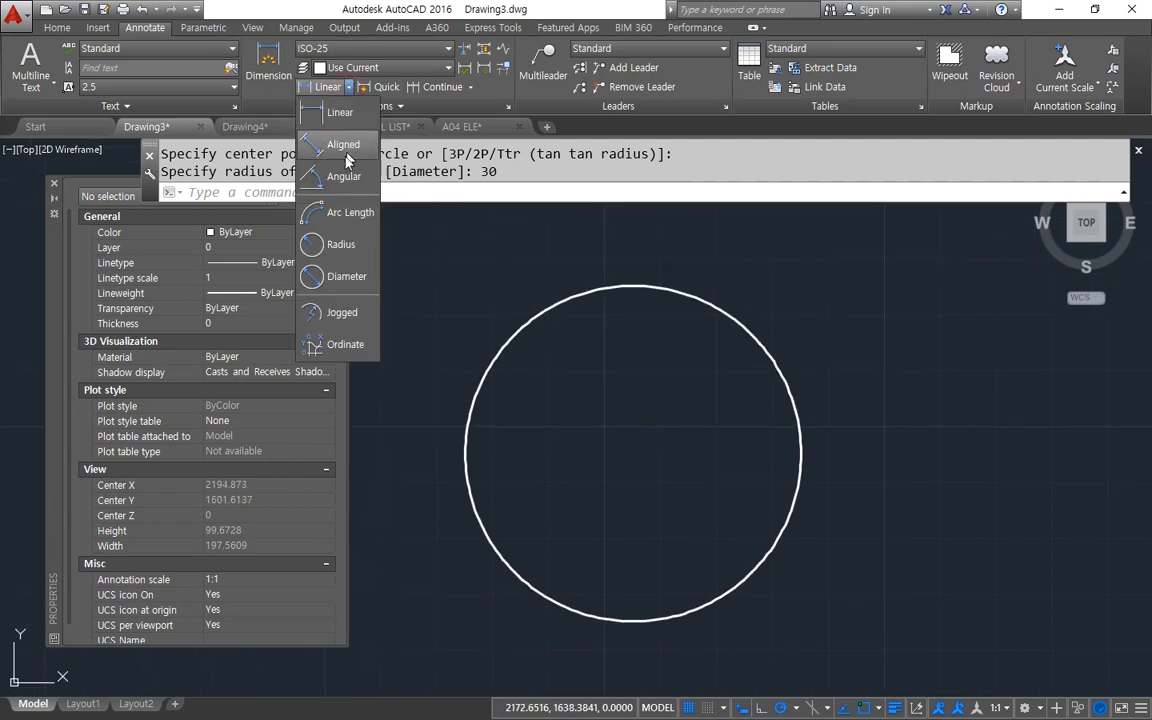
pyautogui.click(340, 244)
pyautogui.click(727, 314)
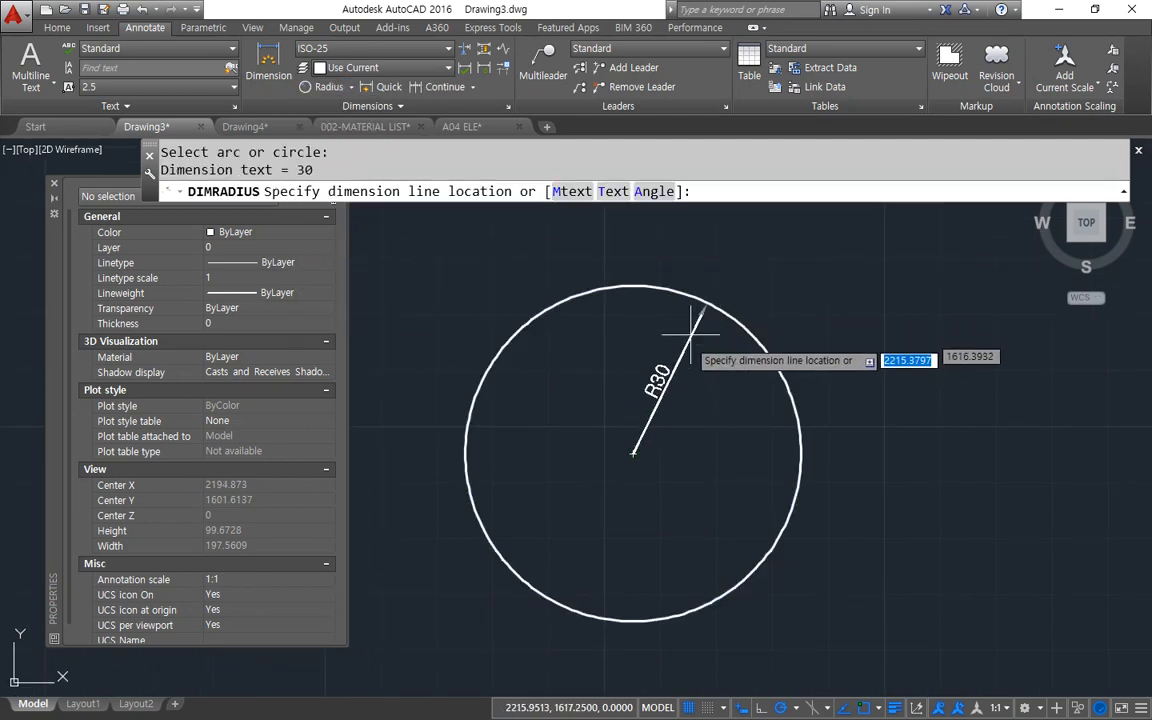
pyautogui.click(685, 347)
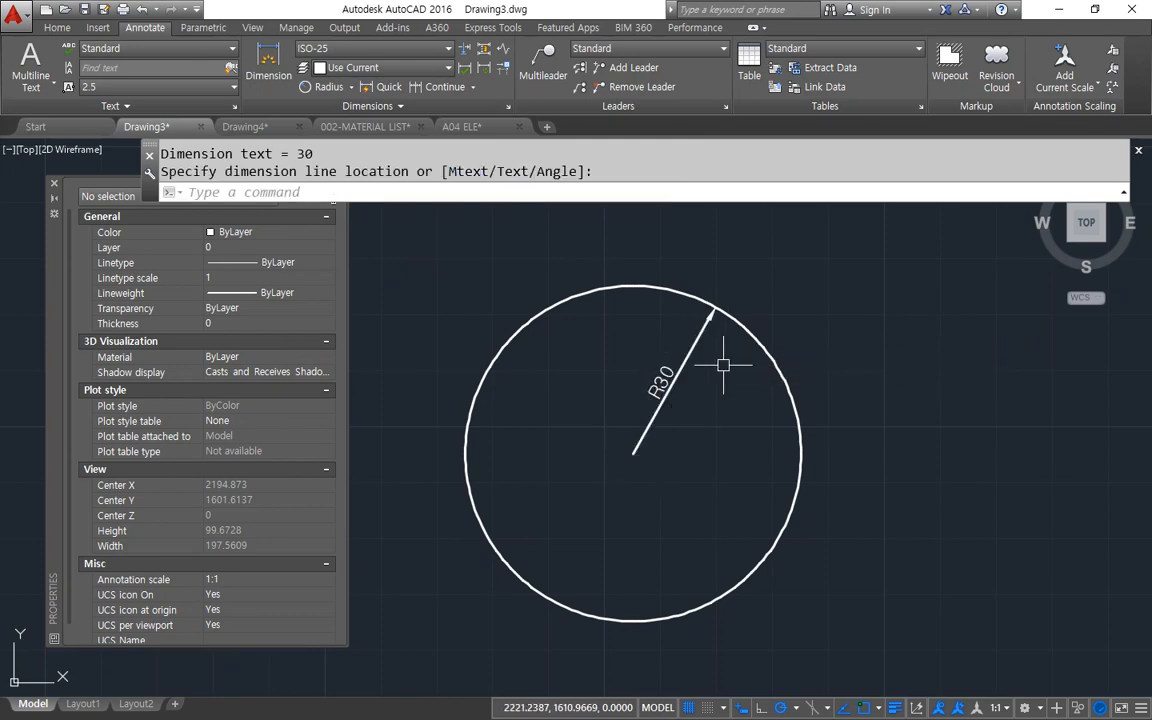
# Reapply the ISO-25 style from its fit settings and add a second radius dimension inside the circle's upper-left side.
pyautogui.write('d')
pyautogui.press('Return')
pyautogui.click(741, 334)
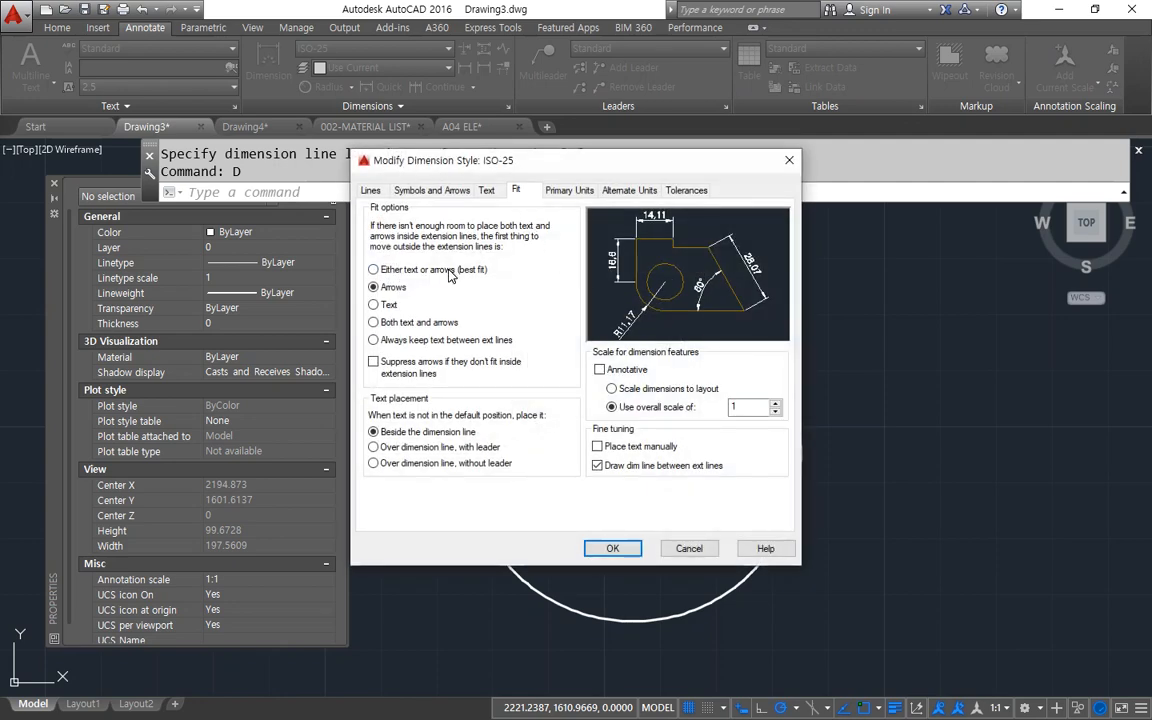
pyautogui.click(612, 548)
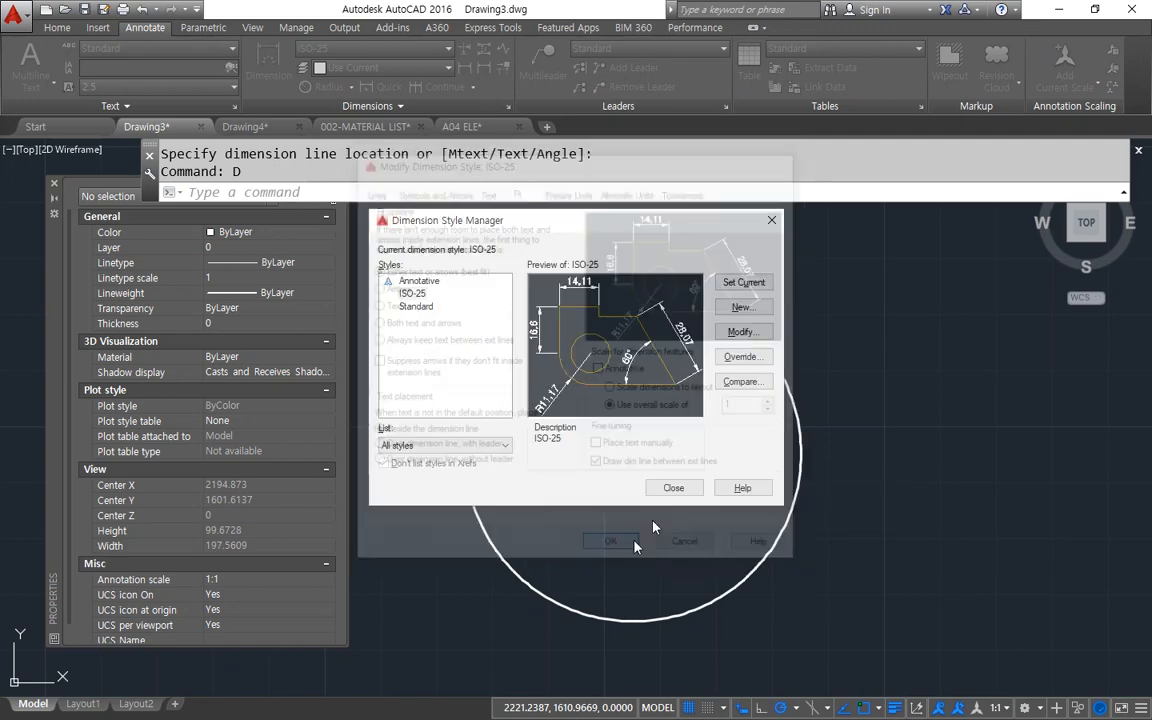
pyautogui.click(668, 488)
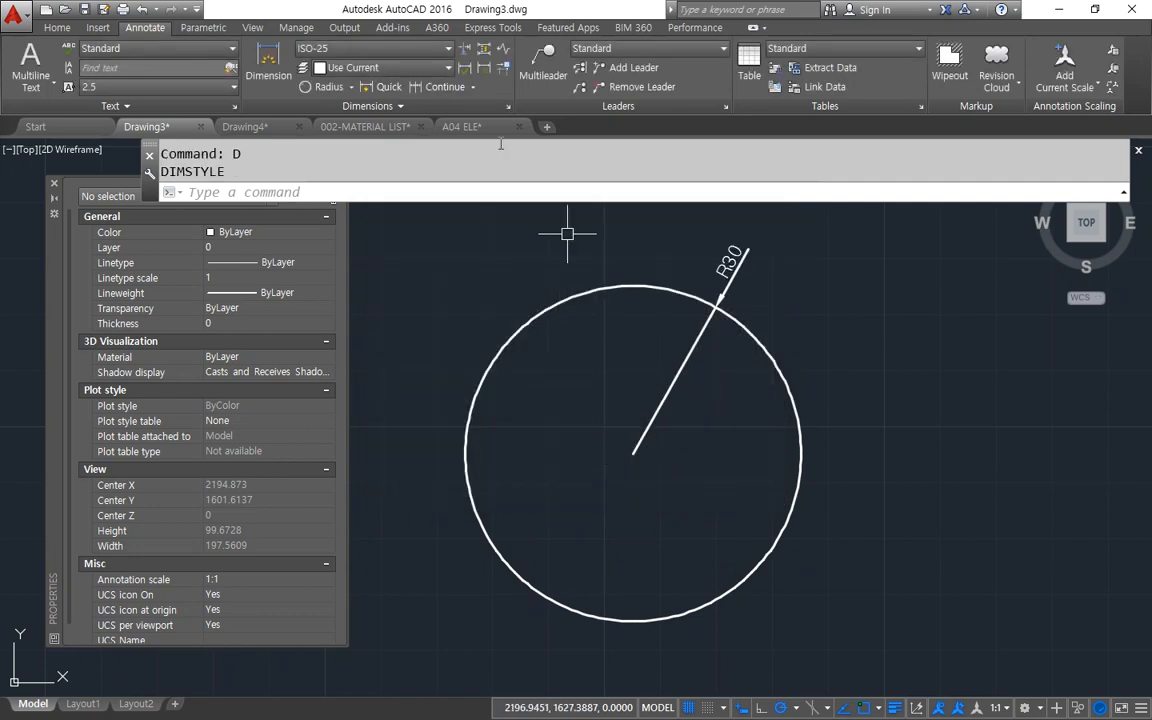
pyautogui.click(478, 388)
pyautogui.click(541, 369)
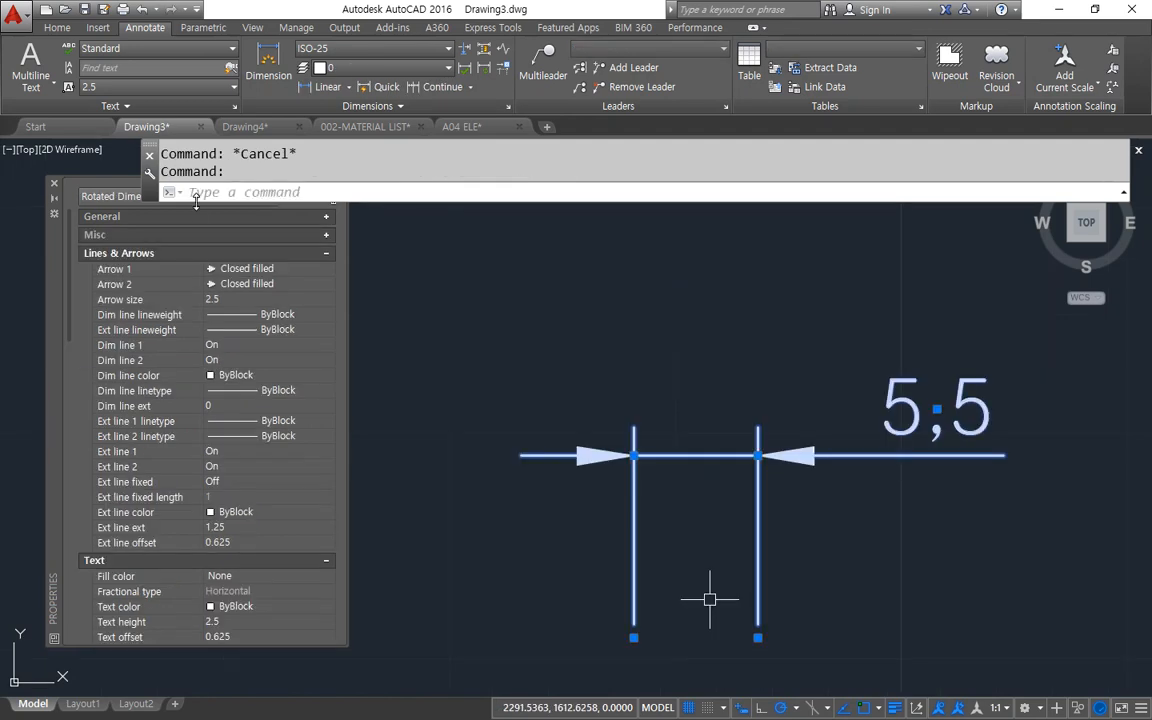
# Stretch the small linear dimension's right end to about 6.7, about 7.17 and finally about 6.46.
pyautogui.click(757, 637)
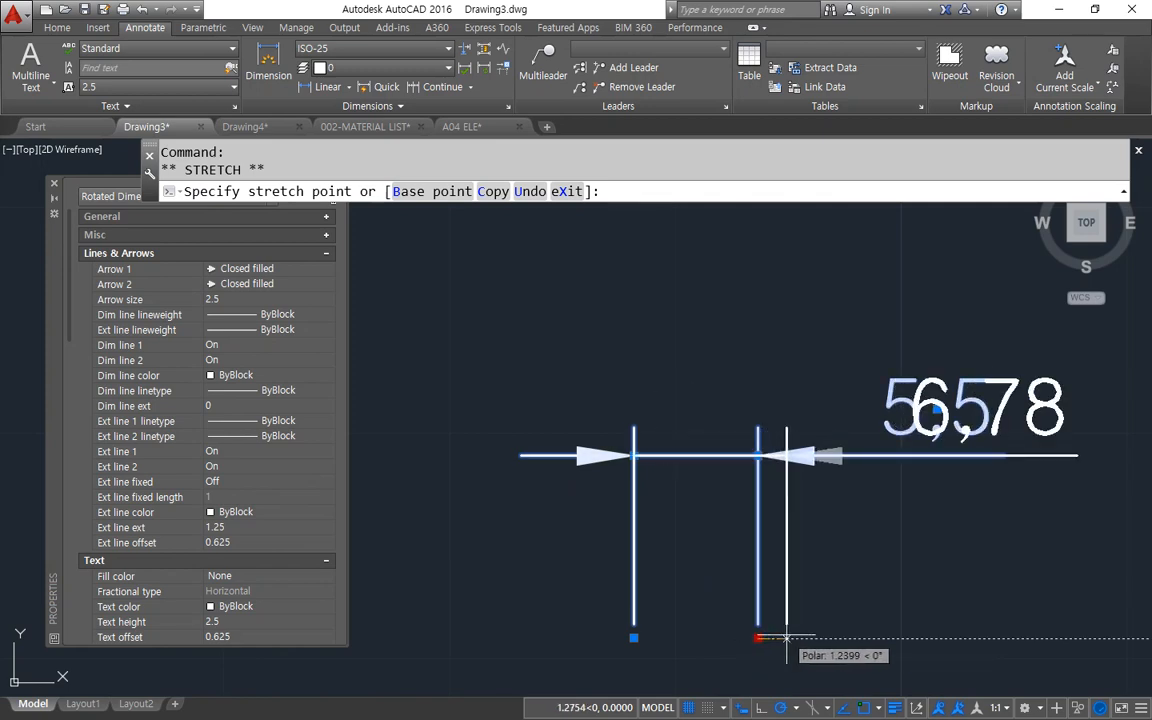
pyautogui.click(785, 637)
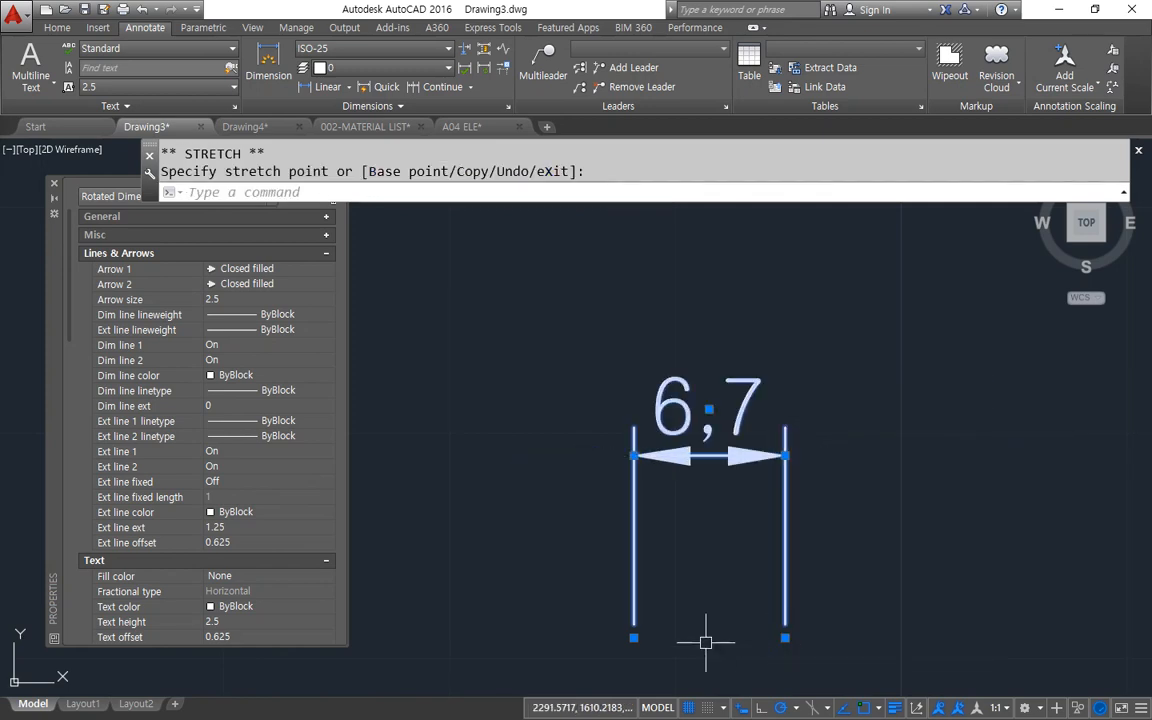
pyautogui.click(785, 637)
pyautogui.click(795, 637)
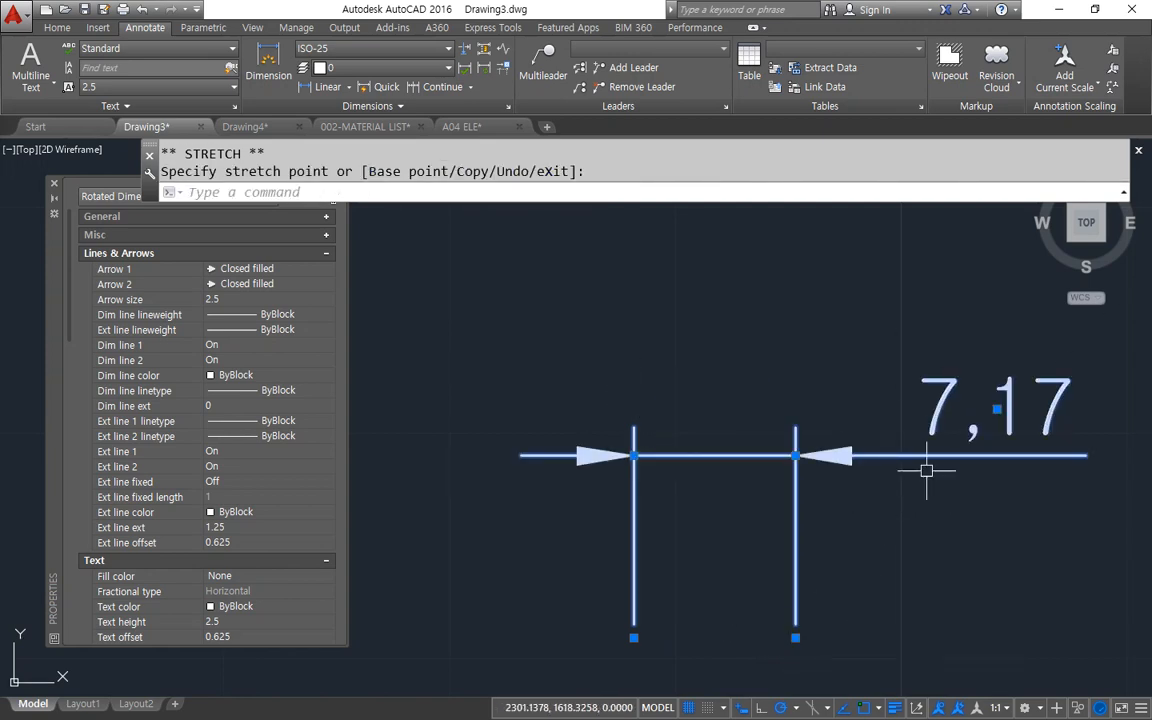
pyautogui.click(795, 637)
pyautogui.click(779, 637)
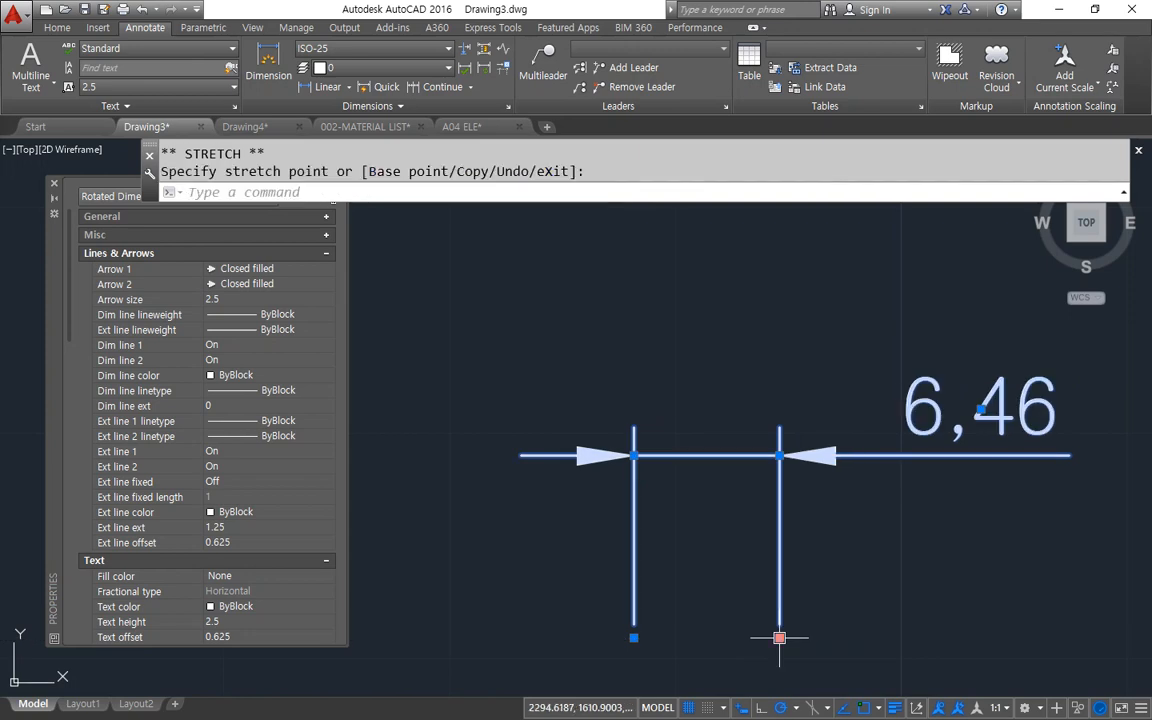
# Set the selected linear dimension's Fit property to Arrows only.
pyautogui.scroll(-5, 105, 370)
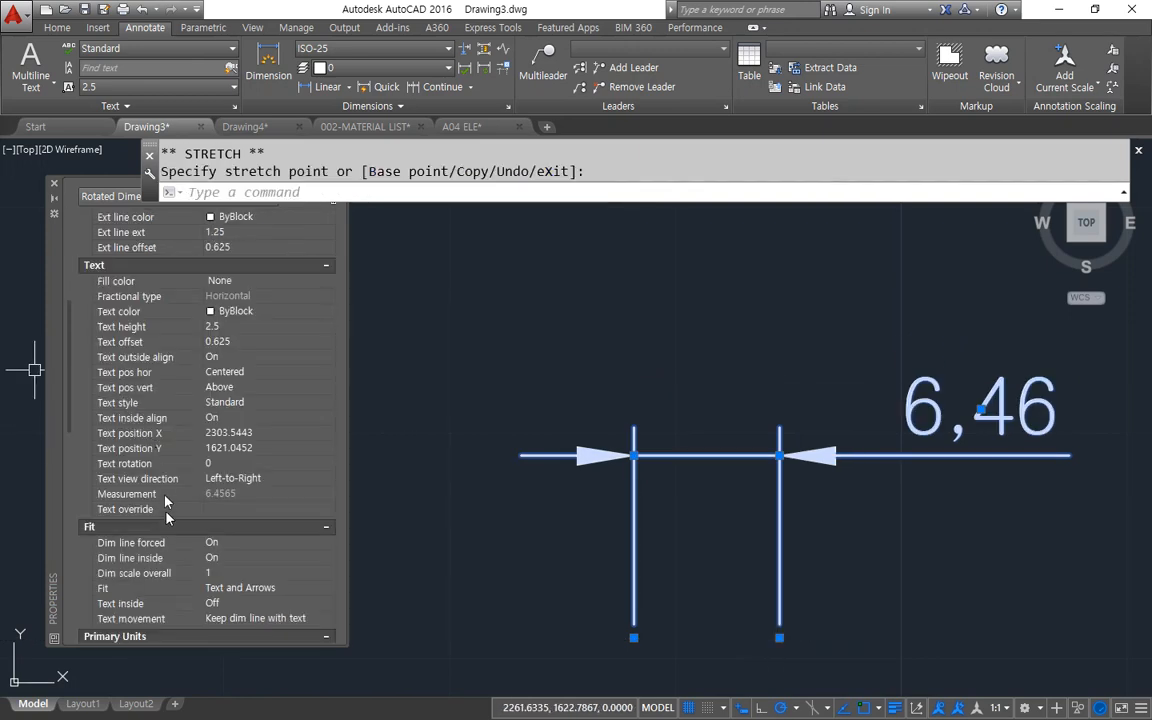
pyautogui.scroll(-3, 137, 440)
pyautogui.click(268, 495)
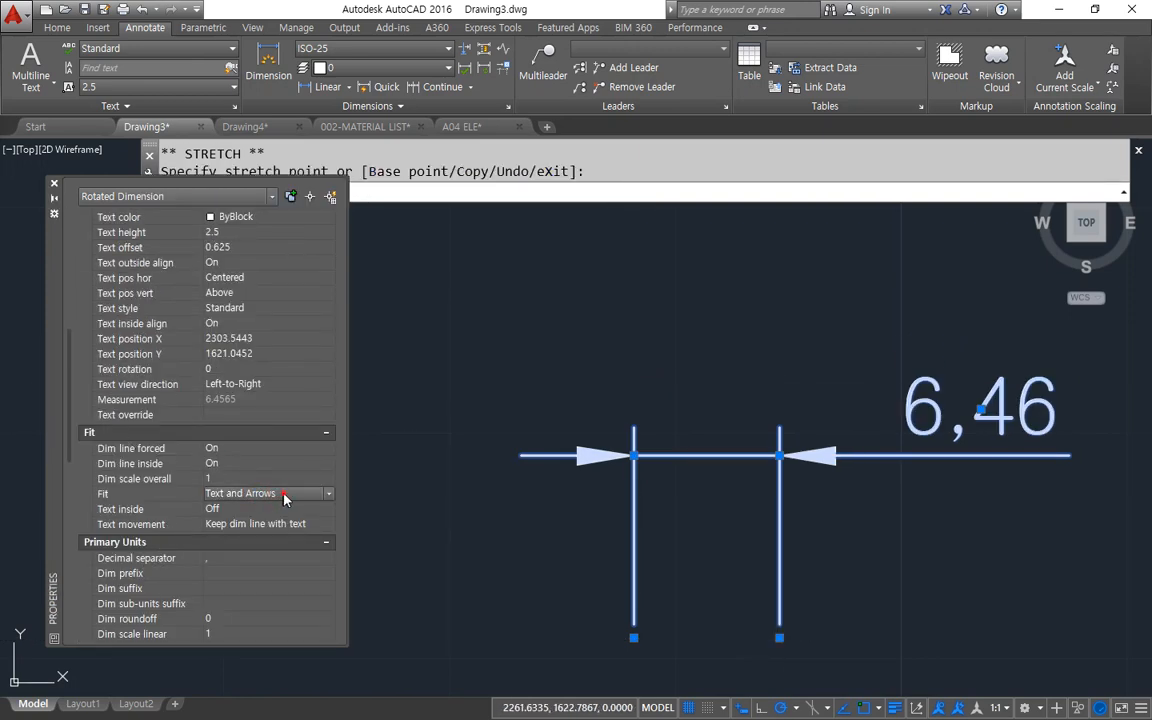
pyautogui.click(284, 495)
pyautogui.click(265, 523)
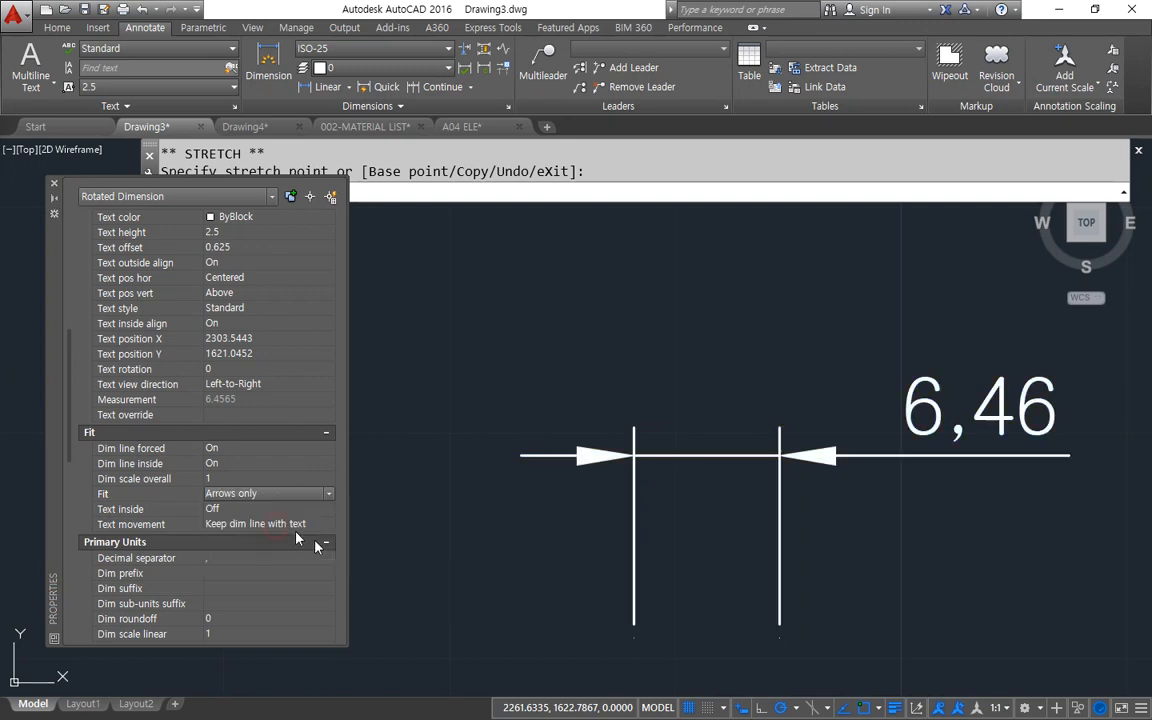
# Stretch the linear dimension's right end inward to about 5, and back outward to about 7.59.
pyautogui.click(777, 635)
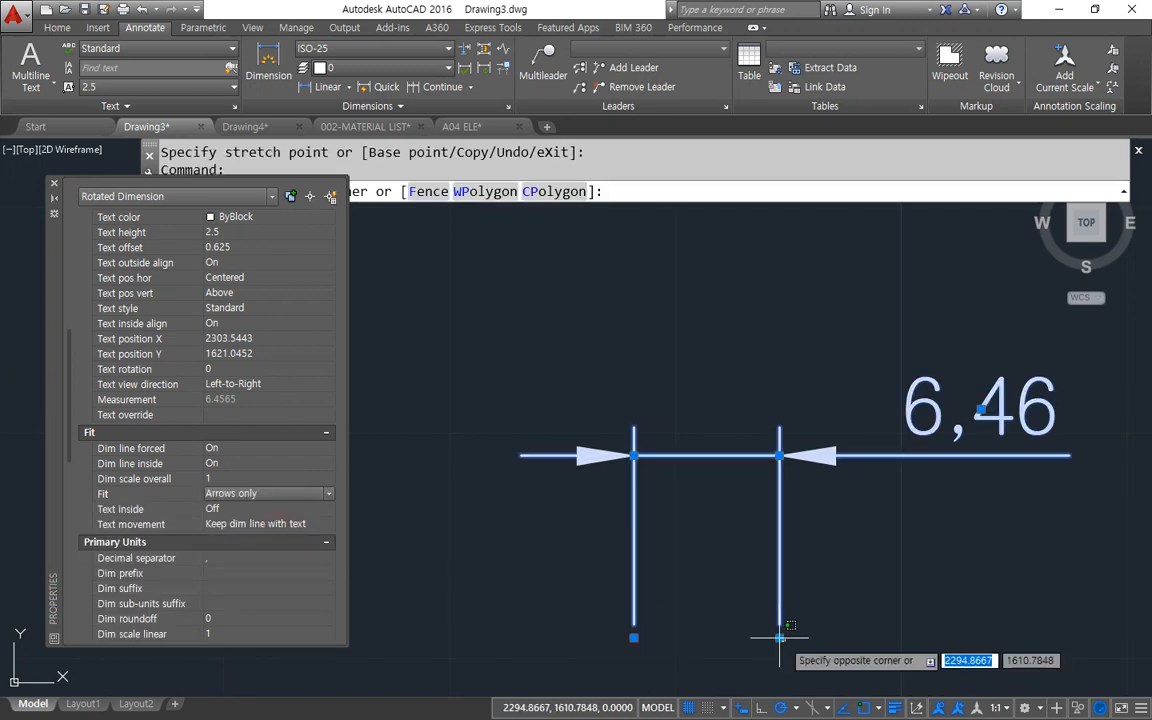
pyautogui.click(779, 637)
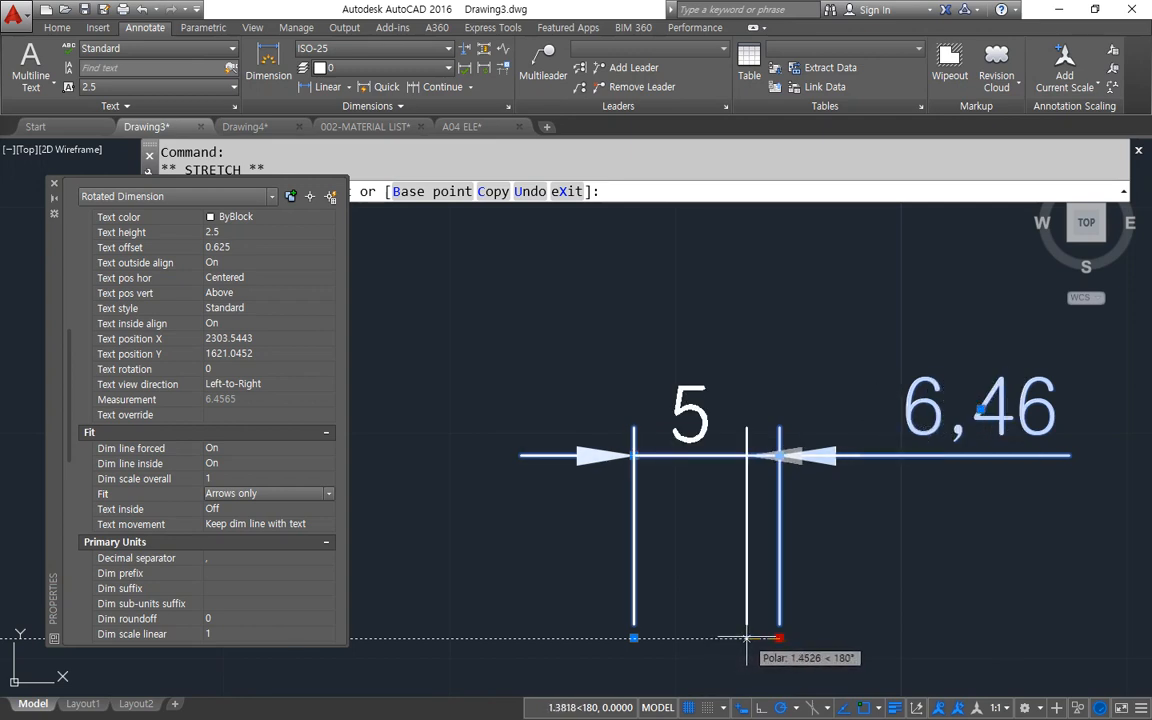
pyautogui.click(747, 637)
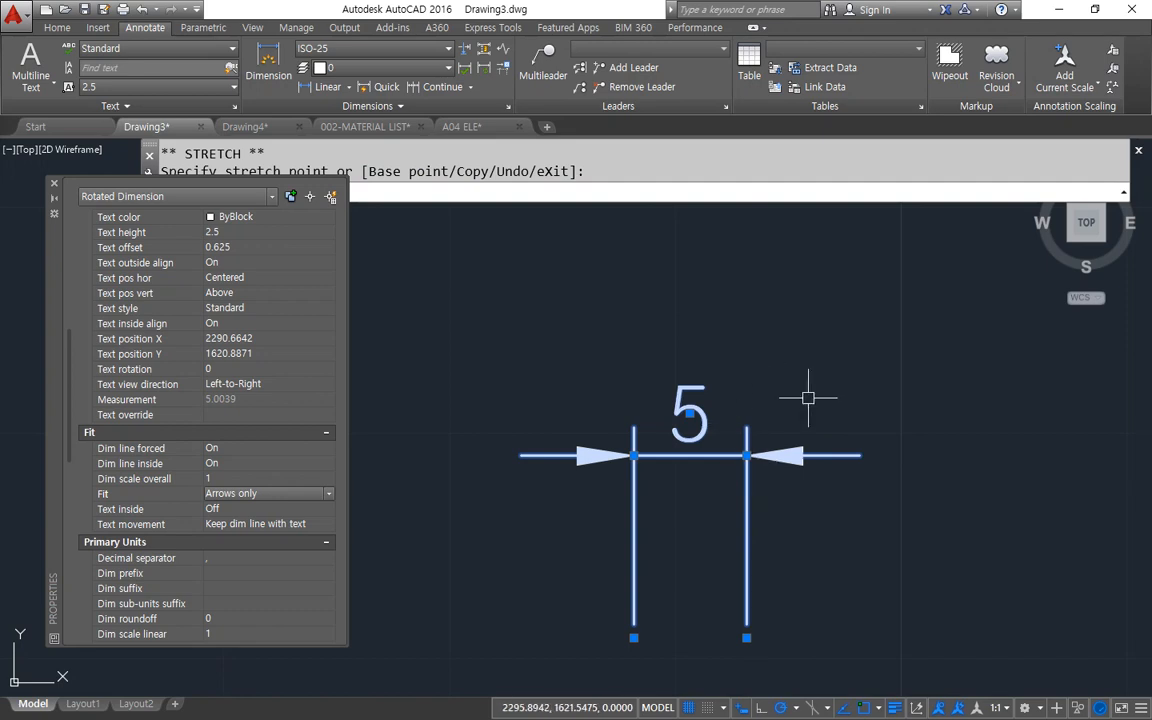
pyautogui.click(747, 637)
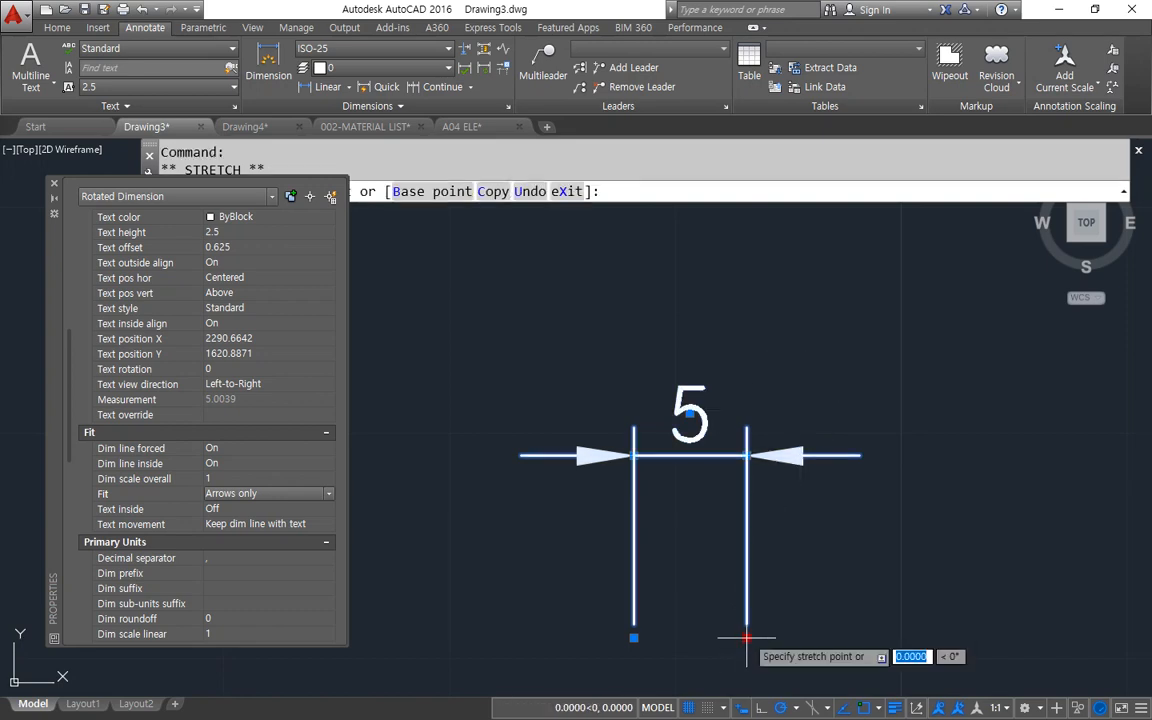
pyautogui.click(805, 637)
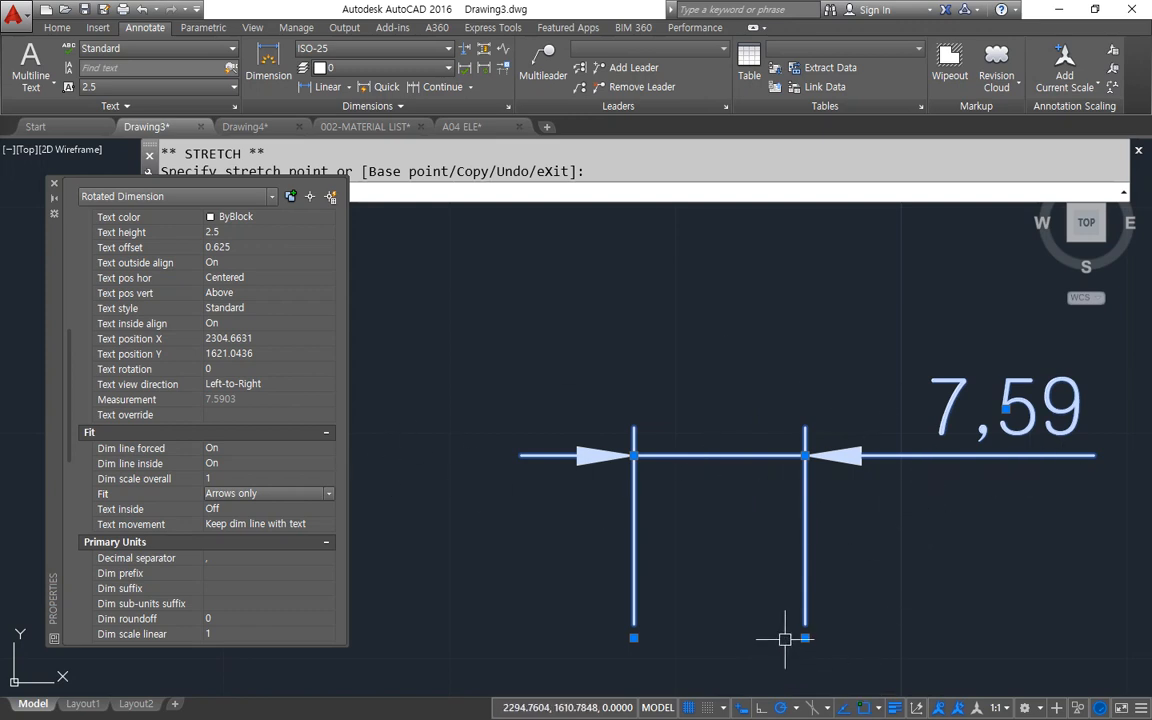
# Change the linear dimension's Fit property to Text only and deselect it.
pyautogui.click(233, 494)
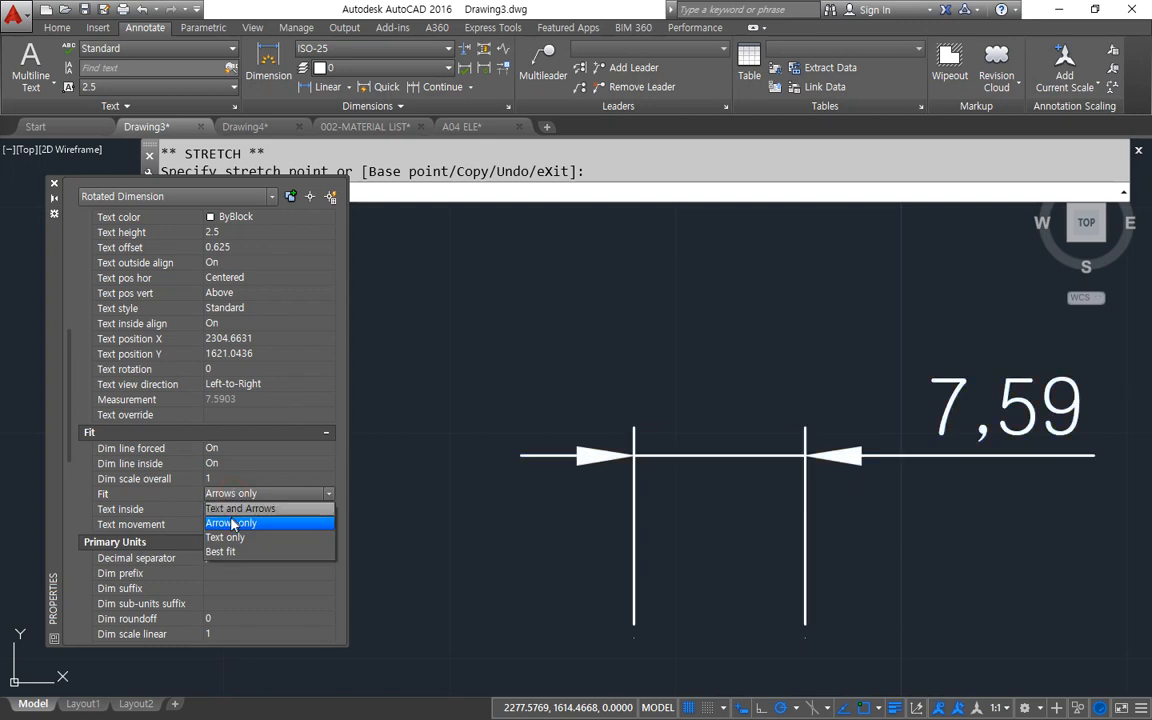
pyautogui.click(227, 539)
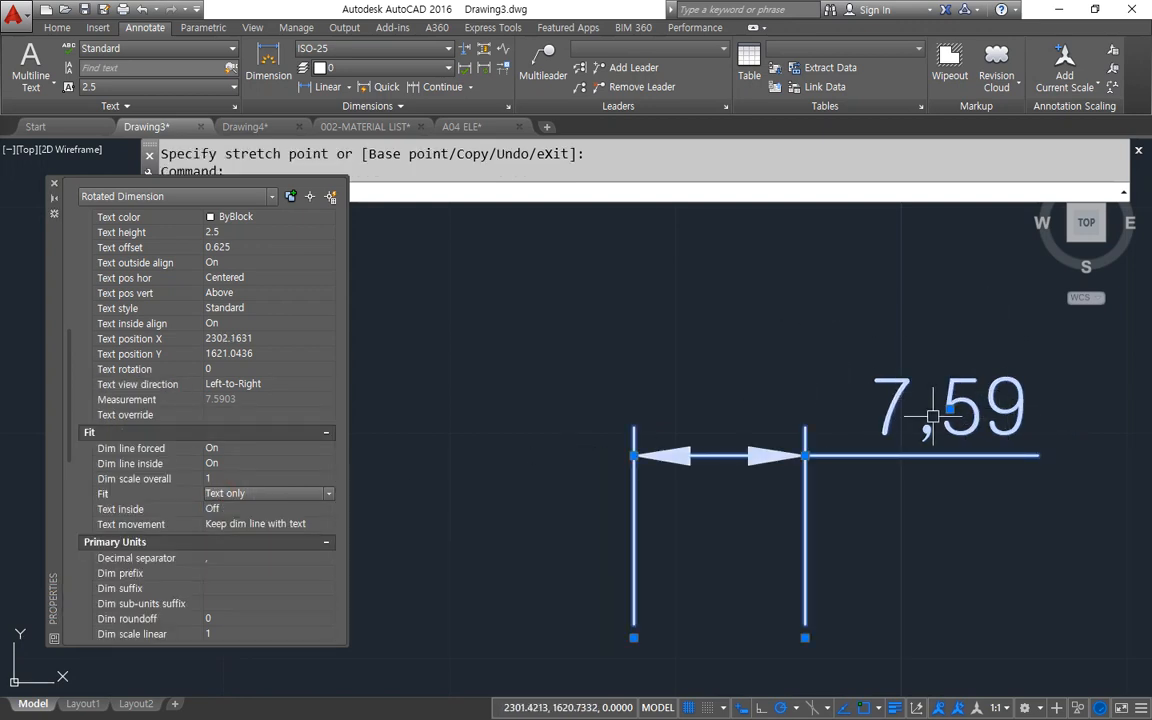
pyautogui.press('Escape')
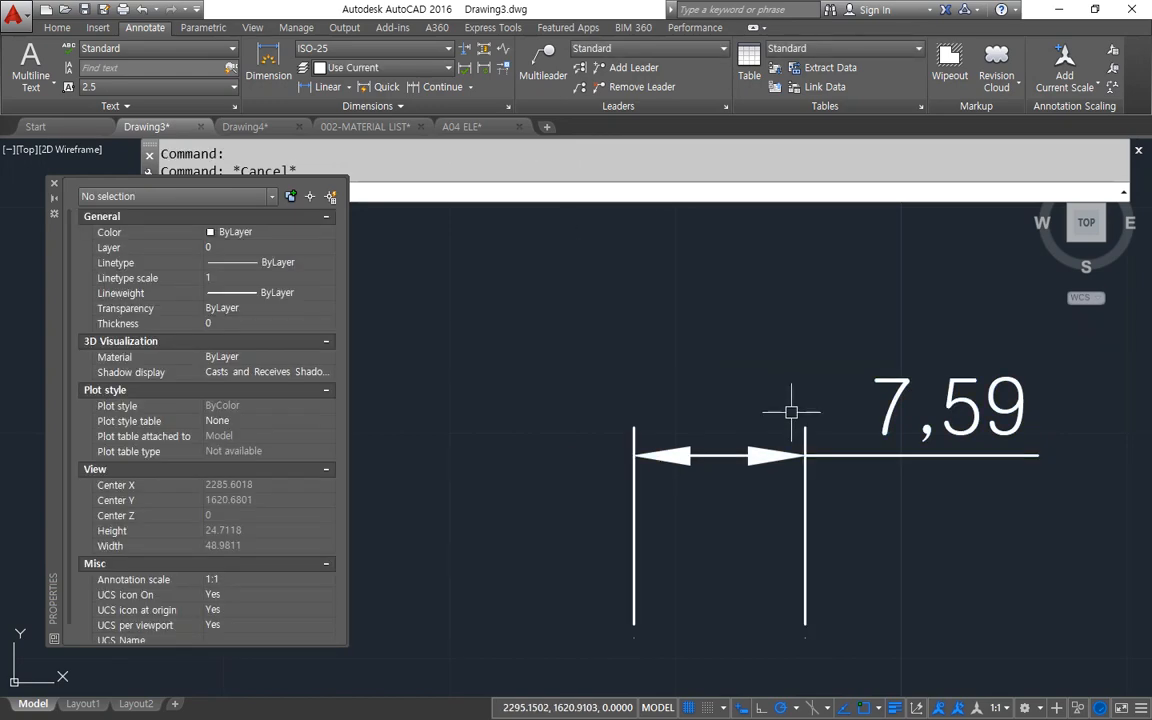
# Try the ISO-25 fit options Text and Both text and arrows, then set Always keep text between ext lines and apply the style.
pyautogui.write('D')
pyautogui.press('Return')
pyautogui.click(740, 331)
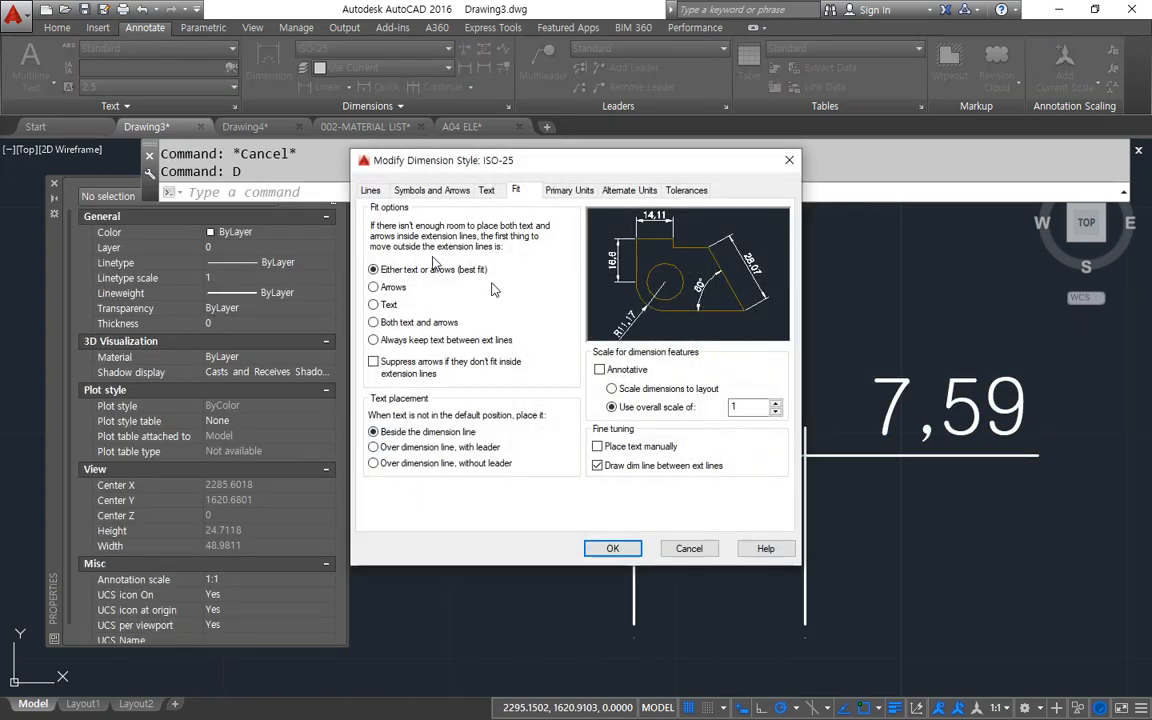
pyautogui.click(374, 305)
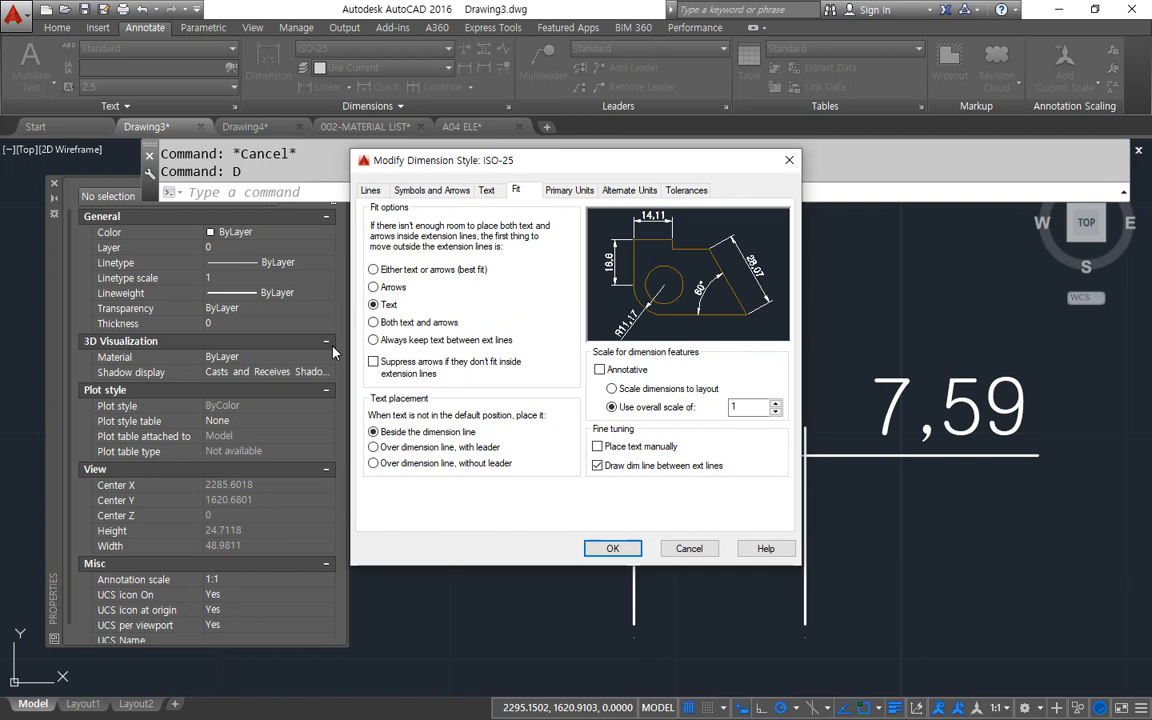
pyautogui.click(373, 322)
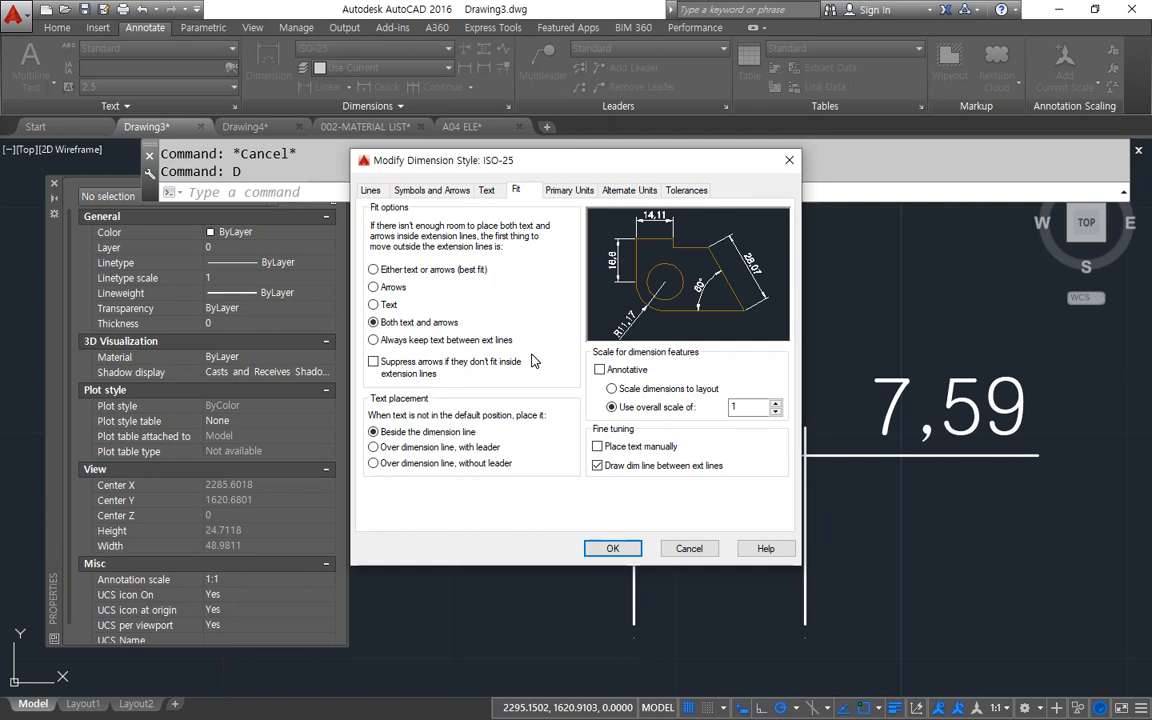
pyautogui.click(427, 341)
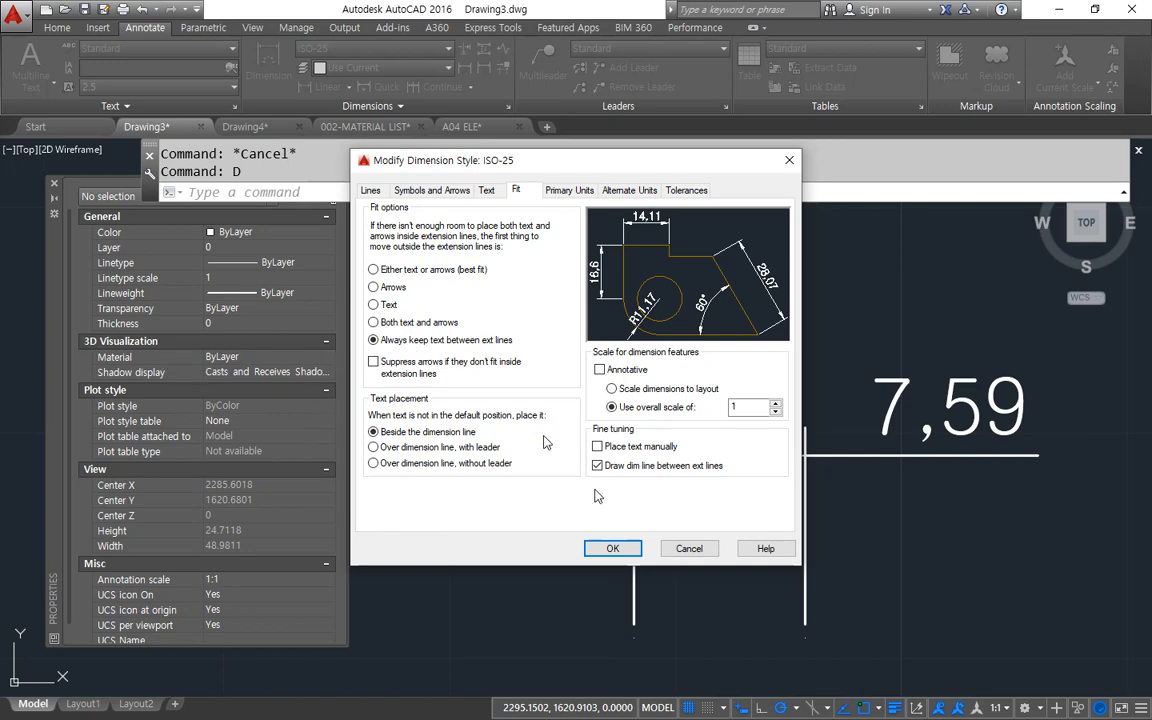
pyautogui.click(622, 550)
pyautogui.click(660, 488)
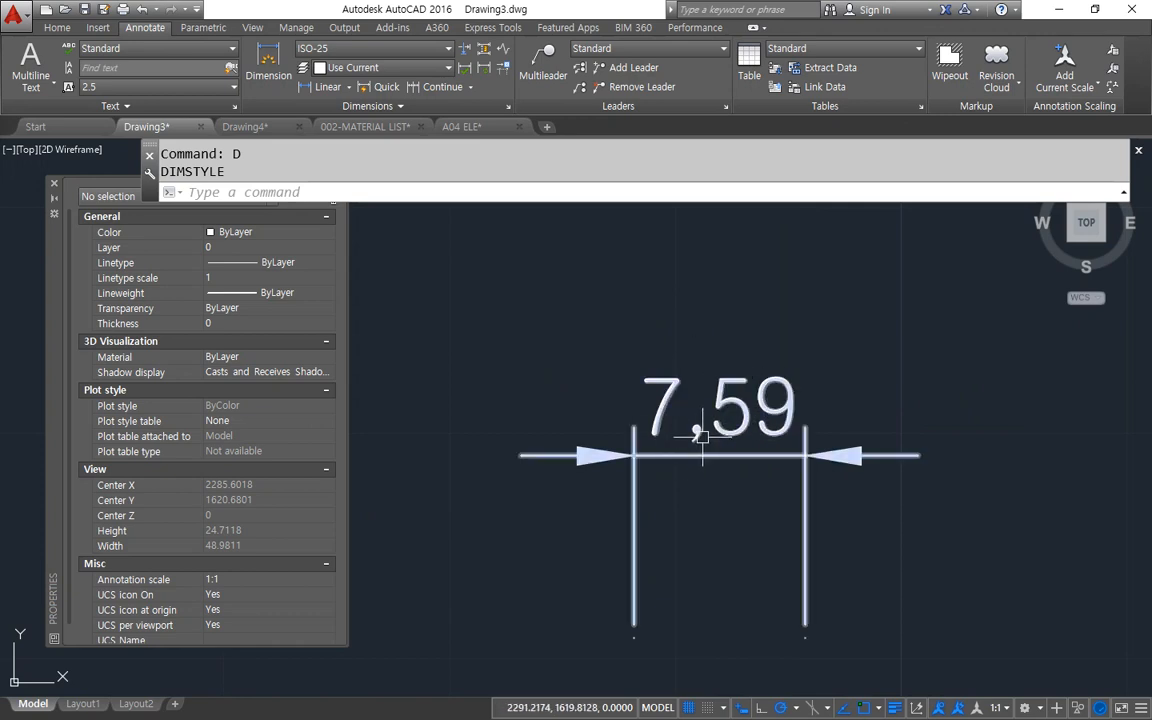
pyautogui.moveTo(703, 433)
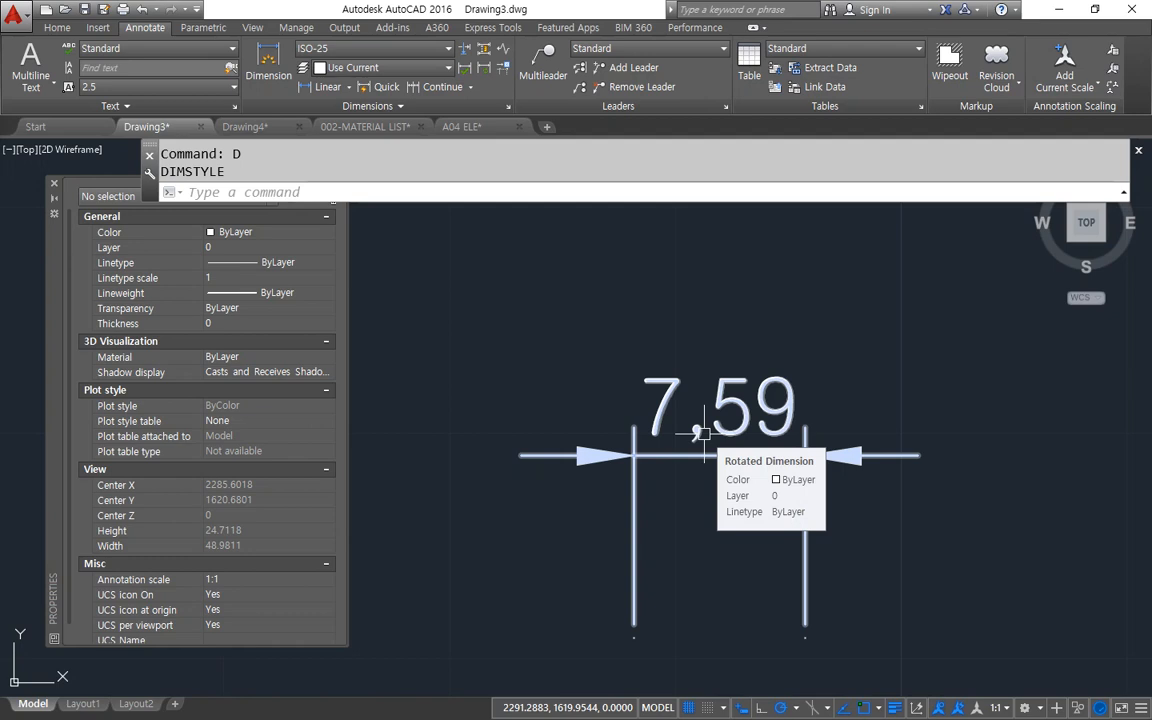
# Turn on suppression of arrows that don't fit inside the extension lines for the ISO-25 style and apply it.
pyautogui.click(703, 433)
pyautogui.write('d')
pyautogui.press('Return')
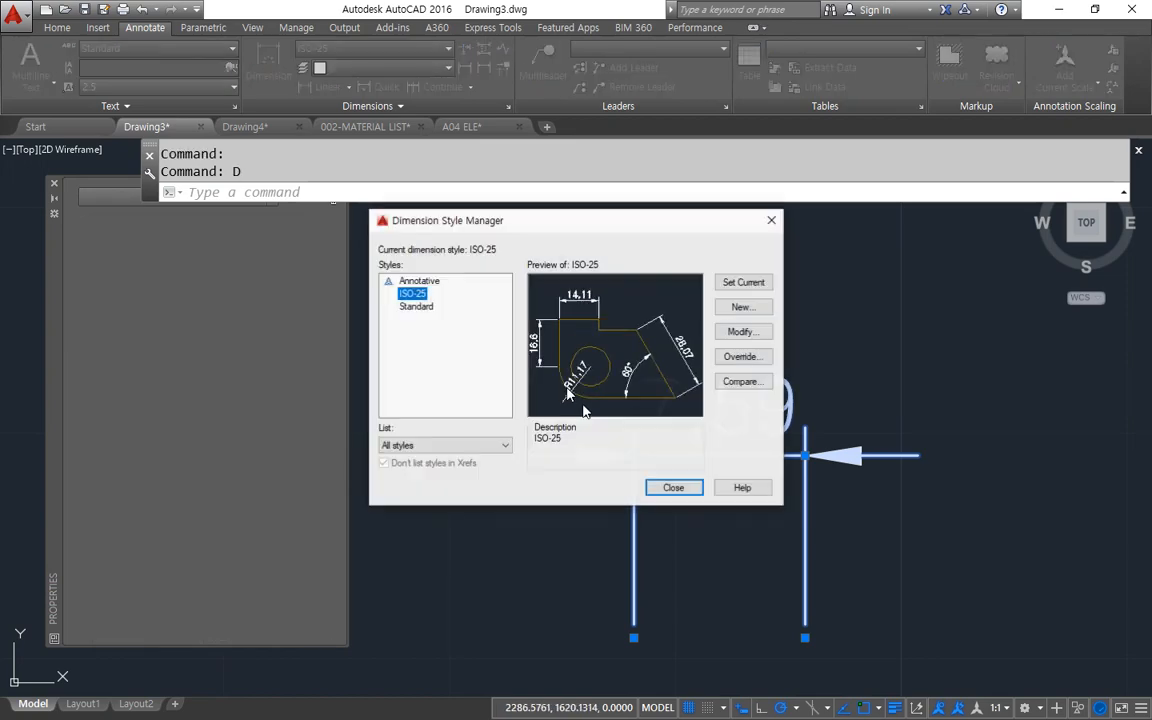
pyautogui.click(741, 331)
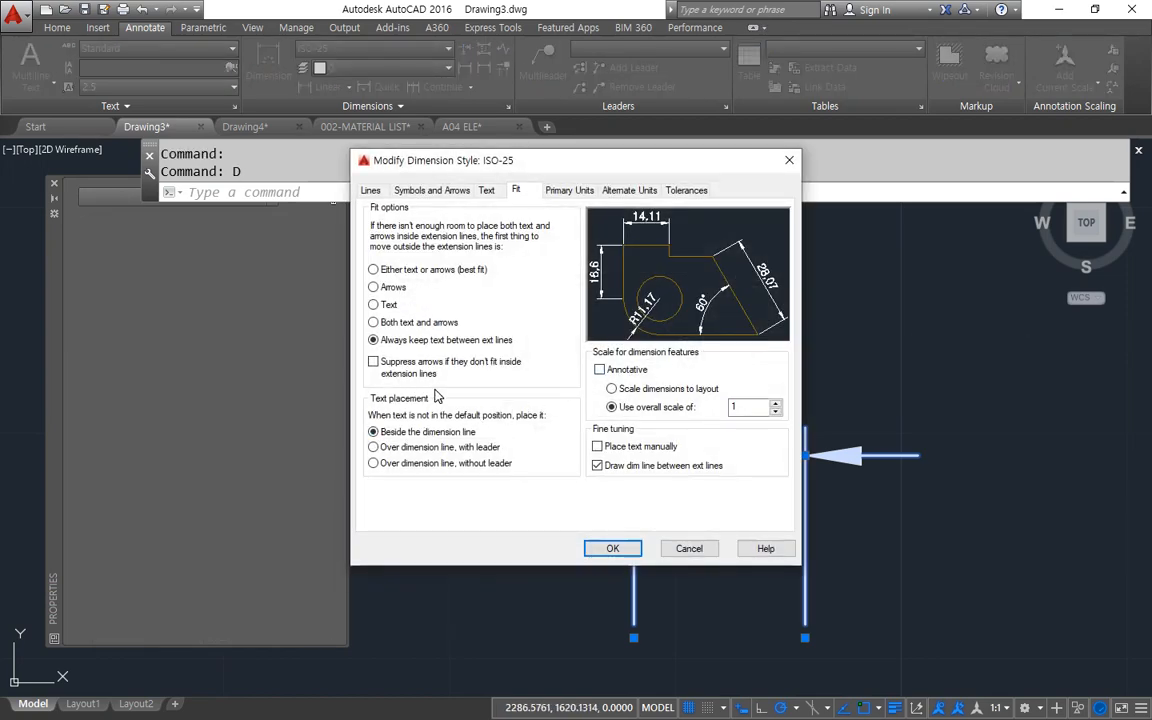
pyautogui.moveTo(397, 389)
pyautogui.mouseDown()
pyautogui.moveTo(358, 370)
pyautogui.moveTo(352, 342)
pyautogui.moveTo(450, 347)
pyautogui.moveTo(555, 394)
pyautogui.moveTo(388, 398)
pyautogui.mouseUp()
pyautogui.click(374, 363)
pyautogui.click(607, 548)
pyautogui.click(666, 488)
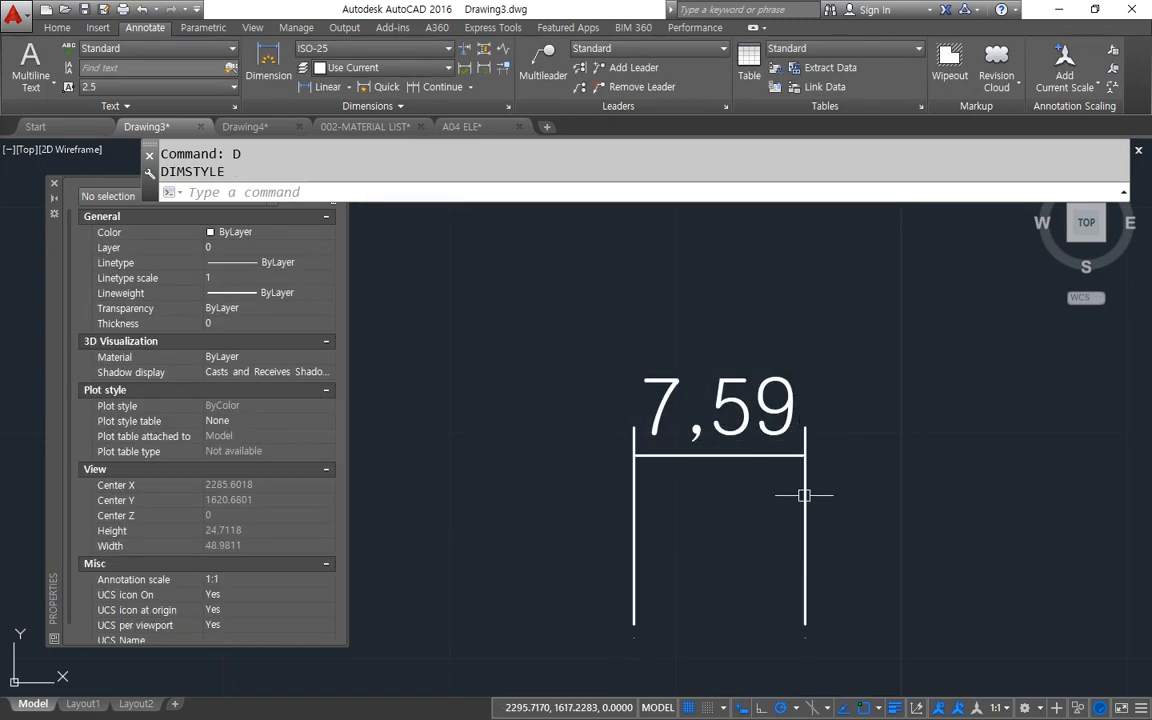
# Turn off arrow suppression in ISO-25, set text placement to Over dimension line, with leader, and apply the style.
pyautogui.write('d')
pyautogui.press('Return')
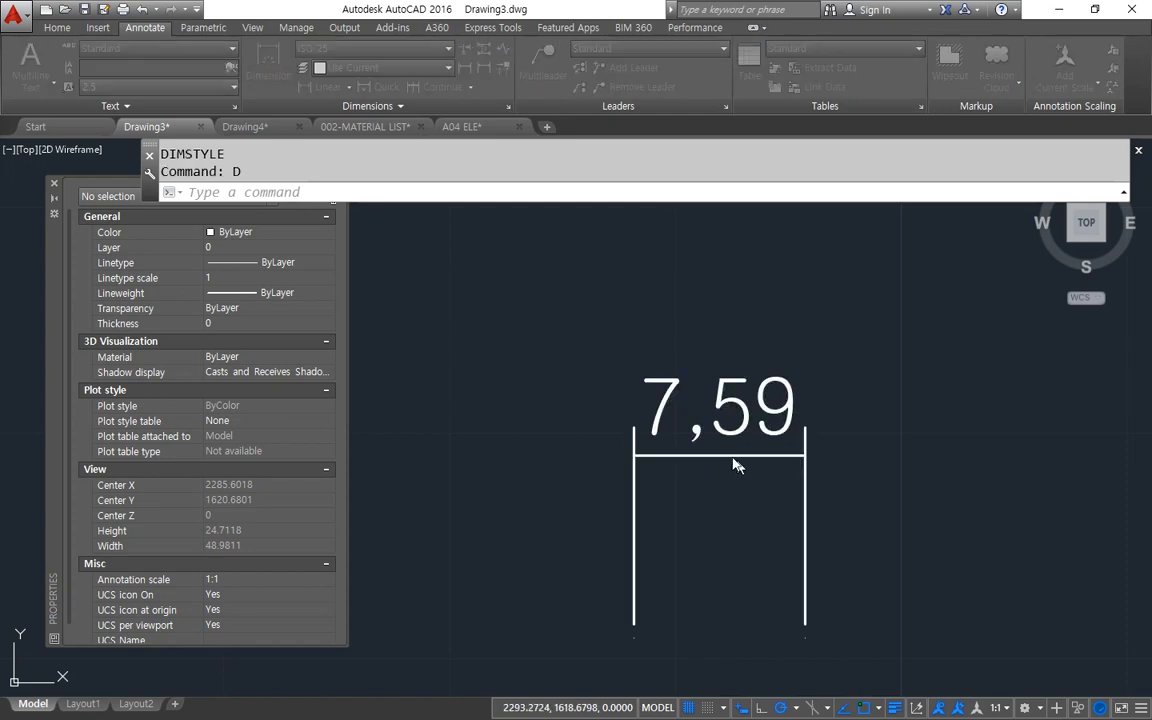
pyautogui.click(740, 332)
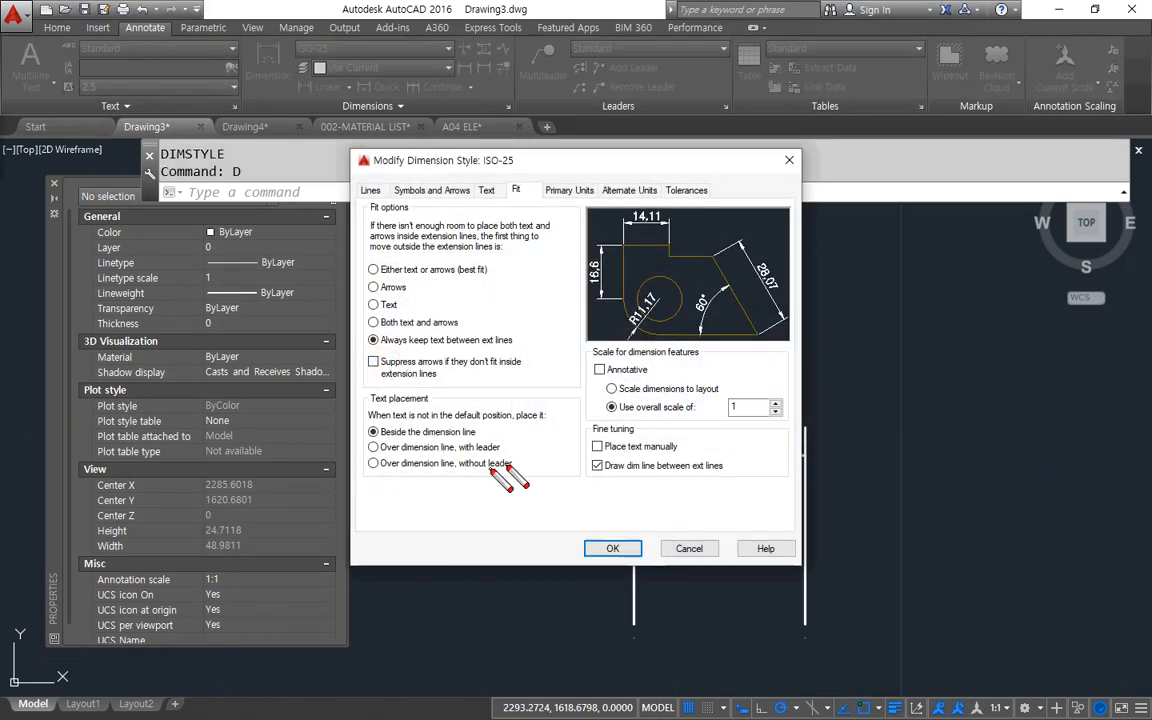
pyautogui.moveTo(512, 464)
pyautogui.mouseDown()
pyautogui.moveTo(370, 464)
pyautogui.moveTo(367, 447)
pyautogui.moveTo(507, 439)
pyautogui.moveTo(499, 462)
pyautogui.mouseUp()
pyautogui.press('Escape')
pyautogui.moveTo(398, 482)
pyautogui.mouseDown()
pyautogui.moveTo(357, 410)
pyautogui.moveTo(547, 472)
pyautogui.moveTo(546, 489)
pyautogui.mouseUp()
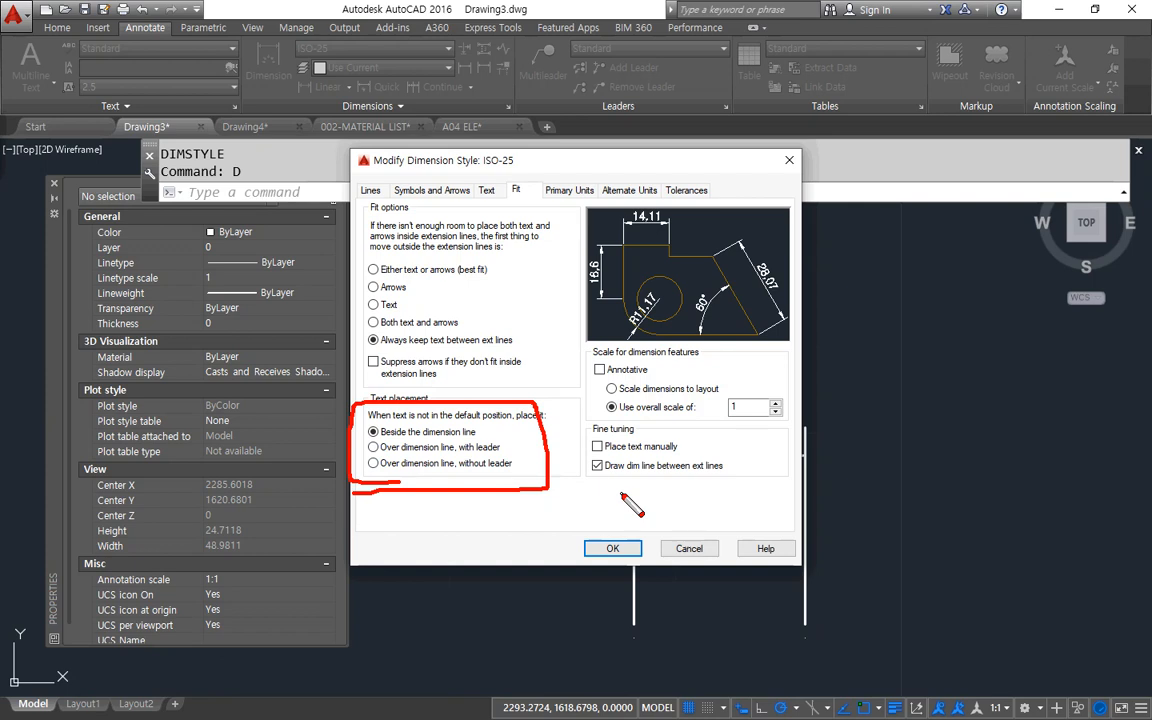
pyautogui.click(445, 447)
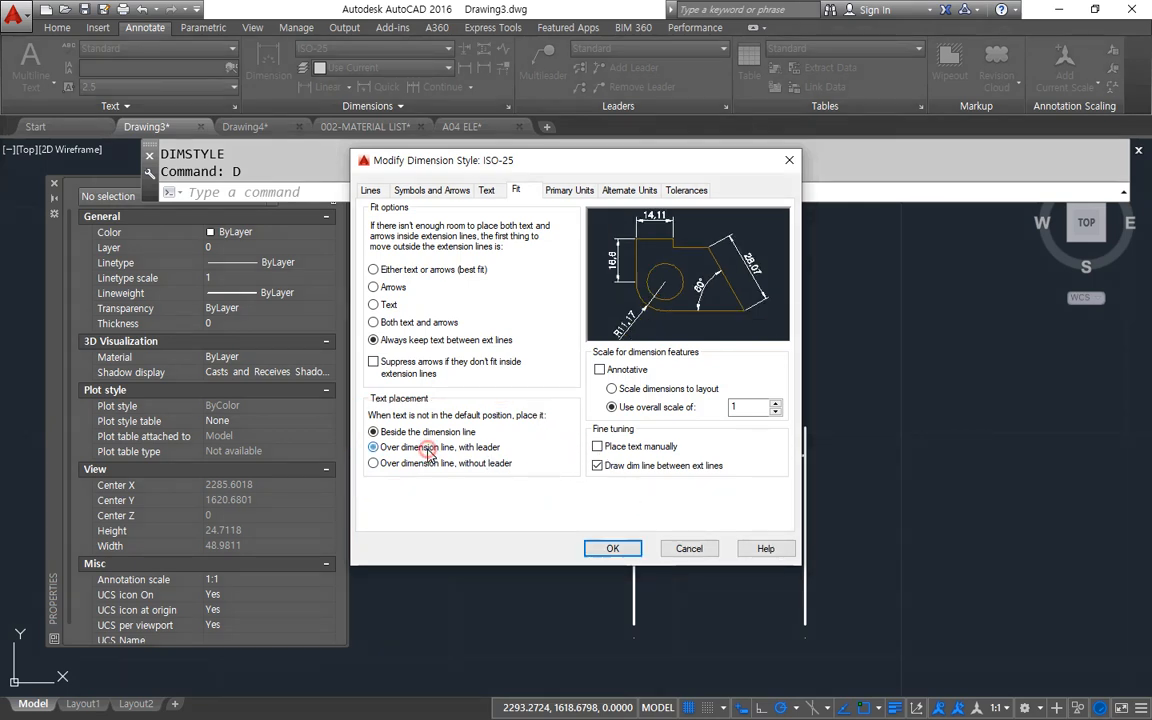
pyautogui.click(613, 549)
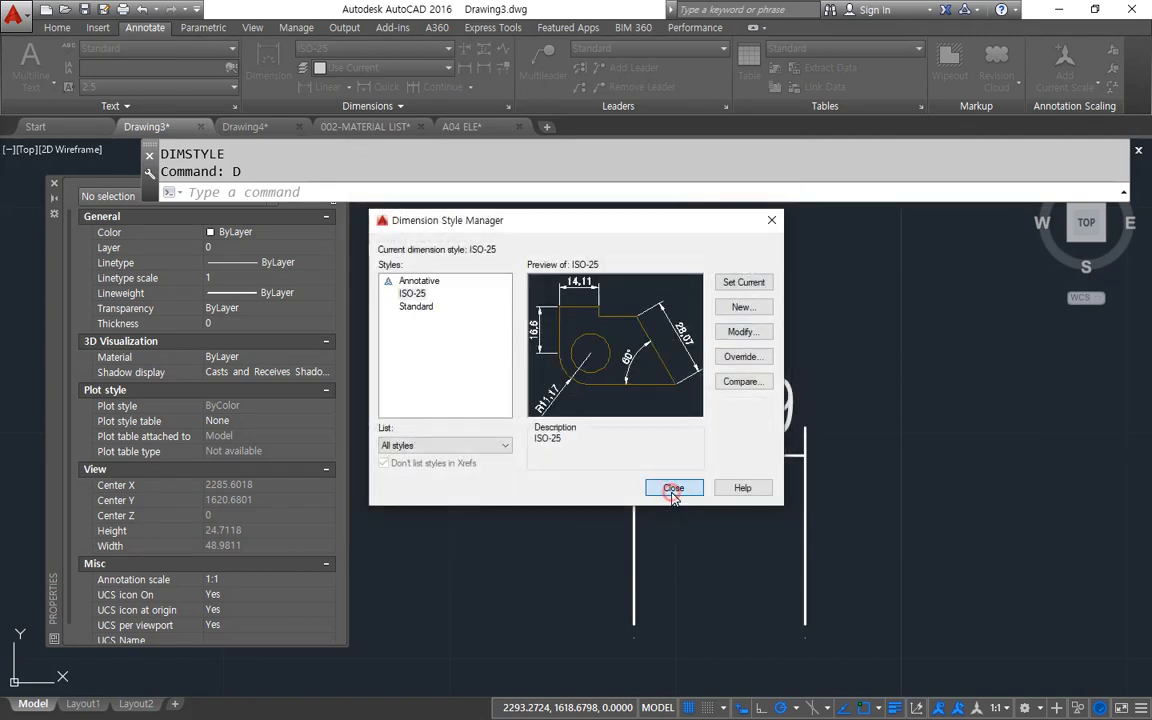
pyautogui.click(673, 488)
# Stretch the linear dimension's right end inward to about 4.15 and deselect the dimension.
pyautogui.click(806, 500)
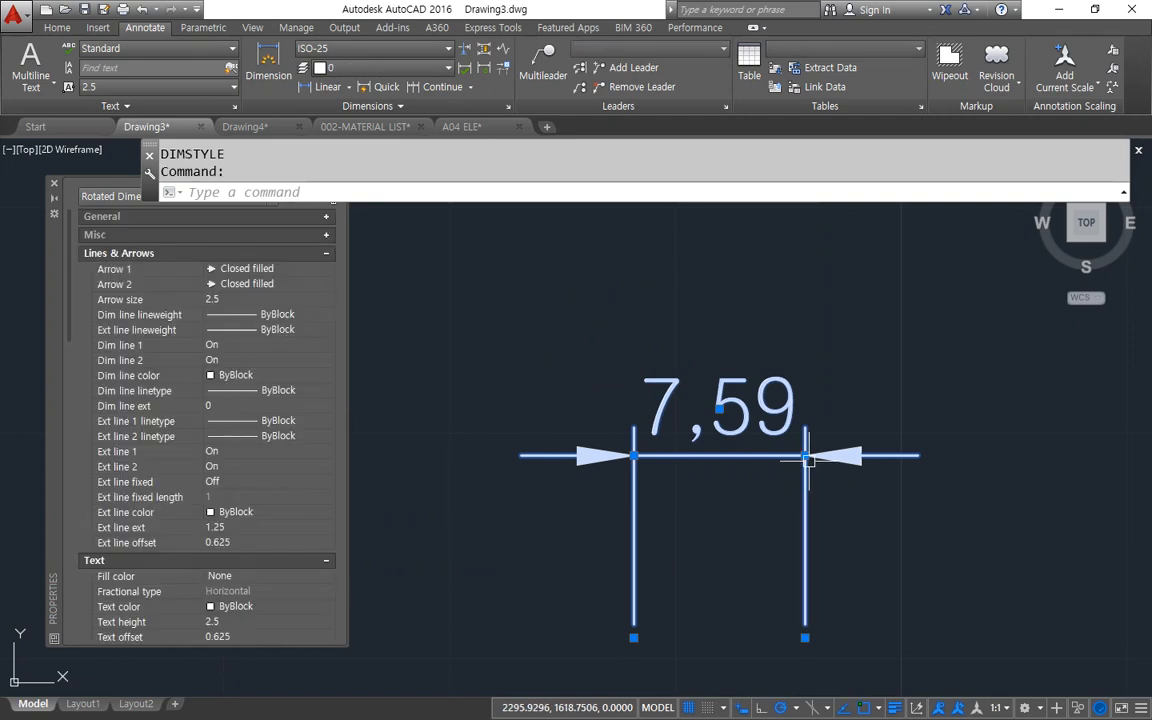
pyautogui.click(806, 457)
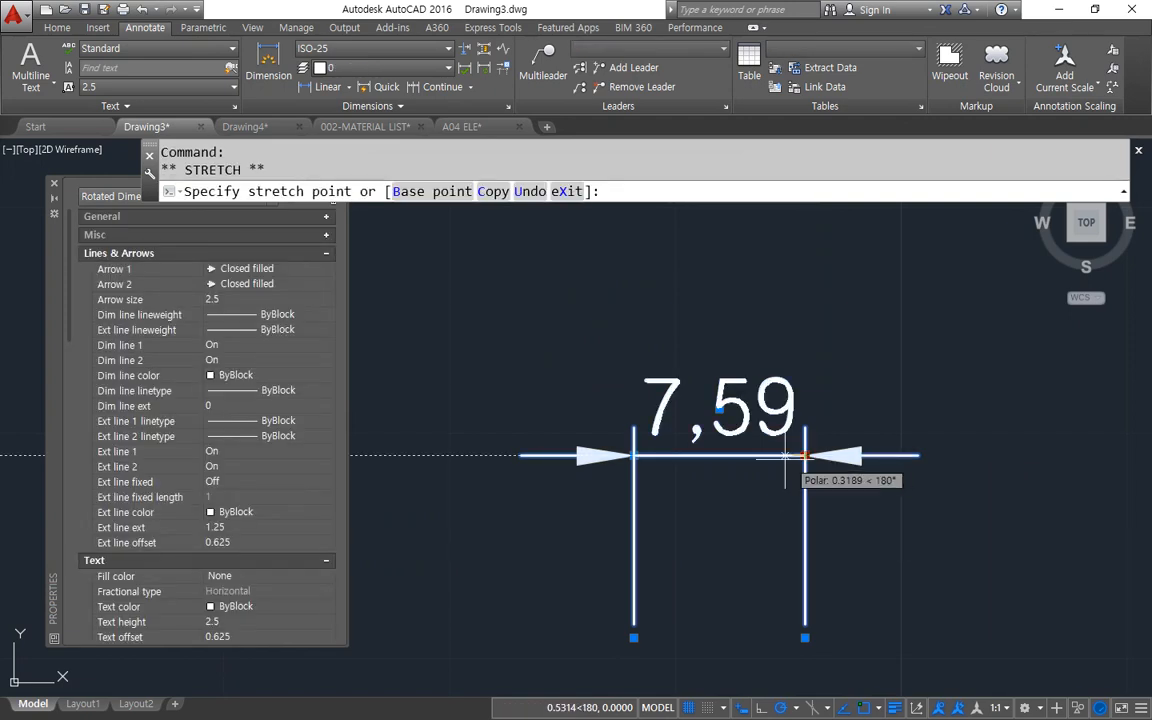
pyautogui.click(724, 458)
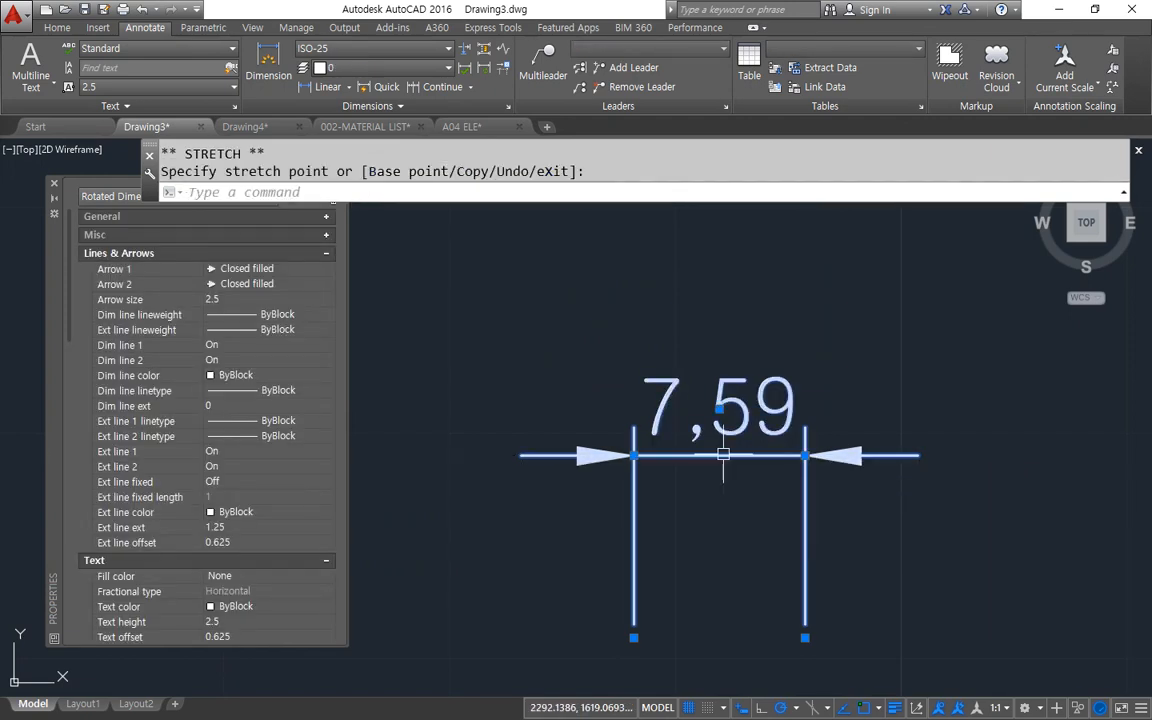
pyautogui.click(805, 637)
pyautogui.click(727, 637)
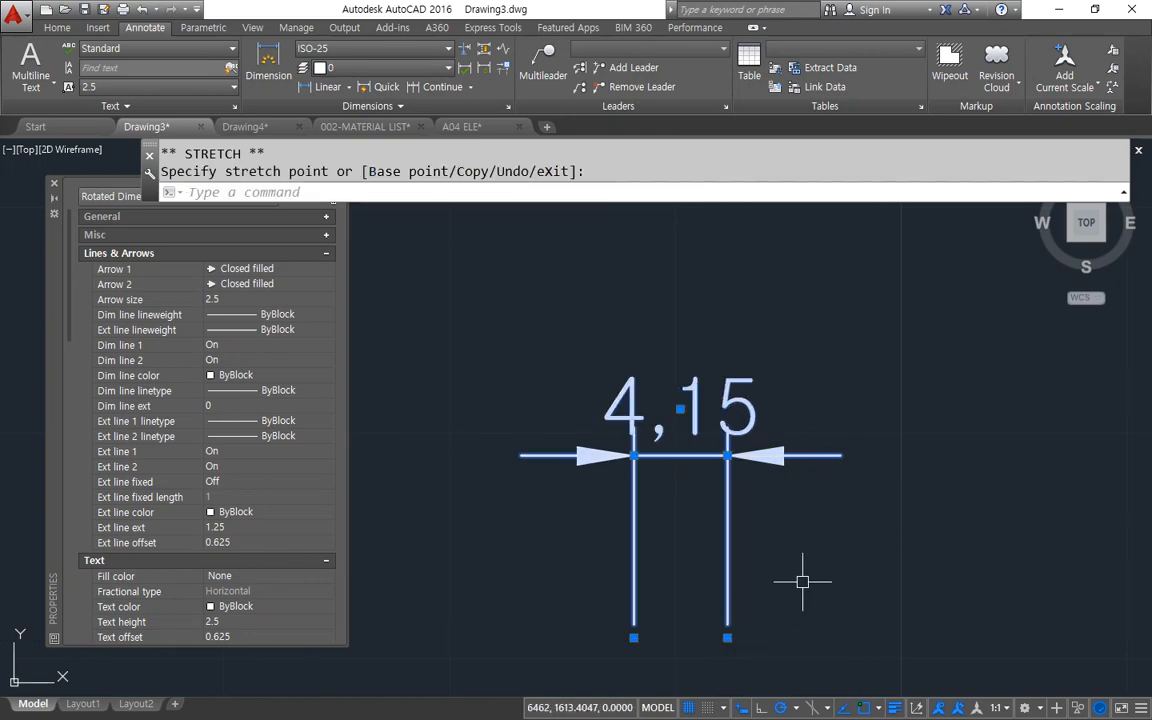
pyautogui.press('Escape')
pyautogui.press('Escape')
# Set the ISO-25 fit option to Arrows and apply the style to the drawing.
pyautogui.write('D')
pyautogui.press('Return')
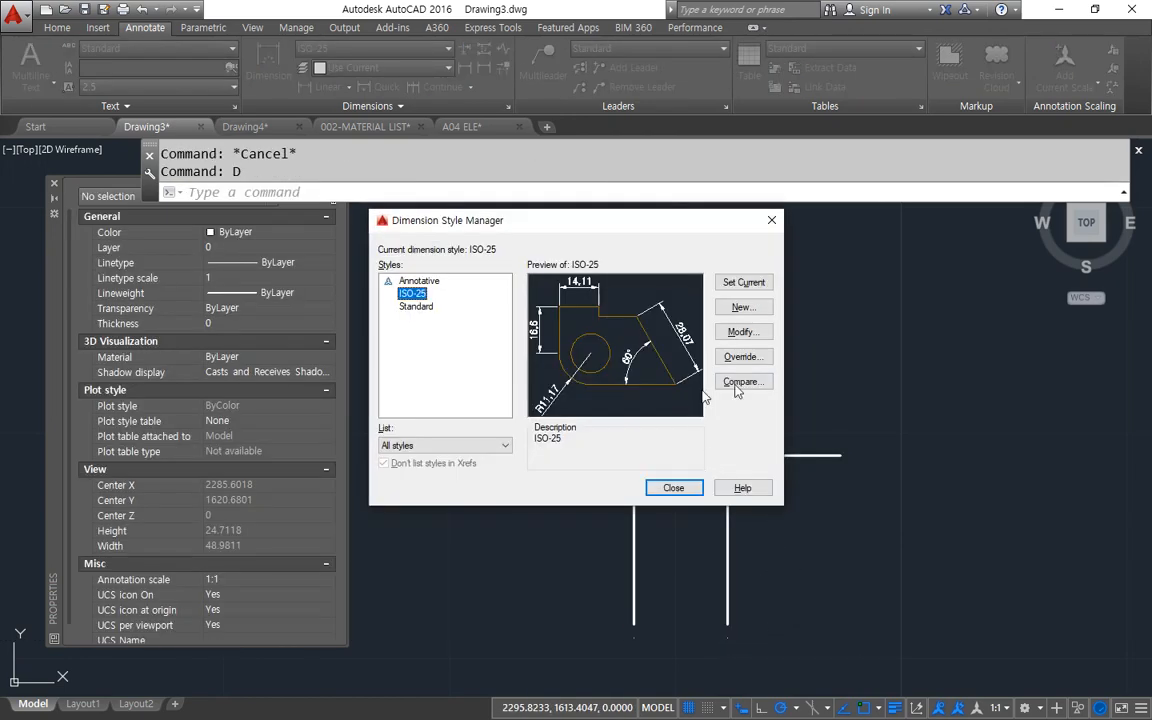
pyautogui.click(741, 331)
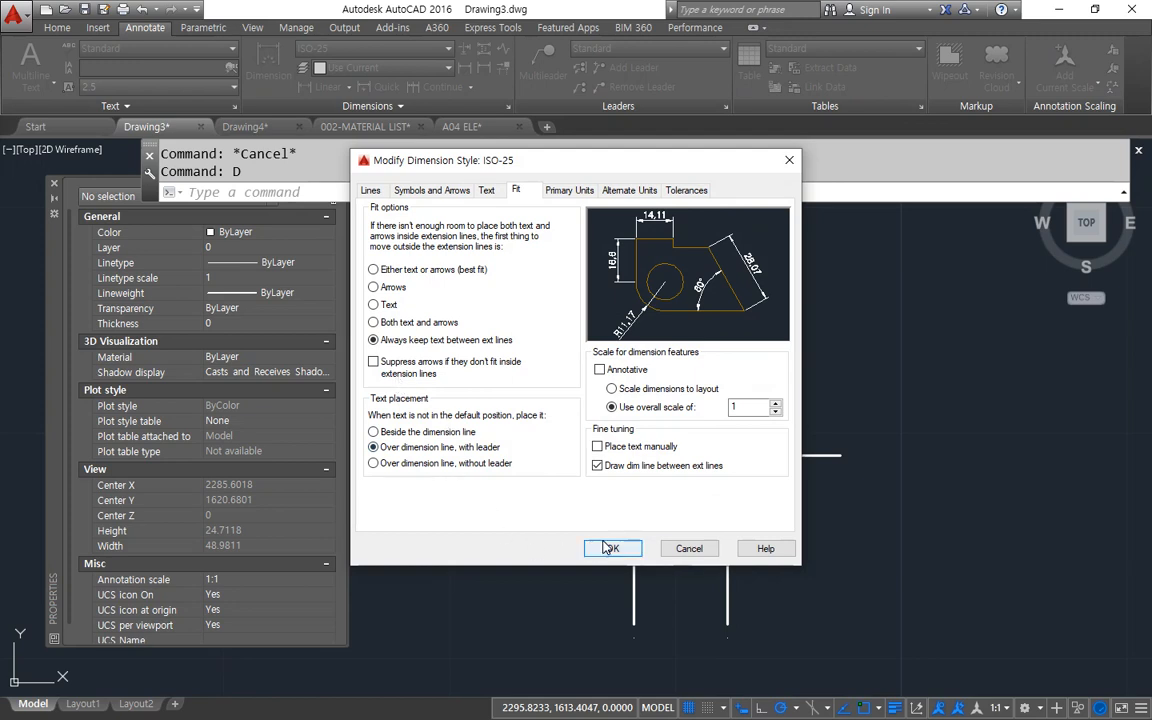
pyautogui.click(374, 287)
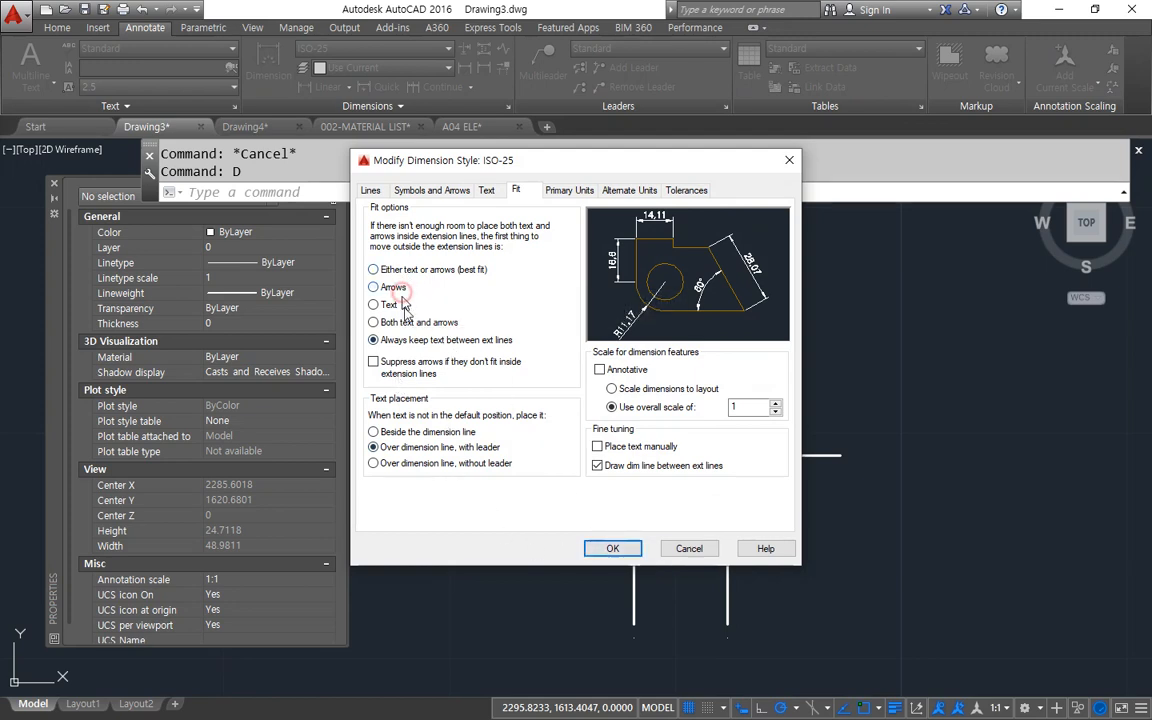
pyautogui.click(613, 549)
pyautogui.click(672, 488)
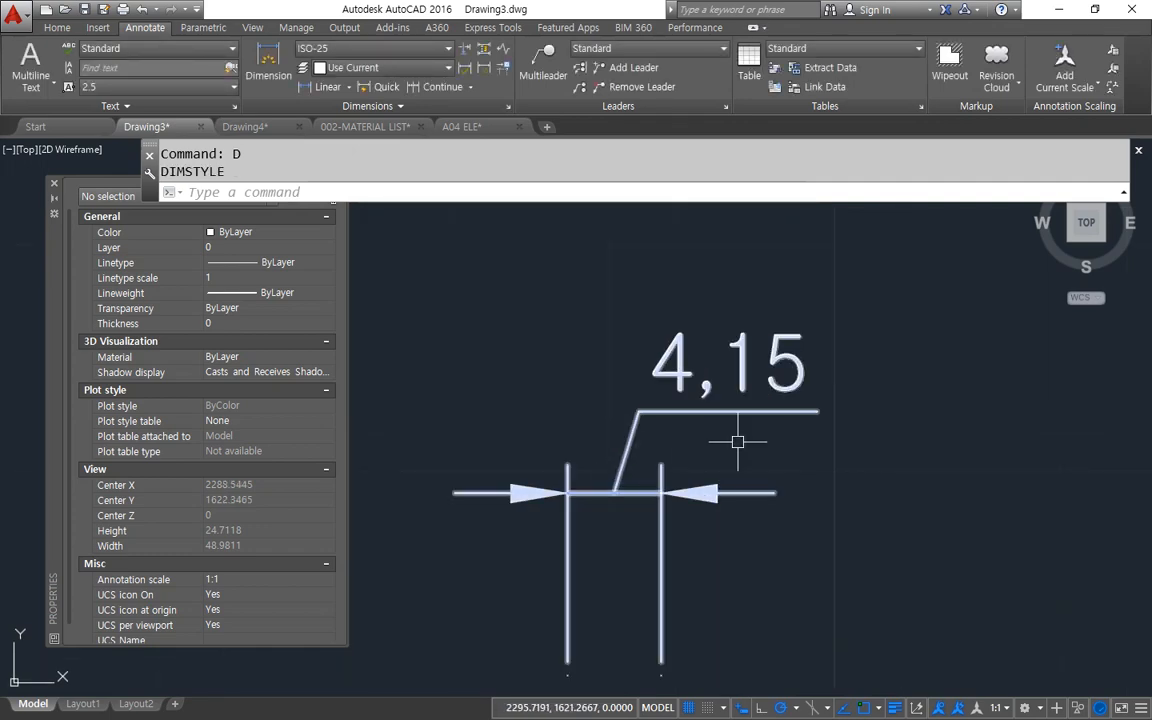
# Move the linear dimension's text higher above its dimension line and deselect the dimension.
pyautogui.click(667, 403)
pyautogui.click(653, 365)
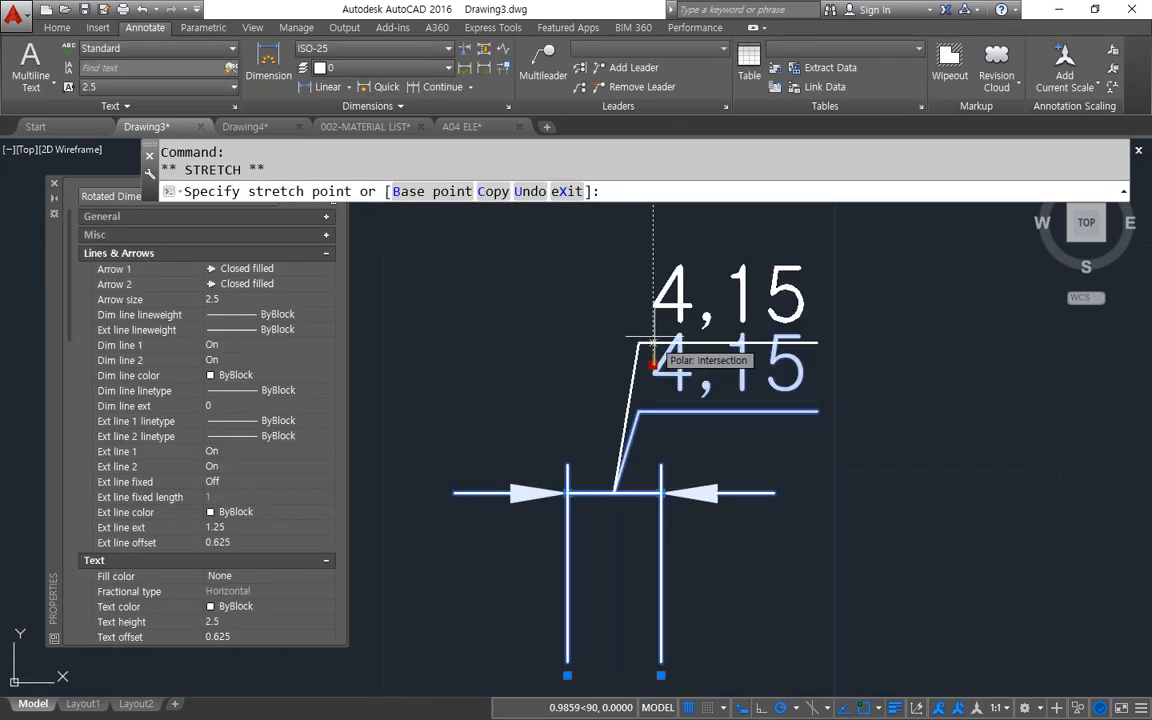
pyautogui.click(653, 332)
pyautogui.press('Escape')
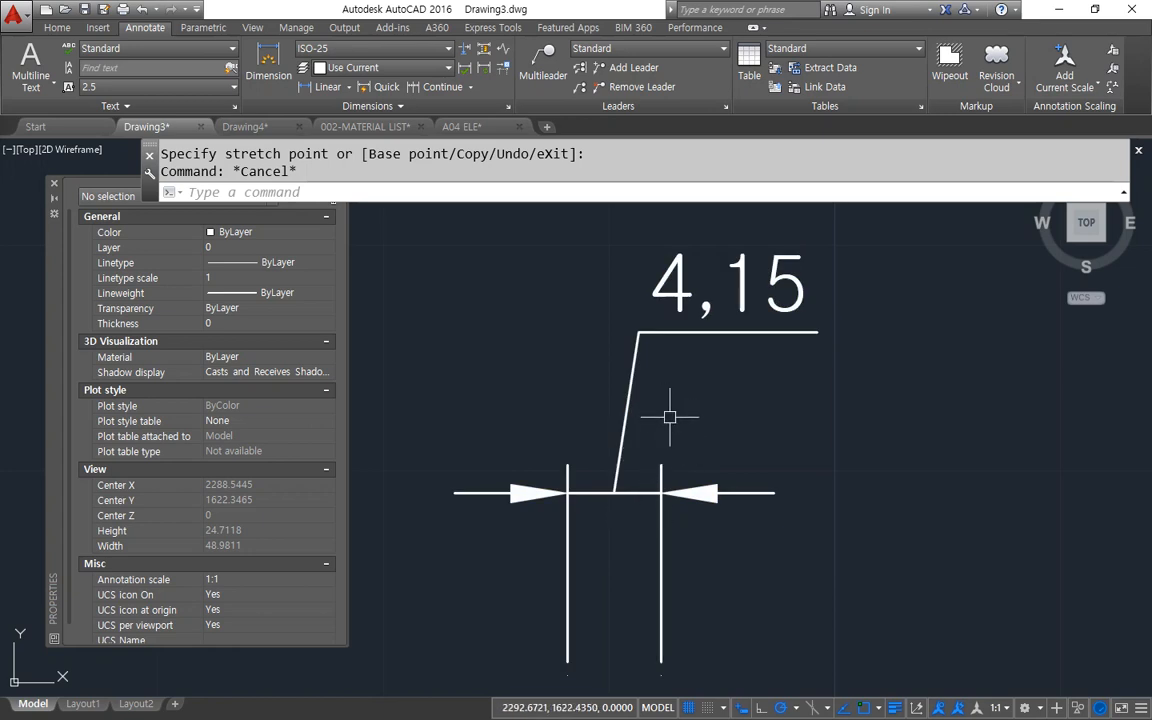
# Examine the unit format and precision choices in ISO-25's primary units, and the decimal digits of the linear dimension's text.
pyautogui.write('d')
pyautogui.press('Return')
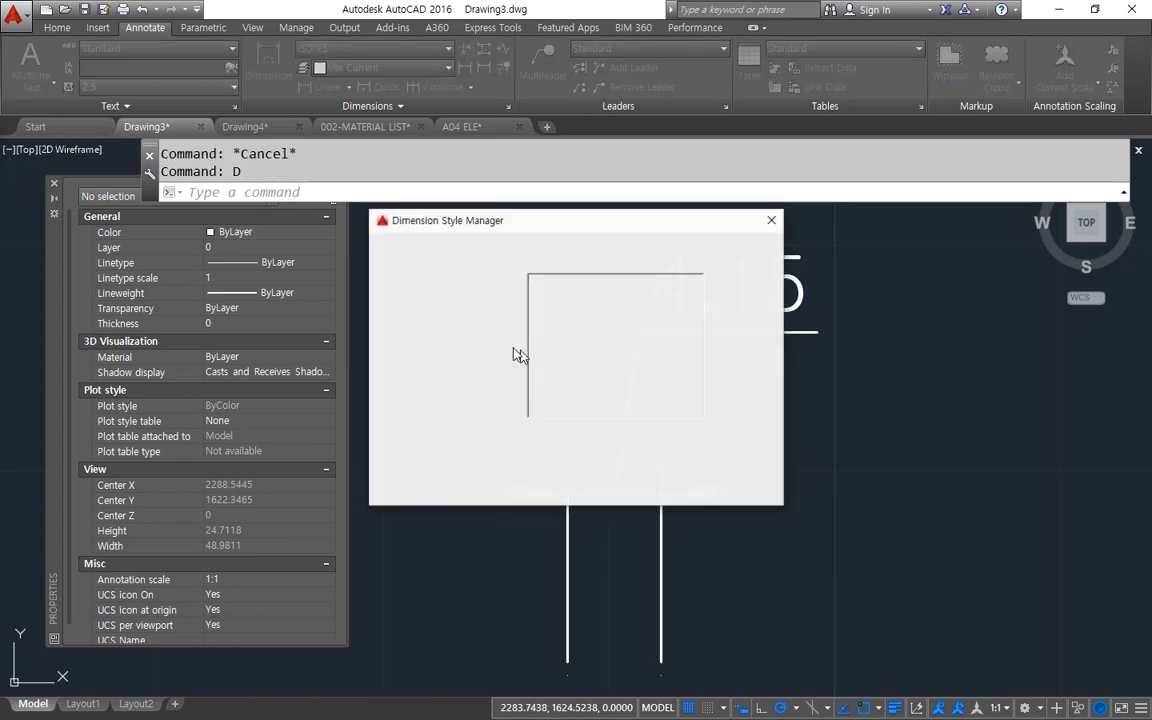
pyautogui.click(740, 332)
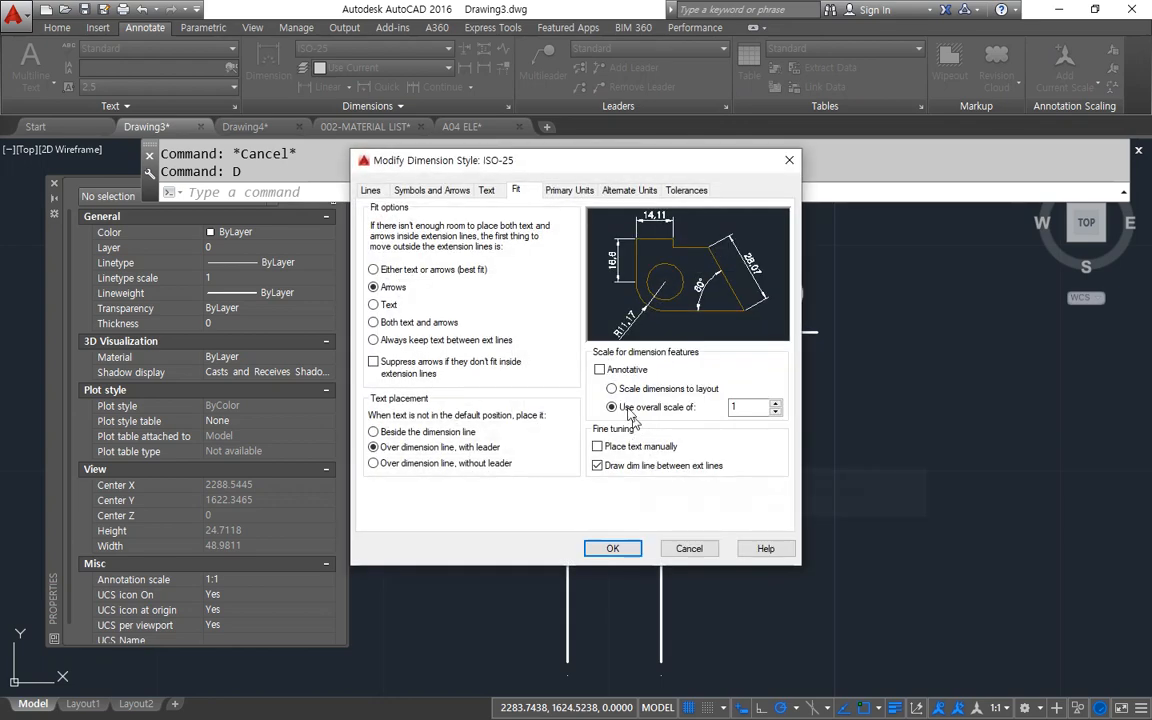
pyautogui.click(569, 190)
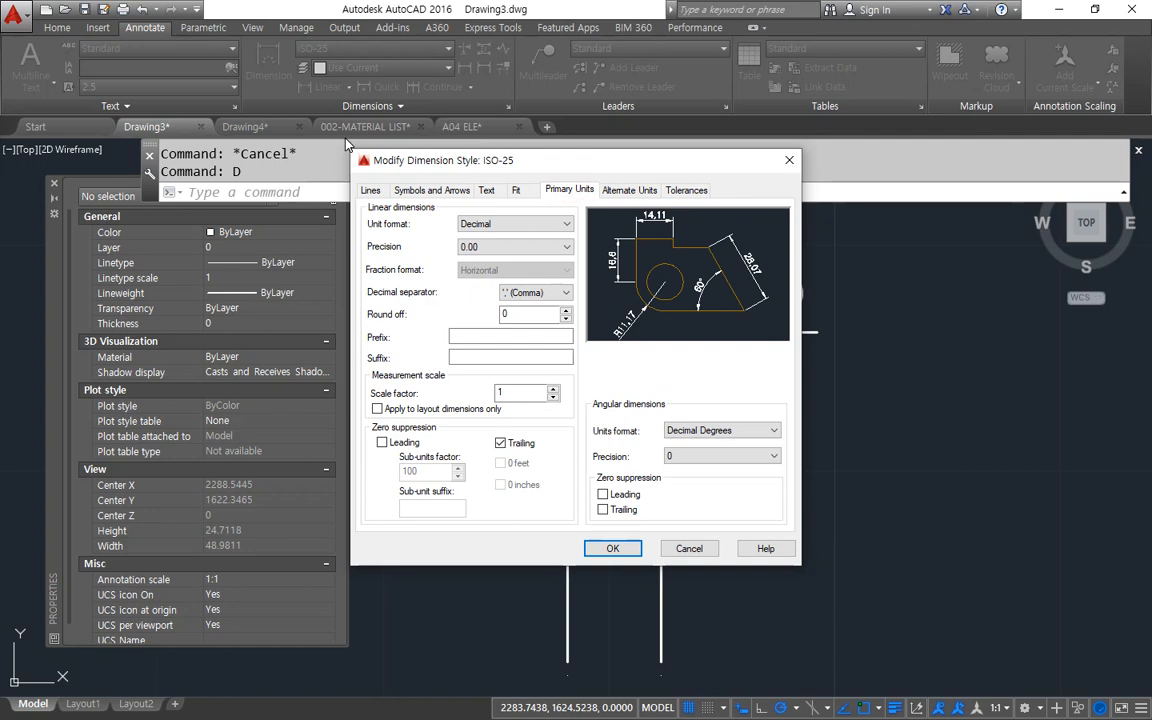
pyautogui.click(551, 224)
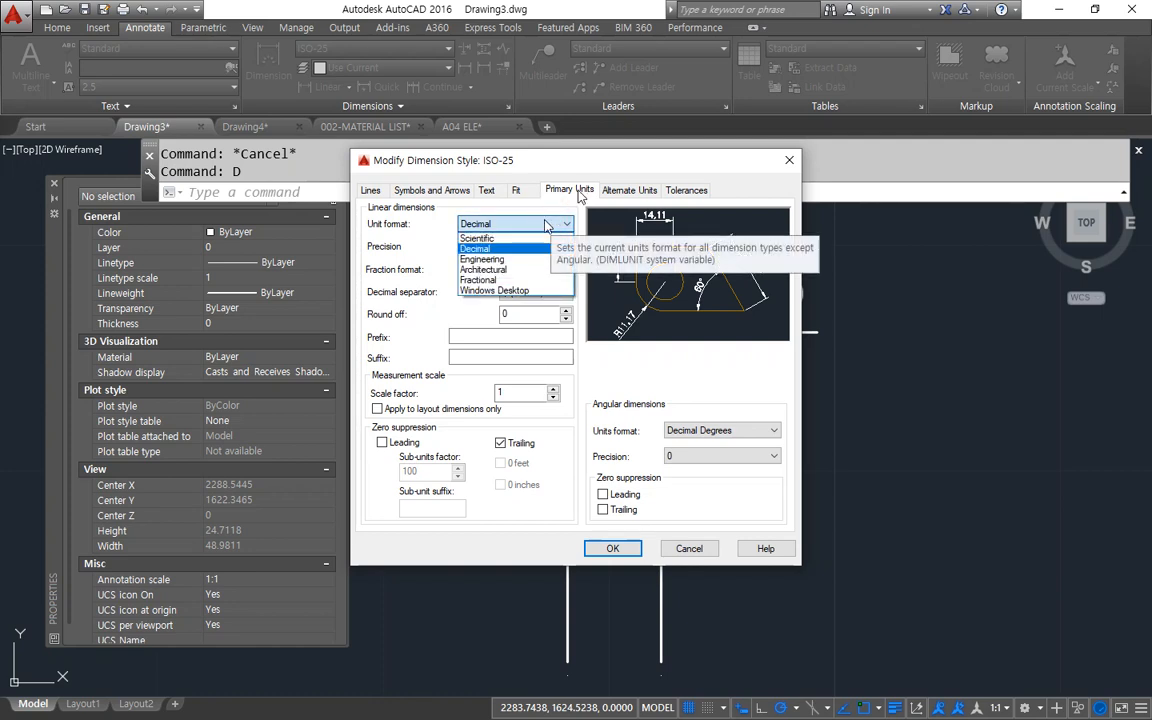
pyautogui.click(538, 155)
pyautogui.click(541, 249)
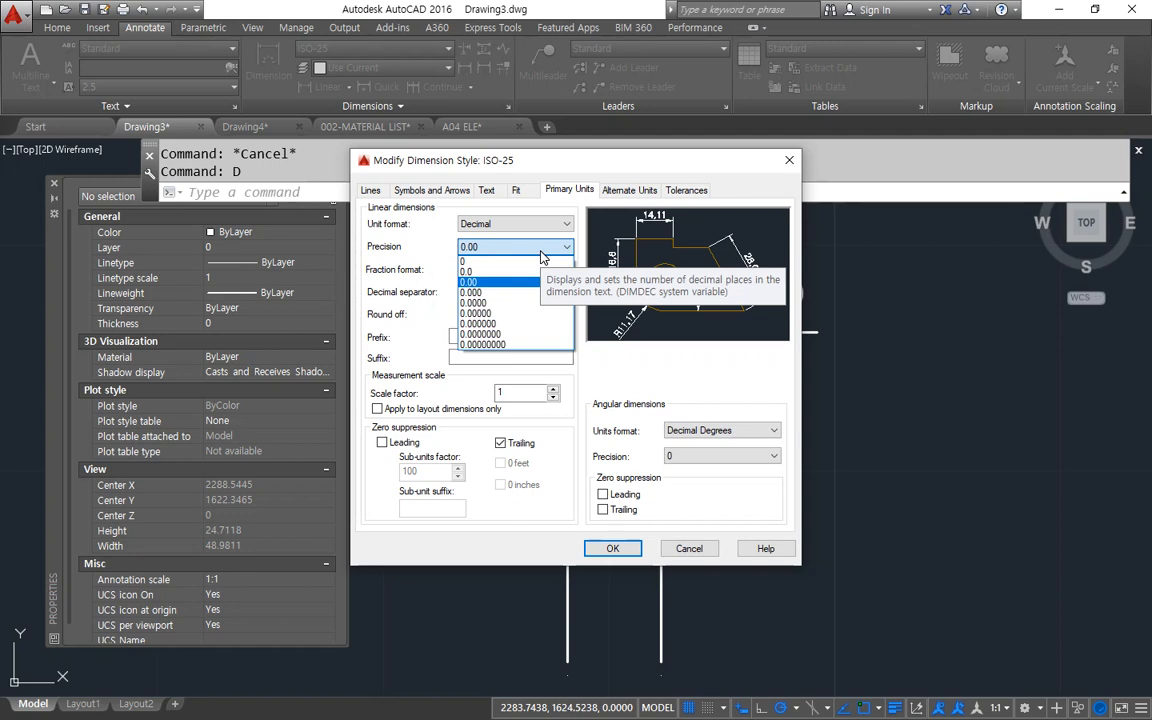
pyautogui.click(620, 162)
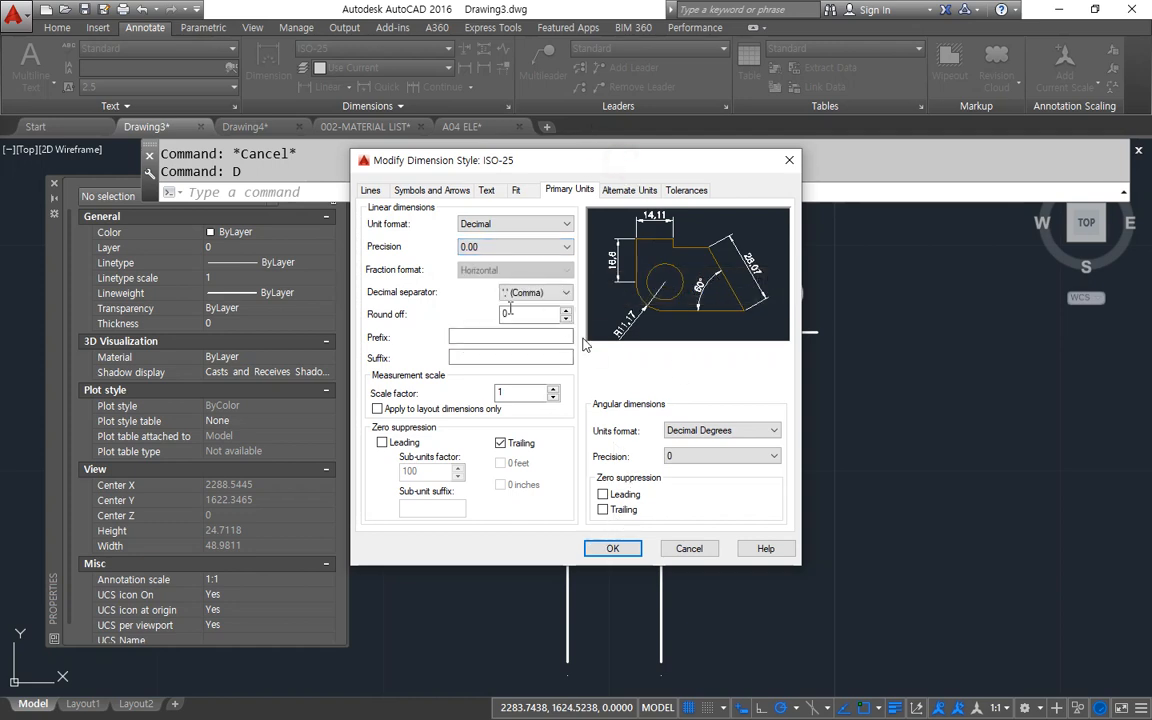
pyautogui.hotkey('ctrl', 'alt', 'd')
pyautogui.moveTo(463, 267)
pyautogui.mouseDown()
pyautogui.moveTo(480, 218)
pyautogui.moveTo(463, 247)
pyautogui.moveTo(493, 258)
pyautogui.mouseUp()
pyautogui.press('Escape')
pyautogui.click(633, 545)
pyautogui.press('Escape')
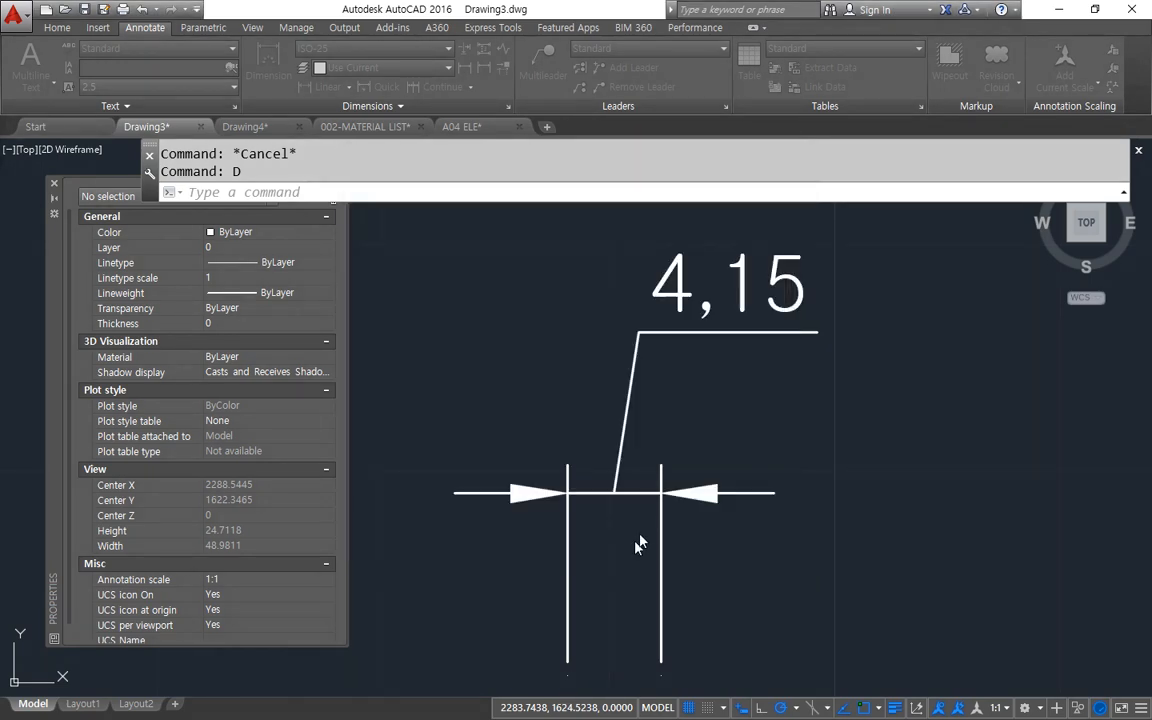
pyautogui.press('Escape')
pyautogui.hotkey('ctrl', 'alt', 'd')
pyautogui.moveTo(764, 355)
pyautogui.mouseDown()
pyautogui.moveTo(823, 326)
pyautogui.moveTo(814, 347)
pyautogui.mouseUp()
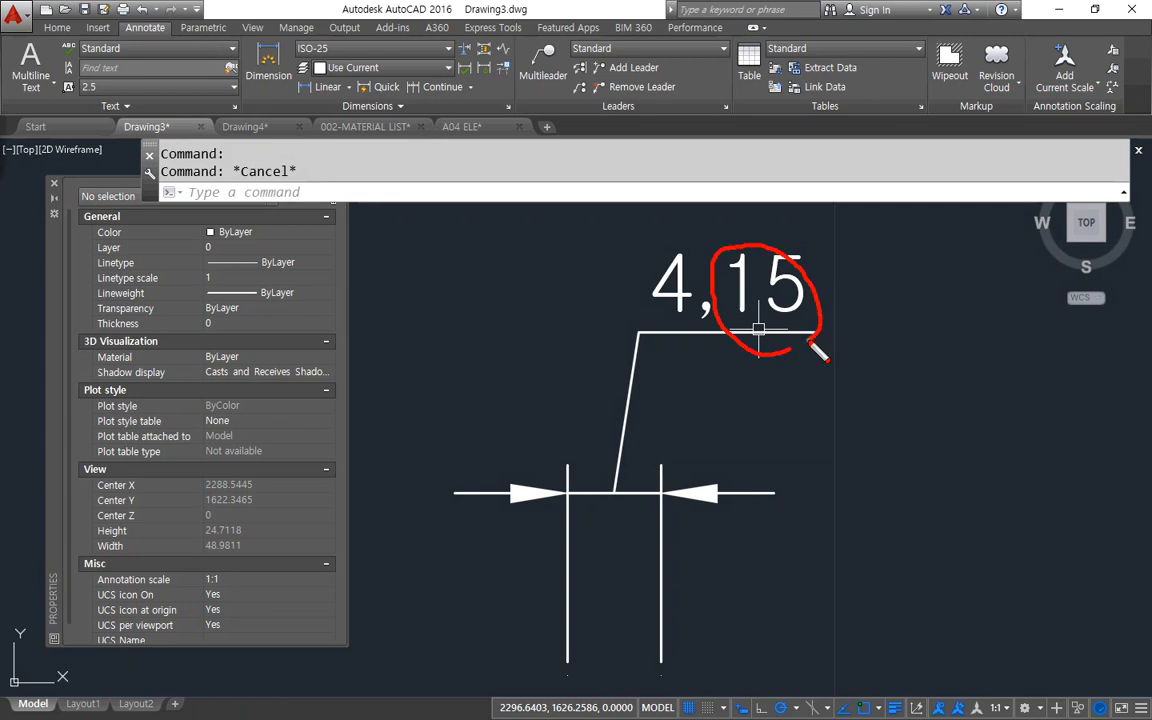
pyautogui.press('Escape')
# Add a horizontal linear dimension spanning 4 units to the right of the existing one, with its dimension line above the origins.
pyautogui.scroll(-2, 874, 597)
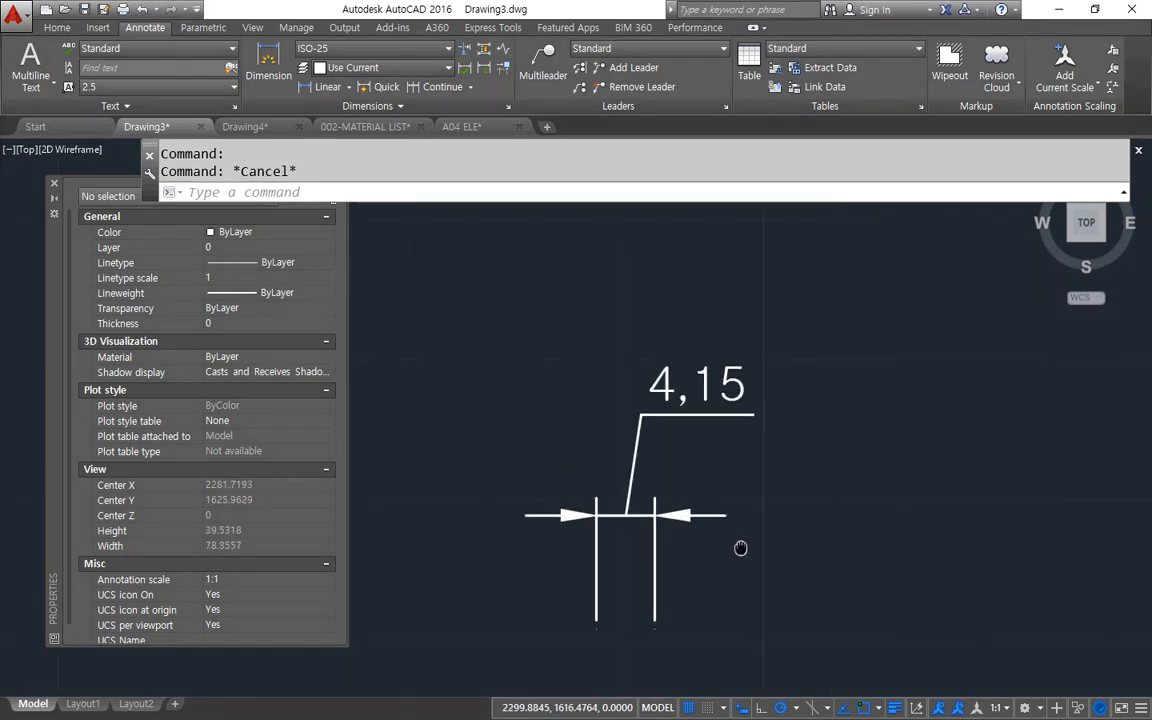
pyautogui.click(314, 88)
pyautogui.click(791, 593)
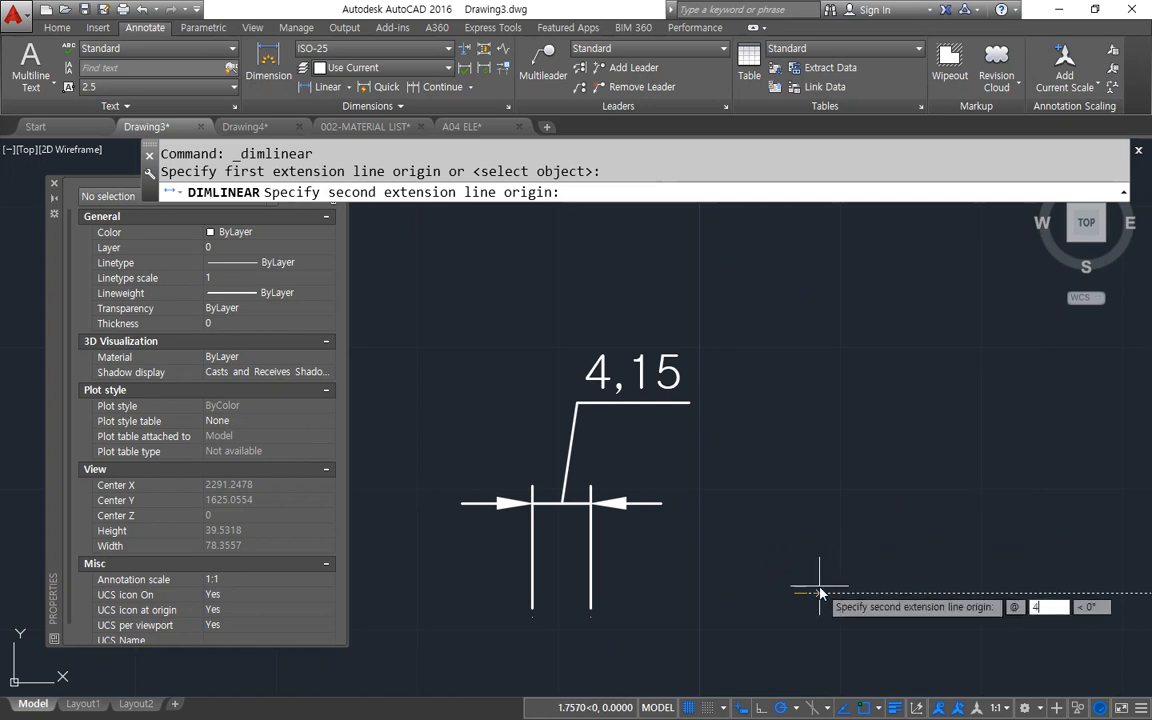
pyautogui.write('4')
pyautogui.press('Return')
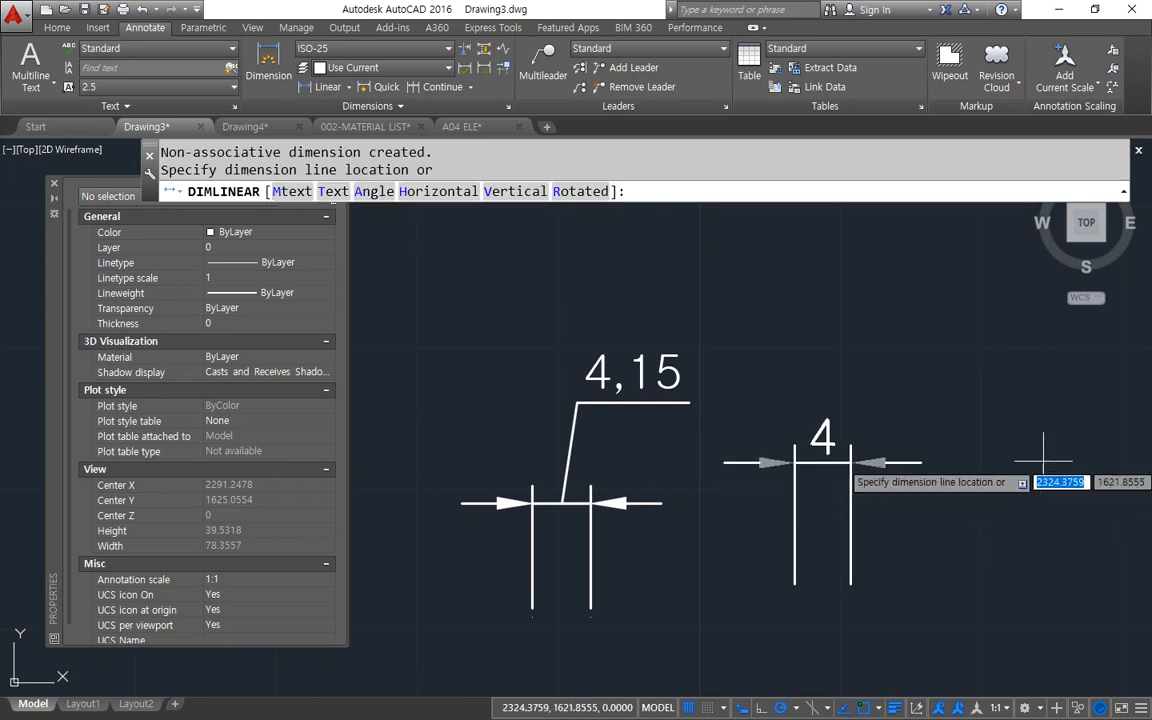
pyautogui.click(905, 413)
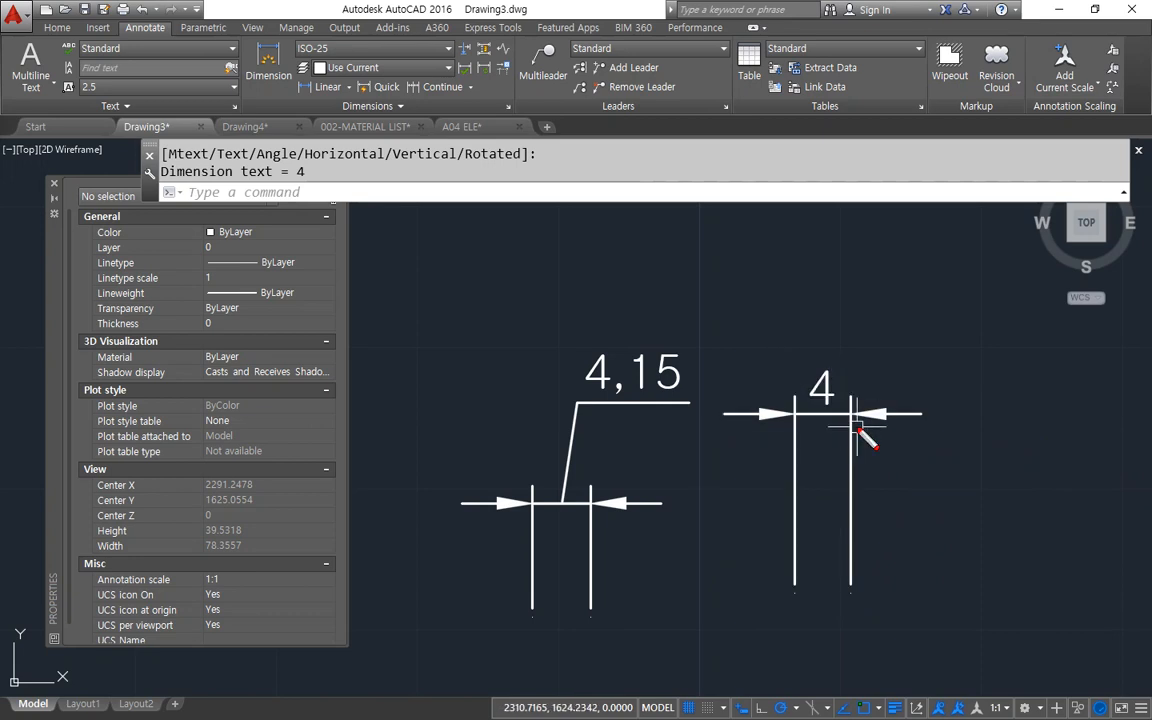
pyautogui.moveTo(858, 430)
pyautogui.mouseDown()
pyautogui.moveTo(785, 365)
pyautogui.moveTo(872, 425)
pyautogui.mouseUp()
pyautogui.moveTo(668, 438)
pyautogui.mouseDown()
pyautogui.moveTo(650, 302)
pyautogui.moveTo(684, 432)
pyautogui.mouseUp()
pyautogui.press('Escape')
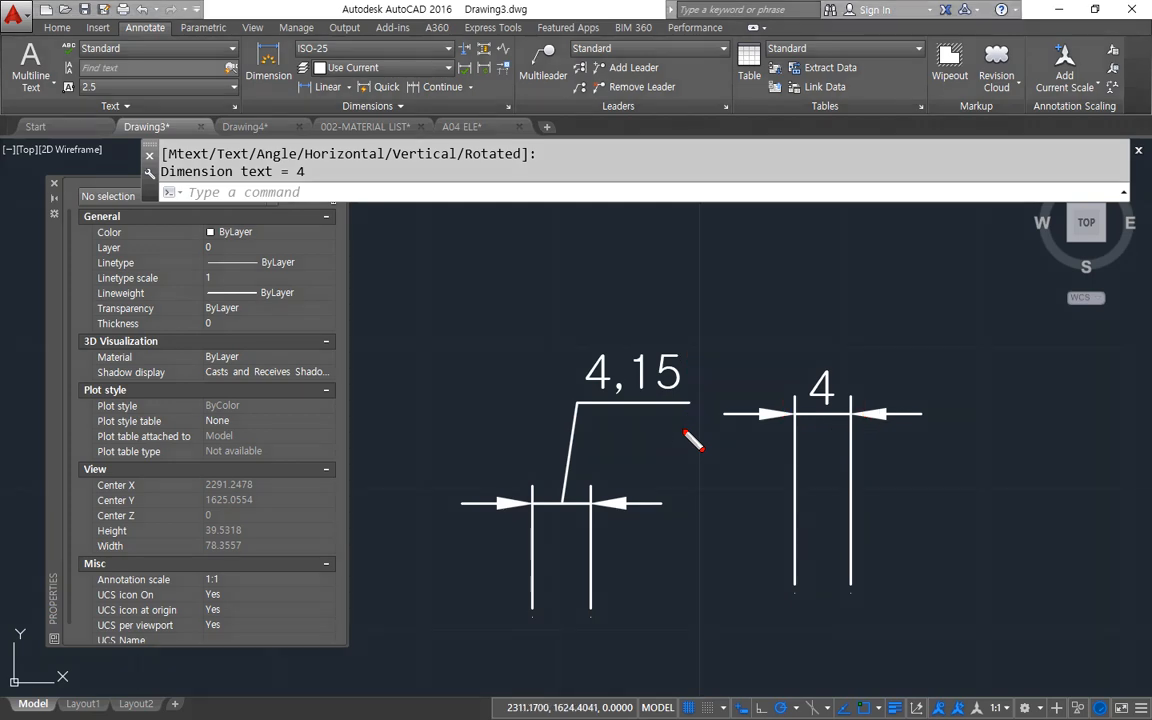
# Set the linear unit format in ISO-25's primary units to Windows Desktop.
pyautogui.write('d')
pyautogui.press('Return')
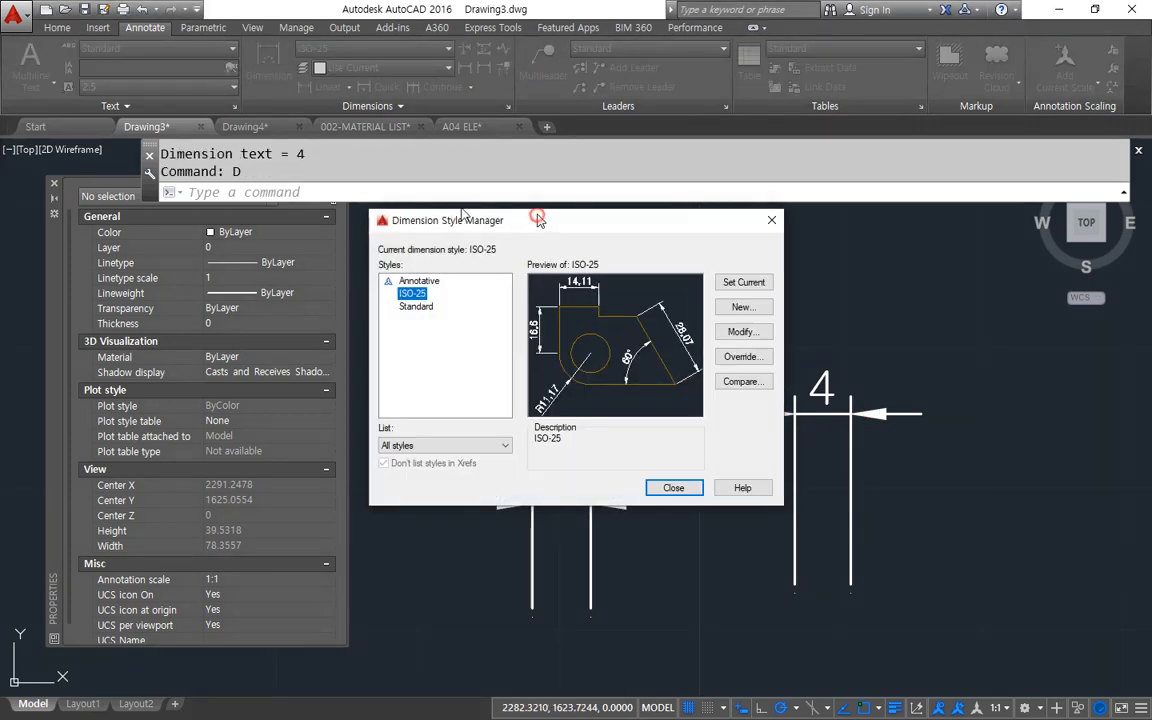
pyautogui.moveTo(538, 217); pyautogui.dragTo(307, 161)
pyautogui.click(512, 271)
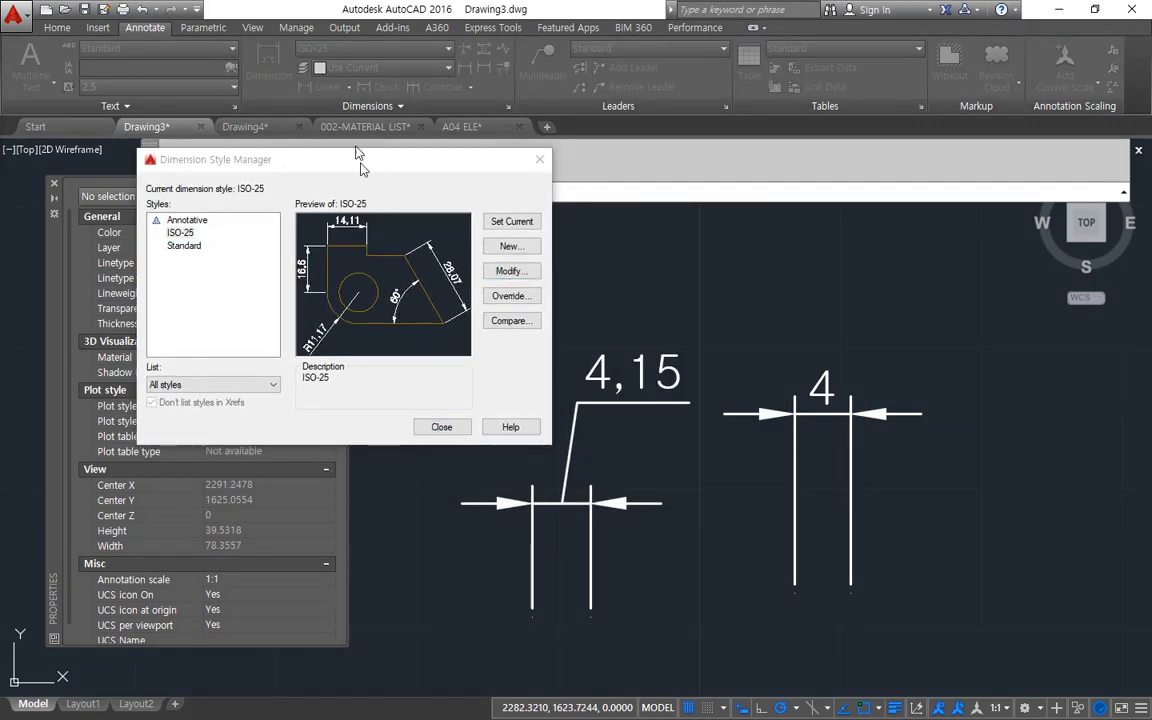
pyautogui.moveTo(333, 103); pyautogui.dragTo(297, 90)
pyautogui.click(297, 116)
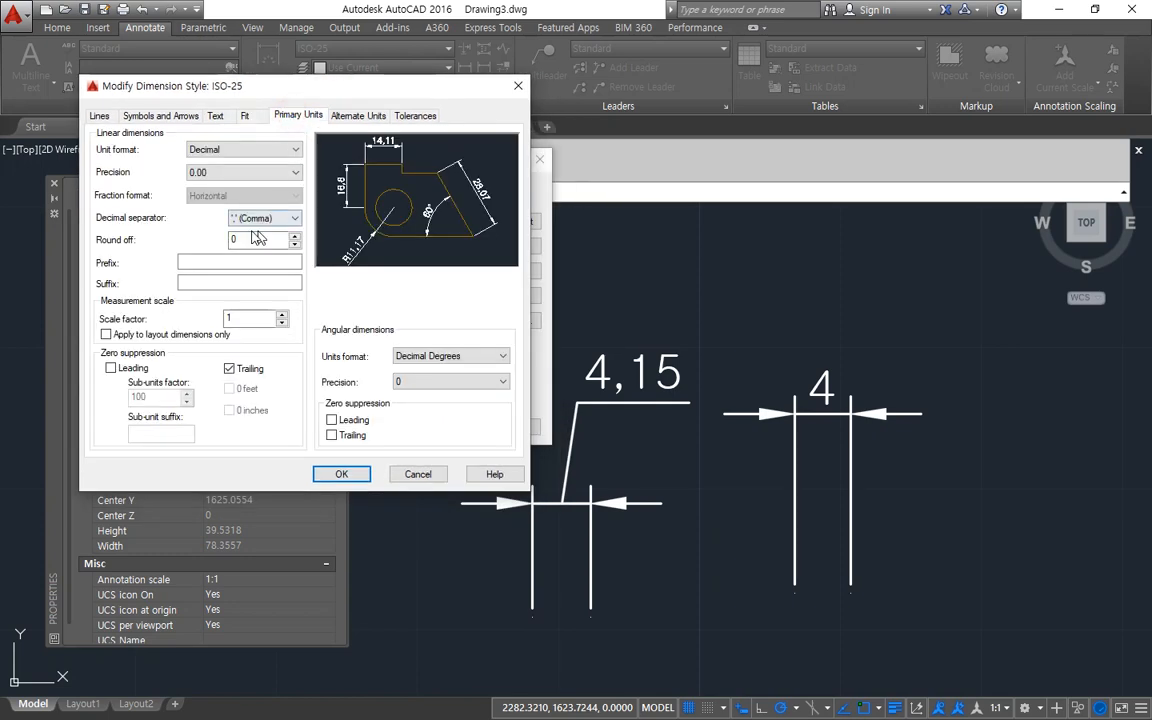
pyautogui.click(250, 149)
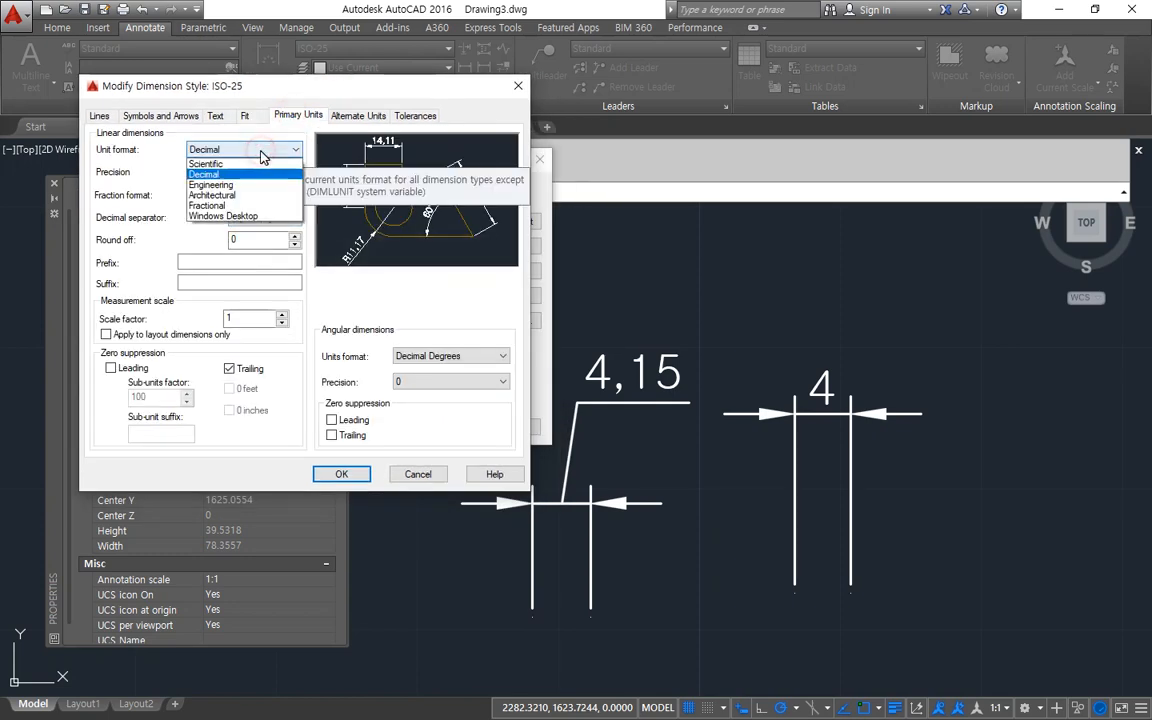
pyautogui.click(240, 216)
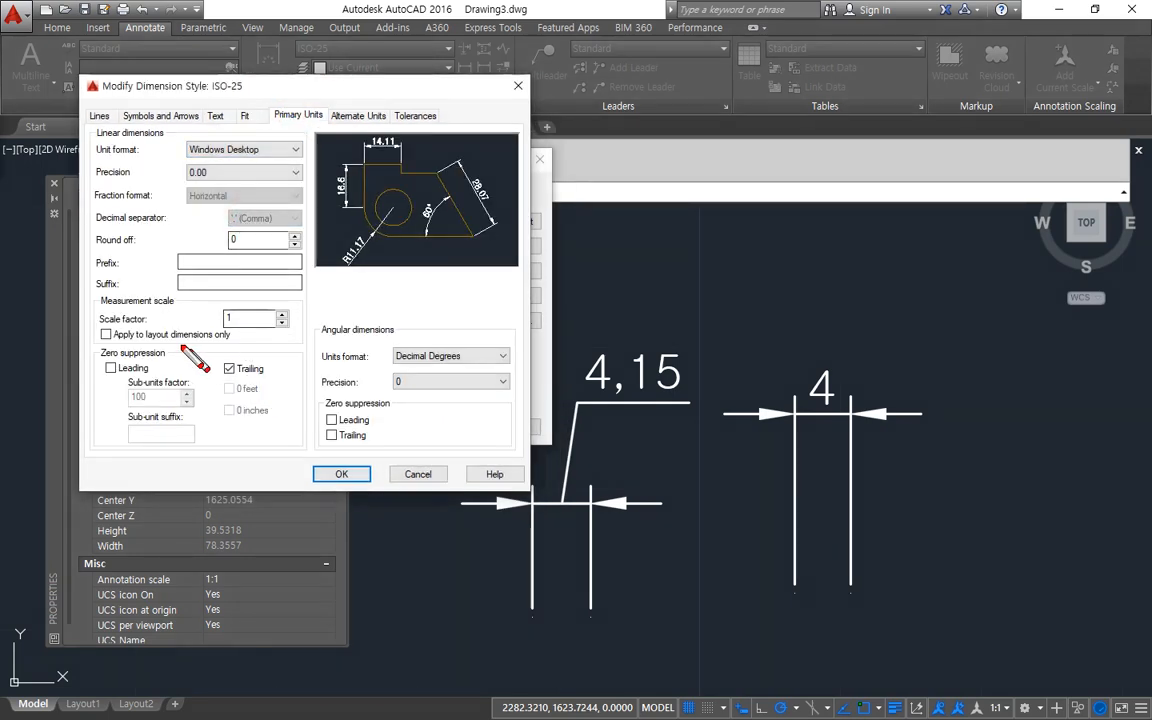
# Turn off trailing zero suppression for ISO-25's linear dimensions and apply the style to the drawing.
pyautogui.moveTo(85, 347)
pyautogui.mouseDown()
pyautogui.moveTo(86, 430)
pyautogui.moveTo(150, 445)
pyautogui.moveTo(278, 415)
pyautogui.moveTo(246, 353)
pyautogui.moveTo(186, 351)
pyautogui.moveTo(255, 383)
pyautogui.mouseUp()
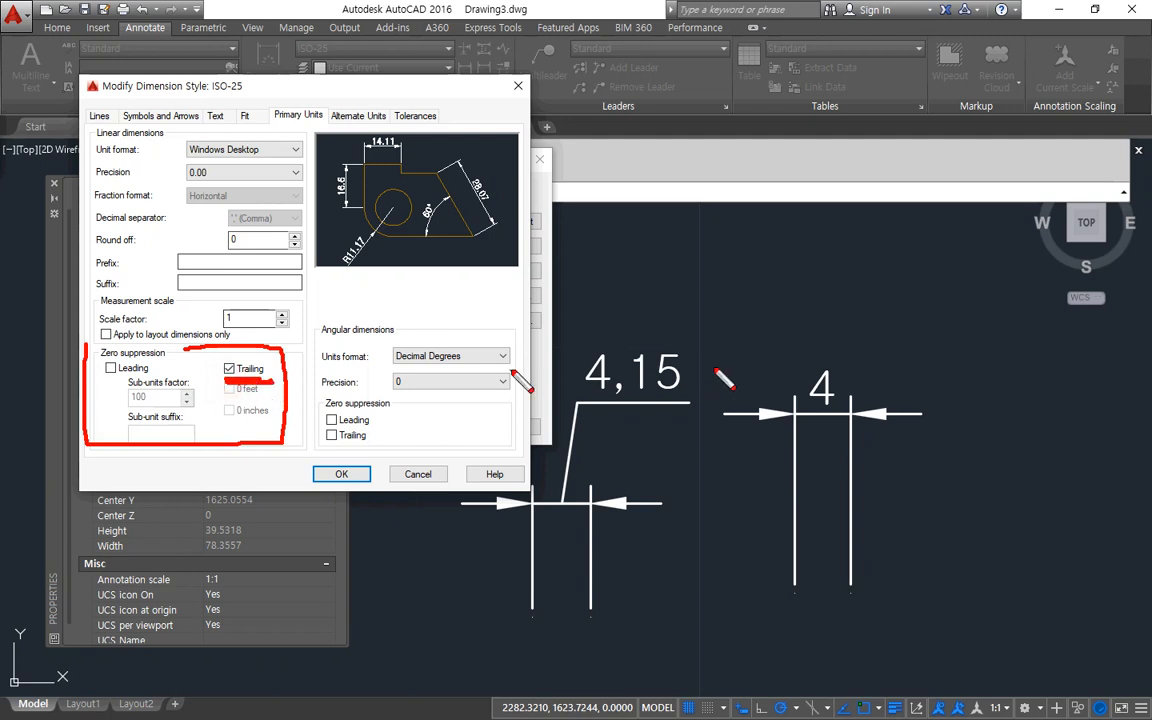
pyautogui.moveTo(820, 460)
pyautogui.mouseDown()
pyautogui.moveTo(782, 395)
pyautogui.moveTo(852, 357)
pyautogui.mouseUp()
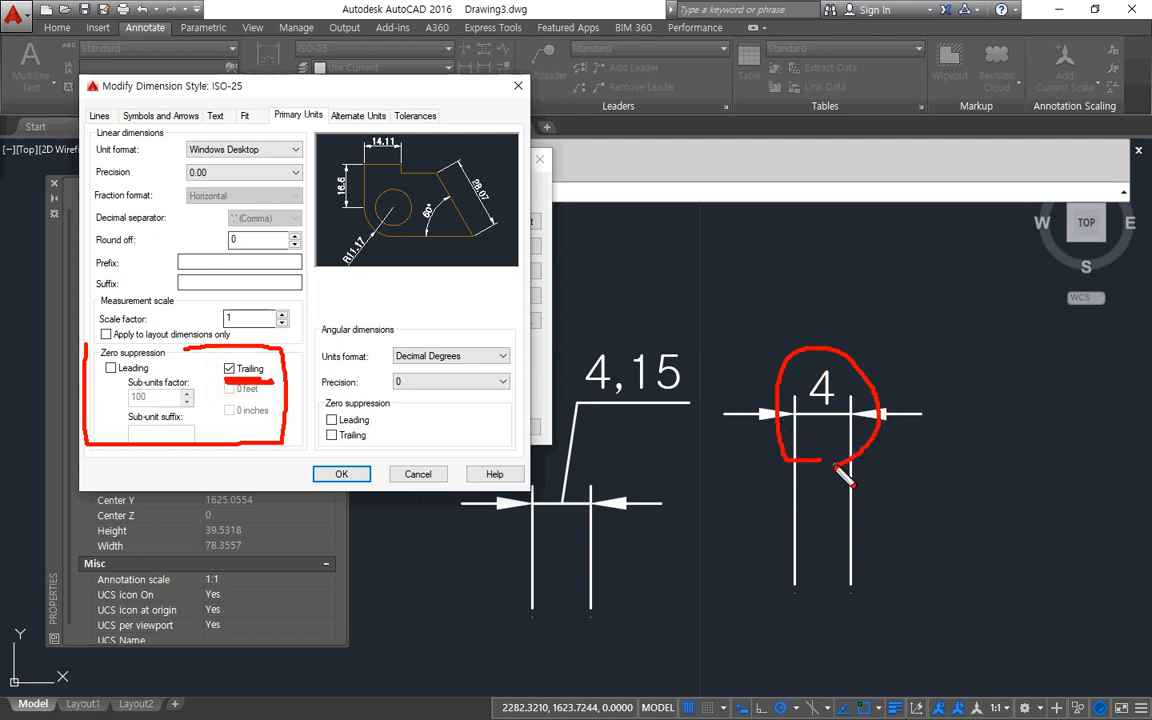
pyautogui.moveTo(640, 425)
pyautogui.mouseDown()
pyautogui.moveTo(545, 360)
pyautogui.moveTo(717, 392)
pyautogui.mouseUp()
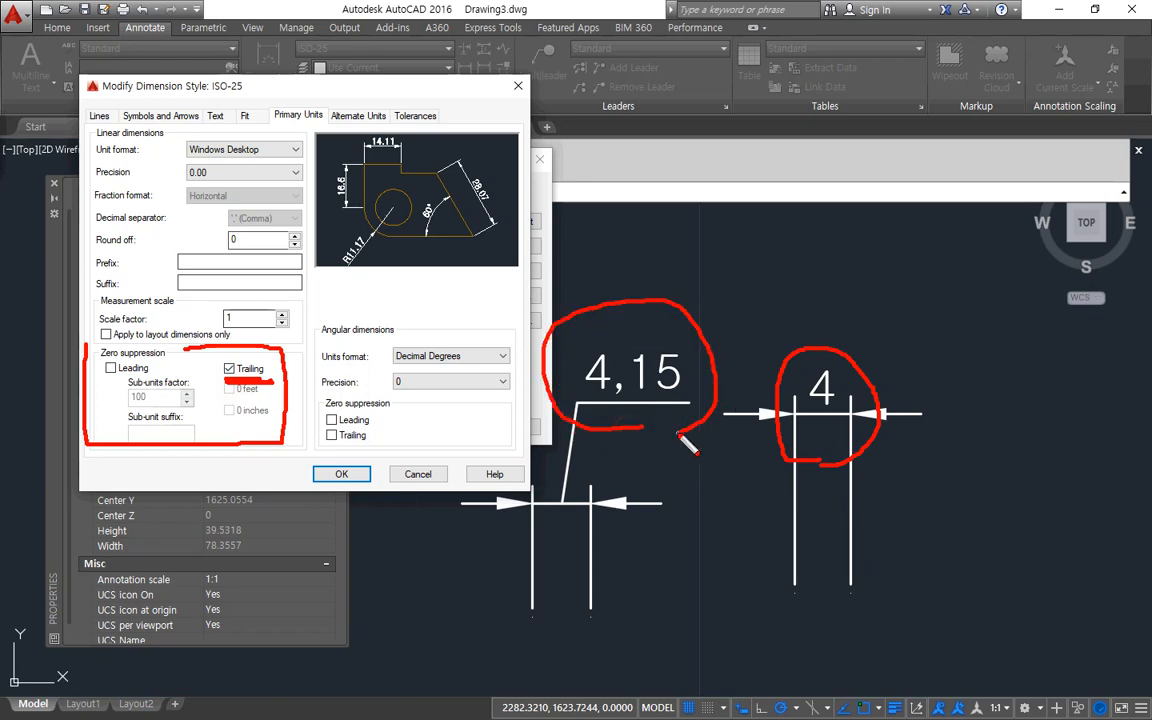
pyautogui.press('Escape')
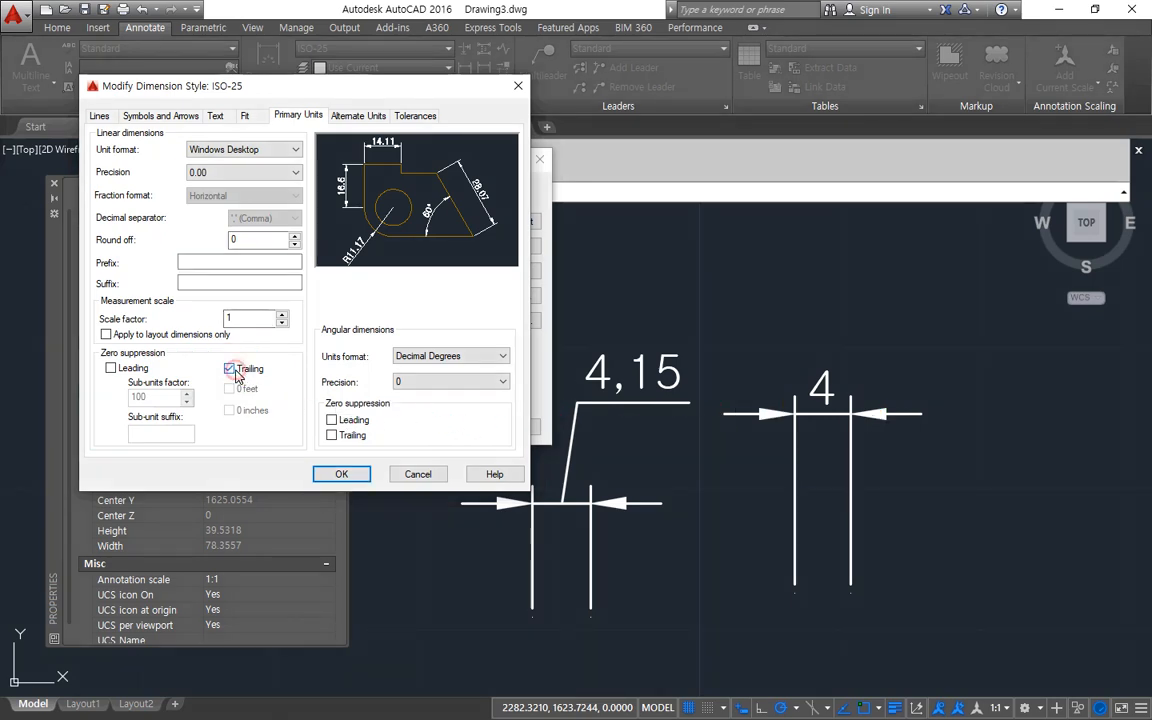
pyautogui.click(341, 474)
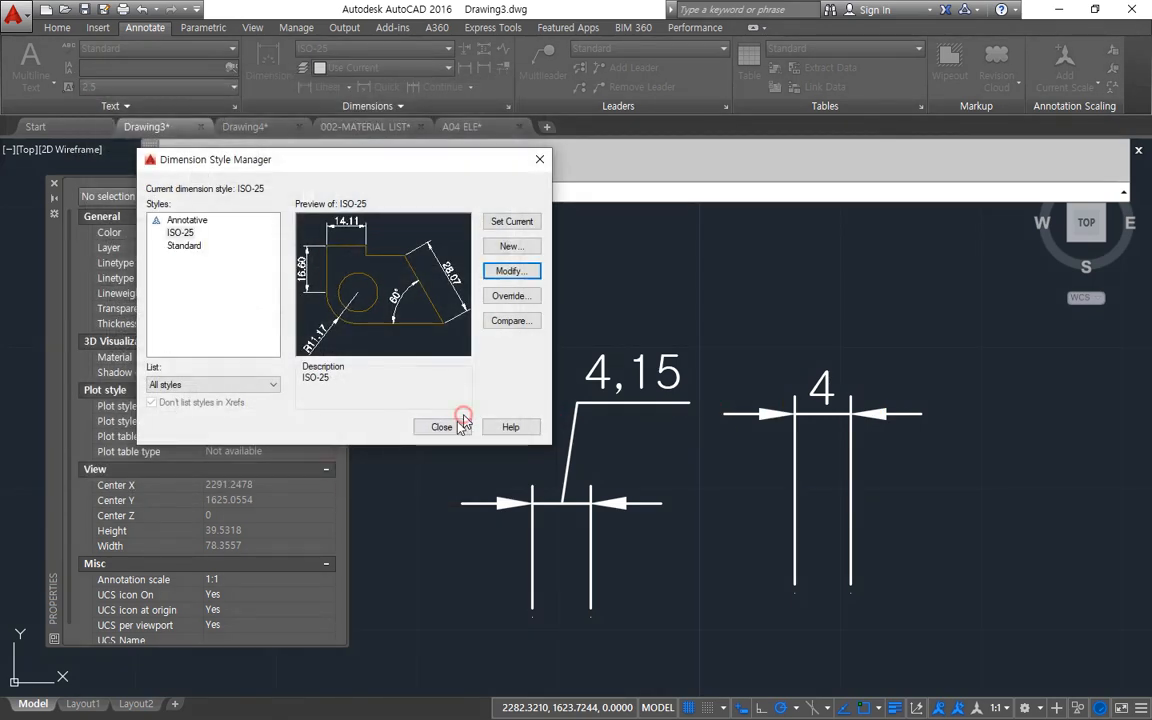
pyautogui.click(455, 426)
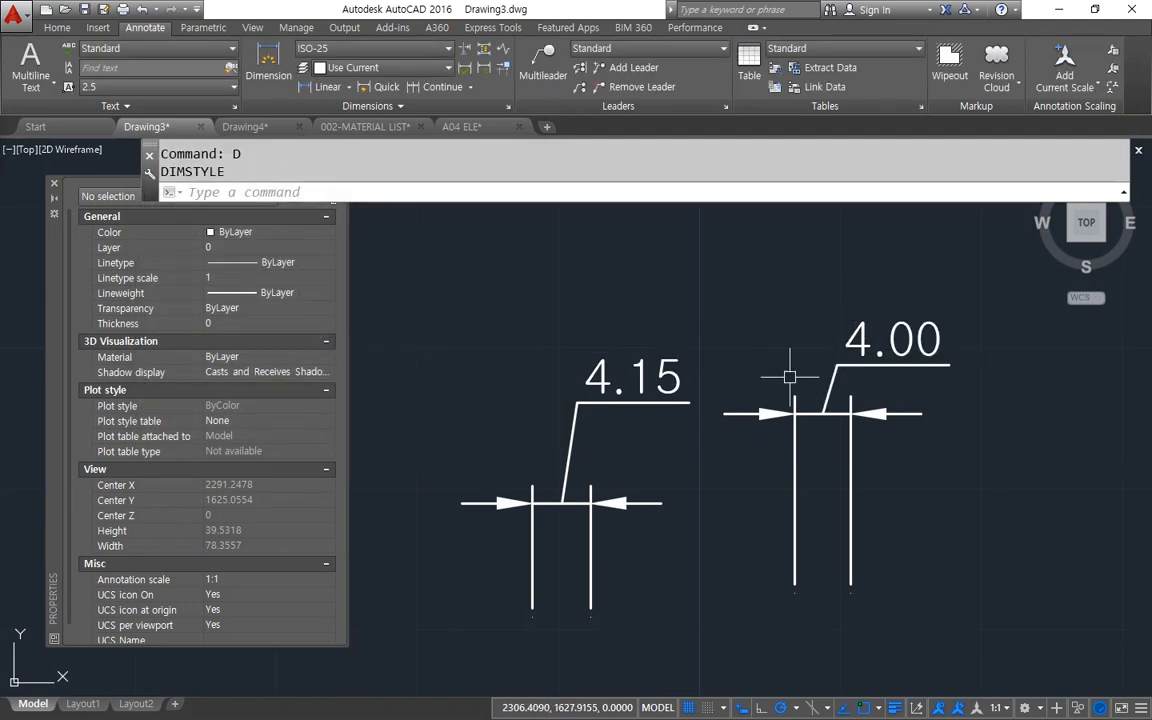
# Examine the round off, prefix, suffix and measurement scale settings in ISO-25's primary units, and leave without saving.
pyautogui.moveTo(752, 381); pyautogui.dragTo(769, 404, button='middle')
pyautogui.write('D')
pyautogui.press('Return')
pyautogui.moveTo(617, 224); pyautogui.dragTo(367, 212)
pyautogui.click(474, 312)
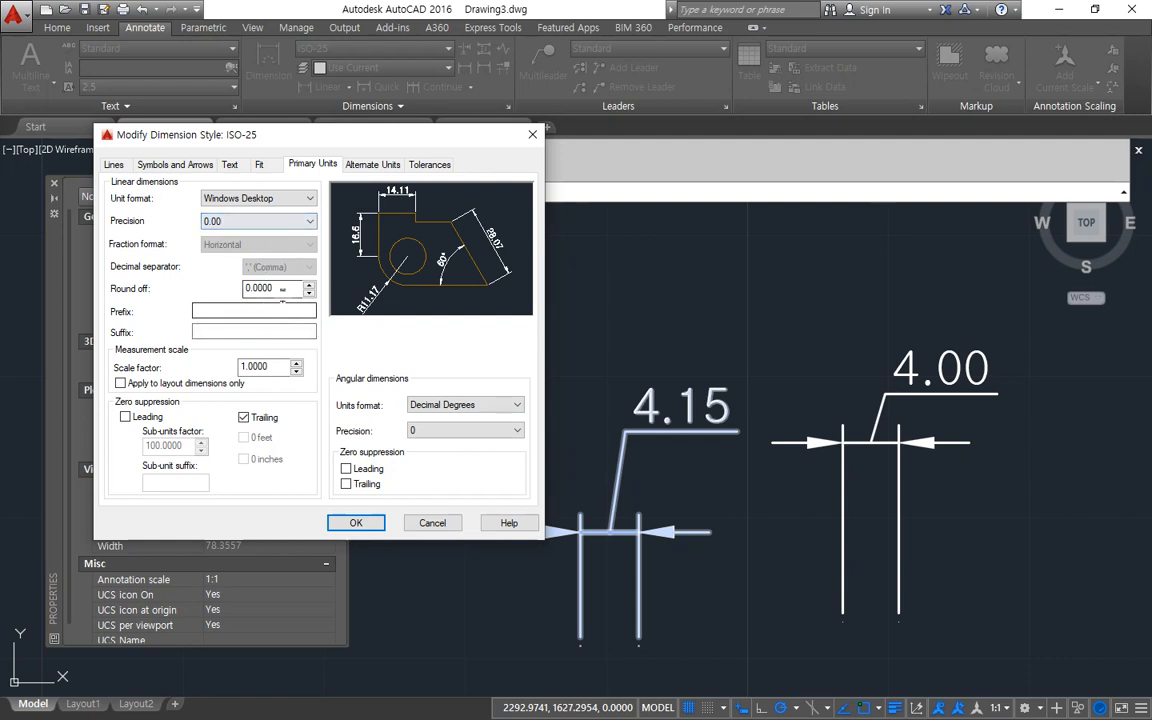
pyautogui.doubleClick(283, 288)
pyautogui.click(205, 331)
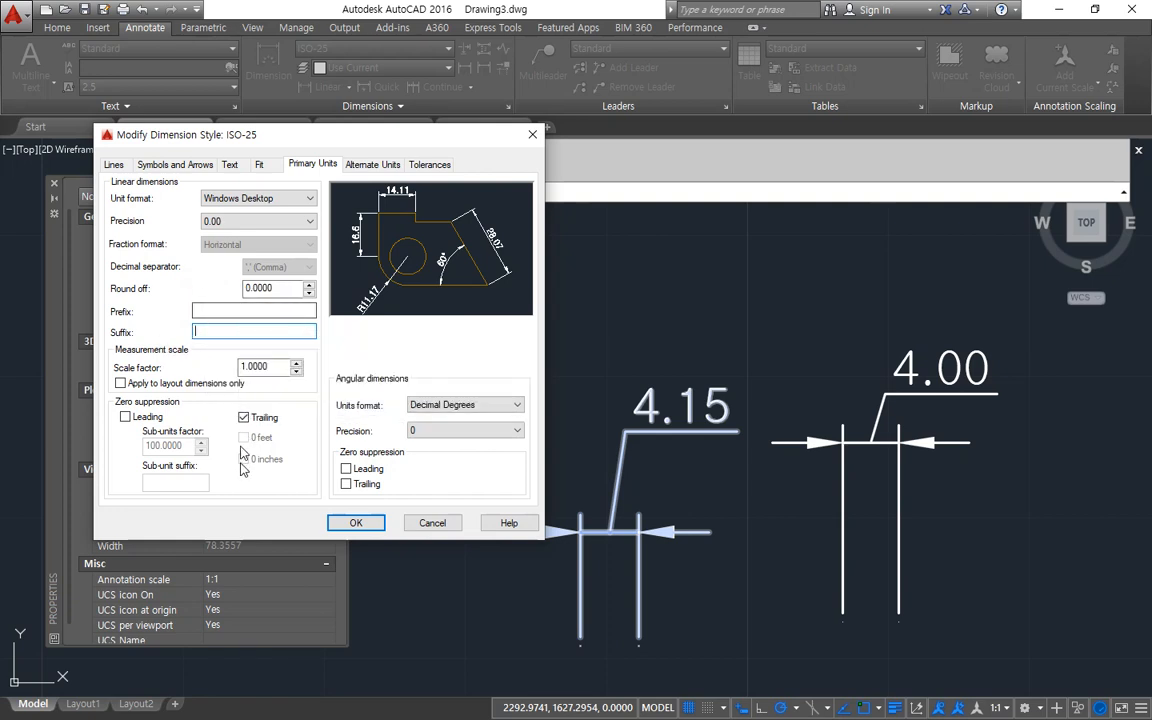
pyautogui.moveTo(98, 338)
pyautogui.mouseDown()
pyautogui.moveTo(105, 400)
pyautogui.moveTo(335, 401)
pyautogui.moveTo(312, 348)
pyautogui.moveTo(210, 346)
pyautogui.mouseUp()
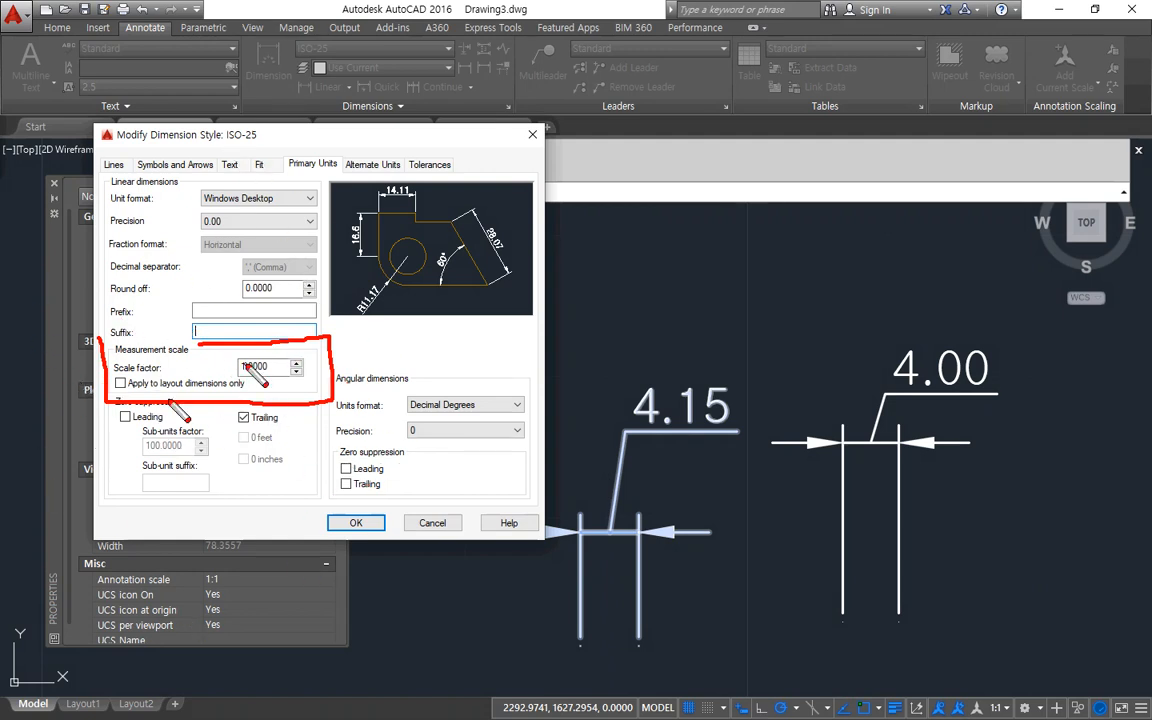
pyautogui.press('Escape')
pyautogui.press('Escape')
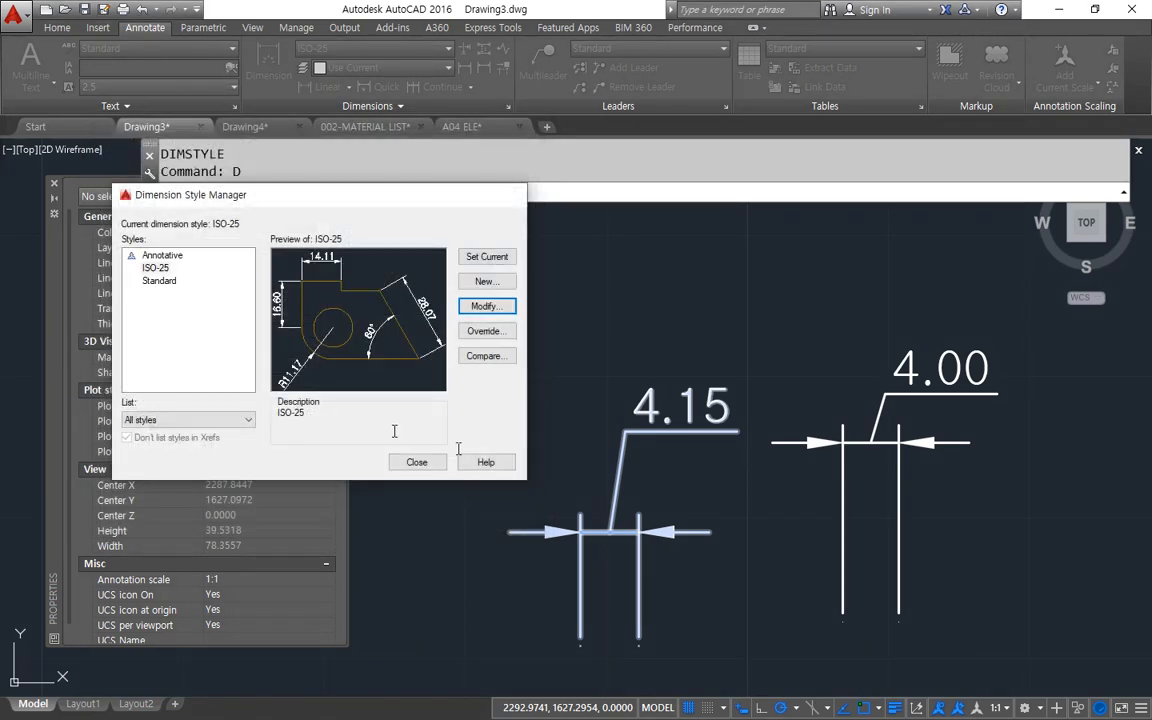
pyautogui.press('Escape')
# Regenerate the model, turn on trailing zero suppression for ISO-25's linear dimensions, and apply the style.
pyautogui.scroll(-3, 771, 465)
pyautogui.write('RE')
pyautogui.press('Return')
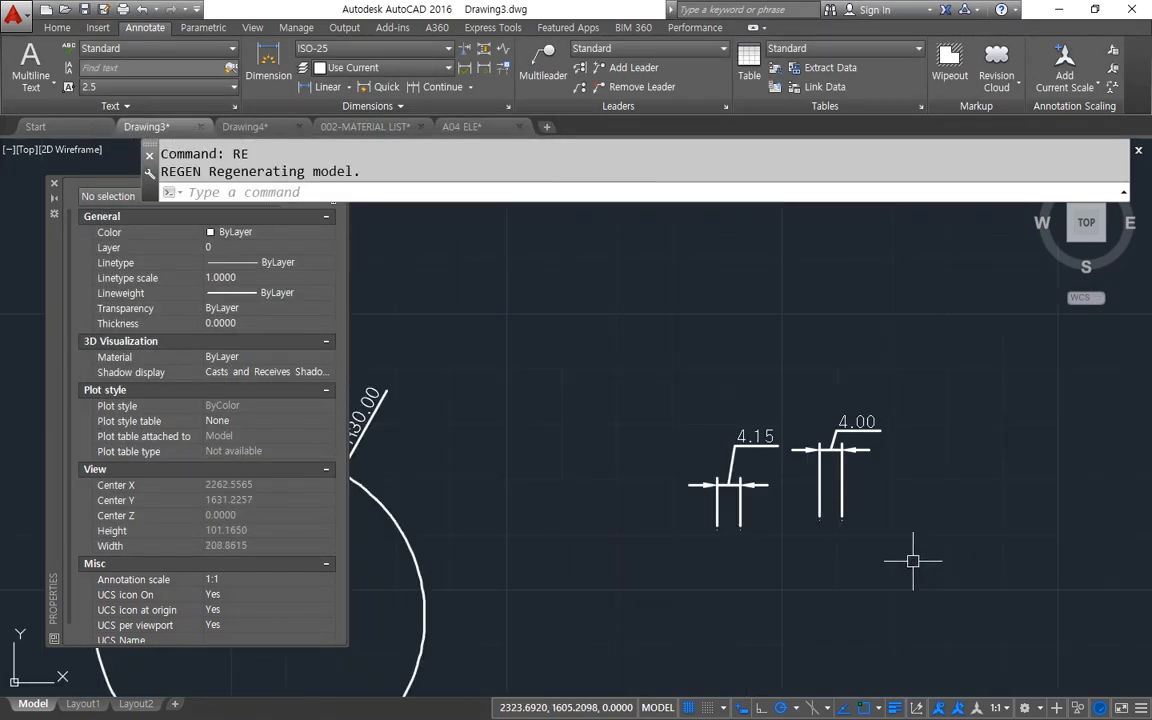
pyautogui.write('D')
pyautogui.press('Return')
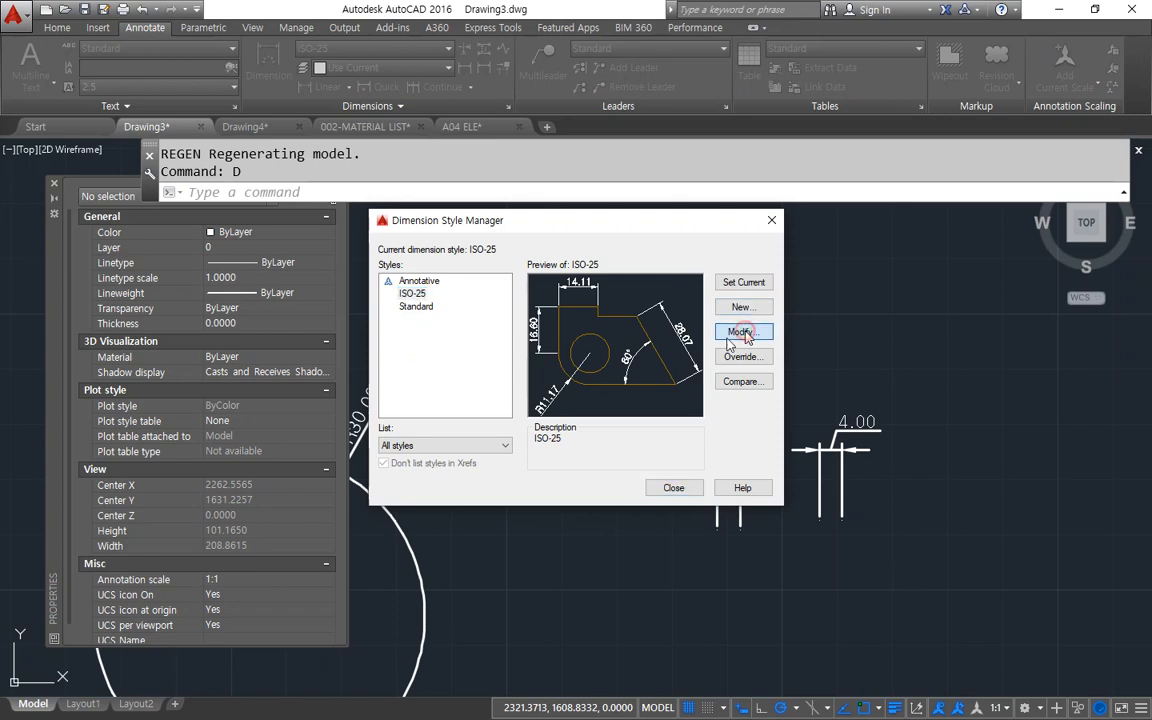
pyautogui.click(741, 331)
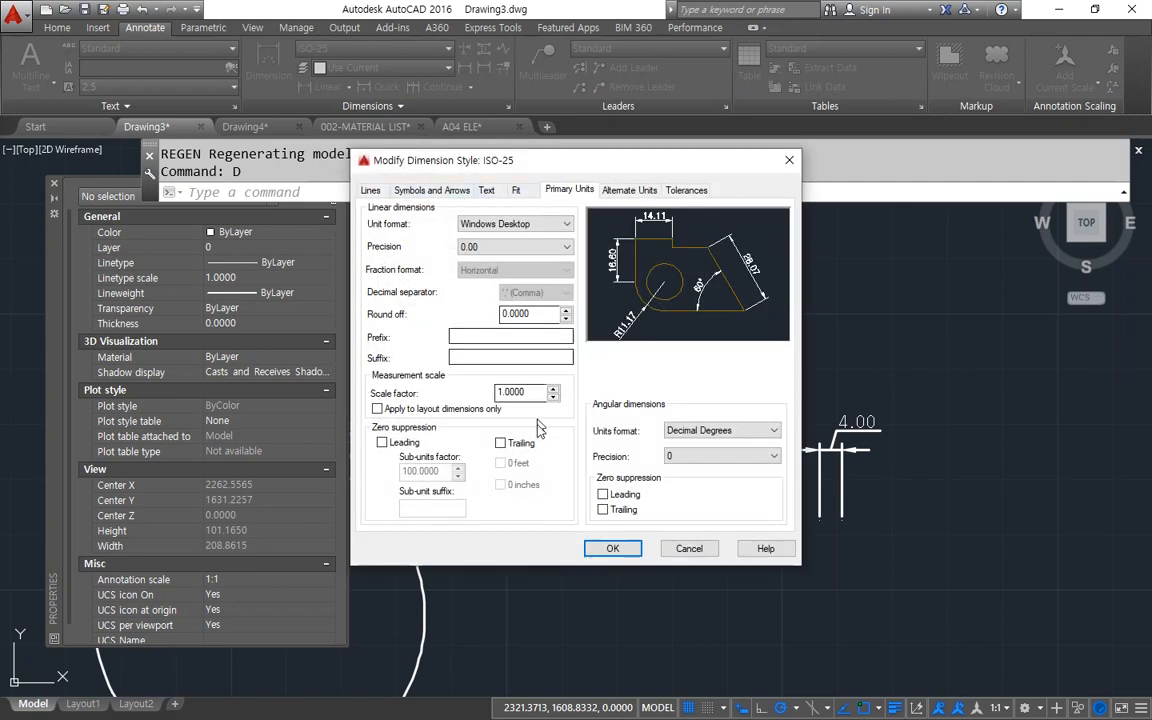
pyautogui.click(611, 546)
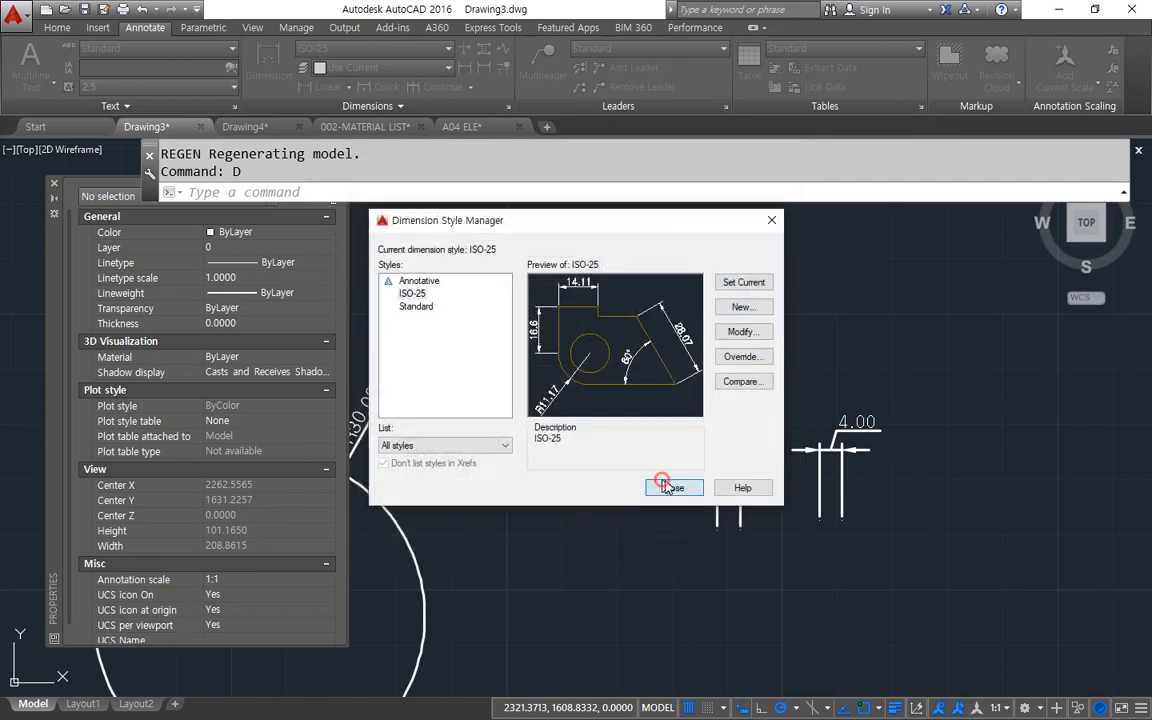
pyautogui.click(673, 488)
# Erase the two horizontal linear dimensions with leader text beside the circle.
pyautogui.click(943, 580)
pyautogui.click(630, 365)
pyautogui.write('e')
pyautogui.press('Return')
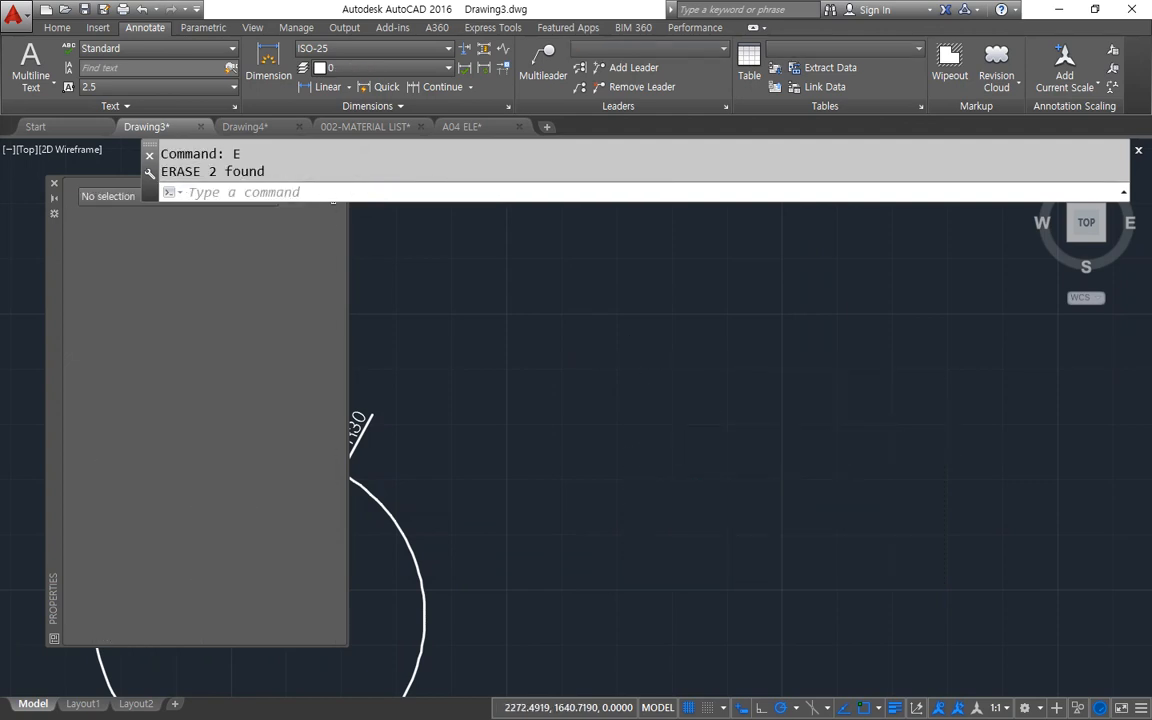
# Erase the circle together with its radius dimension.
pyautogui.scroll(-2, 630, 365)
pyautogui.moveTo(630, 365); pyautogui.dragTo(906, 332, button='middle')
pyautogui.click(910, 604)
pyautogui.click(535, 346)
pyautogui.write('e')
pyautogui.press('Return')
# Draw a horizontal and a vertical construction line crossing at one point near the middle of the drawing area.
pyautogui.write('z')
pyautogui.press('Return')
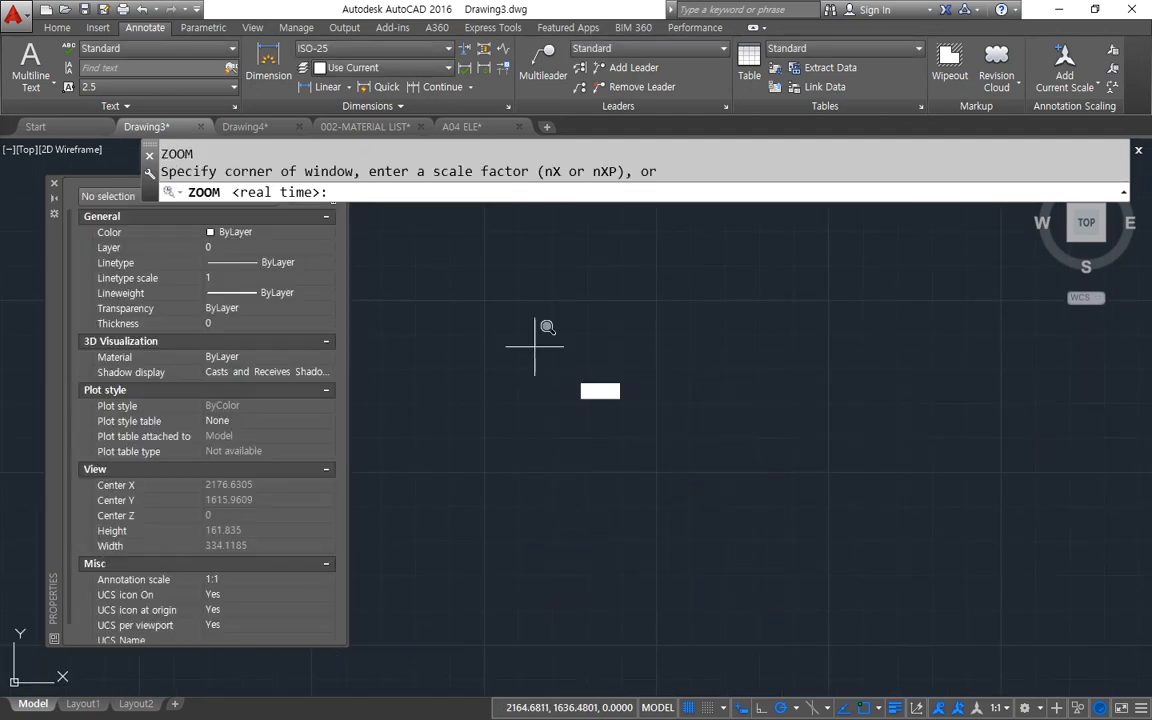
pyautogui.write('a')
pyautogui.press('Return')
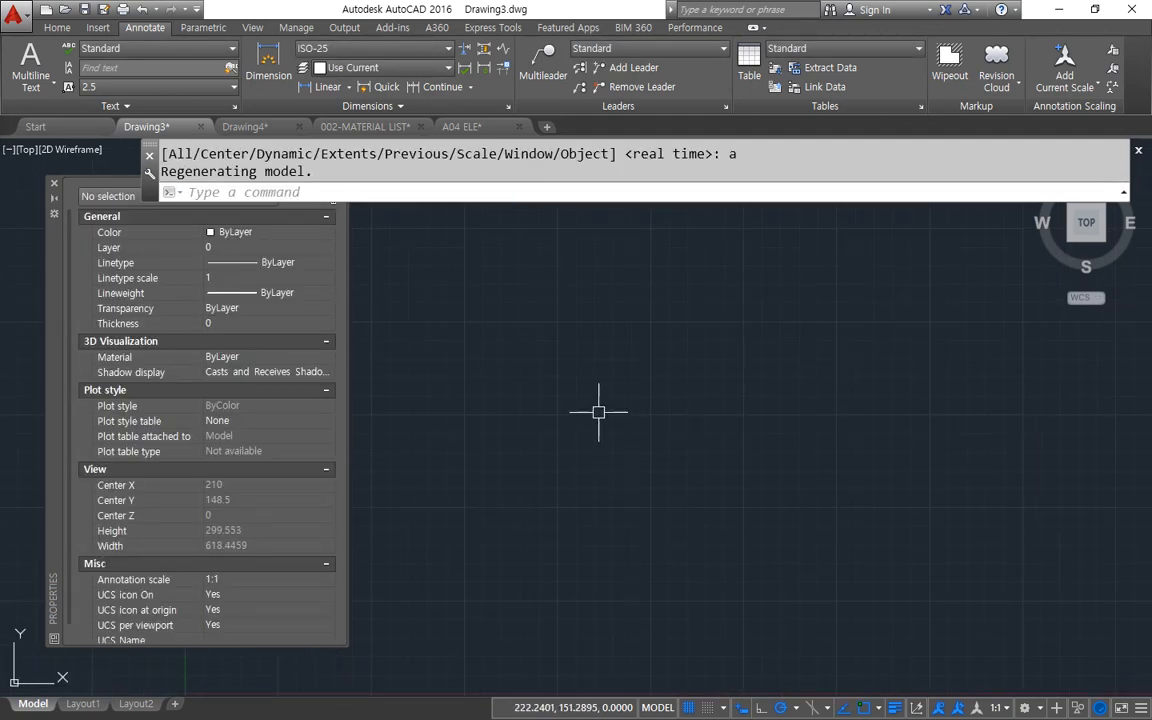
pyautogui.press('Escape')
pyautogui.press('Escape')
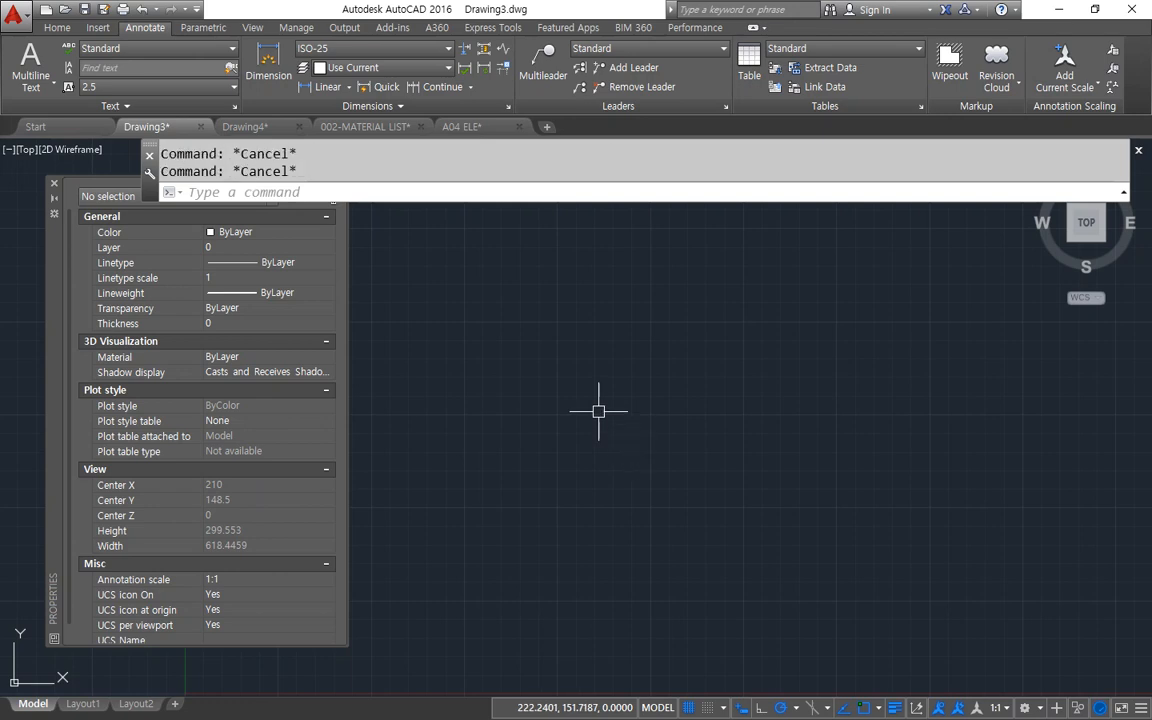
pyautogui.write('xl')
pyautogui.press('Return')
pyautogui.click(628, 451)
pyautogui.click(740, 451)
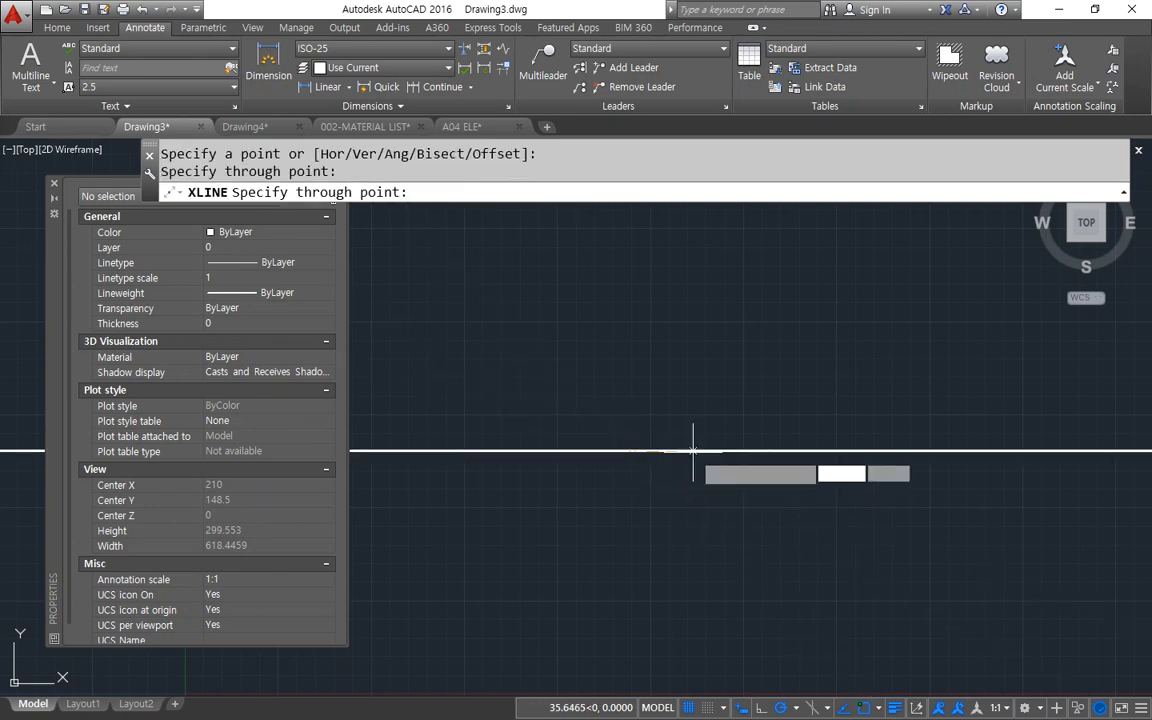
pyautogui.click(629, 375)
pyautogui.press('Return')
# Move both construction lines to the cen layer and deselect them.
pyautogui.click(655, 468)
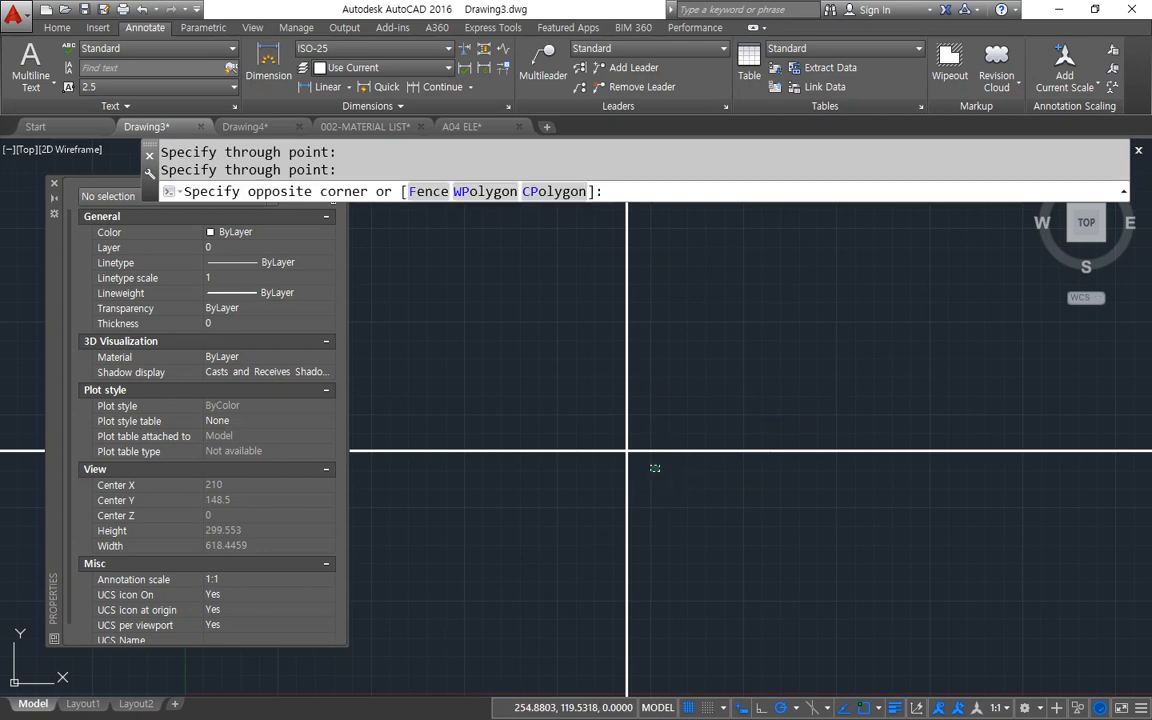
pyautogui.click(563, 275)
pyautogui.click(57, 28)
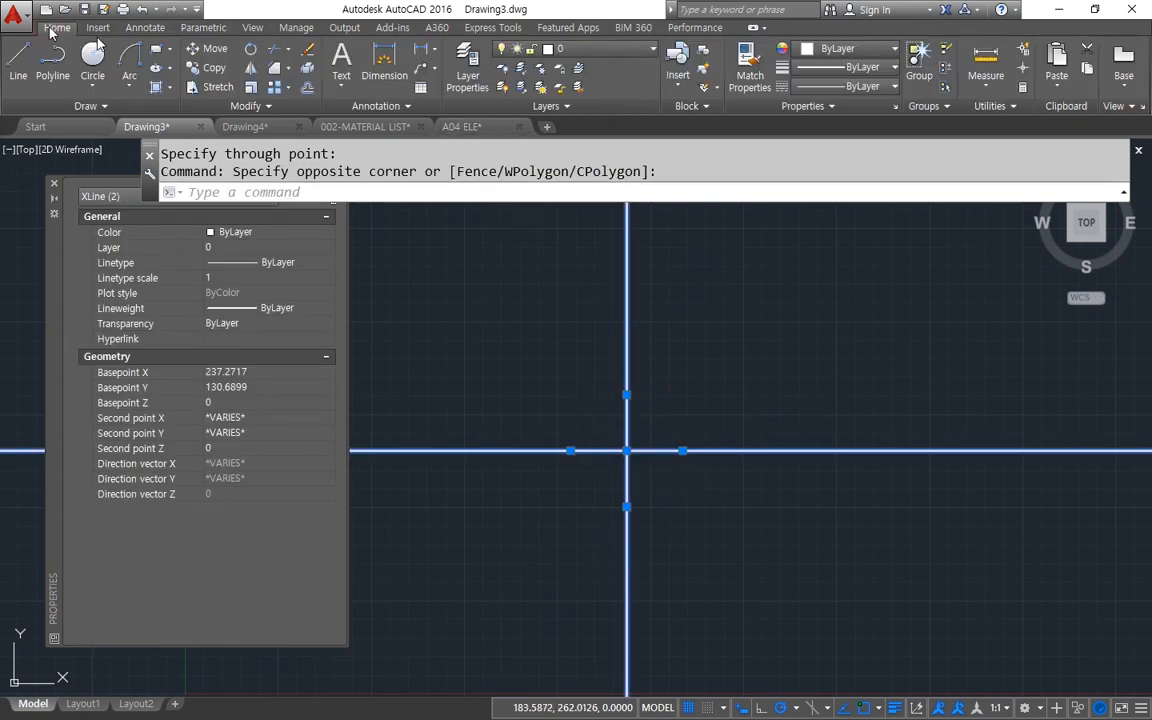
pyautogui.click(575, 48)
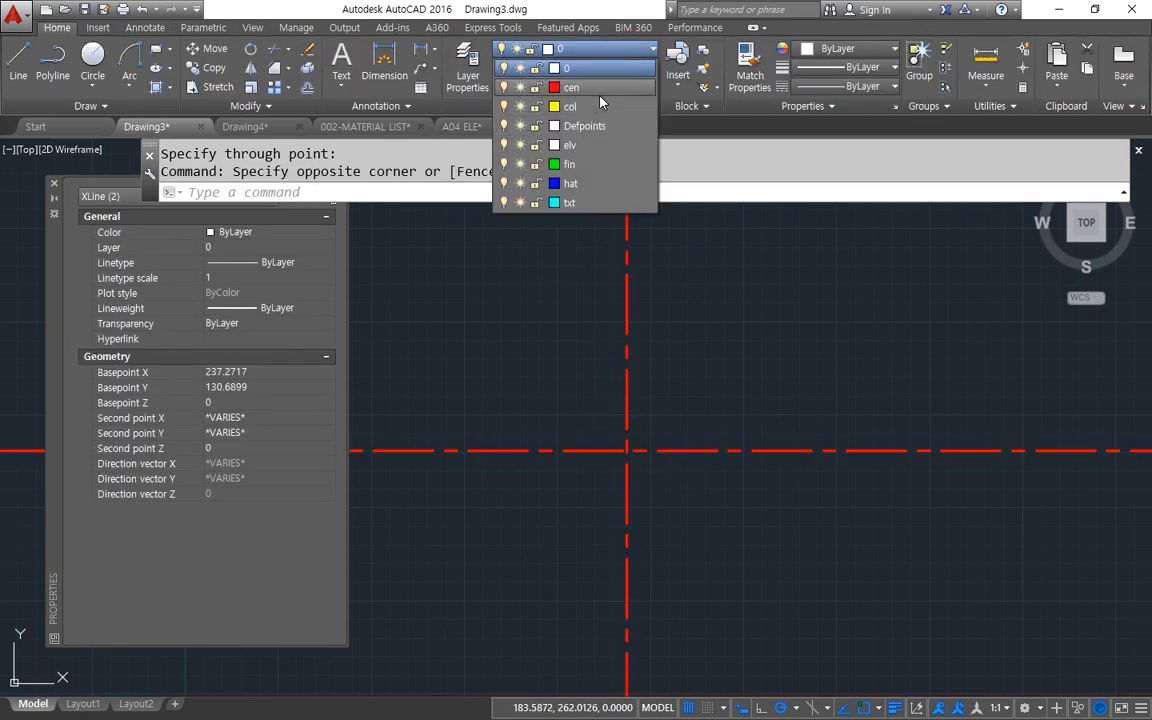
pyautogui.click(545, 87)
pyautogui.press('Escape')
pyautogui.press('Escape')
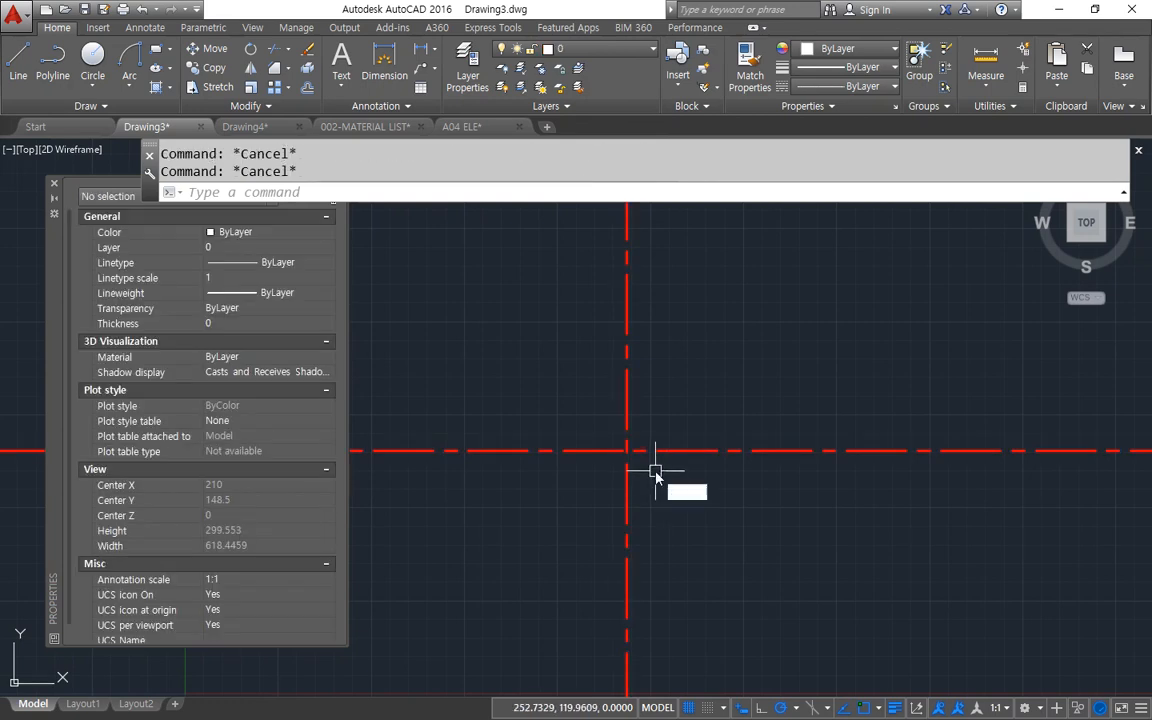
# Offset the vertical construction line by 10 to both its right and left sides.
pyautogui.write('o')
pyautogui.press('Return')
pyautogui.write('10')
pyautogui.press('Return')
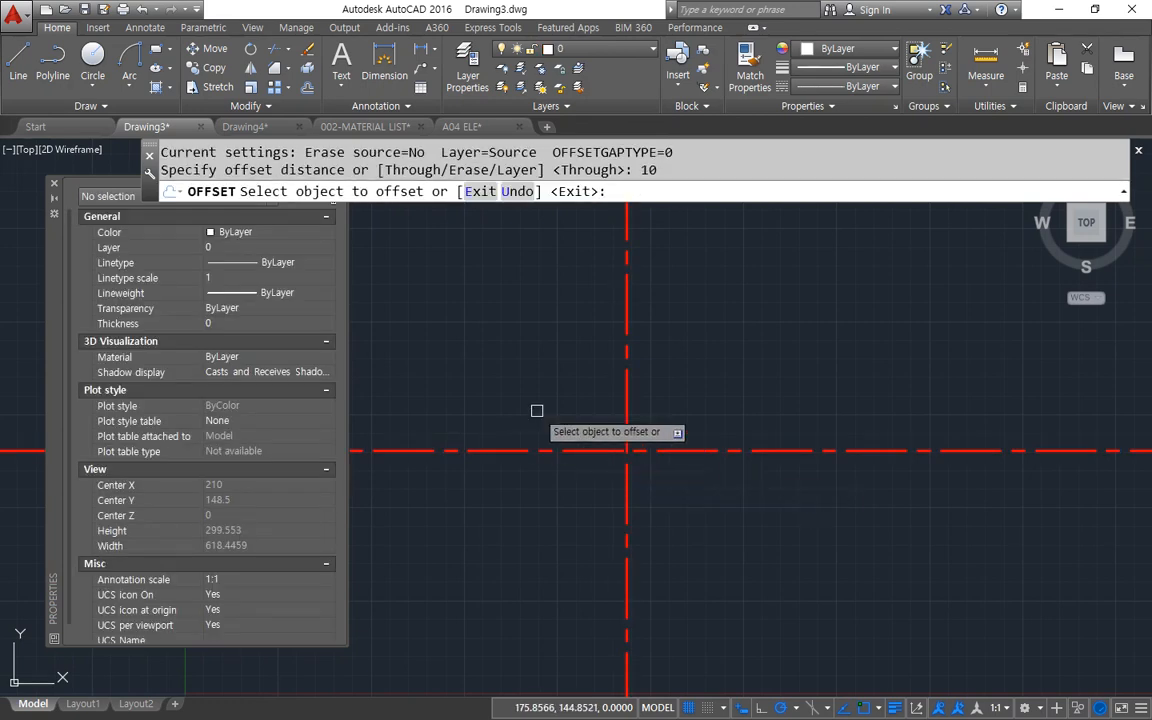
pyautogui.click(627, 391)
pyautogui.click(689, 391)
pyautogui.click(627, 406)
pyautogui.click(599, 406)
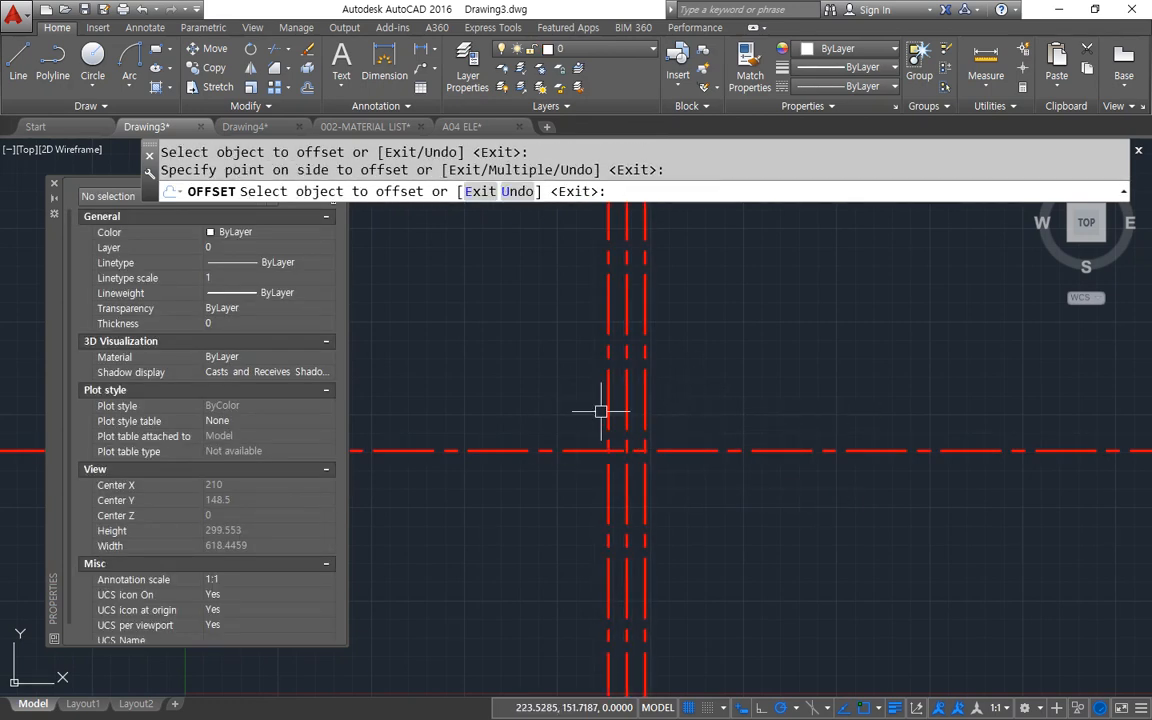
pyautogui.press('Return')
pyautogui.click(645, 411)
pyautogui.press('Escape')
pyautogui.scroll(2, 674, 411)
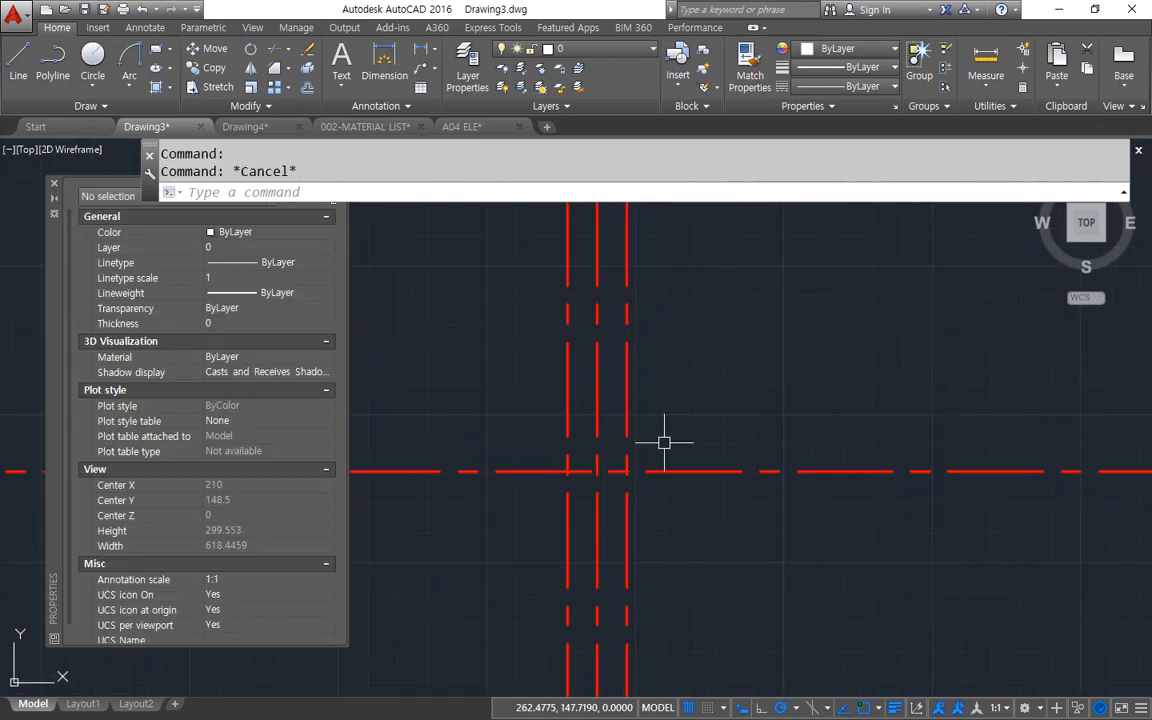
pyautogui.press('Escape')
pyautogui.write('o')
pyautogui.press('Return')
pyautogui.press('Escape')
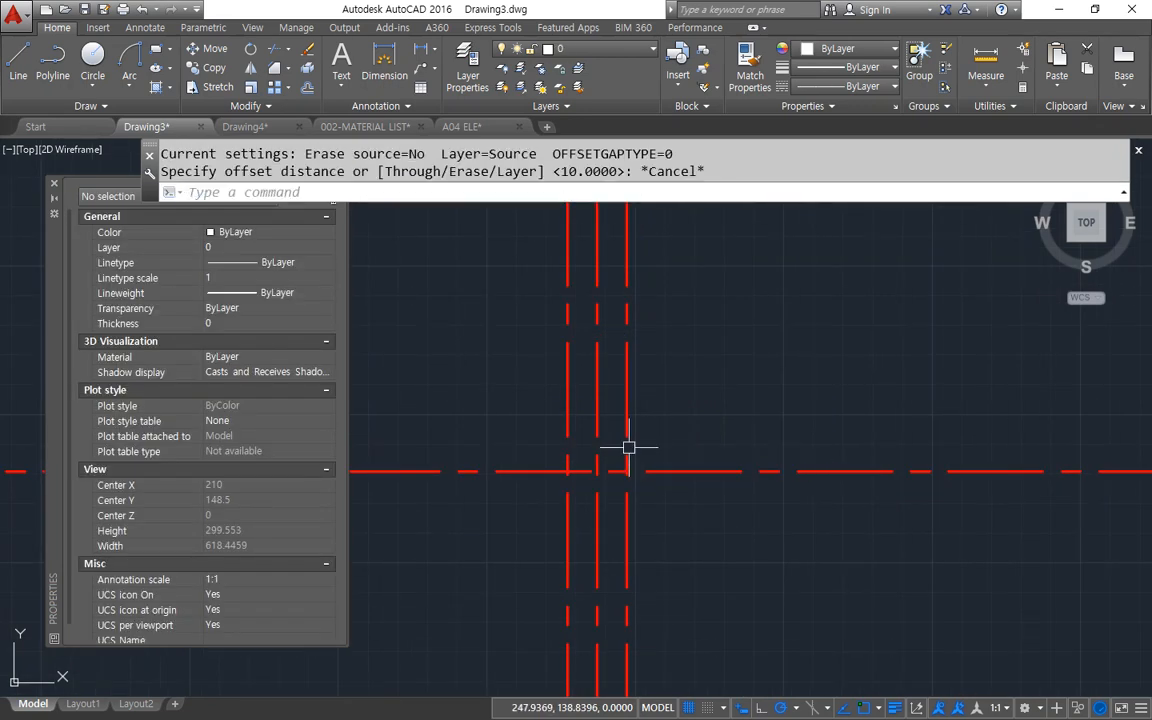
# Offset the horizontal construction line upward by 10.
pyautogui.write('o')
pyautogui.press('Return')
pyautogui.press('Return')
pyautogui.click(655, 470)
pyautogui.click(671, 419)
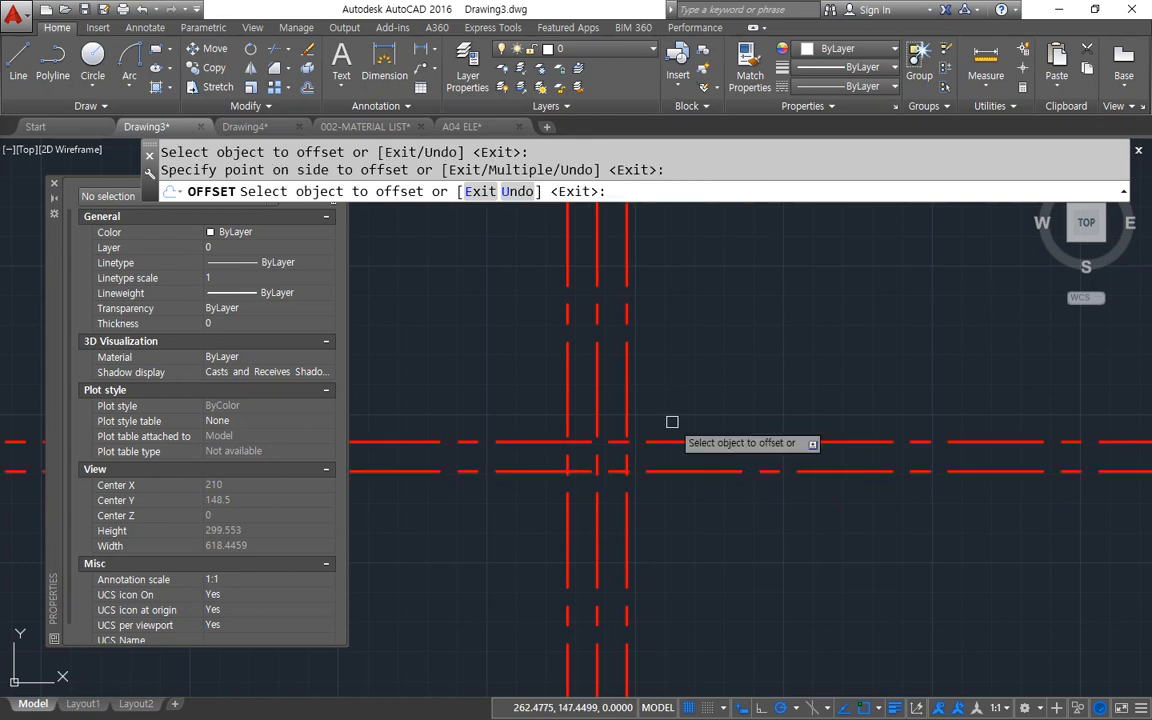
pyautogui.press('Return')
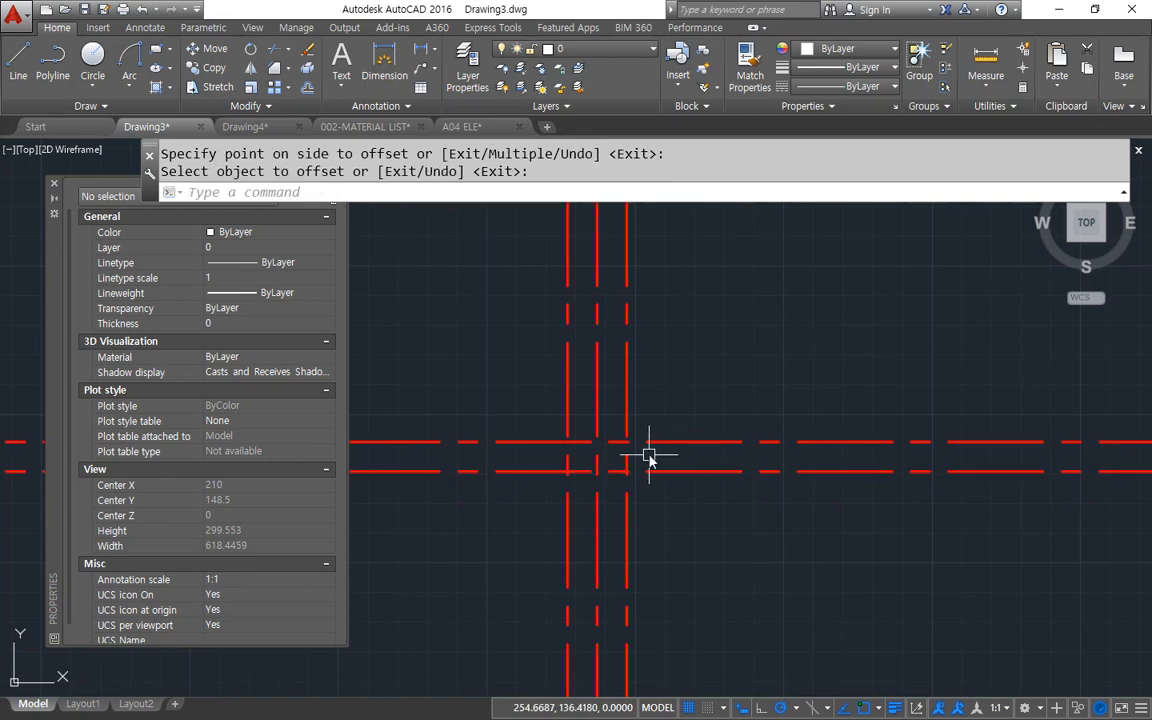
# Try to rotate the right offset vertical line by 7.5 degrees about its crossing with the upper horizontal line, and undo it.
pyautogui.write('ro')
pyautogui.press('Return')
pyautogui.click(628, 437)
pyautogui.press('Return')
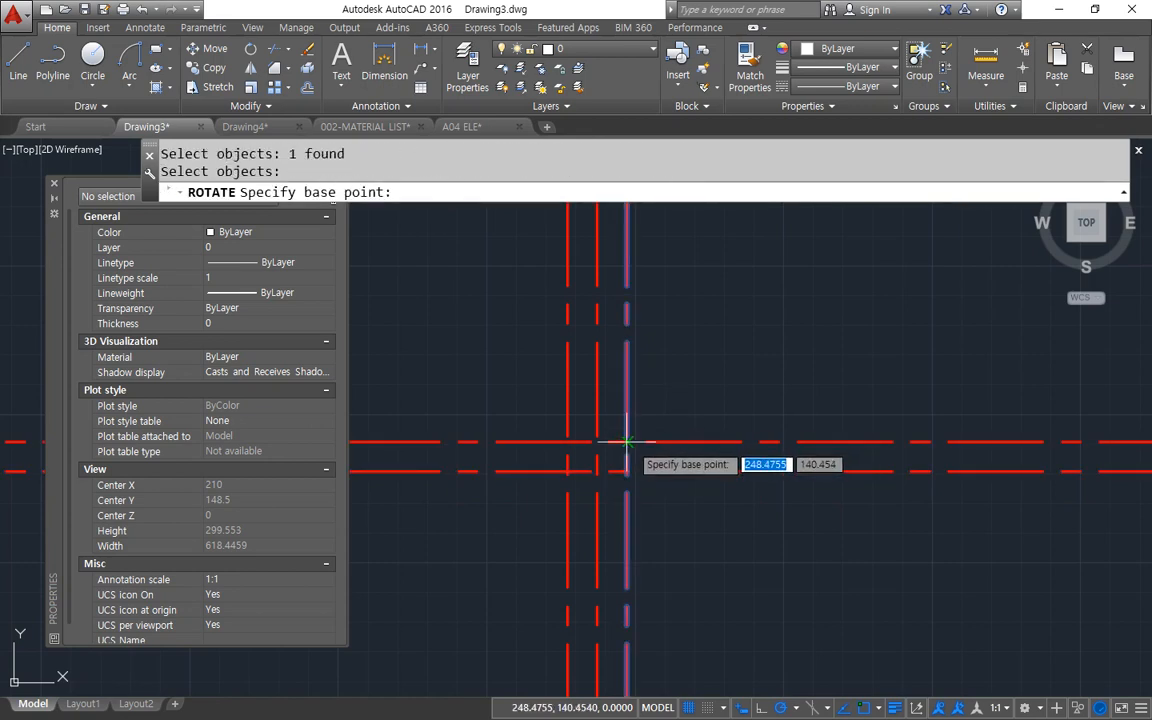
pyautogui.click(628, 441)
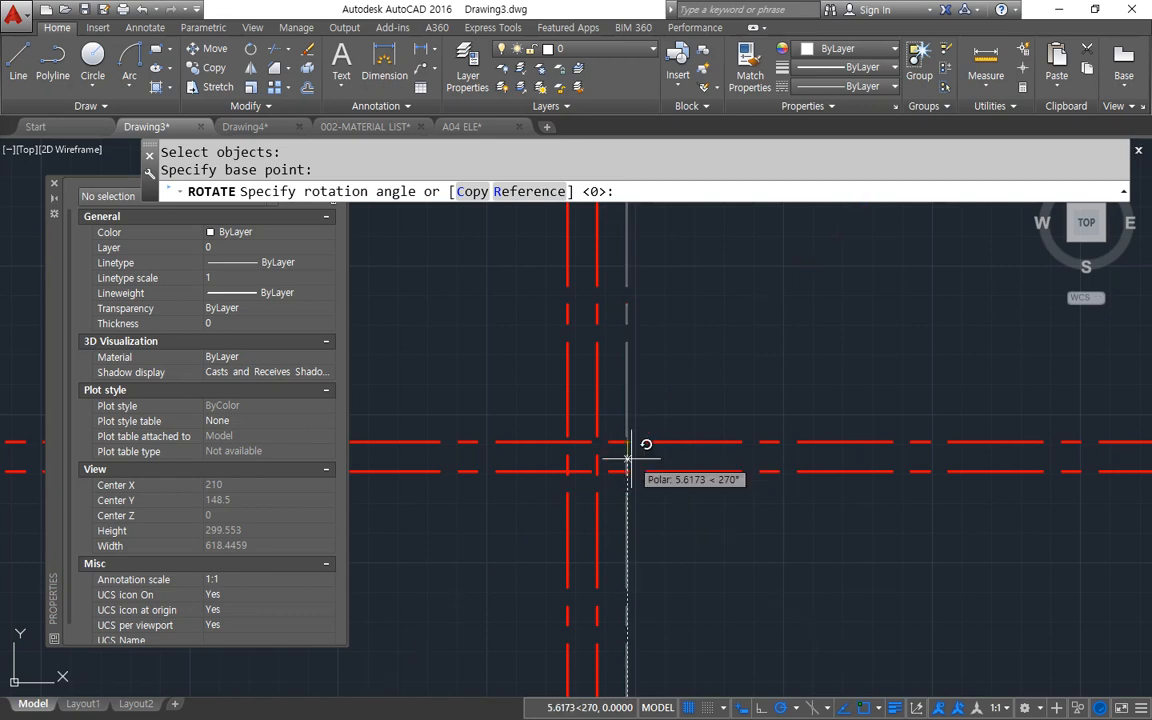
pyautogui.write('7.5')
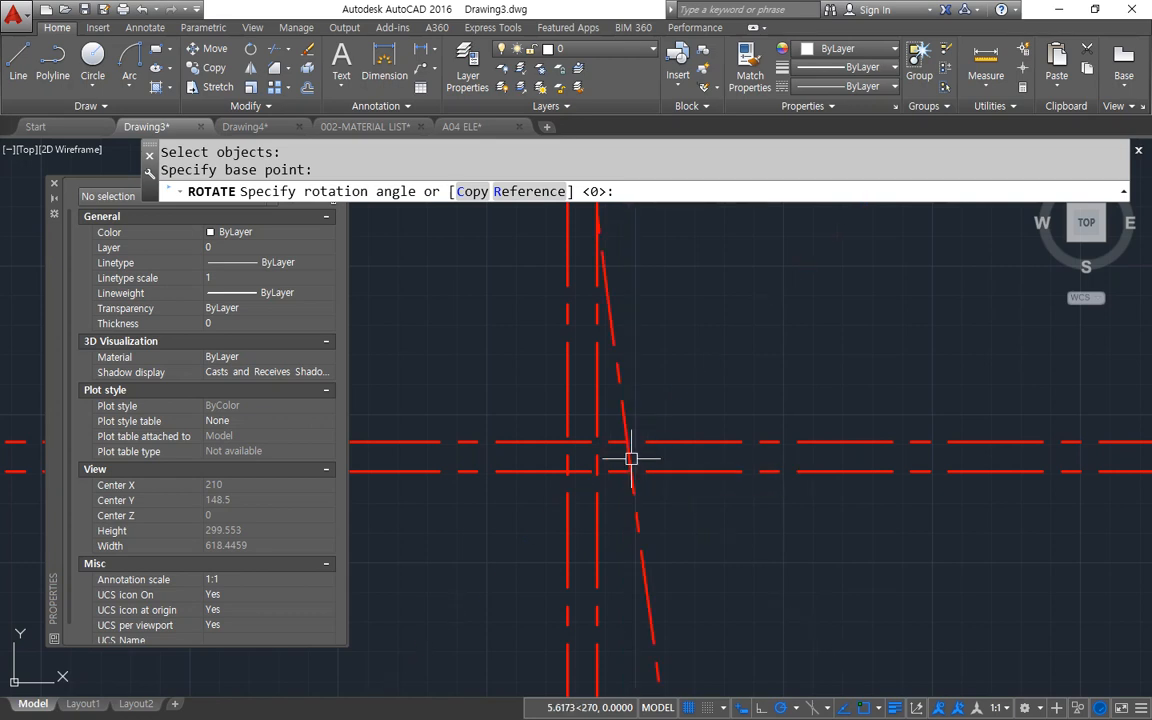
pyautogui.press('Return')
pyautogui.hotkey('ctrl', 'z')
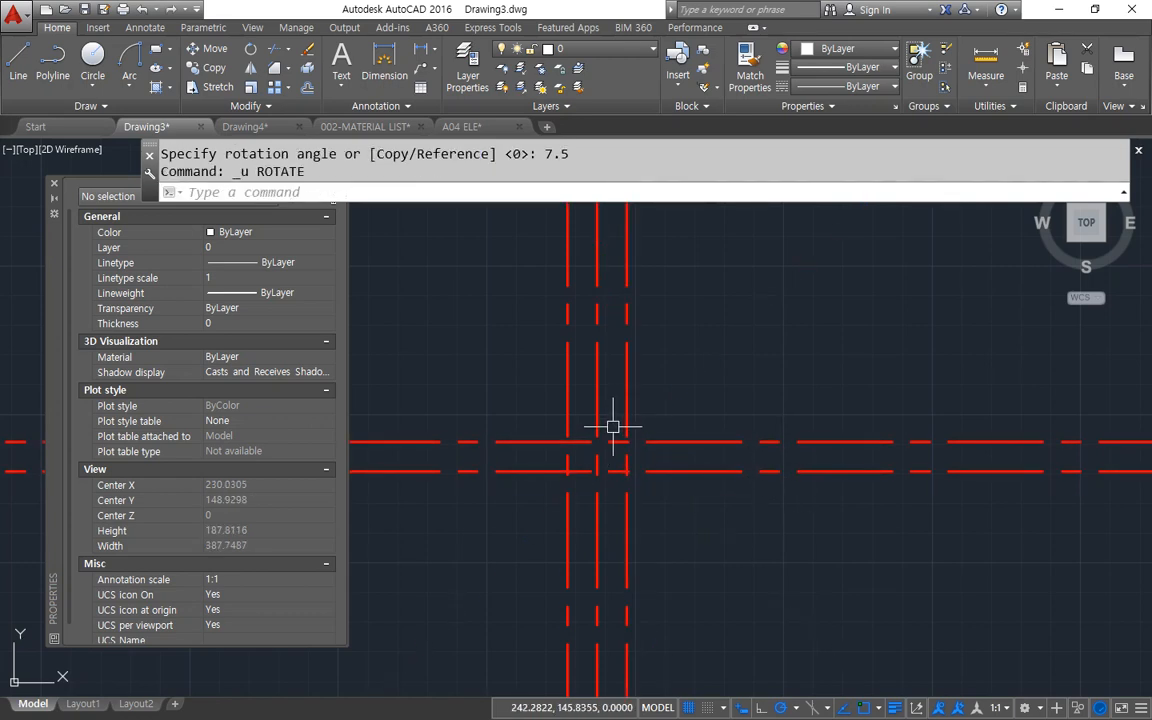
# Rotate the right offset vertical line by -7.5 degrees about its intersection with the upper horizontal line.
pyautogui.press('Return')
pyautogui.click(627, 430)
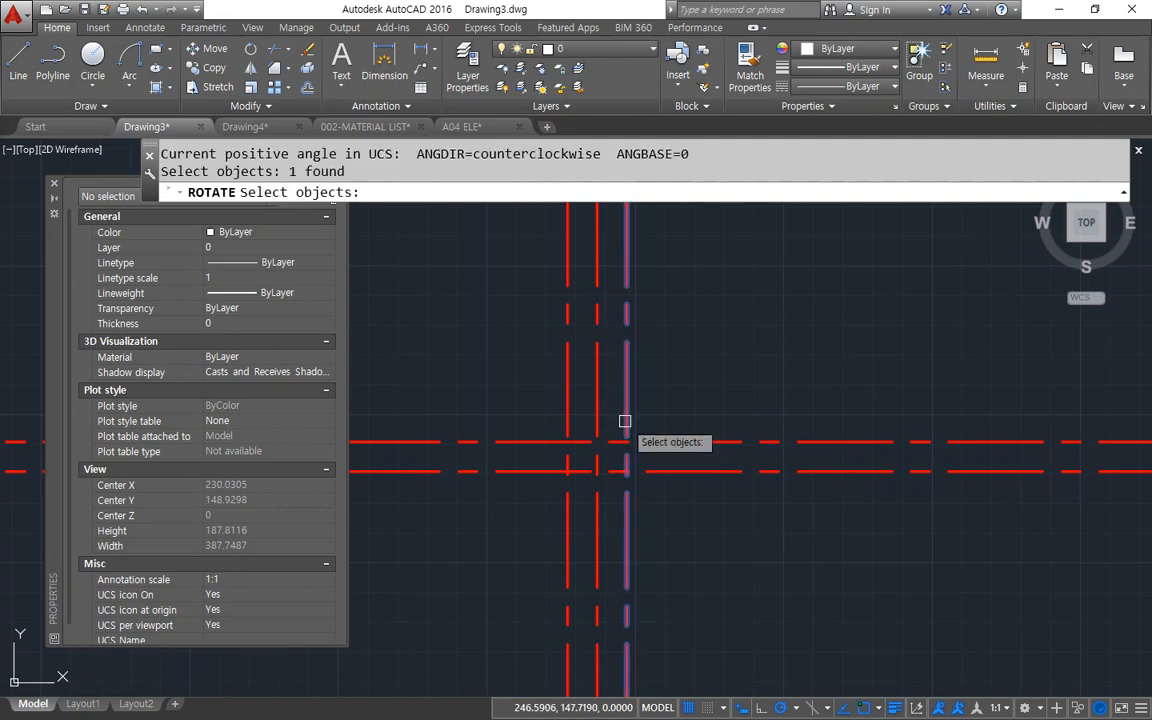
pyautogui.press('Return')
pyautogui.click(627, 441)
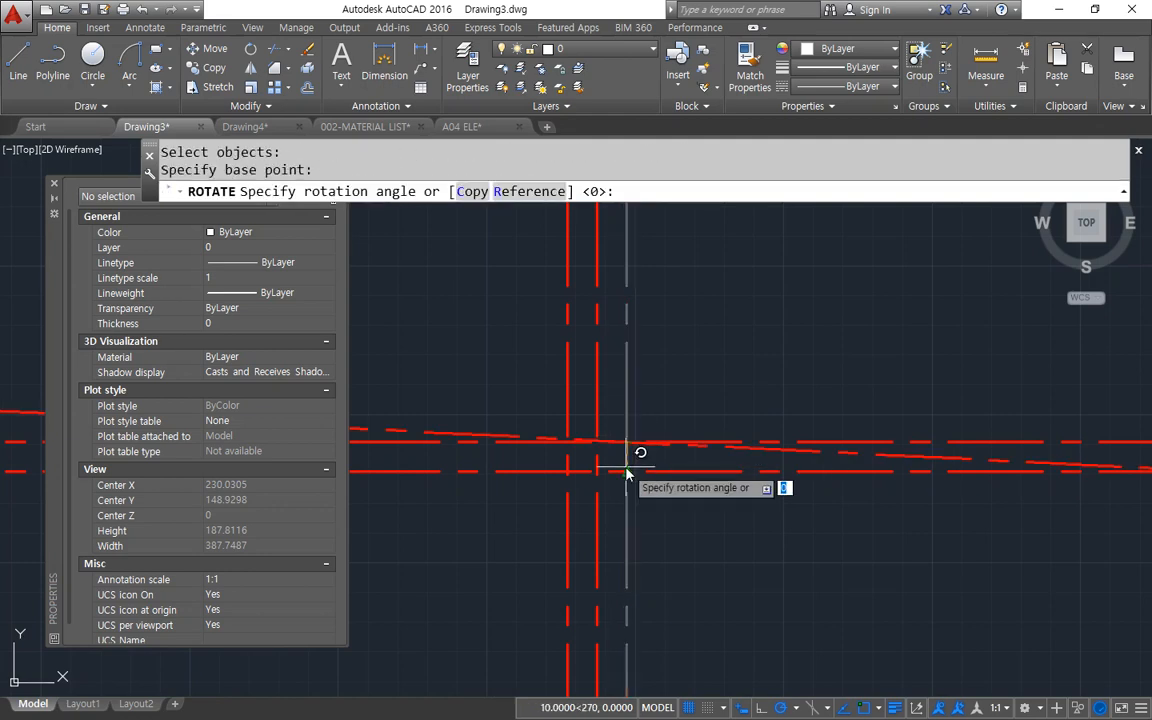
pyautogui.write('-7.5')
pyautogui.press('Return')
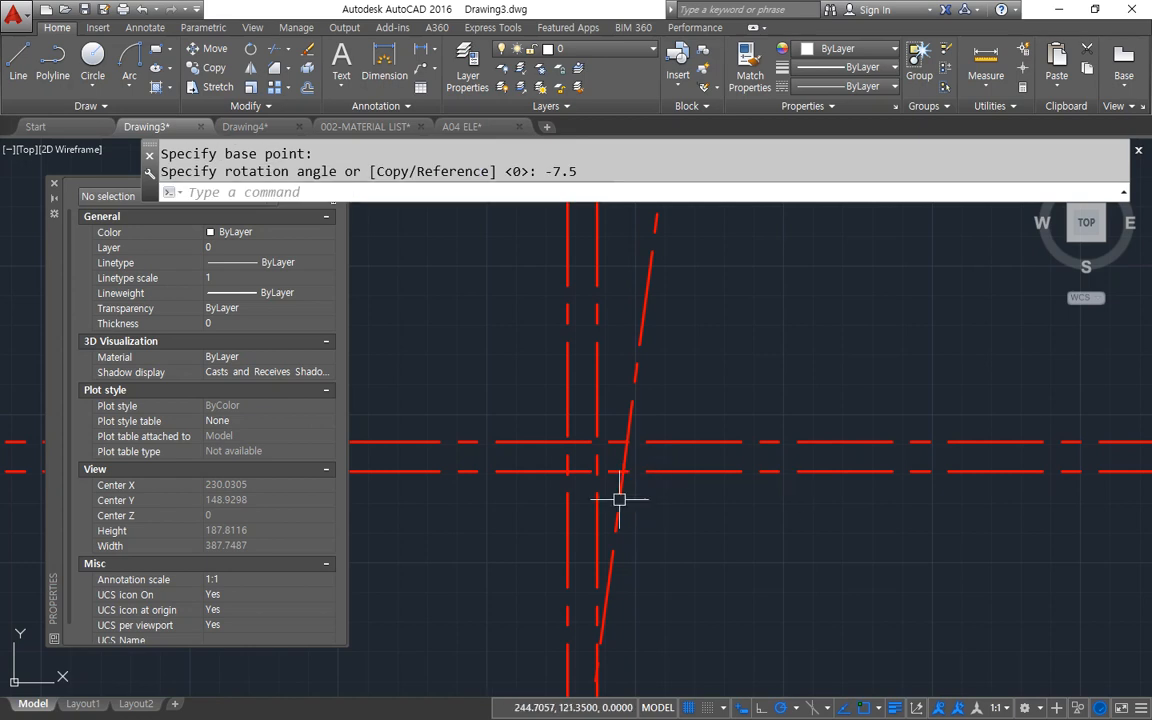
# Rotate the left offset vertical line by 7.5 degrees about its intersection with the upper horizontal line.
pyautogui.press('Return')
pyautogui.click(567, 400)
pyautogui.press('Return')
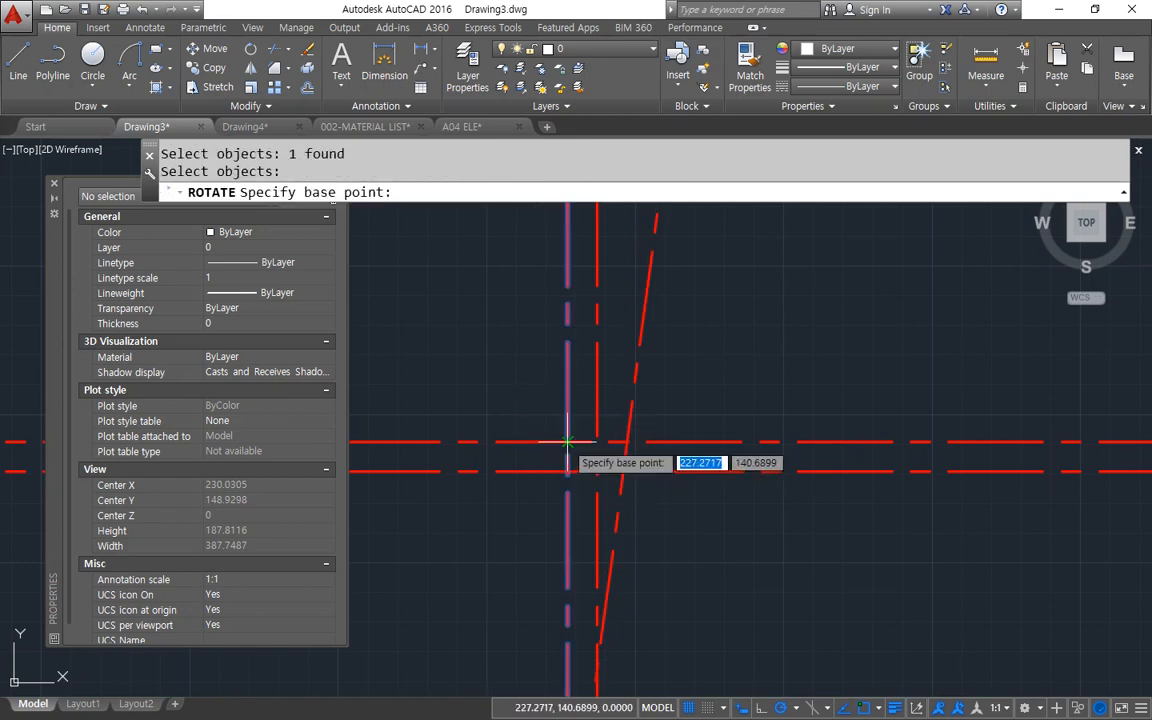
pyautogui.click(567, 441)
pyautogui.write('7.5')
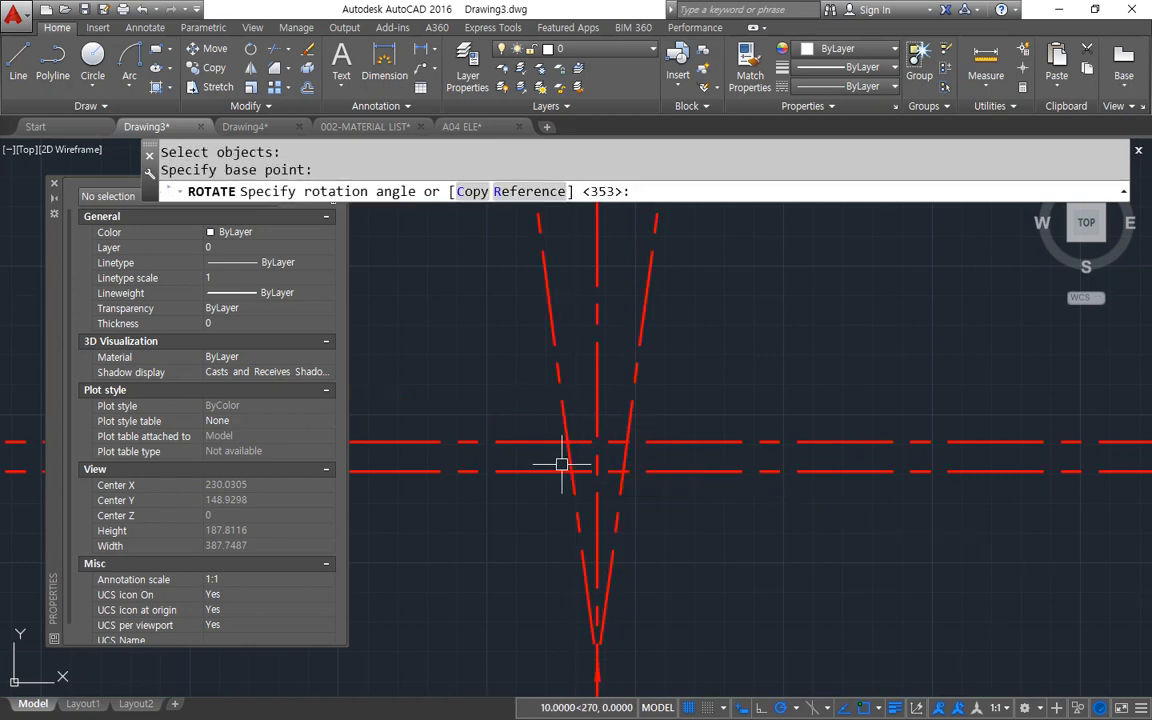
pyautogui.press('Return')
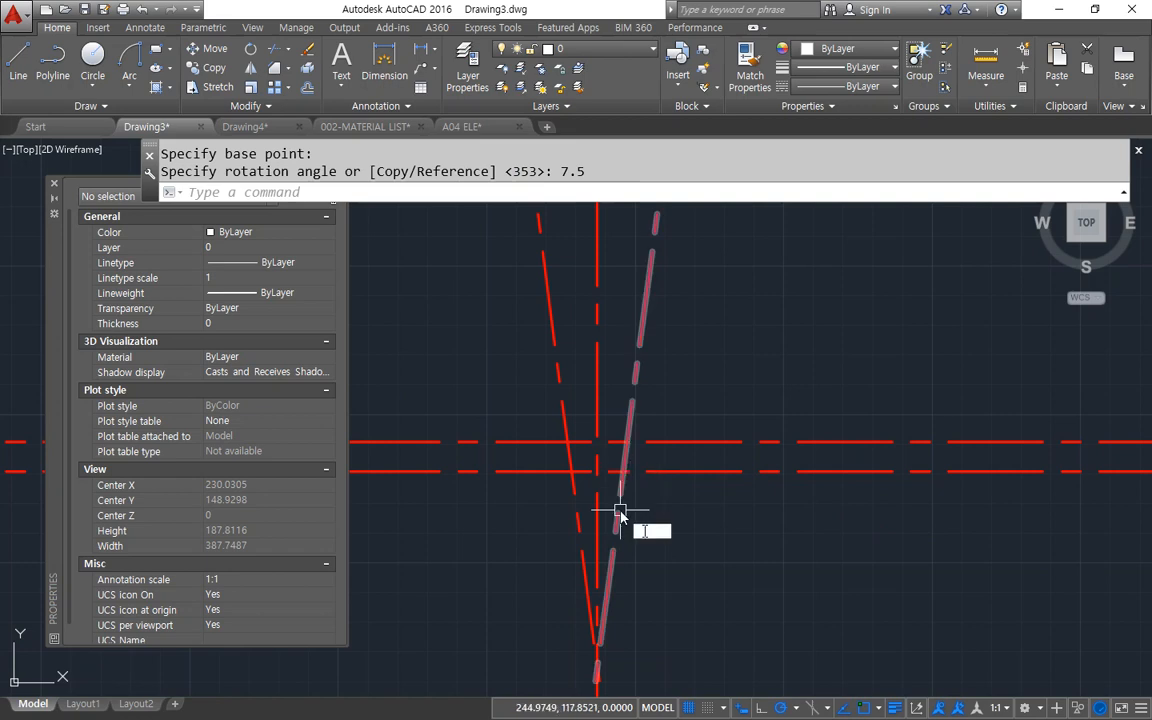
# Offset the lower horizontal construction line downward by 15.
pyautogui.write('o')
pyautogui.press('Return')
pyautogui.click(657, 470)
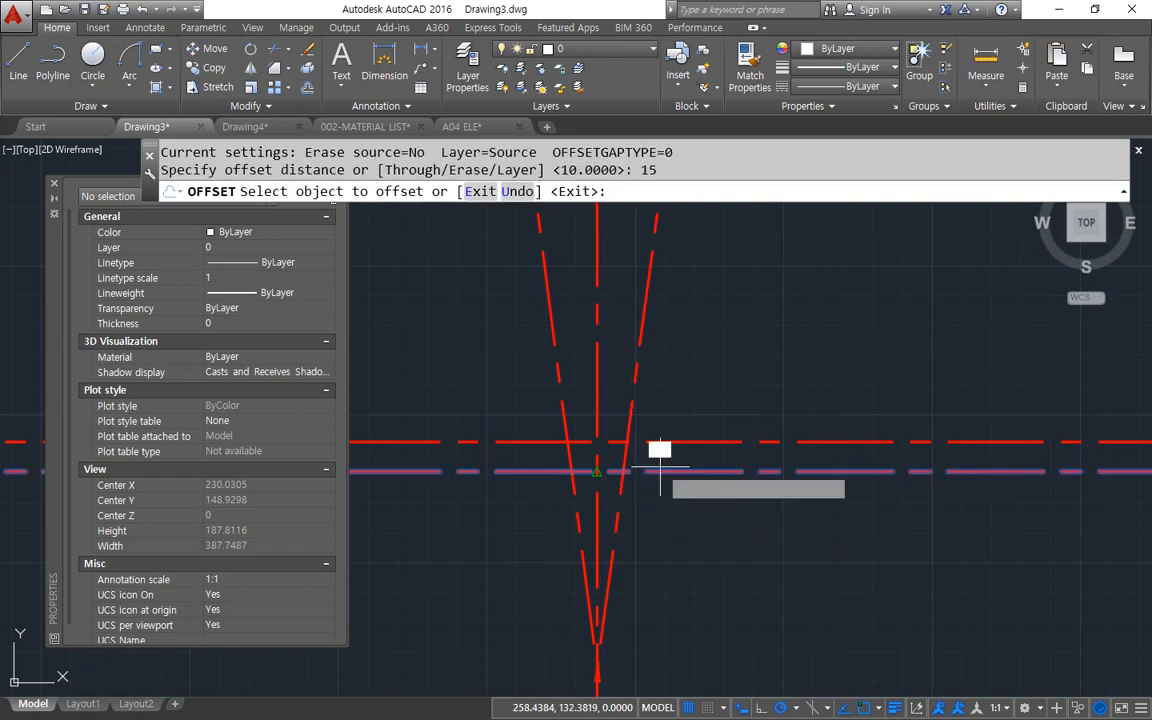
pyautogui.click(665, 514)
pyautogui.press('space')
# Fillet the left slanted line to the upper horizontal line and both slanted lines to the lowest horizontal line with radius 0.
pyautogui.scroll(2, 620, 487)
pyautogui.write('f')
pyautogui.press('space')
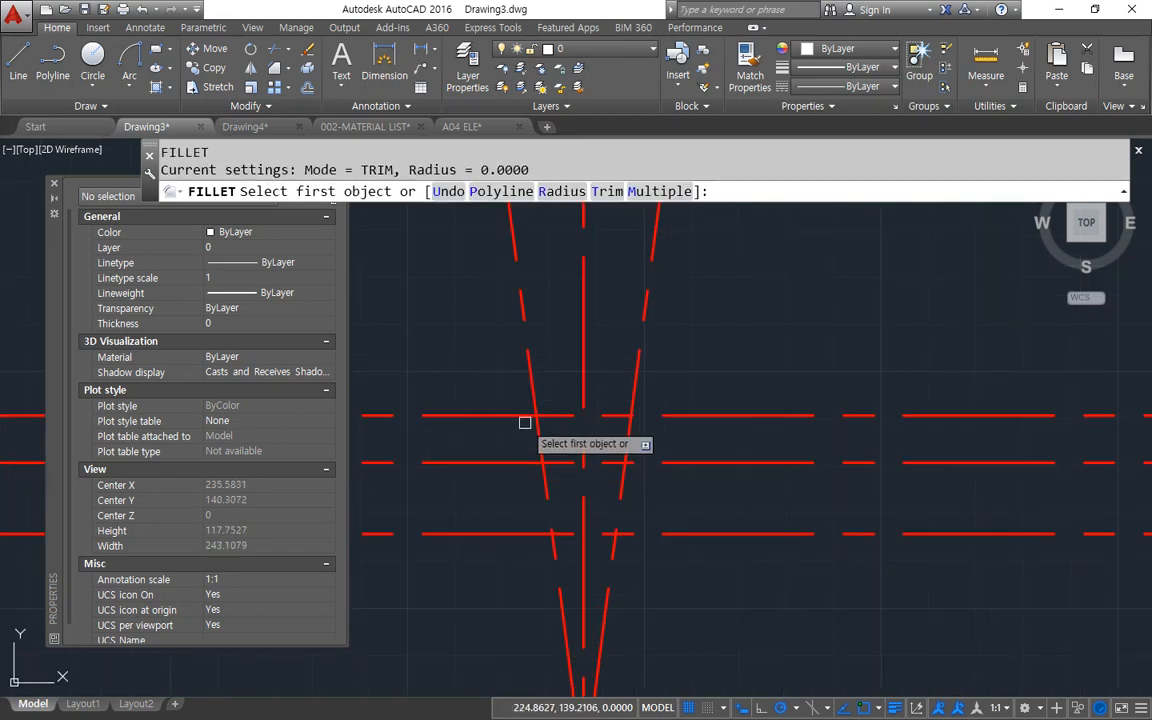
pyautogui.click(526, 417)
pyautogui.click(541, 440)
pyautogui.press('space')
pyautogui.click(553, 522)
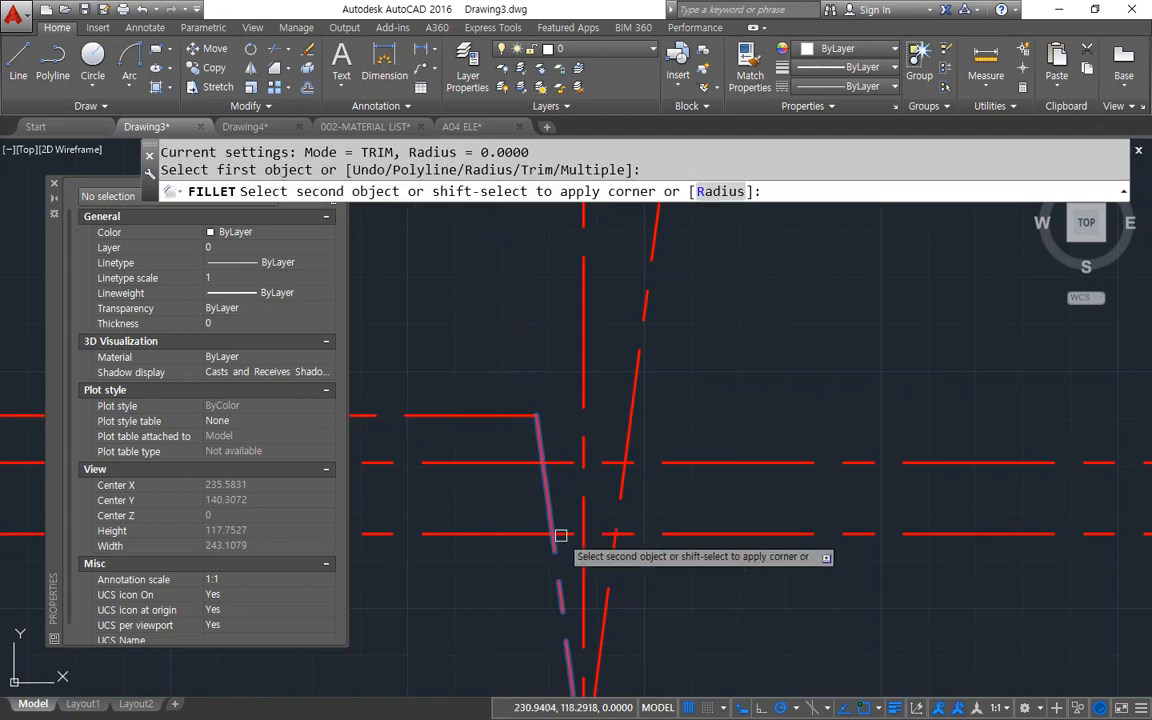
pyautogui.click(564, 534)
pyautogui.press('space')
pyautogui.click(598, 529)
pyautogui.click(623, 488)
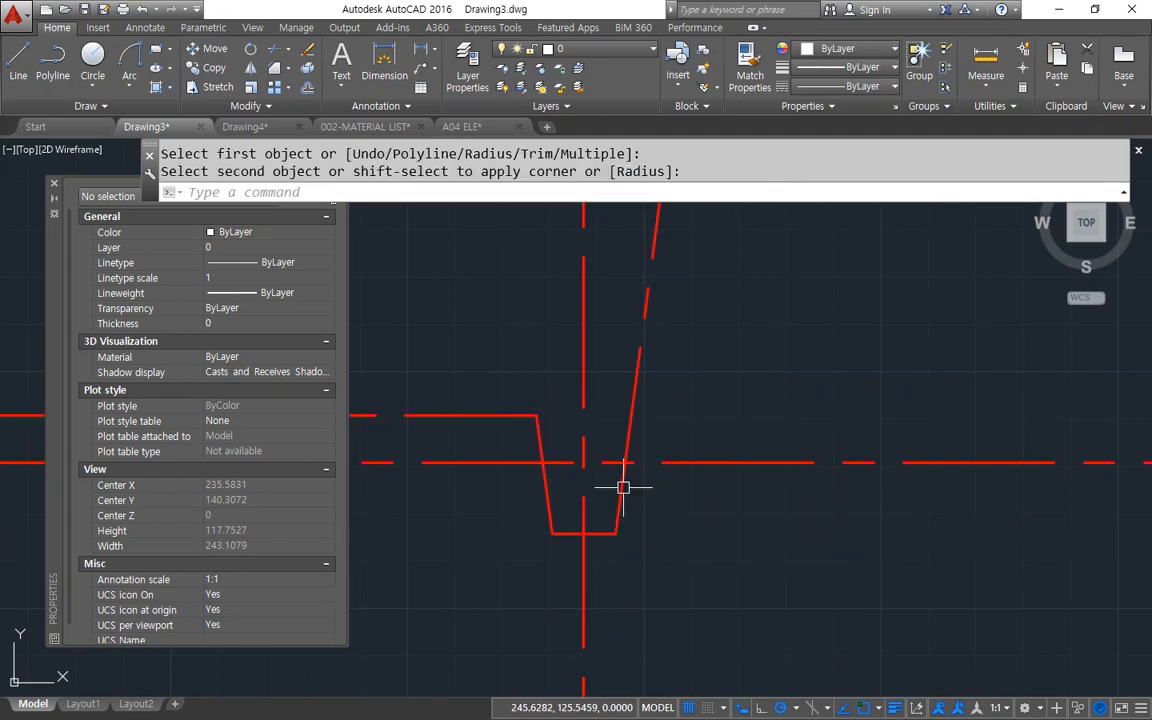
# Draw a horizontal line rightward from the right slanted line, level with the left top edge, and fillet the two into a sharp corner.
pyautogui.write('l')
pyautogui.press('space')
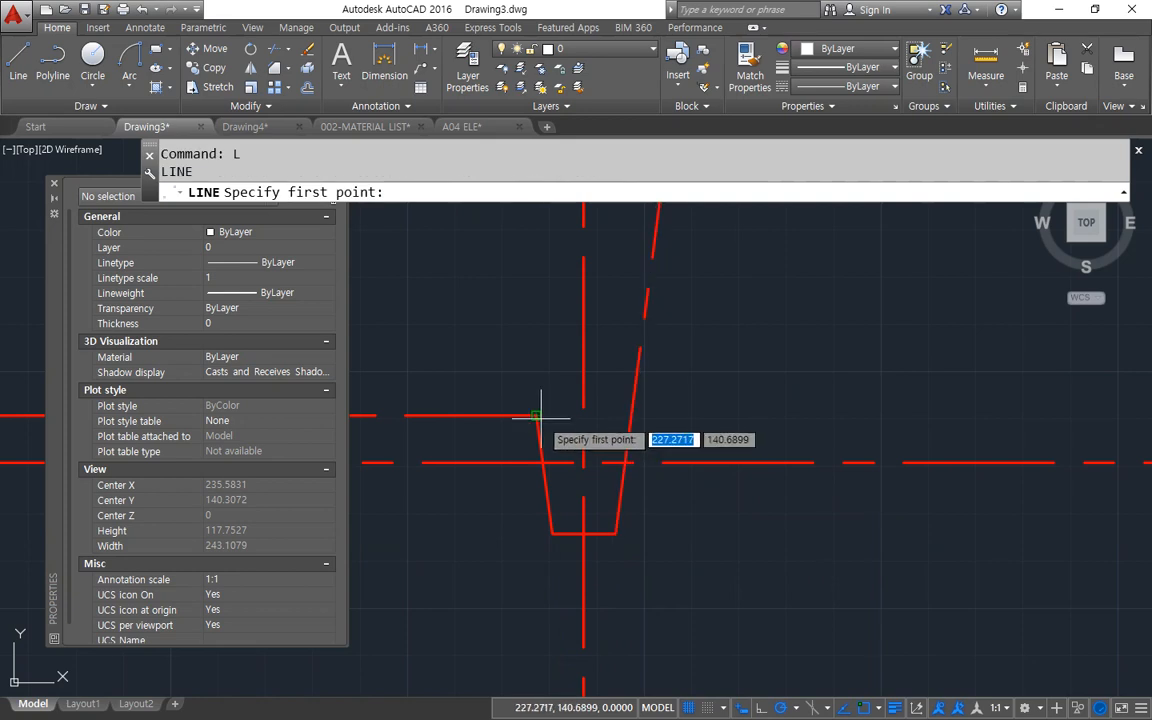
pyautogui.click(629, 417)
pyautogui.click(784, 415)
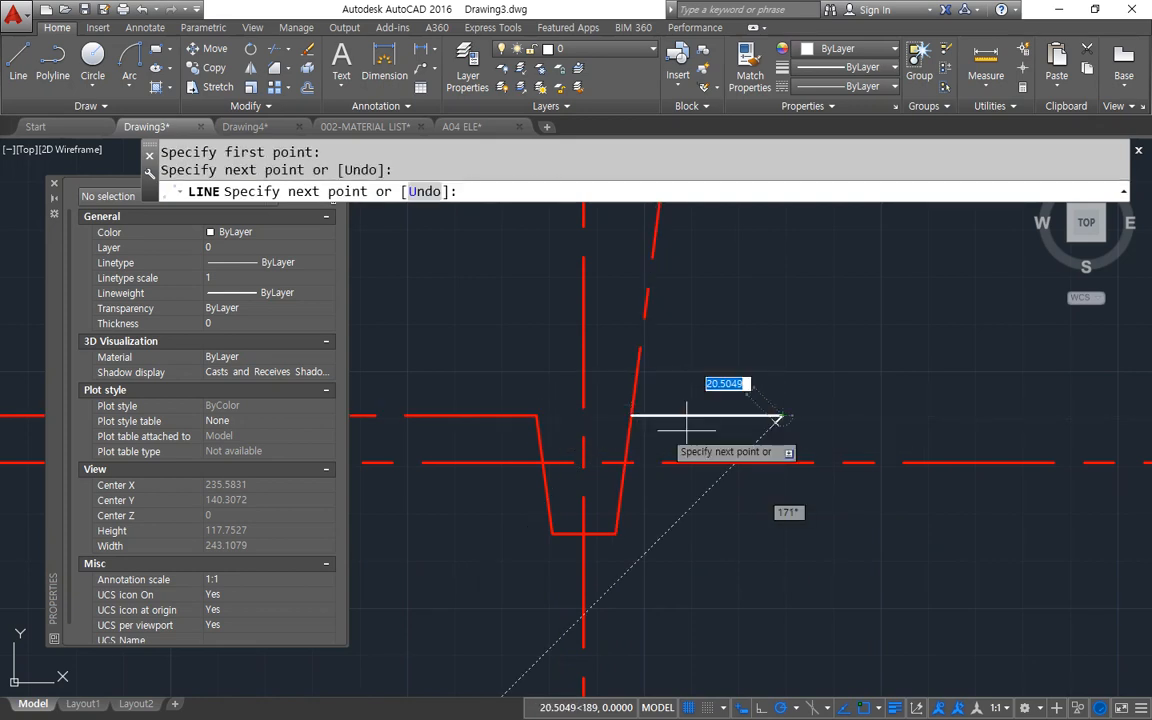
pyautogui.press('space')
pyautogui.write('f')
pyautogui.press('space')
pyautogui.click(656, 416)
pyautogui.click(628, 432)
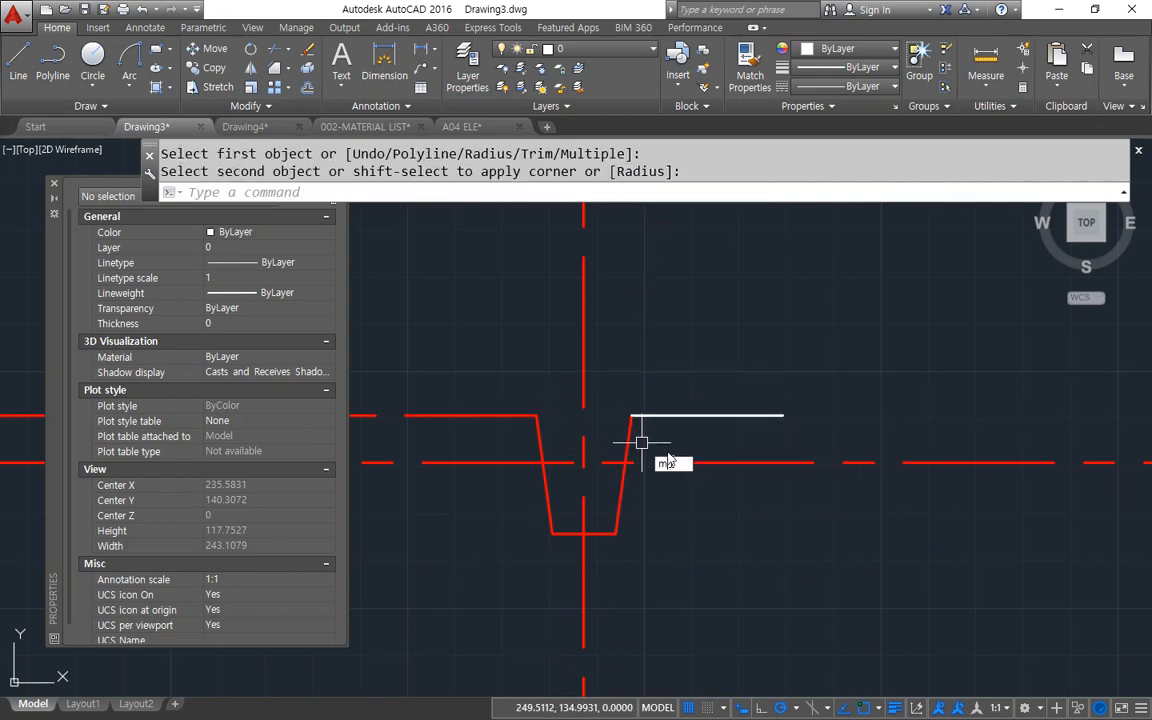
# Match the properties of the new white line to the notch's two slanted sides, its bottom edge and the left top edge.
pyautogui.write('ma')
pyautogui.press('space')
pyautogui.click(672, 415)
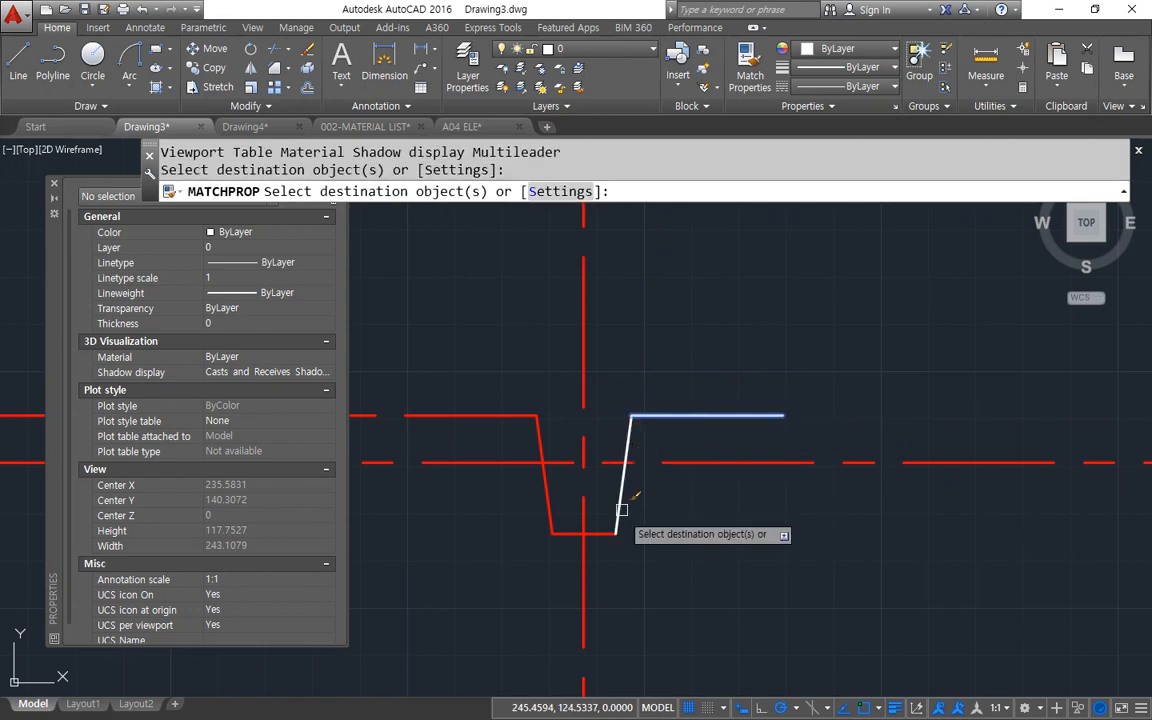
pyautogui.click(598, 531)
pyautogui.click(550, 503)
pyautogui.click(504, 413)
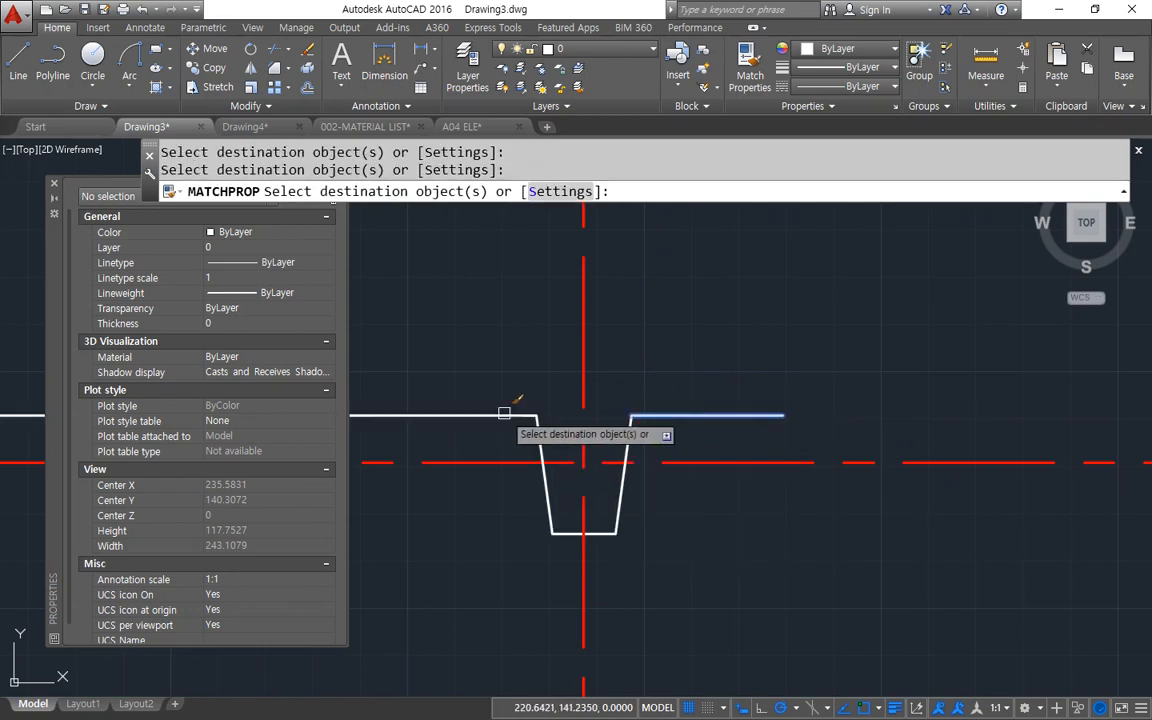
pyautogui.press('space')
# Offset the vertical centre line by 15 to both its left and right sides.
pyautogui.write('o')
pyautogui.press('space')
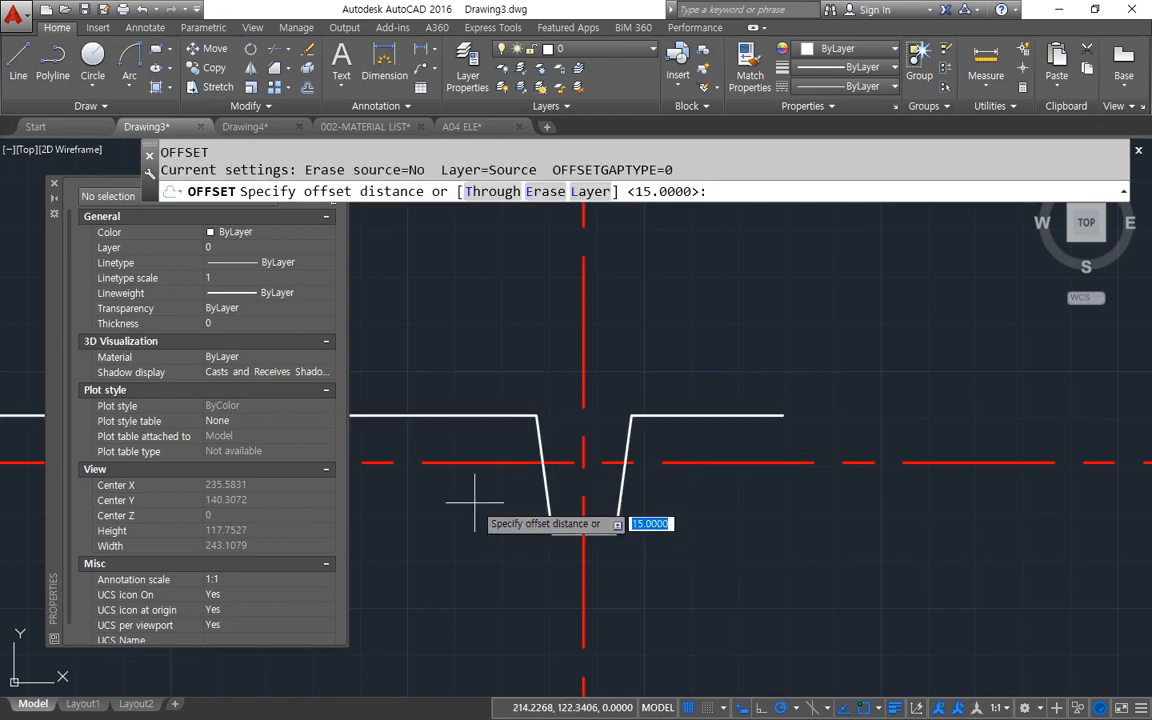
pyautogui.write('15')
pyautogui.press('space')
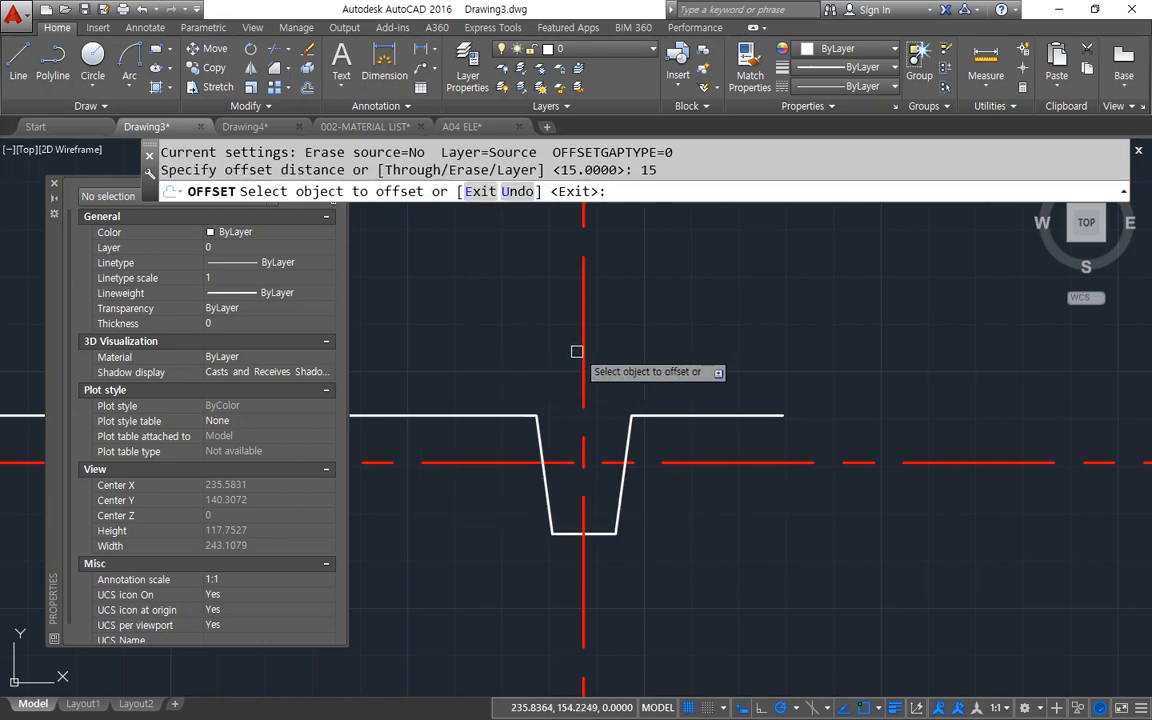
pyautogui.click(580, 351)
pyautogui.click(548, 334)
pyautogui.click(581, 352)
pyautogui.click(661, 351)
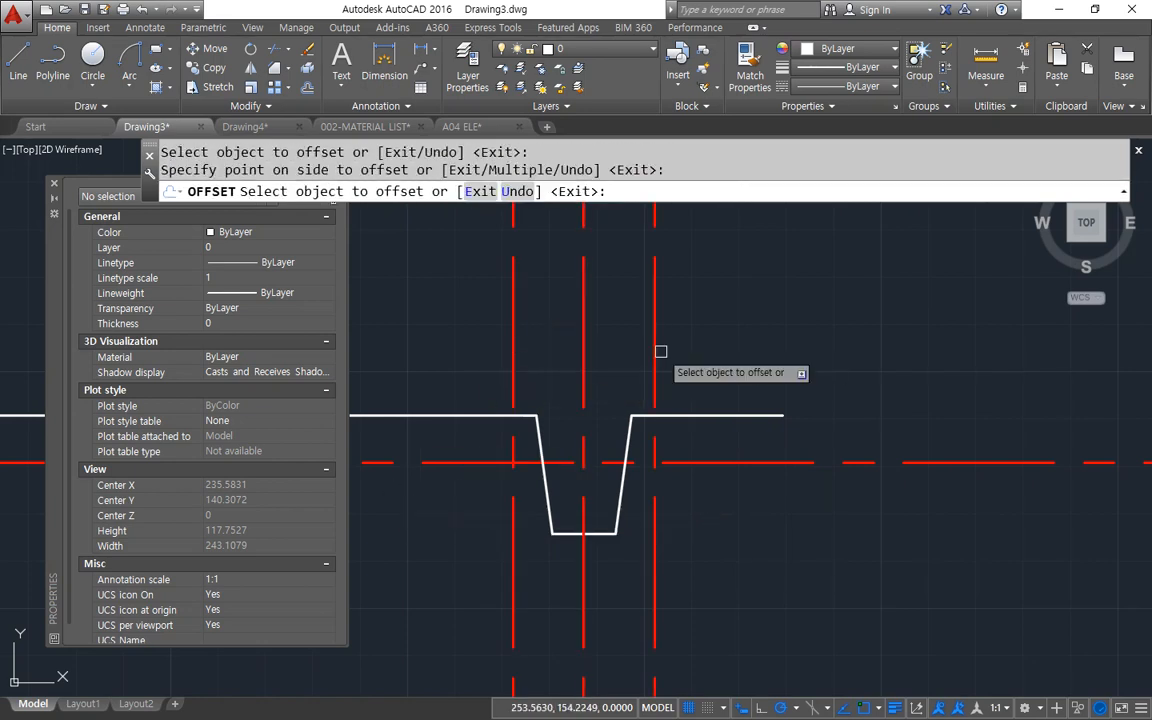
pyautogui.press('space')
# Match the properties of the white top edge to the two outer vertical lines.
pyautogui.write('ma')
pyautogui.press('space')
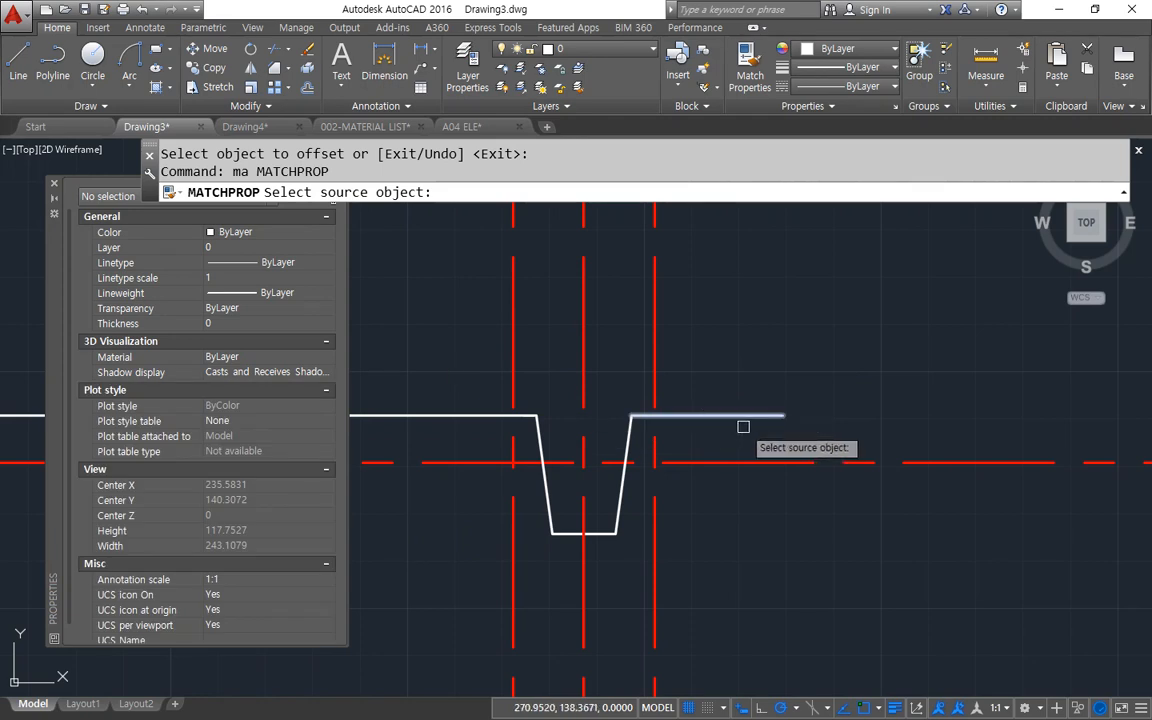
pyautogui.click(743, 427)
pyautogui.click(650, 540)
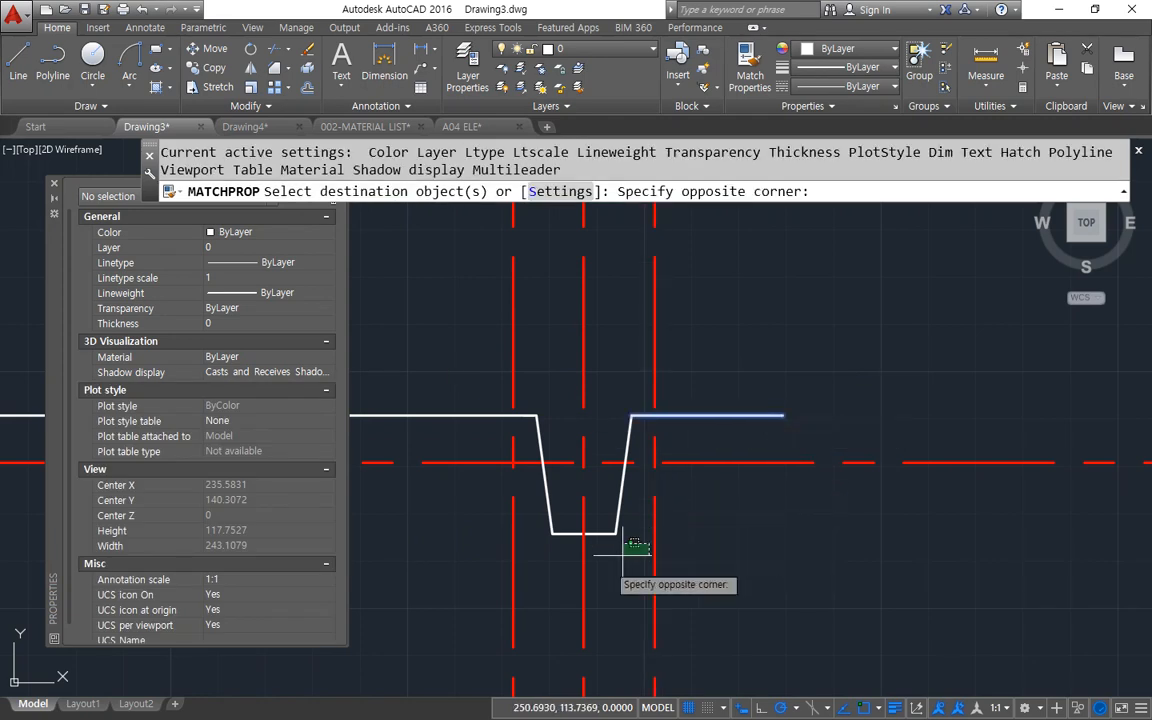
pyautogui.click(672, 580)
pyautogui.click(512, 543)
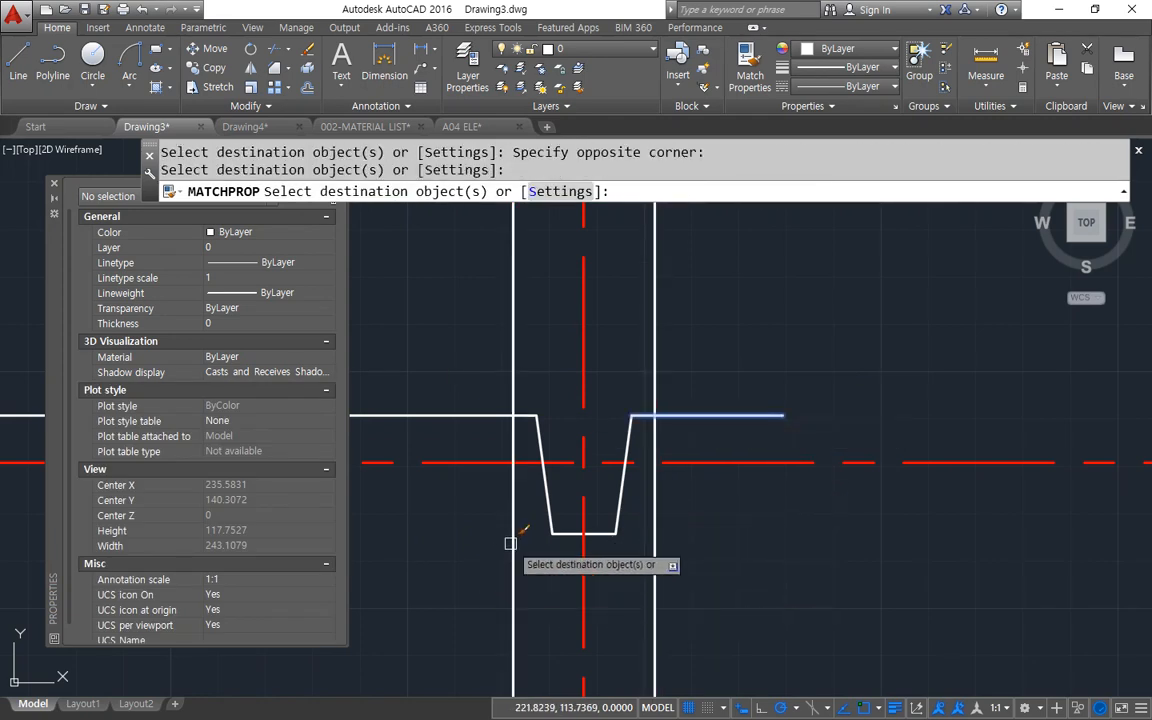
pyautogui.press('space')
# Fillet each outer vertical line to its adjoining top edge with radius 0 to form the profile's sharp outer corners.
pyautogui.write('f')
pyautogui.press('space')
pyautogui.click(516, 426)
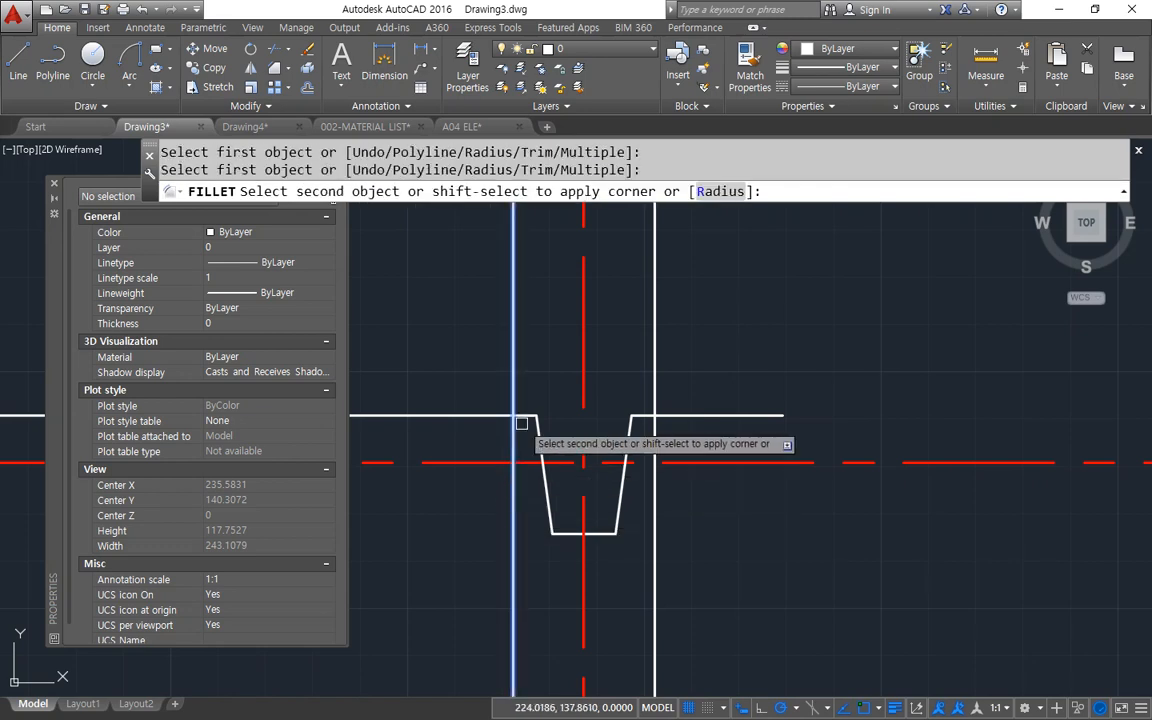
pyautogui.click(523, 415)
pyautogui.press('space')
pyautogui.click(654, 436)
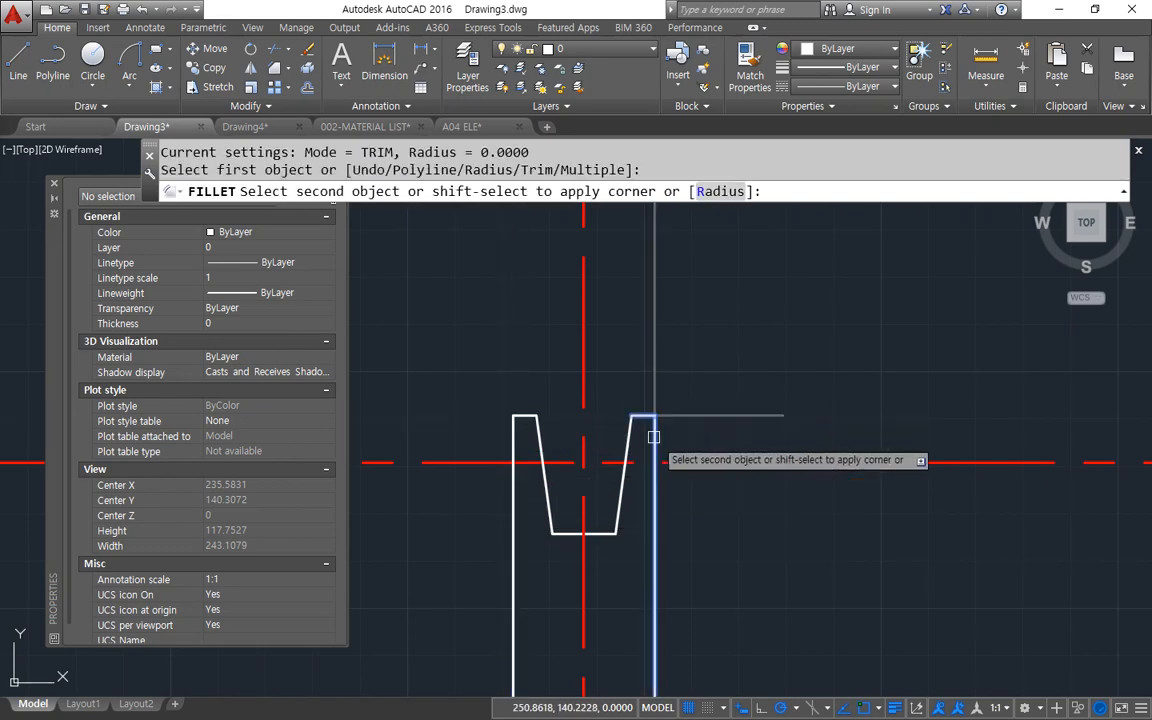
pyautogui.click(656, 492)
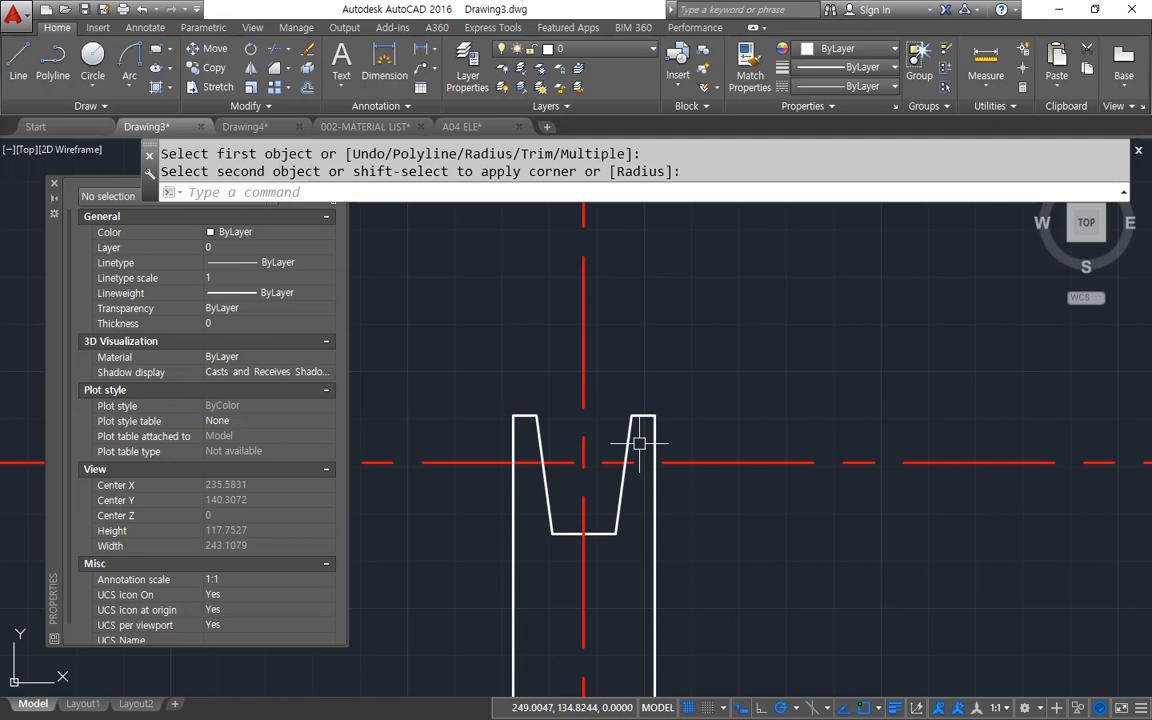
pyautogui.press('Escape')
pyautogui.write('c')
pyautogui.press('Return')
pyautogui.click(590, 466)
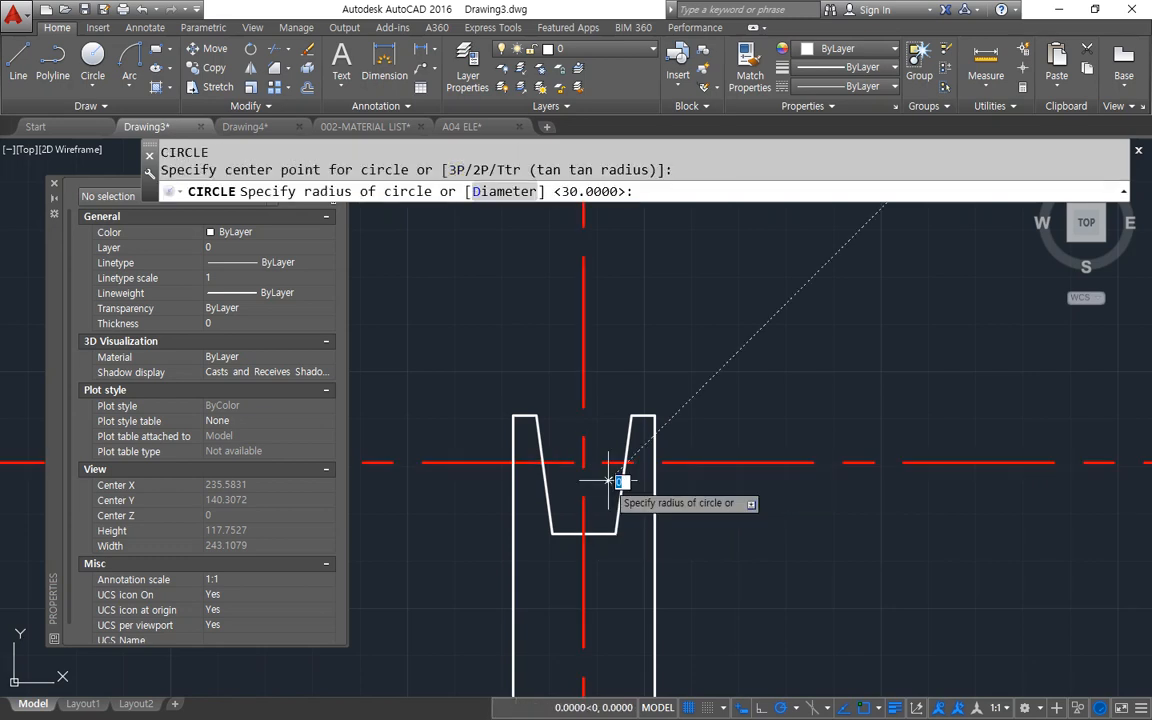
pyautogui.press('Escape')
pyautogui.press('Escape')
# Draw a circle centred on the crossing of the centre lines, large enough to enclose the notch.
pyautogui.press('Return')
pyautogui.click(583, 462)
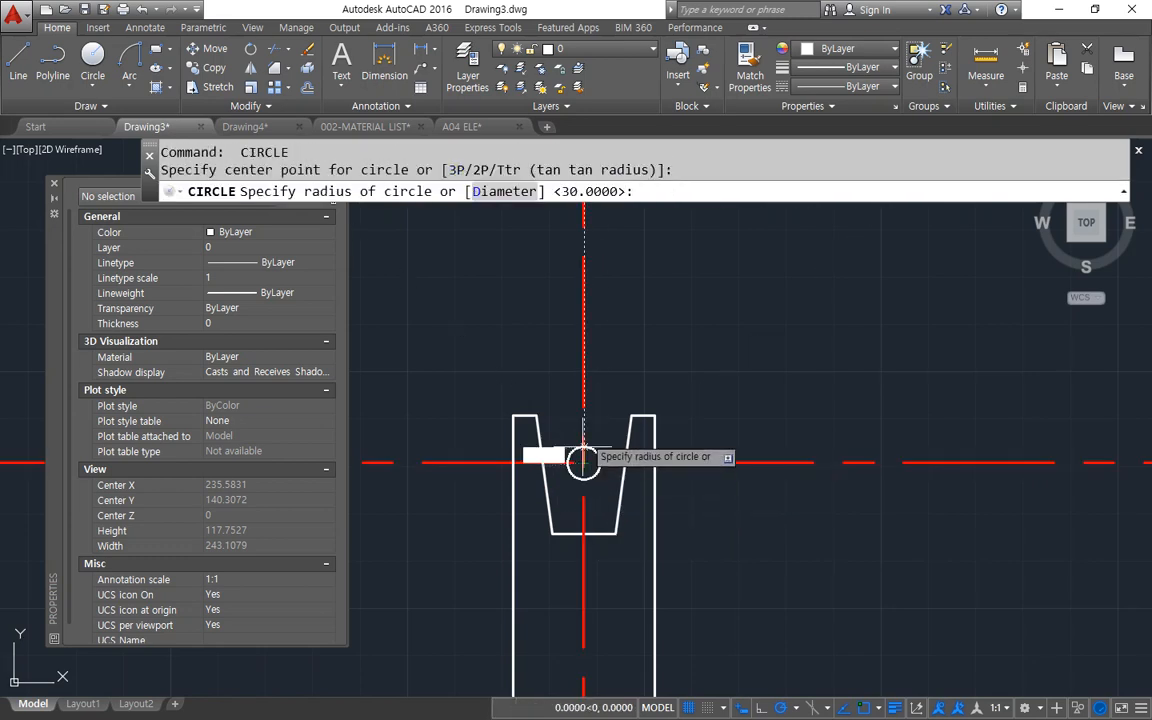
pyautogui.click(633, 355)
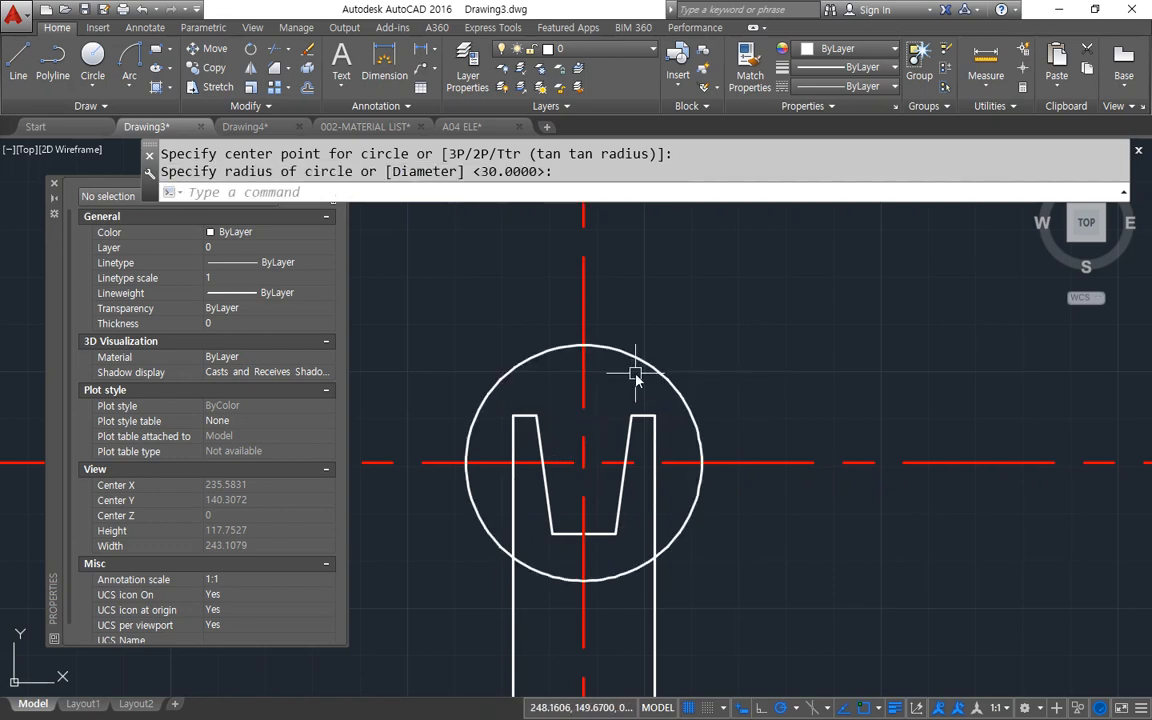
pyautogui.write('cp')
pyautogui.press('Return')
pyautogui.click(680, 525)
pyautogui.press('Return')
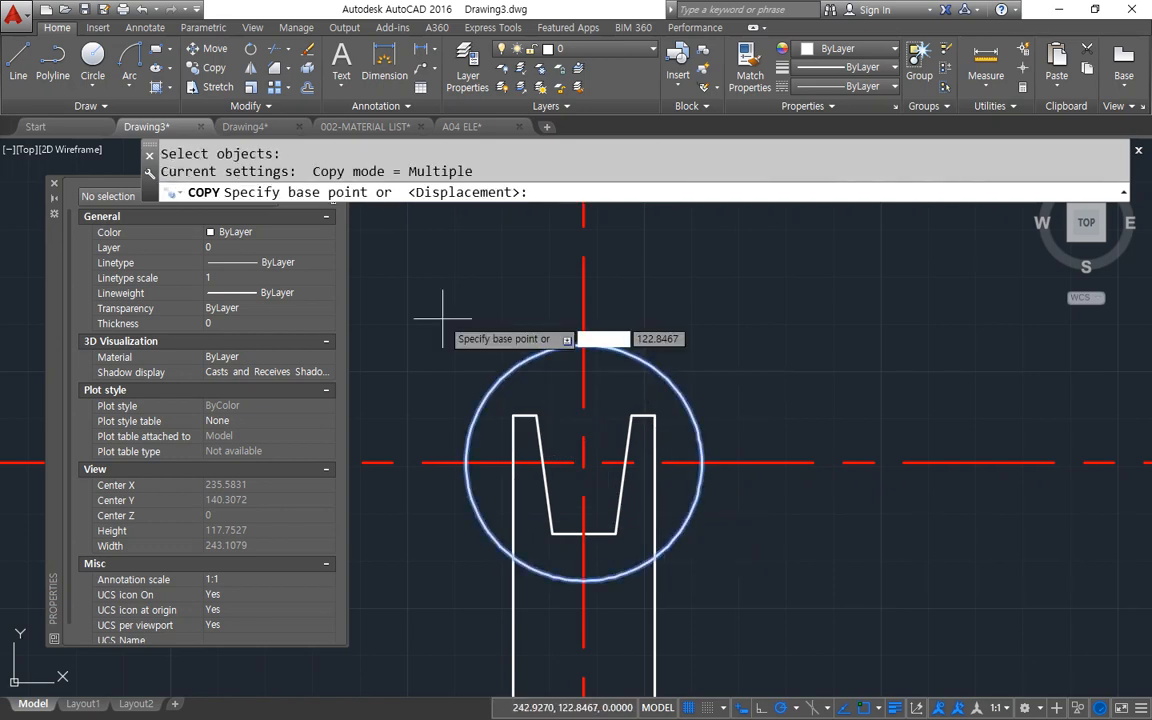
pyautogui.click(443, 337)
pyautogui.press('Escape')
# Copy the notched profile, circle and centre lines from the circle's centre to a point about 102 units away at 38°.
pyautogui.press('Return')
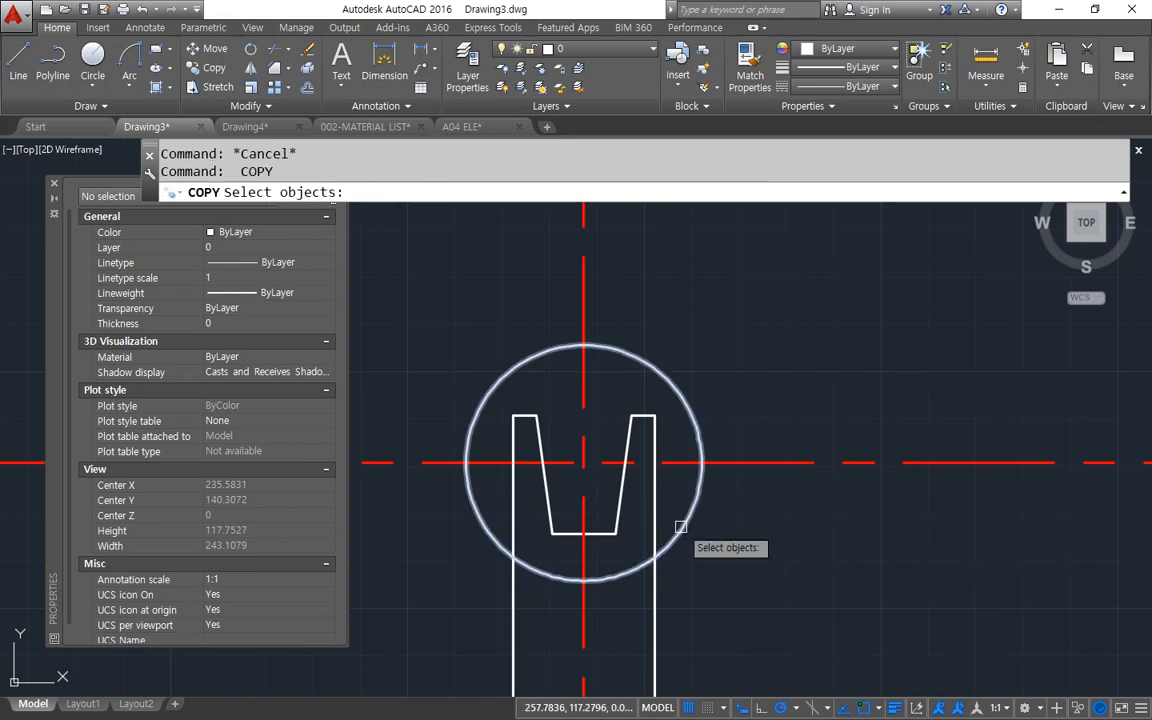
pyautogui.click(718, 578)
pyautogui.click(440, 321)
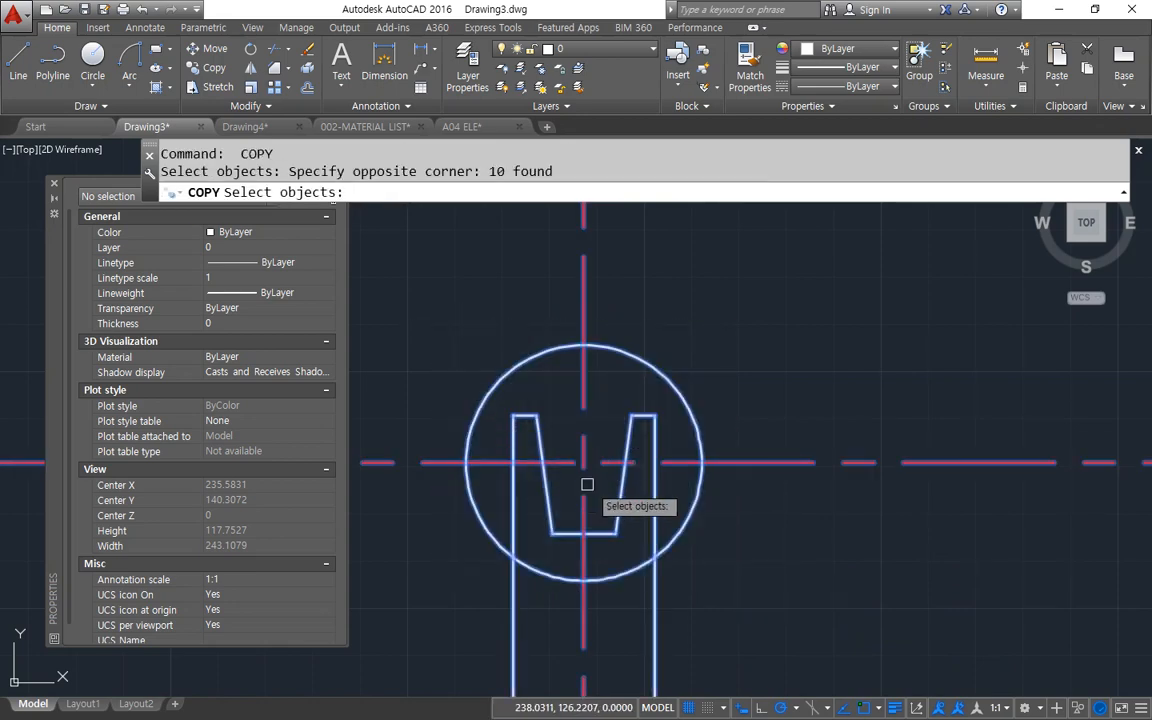
pyautogui.press('Return')
pyautogui.click(584, 464)
pyautogui.scroll(-2, 619, 433)
pyautogui.moveTo(627, 426); pyautogui.dragTo(475, 601, button='middle')
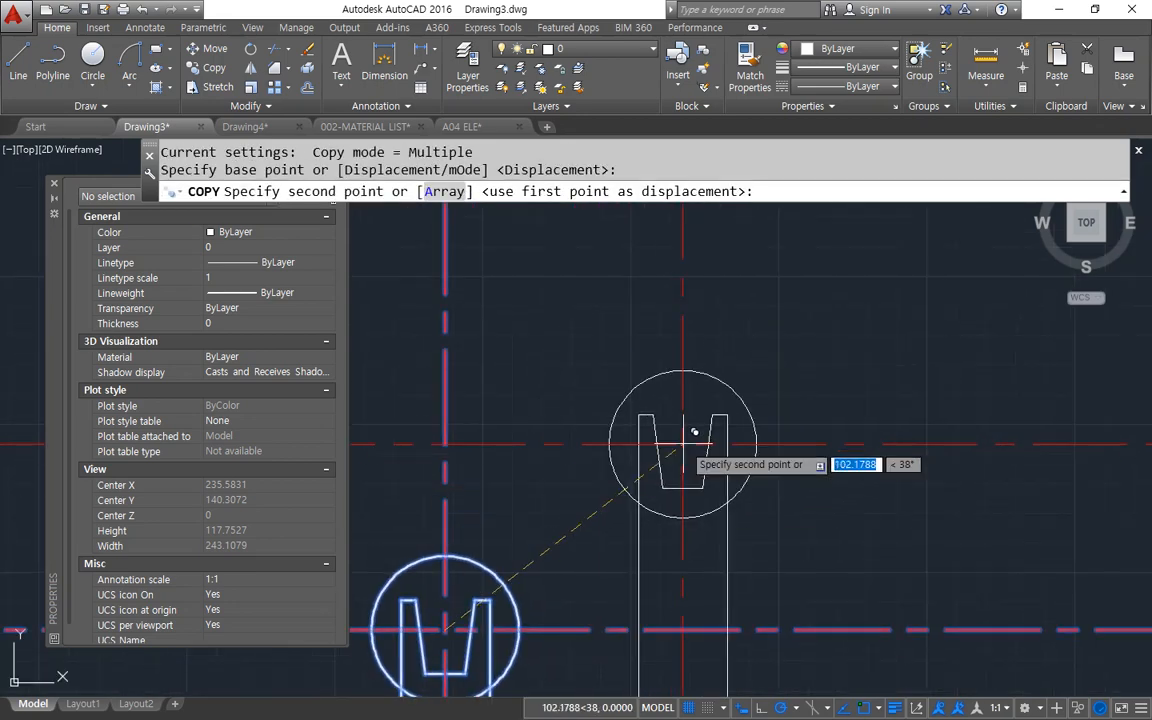
pyautogui.click(684, 443)
pyautogui.press('Return')
# Trim the copied profile and centre lines outside the copied circle, using that circle as the cutting edge.
pyautogui.write('tr')
pyautogui.press('Return')
pyautogui.click(745, 497)
pyautogui.press('Return')
pyautogui.click(714, 570)
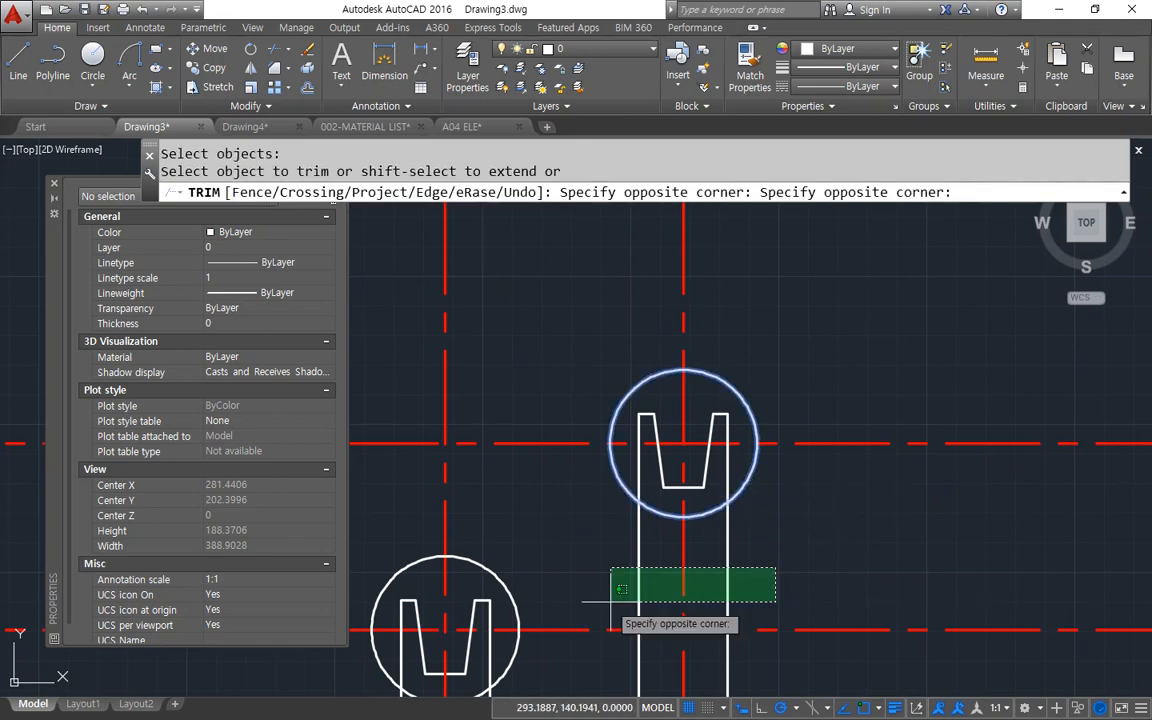
pyautogui.click(612, 614)
pyautogui.click(830, 499)
pyautogui.click(795, 390)
pyautogui.click(752, 331)
pyautogui.click(655, 300)
pyautogui.click(574, 343)
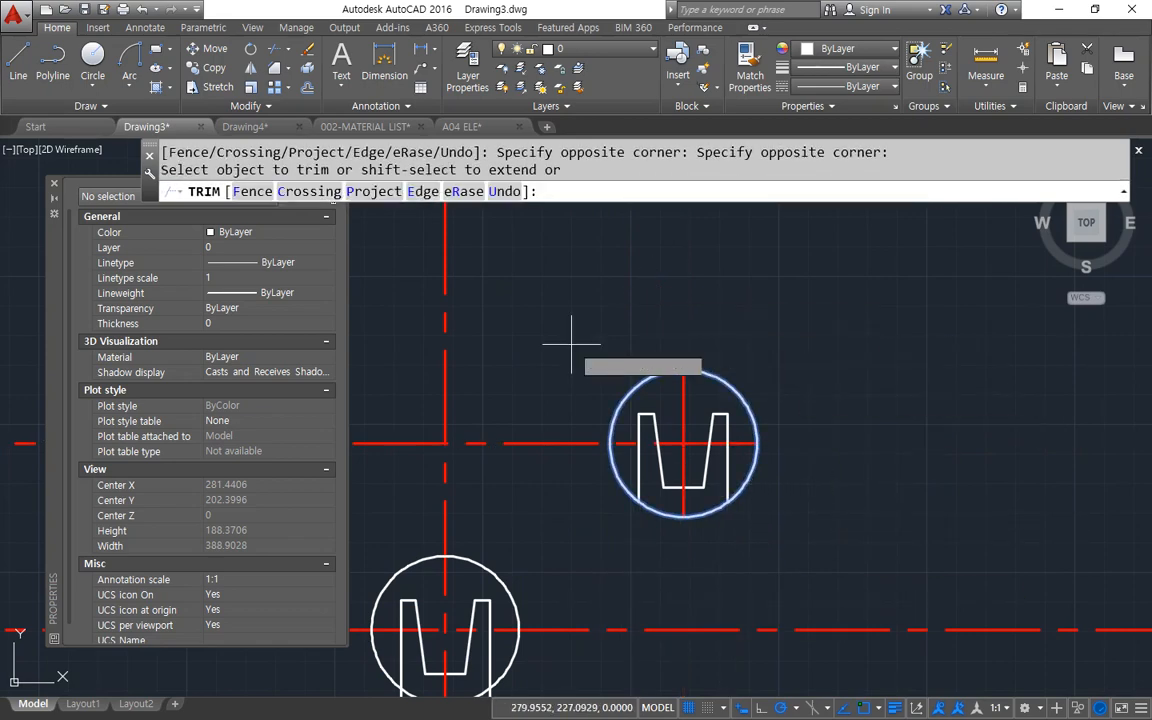
pyautogui.click(535, 480)
pyautogui.press('Return')
# Scale the trimmed circular detail by a factor of 3 about the crossing of its centre lines.
pyautogui.moveTo(671, 550); pyautogui.dragTo(739, 535, button='middle')
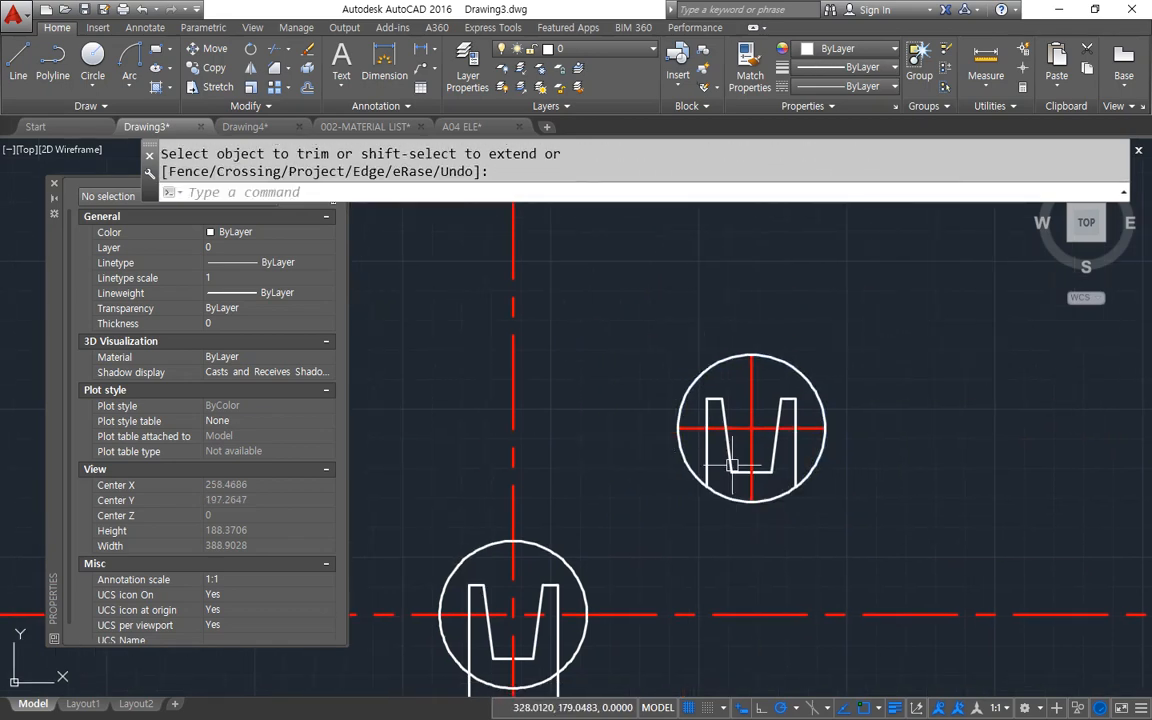
pyautogui.write('sc')
pyautogui.press('Return')
pyautogui.click(877, 540)
pyautogui.click(644, 303)
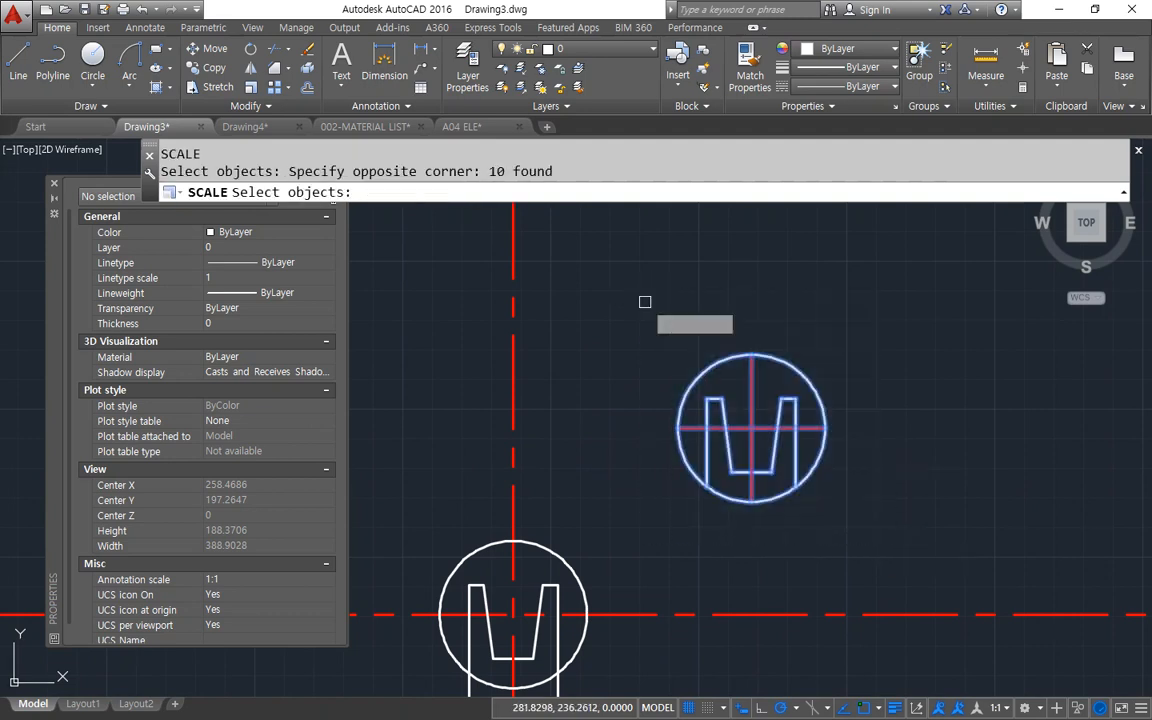
pyautogui.press('Return')
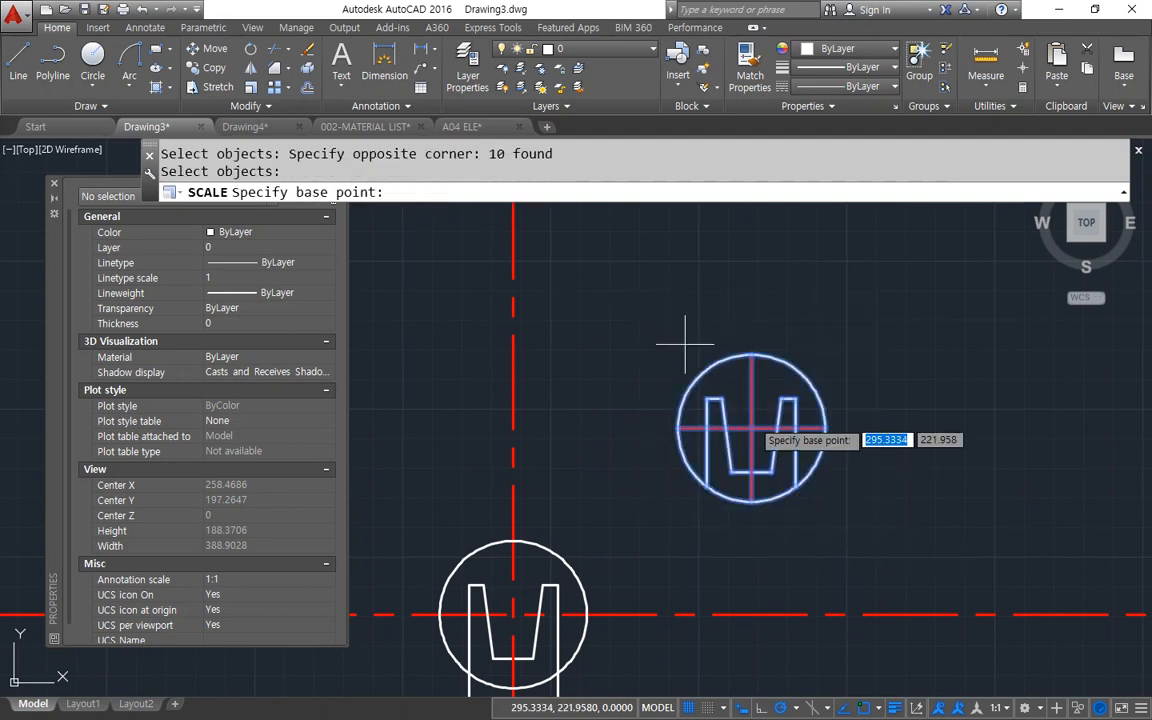
pyautogui.click(757, 428)
pyautogui.write('3')
pyautogui.press('Return')
pyautogui.scroll(-2, 946, 470)
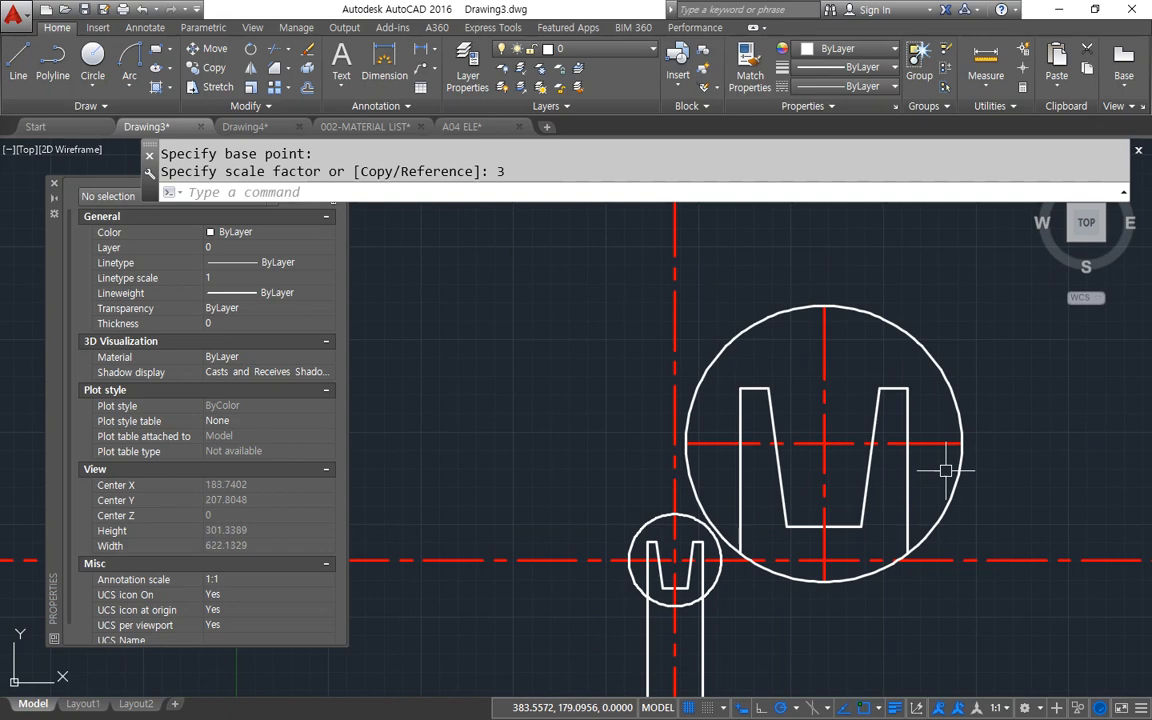
# Move the enlarged detail up and to the right, clear of the original profile and its centre lines.
pyautogui.press('Return')
pyautogui.press('Return')
pyautogui.click(846, 440)
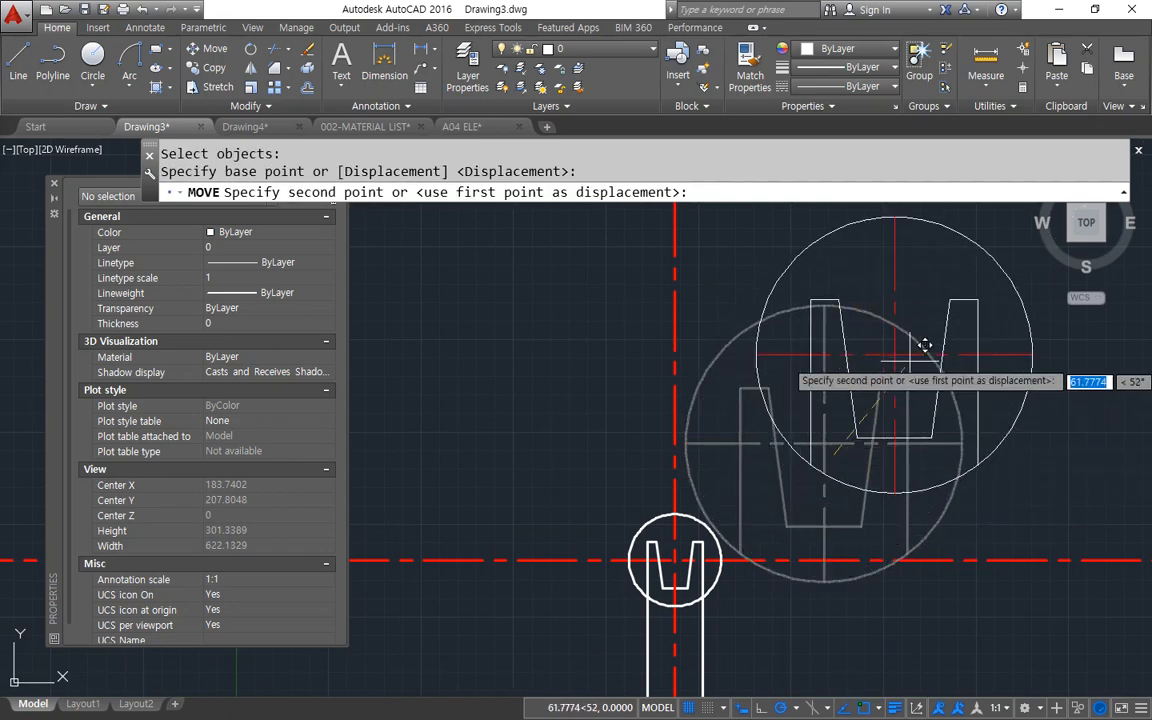
pyautogui.click(763, 560)
pyautogui.write('m')
pyautogui.press('Return')
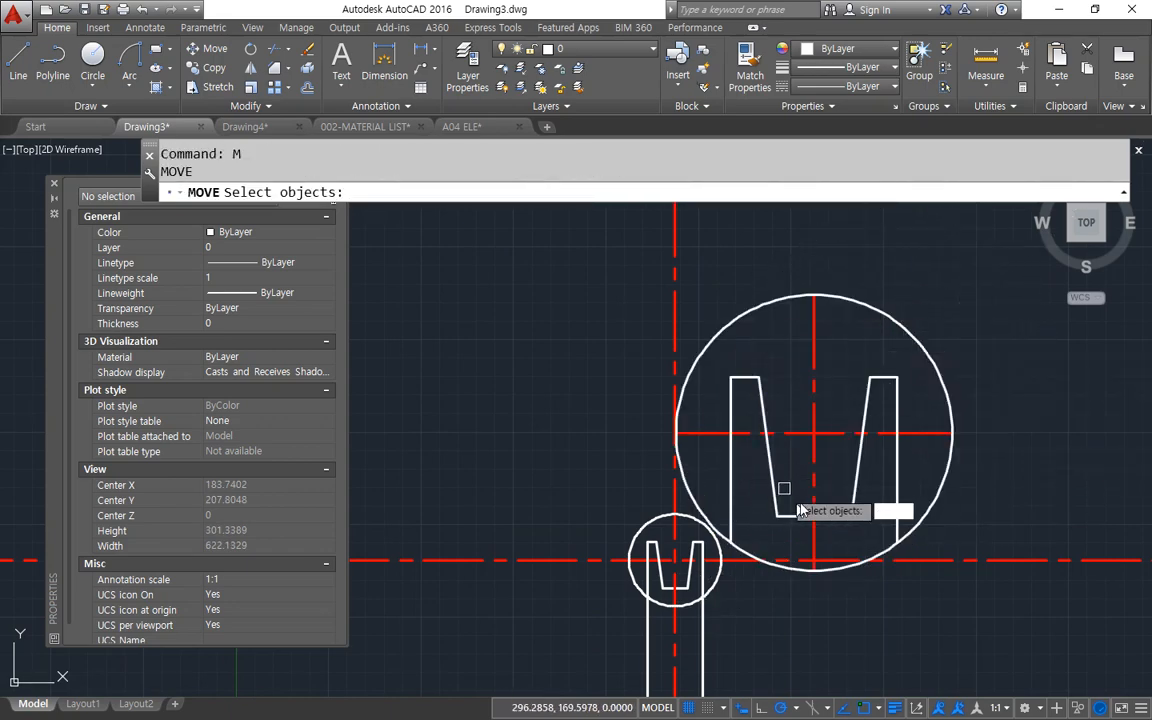
pyautogui.write('p')
pyautogui.press('Return')
pyautogui.press('Return')
pyautogui.click(991, 500)
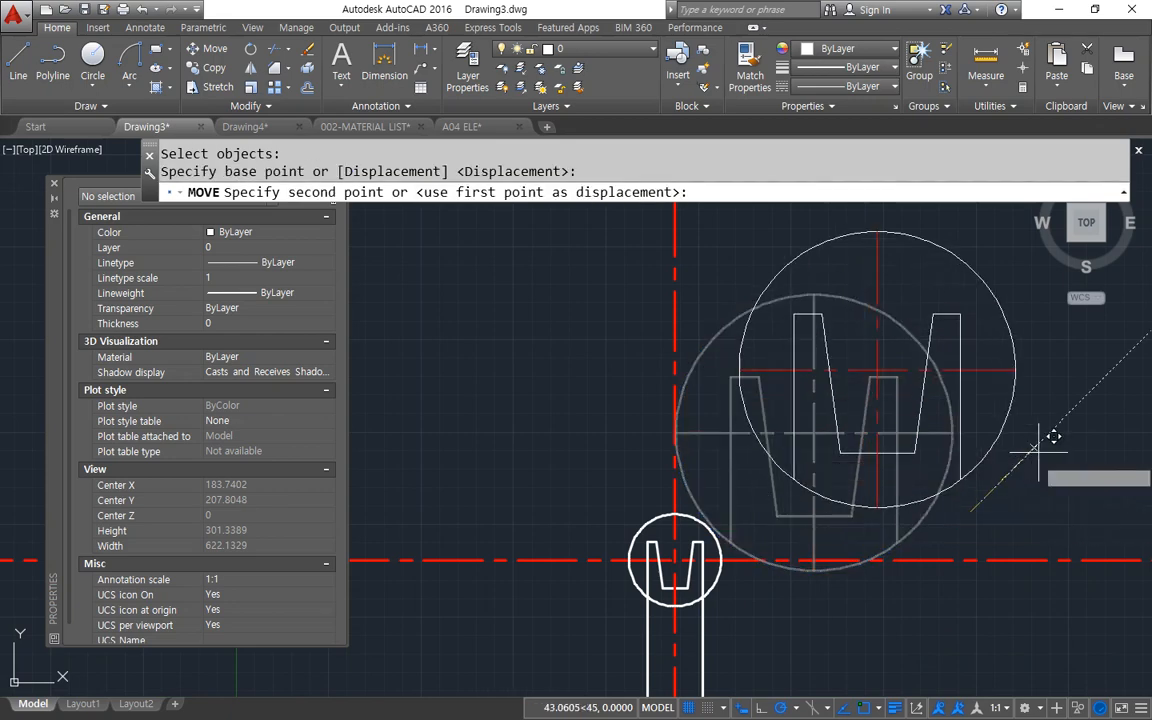
pyautogui.click(1100, 408)
pyautogui.moveTo(812, 496); pyautogui.dragTo(642, 566, button='middle')
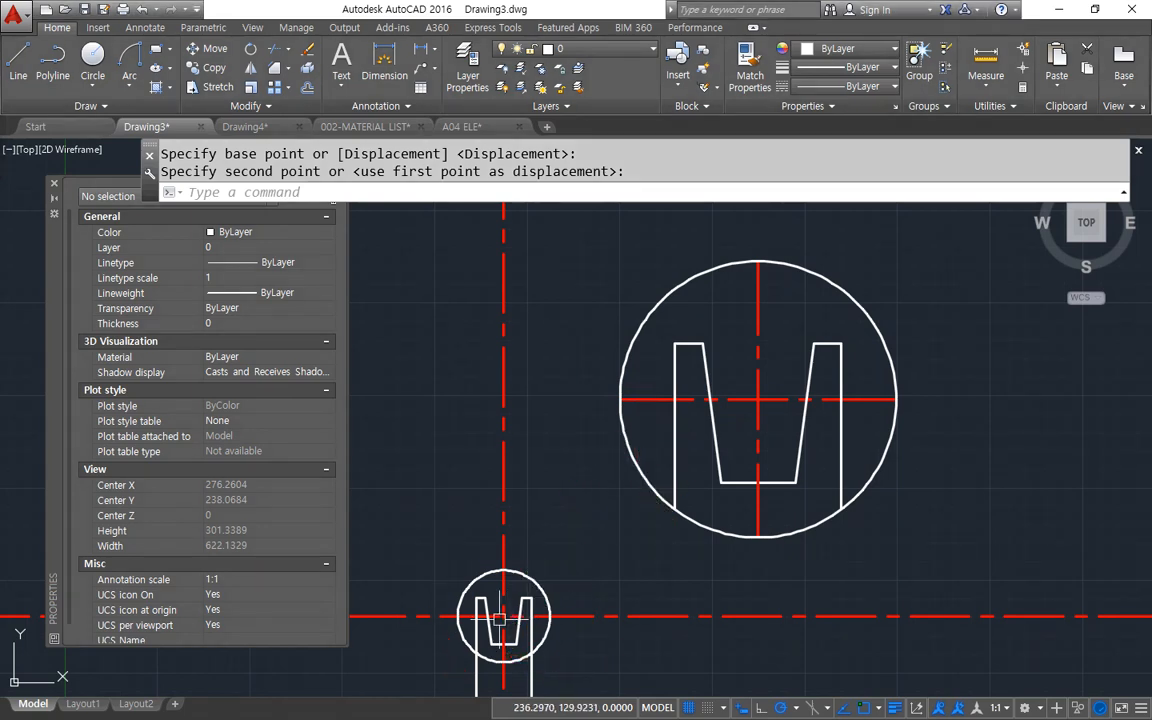
# Check the original notch's width along the horizontal centre line with a linear dimension preview, without placing it.
pyautogui.scroll(5, 500, 618)
pyautogui.moveTo(488, 624); pyautogui.dragTo(580, 485, button='middle')
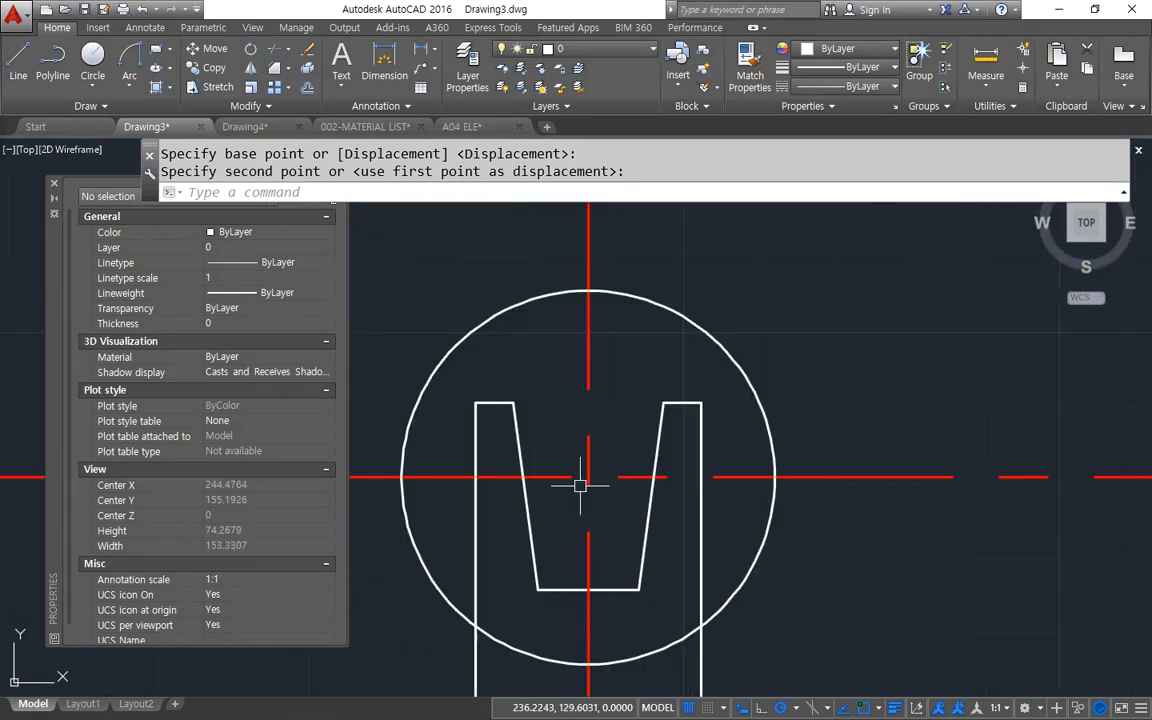
pyautogui.click(410, 58)
pyautogui.click(524, 477)
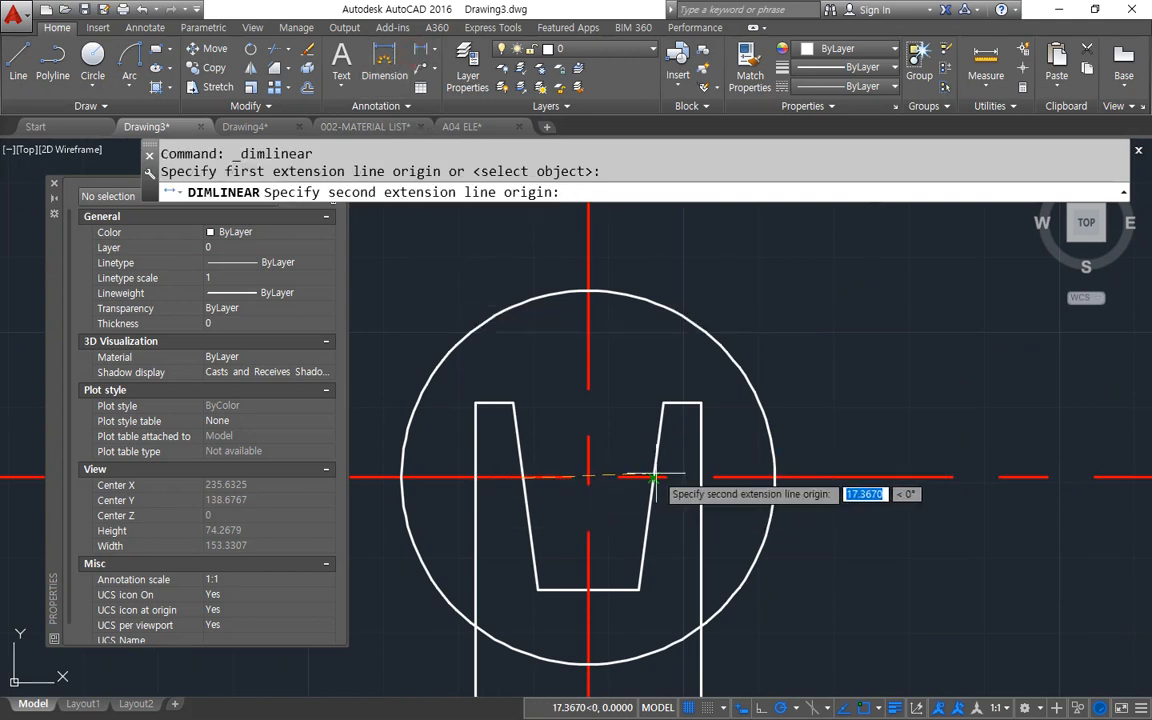
pyautogui.click(654, 478)
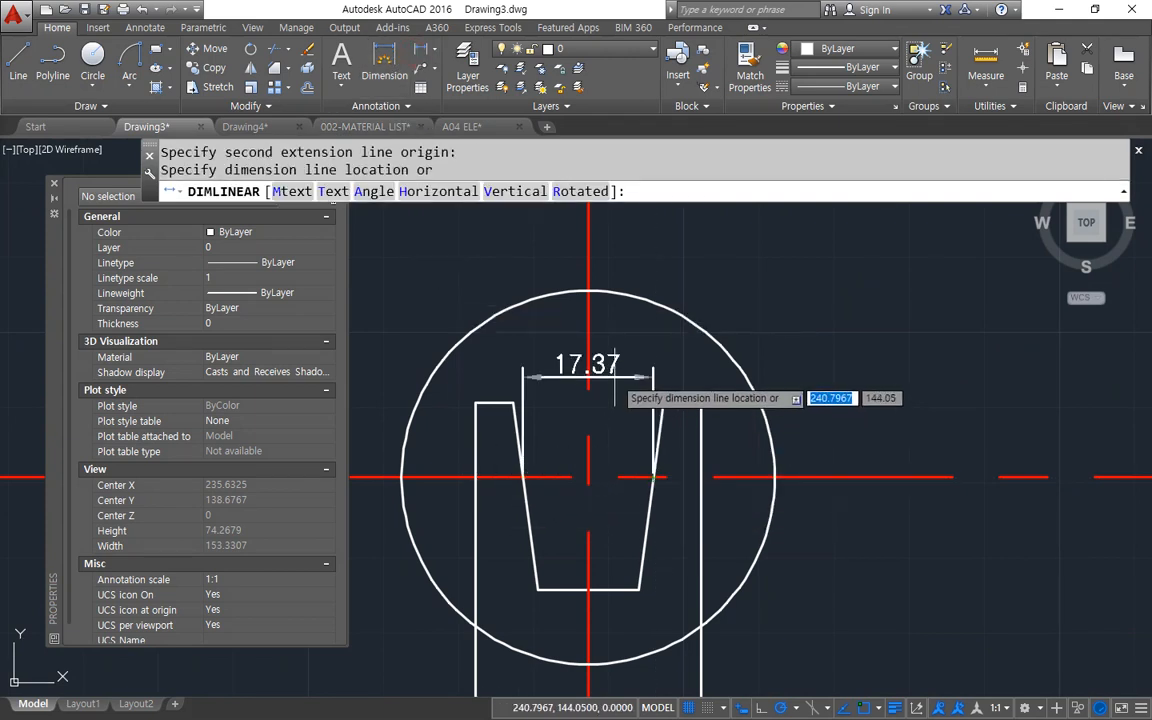
pyautogui.press('Escape')
pyautogui.press('Return')
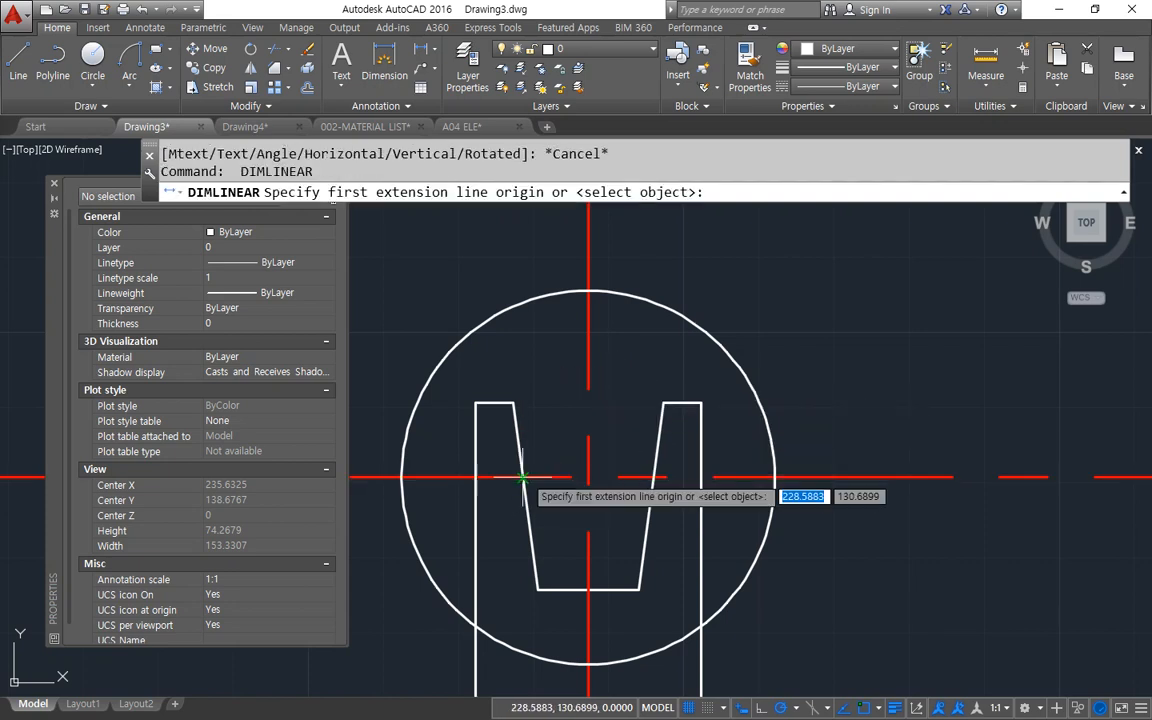
pyautogui.click(560, 477)
pyautogui.click(654, 478)
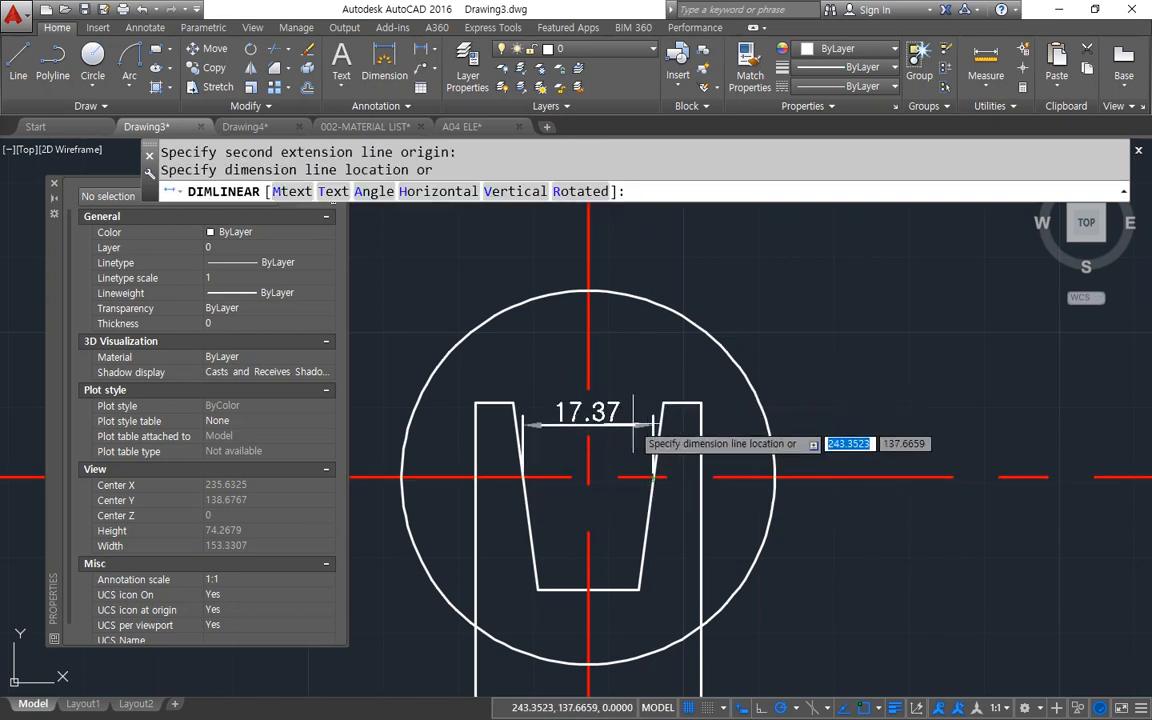
pyautogui.press('Escape')
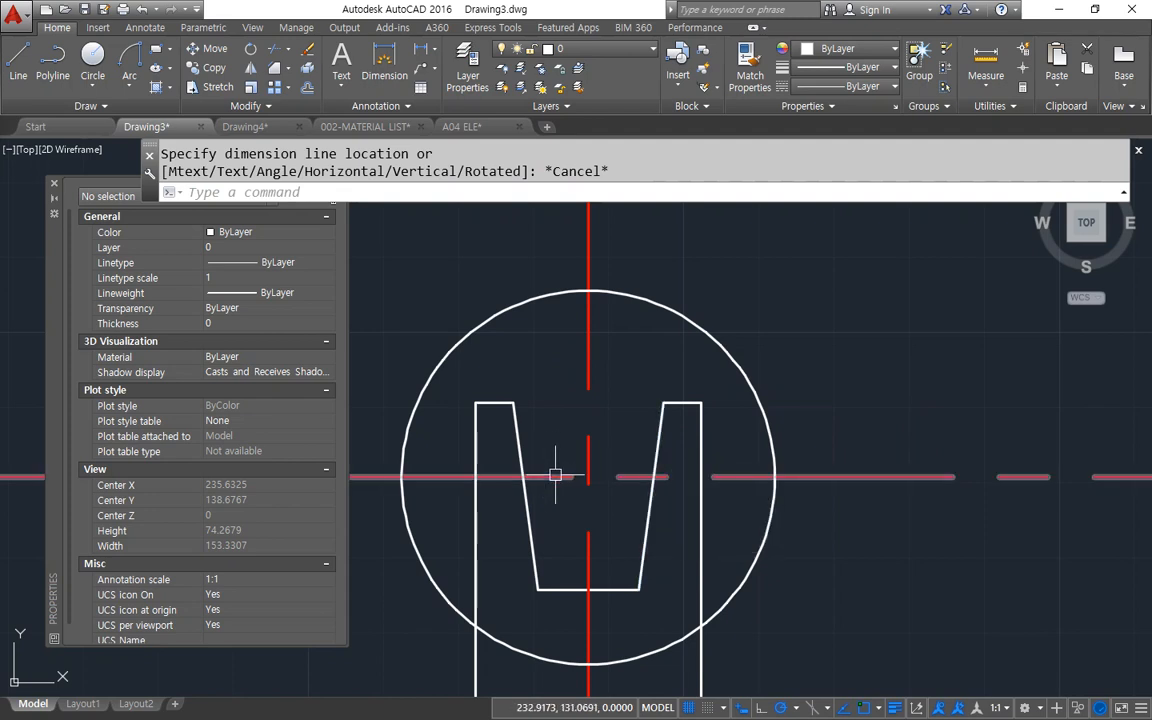
# Check the width of the notch's bottom edge with a linear dimension preview, without placing it.
pyautogui.press('Return')
pyautogui.click(538, 589)
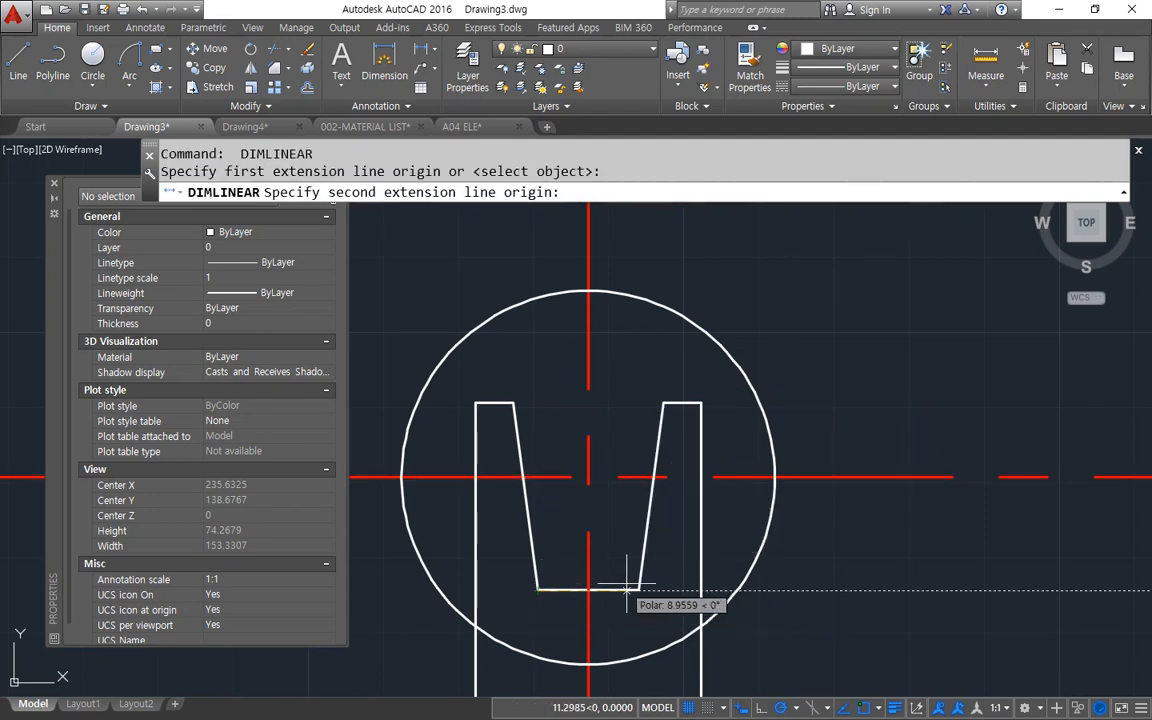
pyautogui.click(638, 589)
pyautogui.press('Escape')
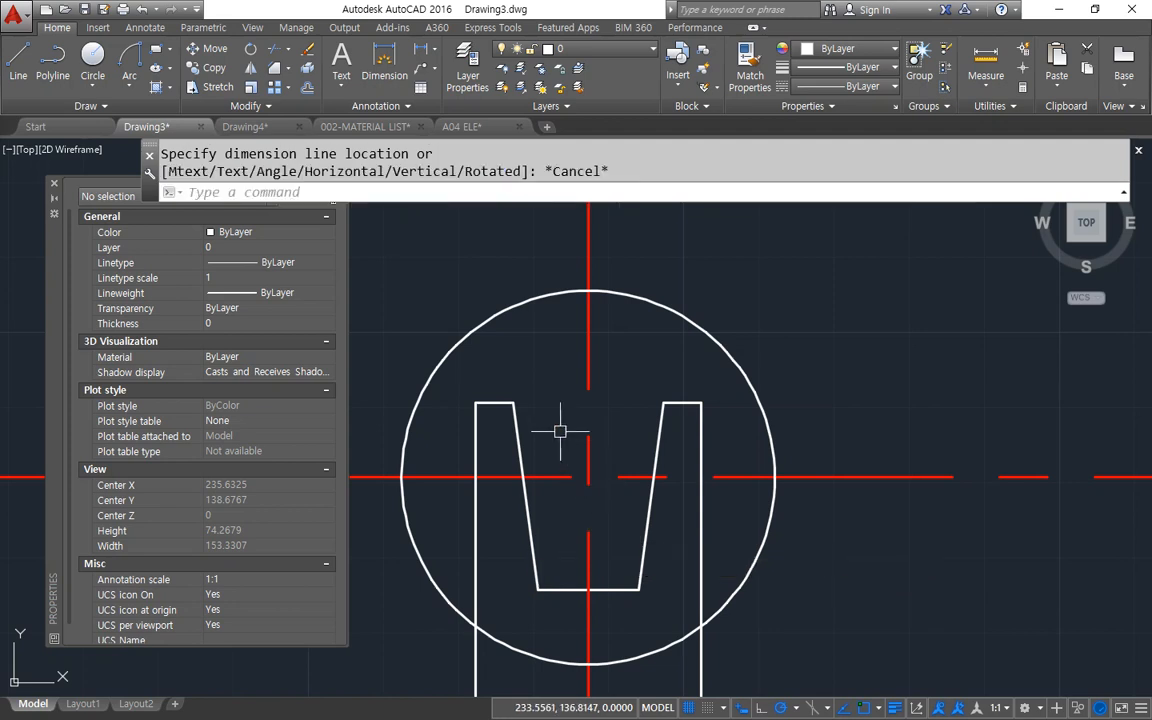
# Add a trial linear dimension across the notch's top opening and erase it after checking.
pyautogui.press('Return')
pyautogui.click(513, 403)
pyautogui.click(662, 403)
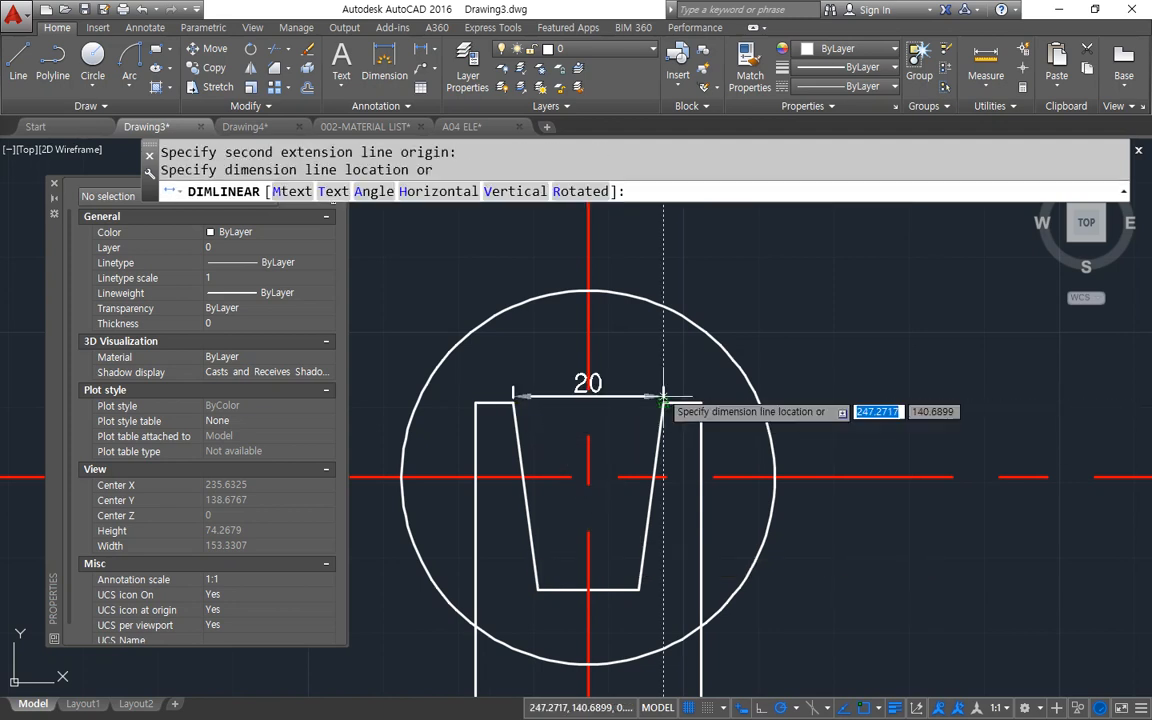
pyautogui.click(651, 349)
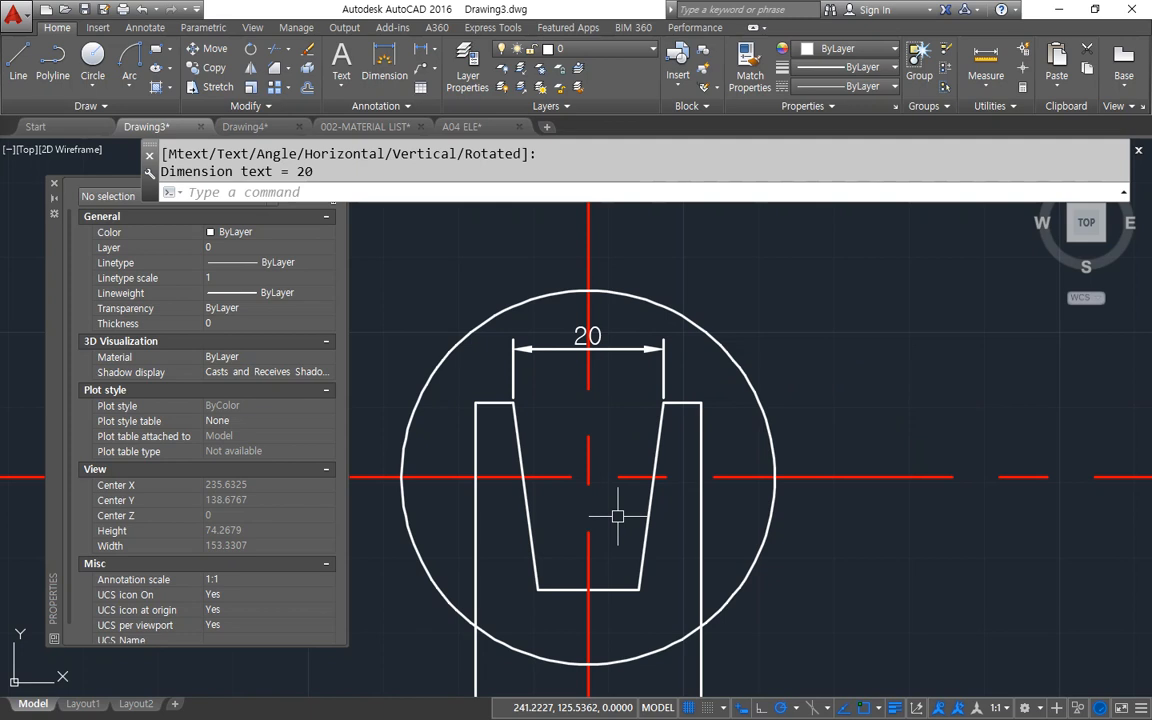
pyautogui.press('Escape')
pyautogui.click(663, 363)
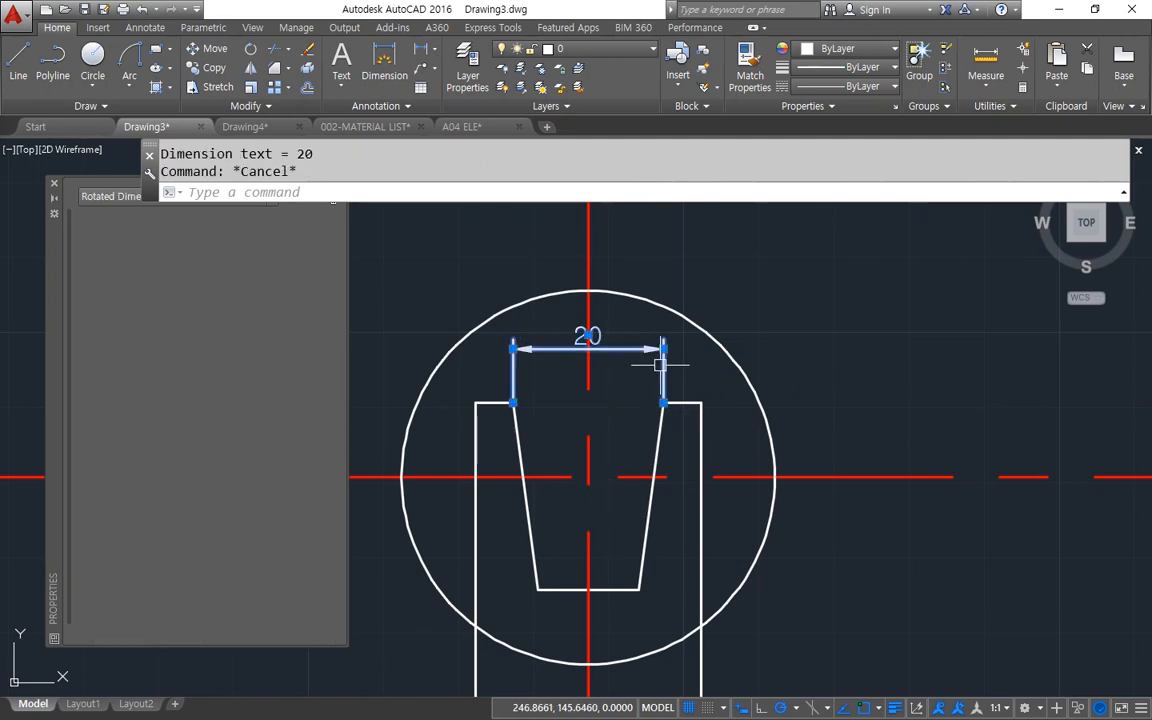
pyautogui.write('e')
pyautogui.press('Return')
# Erase the two slanted sides of the original notch.
pyautogui.click(640, 535)
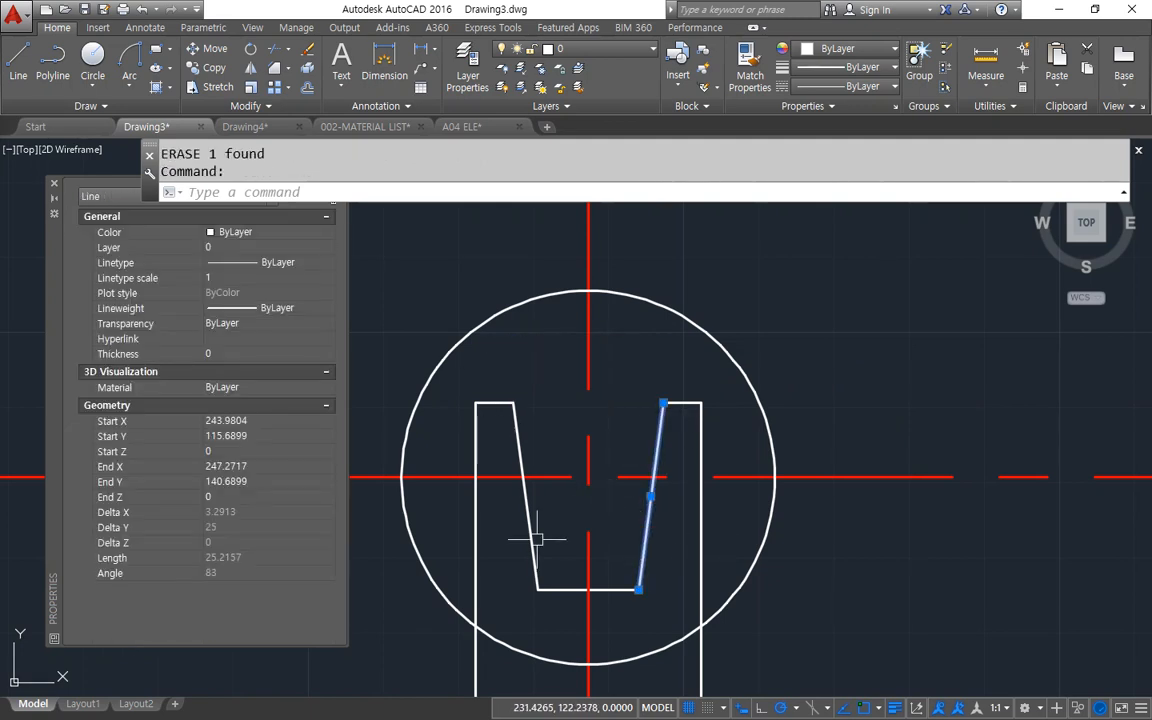
pyautogui.write('e')
pyautogui.press('Return')
# Offset the vertical centre line by 10 to both its left and right sides.
pyautogui.write('o')
pyautogui.press('Return')
pyautogui.write('10')
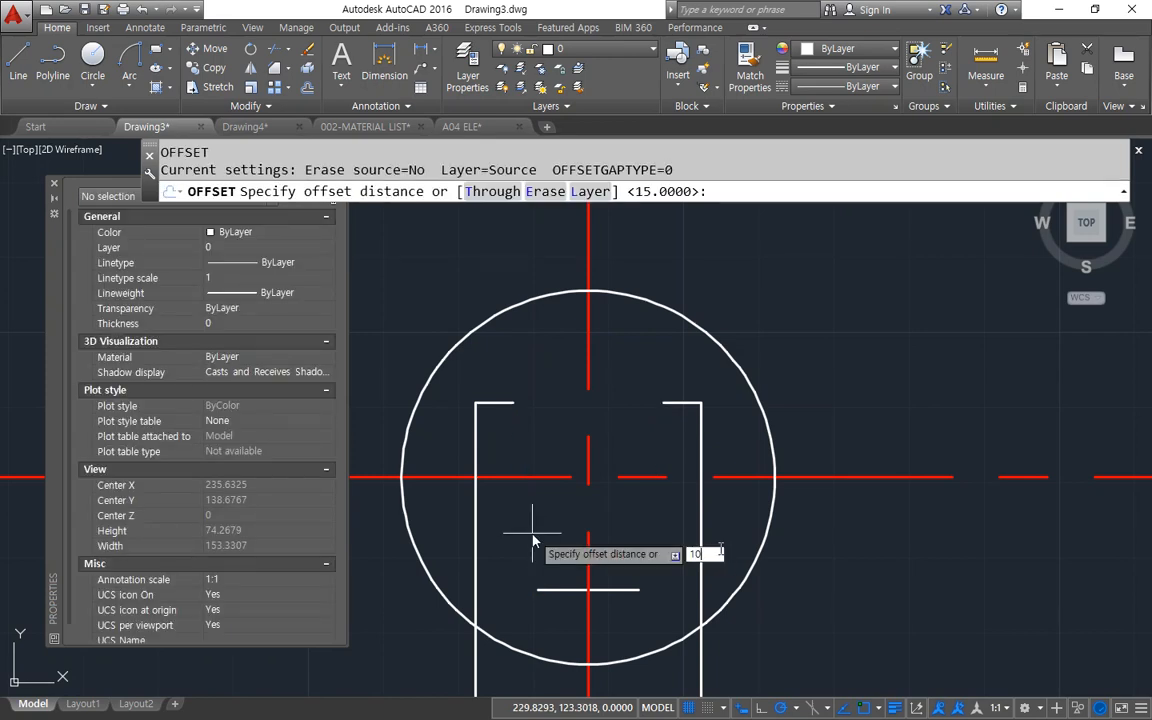
pyautogui.press('Return')
pyautogui.click(588, 553)
pyautogui.click(617, 558)
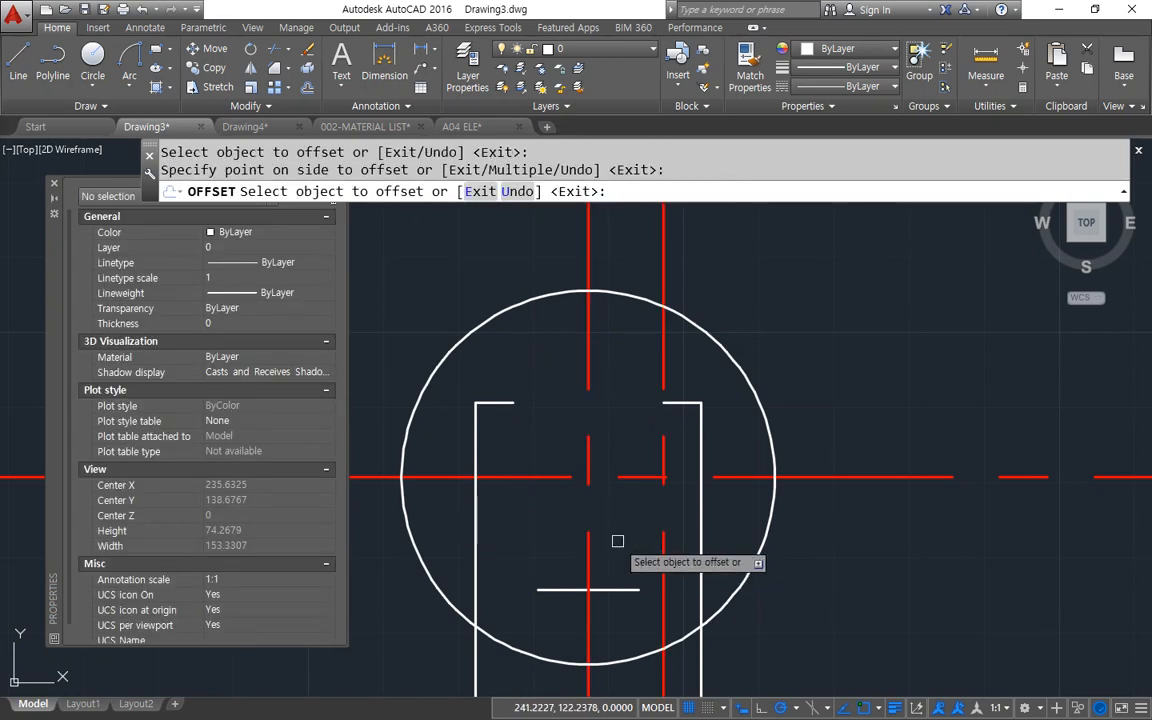
pyautogui.click(588, 545)
pyautogui.click(560, 545)
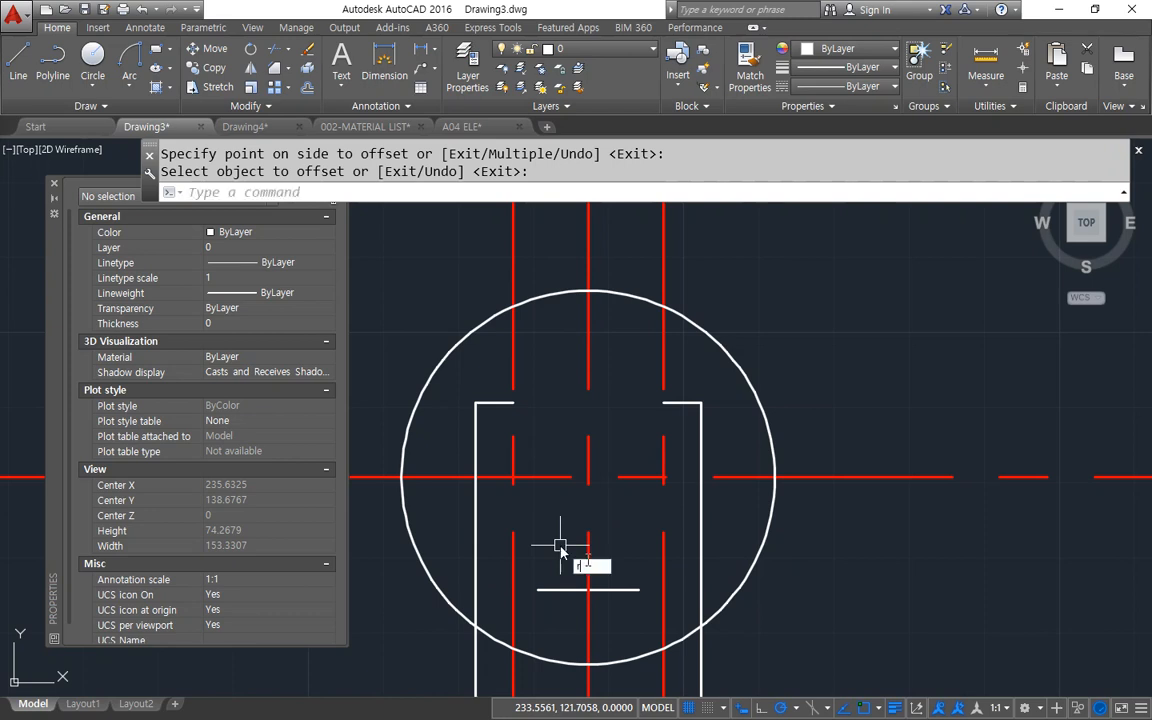
pyautogui.write('o')
pyautogui.press('Return')
pyautogui.click(663, 465)
pyautogui.press('Return')
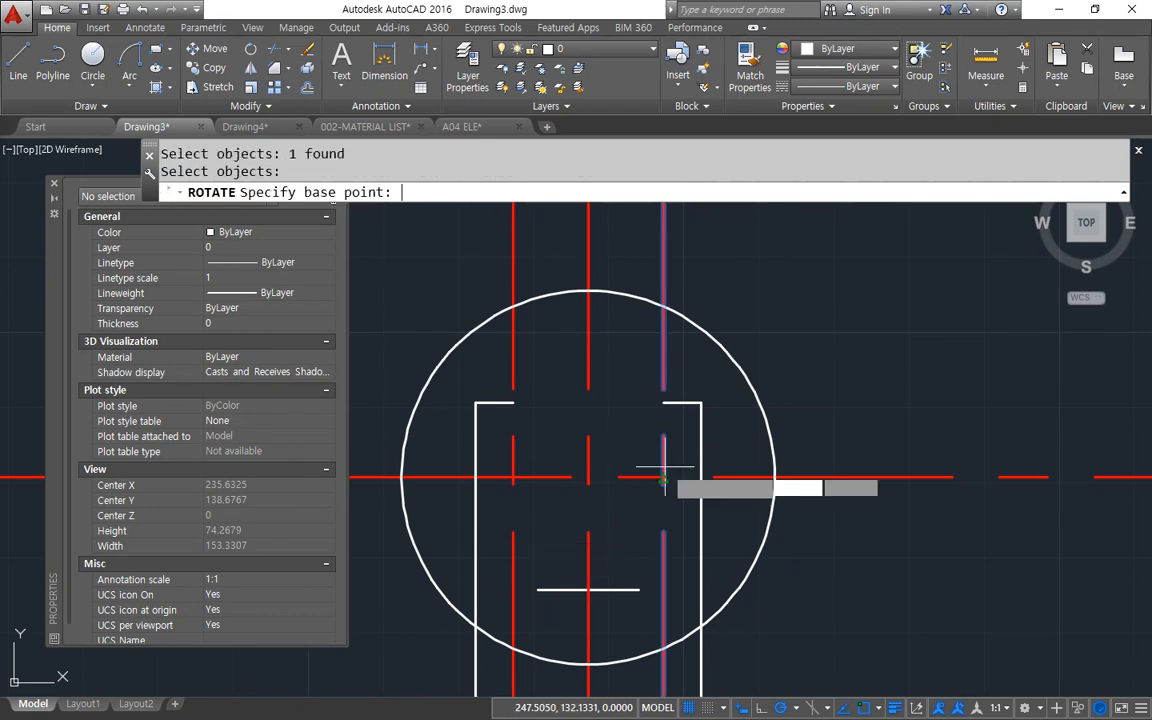
pyautogui.press('Escape')
# Erase the two vertical lines offset from the centre line.
pyautogui.click(663, 357)
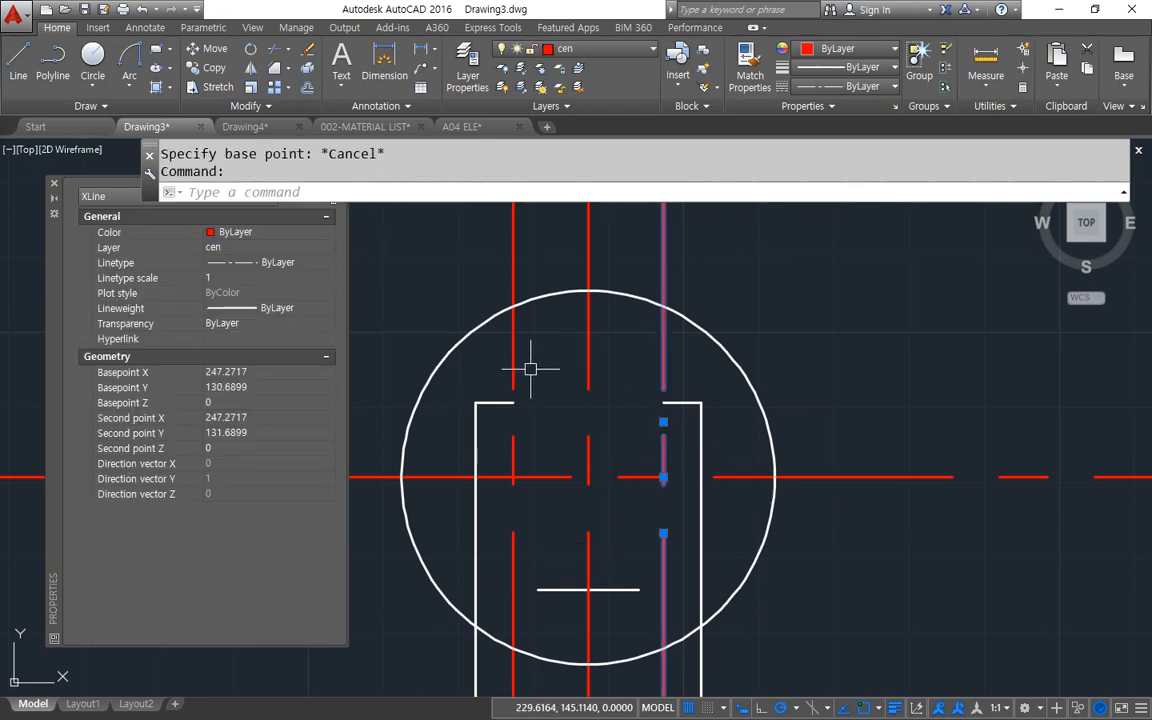
pyautogui.click(513, 355)
pyautogui.write('e')
pyautogui.press('Return')
# Offset the vertical centre line by 7 to both its left and right sides.
pyautogui.write('o')
pyautogui.press('Return')
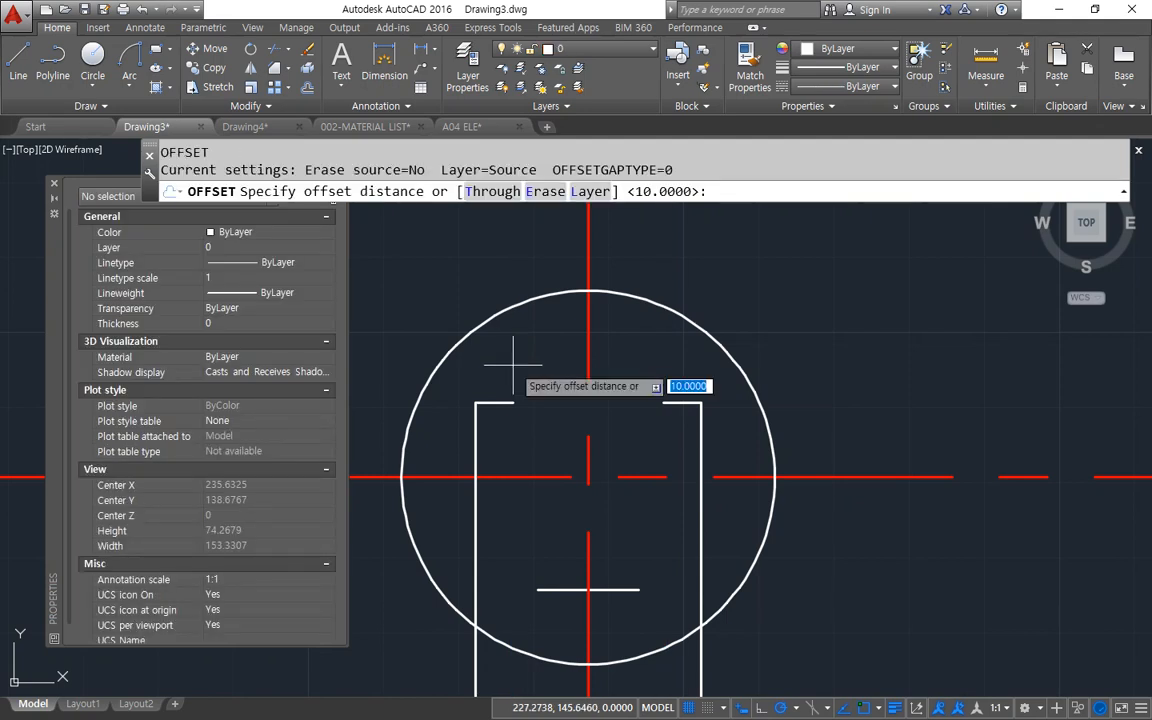
pyautogui.write('7')
pyautogui.press('Return')
pyautogui.click(585, 546)
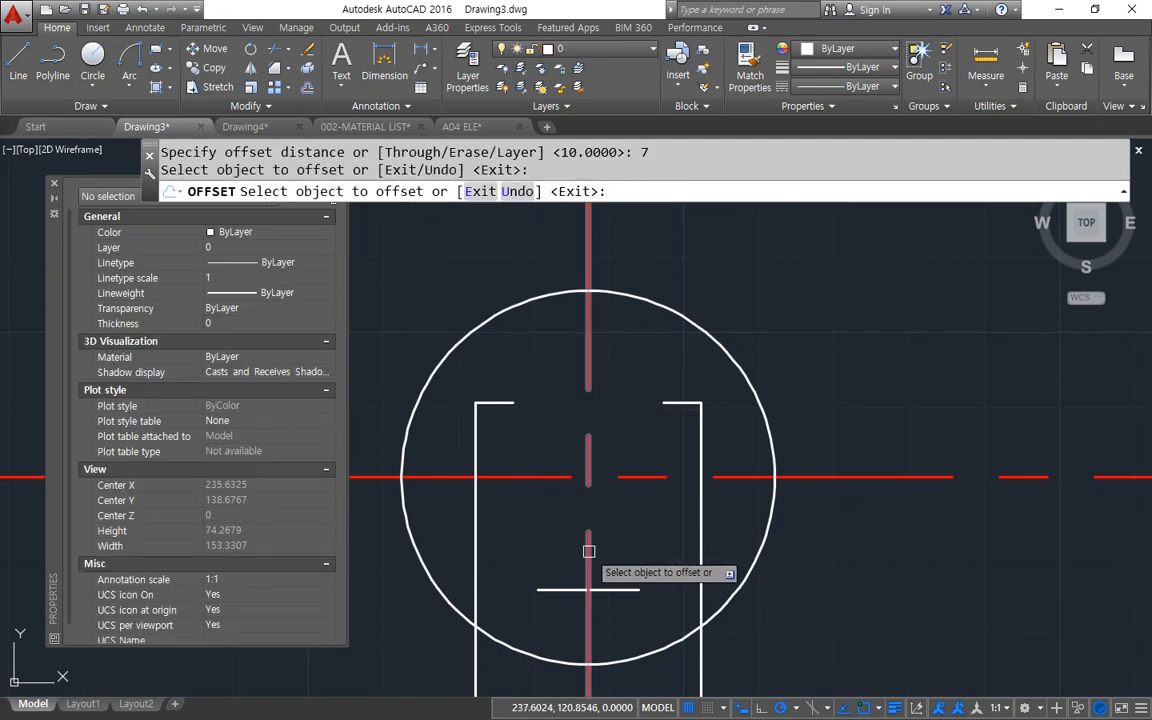
pyautogui.click(589, 548)
pyautogui.click(614, 526)
pyautogui.click(589, 531)
pyautogui.click(535, 532)
pyautogui.press('Return')
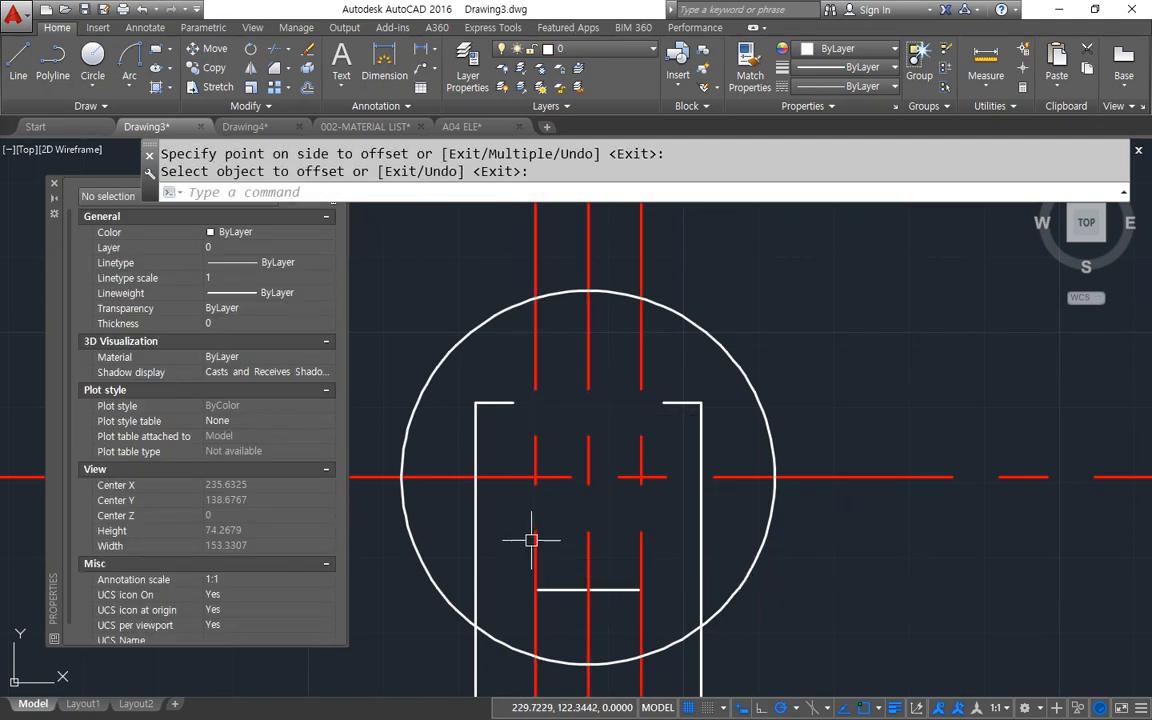
# Rotate the right offset line by -7.5 degrees about its intersection with the horizontal centre line.
pyautogui.write('ro')
pyautogui.press('Return')
pyautogui.click(641, 548)
pyautogui.press('Return')
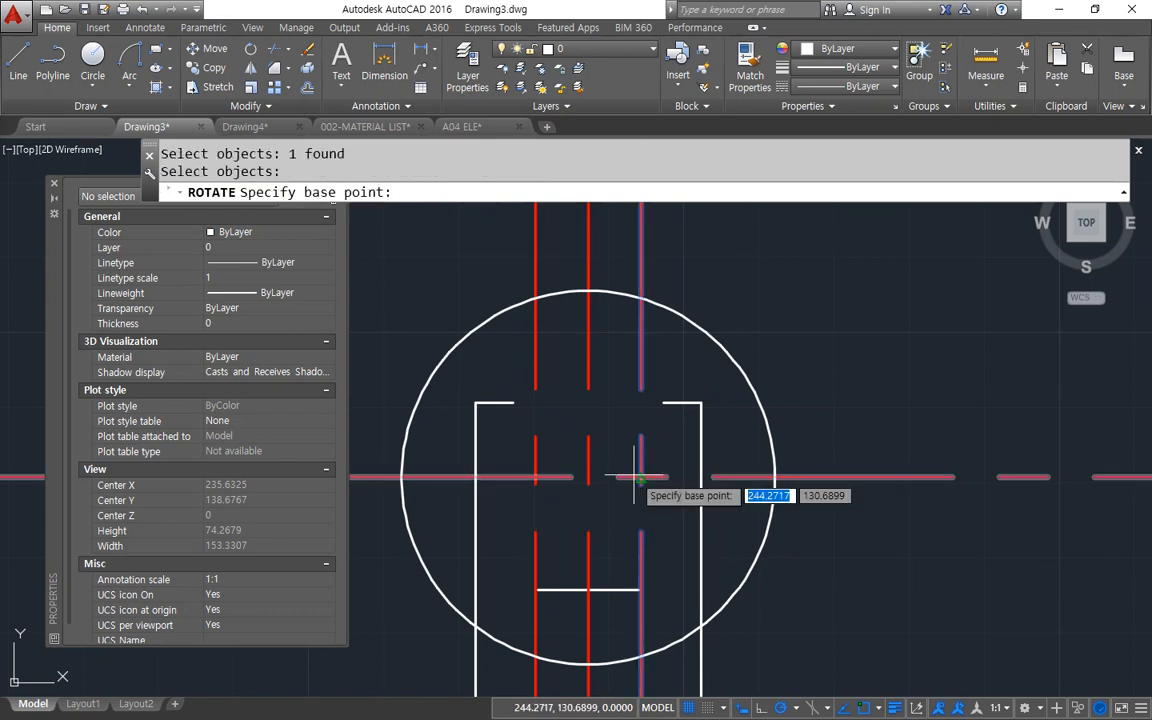
pyautogui.click(641, 477)
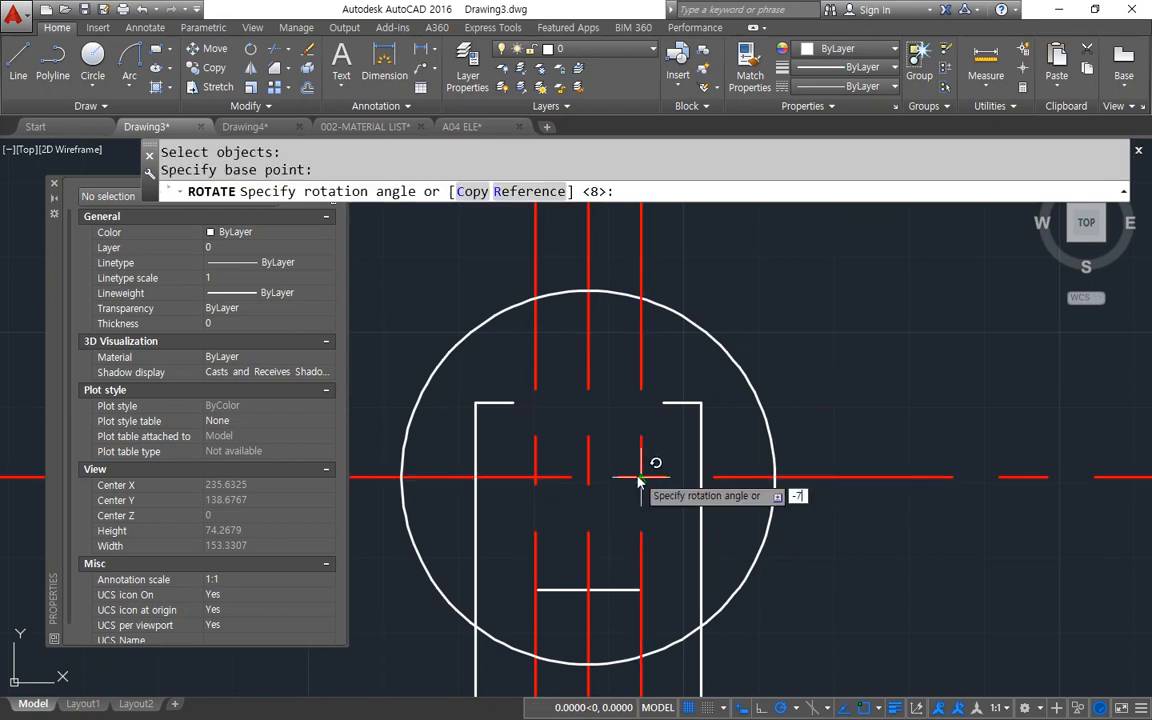
pyautogui.write('-7.5')
pyautogui.press('Return')
pyautogui.press('Return')
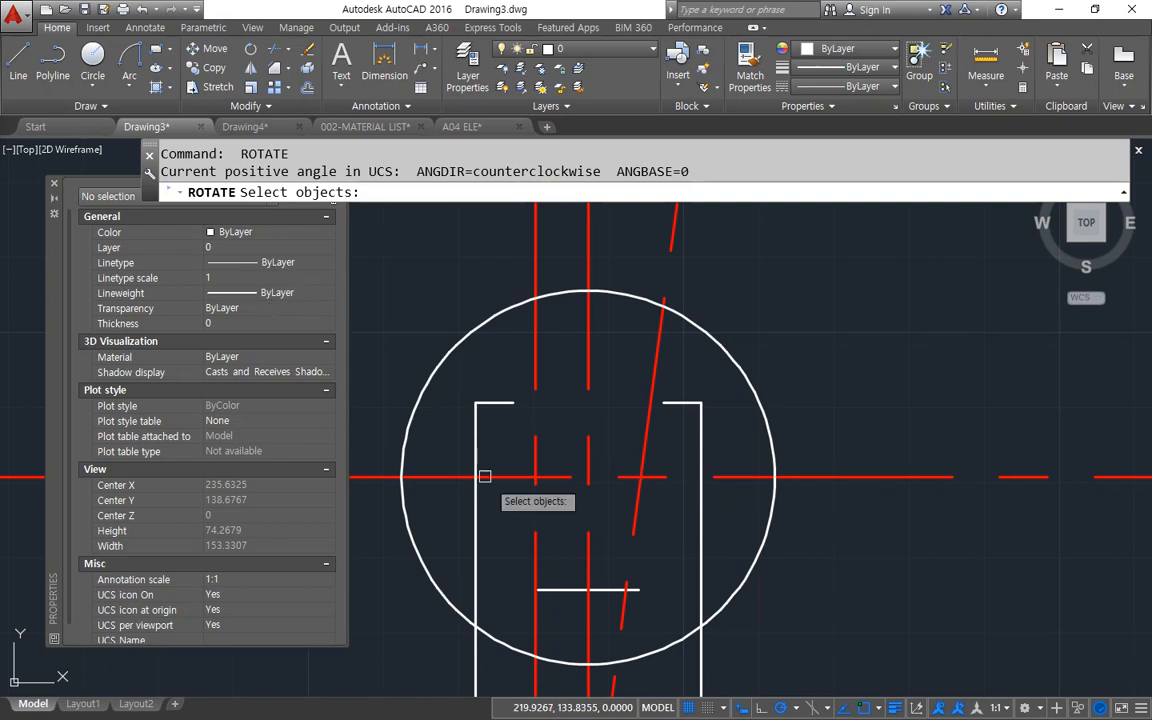
pyautogui.click(535, 568)
pyautogui.press('Return')
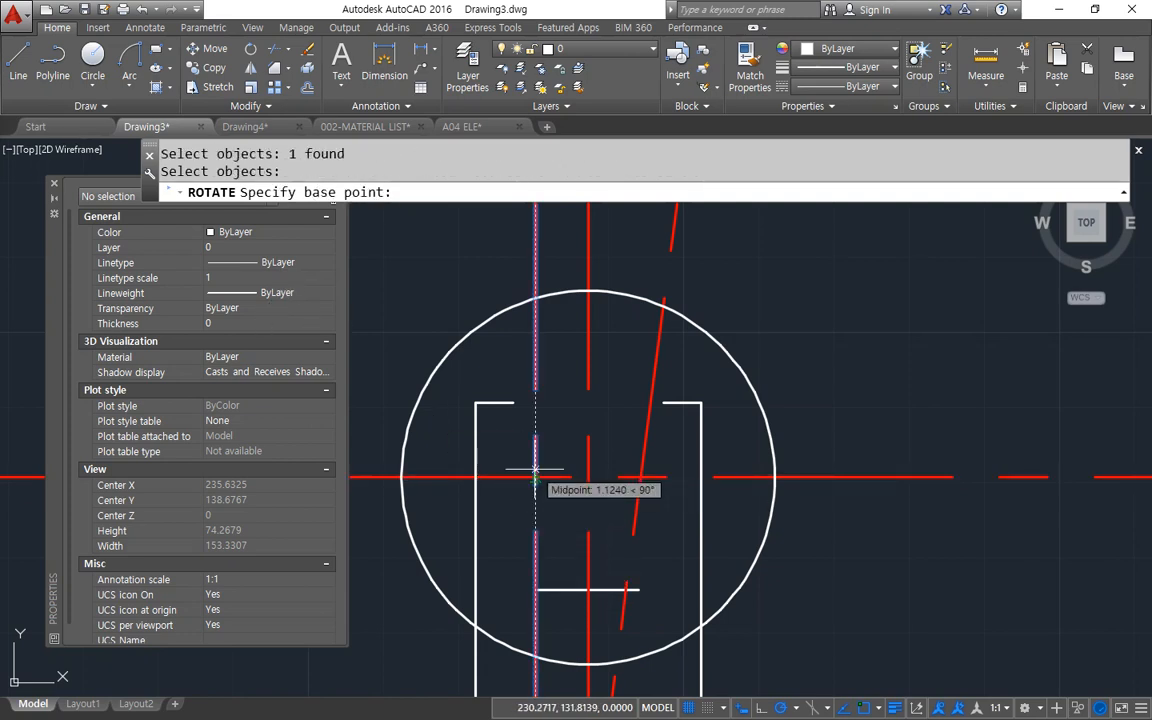
pyautogui.click(535, 480)
pyautogui.scroll(6, 537, 472)
pyautogui.press('Escape')
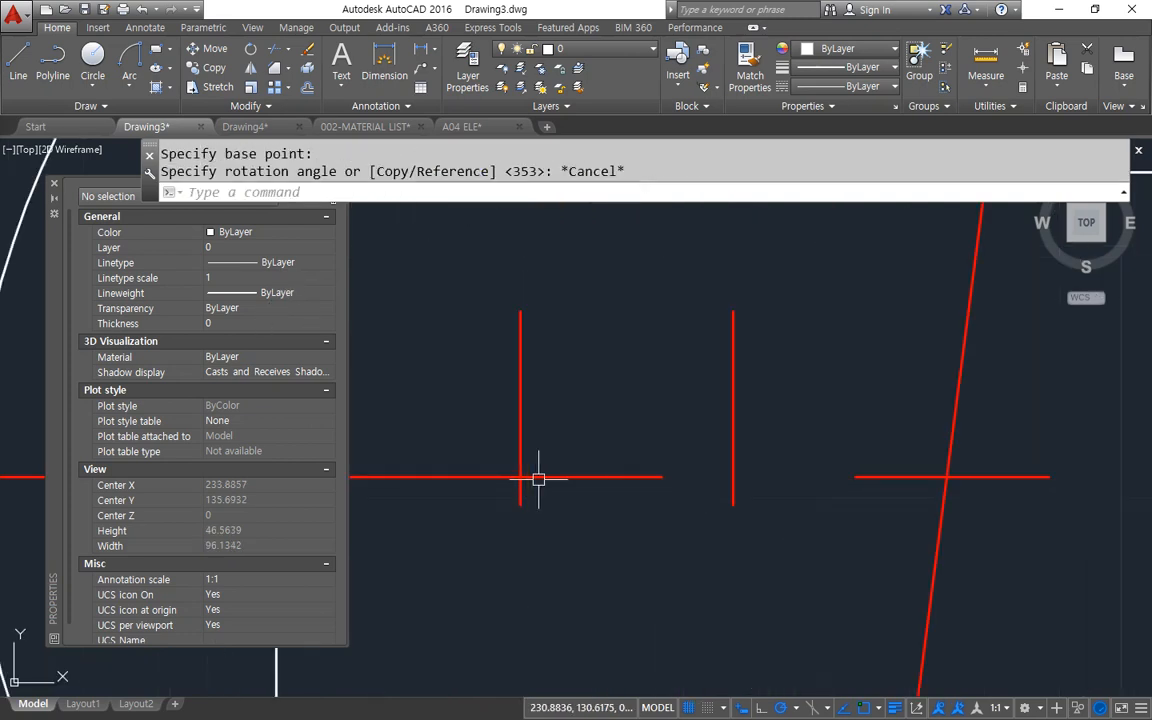
# Rotate the left offset line by 7.5 degrees about its intersection with the horizontal centre line.
pyautogui.press('Return')
pyautogui.click(518, 441)
pyautogui.press('Return')
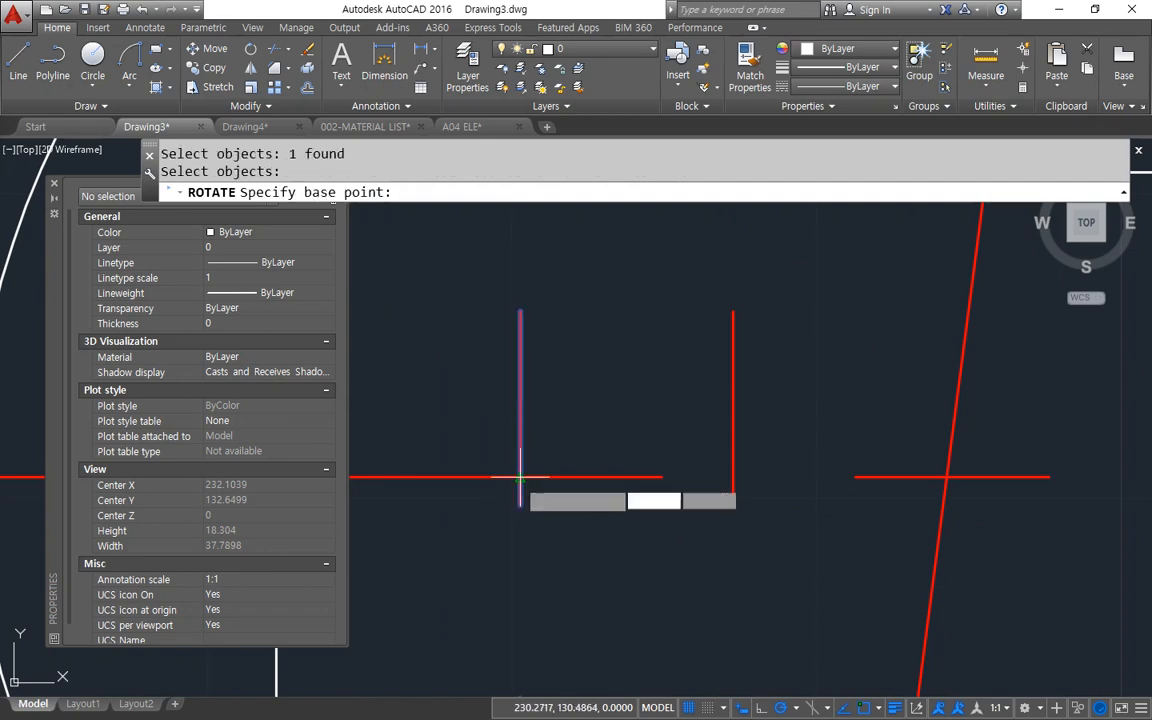
pyautogui.click(519, 478)
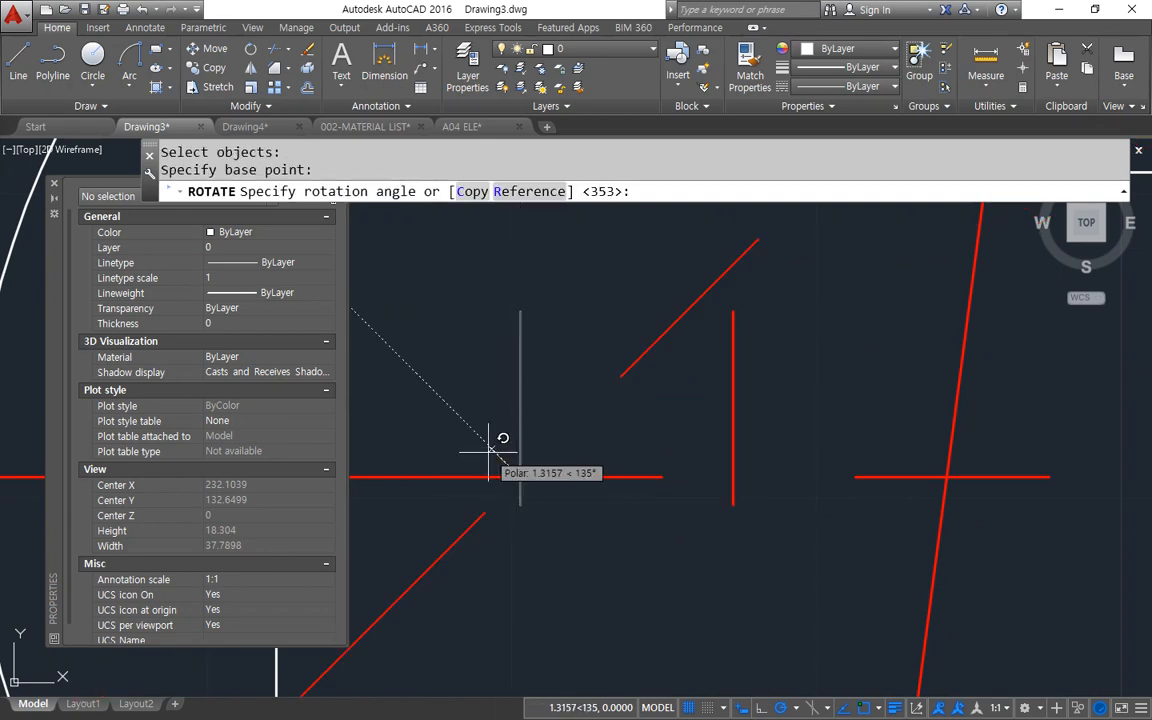
pyautogui.press('Return')
# Fillet the two slanted lines with the profile's left and right top edges at radius 0 to form sharp corners.
pyautogui.scroll(-2, 685, 490)
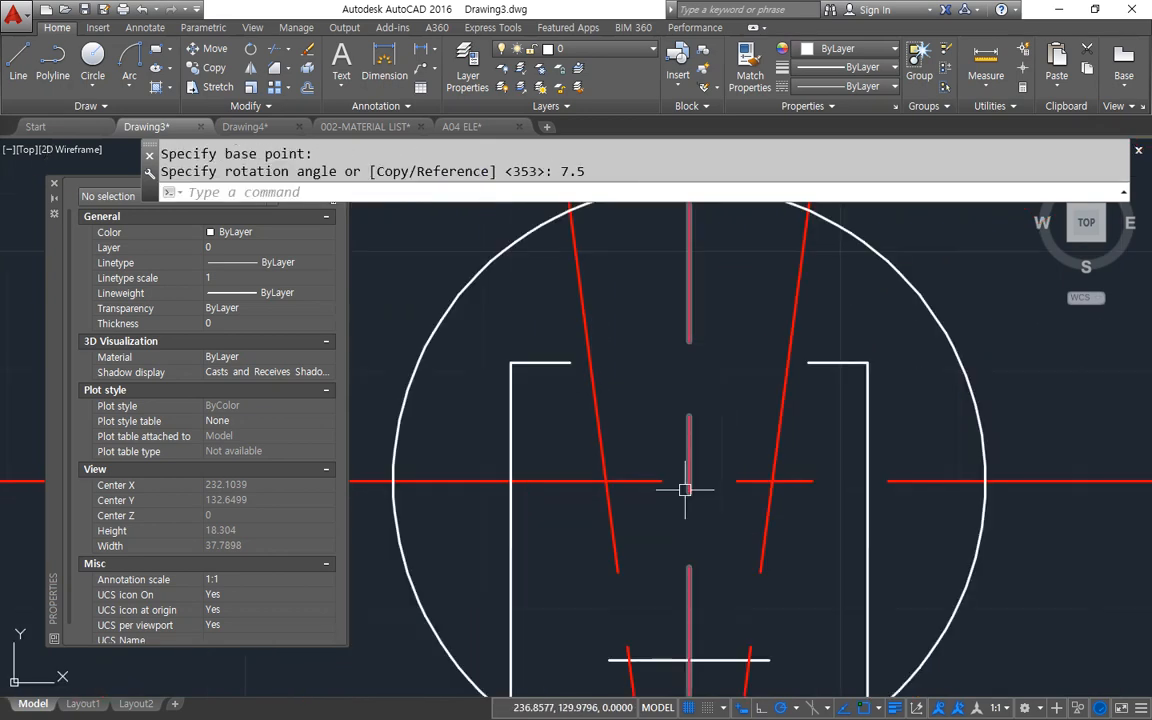
pyautogui.write('f')
pyautogui.press('Return')
pyautogui.click(552, 364)
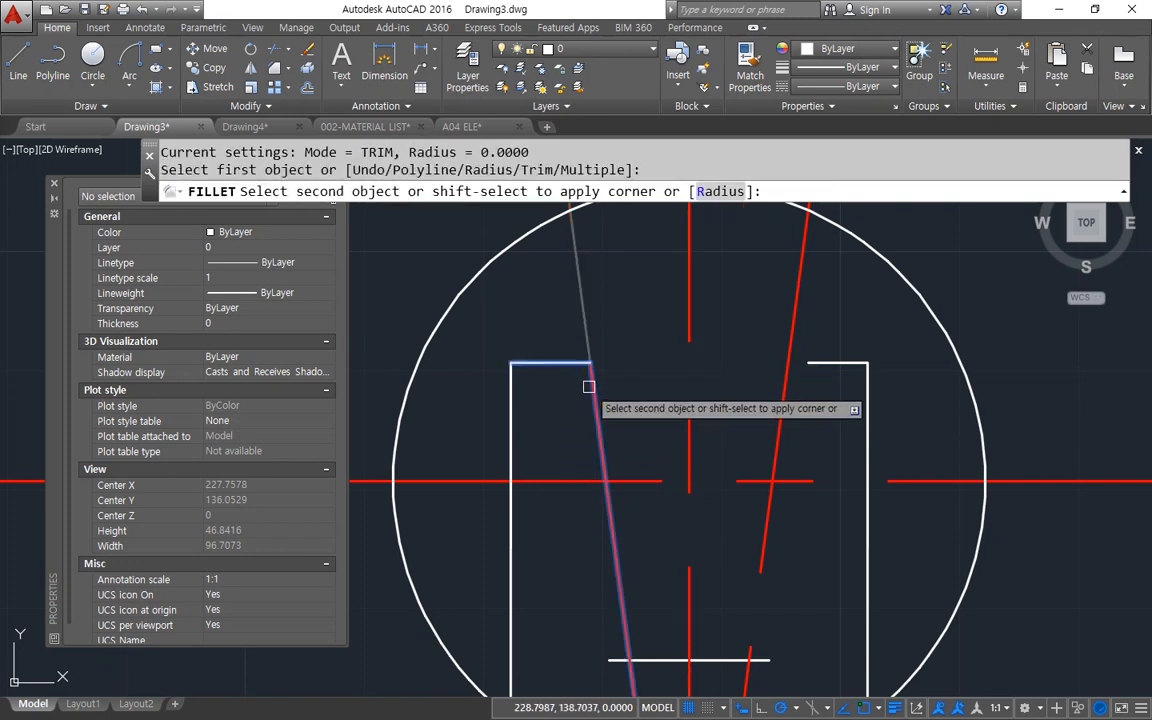
pyautogui.click(592, 386)
pyautogui.press('Return')
pyautogui.press('Escape')
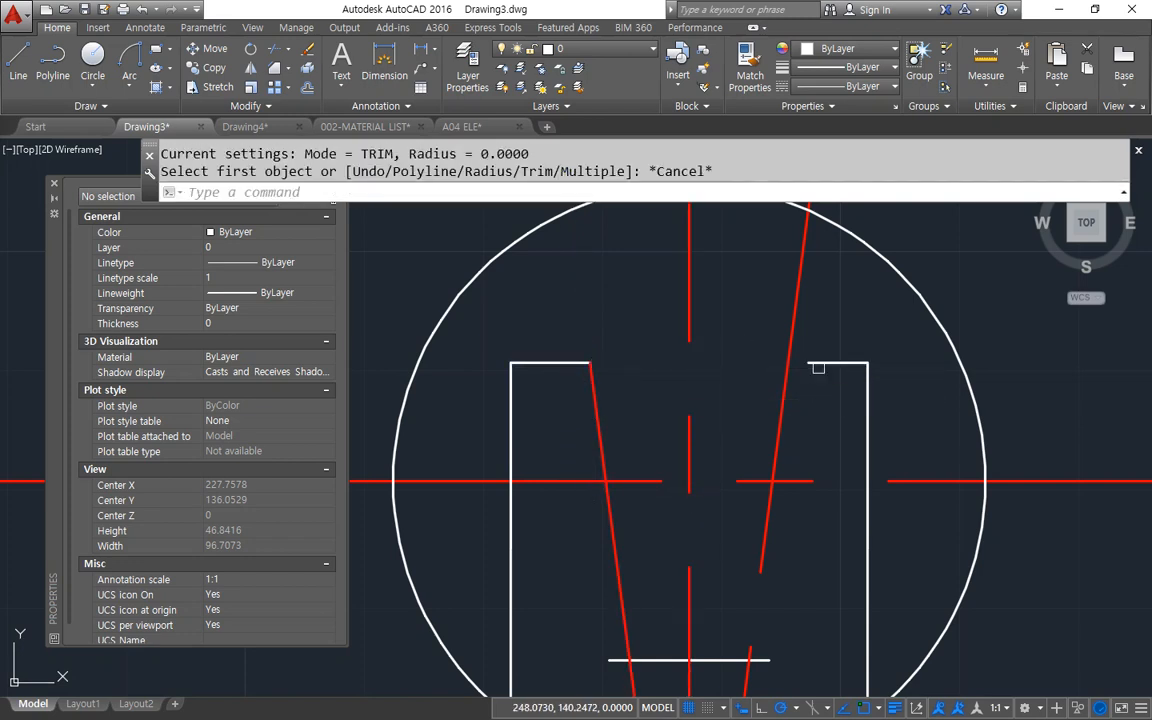
pyautogui.press('Return')
pyautogui.click(823, 366)
pyautogui.click(779, 420)
# Fillet the notch's bottom edge with both slanted sides at radius 0 to close the lower corners.
pyautogui.press('Return')
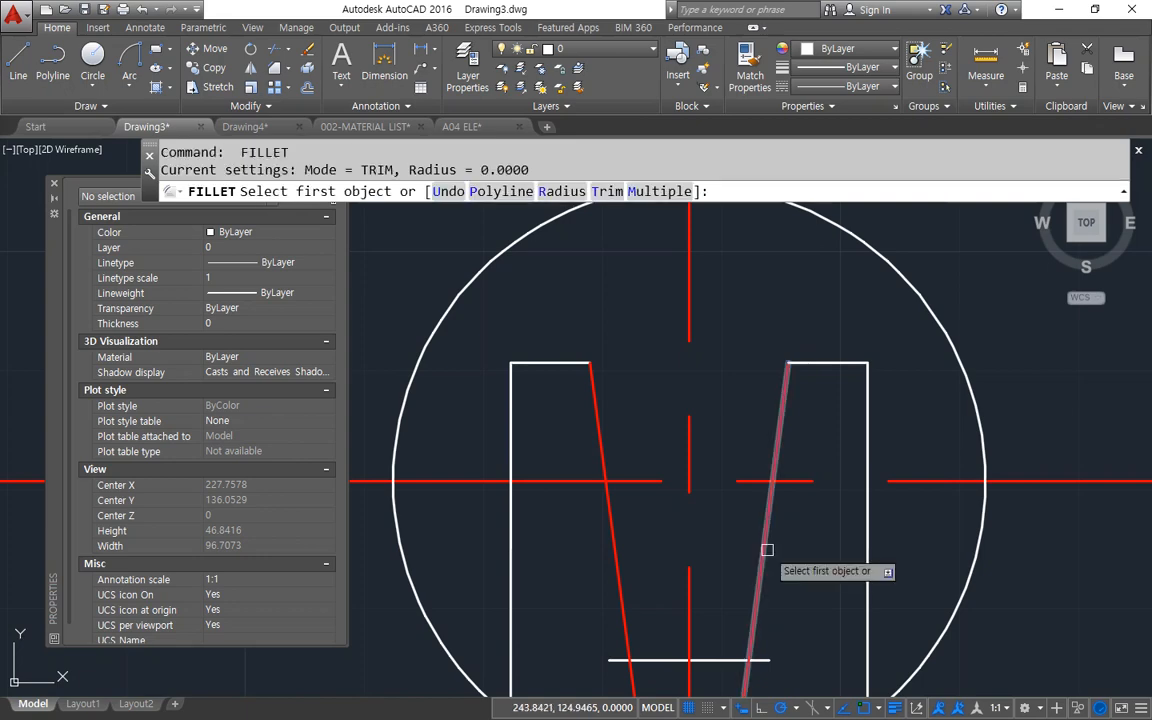
pyautogui.click(767, 549)
pyautogui.click(702, 661)
pyautogui.press('Return')
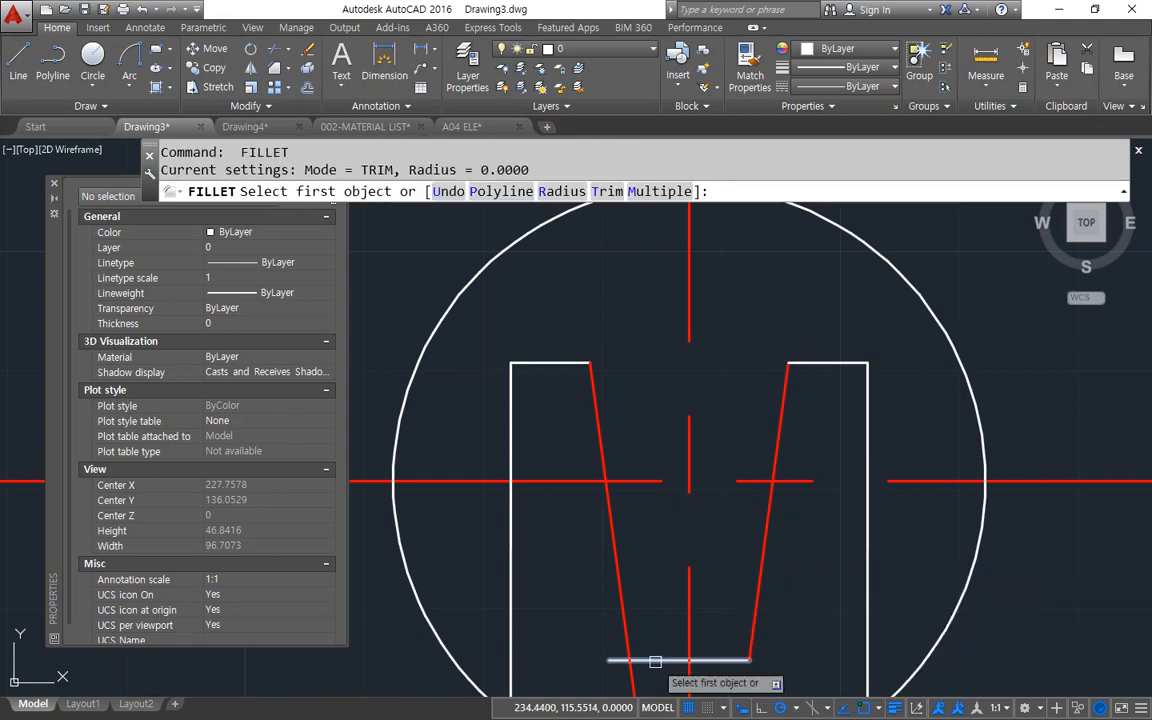
pyautogui.click(655, 661)
pyautogui.click(629, 624)
# Match the properties of the white top edge onto both red slanted sides of the notch.
pyautogui.write('ma')
pyautogui.press('Return')
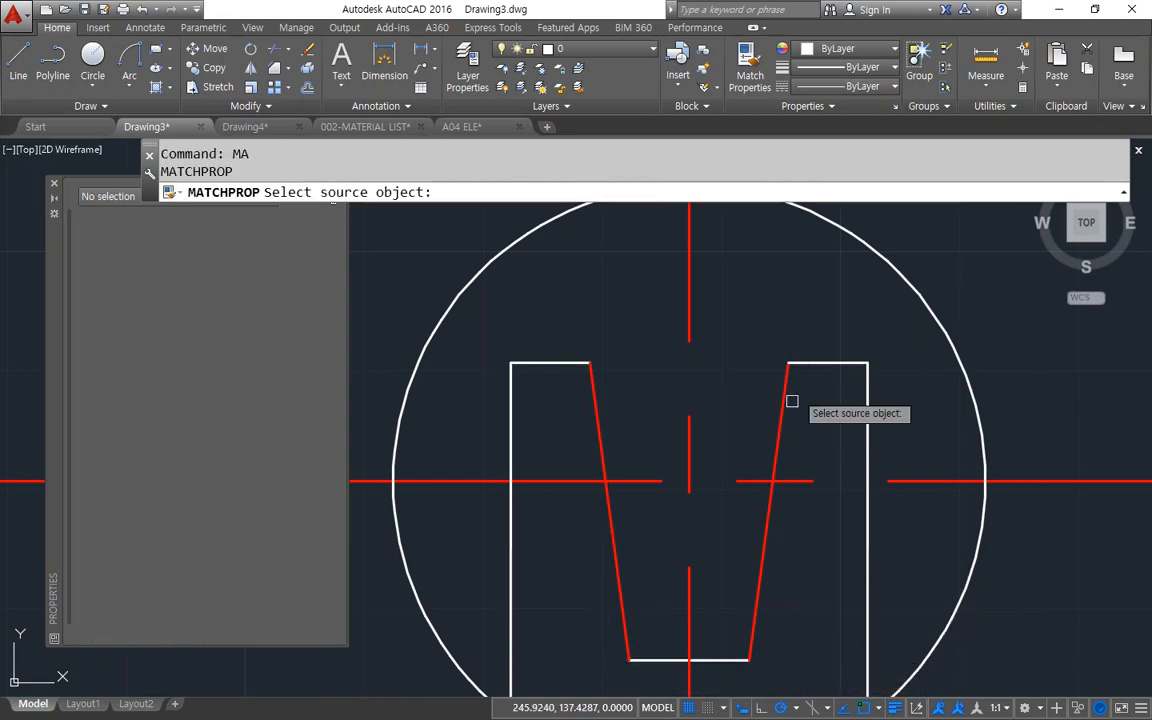
pyautogui.click(814, 350)
pyautogui.click(825, 363)
pyautogui.click(787, 560)
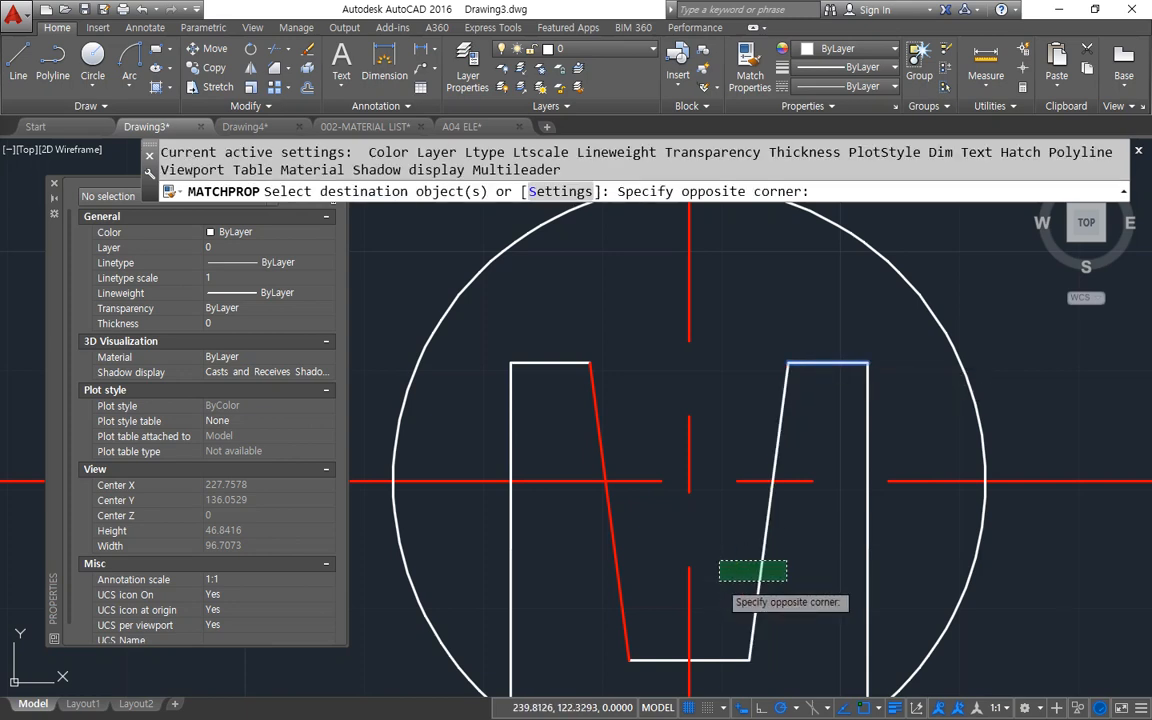
pyautogui.click(713, 582)
pyautogui.click(657, 551)
pyautogui.click(571, 591)
pyautogui.press('Return')
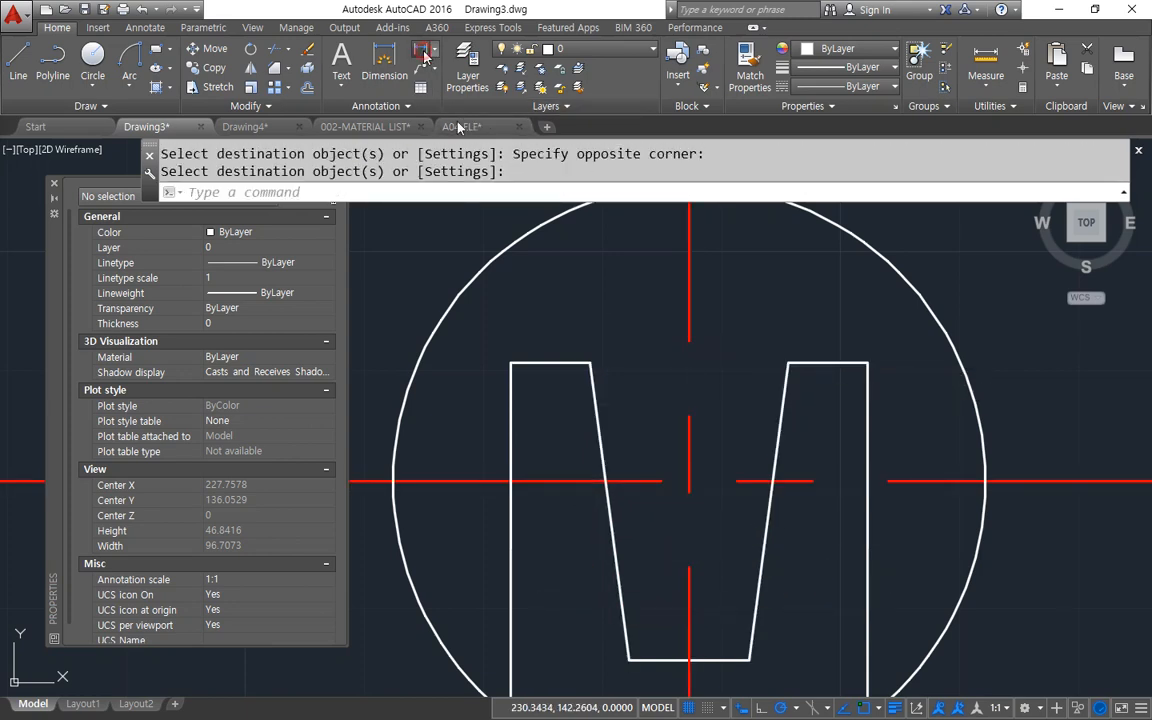
# Add a horizontal linear dimension across the notch at the horizontal centre line, placed above the profile.
pyautogui.click(424, 55)
pyautogui.click(655, 482)
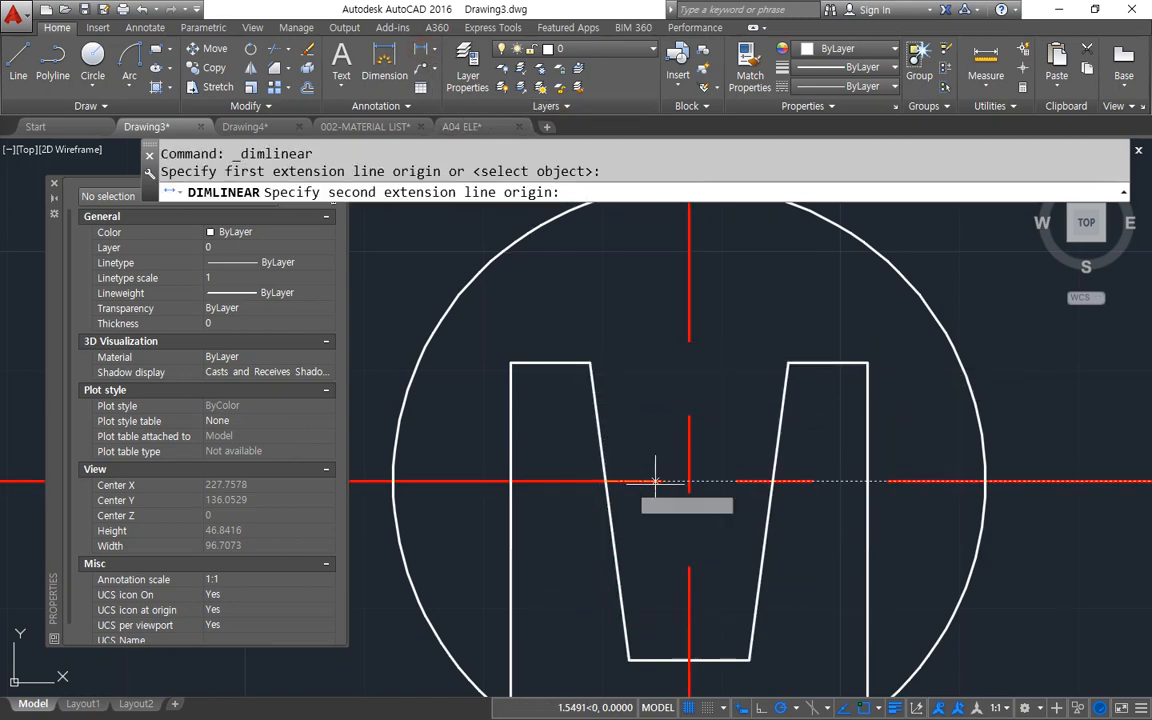
pyautogui.click(771, 482)
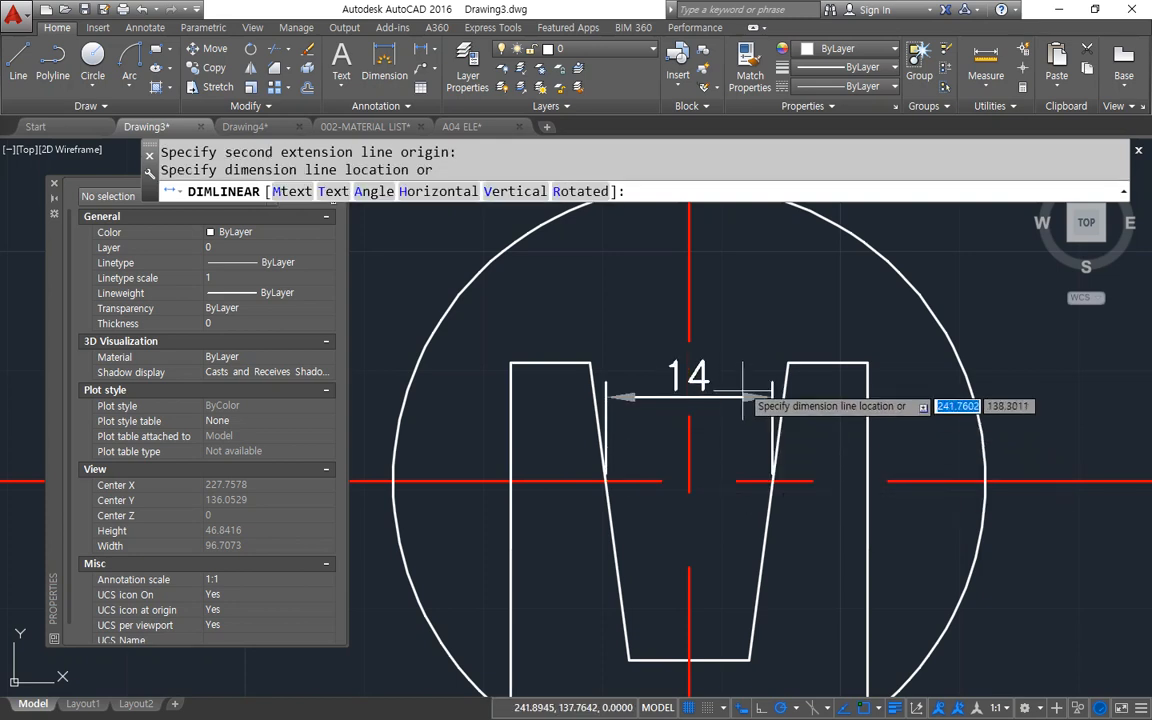
pyautogui.click(730, 298)
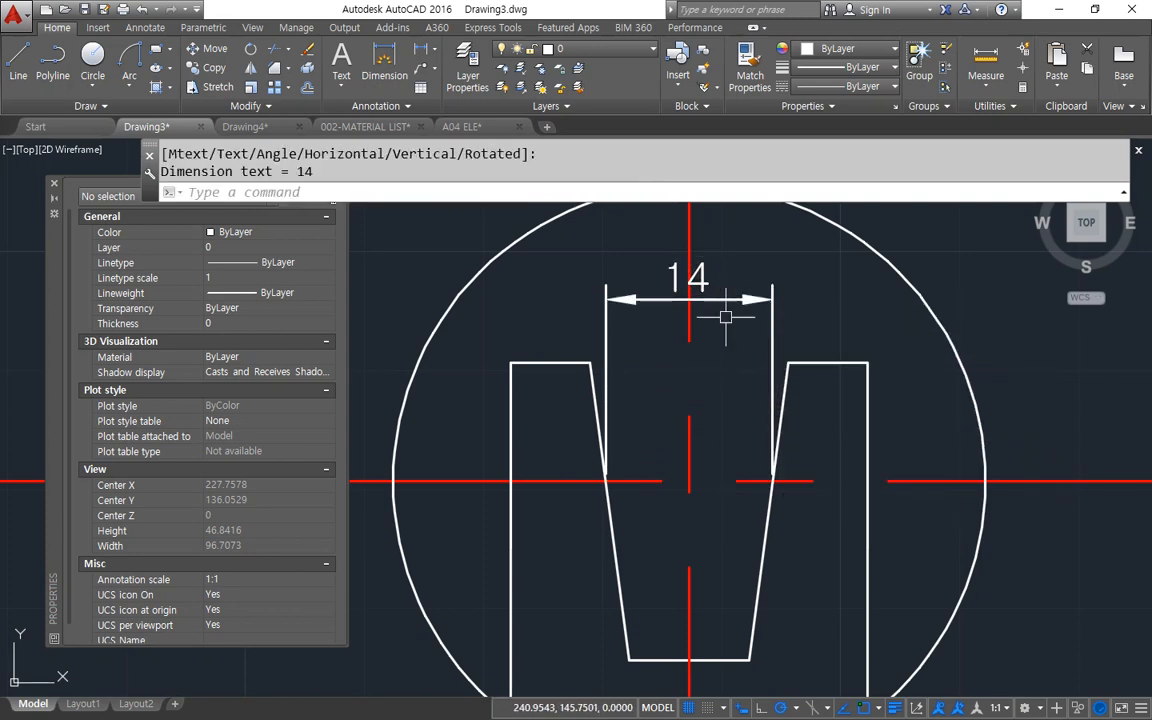
# Dimension the profile's overall width between its outer top corners, placed above the notch width dimension.
pyautogui.press('Return')
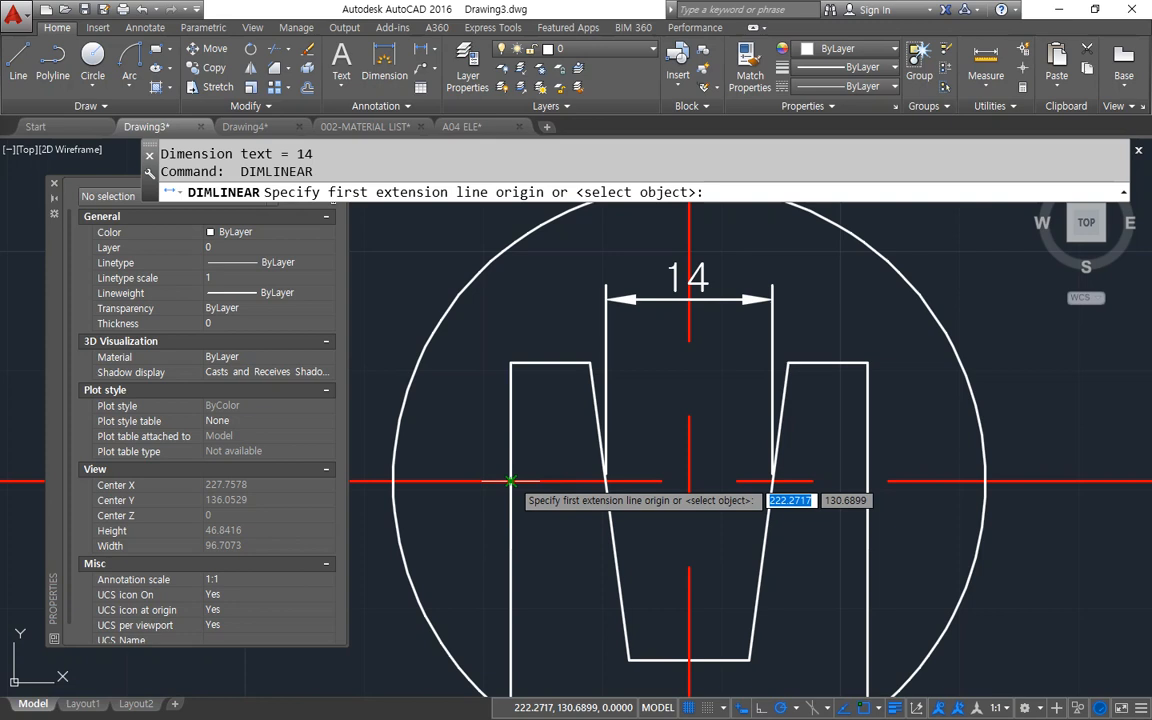
pyautogui.click(512, 362)
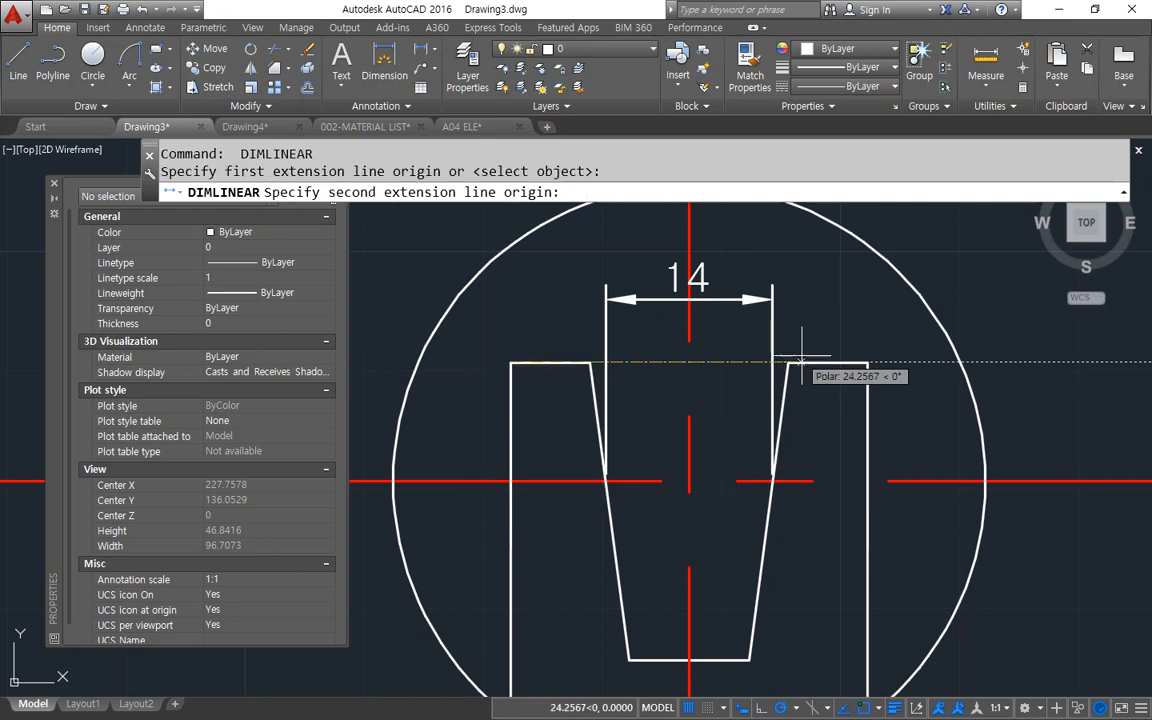
pyautogui.click(868, 363)
pyautogui.moveTo(848, 321); pyautogui.dragTo(848, 425, button='middle')
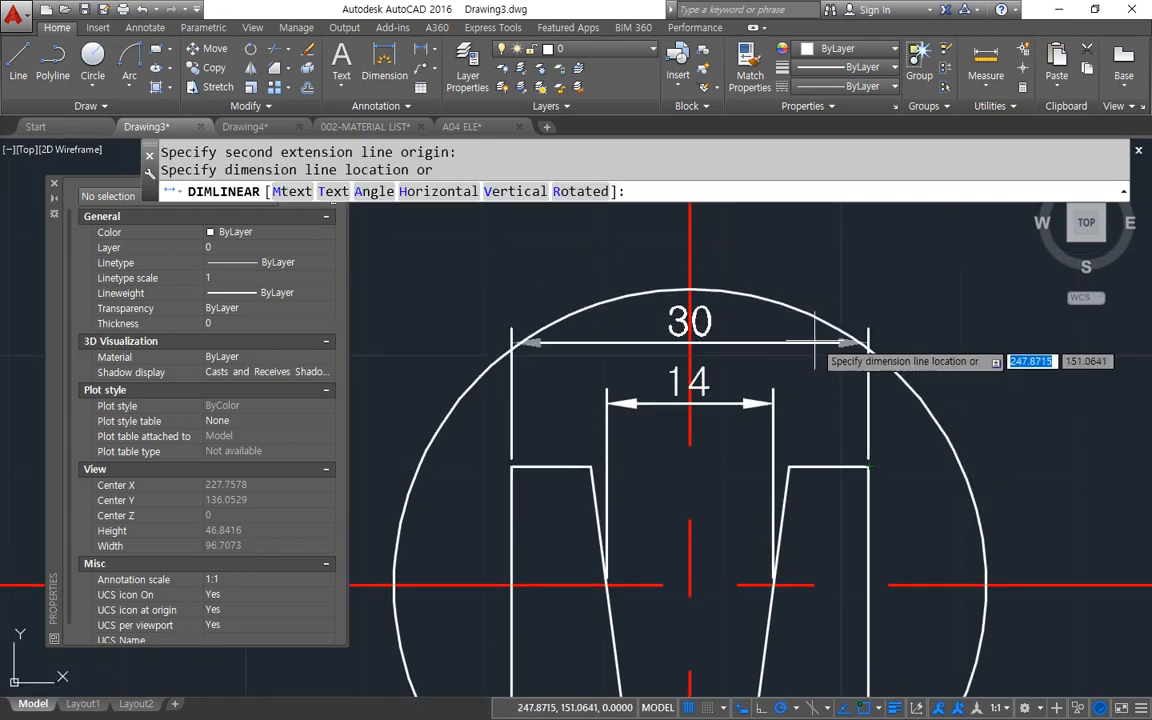
pyautogui.click(778, 343)
# Dimension the vertical distance from the right outer top corner perpendicular to the horizontal centre line, outside the circle.
pyautogui.moveTo(806, 481); pyautogui.dragTo(715, 386, button='middle')
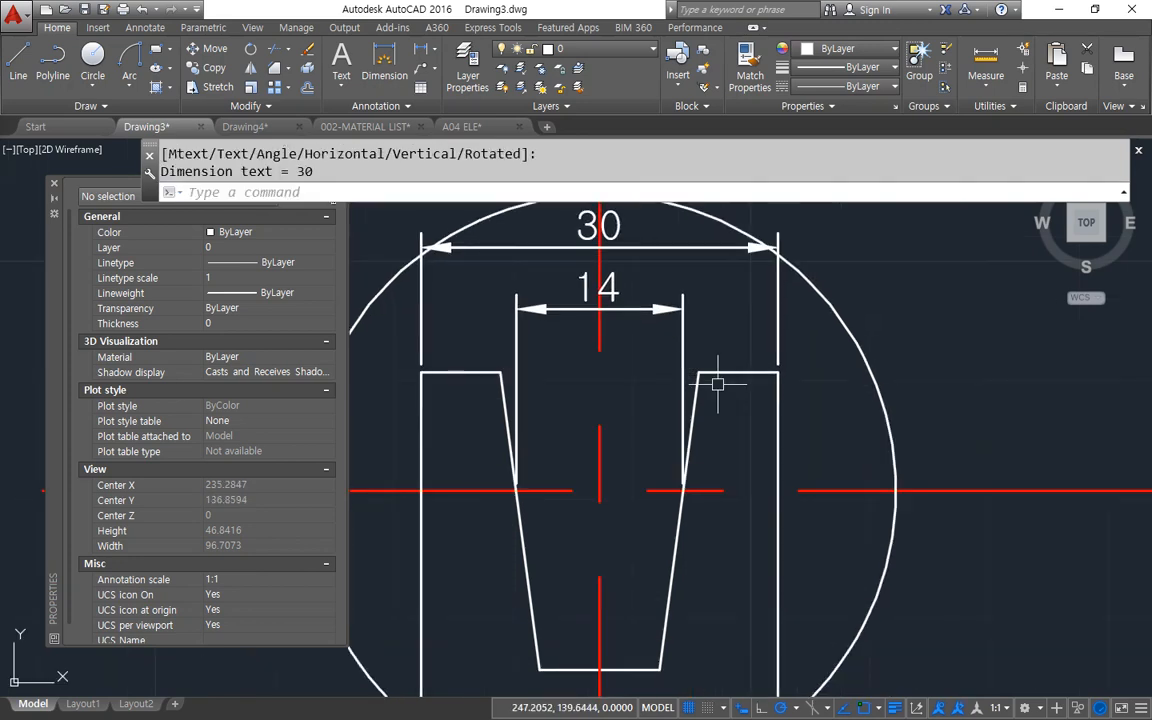
pyautogui.press('Return')
pyautogui.click(778, 372)
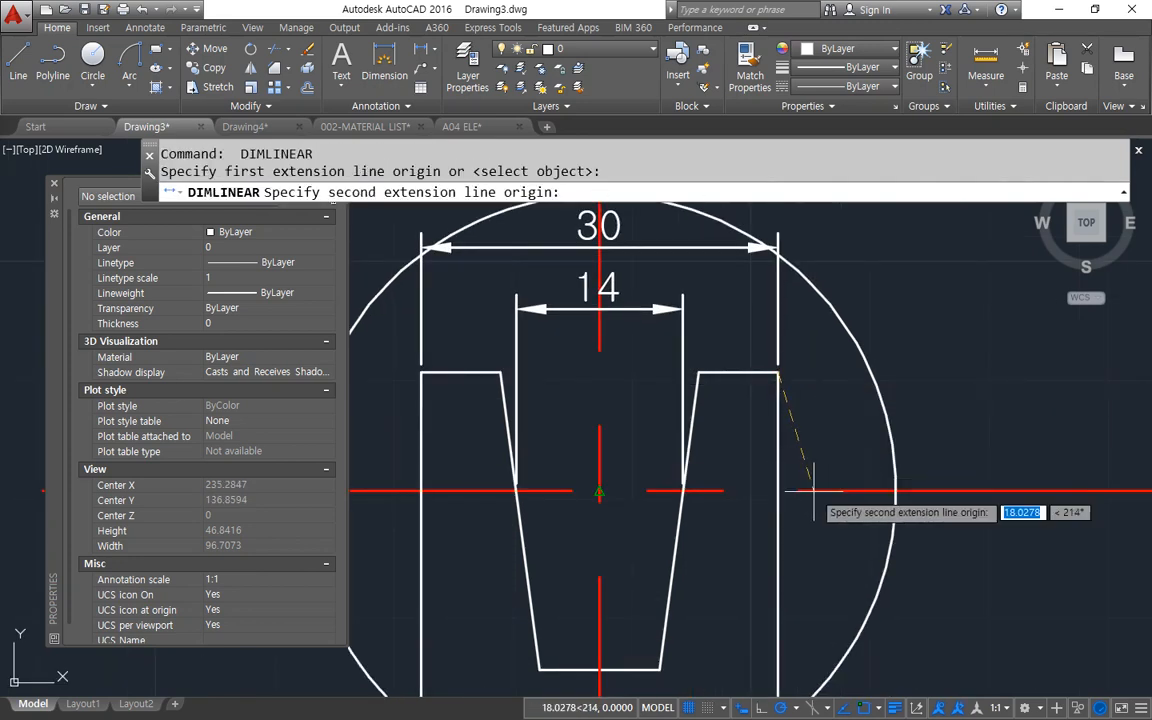
pyautogui.write('per')
pyautogui.press('Return')
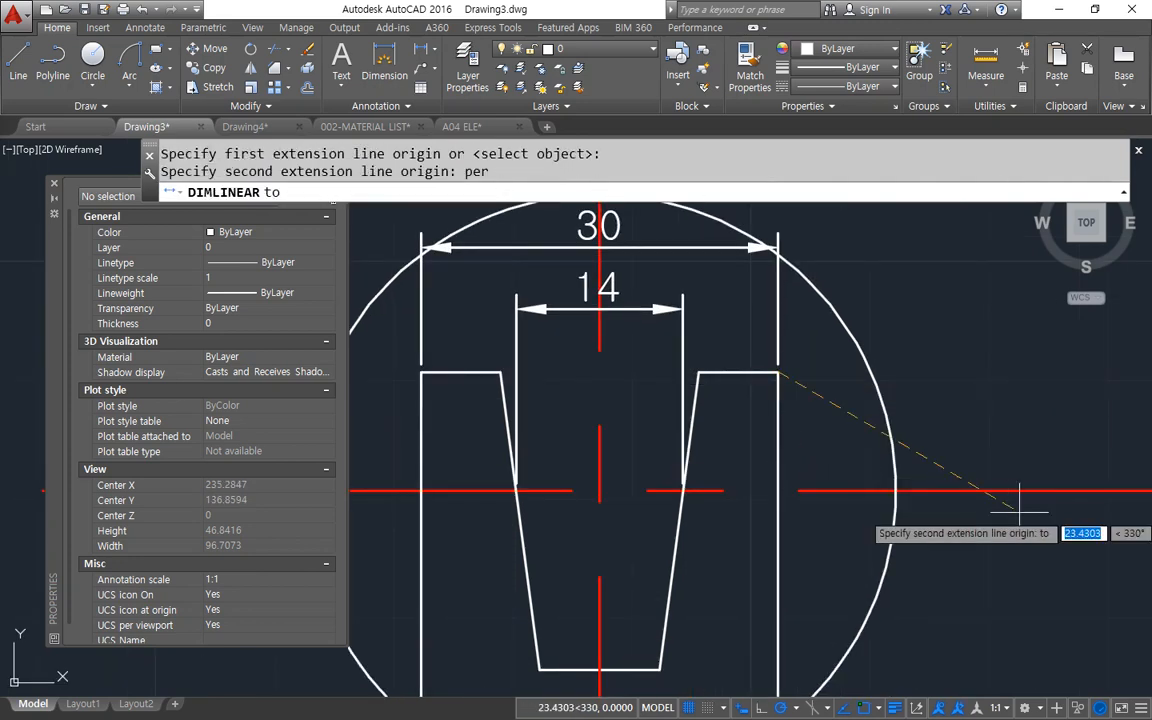
pyautogui.click(862, 488)
pyautogui.click(988, 465)
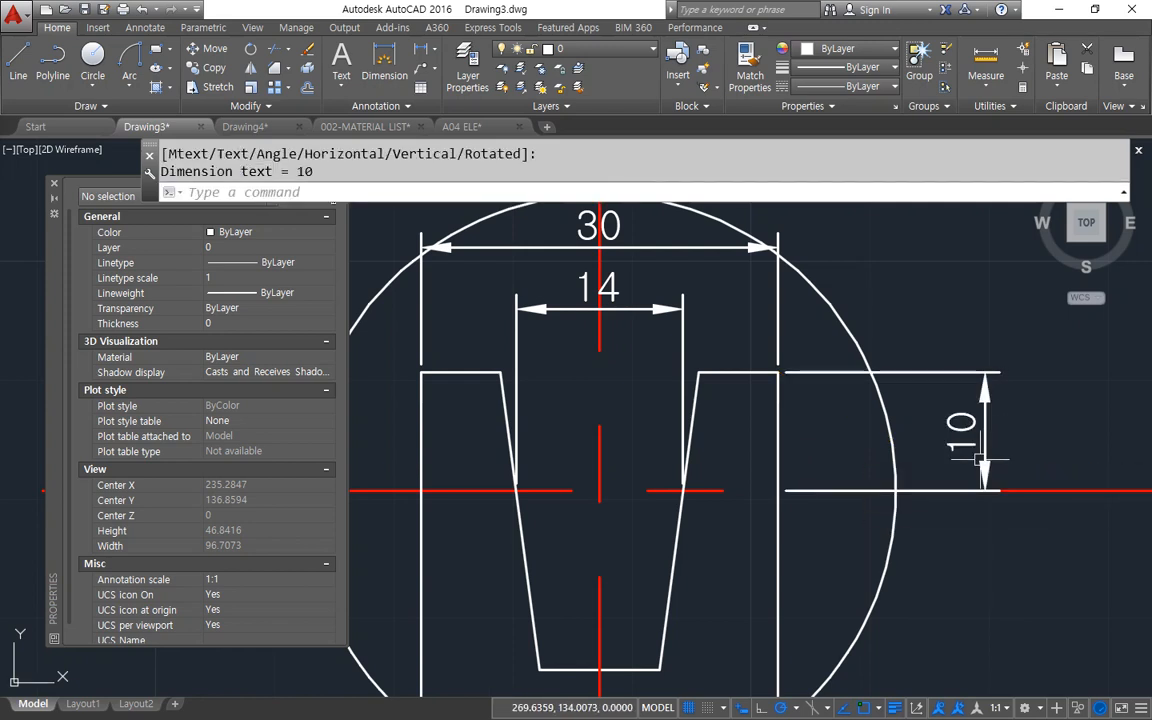
# Dimension the vertical distance from the notch's bottom right corner perpendicular to the centre line, aligned with the upper vertical dimension.
pyautogui.moveTo(900, 470); pyautogui.dragTo(873, 387, button='middle')
pyautogui.press('Return')
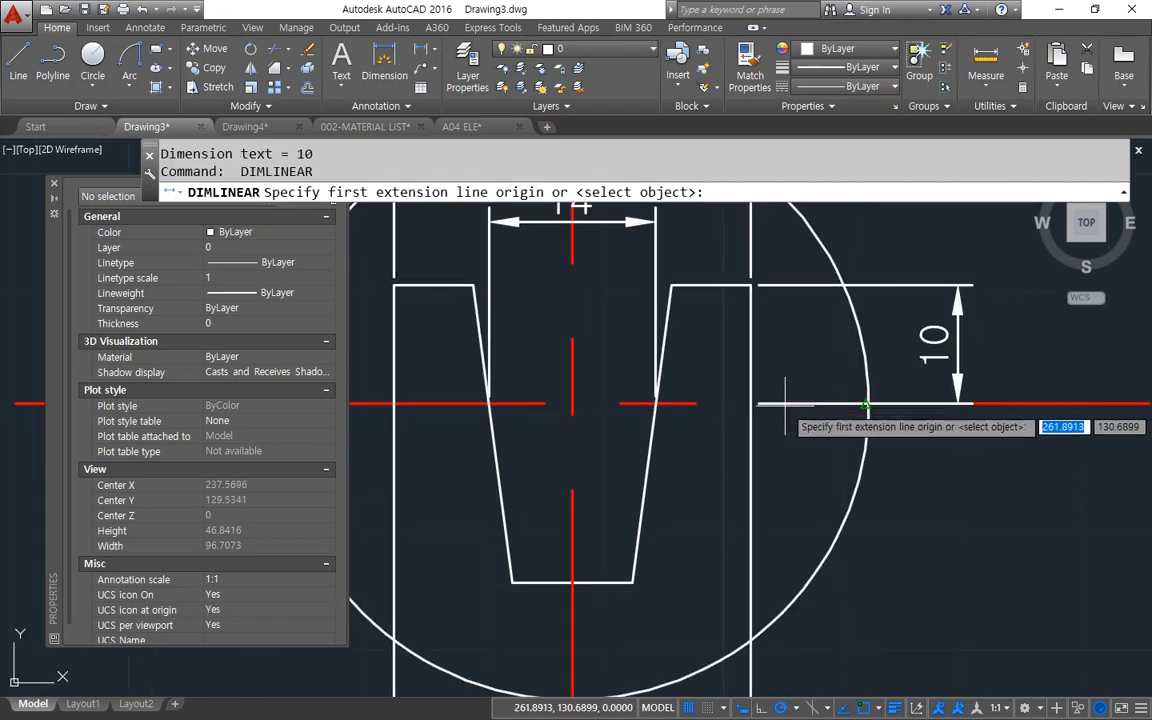
pyautogui.click(632, 580)
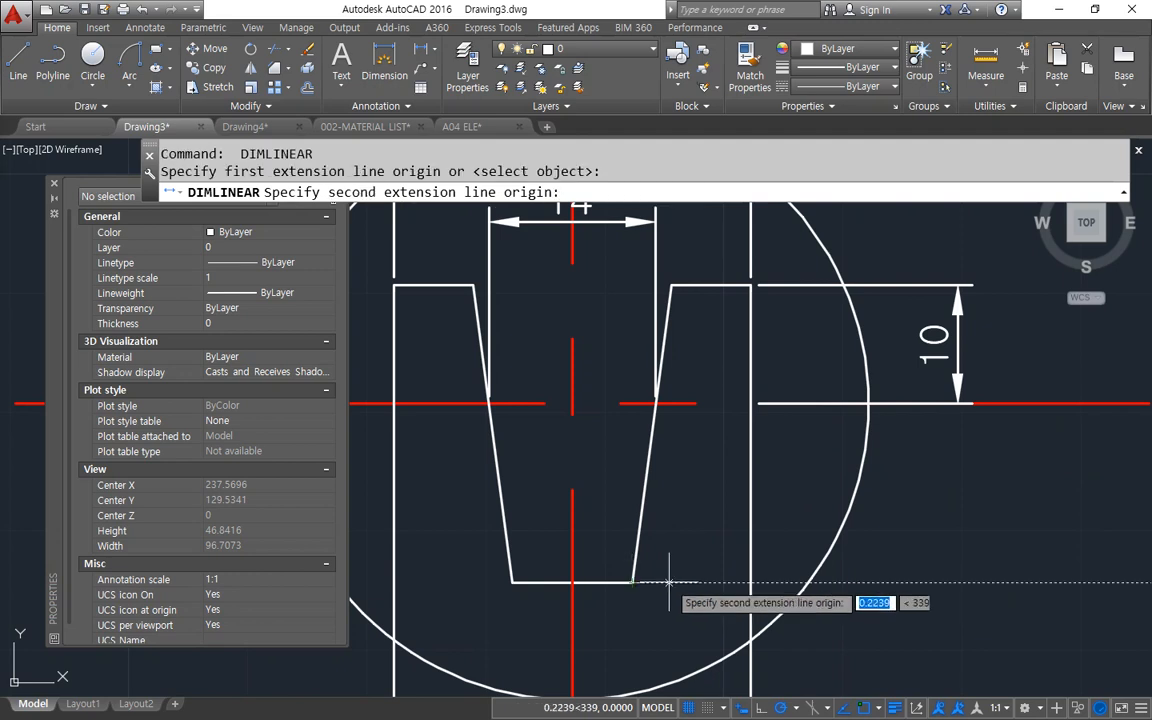
pyautogui.write('per')
pyautogui.press('Return')
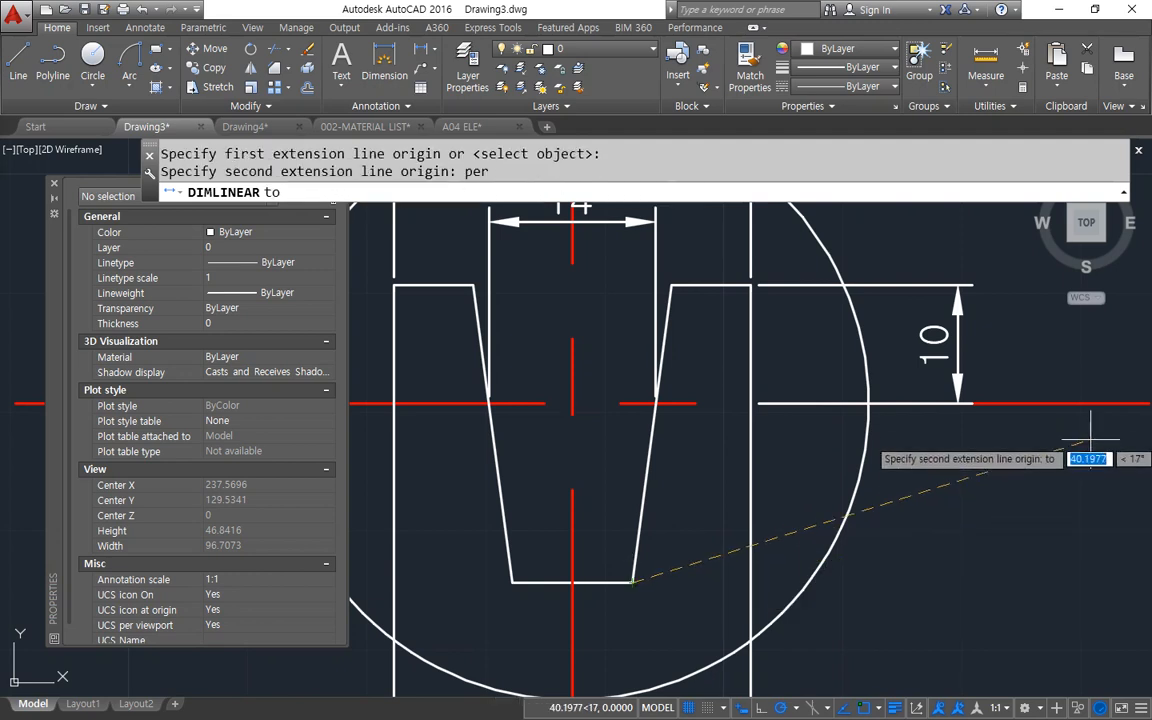
pyautogui.click(1073, 405)
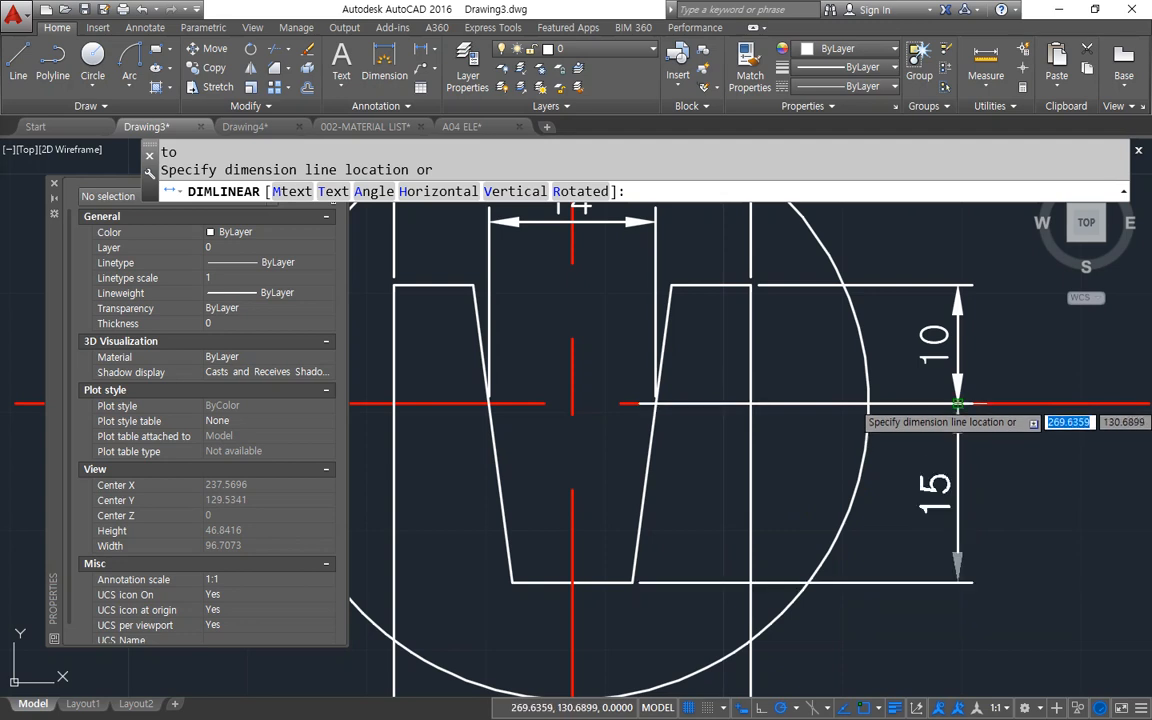
pyautogui.click(957, 405)
# Add a horizontal linear dimension across the enlarged detail's notch at its horizontal centre line.
pyautogui.scroll(-2, 888, 541)
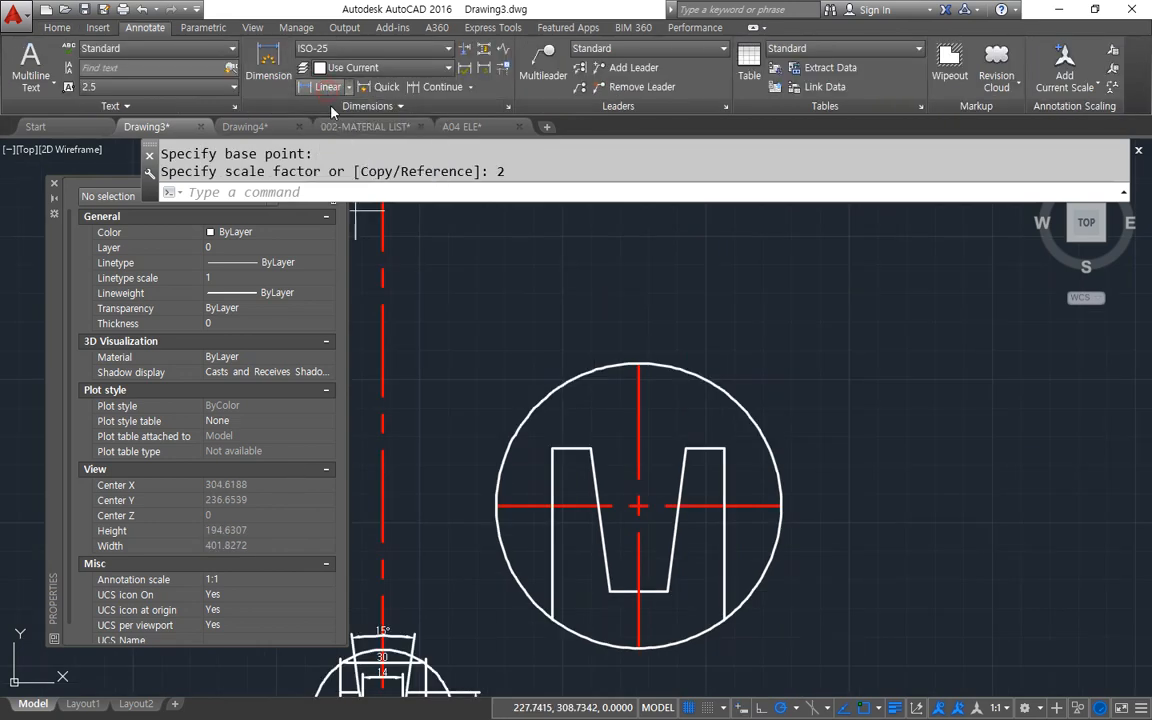
pyautogui.click(327, 87)
pyautogui.click(598, 506)
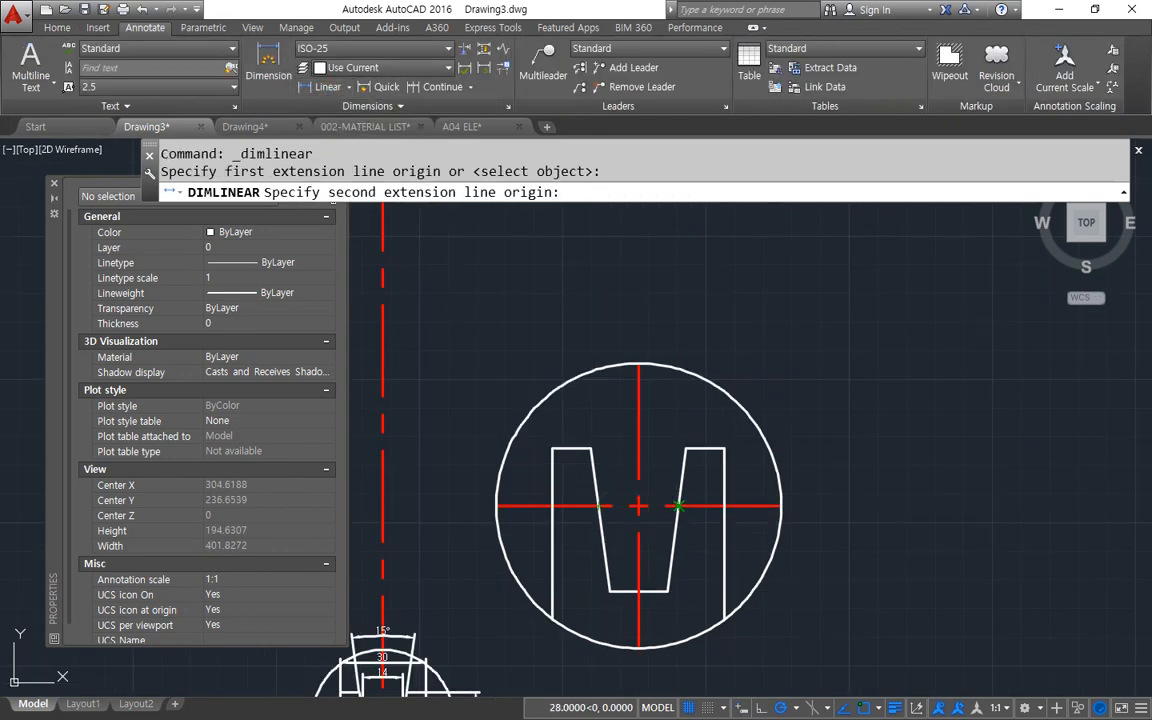
pyautogui.click(678, 506)
pyautogui.click(661, 425)
# Compare the notch width dimension in the enlarged detail with the dimensions on the original profile.
pyautogui.moveTo(511, 653); pyautogui.dragTo(426, 400, button='middle')
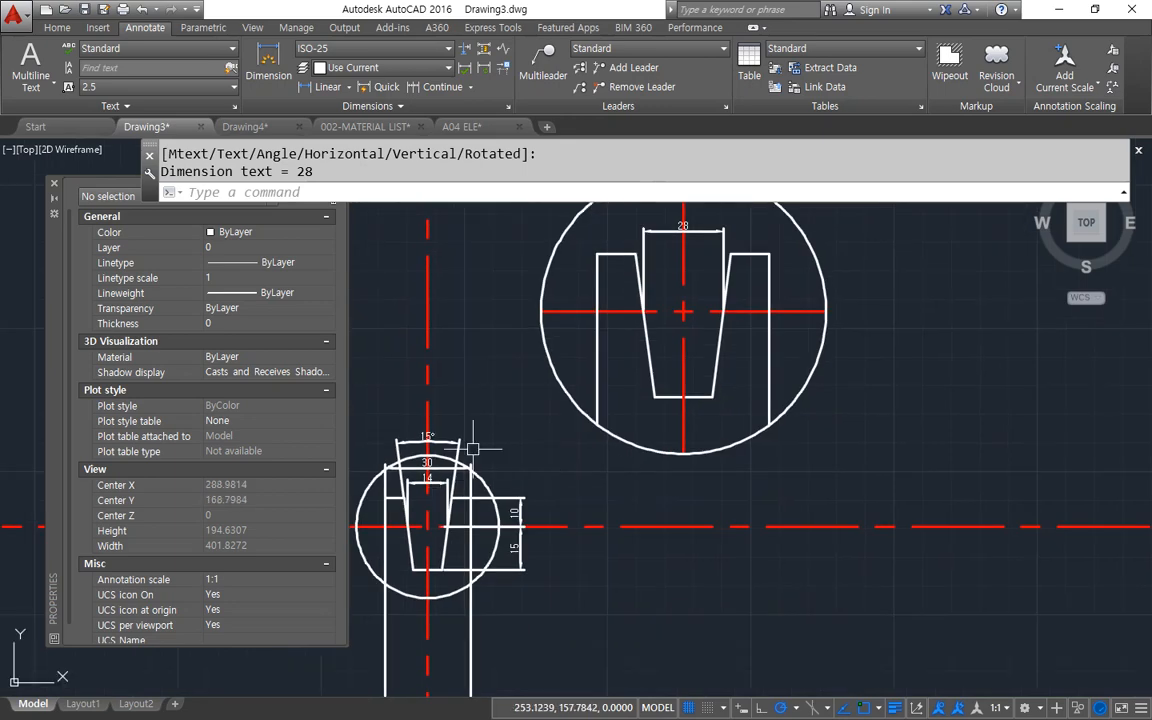
pyautogui.scroll(5, 426, 400)
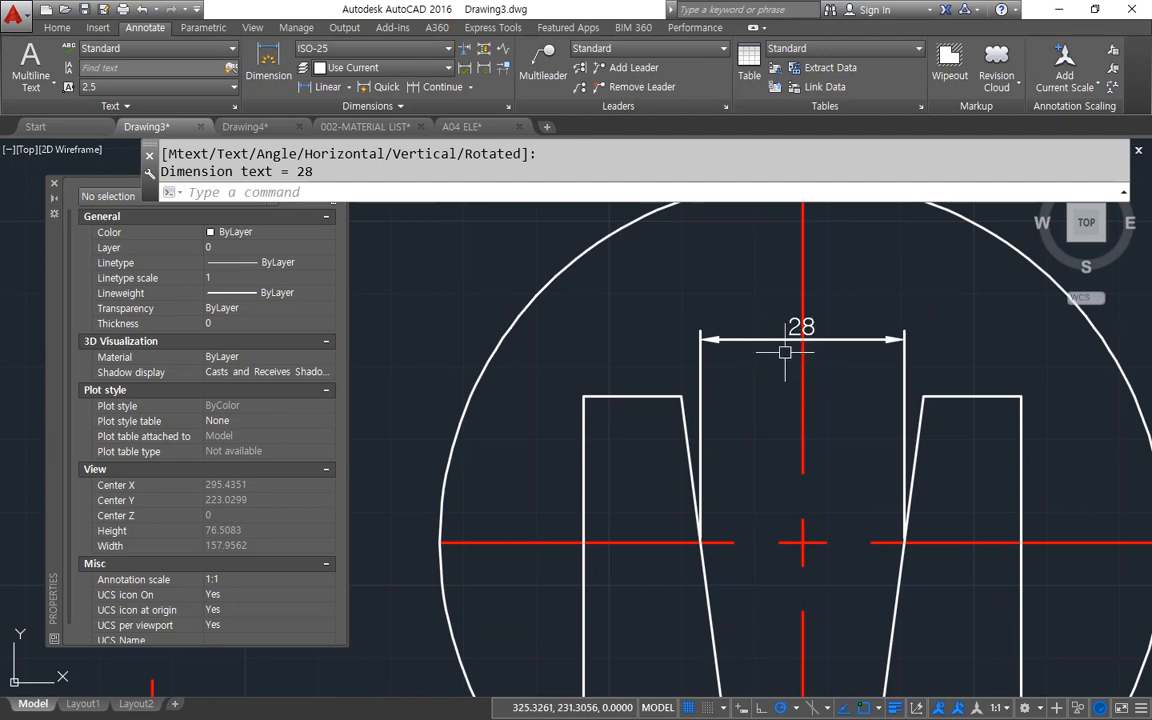
pyautogui.scroll(-2, 838, 340)
pyautogui.scroll(-2, 751, 512)
pyautogui.moveTo(578, 694); pyautogui.dragTo(618, 566, button='middle')
pyautogui.scroll(4, 601, 578)
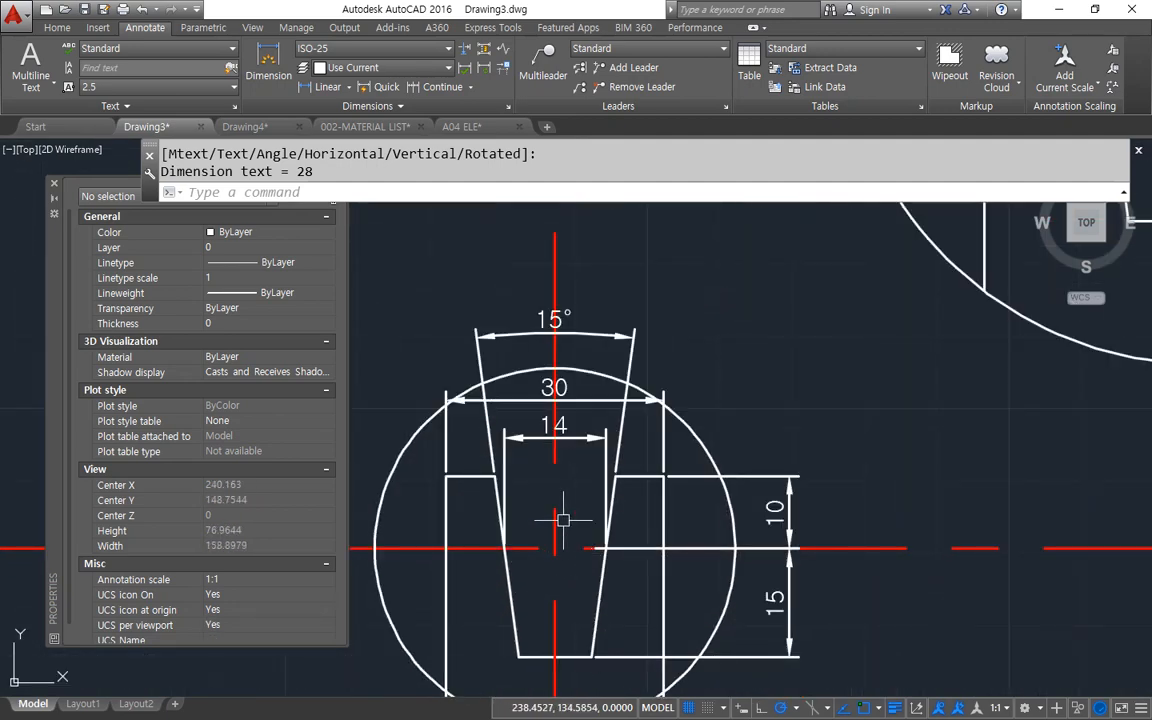
pyautogui.scroll(-2, 553, 412)
pyautogui.moveTo(700, 350); pyautogui.dragTo(525, 658, button='middle')
pyautogui.moveTo(808, 346); pyautogui.dragTo(696, 452, button='middle')
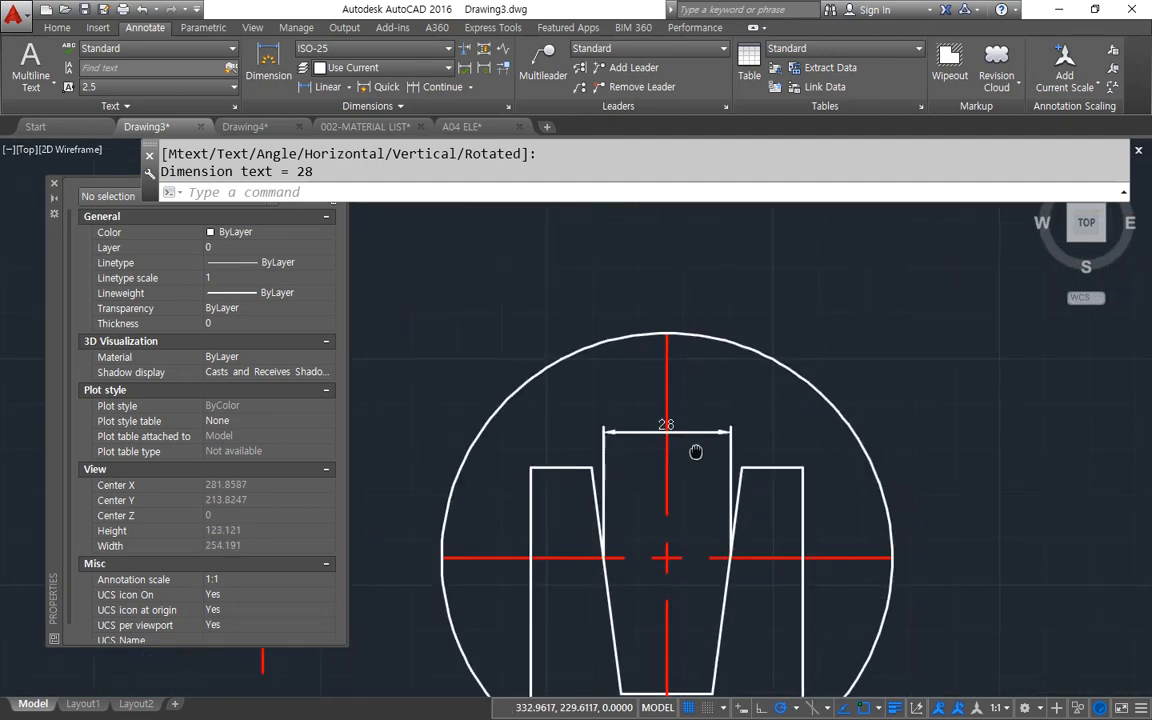
# Add a horizontal linear dimension between the outer top corners of the enlarged detail, above the notch width dimension.
pyautogui.press('space')
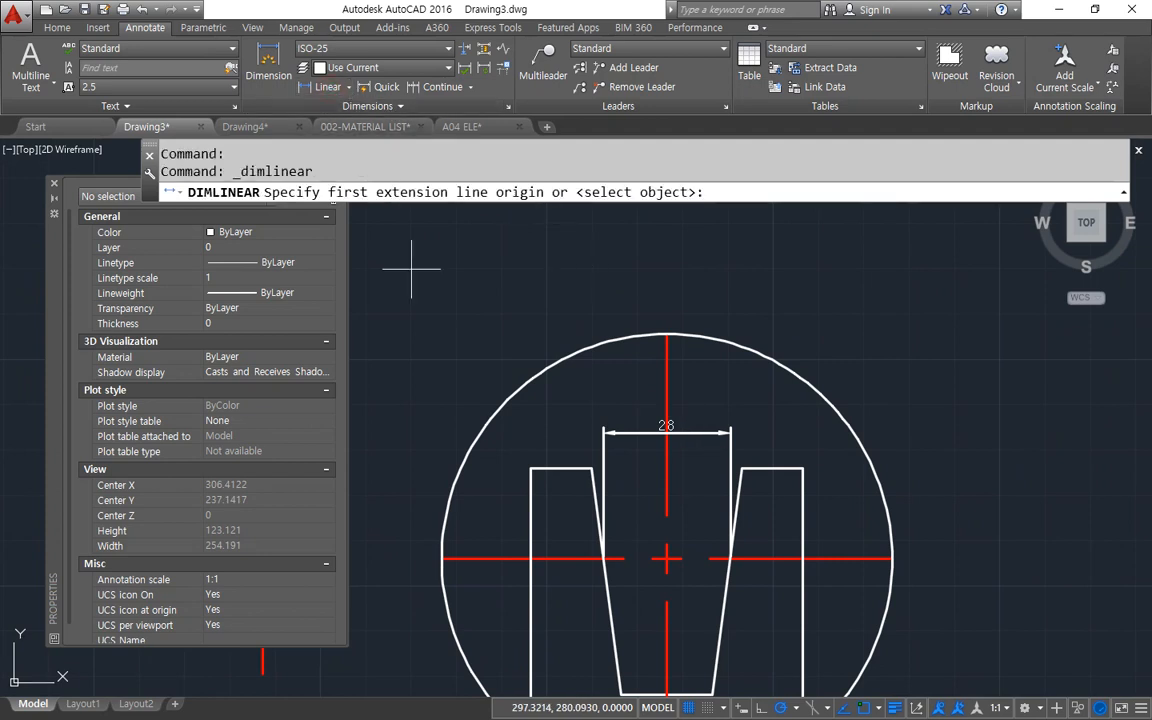
pyautogui.click(531, 468)
pyautogui.click(802, 468)
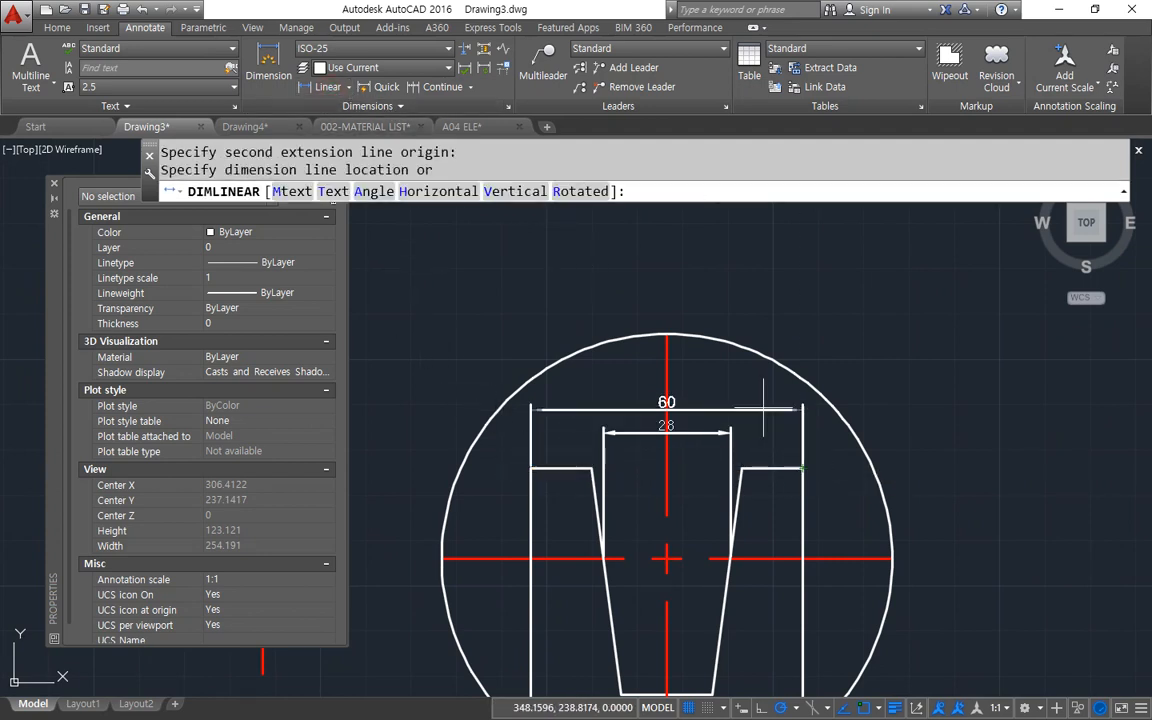
pyautogui.click(738, 396)
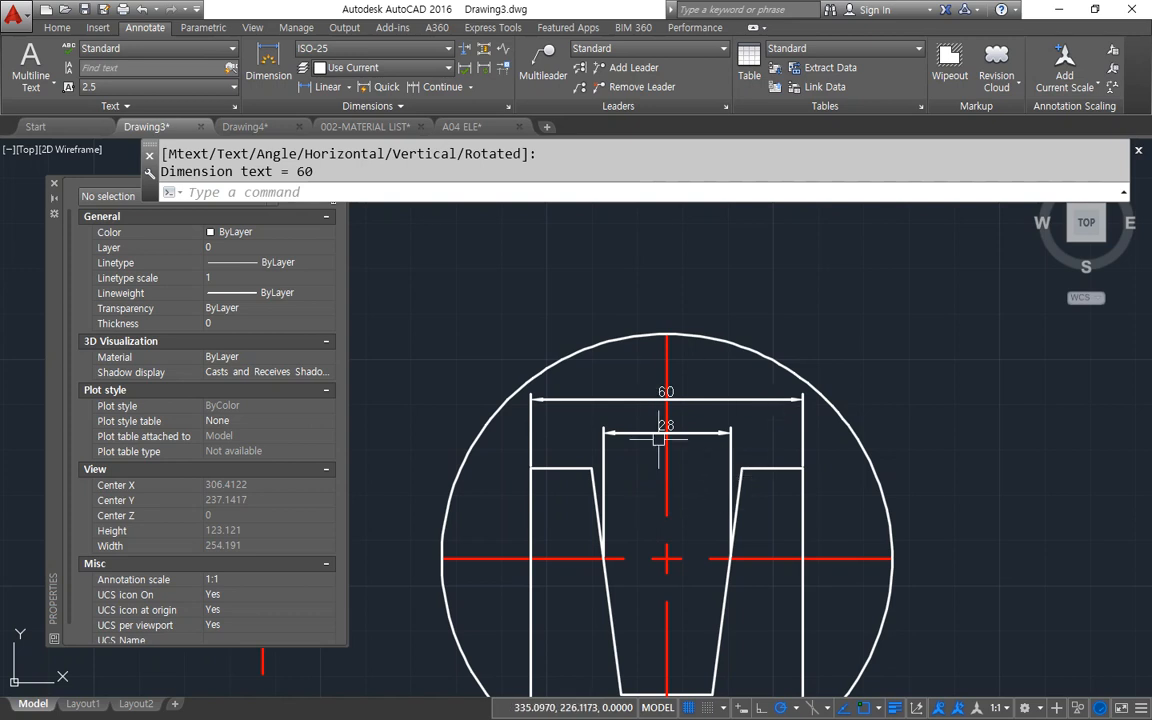
# Set the linear dimension scale of the enlarged detail's outer width dimension to 0.5.
pyautogui.moveTo(601, 456)
pyautogui.mouseDown(button='middle')
pyautogui.moveTo(632, 404)
pyautogui.moveTo(661, 287)
pyautogui.mouseUp(button='middle')
pyautogui.scroll(-2, 203, 455)
pyautogui.scroll(2, 396, 414)
pyautogui.moveTo(726, 272); pyautogui.dragTo(556, 506, button='middle')
pyautogui.click(728, 336)
pyautogui.scroll(-5, 200, 537)
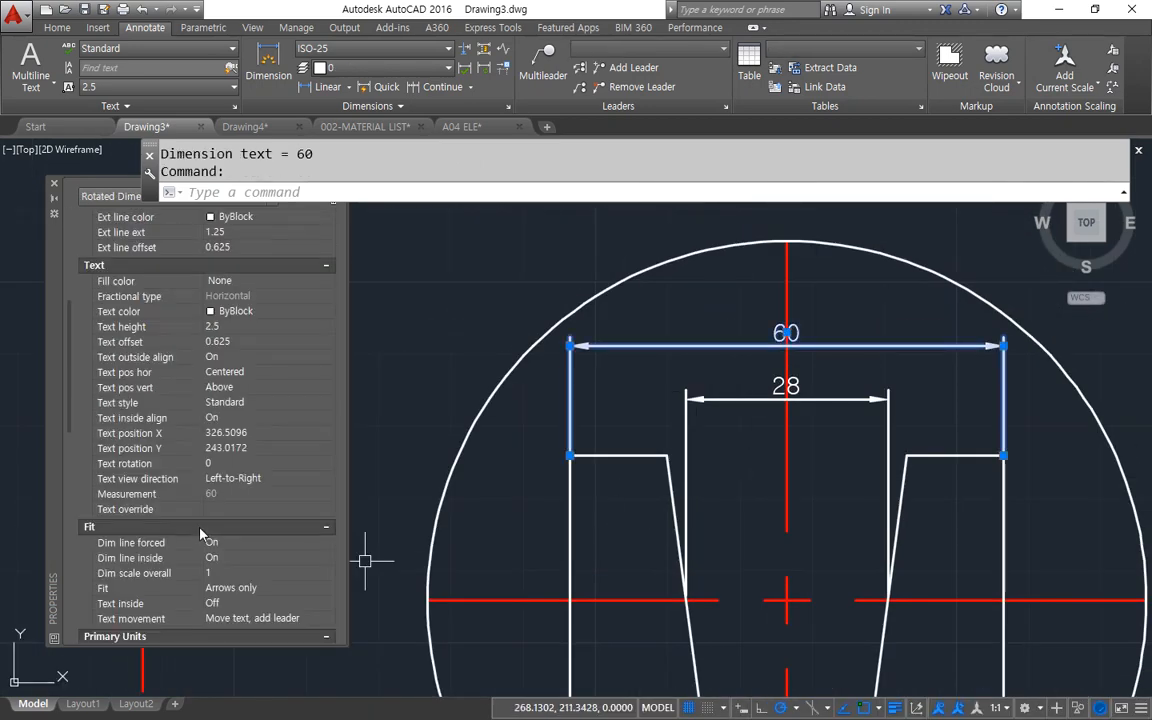
pyautogui.scroll(-6, 196, 518)
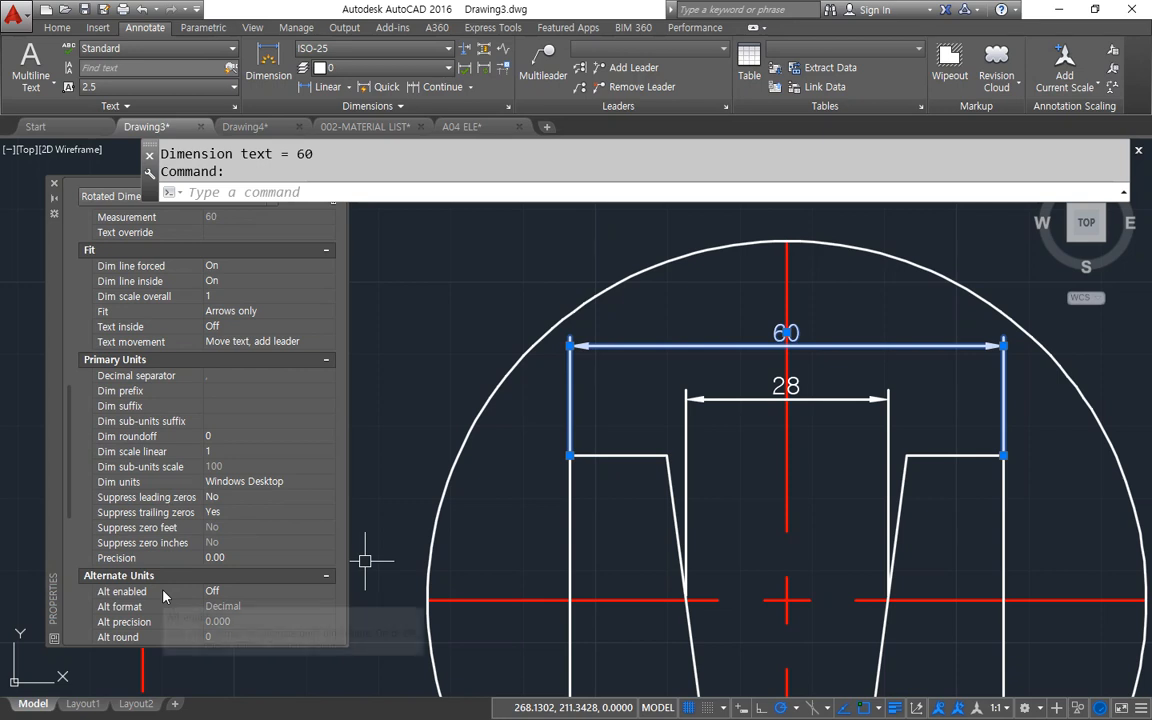
pyautogui.click(156, 453)
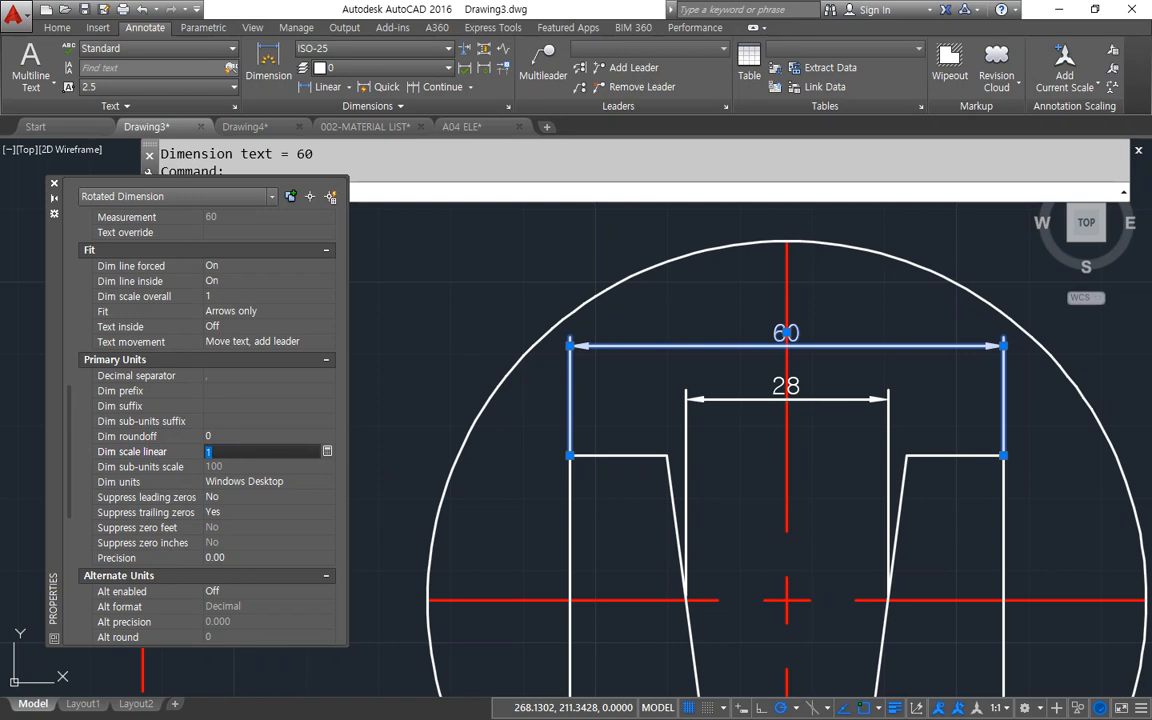
pyautogui.press('Return')
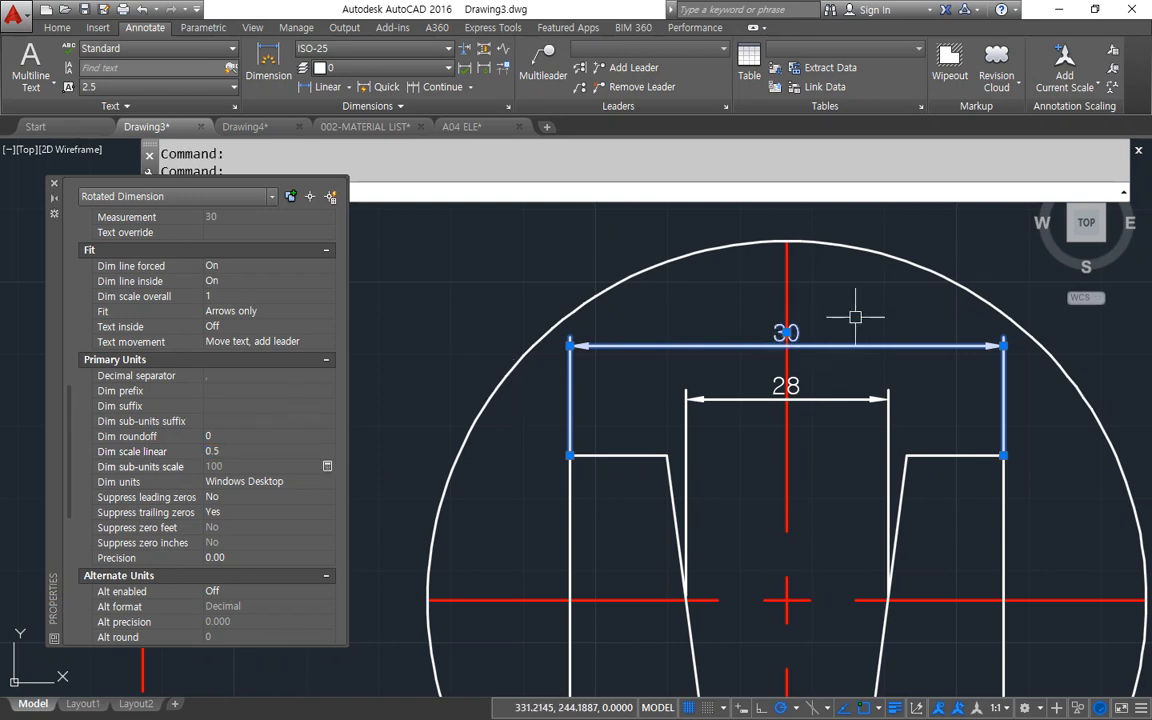
pyautogui.press('Escape')
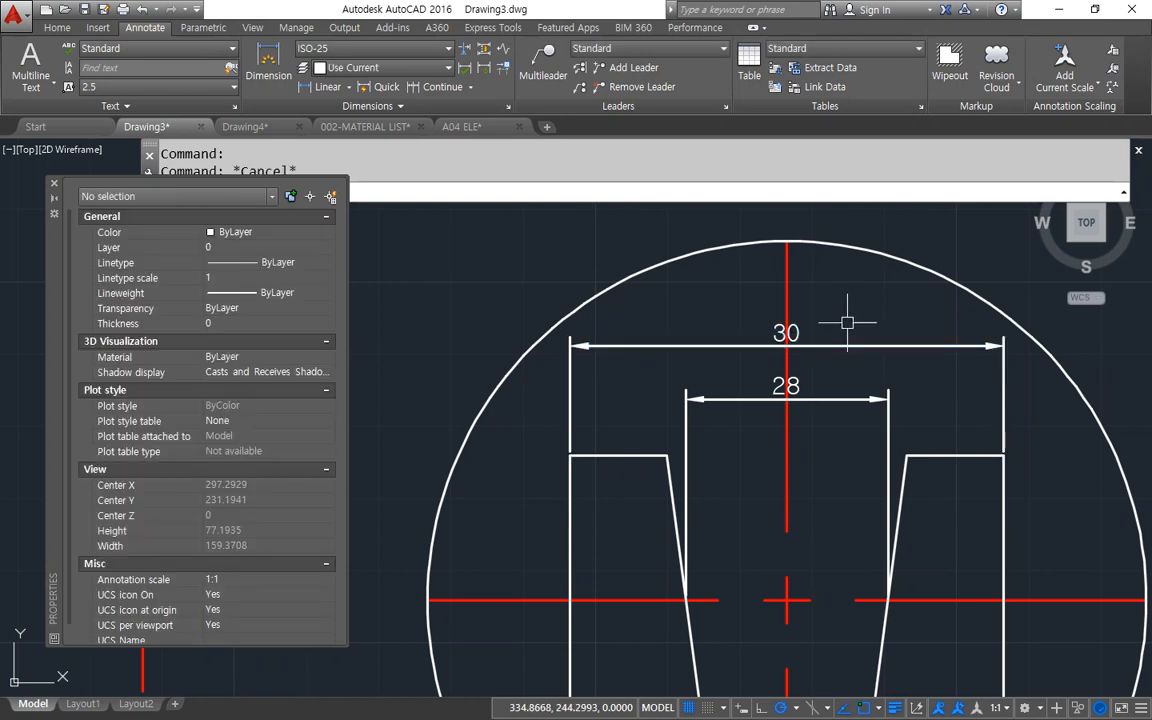
# Match the properties of the outer width dimension onto the notch width dimension in the enlarged detail.
pyautogui.write('ma')
pyautogui.press('Return')
pyautogui.click(865, 347)
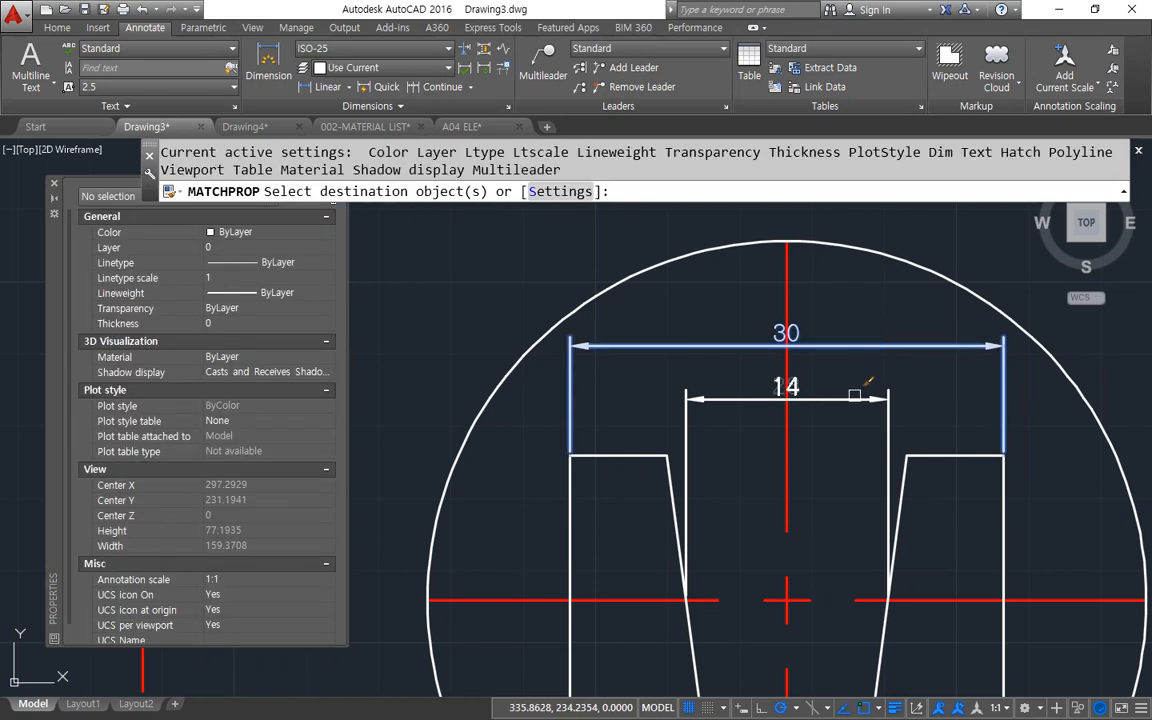
pyautogui.click(856, 398)
pyautogui.press('Return')
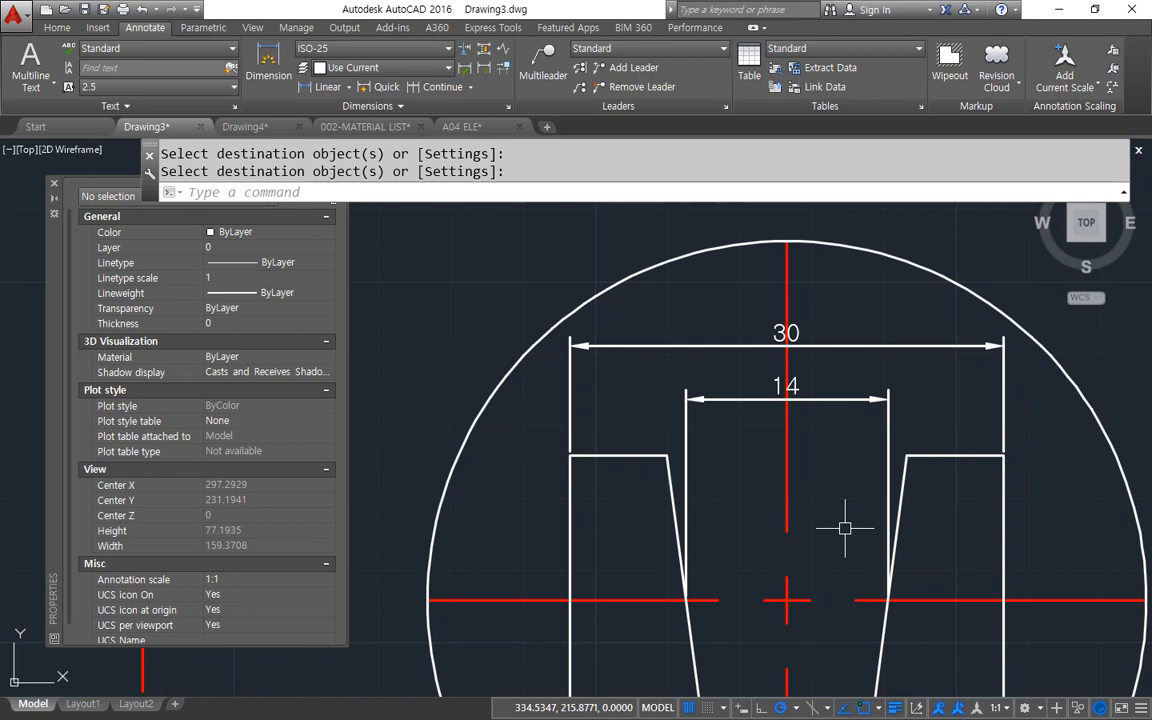
# Dimension the vertical distance from the enlarged detail's right outer top corner to the horizontal centre line, inside the circle.
pyautogui.moveTo(850, 526)
pyautogui.mouseDown(button='middle')
pyautogui.moveTo(810, 489)
pyautogui.moveTo(575, 367)
pyautogui.mouseUp(button='middle')
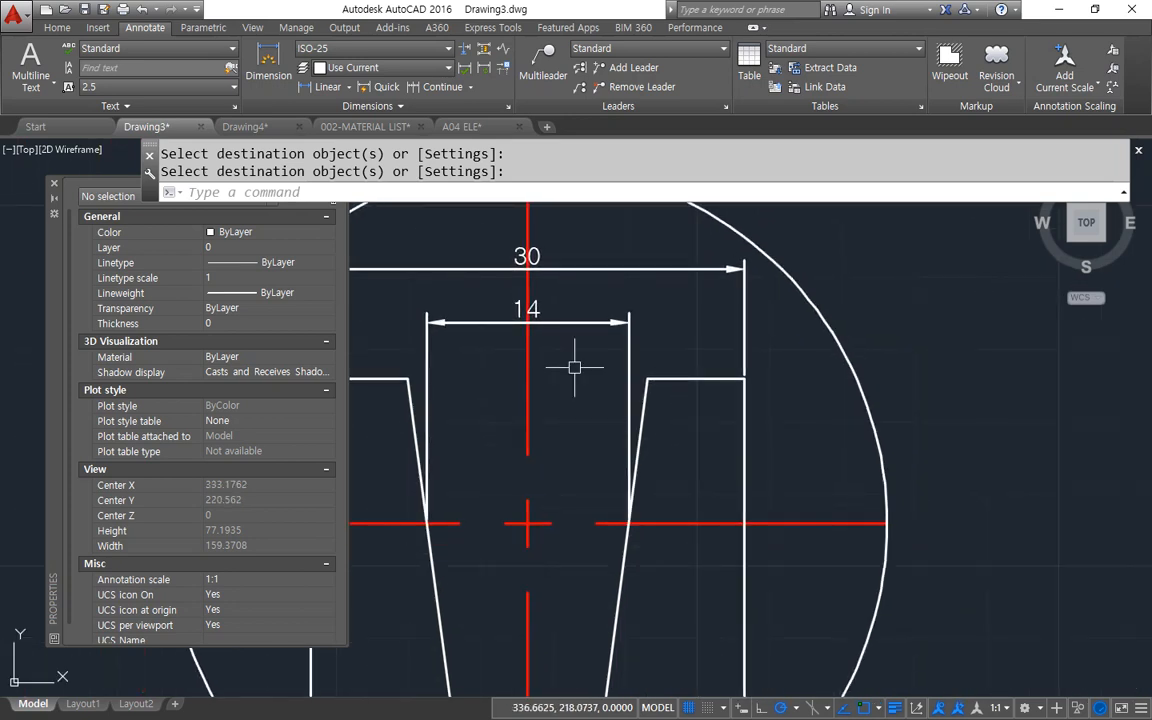
pyautogui.click(322, 86)
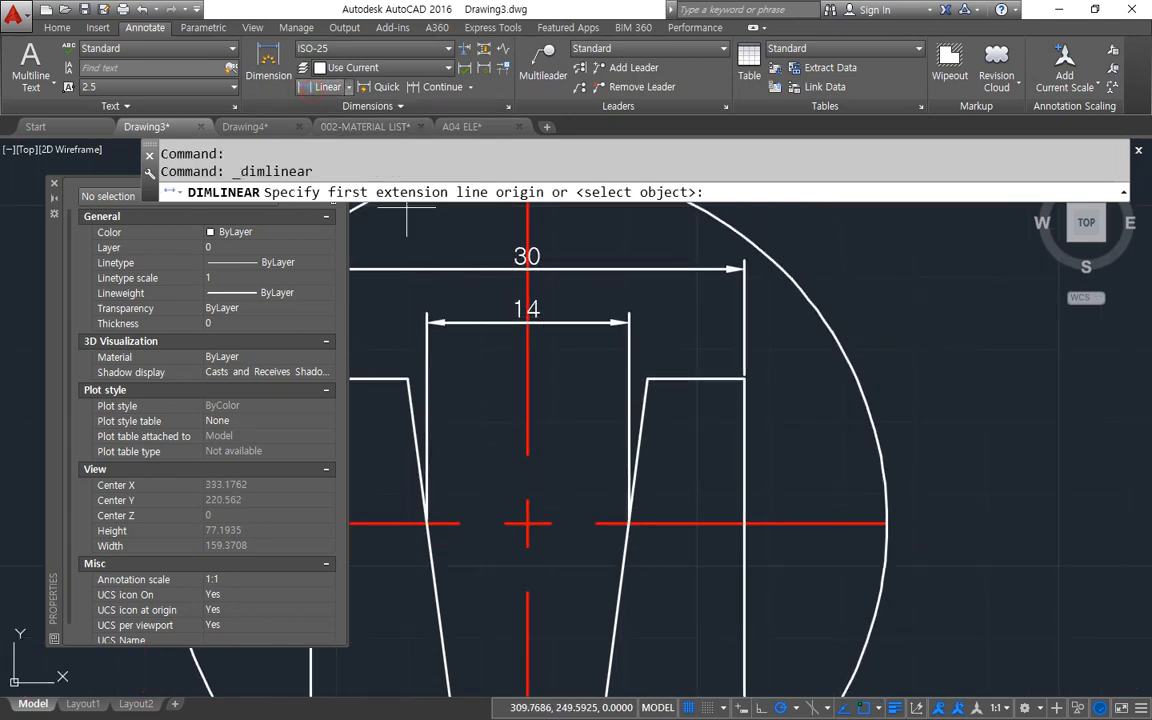
pyautogui.click(740, 378)
pyautogui.click(600, 522)
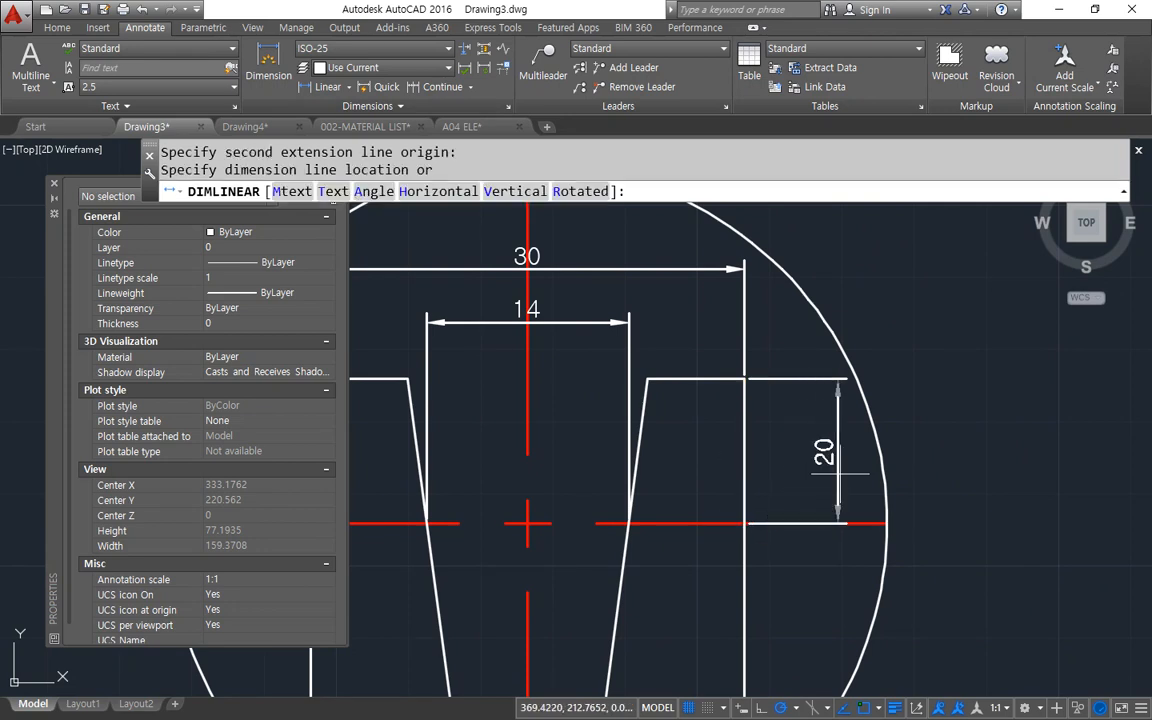
pyautogui.click(832, 472)
# Dimension the vertical distance from the centre line to the enlarged notch's bottom right corner, in line with the upper vertical dimension.
pyautogui.moveTo(756, 528); pyautogui.dragTo(734, 384, button='middle')
pyautogui.press('space')
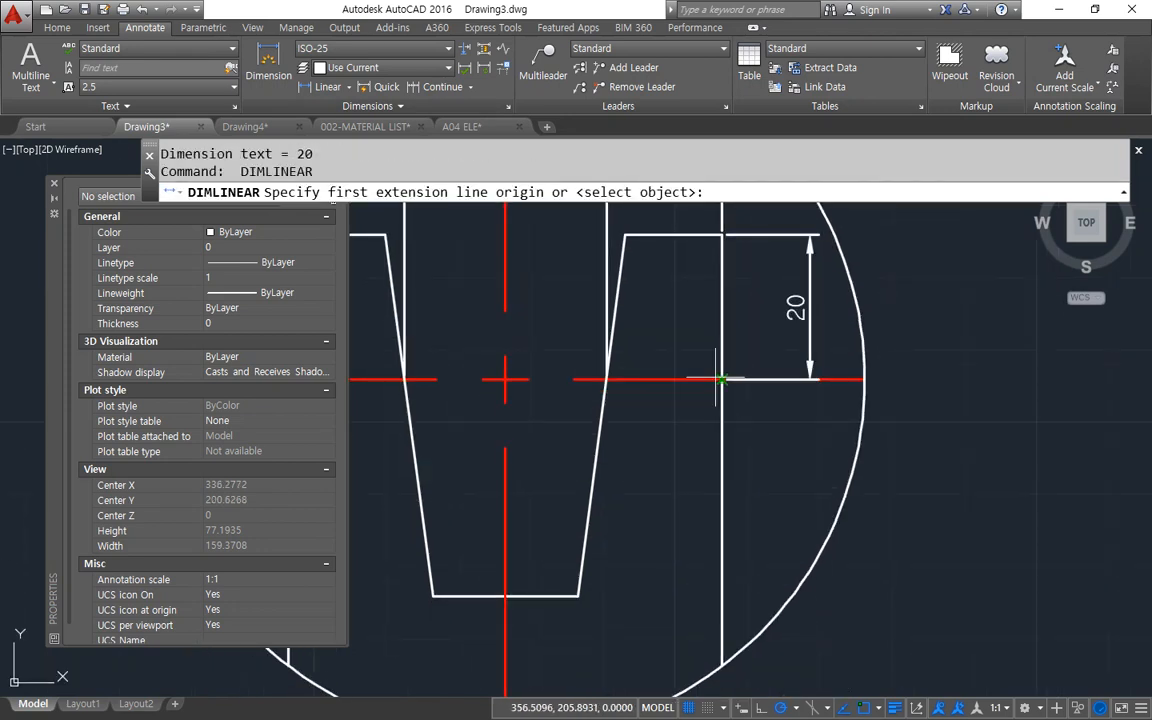
pyautogui.click(722, 379)
pyautogui.click(578, 596)
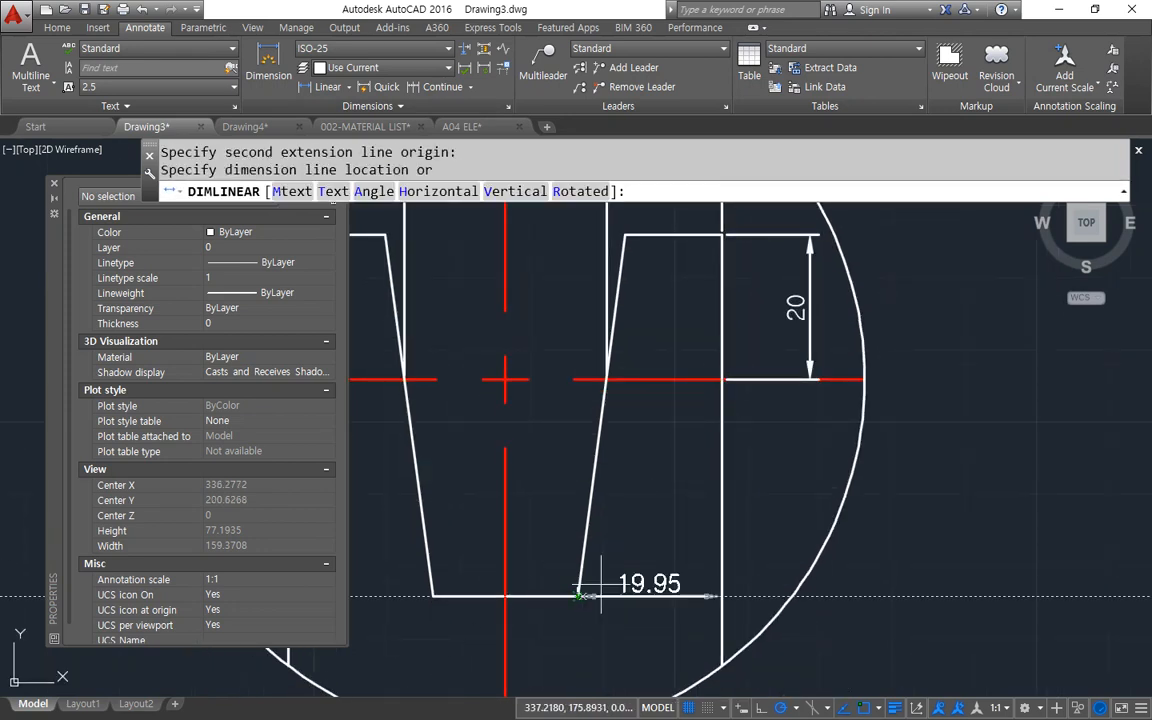
pyautogui.click(810, 395)
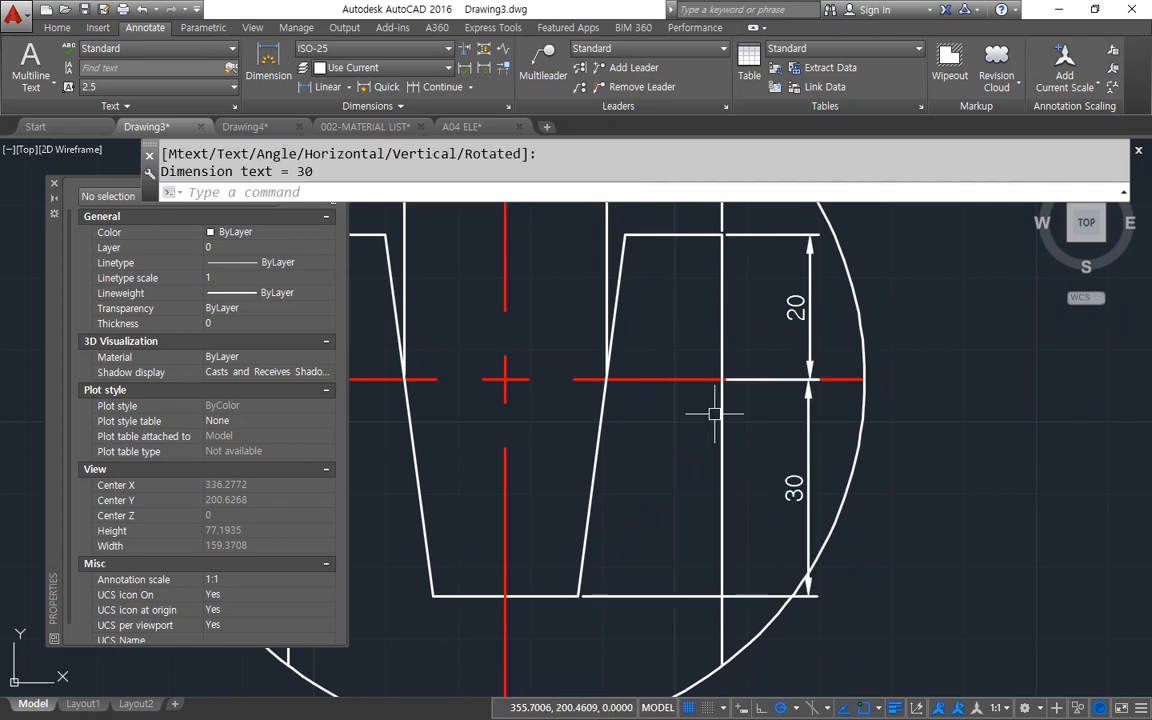
# Match the properties of the notch width dimension onto both vertical dimensions of the enlarged detail.
pyautogui.moveTo(710, 411); pyautogui.dragTo(715, 471, button='middle')
pyautogui.scroll(-2, 722, 461)
pyautogui.write('ma')
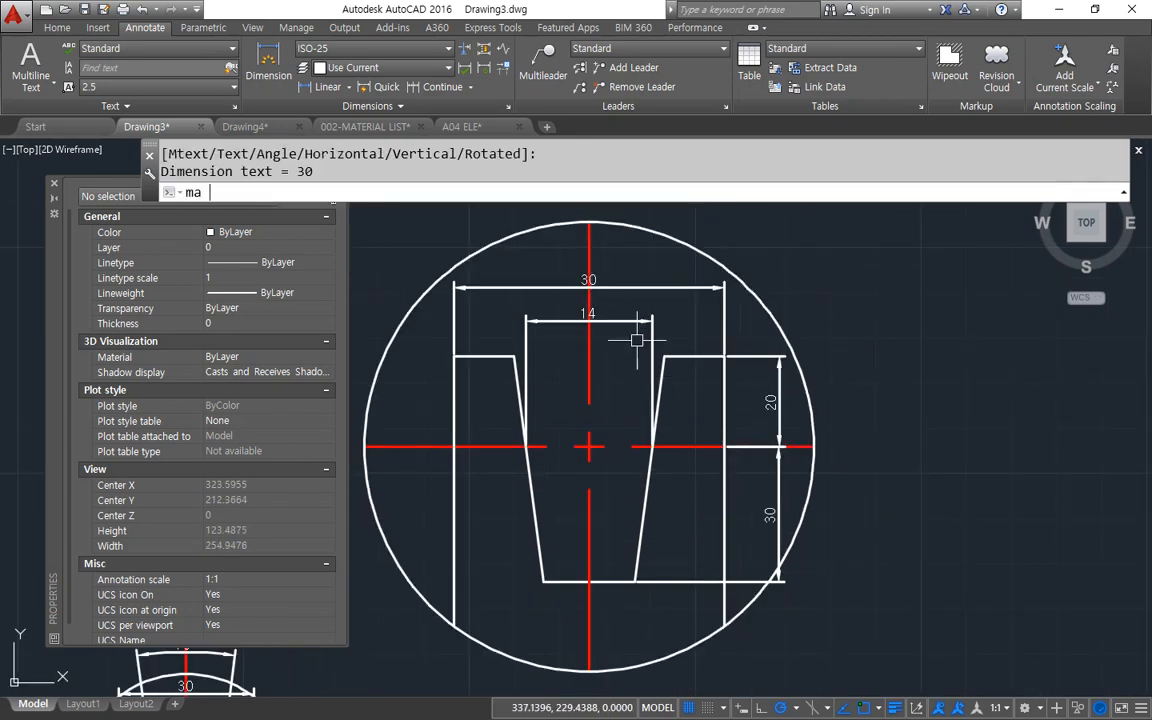
pyautogui.press('Return')
pyautogui.click(652, 340)
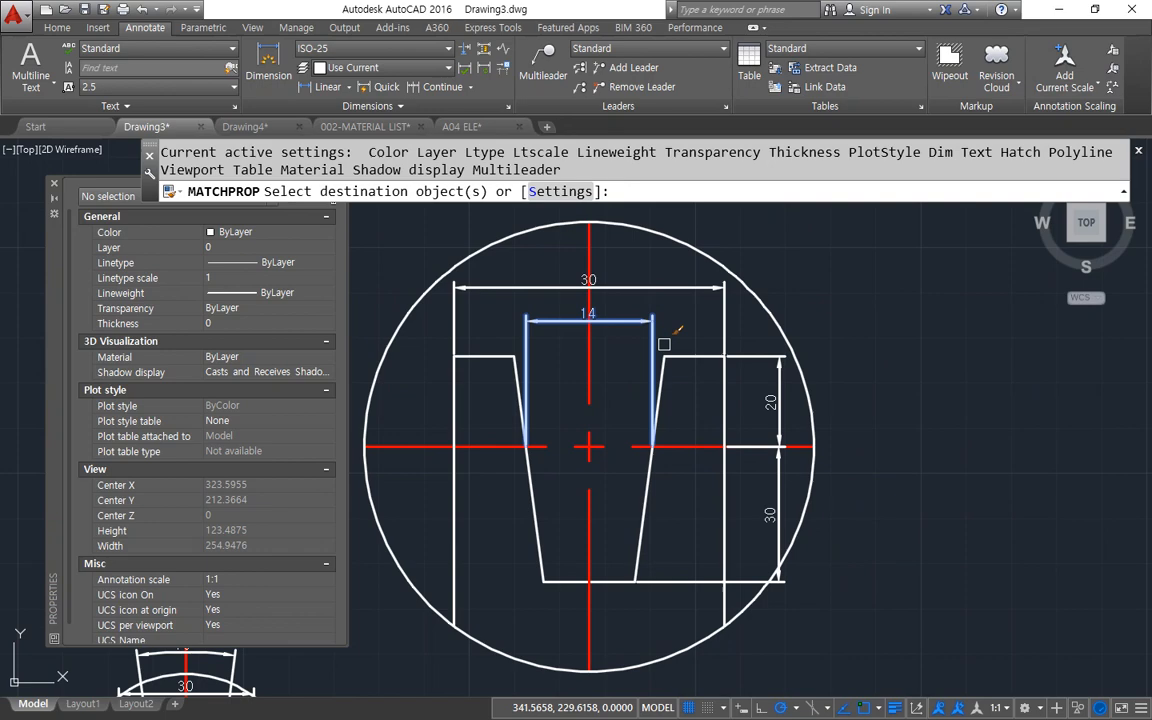
pyautogui.click(776, 396)
pyautogui.click(777, 499)
pyautogui.scroll(2, 723, 397)
pyautogui.moveTo(724, 396)
pyautogui.mouseDown(button='middle')
pyautogui.moveTo(800, 440)
pyautogui.moveTo(878, 459)
pyautogui.mouseUp(button='middle')
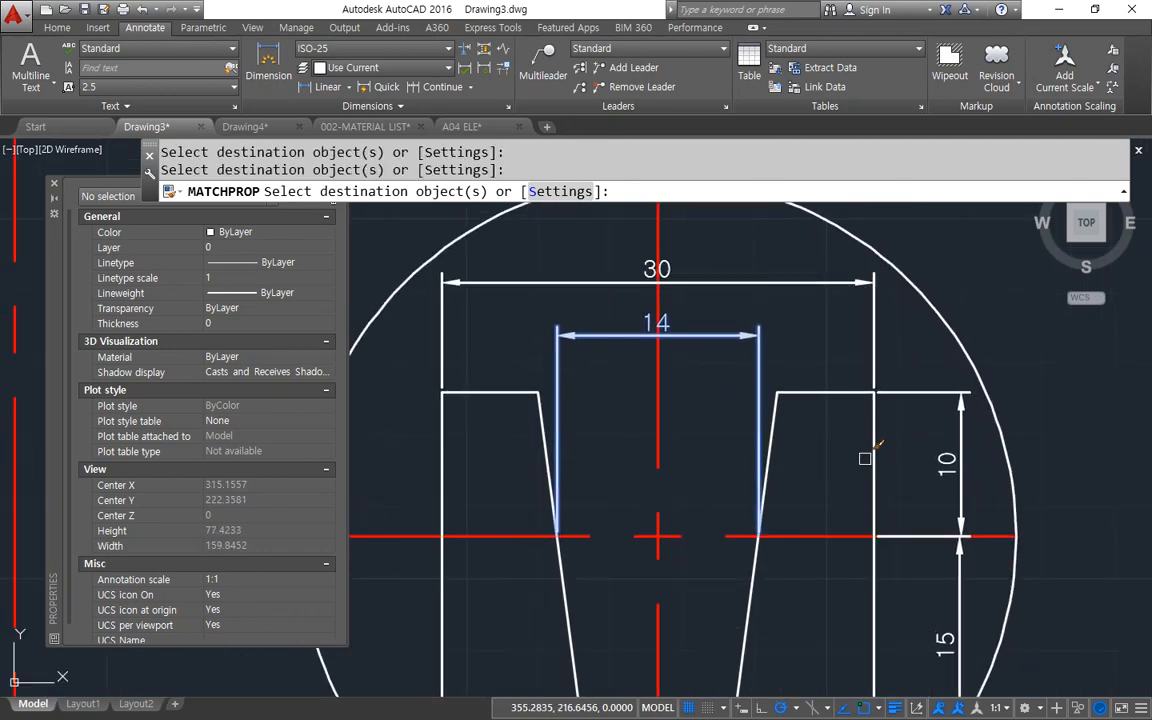
pyautogui.press('Escape')
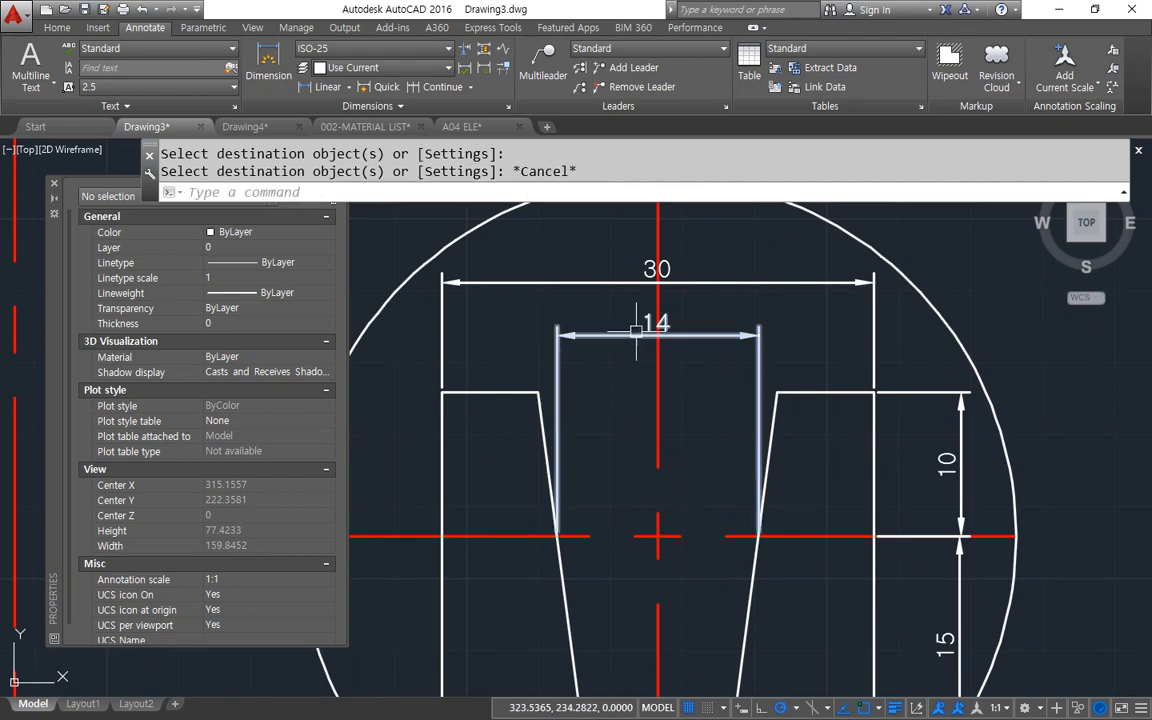
# Examine the primary units properties of the enlarged detail's notch width dimension, including its linear dimension scale.
pyautogui.click(628, 333)
pyautogui.scroll(-8, 234, 470)
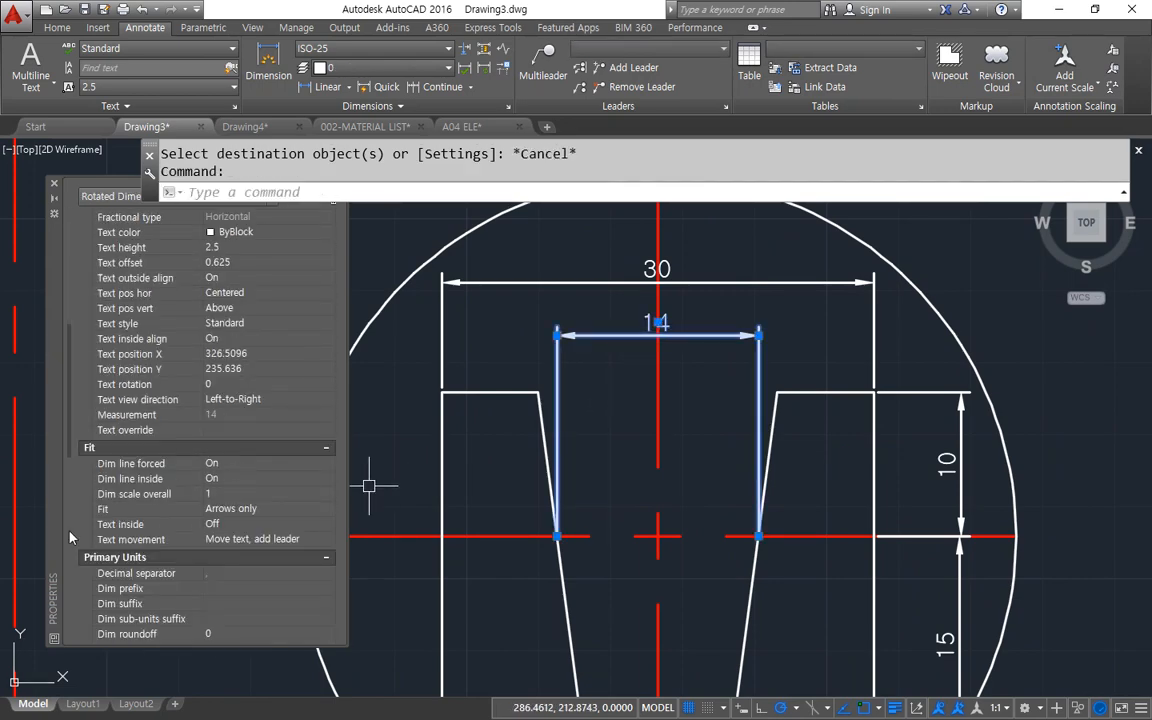
pyautogui.scroll(-3, 115, 527)
pyautogui.scroll(-3, 150, 510)
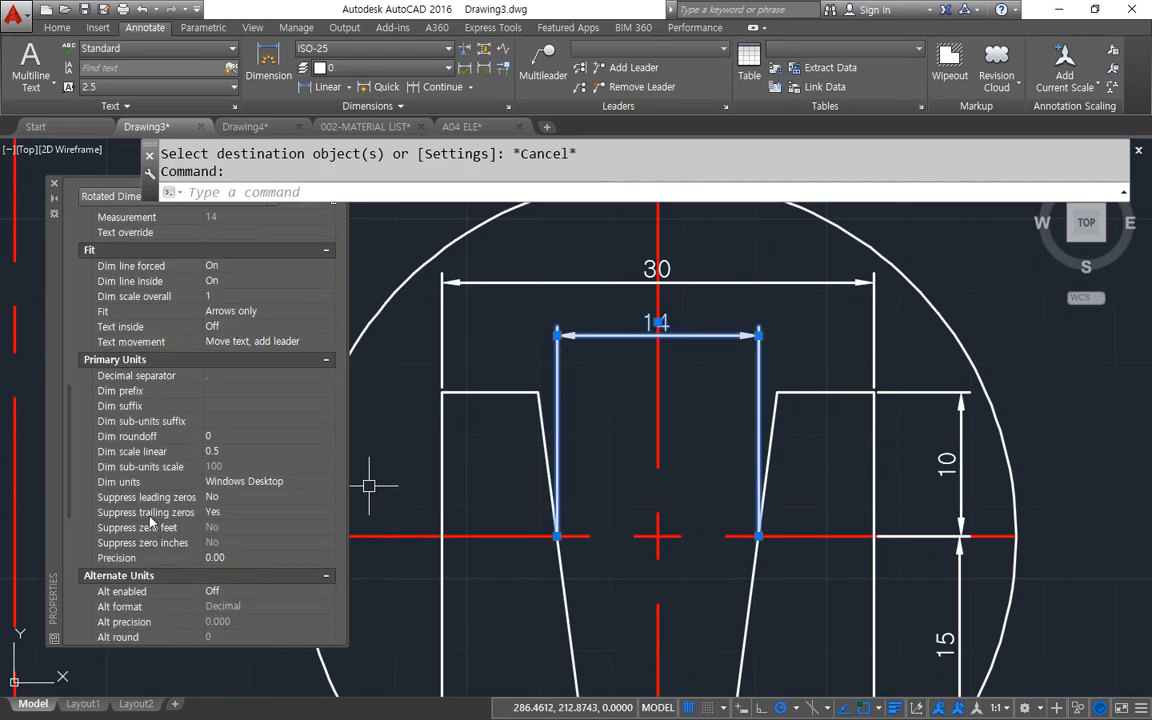
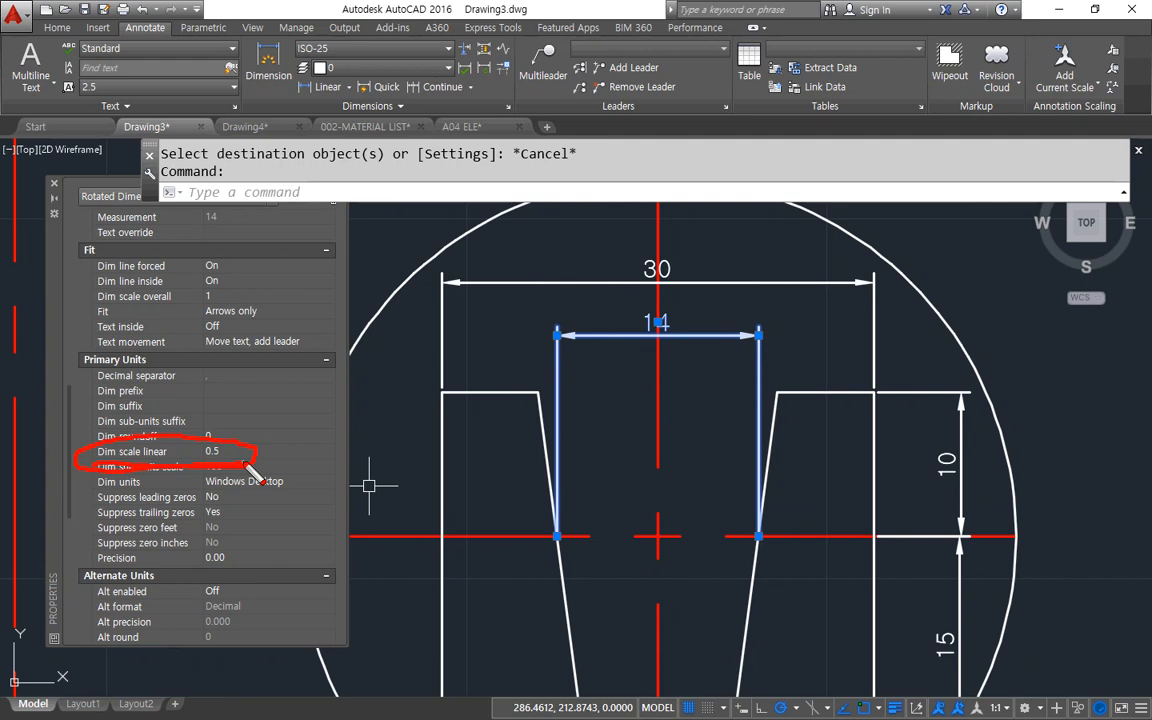
# Set the linear dimension scale of the enlarged detail's notch width dimension to 1 and clear the selection.
pyautogui.click(241, 452)
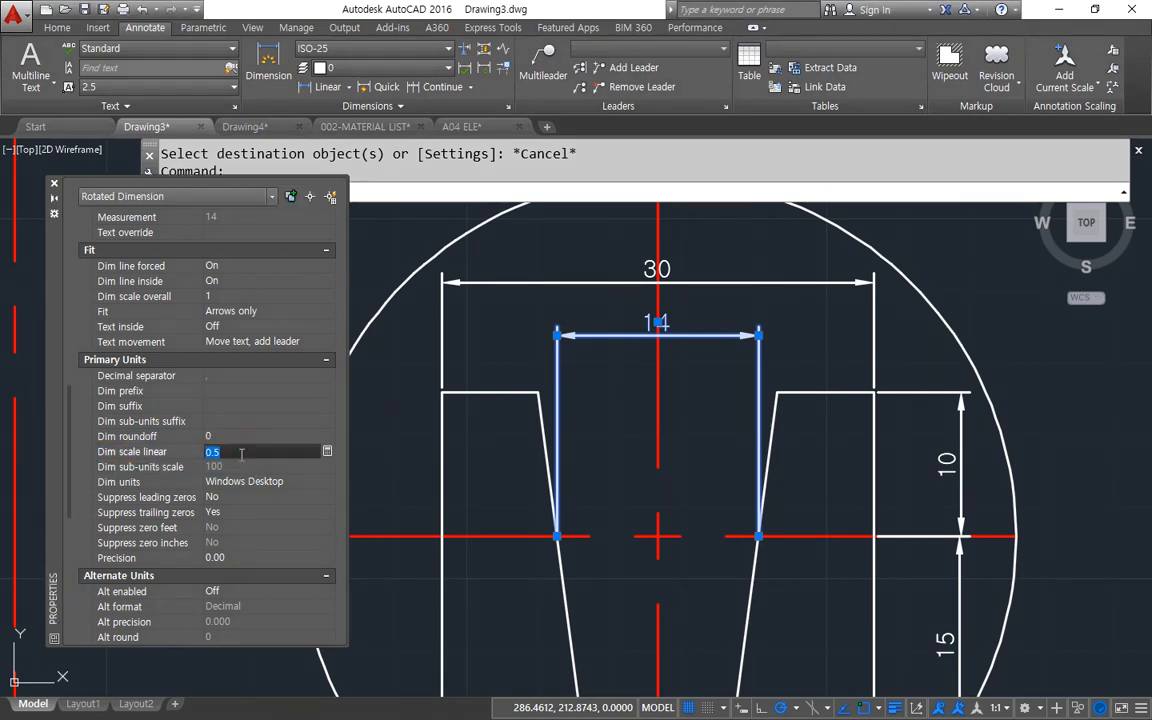
pyautogui.write('1')
pyautogui.press('Return')
pyautogui.press('Escape')
pyautogui.press('Escape')
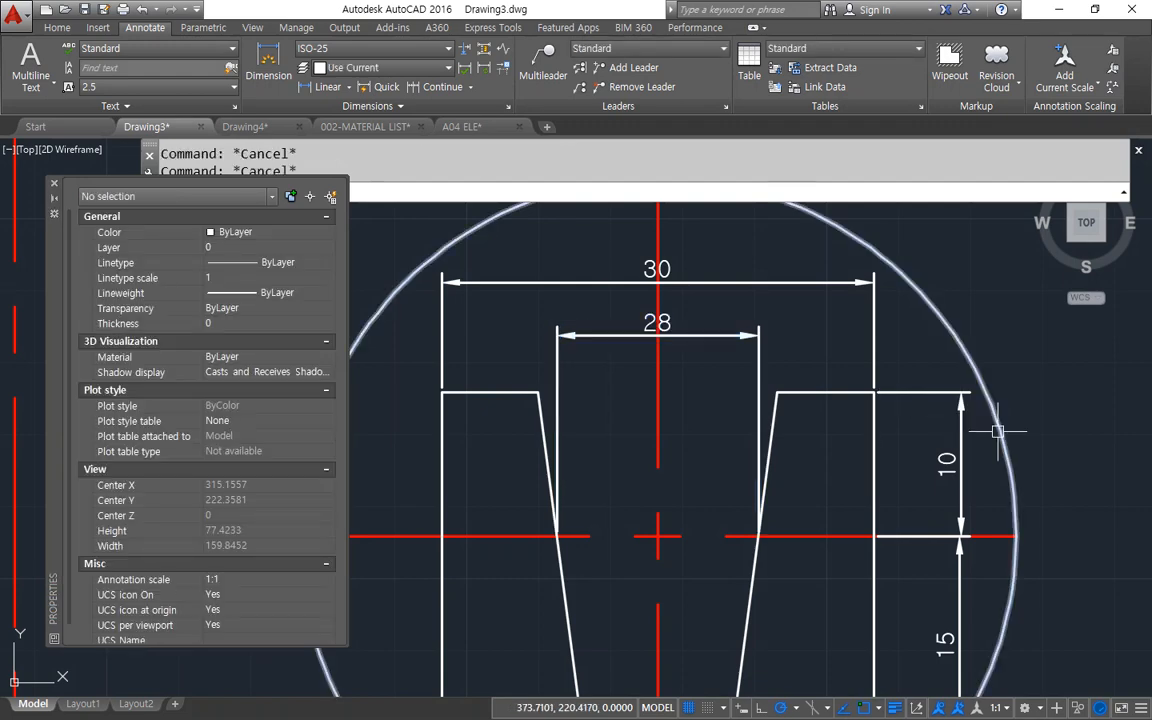
# Match the properties of the notch width dimension onto the overall width dimension and both vertical dimensions of the enlarged detail.
pyautogui.write('ma')
pyautogui.press('Return')
pyautogui.click(658, 324)
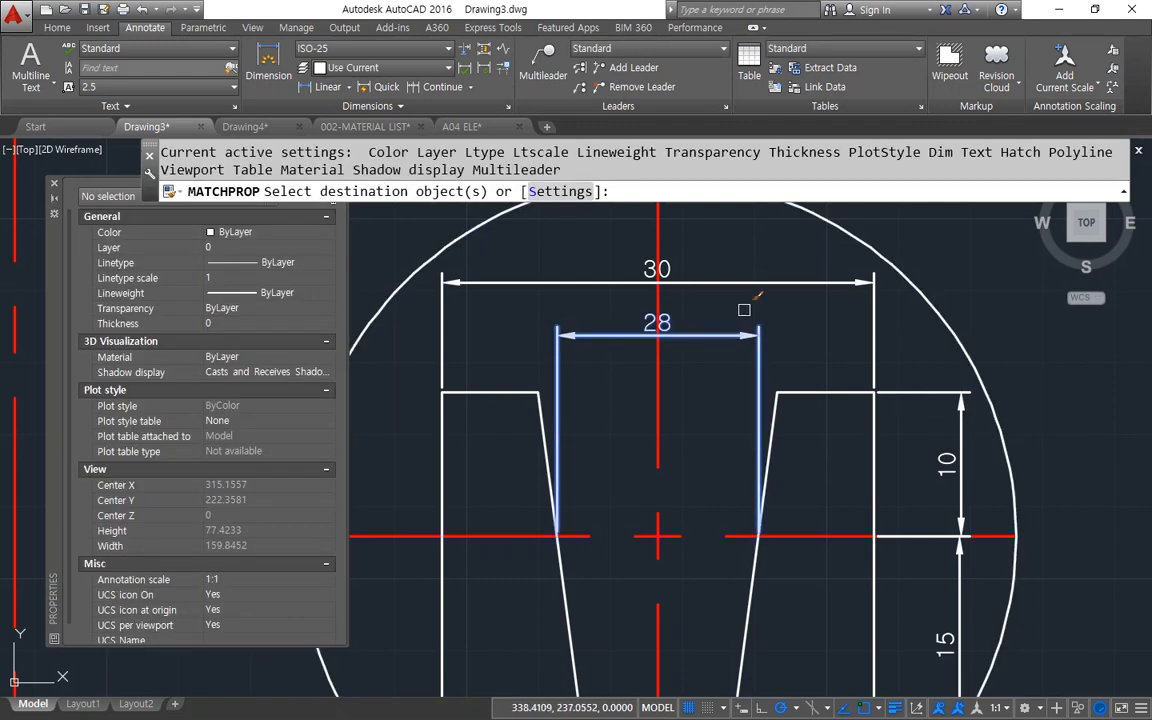
pyautogui.click(756, 277)
pyautogui.click(750, 283)
pyautogui.click(963, 482)
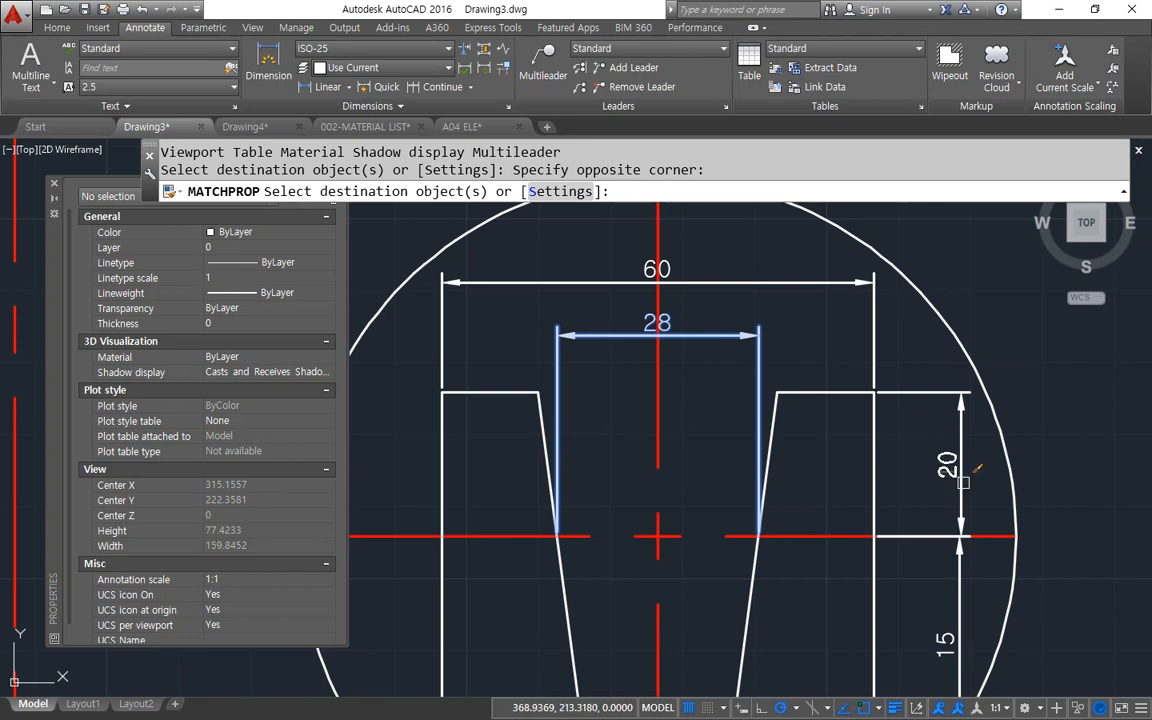
pyautogui.click(977, 601)
pyautogui.click(944, 604)
pyautogui.click(978, 501)
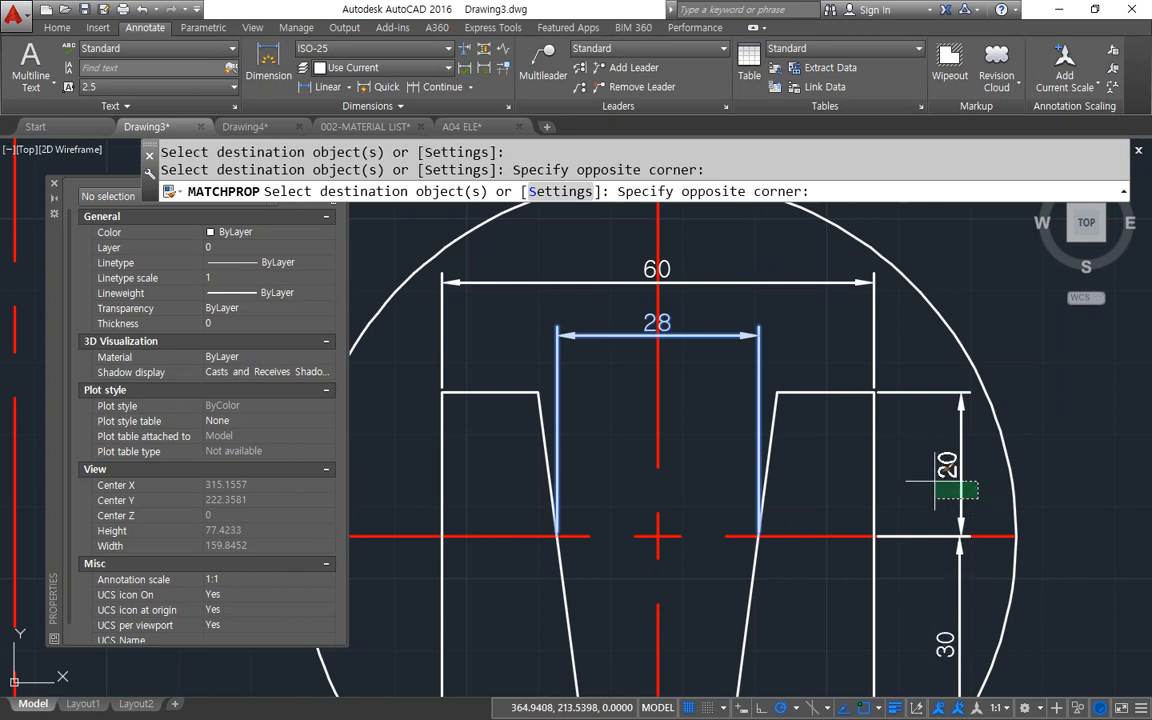
pyautogui.click(934, 480)
pyautogui.click(762, 328)
pyautogui.click(747, 284)
pyautogui.press('Escape')
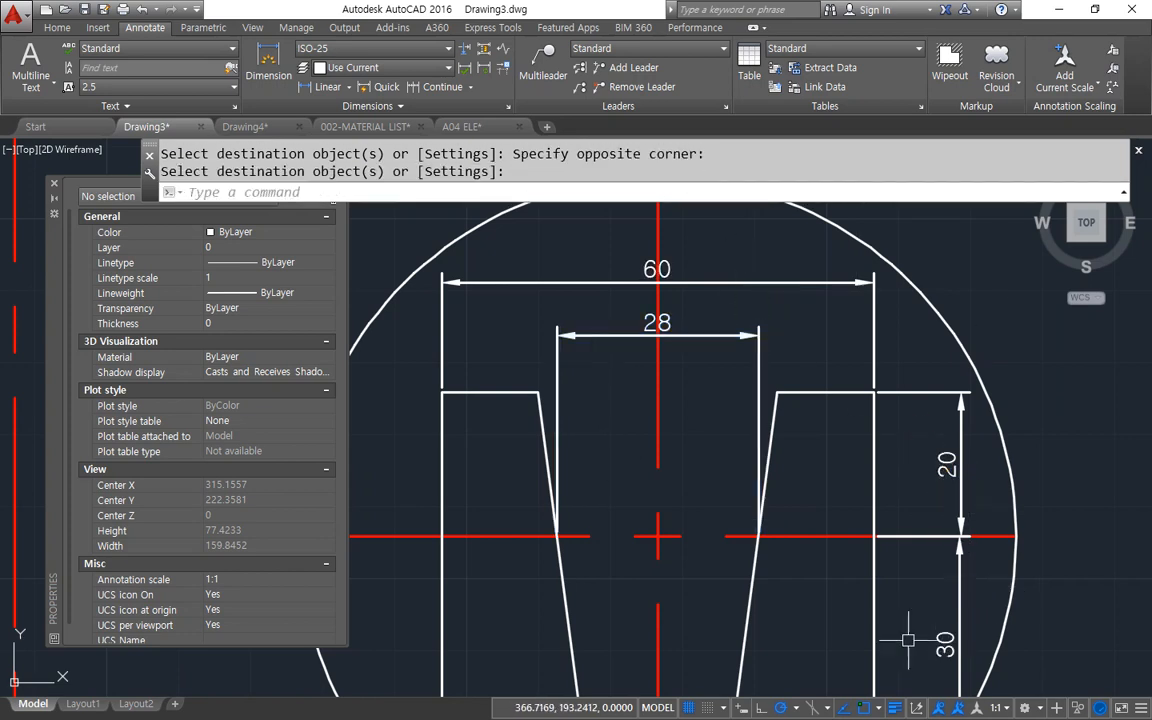
pyautogui.press('Escape')
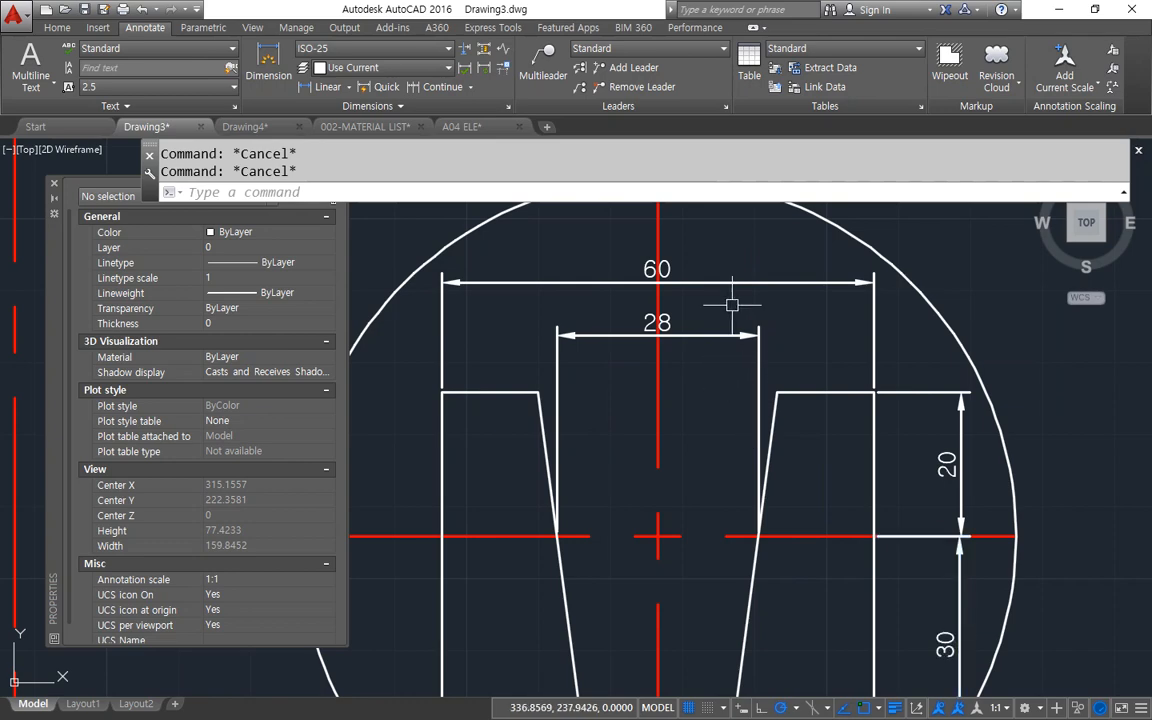
# Create a new dimension style named ISO-25 0.5, starting with ISO-25, for all dimensions.
pyautogui.click(508, 106)
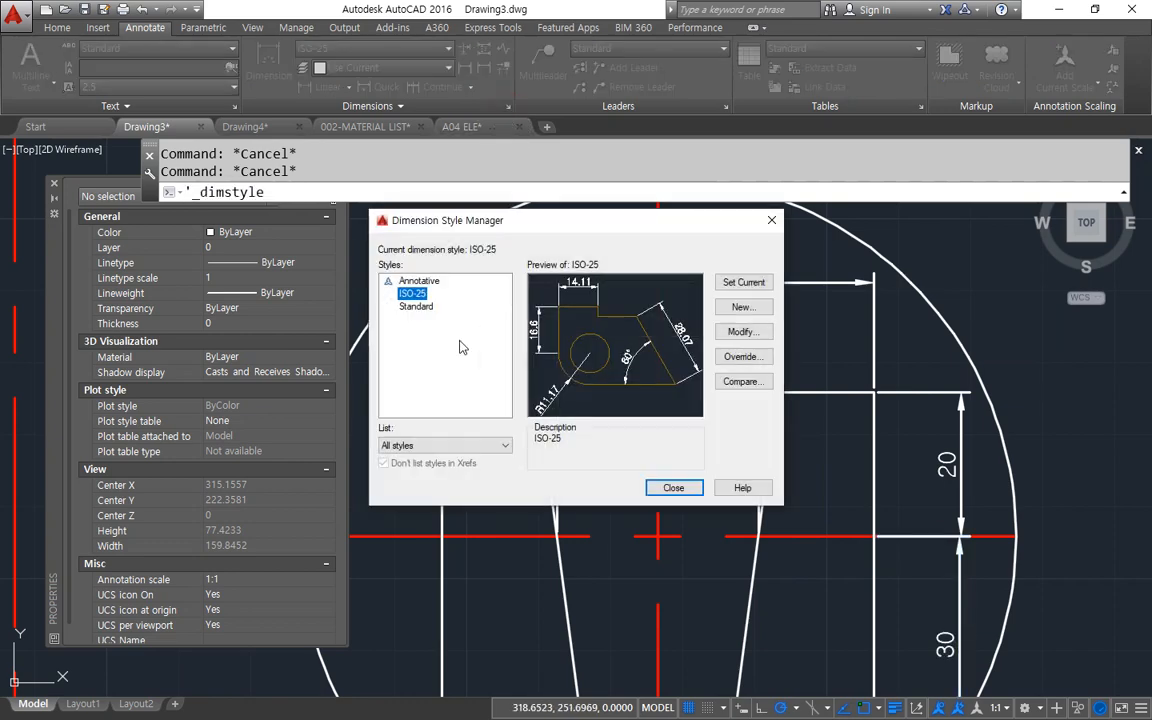
pyautogui.click(737, 308)
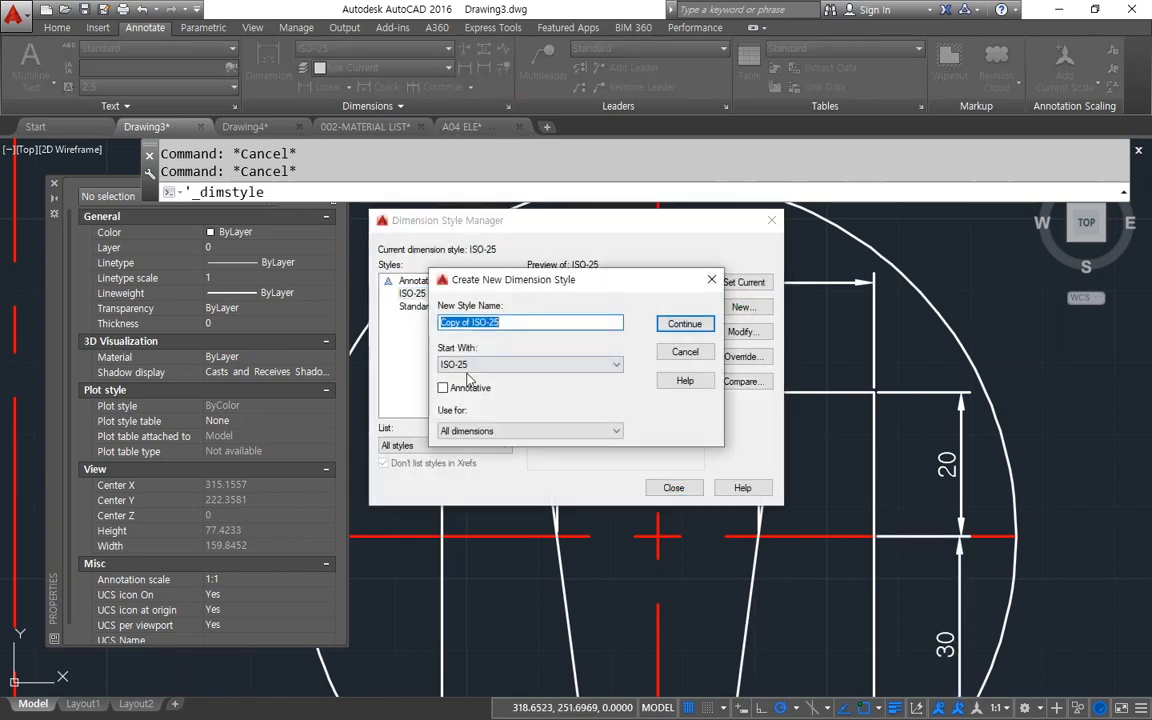
pyautogui.click(517, 321)
pyautogui.moveTo(472, 324); pyautogui.dragTo(388, 333)
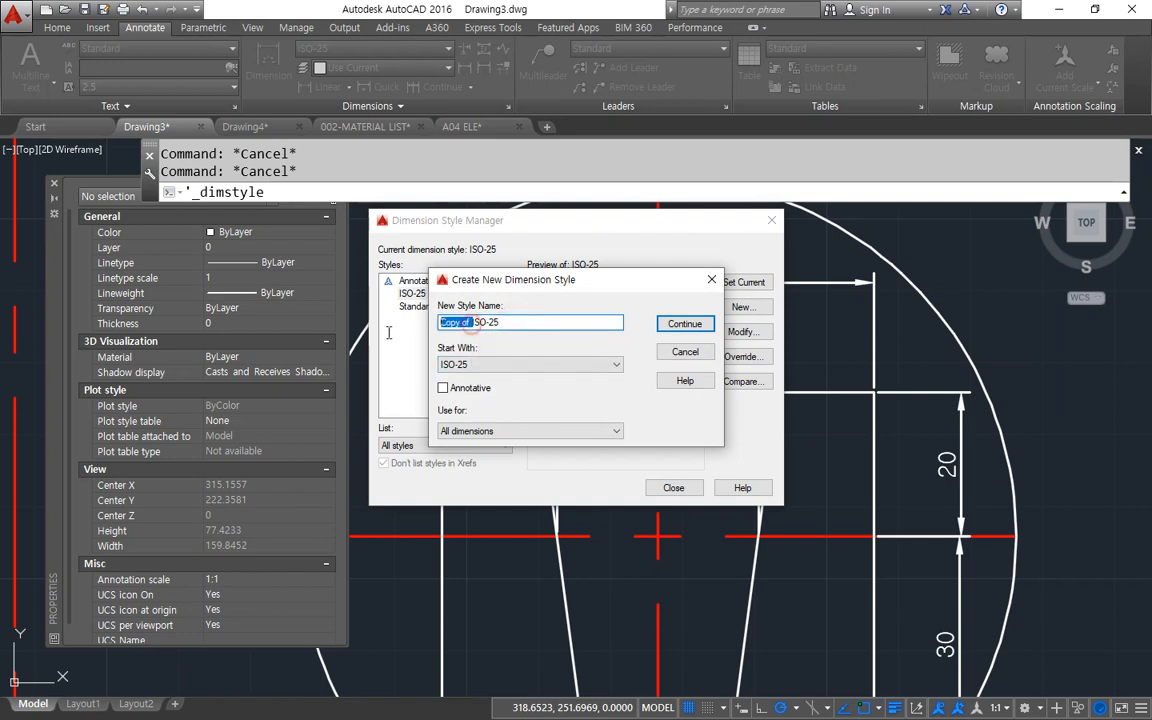
pyautogui.press('BackSpace')
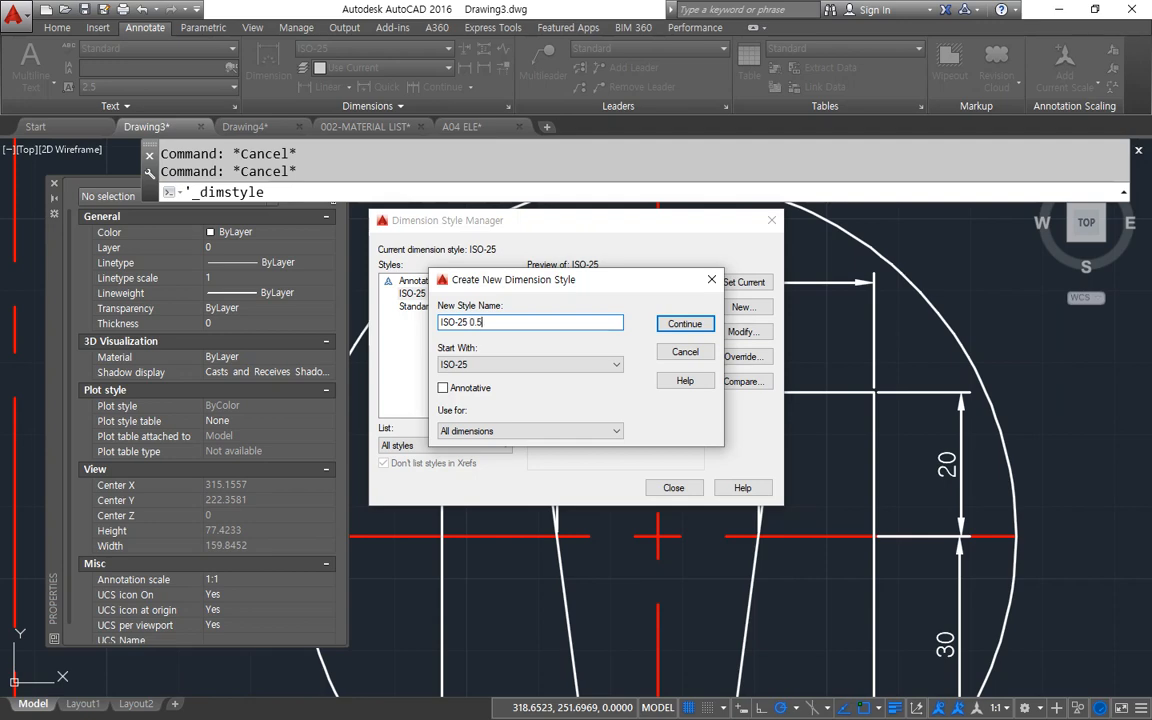
pyautogui.click(676, 326)
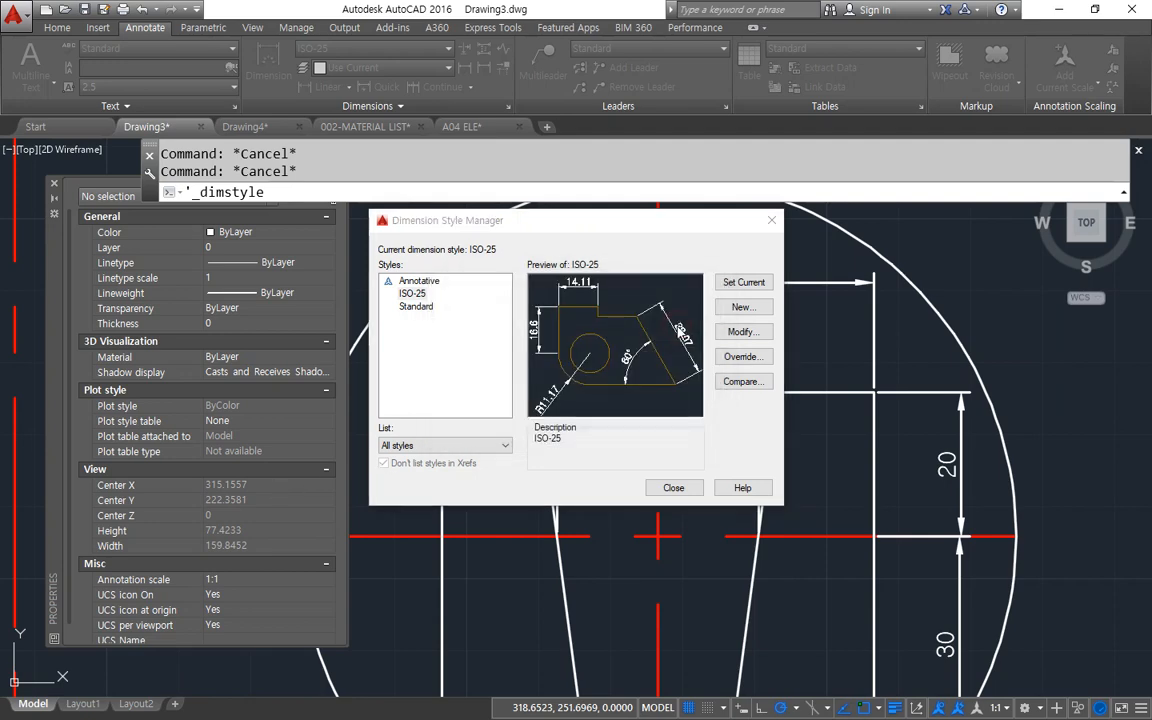
# Set the new style's measurement scale factor to 0.5 in its primary units and close the style manager.
pyautogui.click(563, 191)
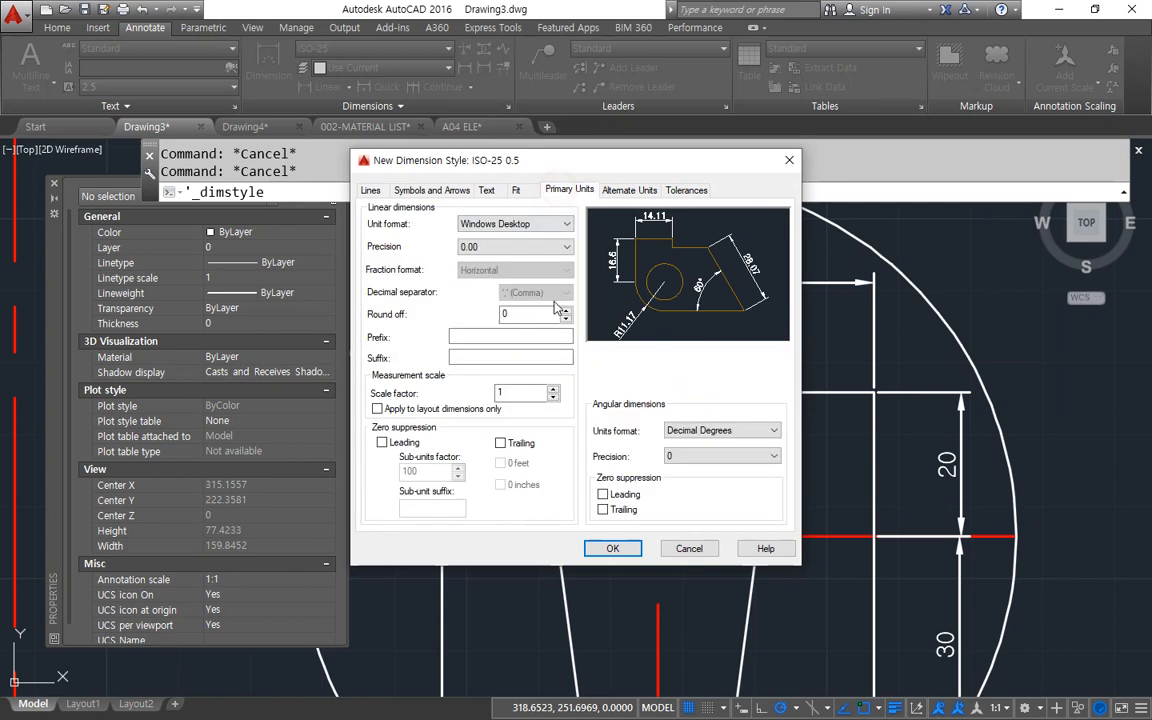
pyautogui.doubleClick(503, 392)
pyautogui.click(612, 548)
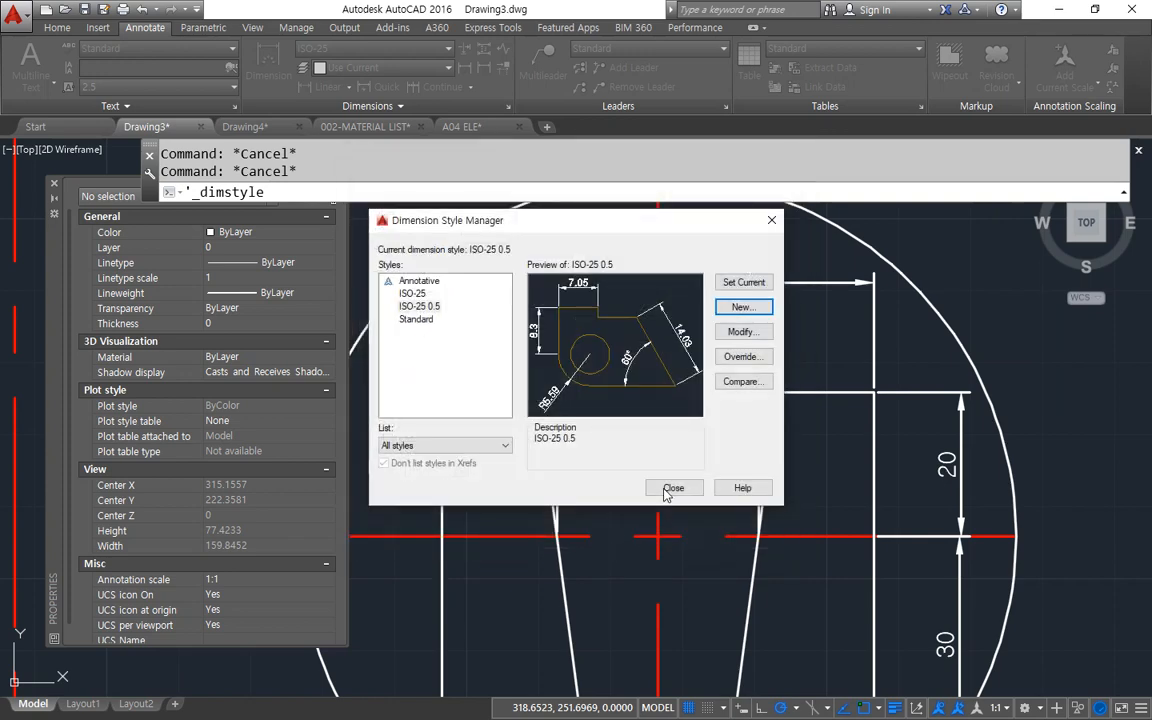
pyautogui.click(675, 488)
# Apply the ISO-25 0.5 dimension style to both horizontal and both vertical dimensions of the enlarged detail.
pyautogui.click(692, 351)
pyautogui.click(669, 249)
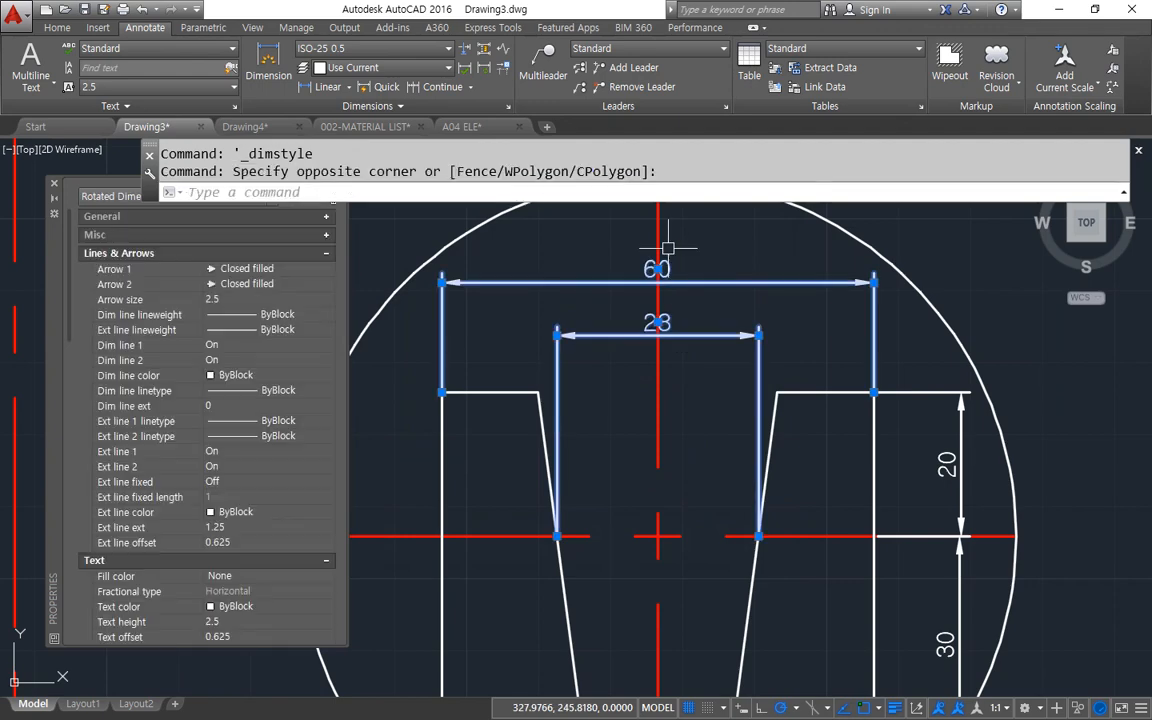
pyautogui.click(963, 498)
pyautogui.click(951, 623)
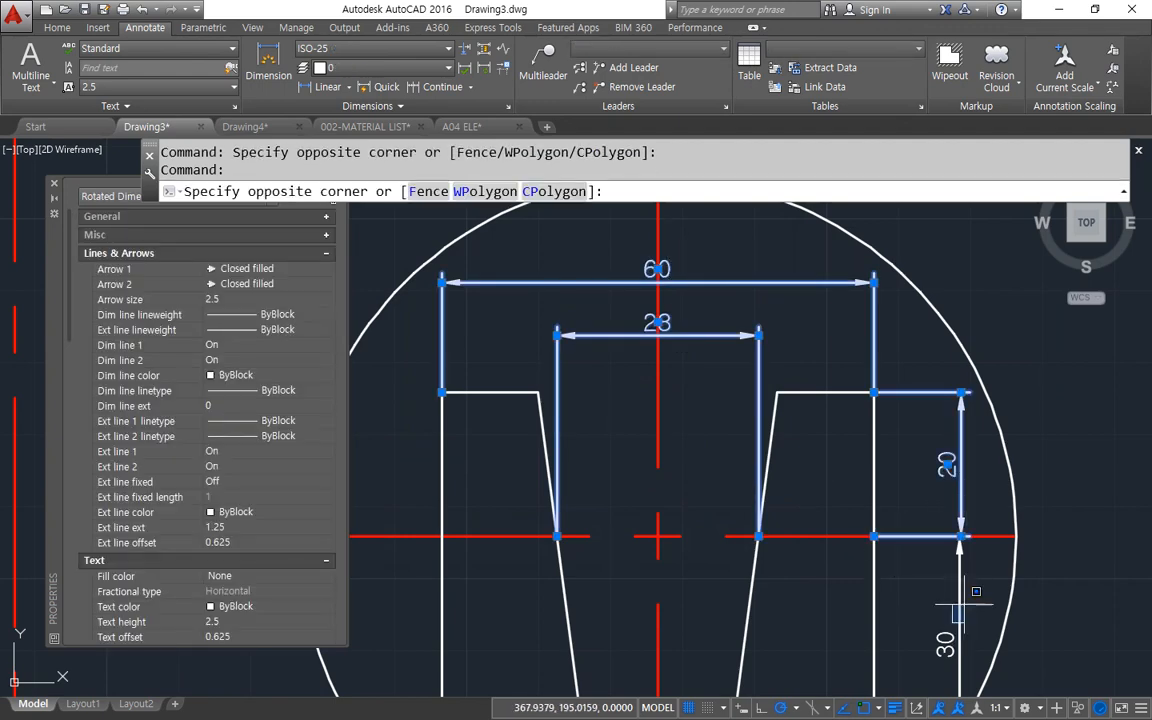
pyautogui.click(965, 604)
pyautogui.click(958, 617)
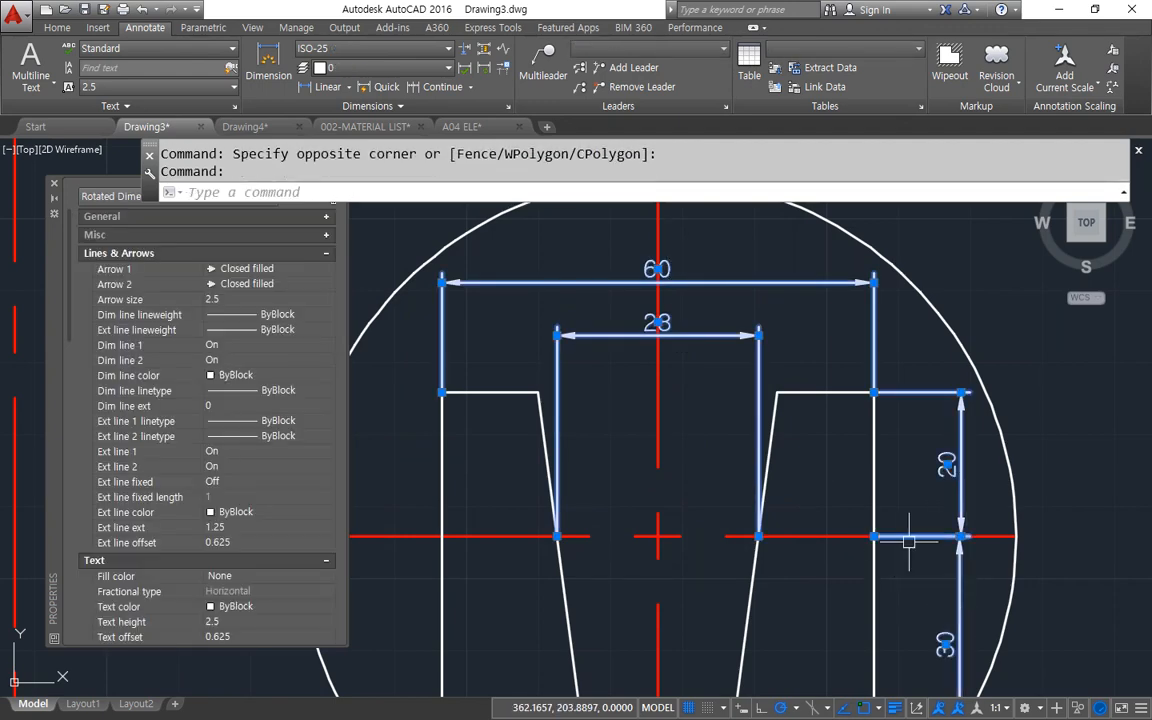
pyautogui.click(383, 55)
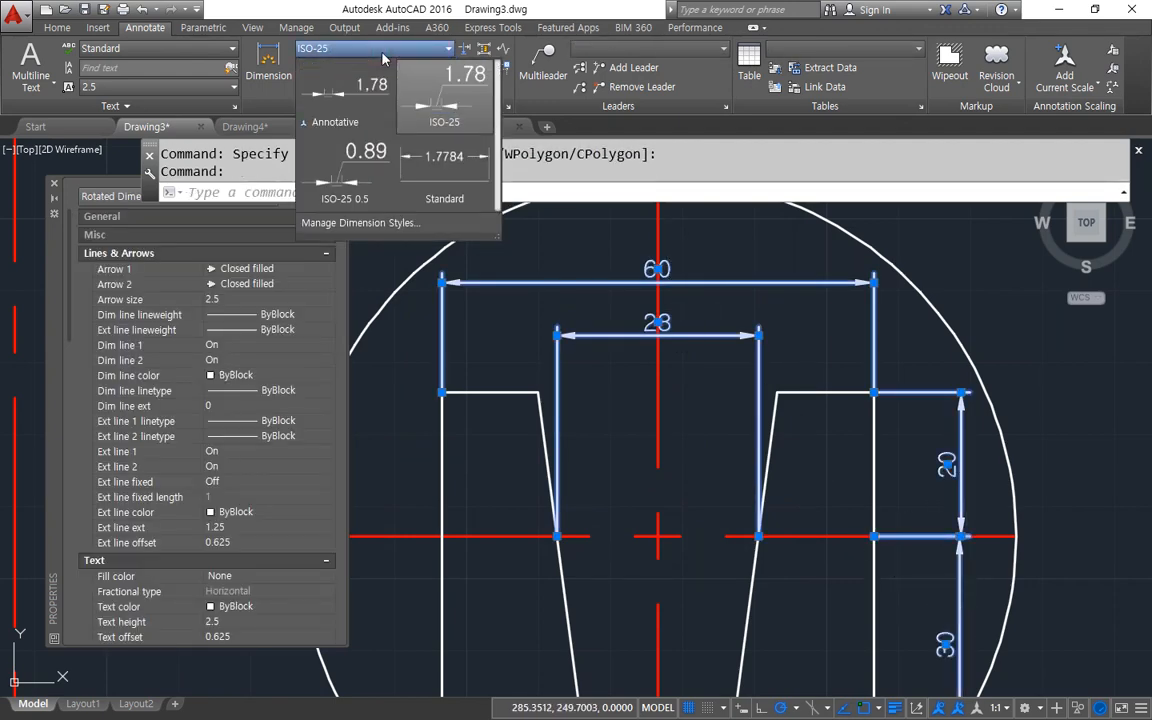
pyautogui.click(362, 182)
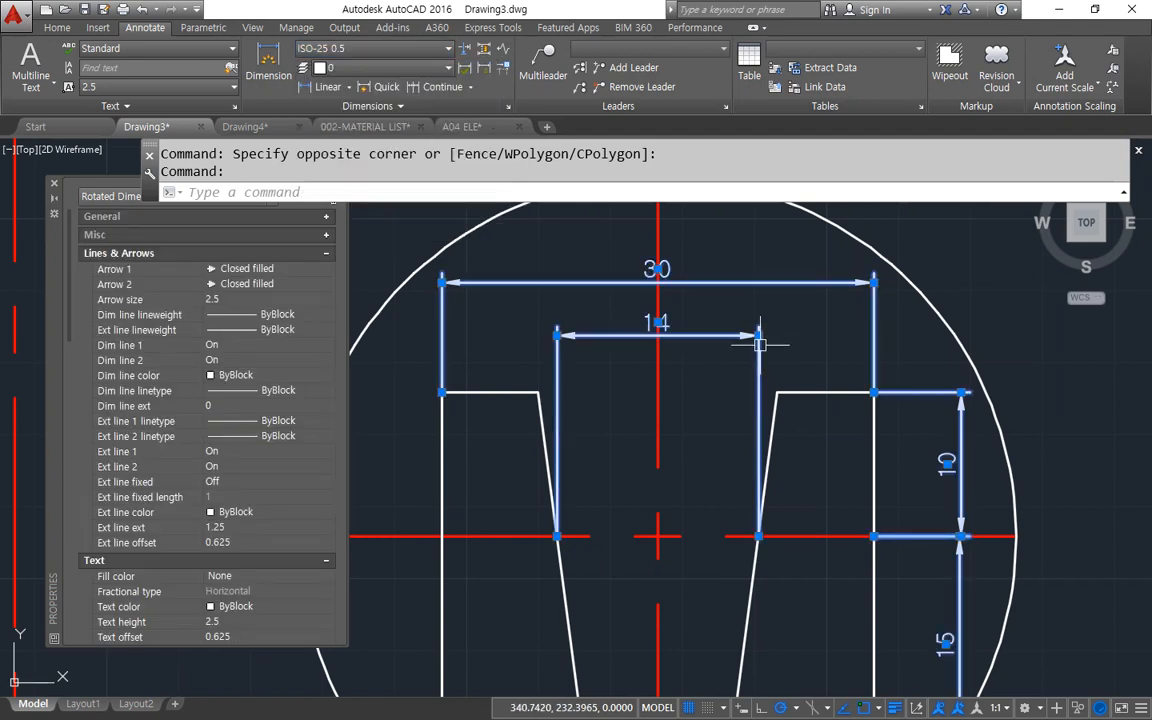
pyautogui.press('Escape')
pyautogui.press('Escape')
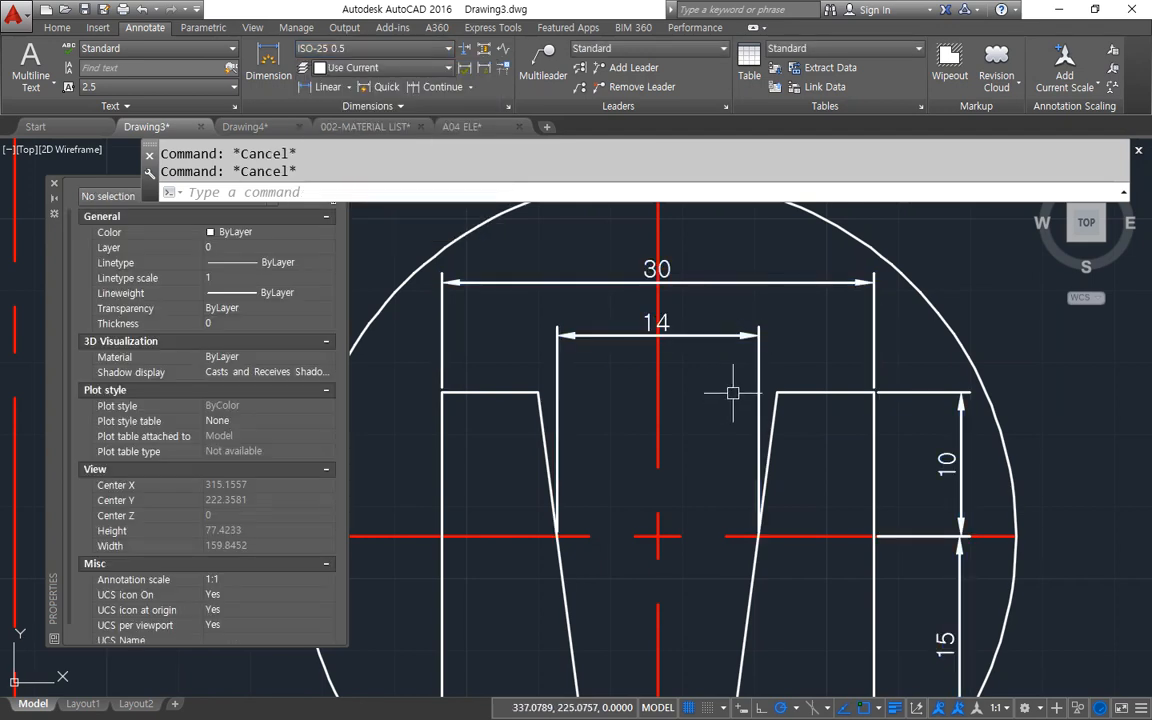
pyautogui.click(719, 341)
pyautogui.click(709, 265)
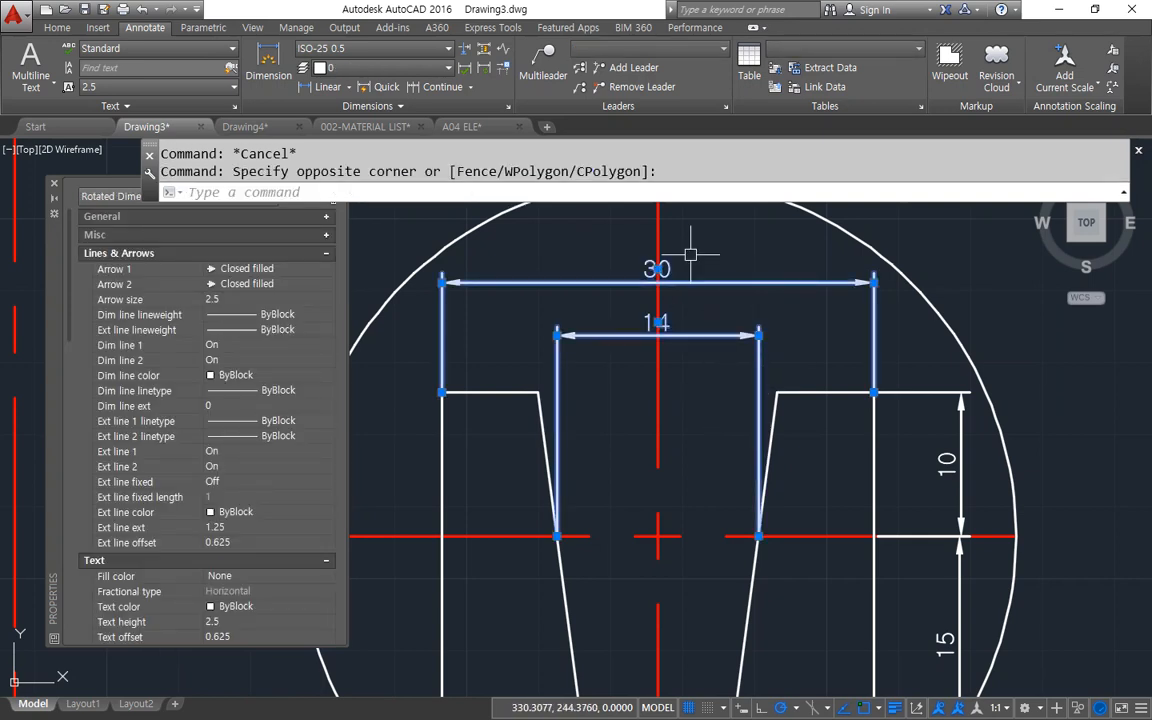
pyautogui.press('Escape')
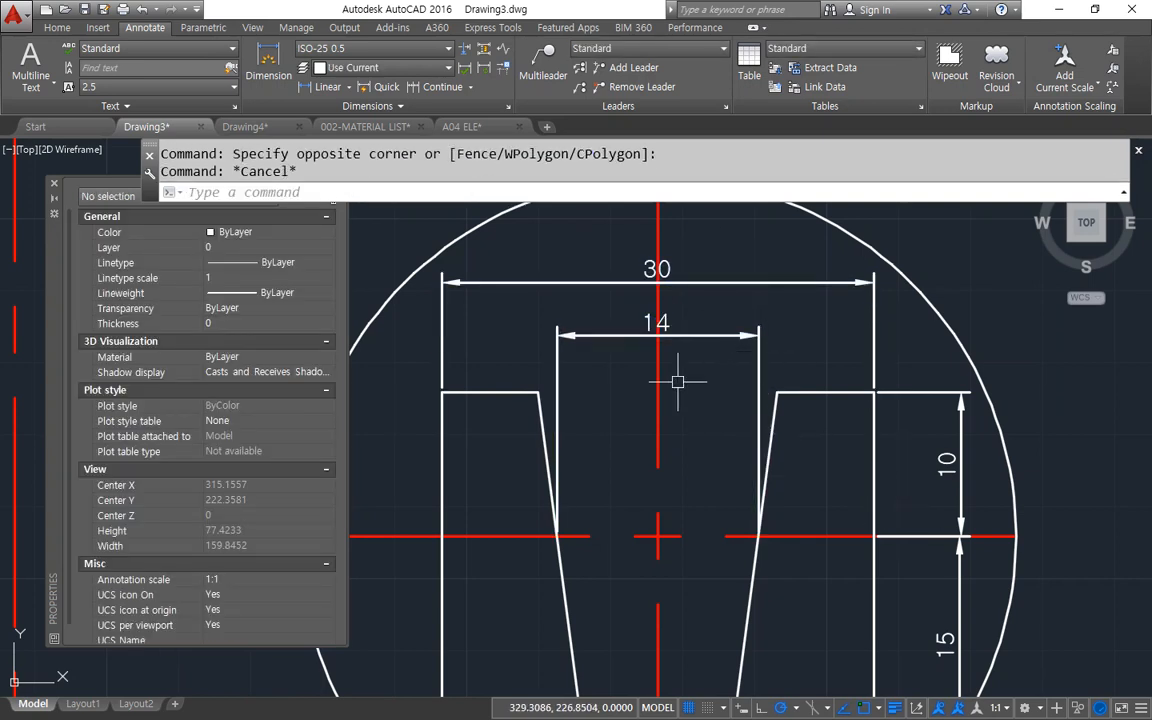
# Add a second linear dimension for the enlarged detail's overall width, between its outer top corners, above the existing one.
pyautogui.click(328, 87)
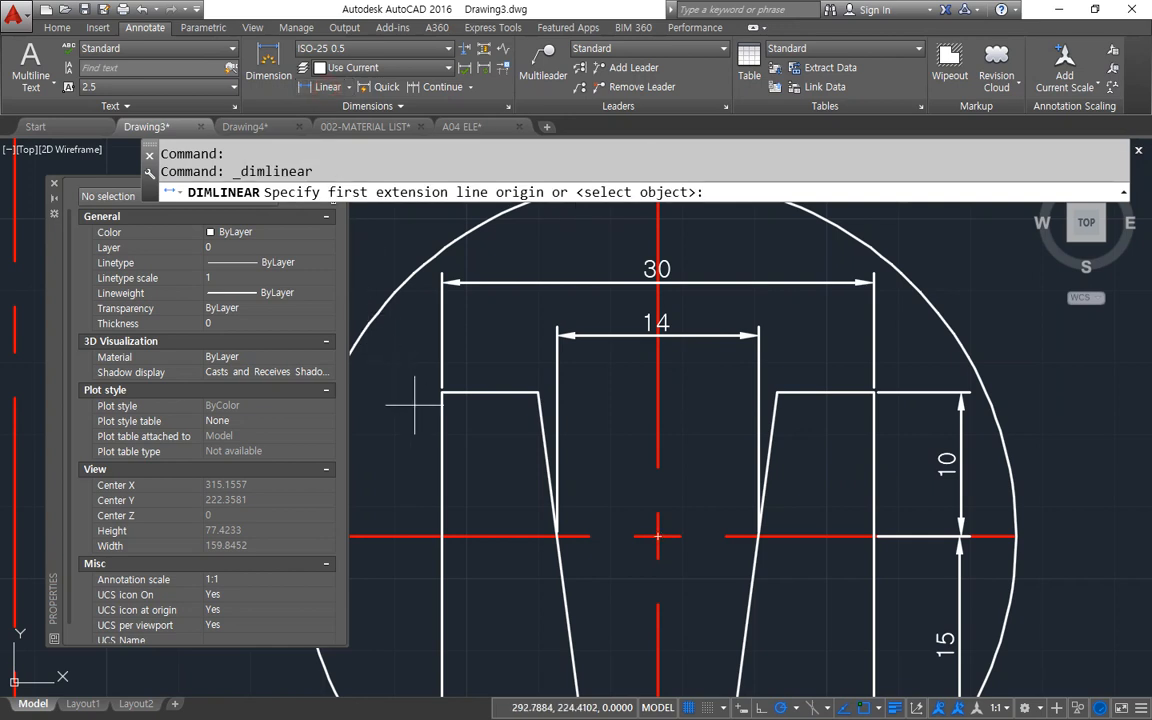
pyautogui.click(444, 392)
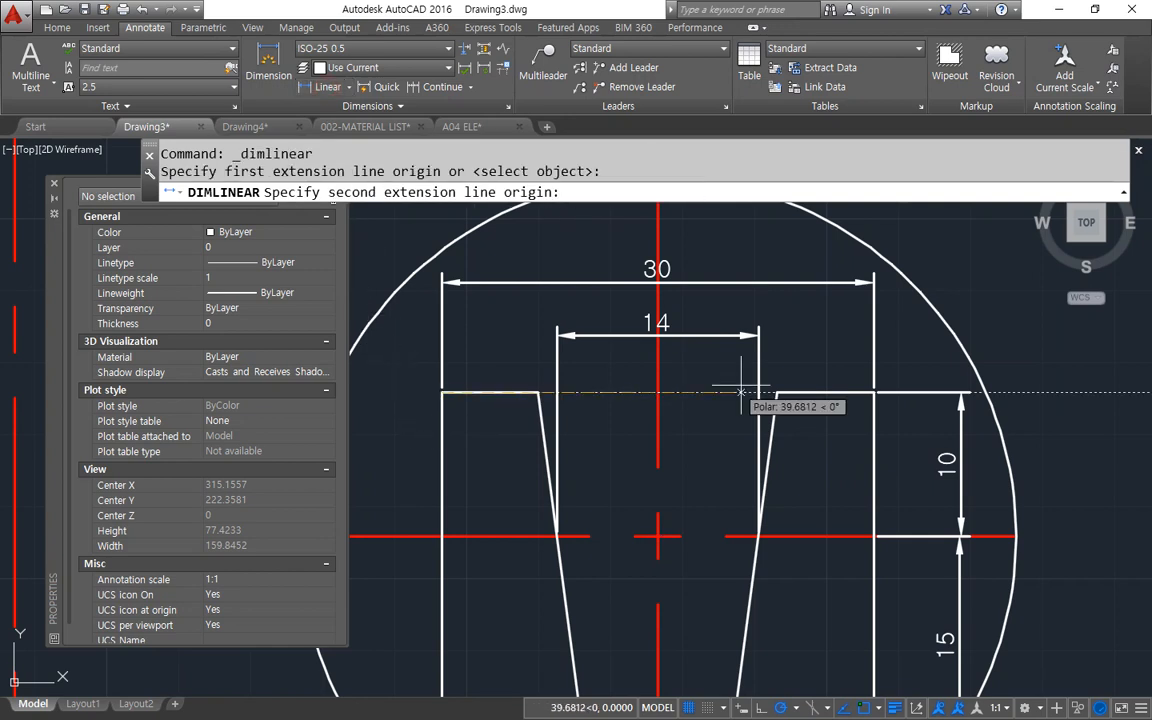
pyautogui.click(874, 392)
pyautogui.click(713, 243)
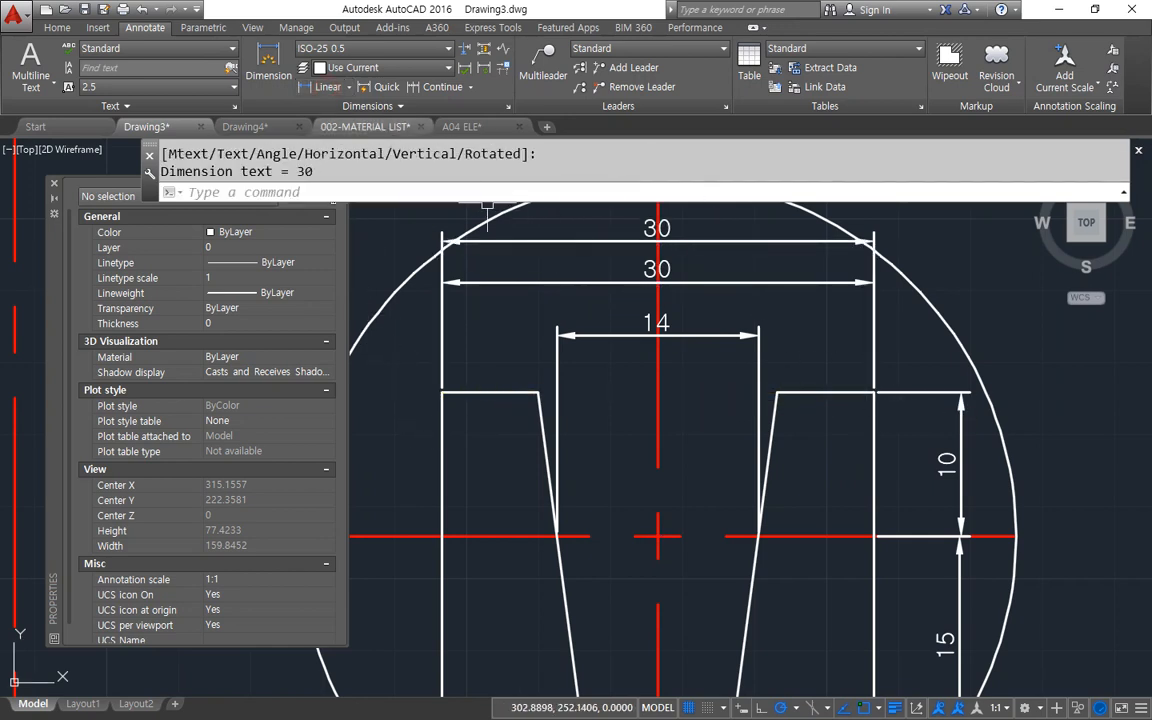
# Make ISO-25 the current dimension style and apply it to the uppermost overall width dimension.
pyautogui.click(380, 49)
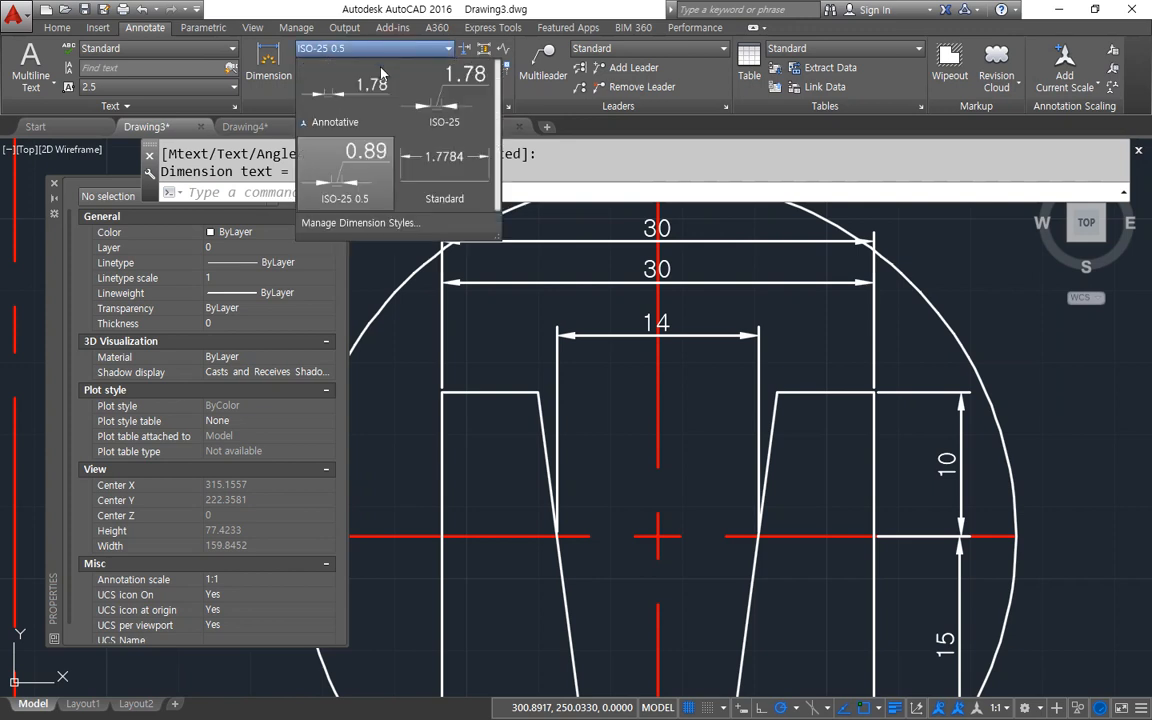
pyautogui.click(440, 100)
pyautogui.click(548, 240)
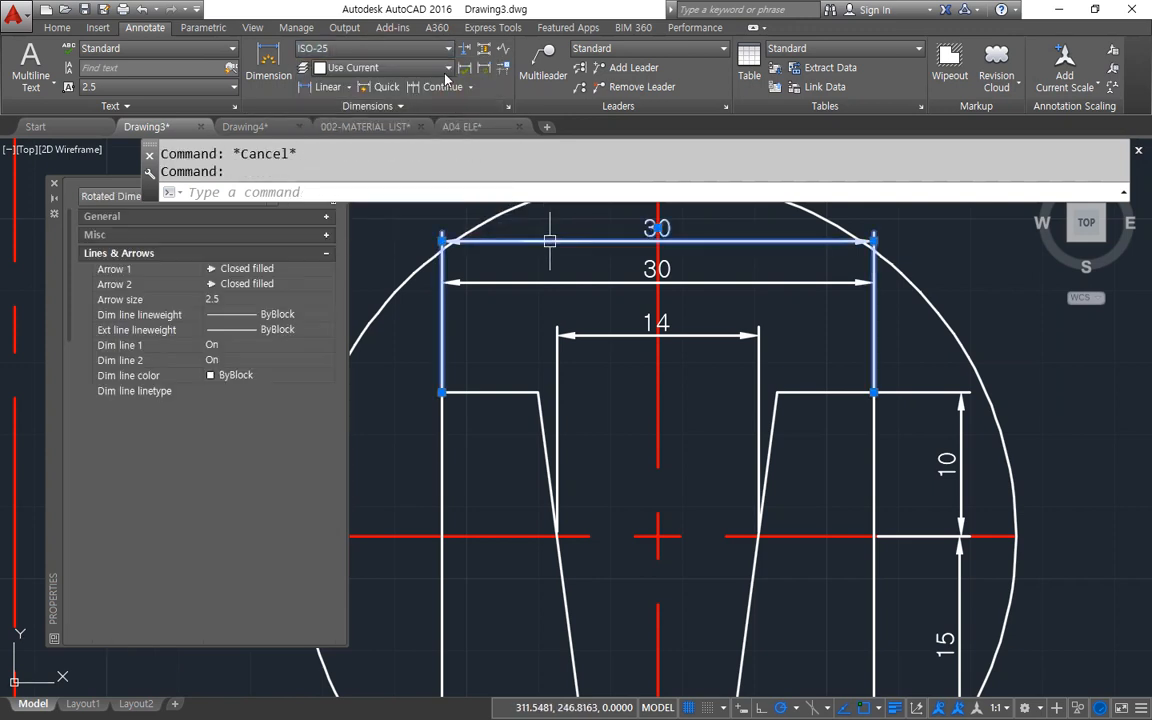
pyautogui.click(380, 49)
pyautogui.click(447, 100)
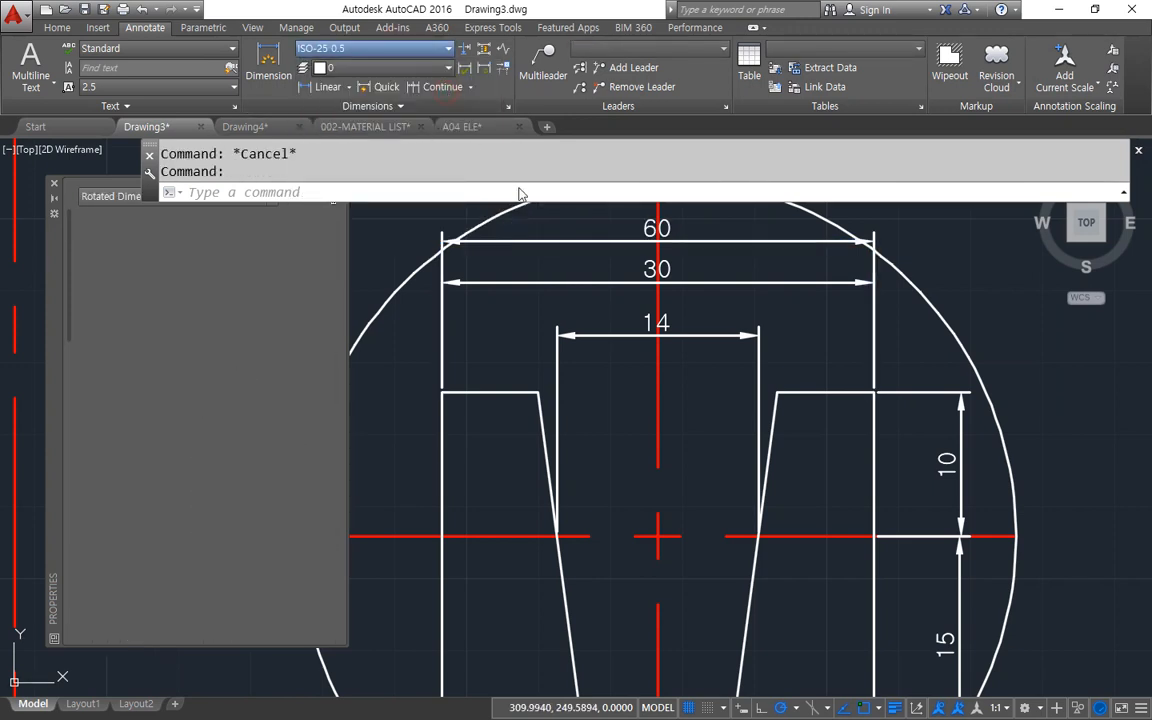
pyautogui.scroll(3, 665, 300)
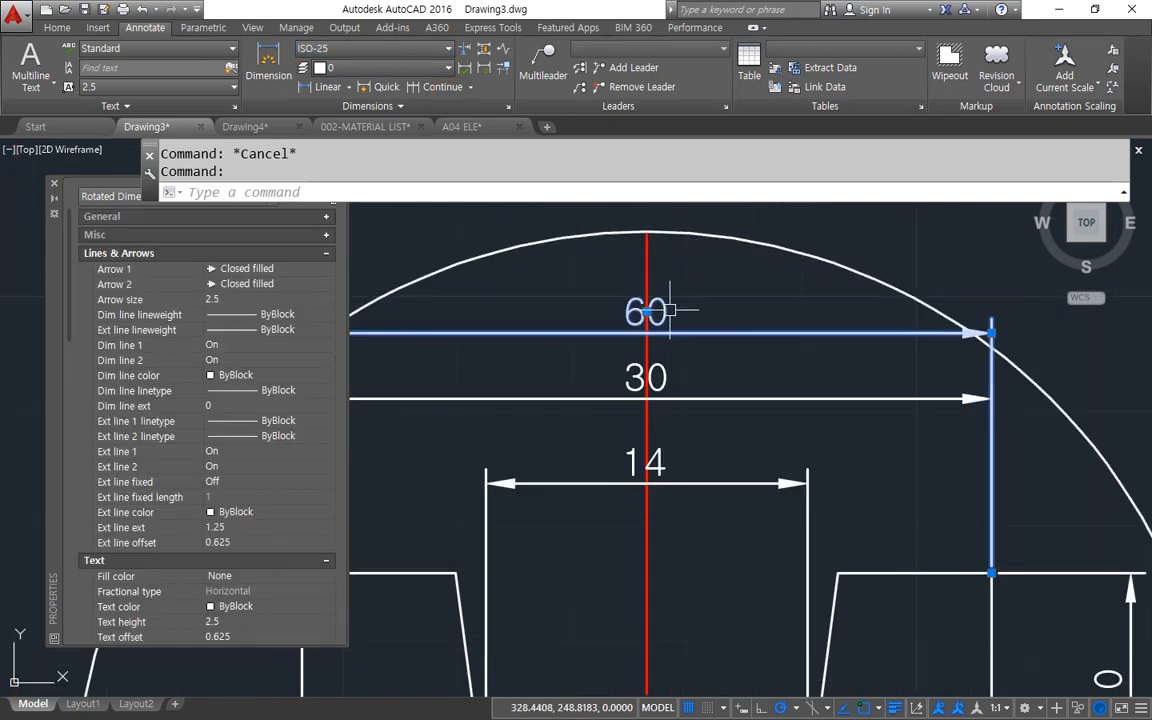
pyautogui.press('Escape')
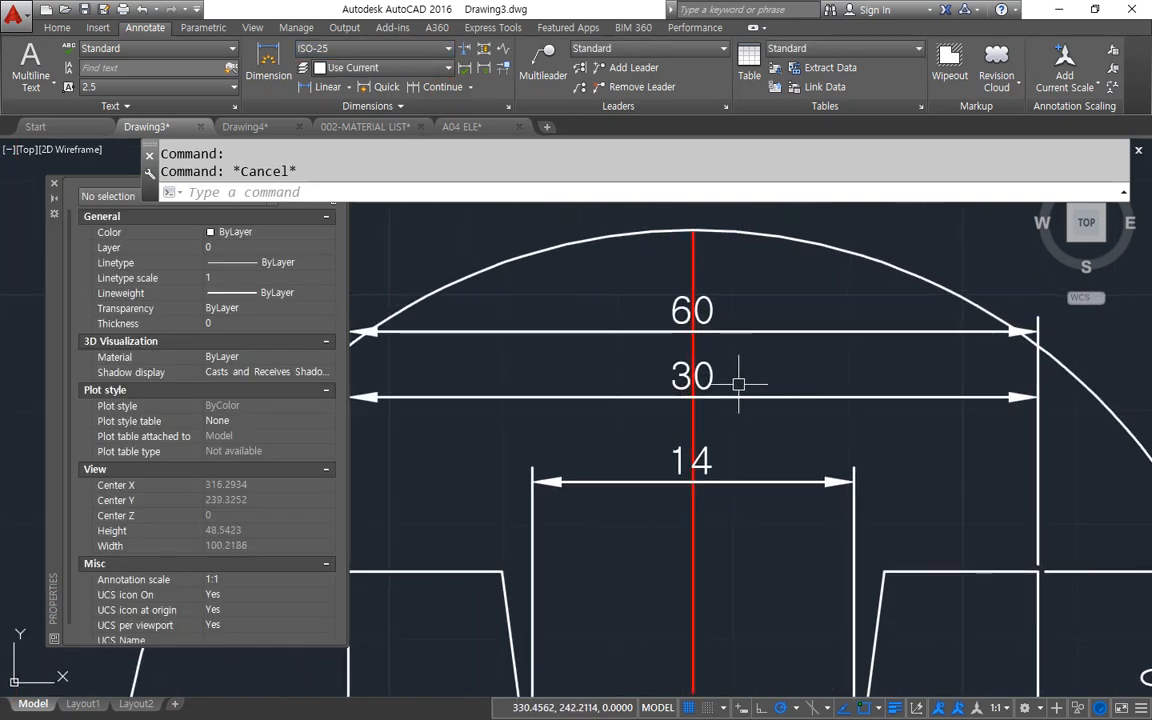
# Open the linear dimension scale property of the lower overall width dimension to examine it.
pyautogui.scroll(-3, 739, 383)
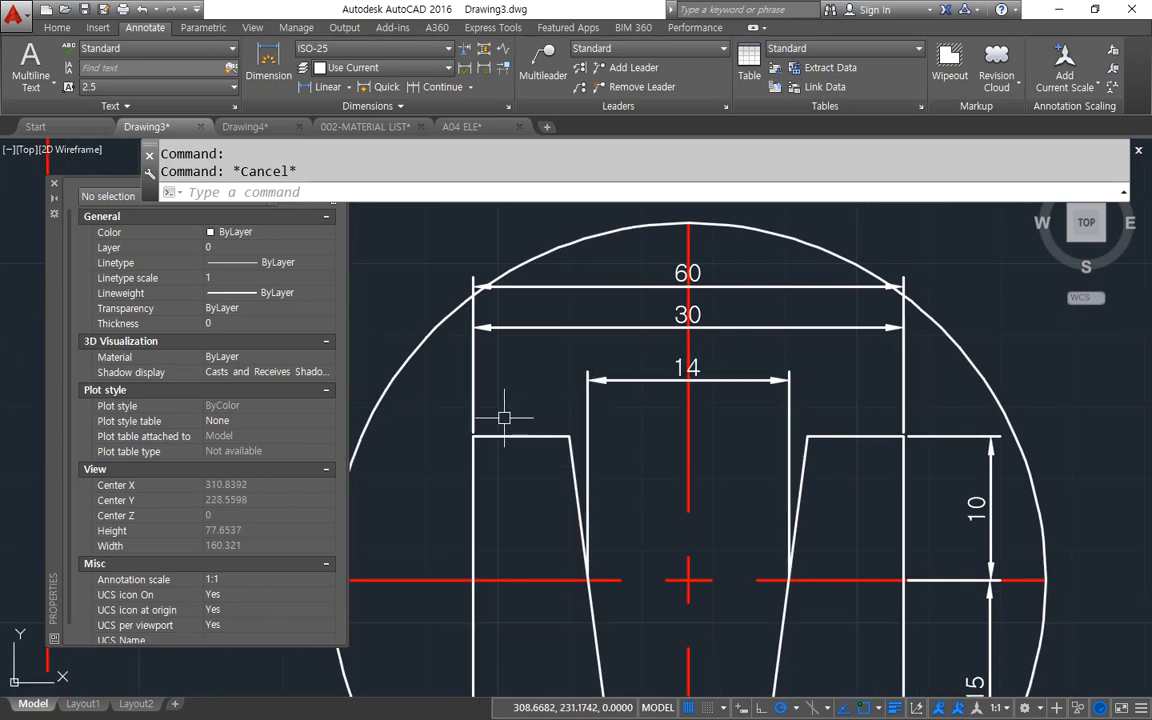
pyautogui.click(650, 319)
pyautogui.click(622, 330)
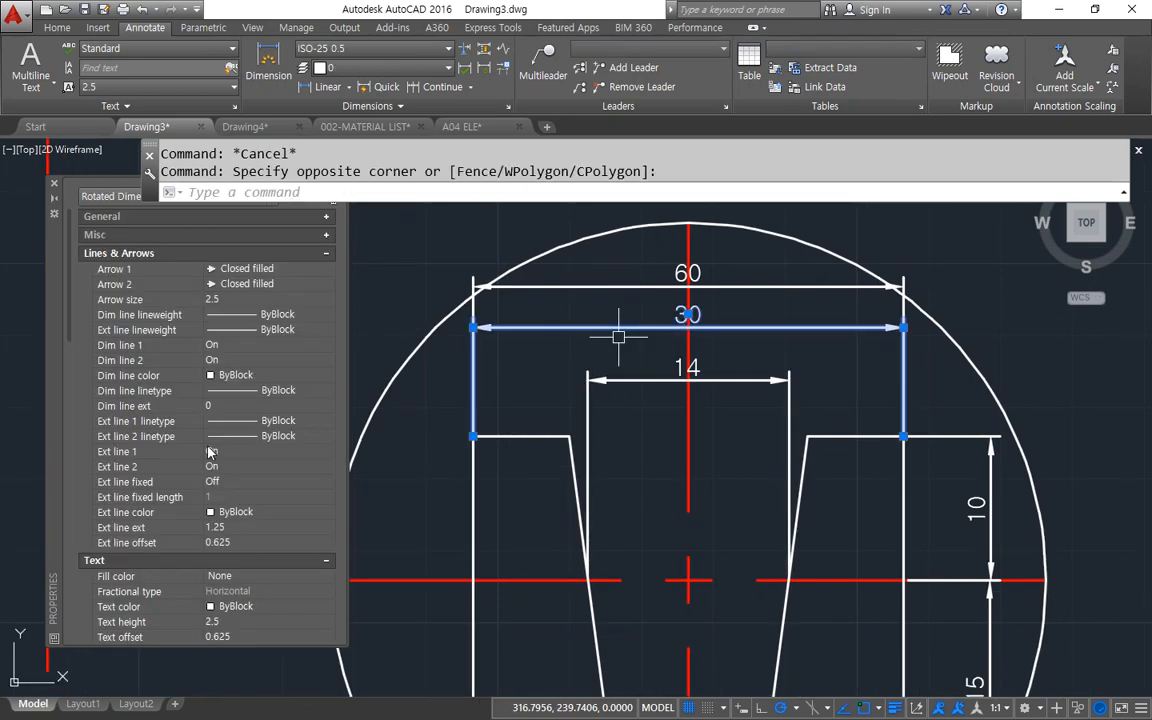
pyautogui.scroll(-8, 128, 430)
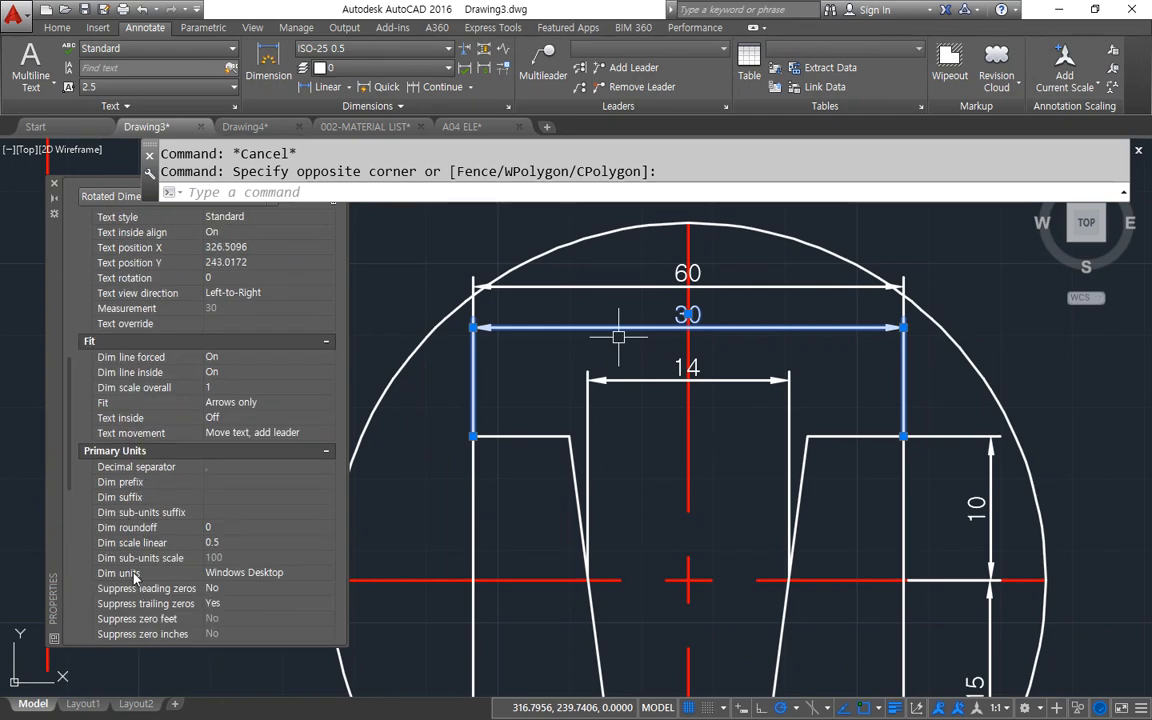
pyautogui.scroll(-3, 150, 578)
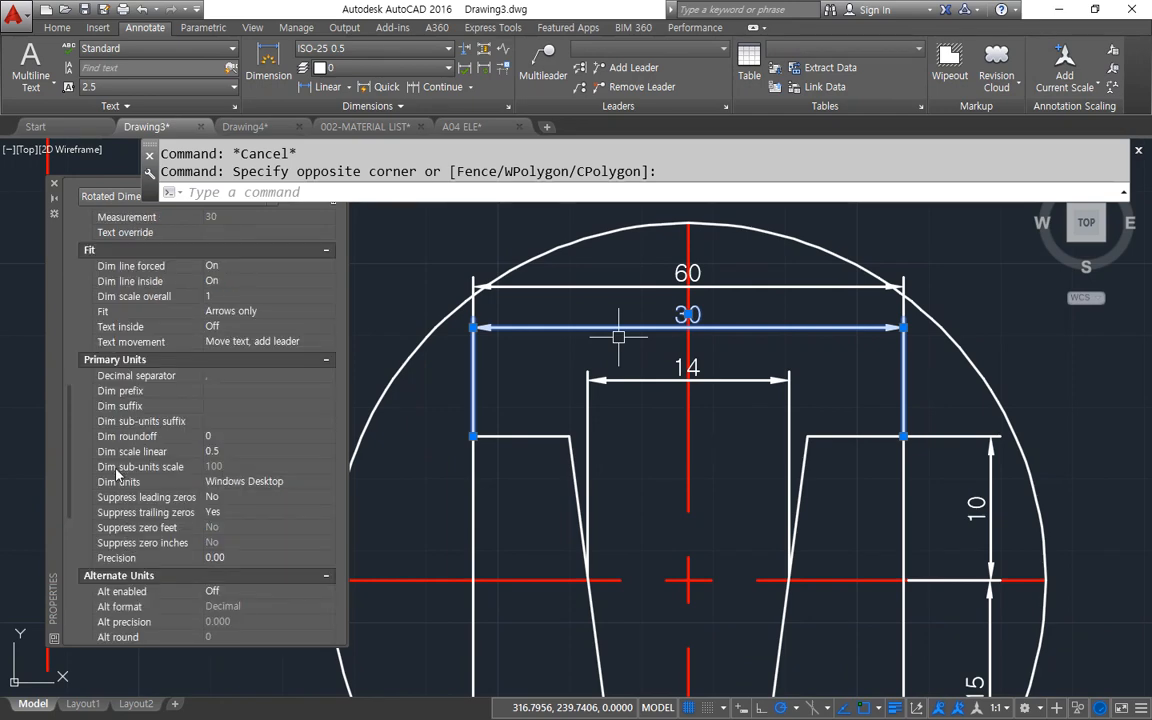
pyautogui.click(222, 451)
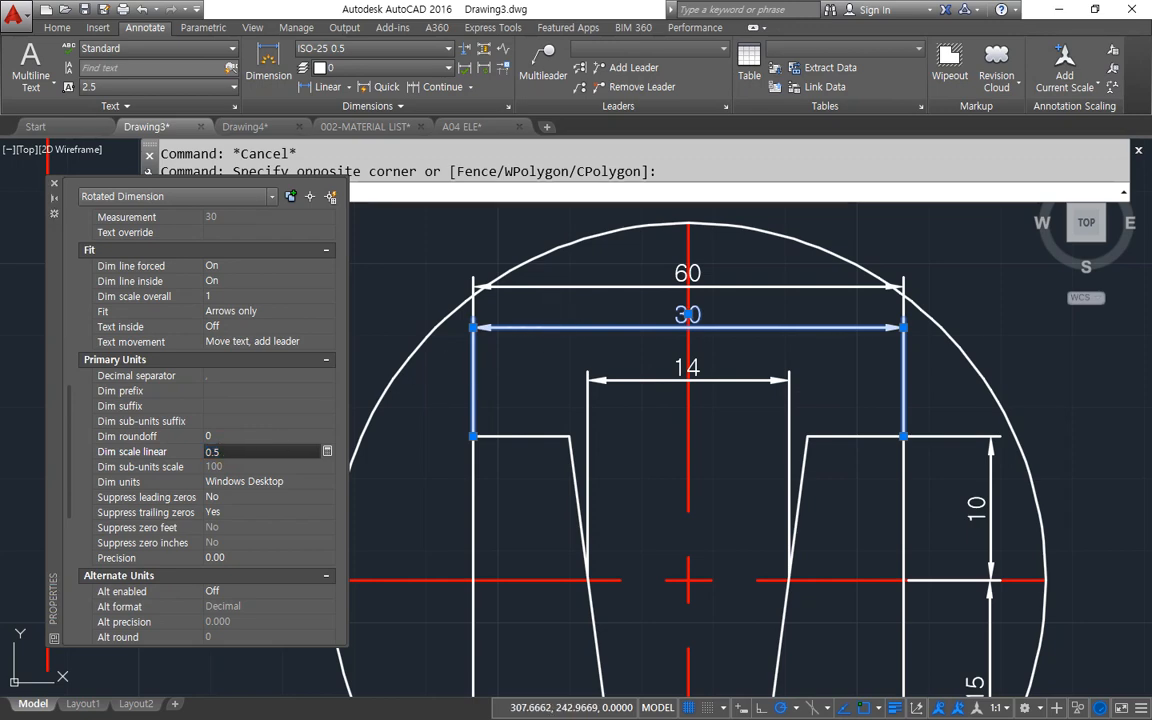
# Examine the linear dimension scale property of the uppermost overall width dimension and compare it with the other detail dimensions.
pyautogui.press('Escape')
pyautogui.click(562, 287)
pyautogui.scroll(-15, 247, 456)
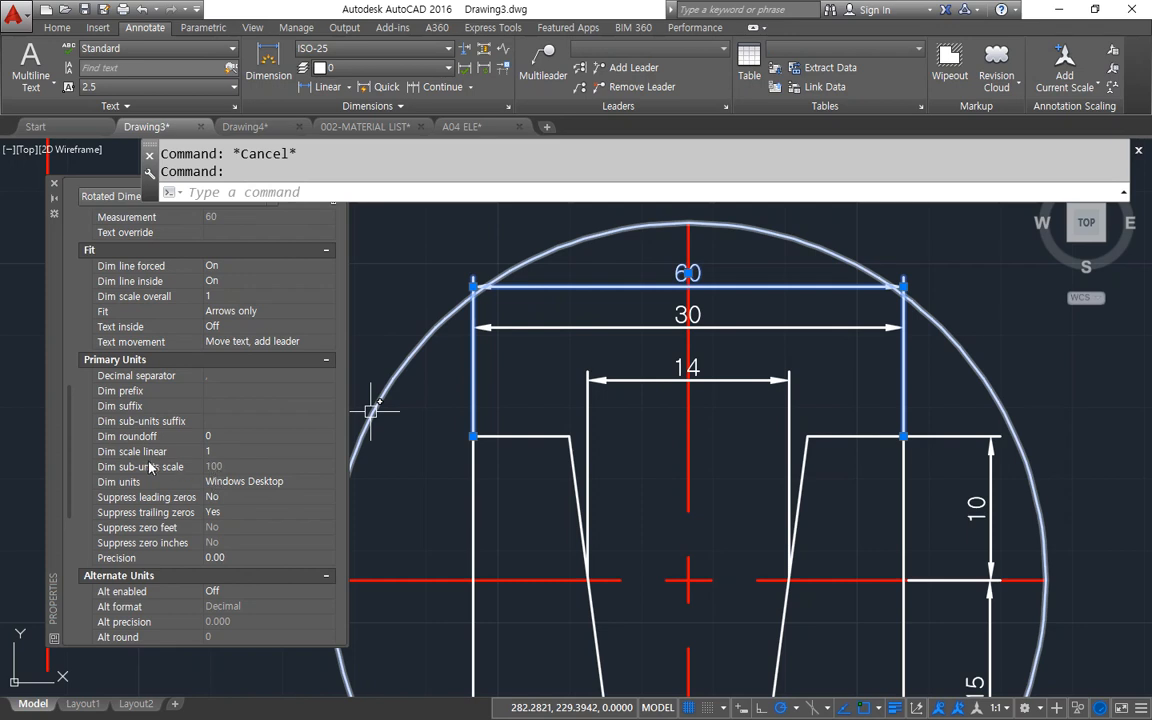
pyautogui.moveTo(84, 461); pyautogui.dragTo(195, 460)
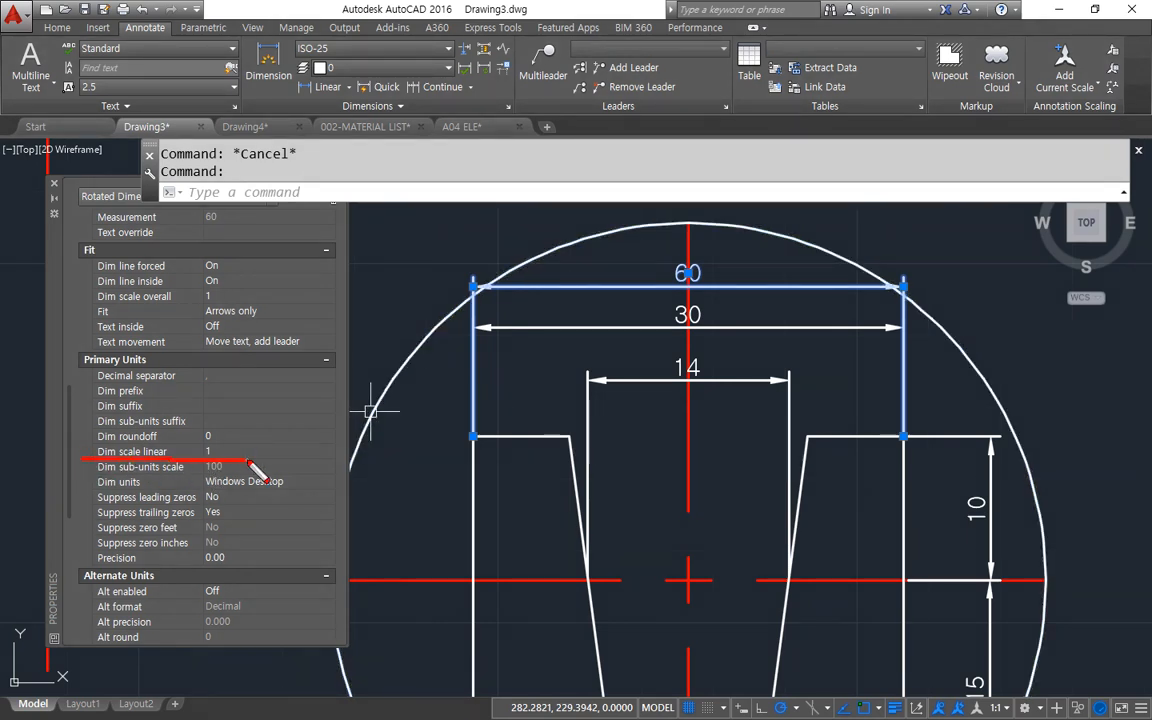
pyautogui.moveTo(692, 405)
pyautogui.mouseDown()
pyautogui.moveTo(662, 355)
pyautogui.moveTo(720, 420)
pyautogui.mouseUp()
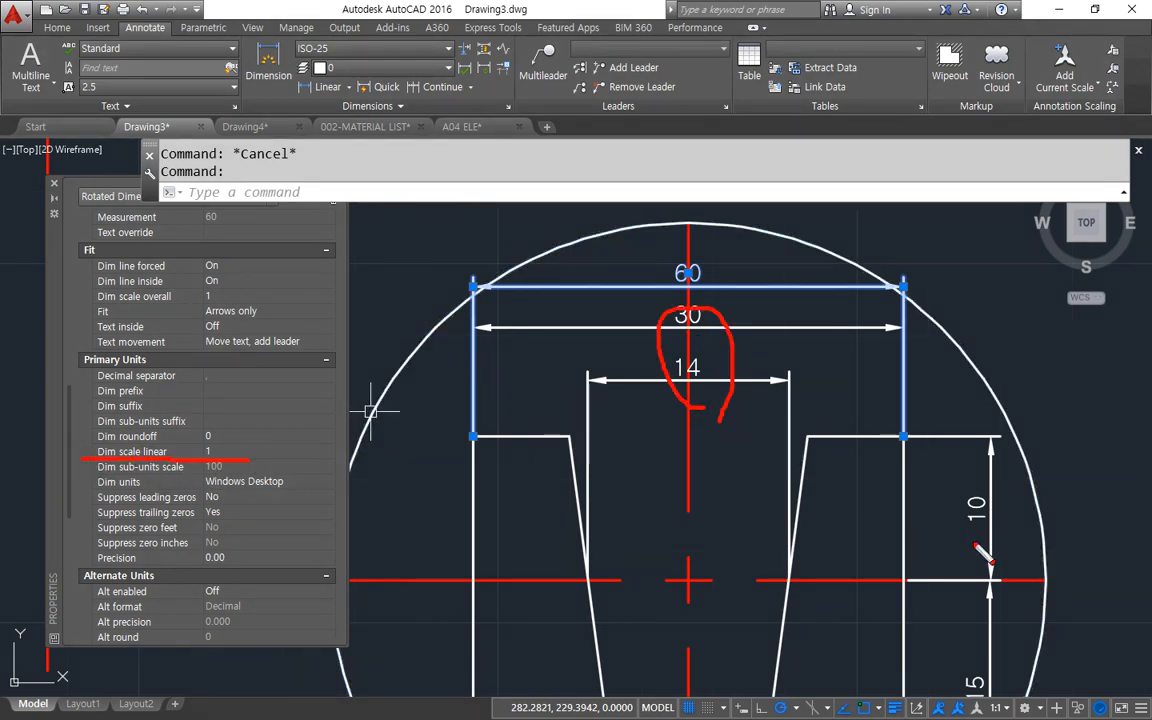
pyautogui.moveTo(975, 537)
pyautogui.mouseDown()
pyautogui.moveTo(985, 635)
pyautogui.moveTo(1018, 530)
pyautogui.mouseUp()
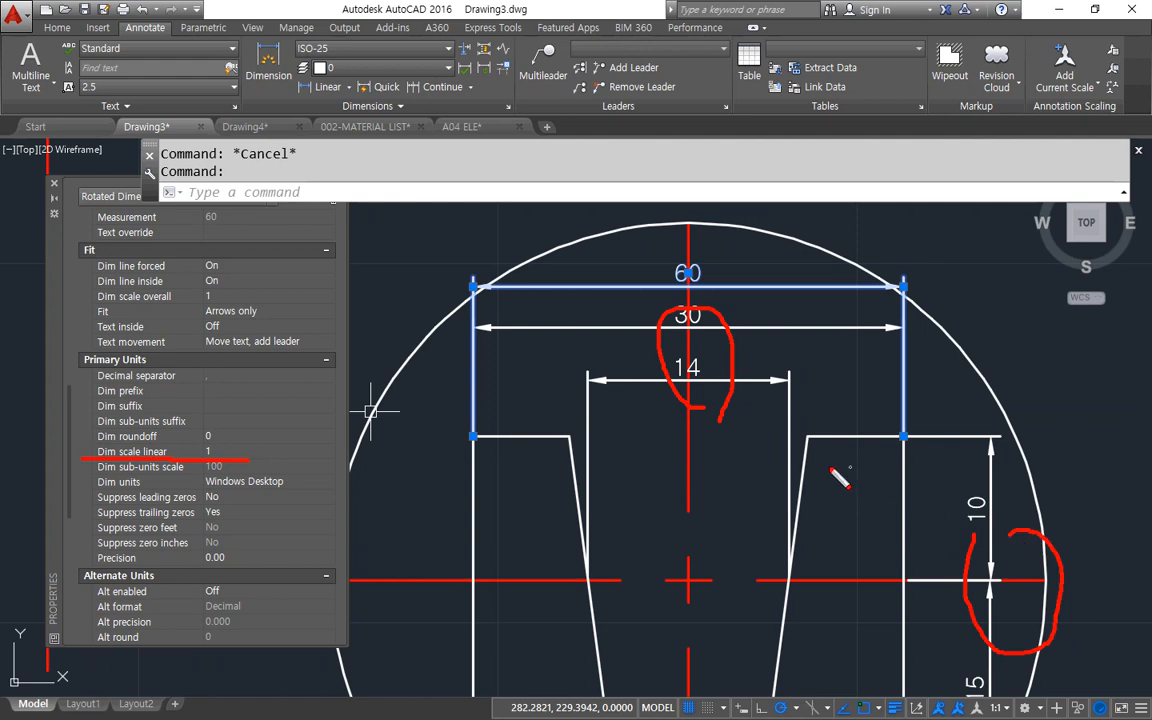
pyautogui.press('Escape')
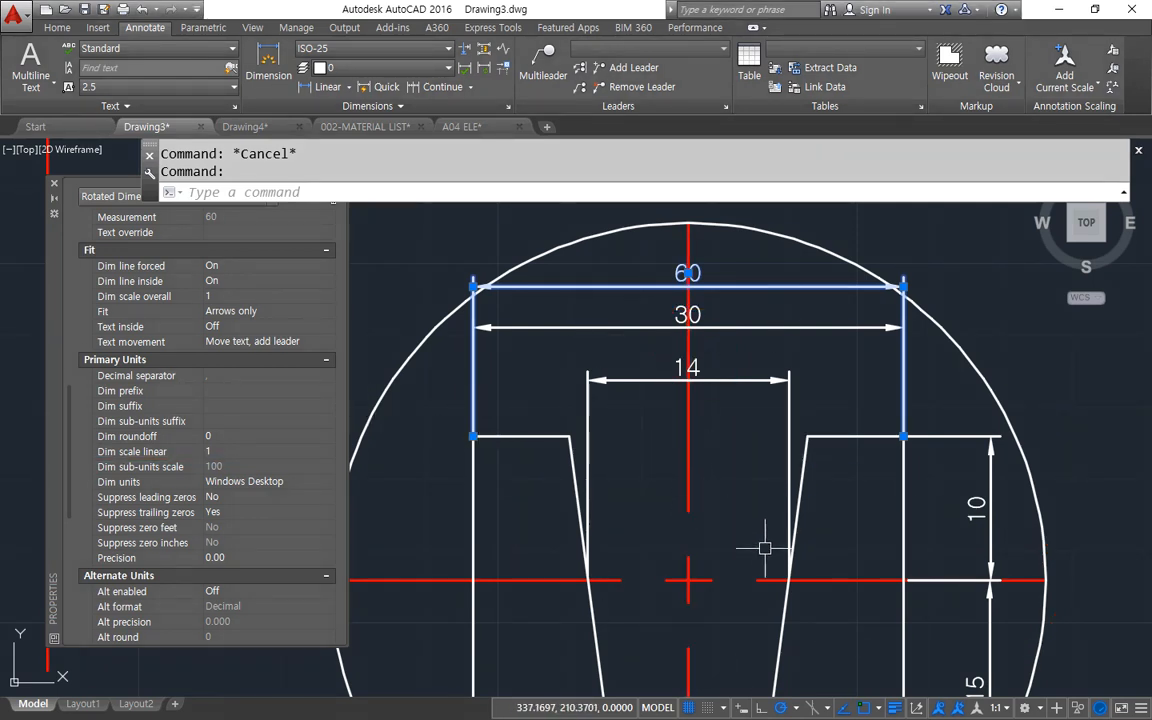
pyautogui.scroll(-2, 753, 501)
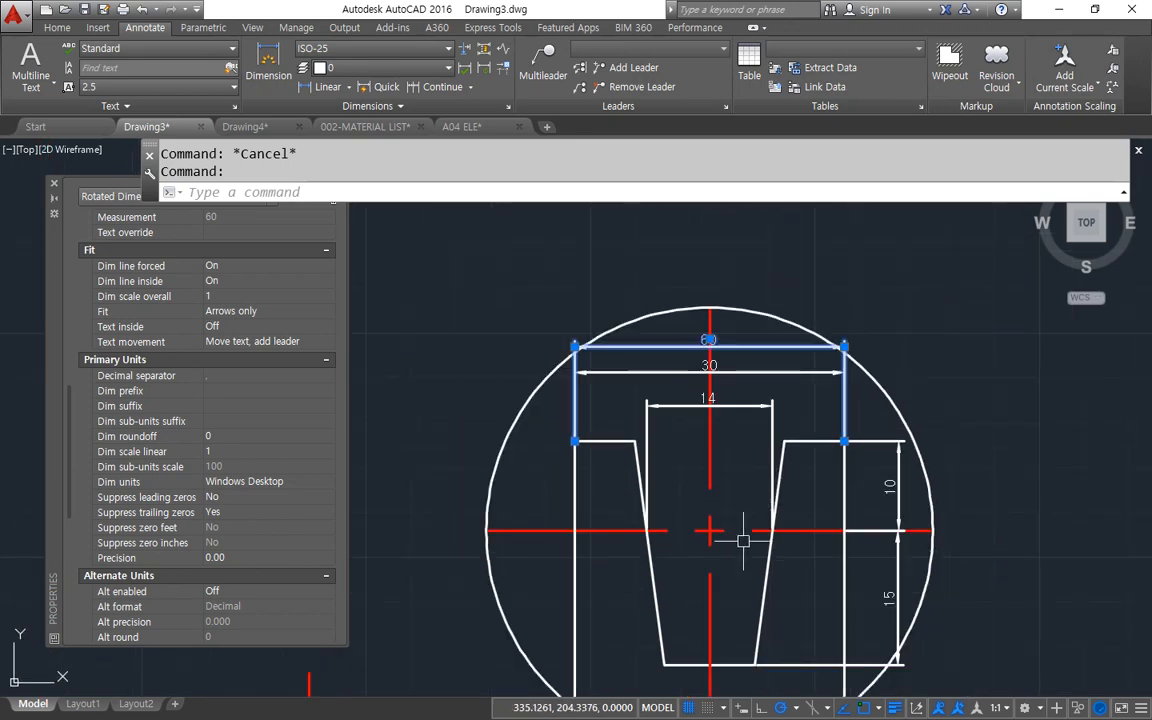
pyautogui.press('Escape')
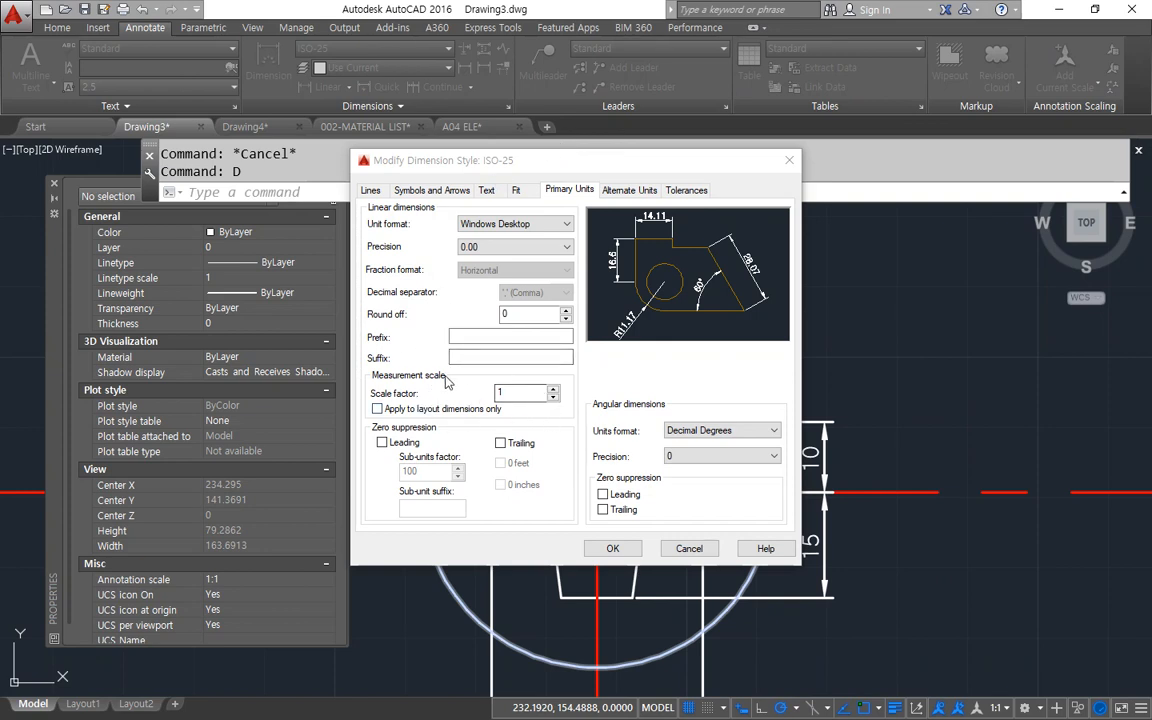
# Turn on the display of alternate units in the ISO-25 dimension style and save the style.
pyautogui.click(634, 190)
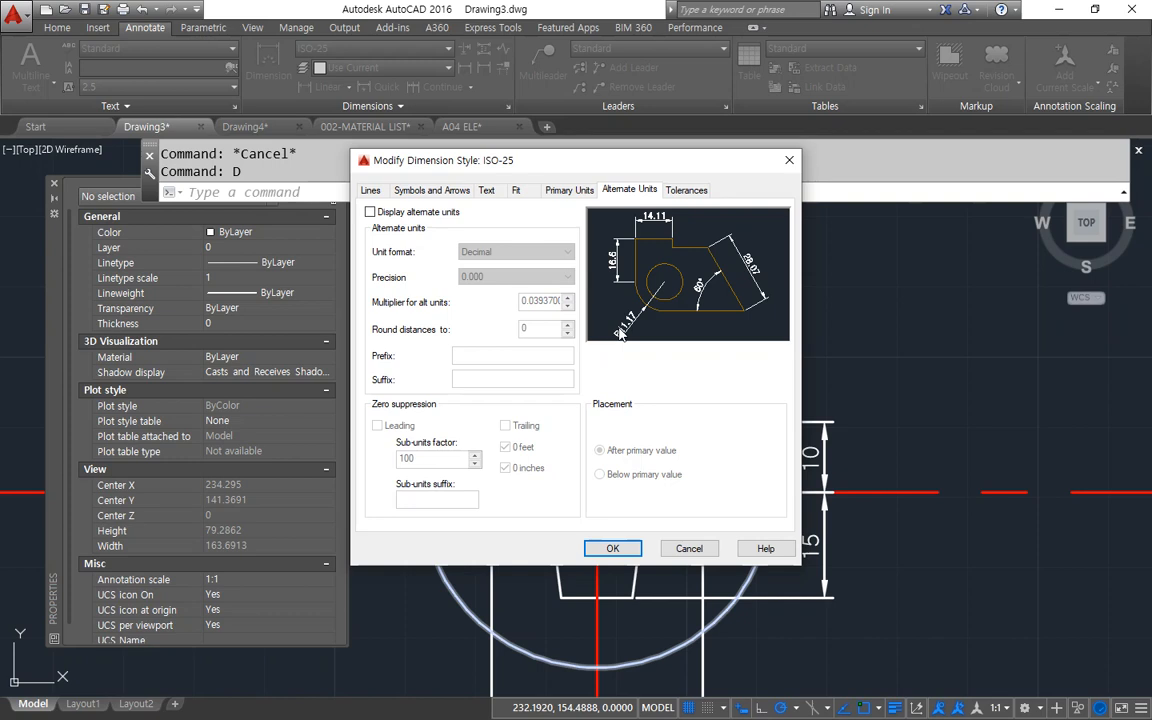
pyautogui.hotkey('ctrl', '2')
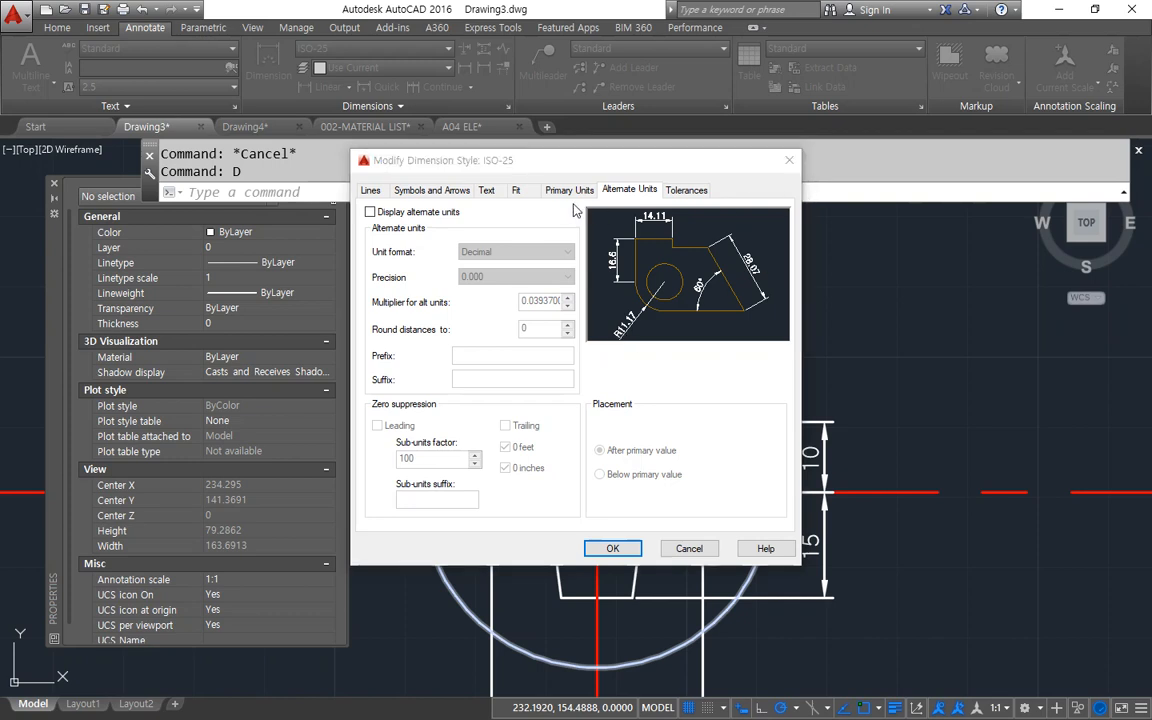
pyautogui.moveTo(551, 200)
pyautogui.mouseDown()
pyautogui.moveTo(584, 180)
pyautogui.moveTo(561, 208)
pyautogui.mouseUp()
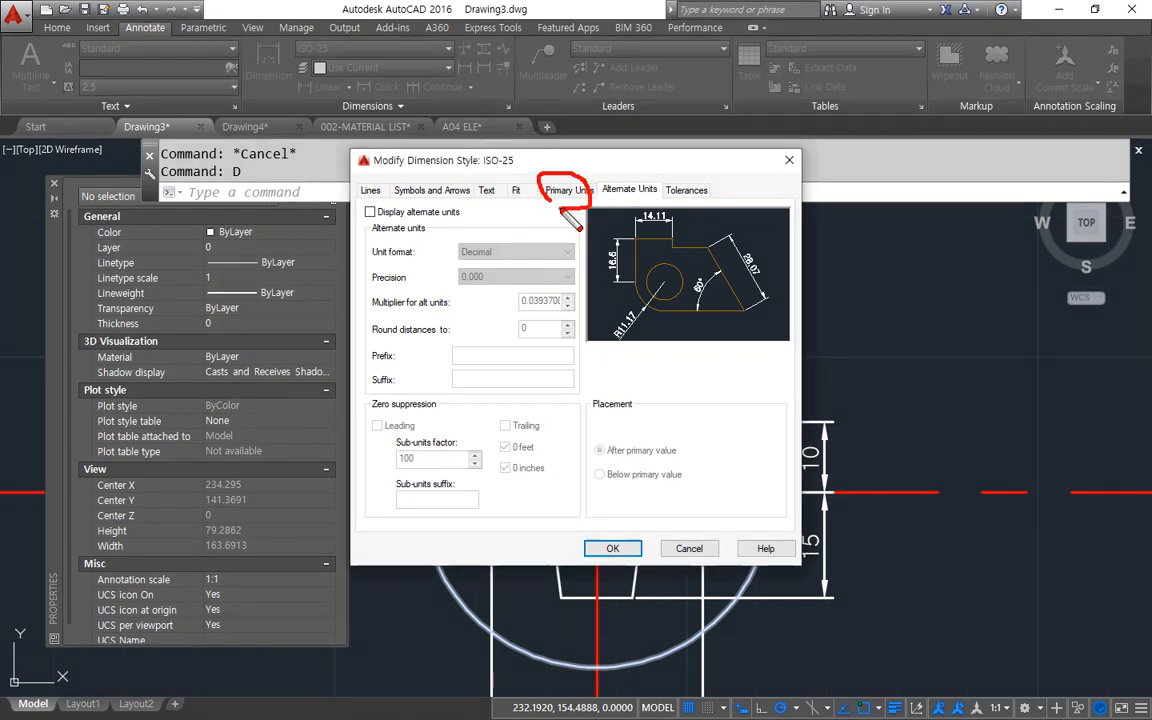
pyautogui.moveTo(647, 212)
pyautogui.mouseDown()
pyautogui.moveTo(597, 182)
pyautogui.moveTo(661, 228)
pyautogui.mouseUp()
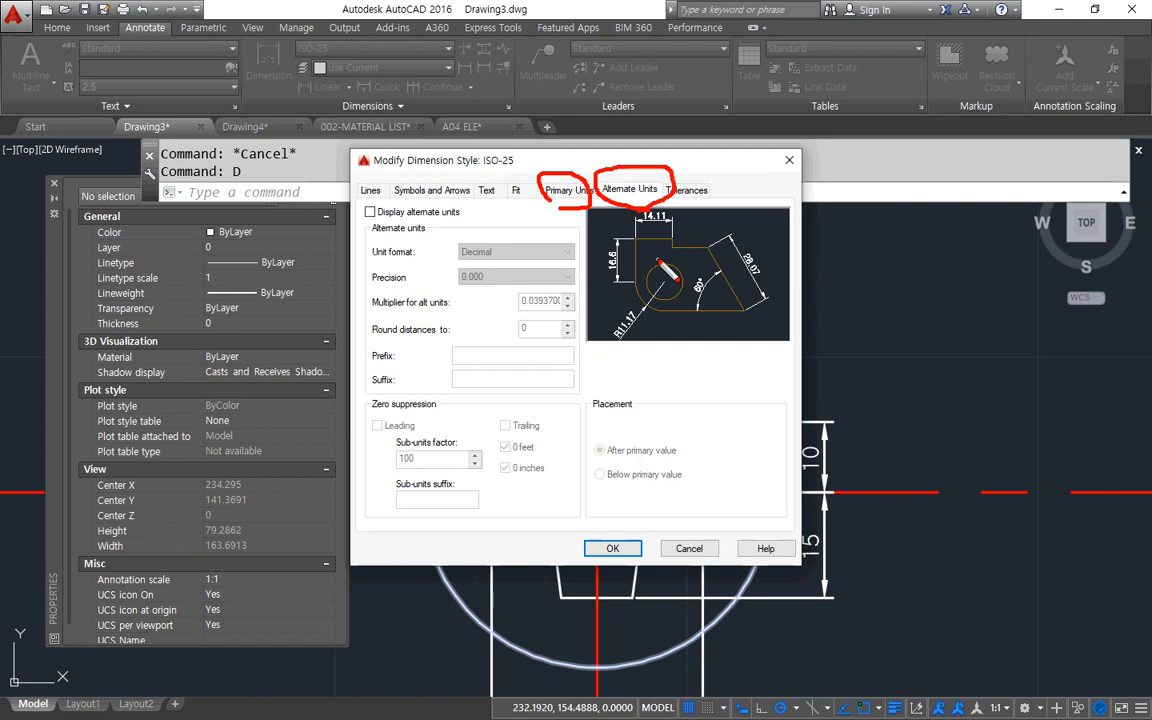
pyautogui.click(370, 212)
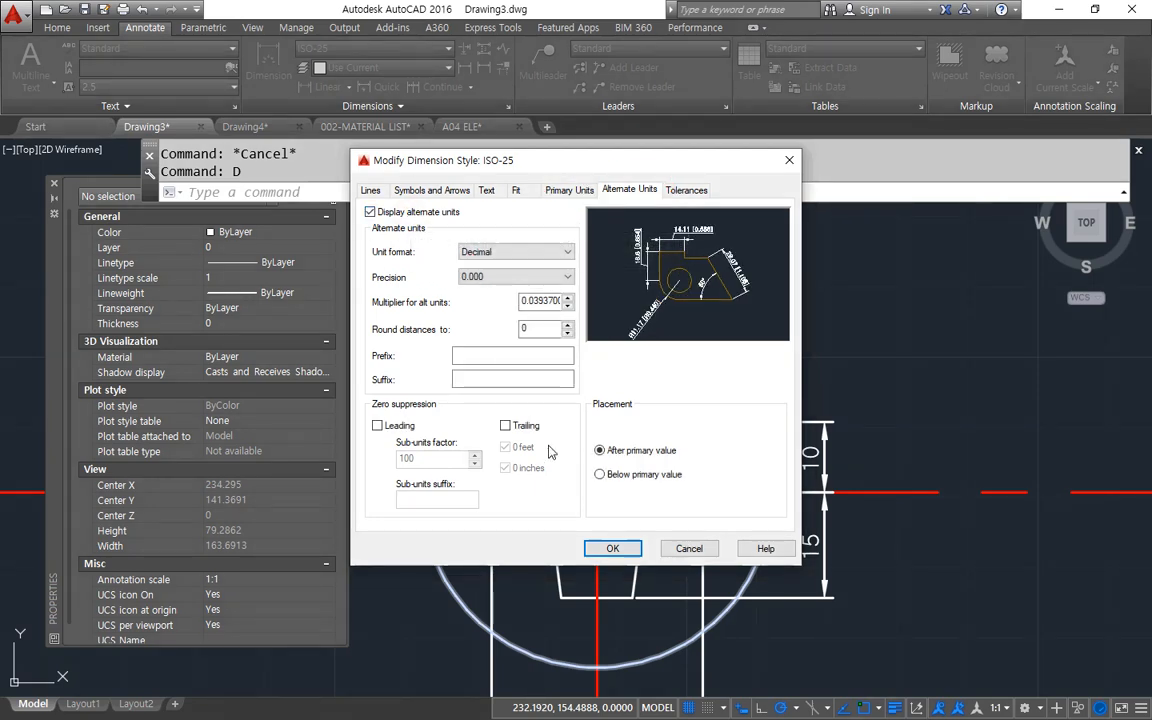
pyautogui.click(613, 548)
pyautogui.click(679, 493)
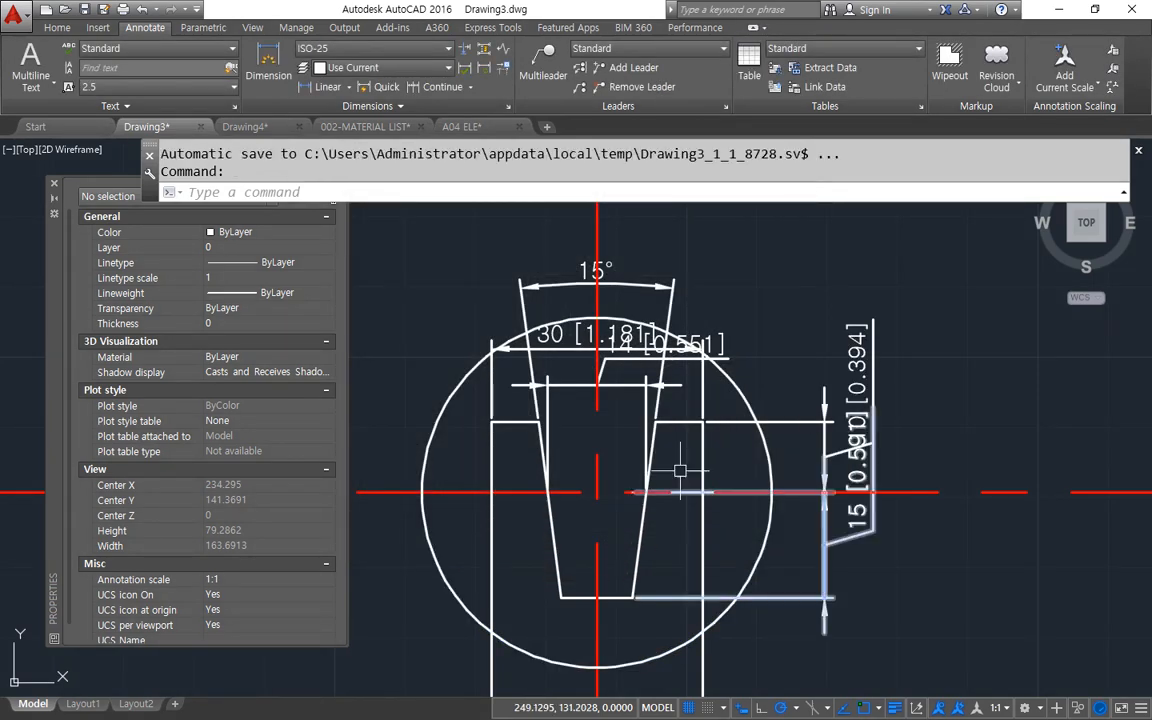
# Scale the circular detail and its ISO-25 dimensions by a factor of 3 about the centreline intersection.
pyautogui.scroll(-2, 883, 567)
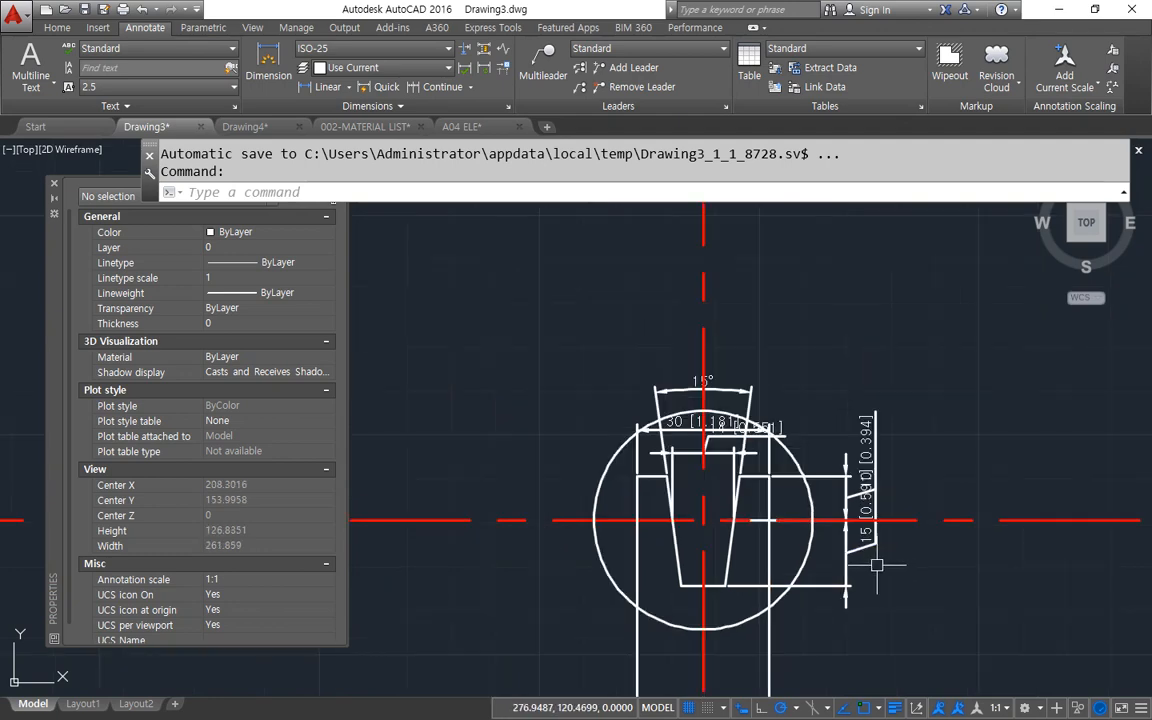
pyautogui.write('sc')
pyautogui.press('Return')
pyautogui.click(937, 641)
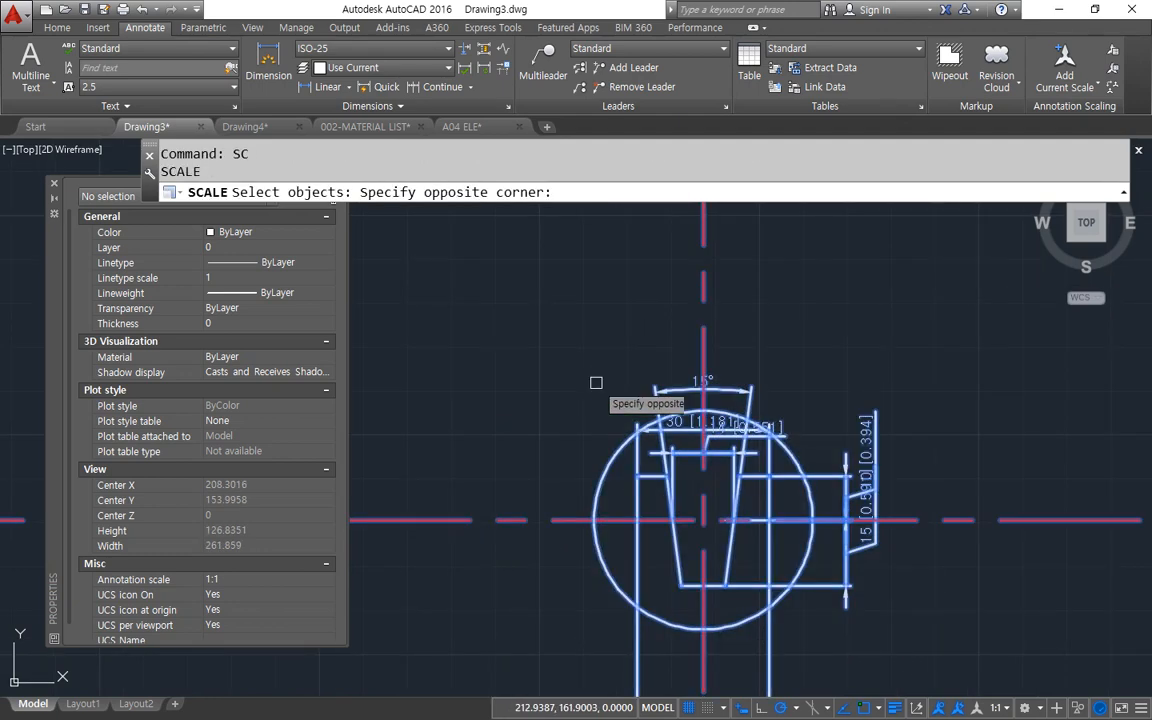
pyautogui.click(605, 395)
pyautogui.press('Return')
pyautogui.click(703, 519)
pyautogui.write('3')
pyautogui.press('Return')
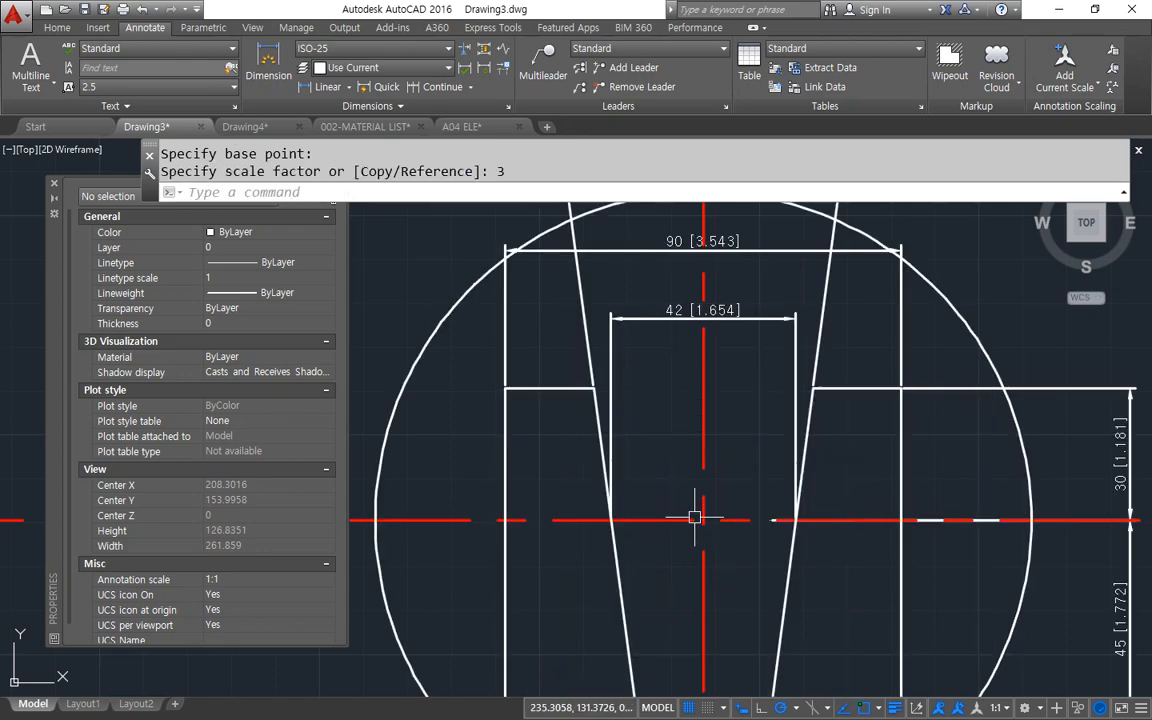
# Examine the primary and bracketed alternate values on the scaled detail's two horizontal width dimensions.
pyautogui.scroll(3, 610, 451)
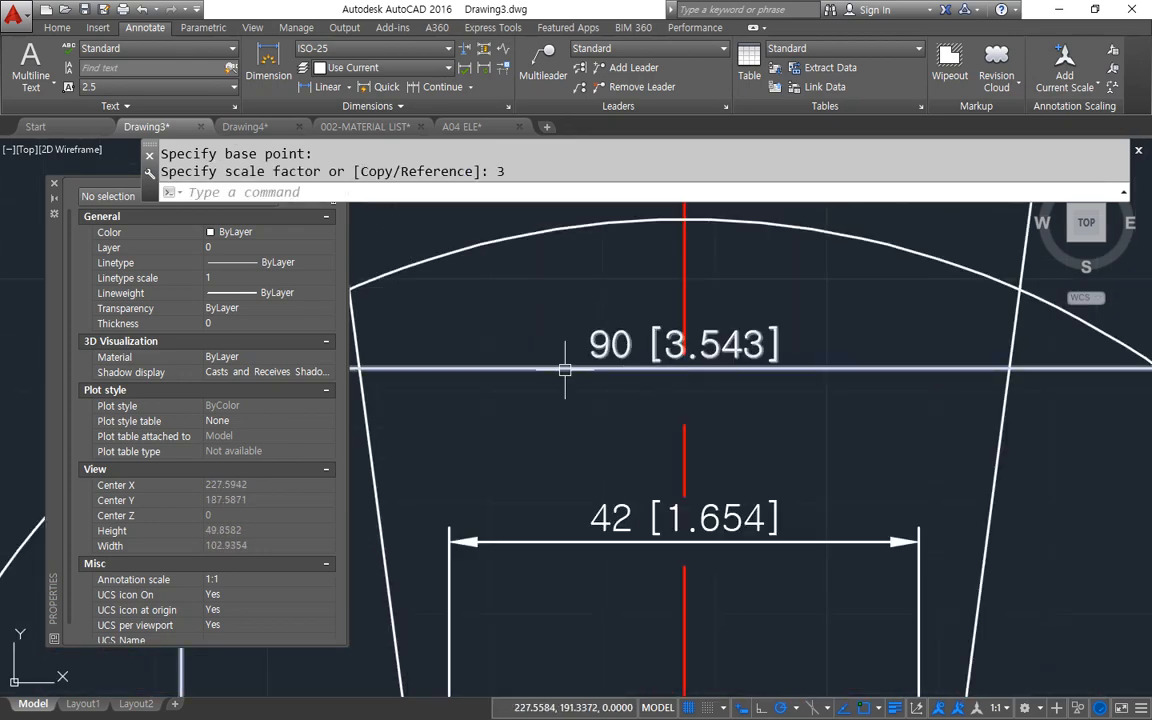
pyautogui.moveTo(617, 380)
pyautogui.mouseDown()
pyautogui.moveTo(628, 312)
pyautogui.moveTo(640, 388)
pyautogui.mouseUp()
pyautogui.moveTo(771, 386)
pyautogui.mouseDown()
pyautogui.moveTo(689, 396)
pyautogui.moveTo(765, 310)
pyautogui.mouseUp()
pyautogui.moveTo(804, 353); pyautogui.dragTo(776, 398)
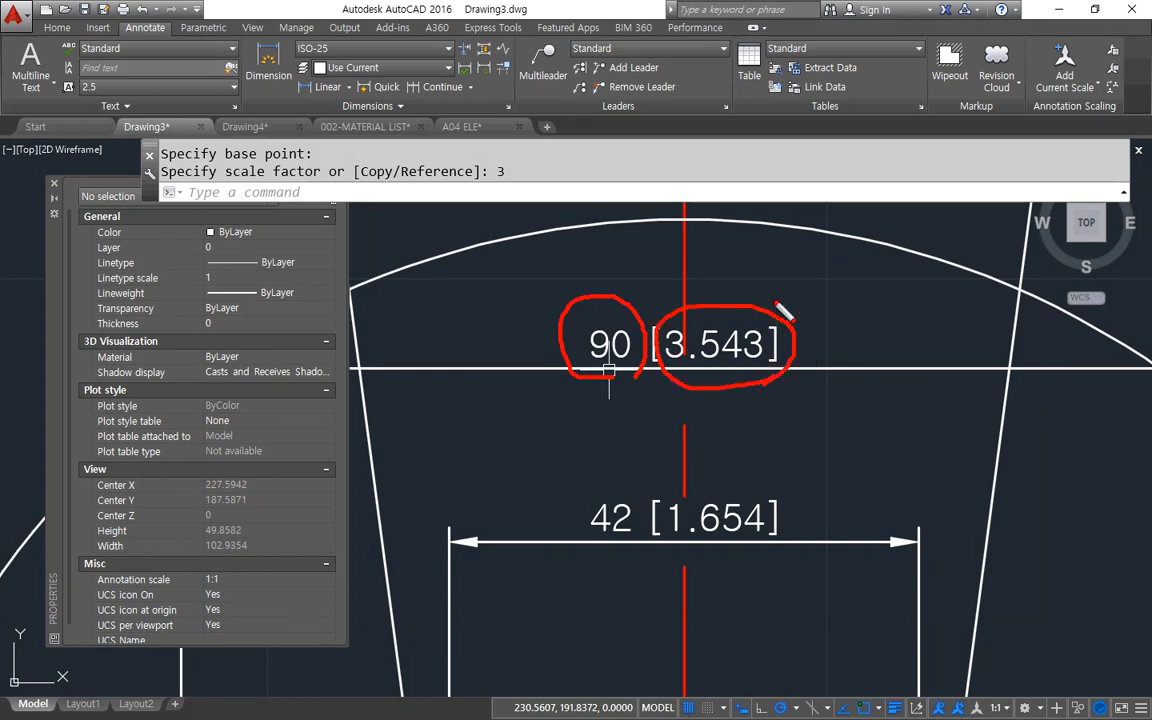
pyautogui.rightClick(798, 254)
pyautogui.moveTo(750, 283); pyautogui.dragTo(790, 250)
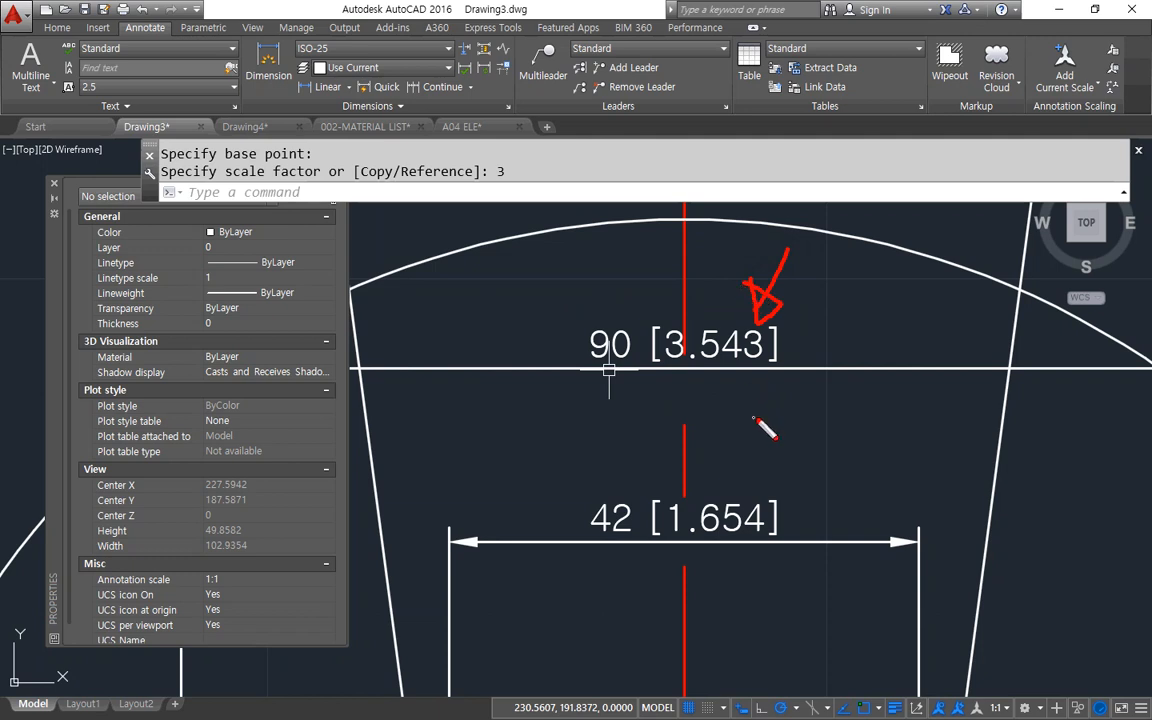
pyautogui.moveTo(715, 468); pyautogui.dragTo(757, 418)
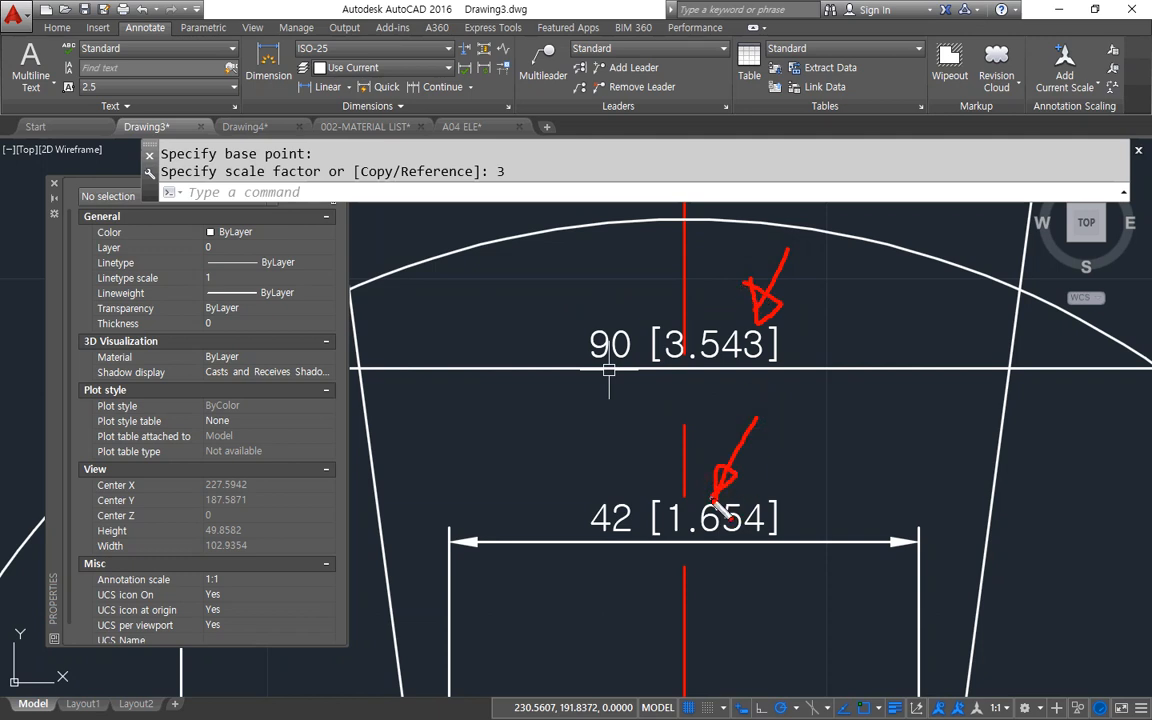
pyautogui.scroll(-3, 566, 391)
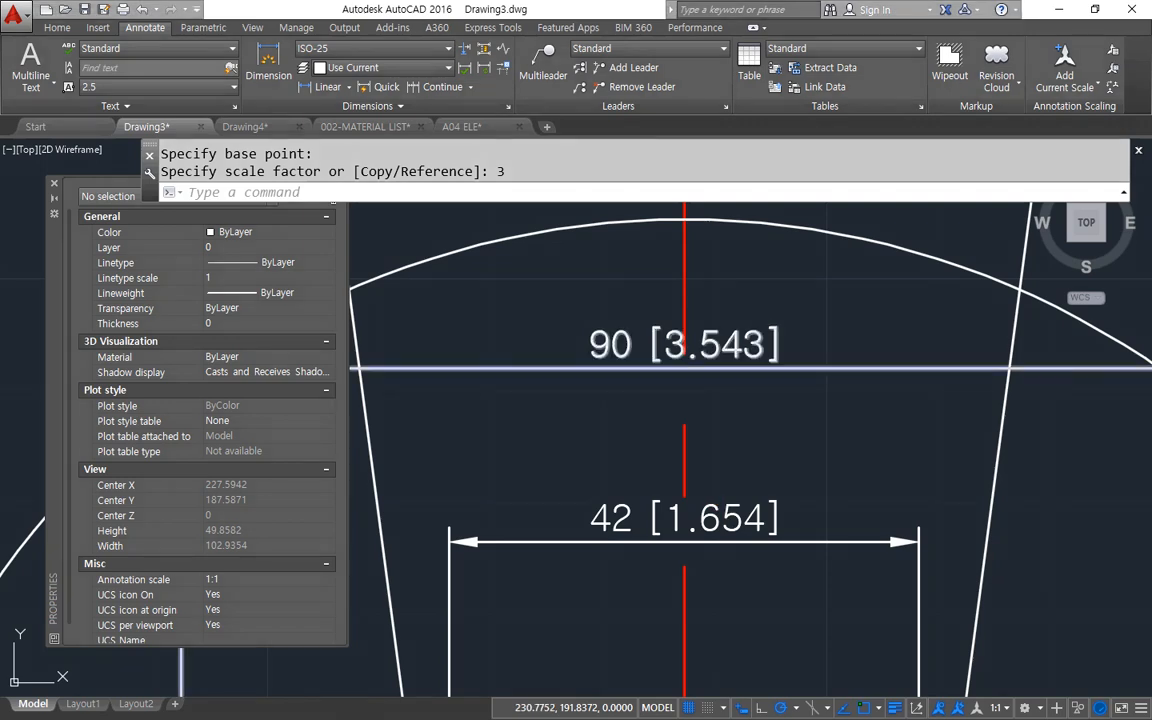
# Add a horizontal linear dimension spanning 25.4 mm in the empty space above and left of the scaled detail.
pyautogui.scroll(3, 586, 402)
pyautogui.moveTo(586, 402); pyautogui.dragTo(594, 404, button='middle')
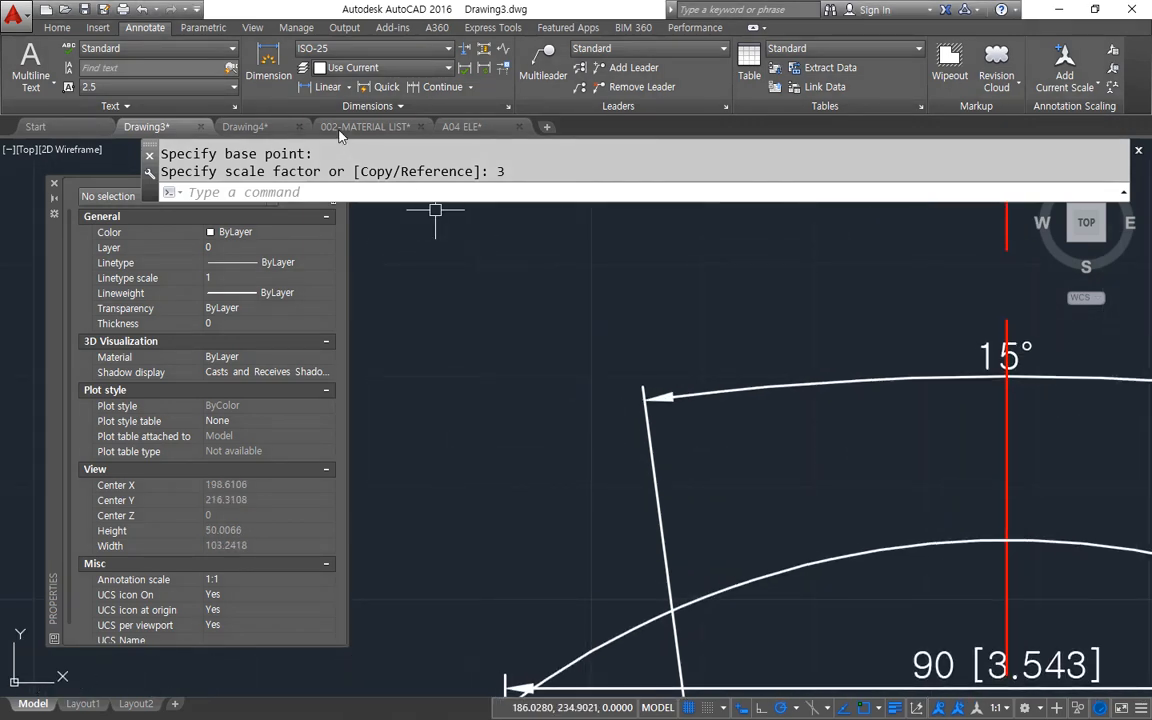
pyautogui.click(320, 86)
pyautogui.click(424, 319)
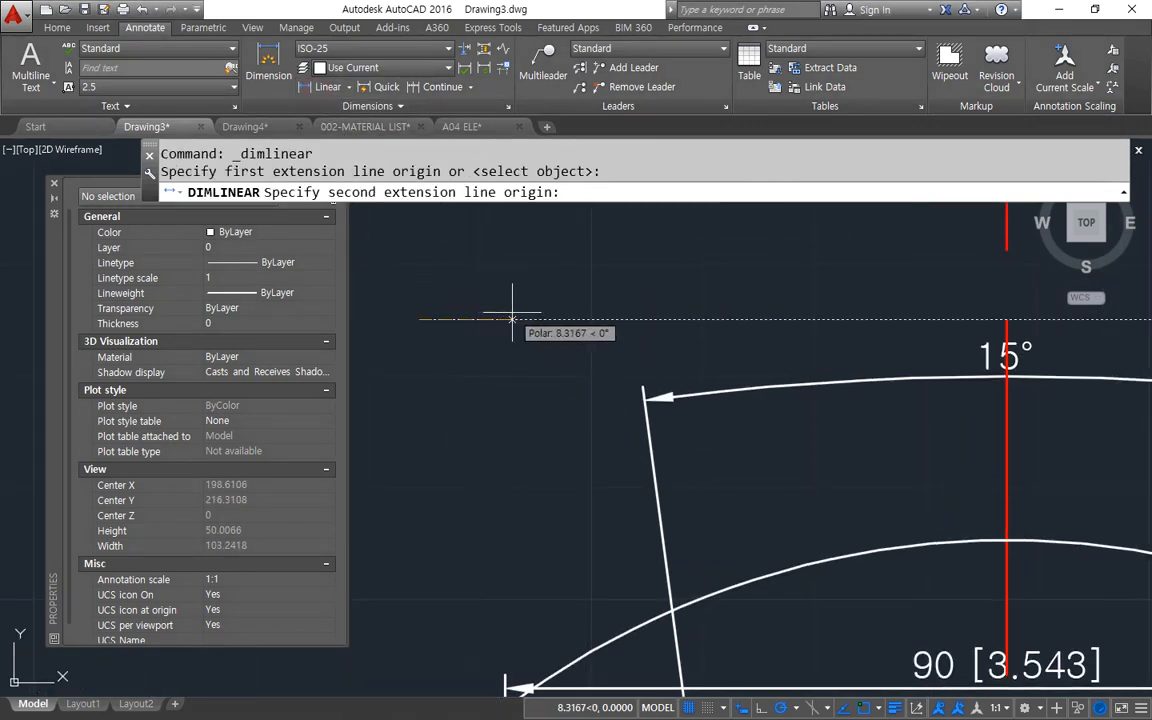
pyautogui.write('25.4')
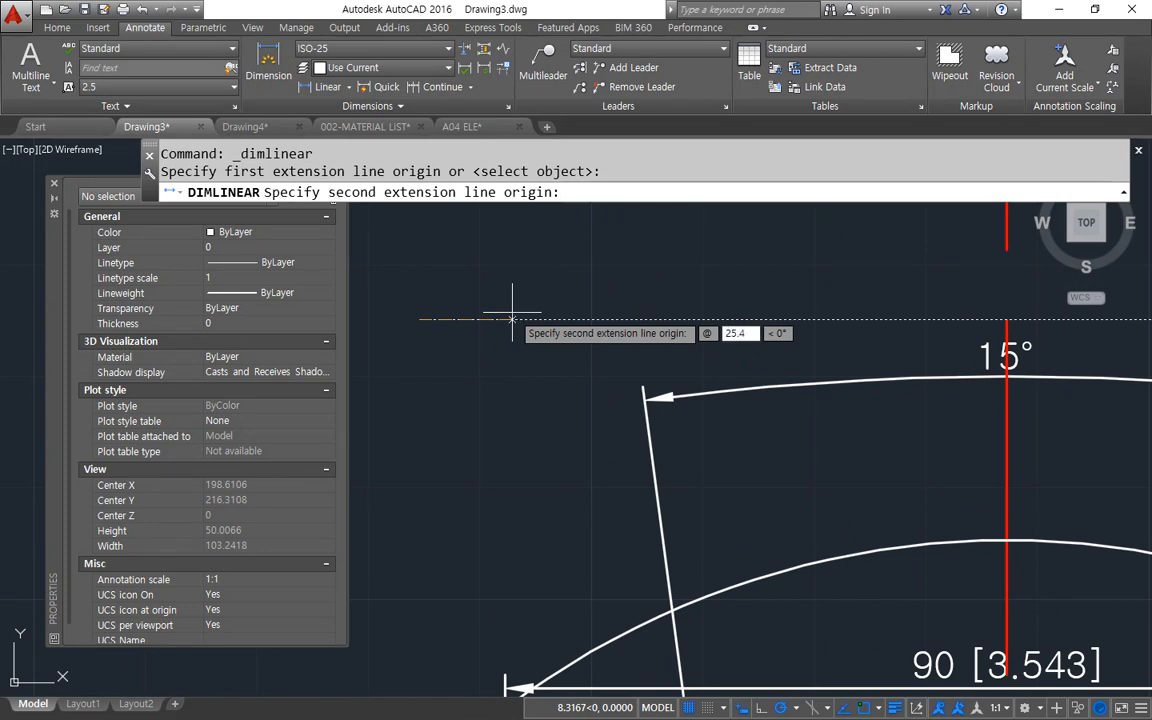
pyautogui.press('Tab')
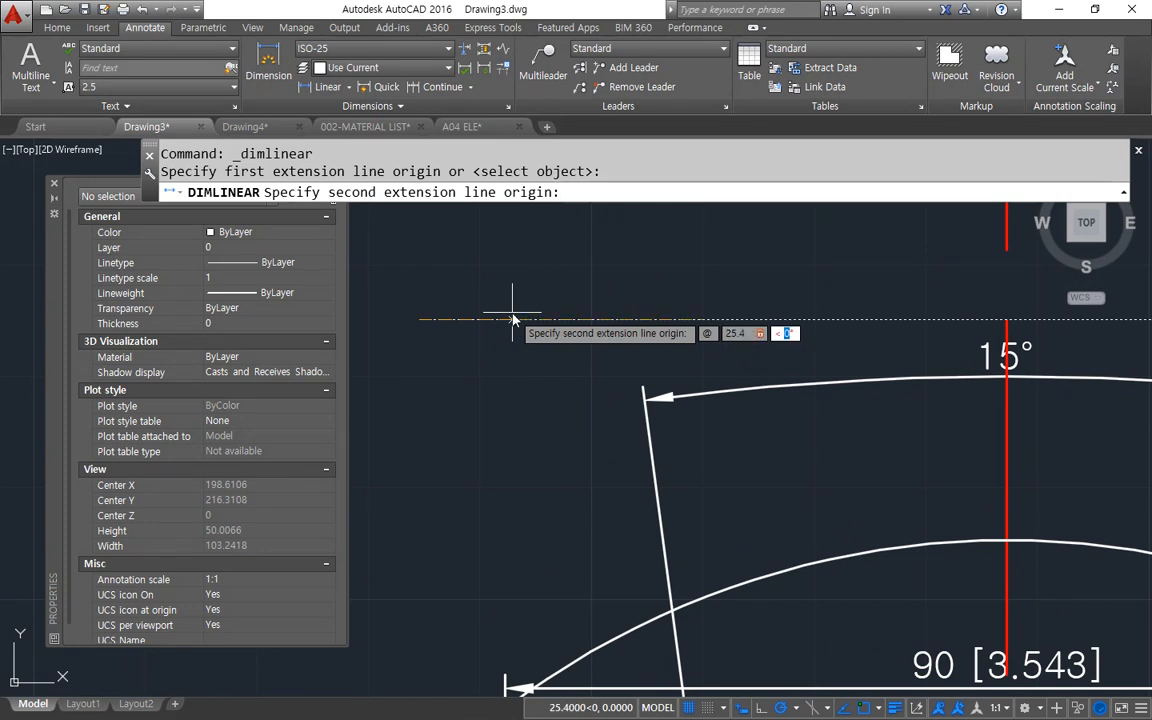
pyautogui.press('Return')
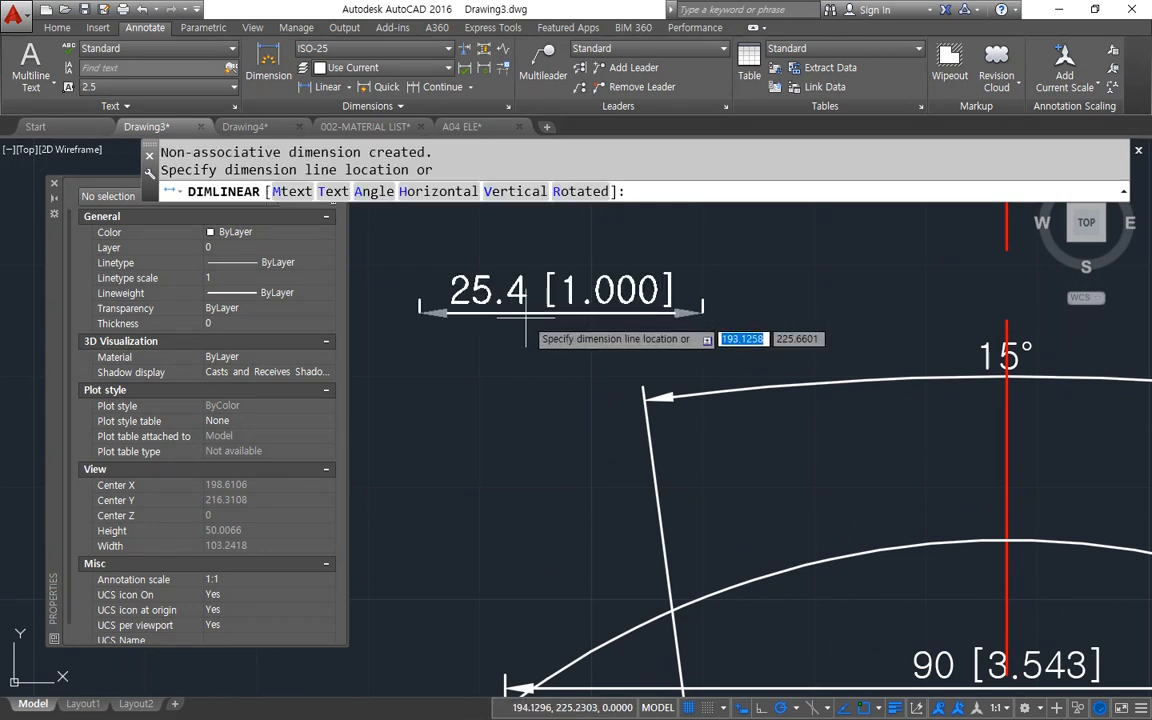
pyautogui.moveTo(531, 320); pyautogui.dragTo(547, 490, button='middle')
pyautogui.click(580, 403)
pyautogui.scroll(2, 591, 422)
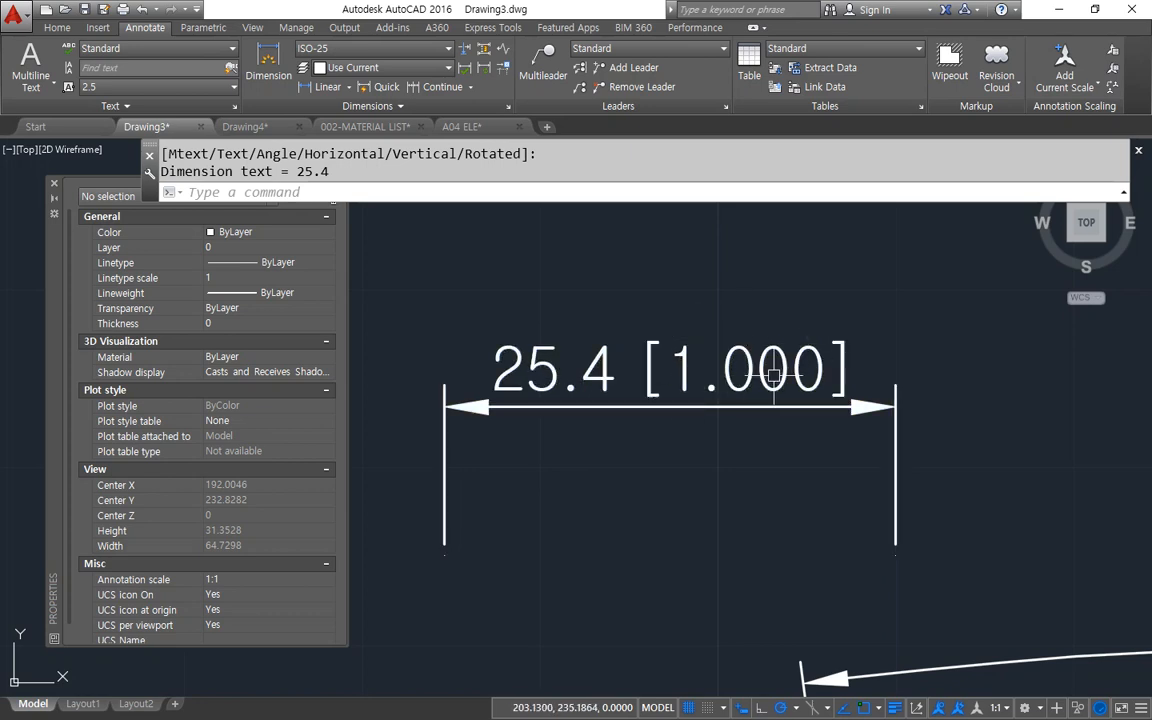
# Set the ISO-25 style's alternate units to the Windows Desktop format with a precision of 0.00.
pyautogui.scroll(-2, 767, 377)
pyautogui.moveTo(800, 483); pyautogui.dragTo(365, 437, button='middle')
pyautogui.moveTo(758, 625); pyautogui.dragTo(695, 331, button='middle')
pyautogui.scroll(2, 640, 520)
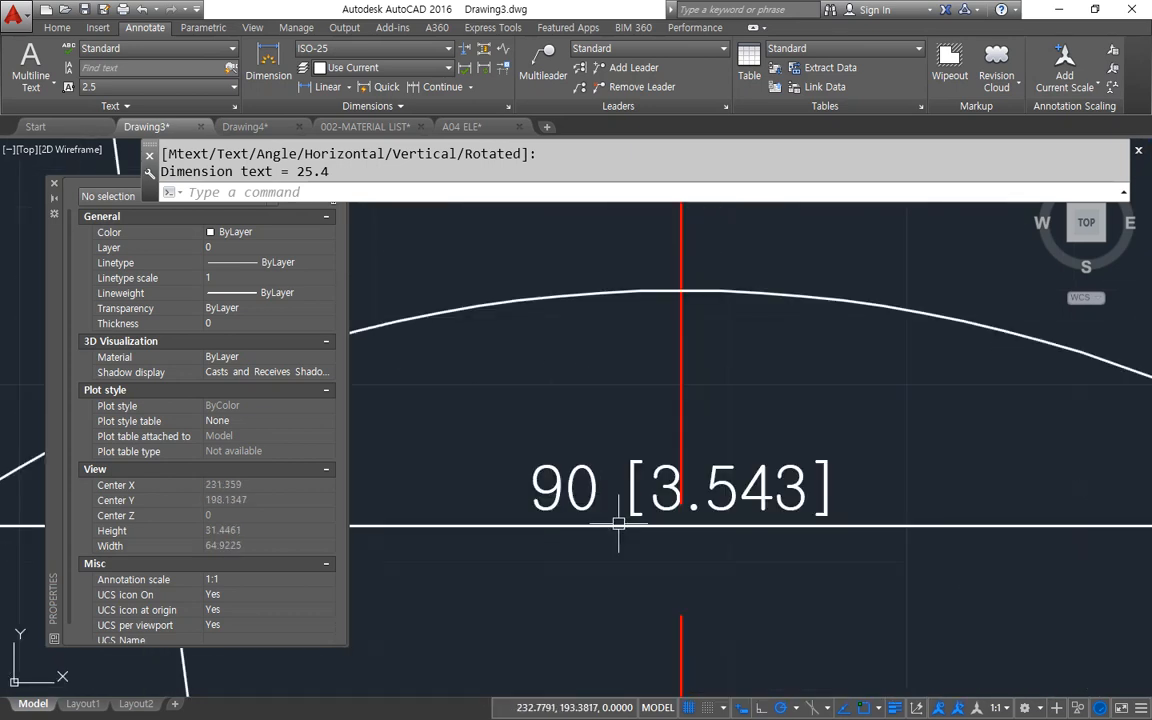
pyautogui.moveTo(648, 497); pyautogui.dragTo(745, 424, button='middle')
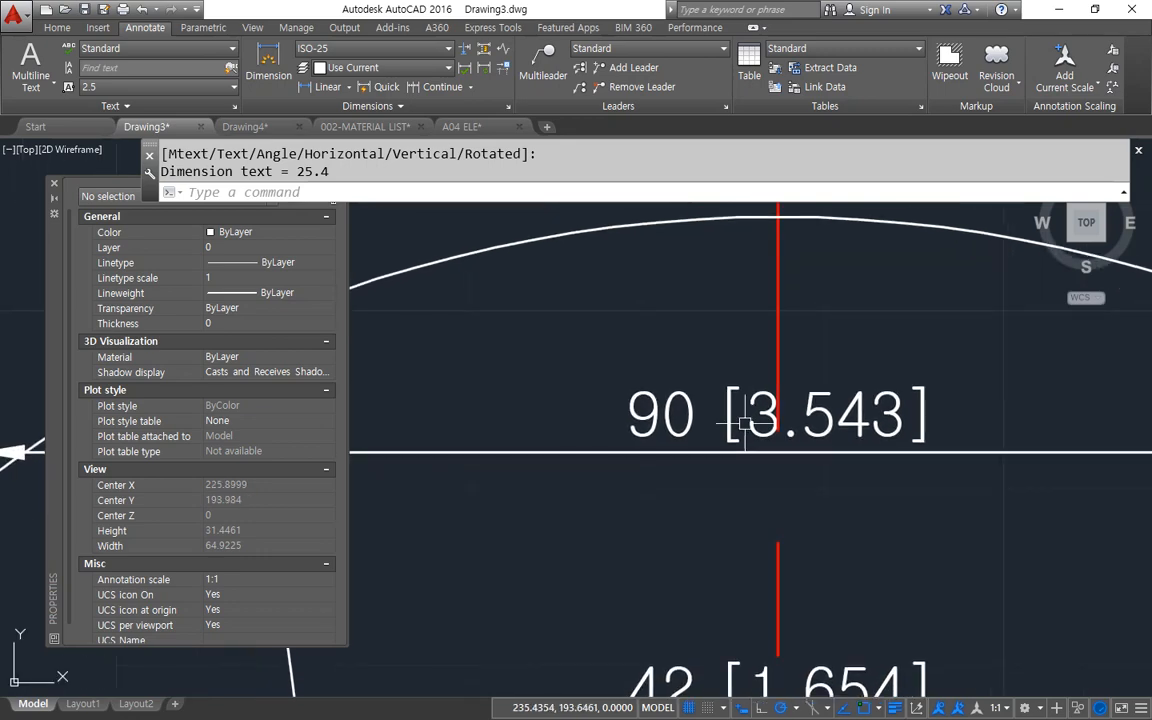
pyautogui.write('D')
pyautogui.press('Return')
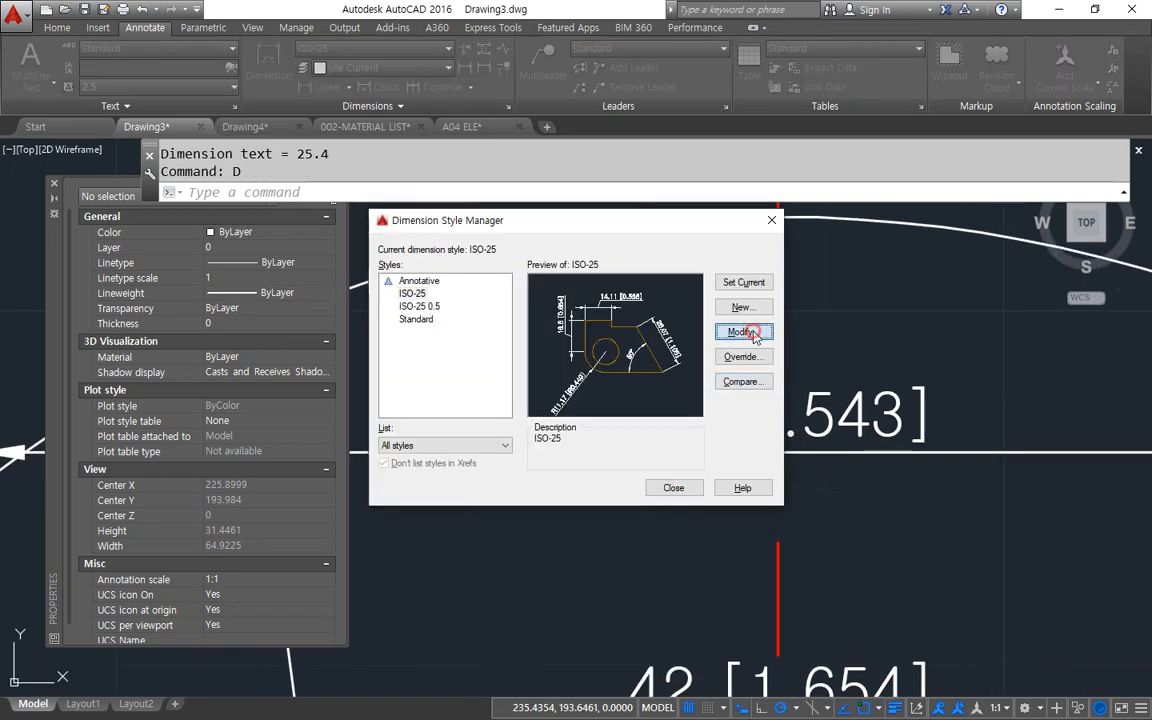
pyautogui.click(741, 331)
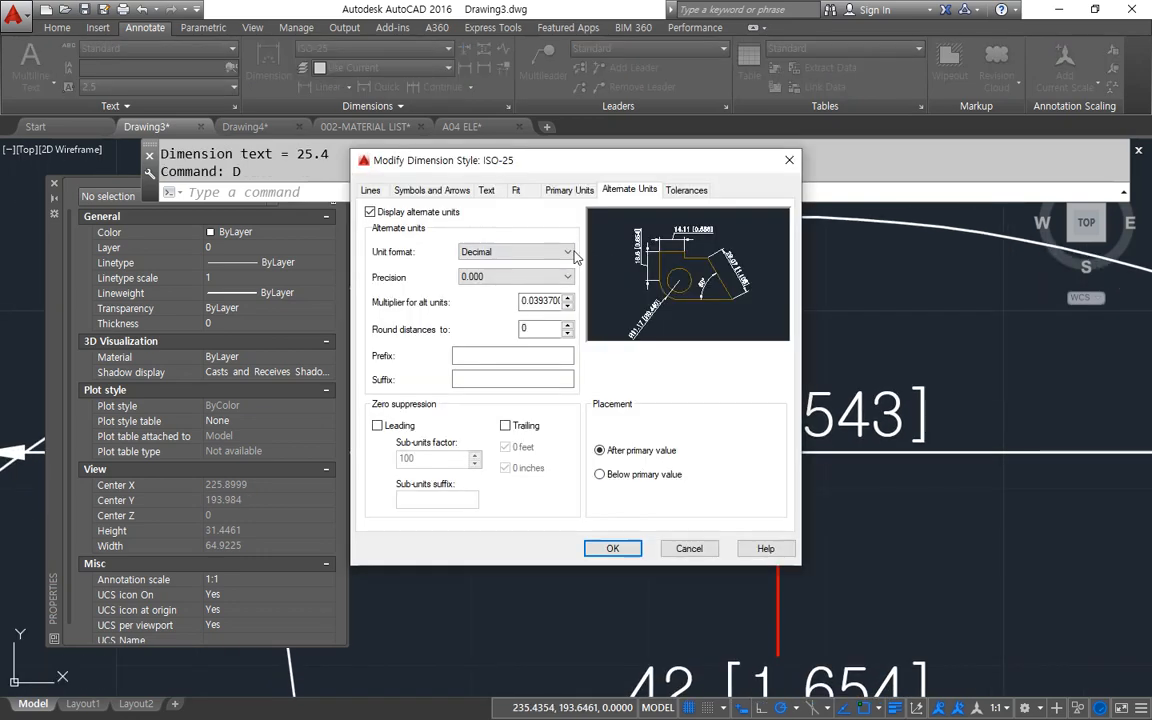
pyautogui.click(519, 252)
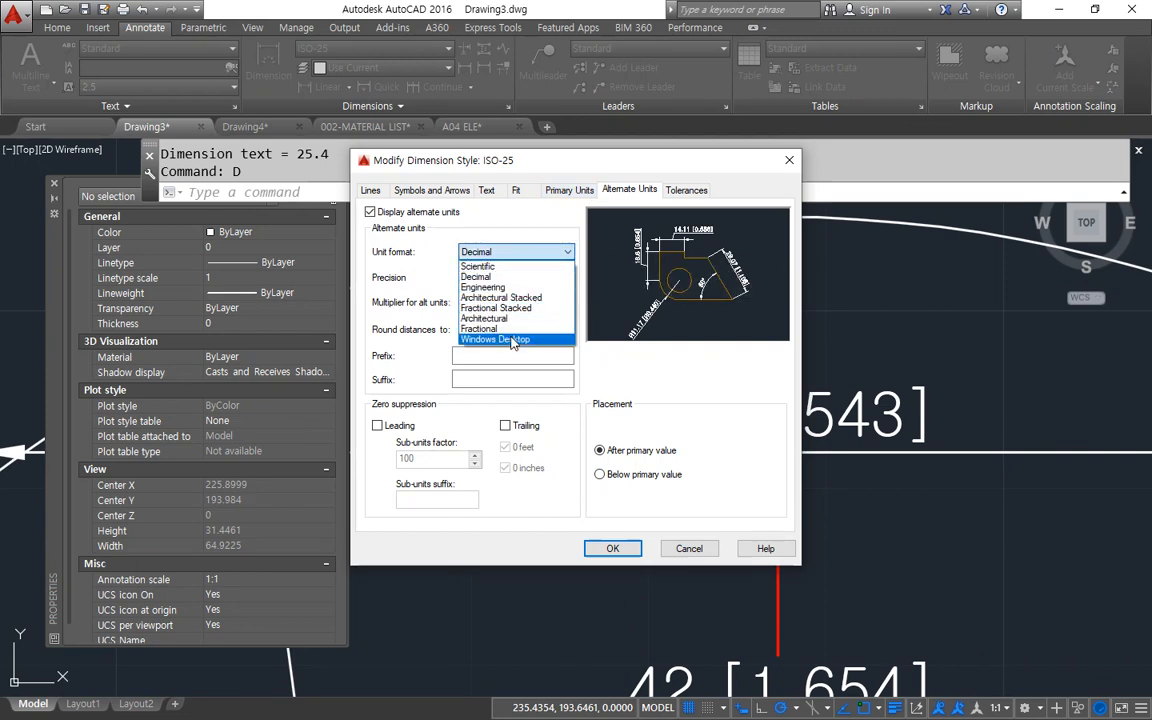
pyautogui.click(512, 341)
pyautogui.click(500, 283)
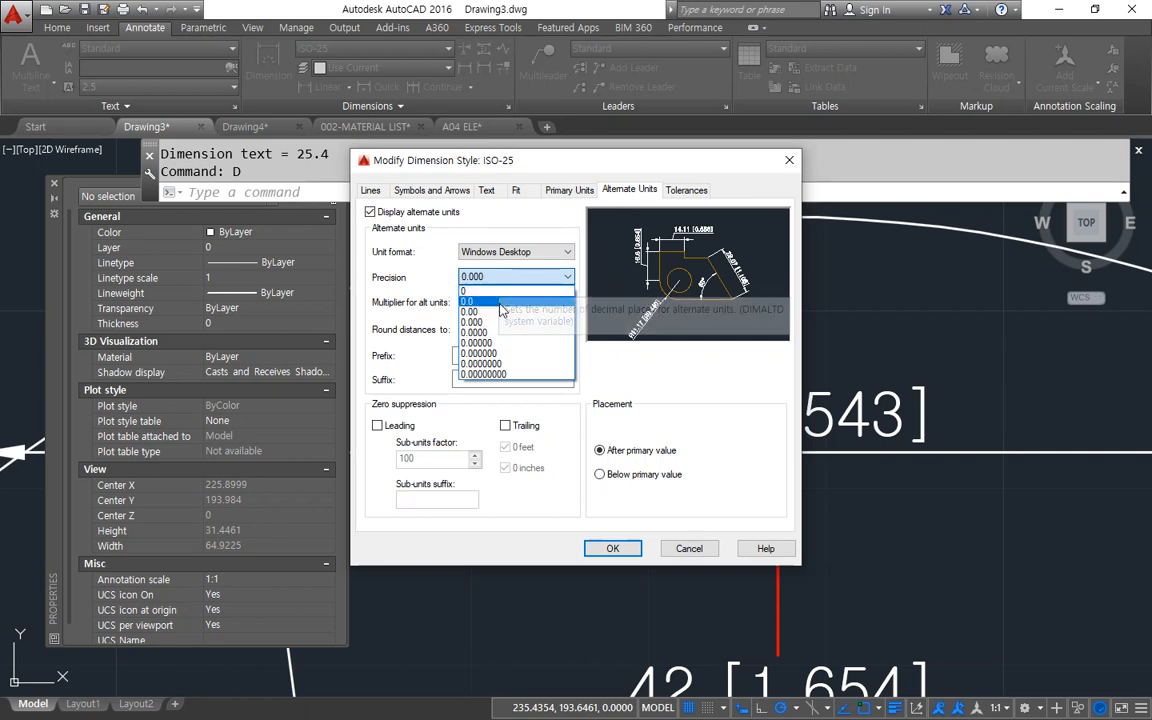
pyautogui.click(502, 313)
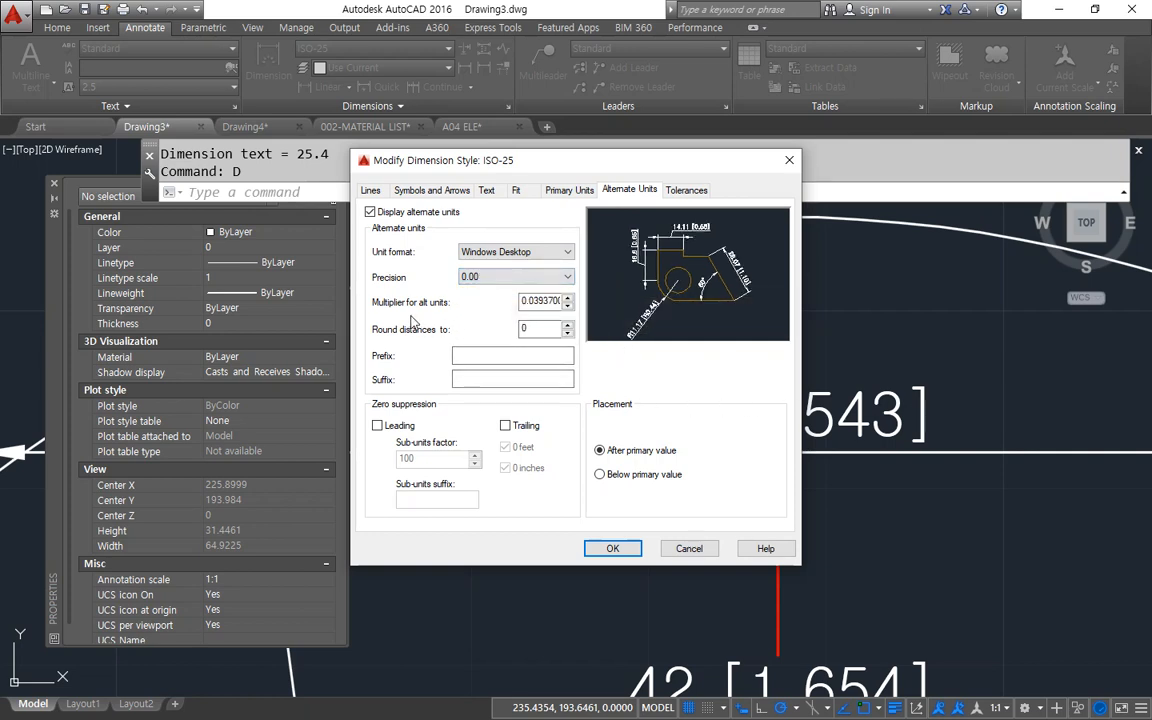
pyautogui.hotkey('ctrl', 'alt', 'd')
pyautogui.moveTo(368, 315)
pyautogui.mouseDown()
pyautogui.moveTo(470, 325)
pyautogui.moveTo(581, 293)
pyautogui.moveTo(434, 290)
pyautogui.moveTo(368, 310)
pyautogui.mouseUp()
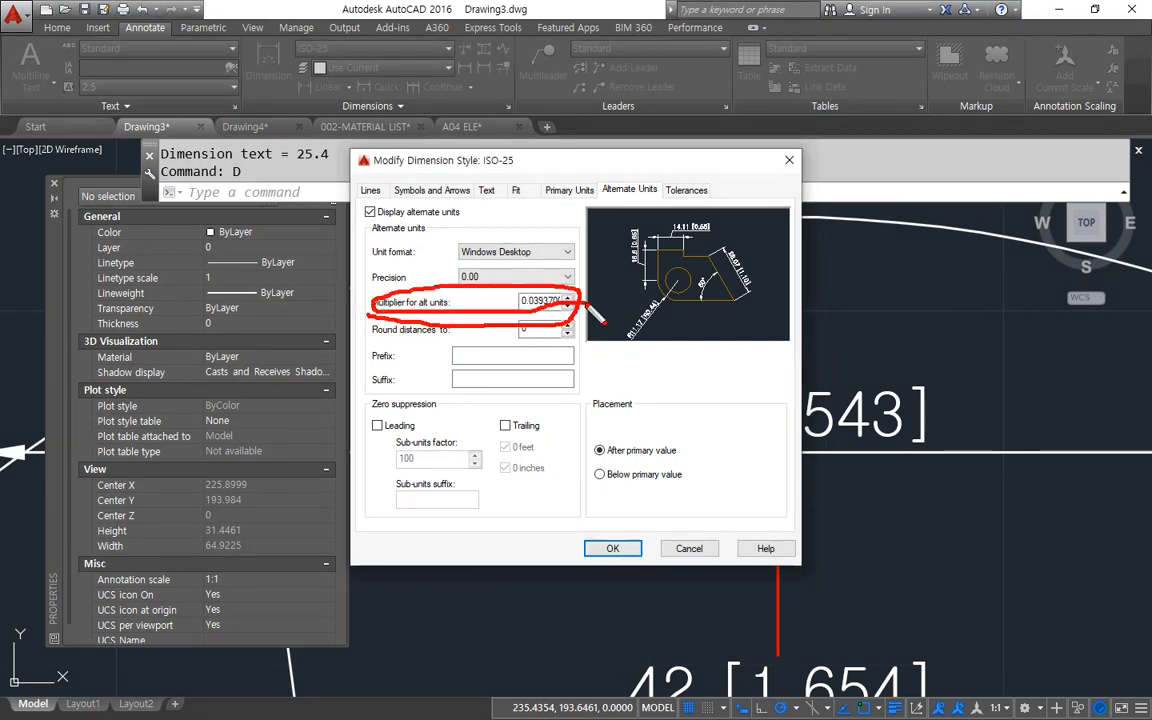
# Set the ISO-25 style's alternate units multiplier to 2 and apply it to the drawing's dimensions.
pyautogui.press('Escape')
pyautogui.doubleClick(545, 301)
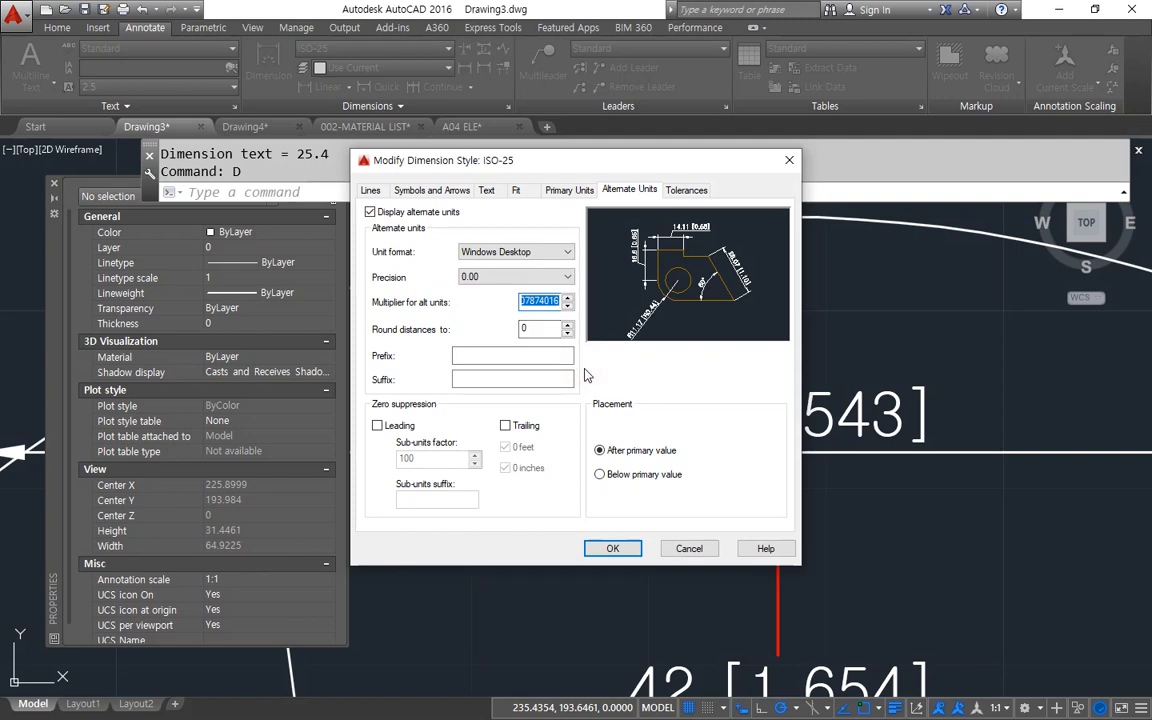
pyautogui.write('2')
pyautogui.click(609, 549)
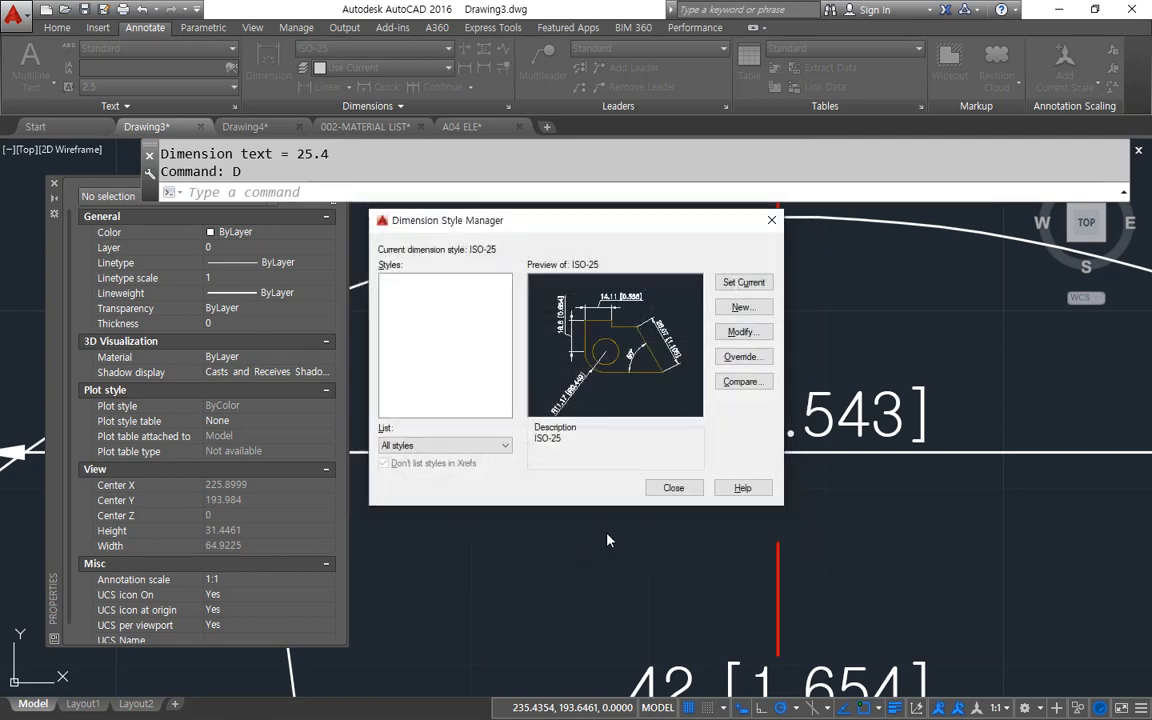
pyautogui.click(663, 486)
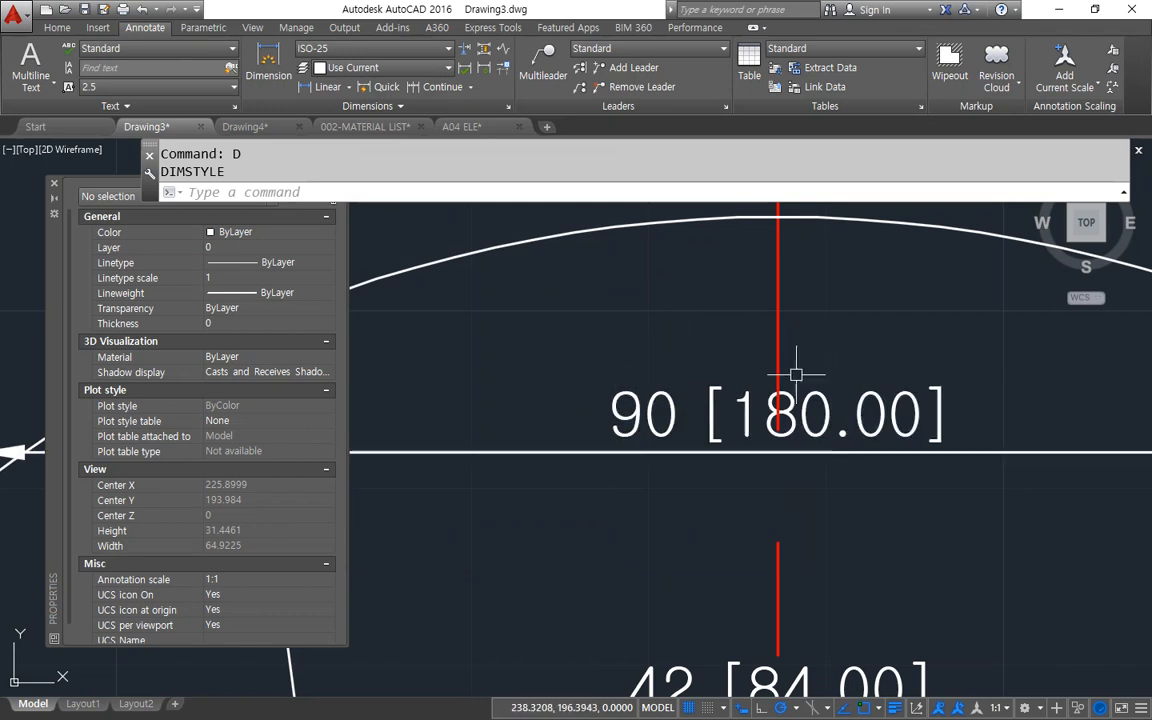
# Suppress trailing zeros in the ISO-25 style's alternate units and set their multiplier to 1.
pyautogui.moveTo(651, 228); pyautogui.dragTo(390, 225)
pyautogui.click(486, 331)
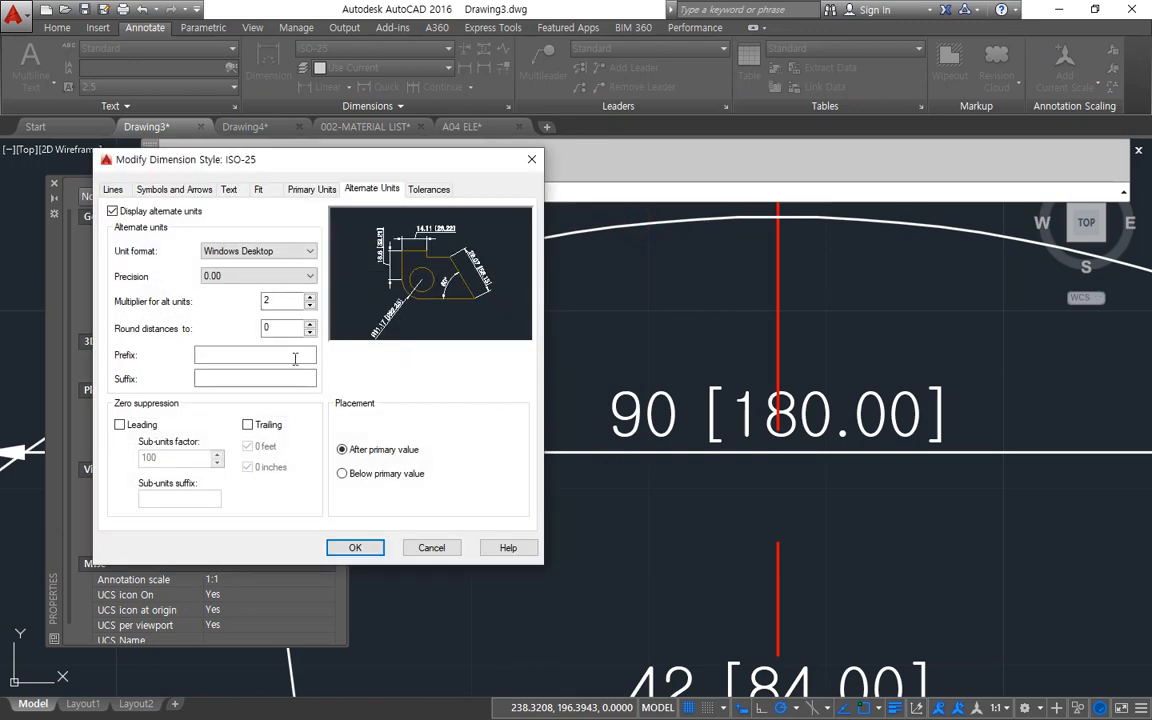
pyautogui.click(260, 428)
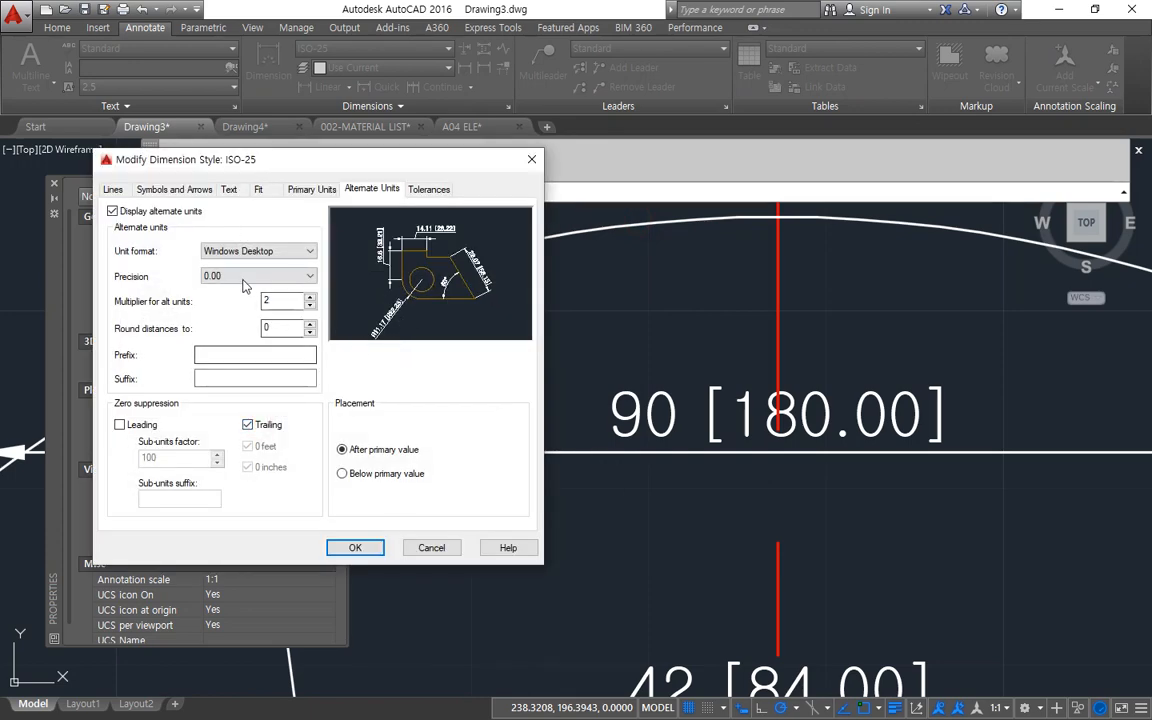
pyautogui.doubleClick(276, 301)
pyautogui.write('1')
pyautogui.click(355, 548)
pyautogui.click(405, 447)
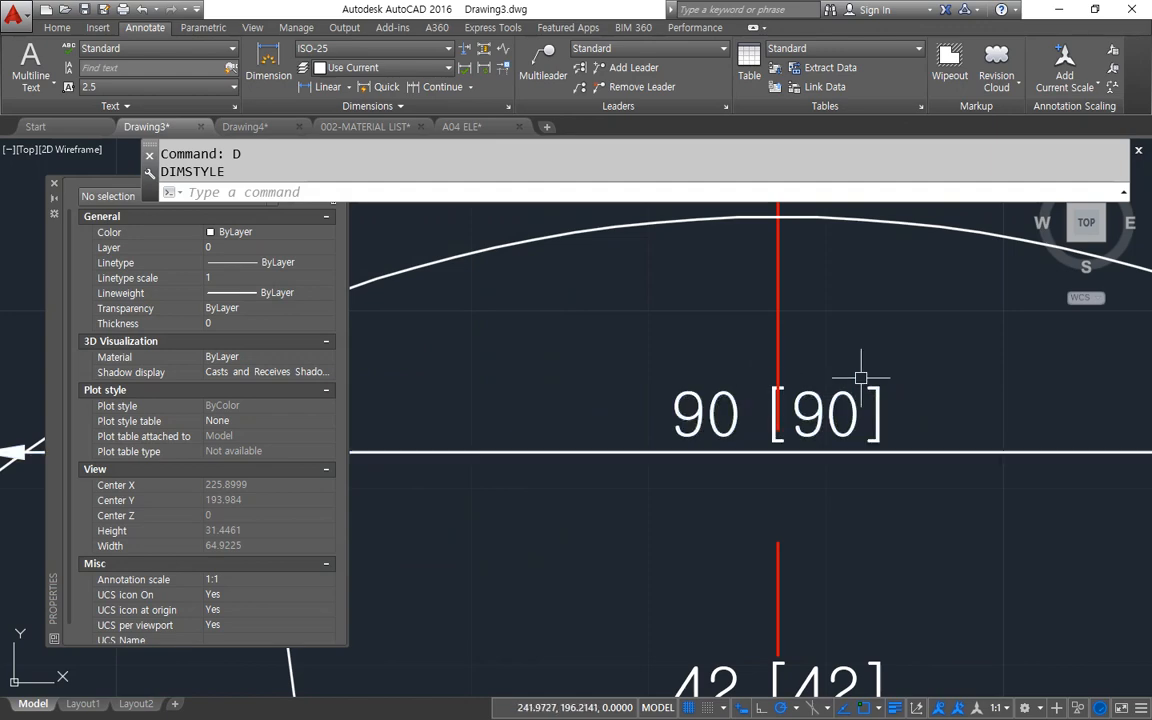
# Change the ISO-25 style's alternate units multiplier to 0.5 and apply it to the existing dimensions.
pyautogui.write('d')
pyautogui.press('Return')
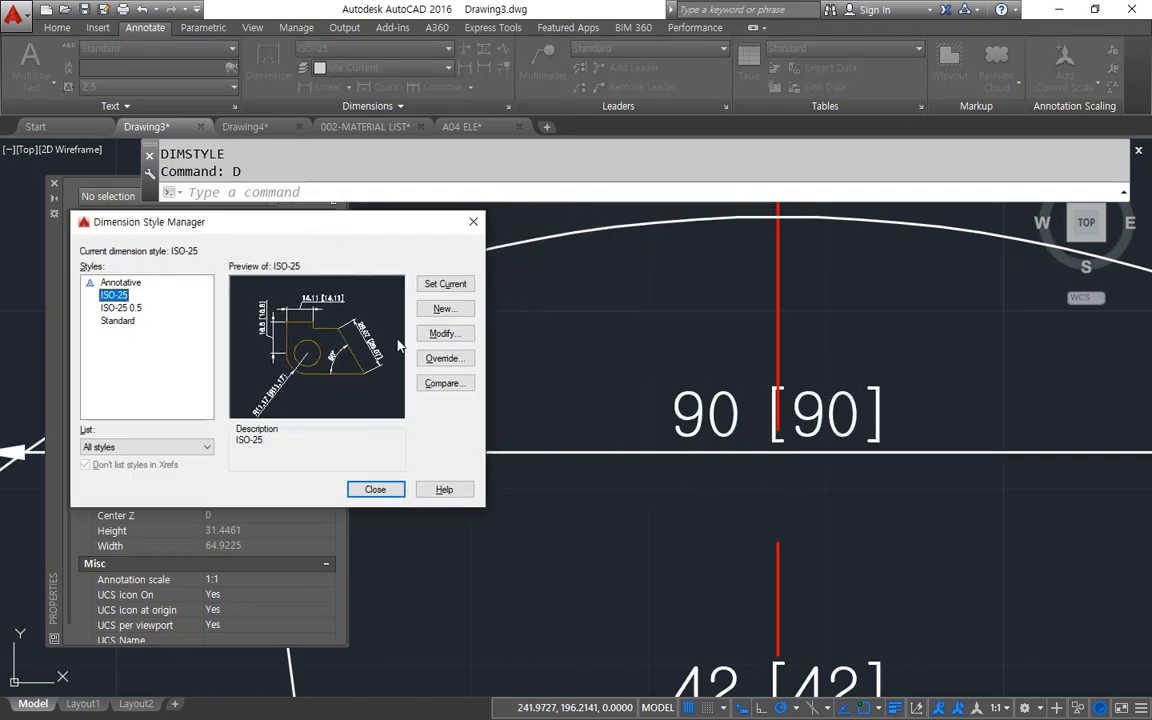
pyautogui.click(443, 333)
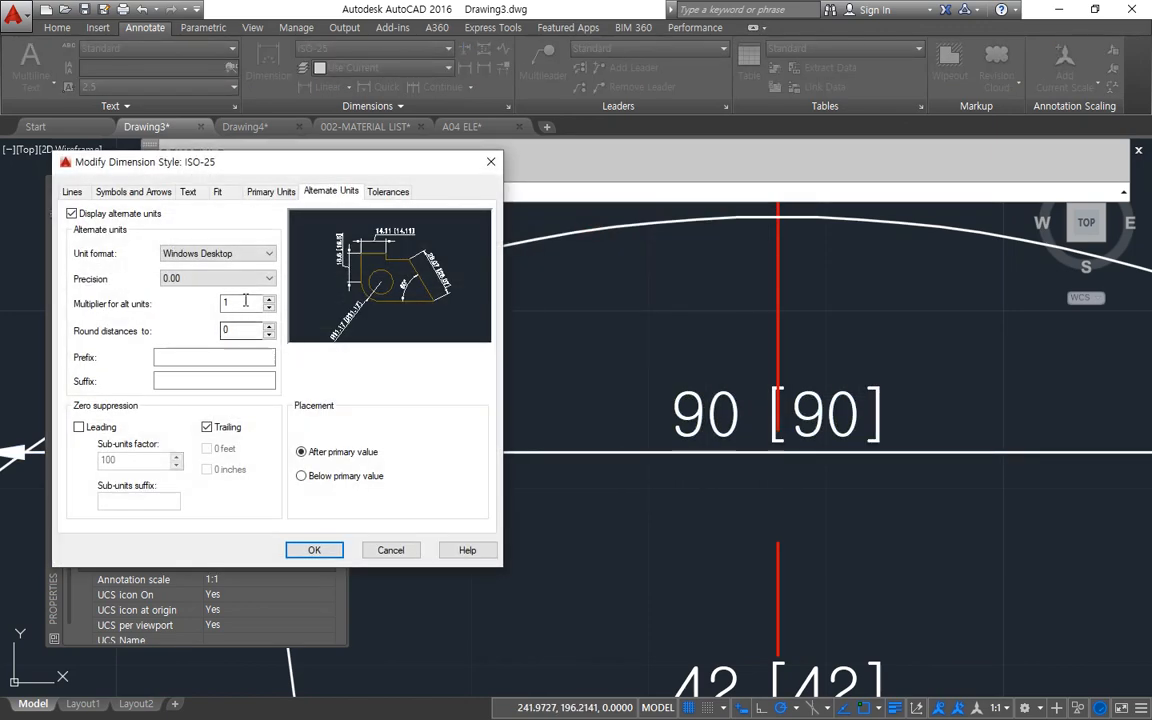
pyautogui.doubleClick(245, 302)
pyautogui.click(314, 550)
pyautogui.click(375, 490)
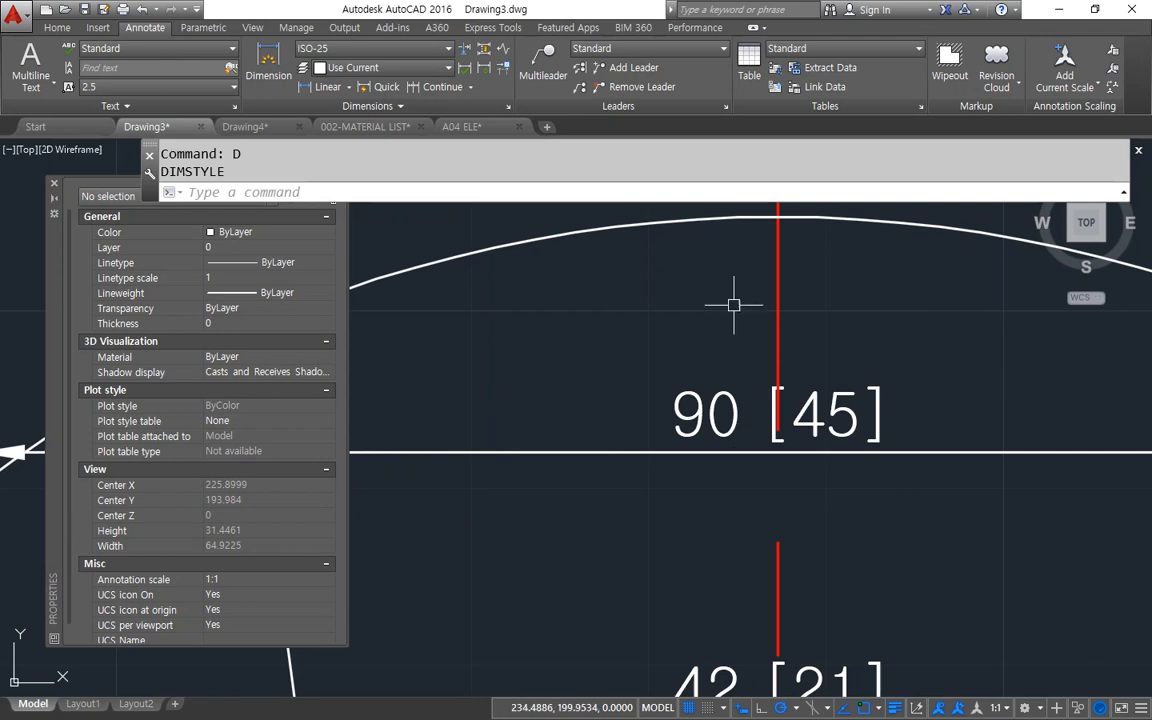
# Open the ISO-25 style's alternate units multiplier for editing.
pyautogui.moveTo(690, 453); pyautogui.dragTo(689, 367, button='middle')
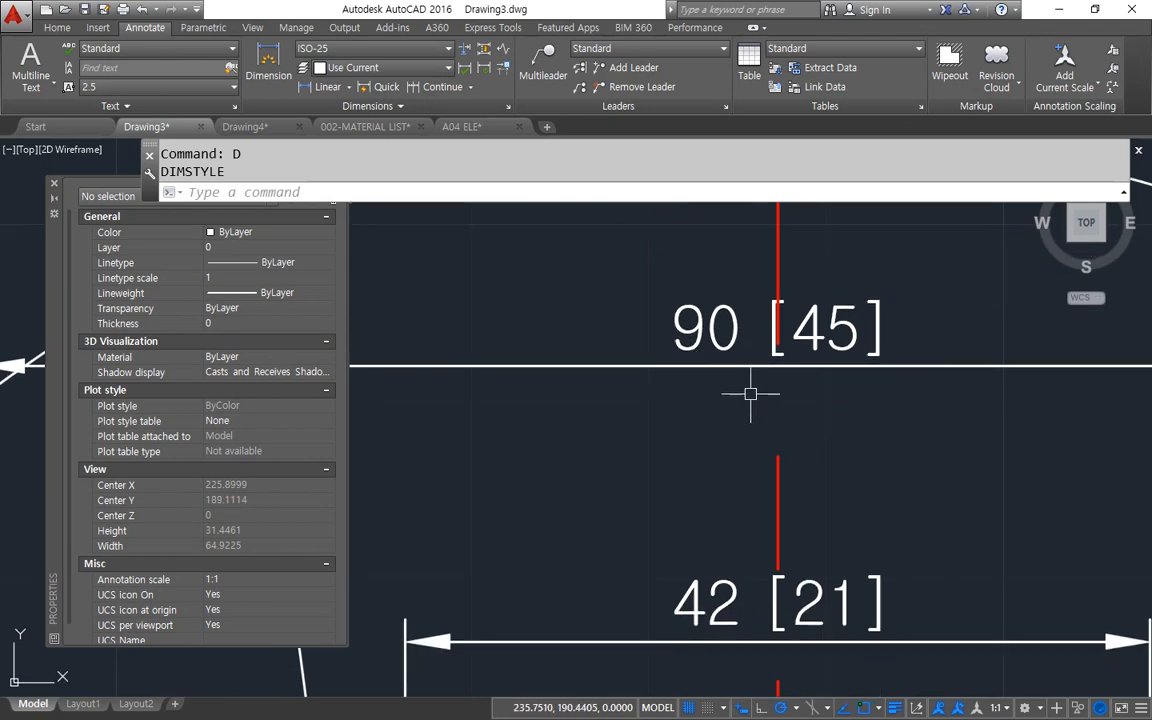
pyautogui.moveTo(750, 393); pyautogui.dragTo(761, 455, button='middle')
pyautogui.write('d')
pyautogui.press('Return')
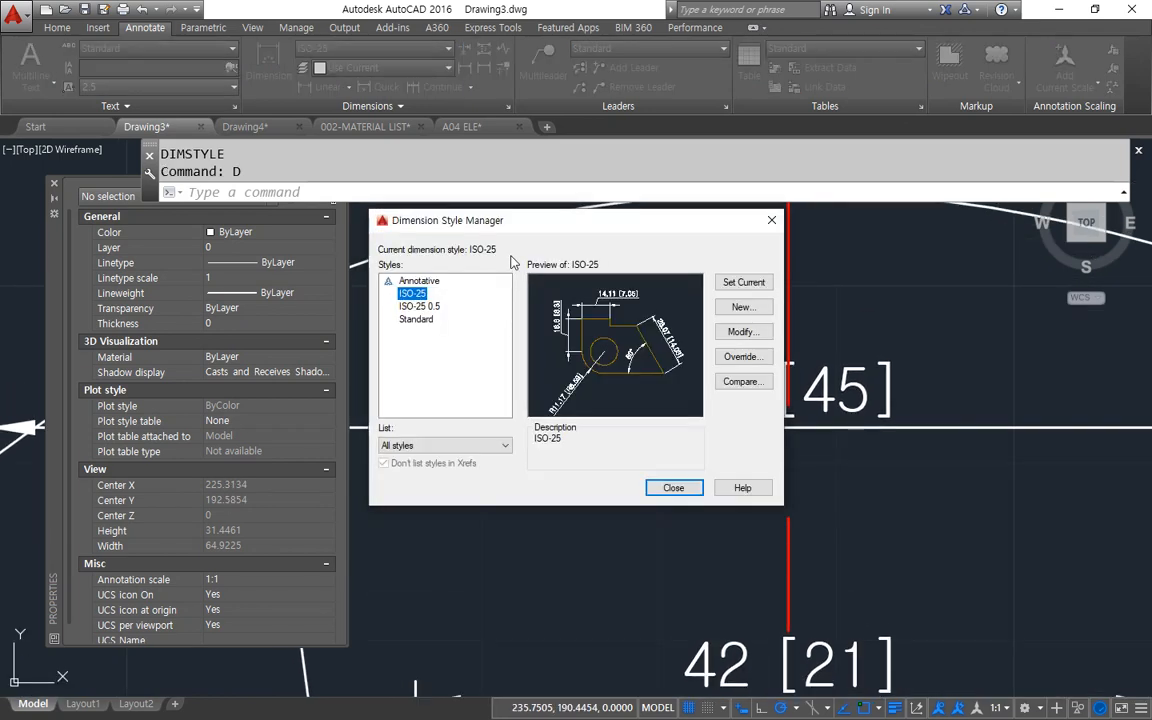
pyautogui.moveTo(515, 227); pyautogui.dragTo(415, 247)
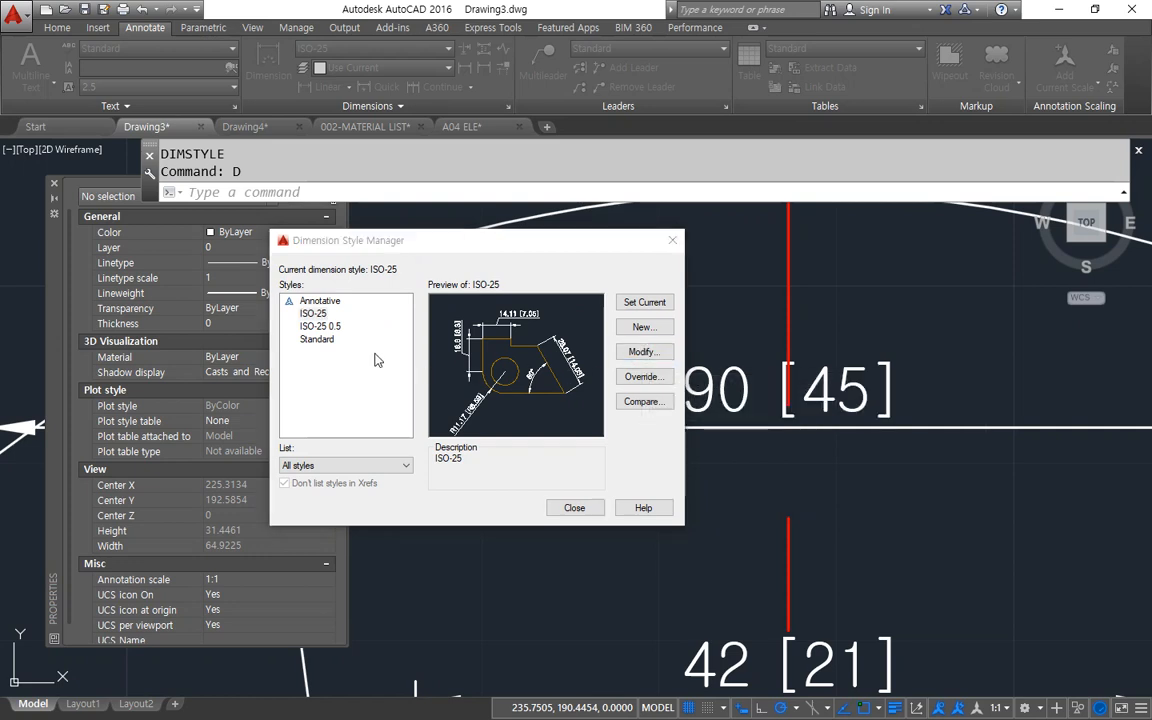
pyautogui.click(641, 352)
pyautogui.doubleClick(436, 321)
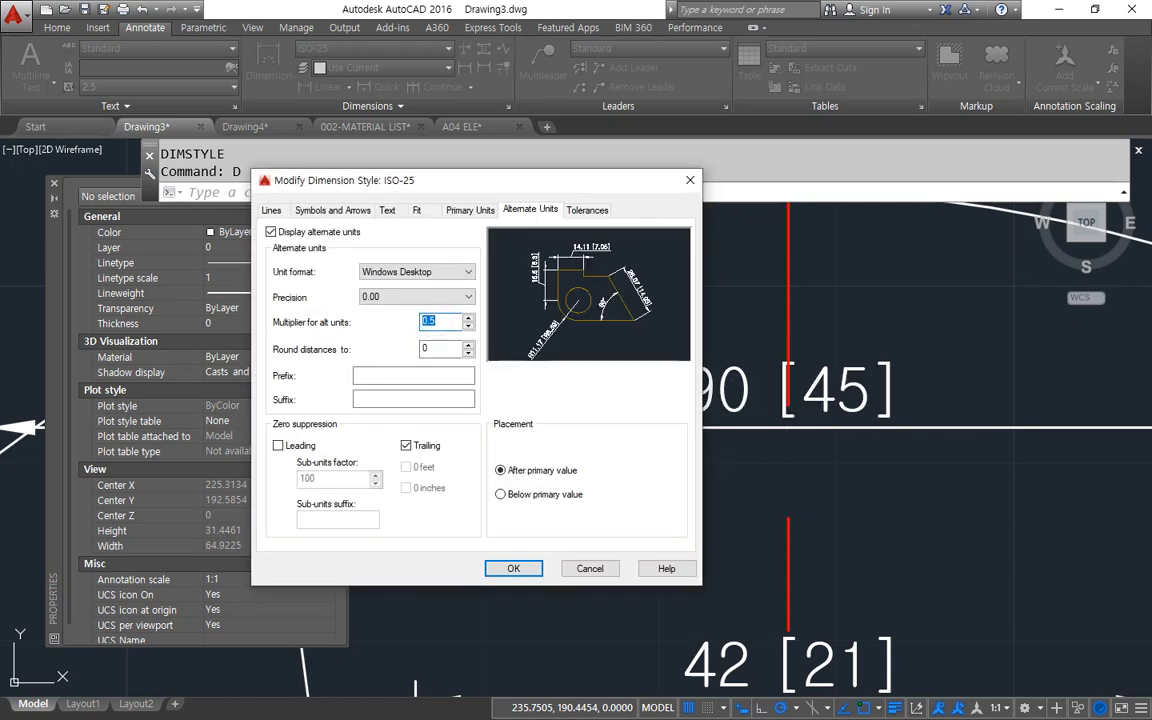
# Switch to the Notepad notes and add the lines "1in = 25.4mm" and "10/254" below the QLeader line.
pyautogui.hotkey('alt', 'Tab')
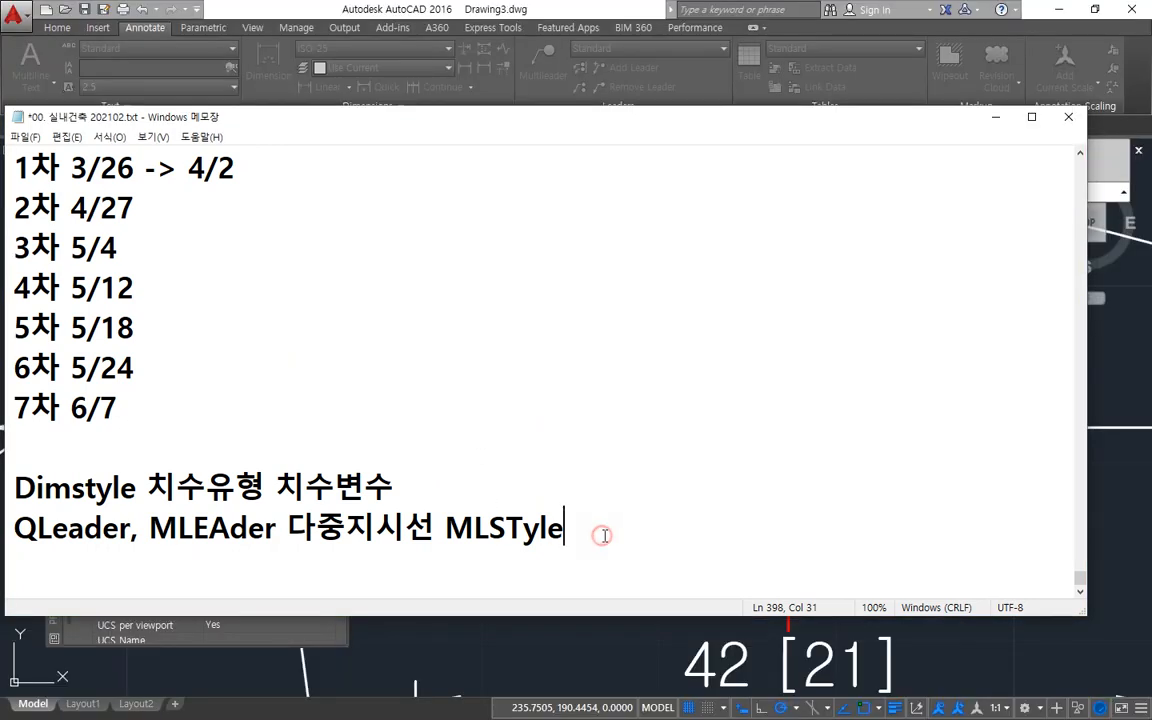
pyautogui.press('Return')
pyautogui.press('Return')
pyautogui.write('1')
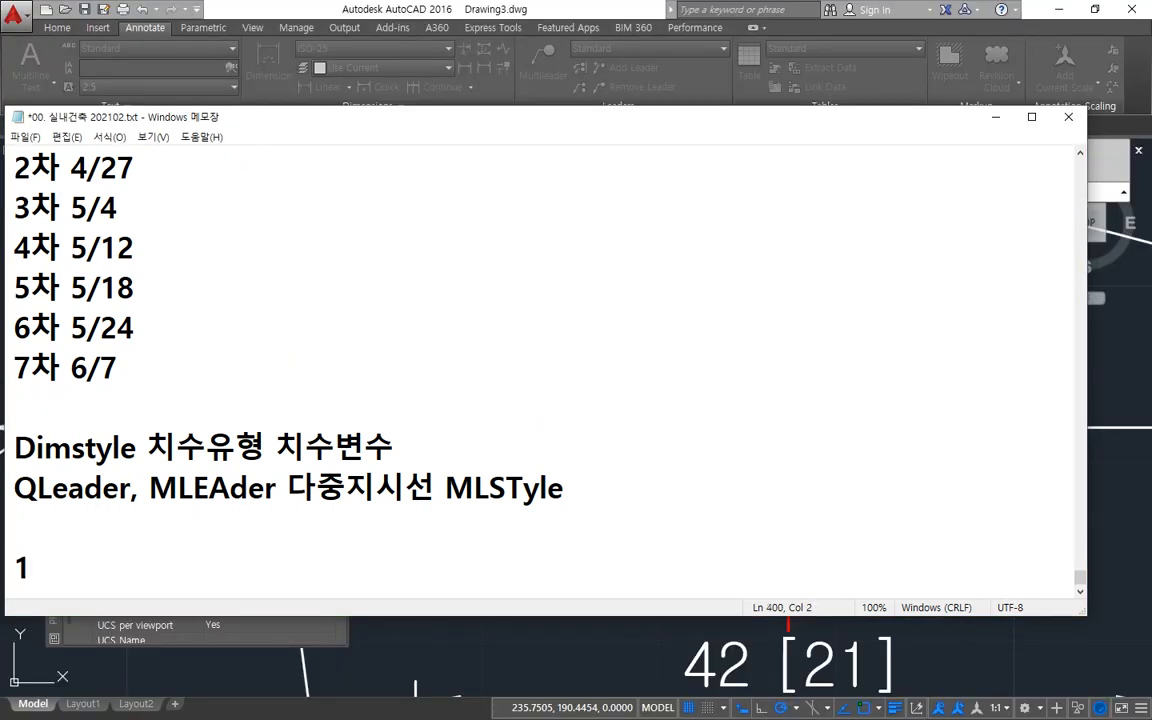
pyautogui.write('m')
pyautogui.write('n = 25.4')
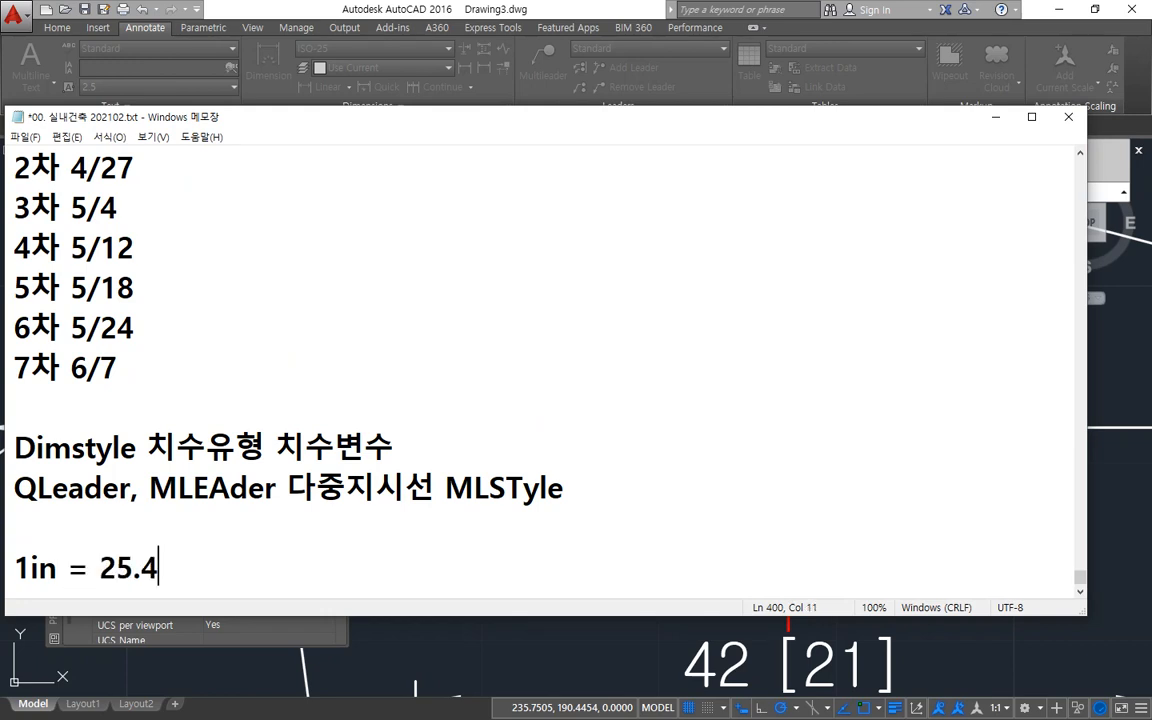
pyautogui.write('mm')
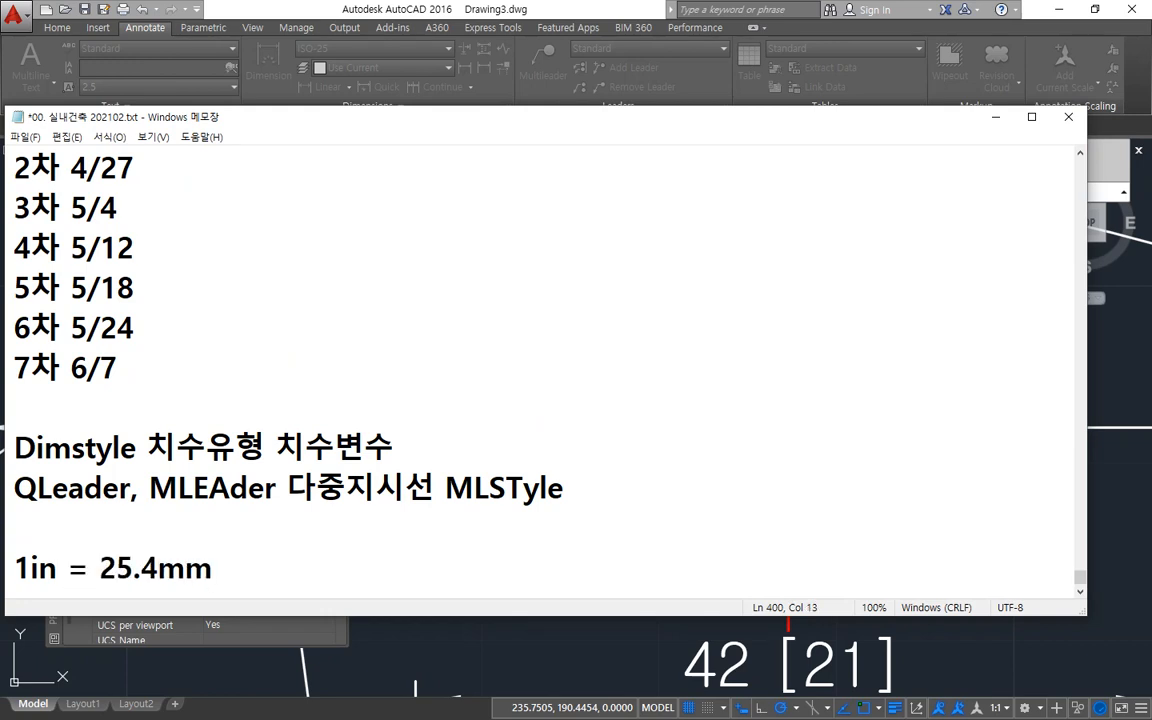
pyautogui.press('Return')
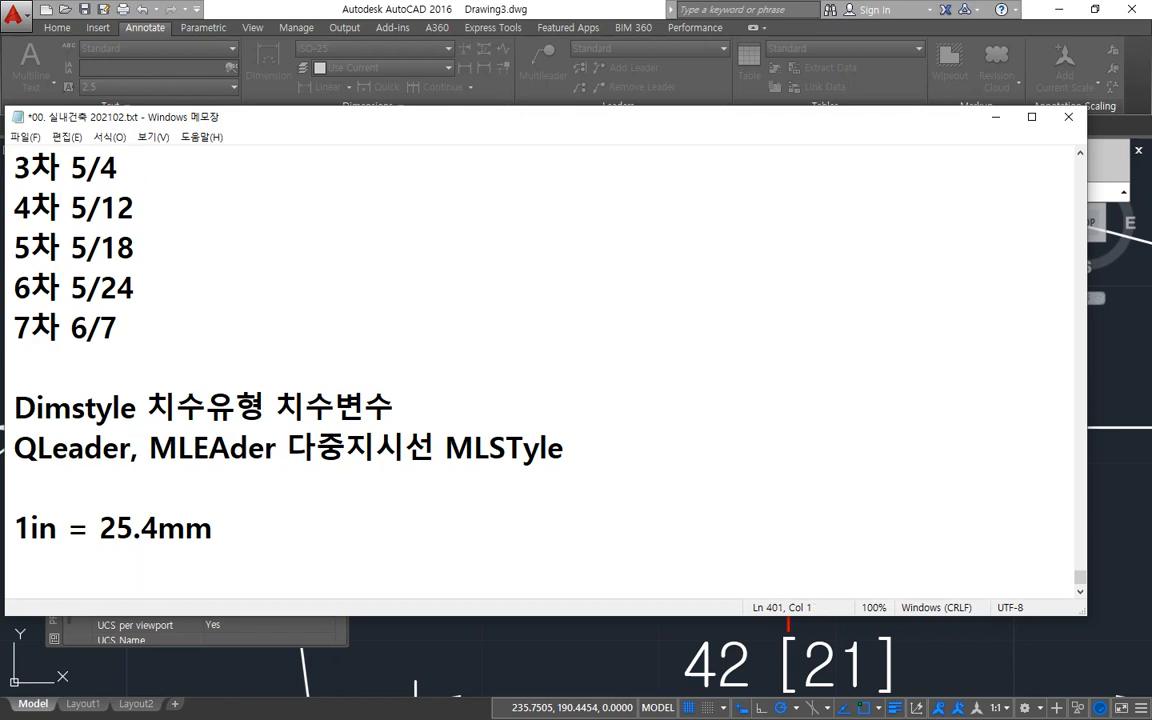
pyautogui.write('10/254')
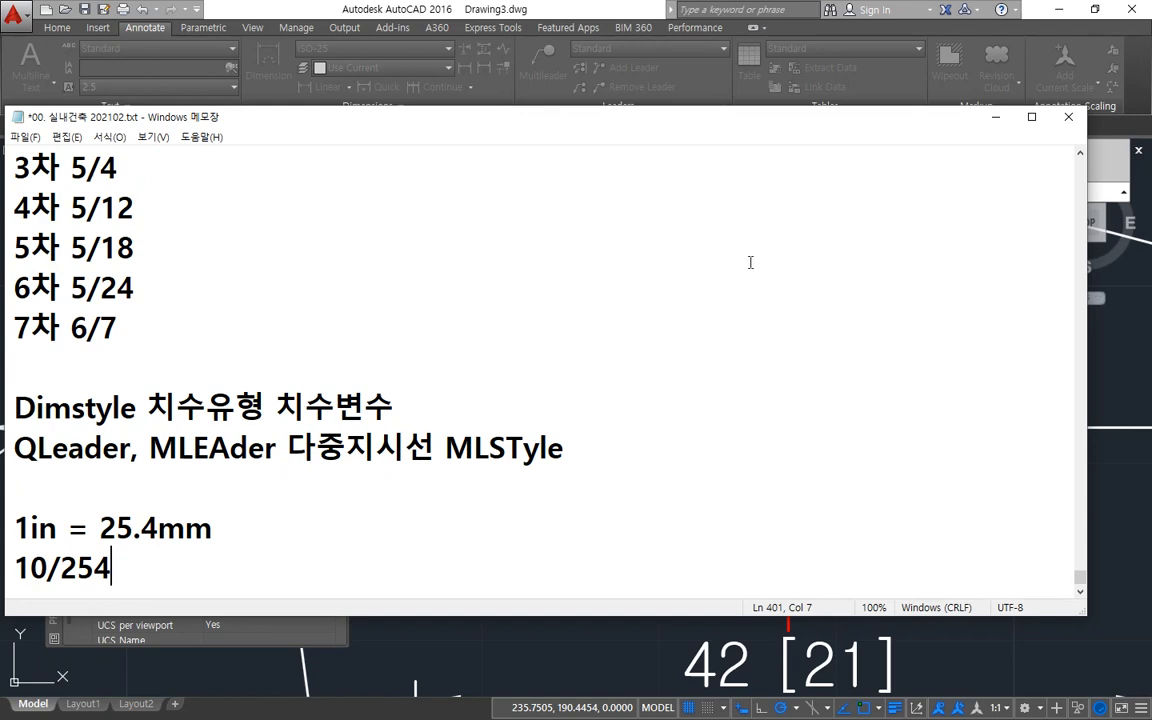
# Return to AutoCAD and set the ISO-25 style's alternate units multiplier to 10/254, applying it to the drawing.
pyautogui.click(497, 6)
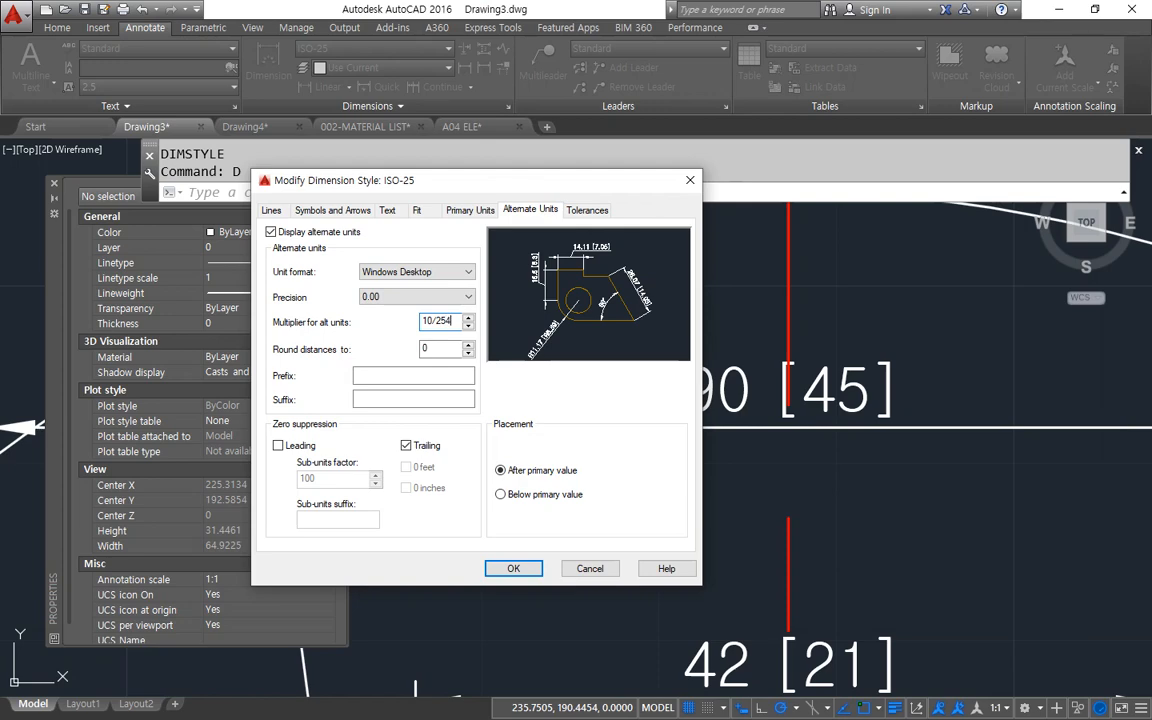
pyautogui.press('Tab')
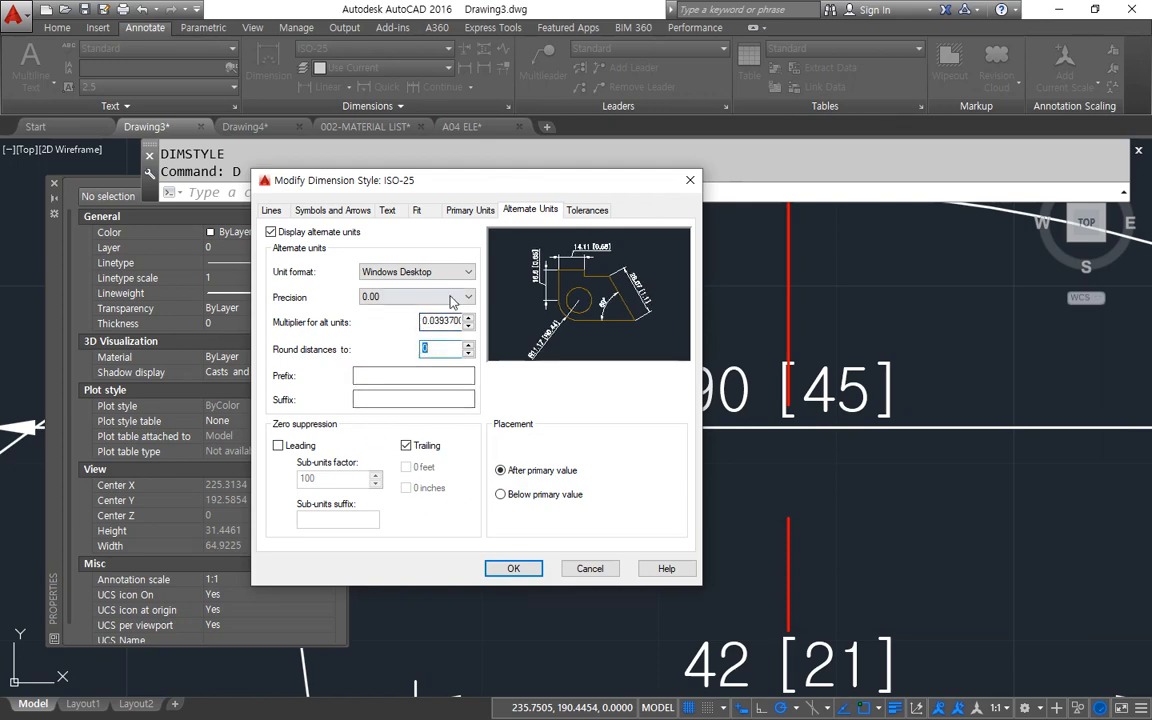
pyautogui.click(510, 569)
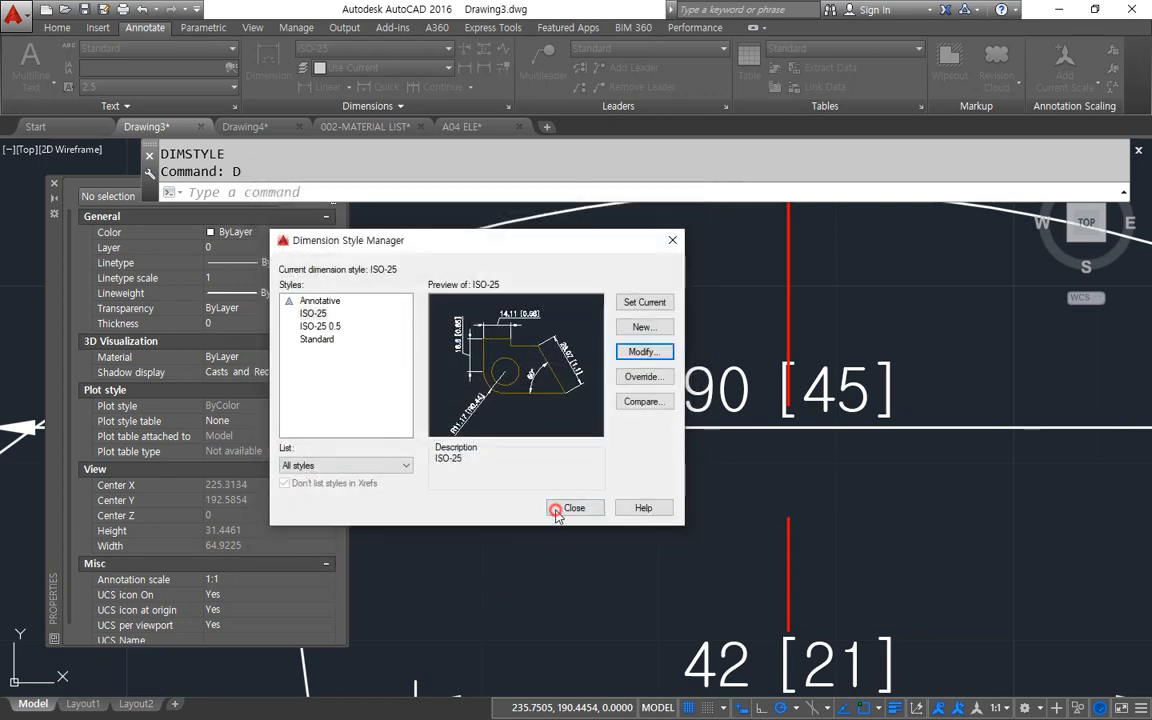
pyautogui.click(560, 508)
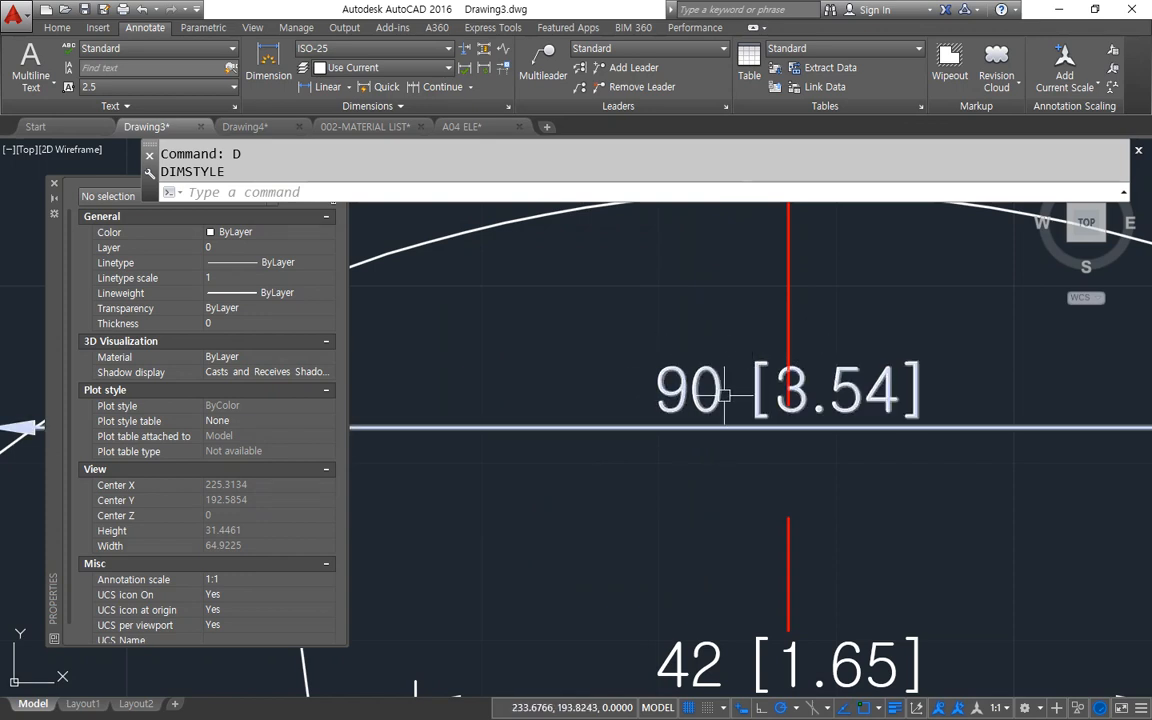
# Examine the bracketed inch values on the 25.4 mm dimension and on the scaled detail's horizontal width dimensions.
pyautogui.scroll(-2, 705, 376)
pyautogui.moveTo(705, 376); pyautogui.dragTo(787, 701, button='middle')
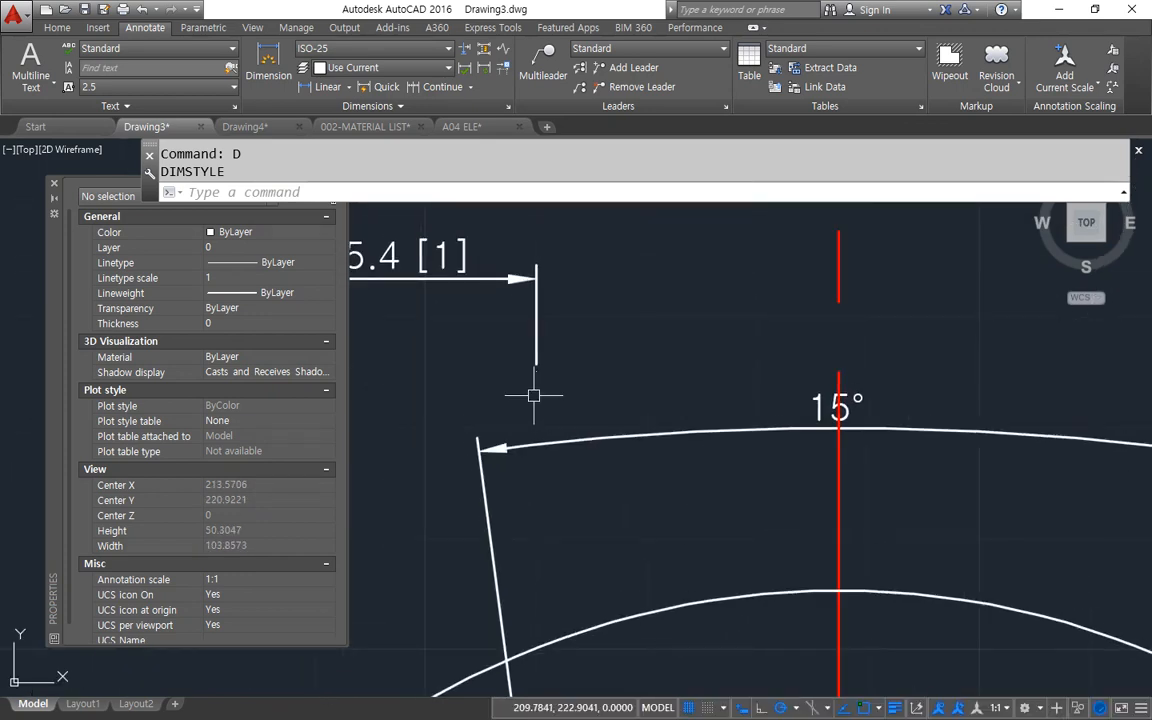
pyautogui.moveTo(534, 395); pyautogui.dragTo(586, 270, button='middle')
pyautogui.moveTo(709, 543); pyautogui.dragTo(730, 417, button='middle')
pyautogui.scroll(2, 762, 517)
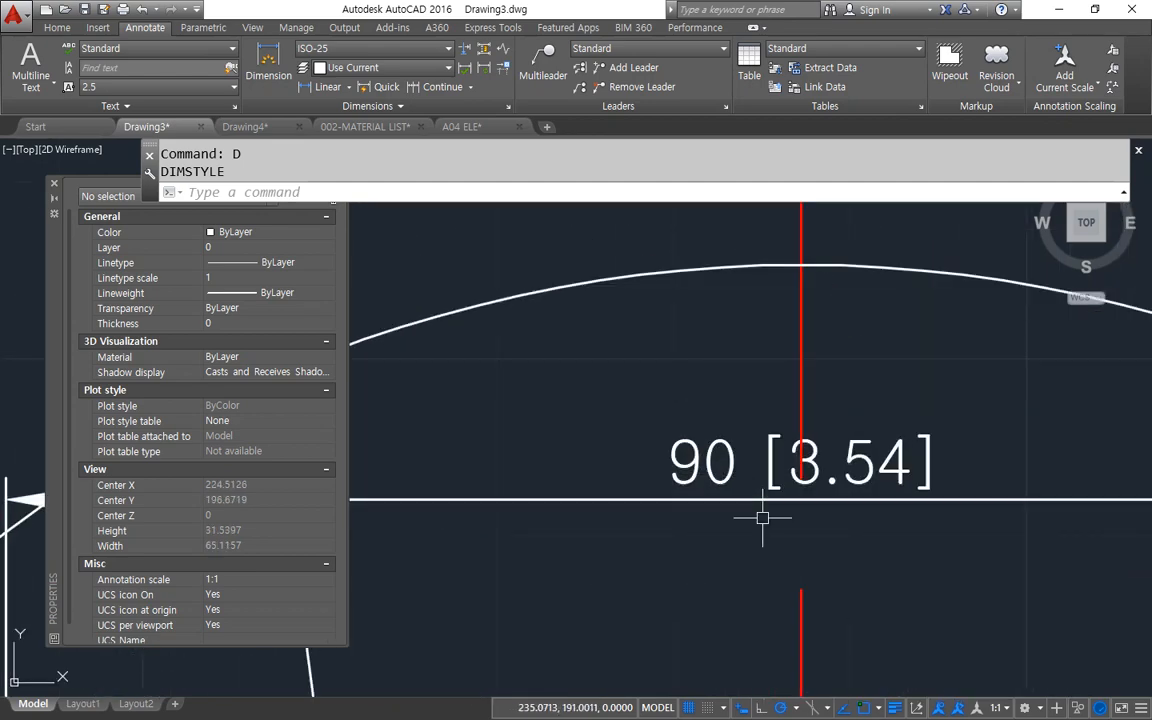
pyautogui.moveTo(762, 517); pyautogui.dragTo(713, 467, button='middle')
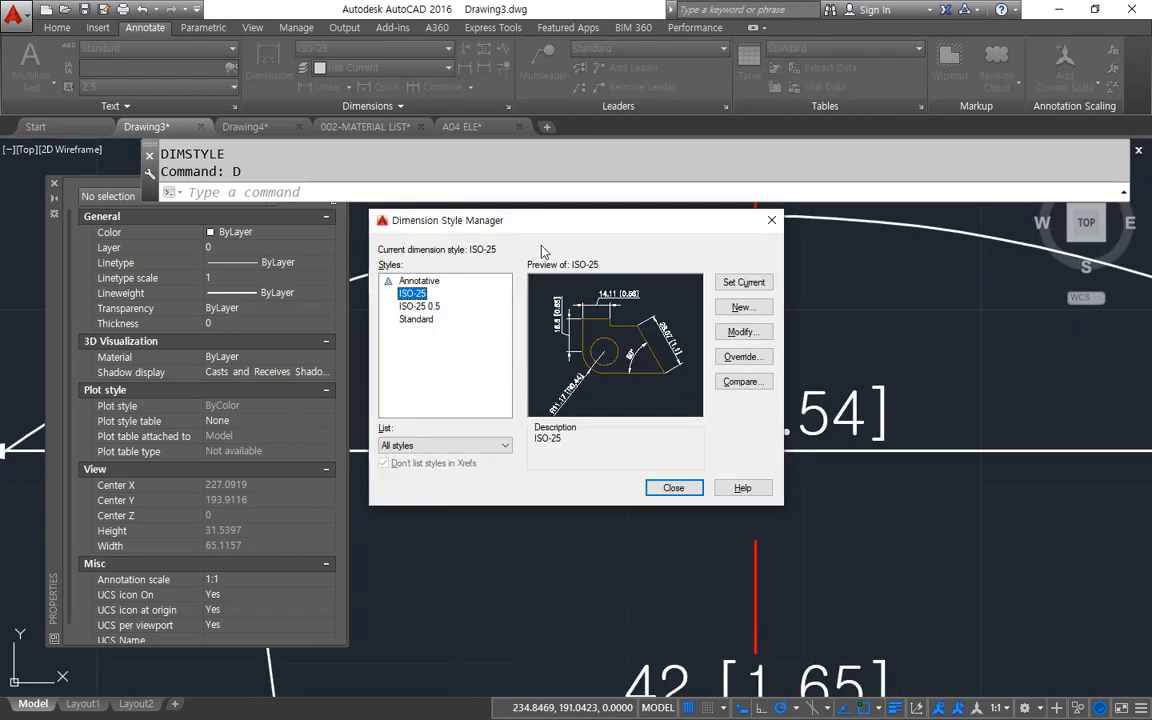
# Give the ISO-25 style's alternate units the suffix "in" and leave their prefix empty.
pyautogui.moveTo(492, 222); pyautogui.dragTo(241, 231)
pyautogui.click(496, 339)
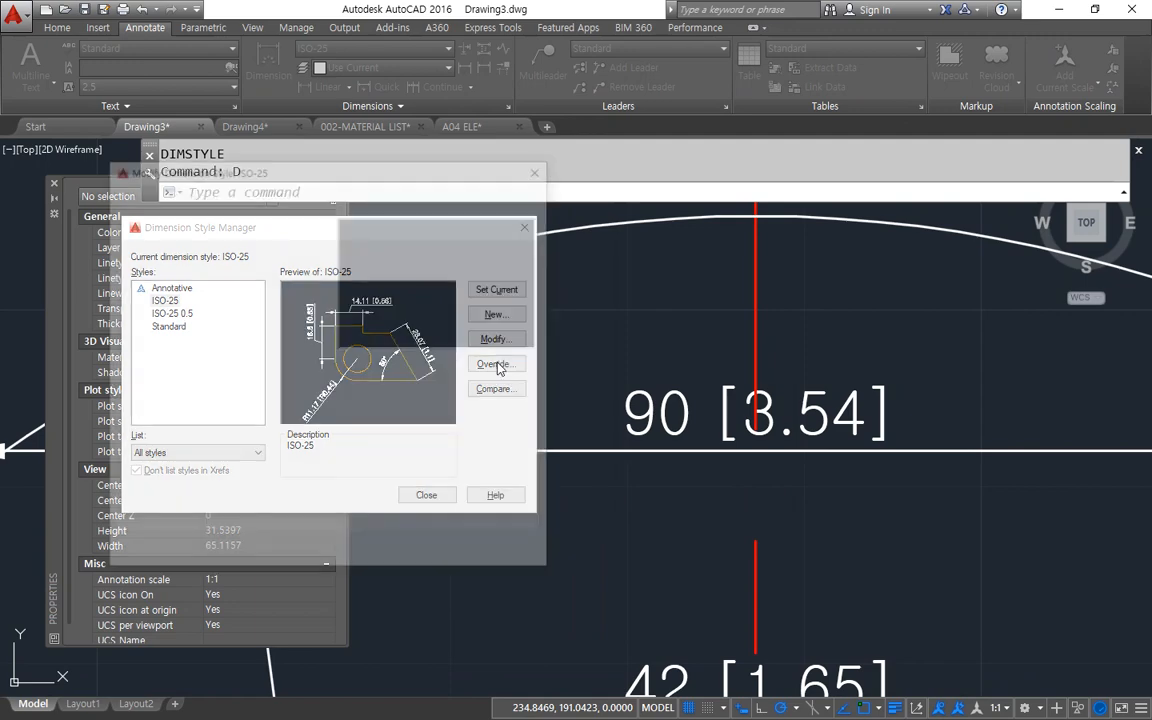
pyautogui.click(211, 362)
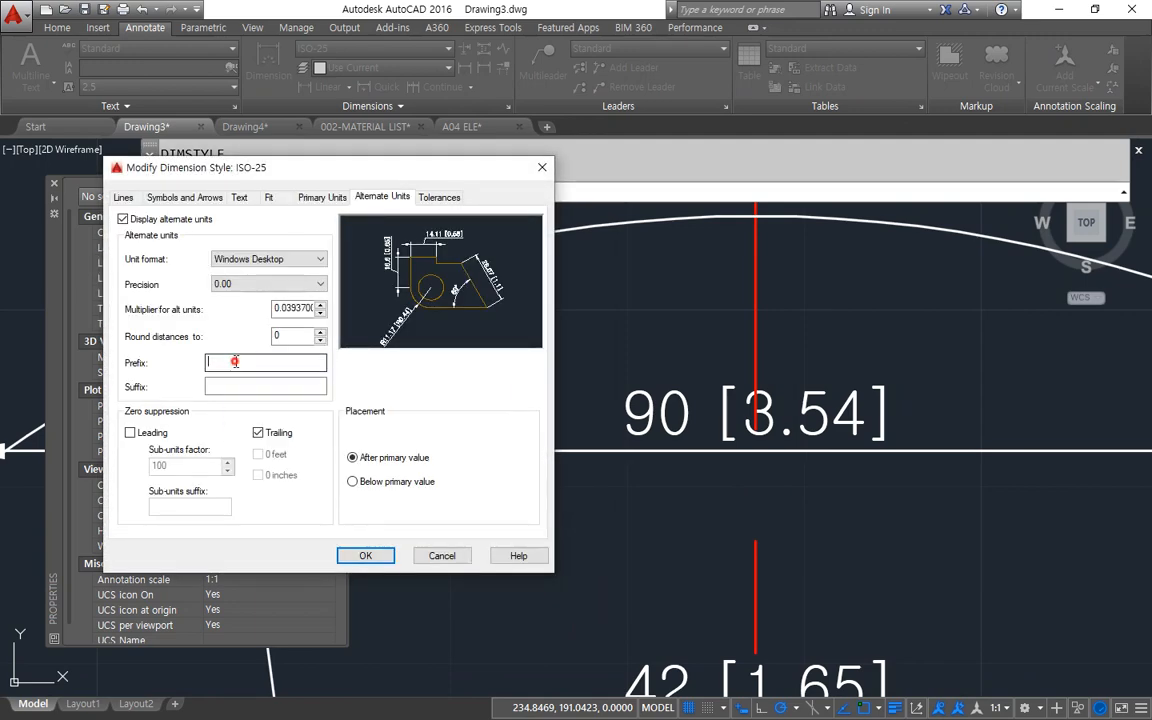
pyautogui.click(228, 384)
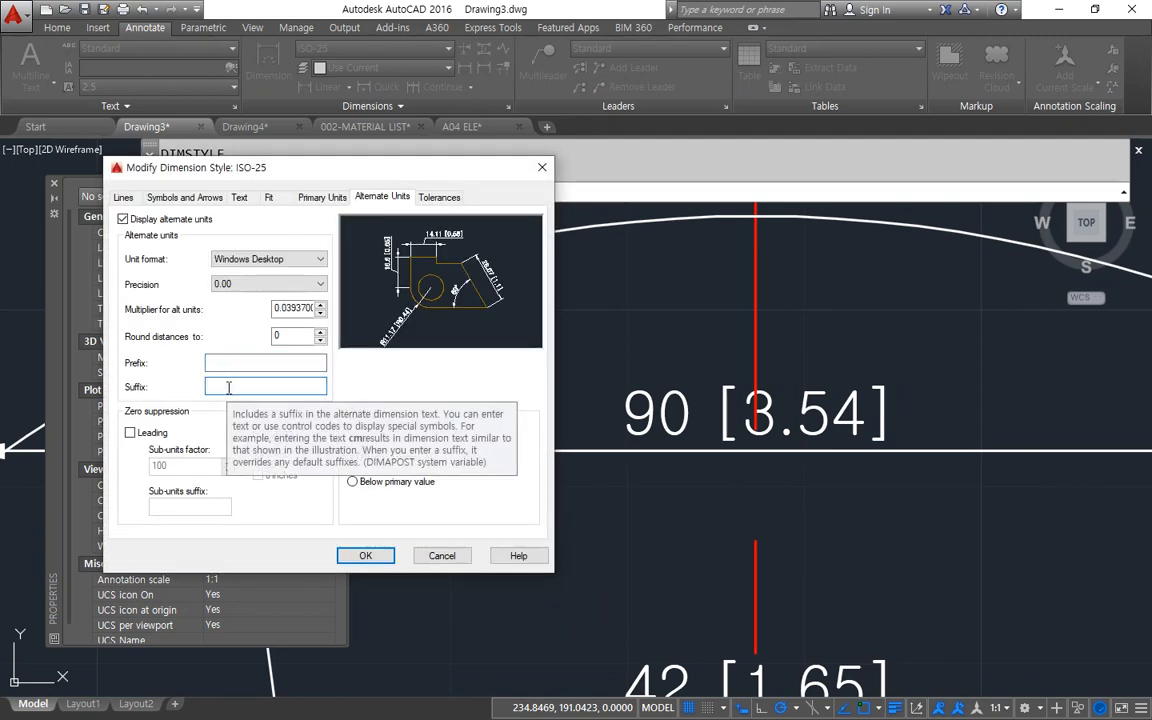
pyautogui.write('in')
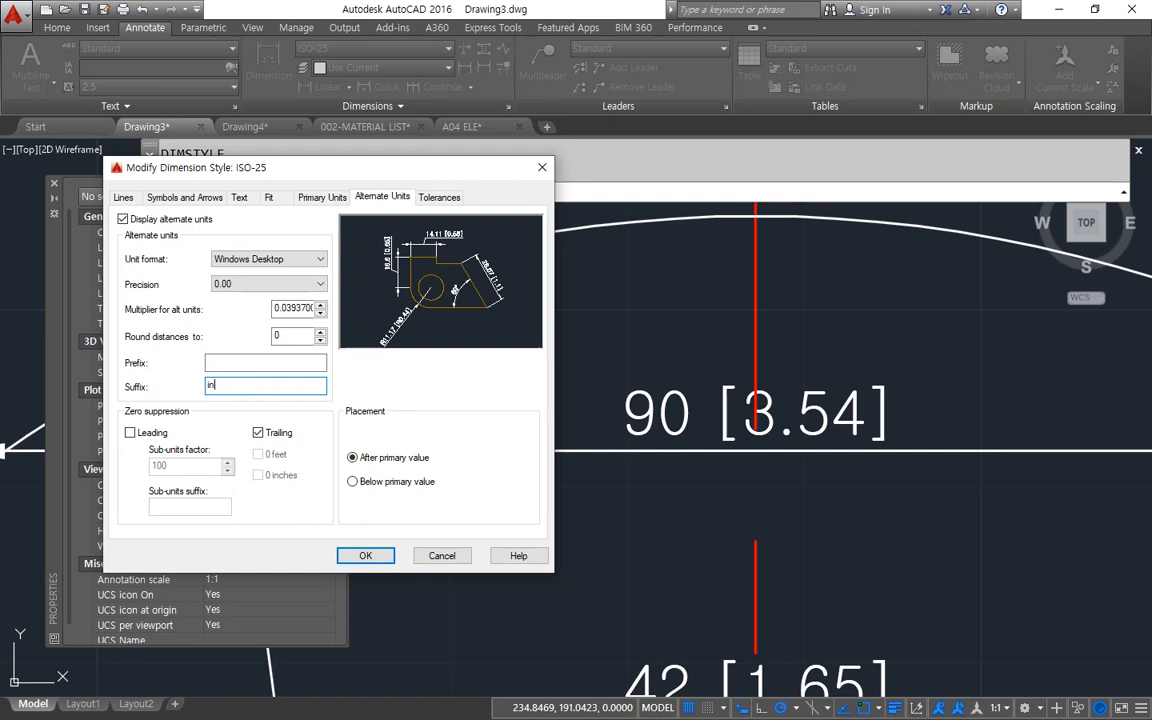
# Give the ISO-25 style's primary linear units the suffix "mm" and apply the style changes.
pyautogui.click(320, 200)
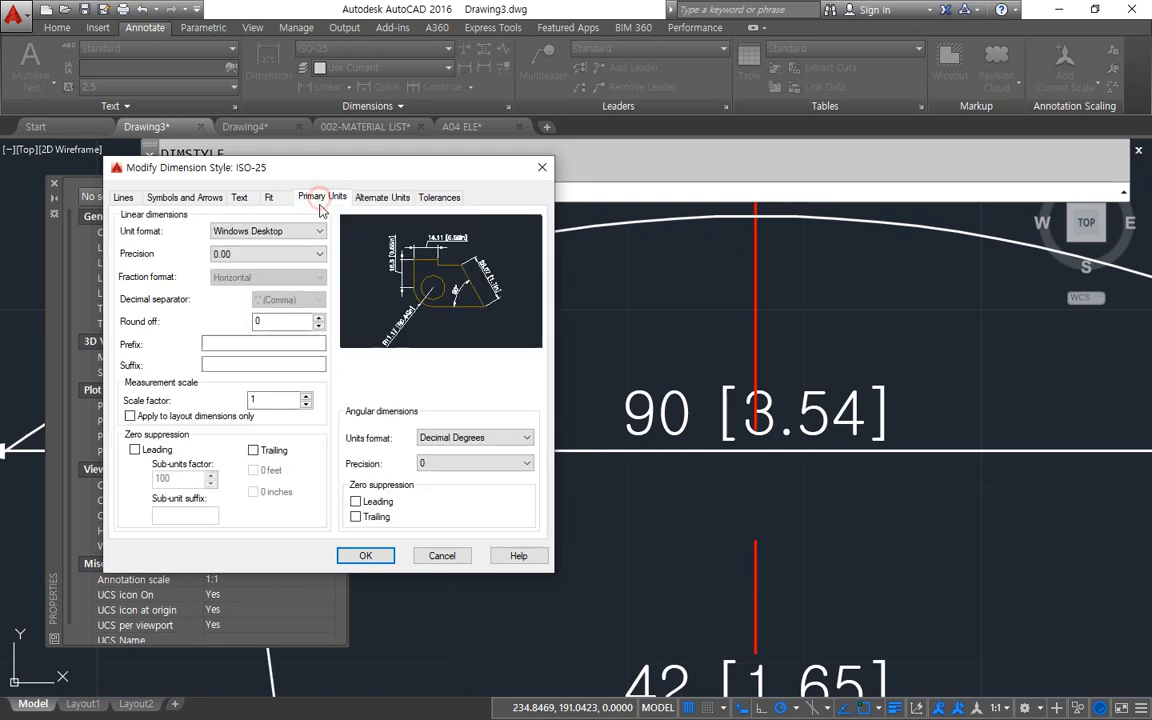
pyautogui.click(248, 366)
pyautogui.write('mm')
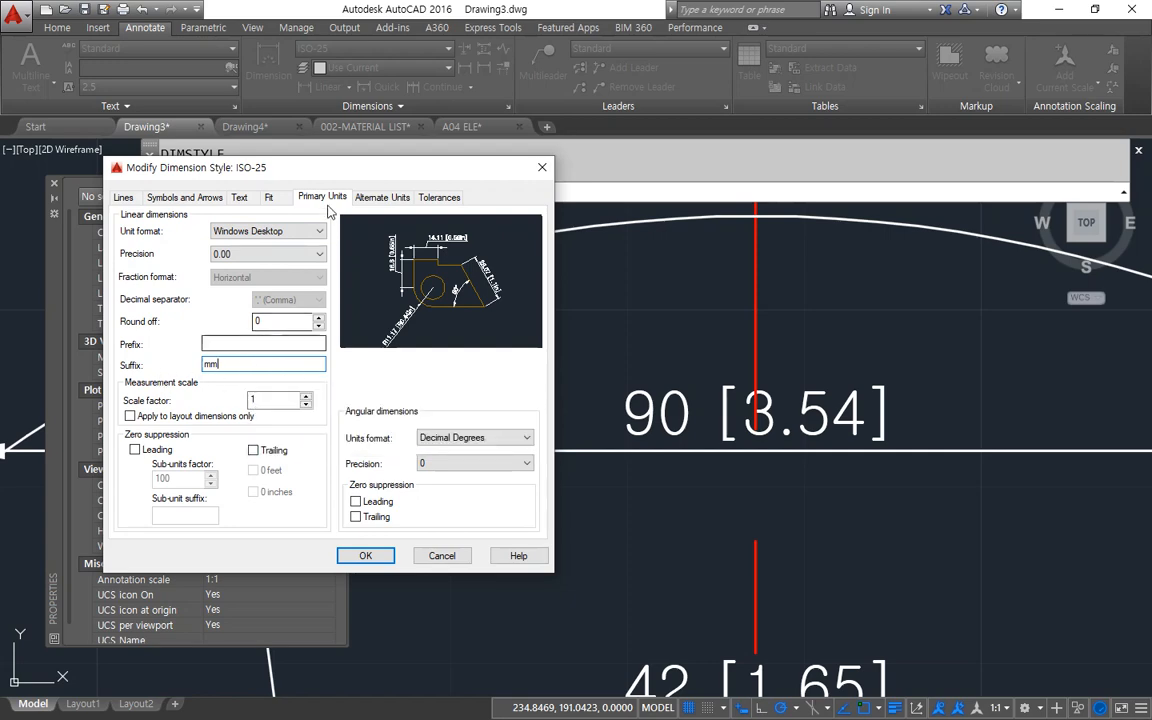
pyautogui.click(383, 197)
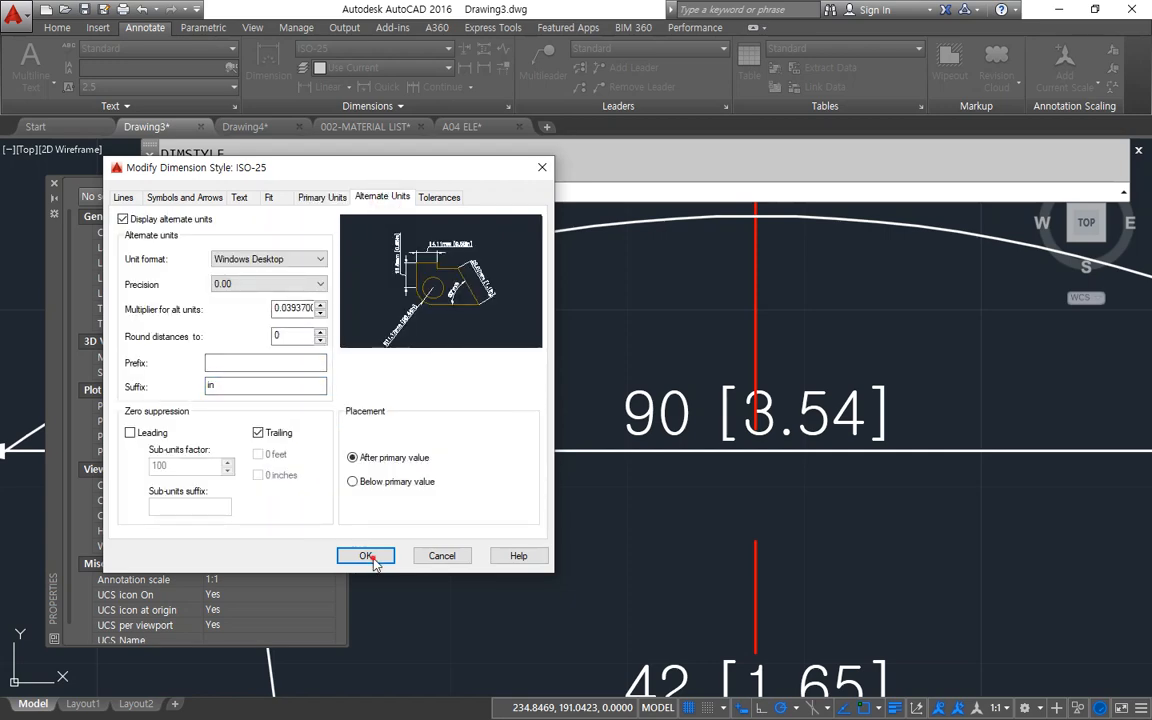
pyautogui.click(373, 560)
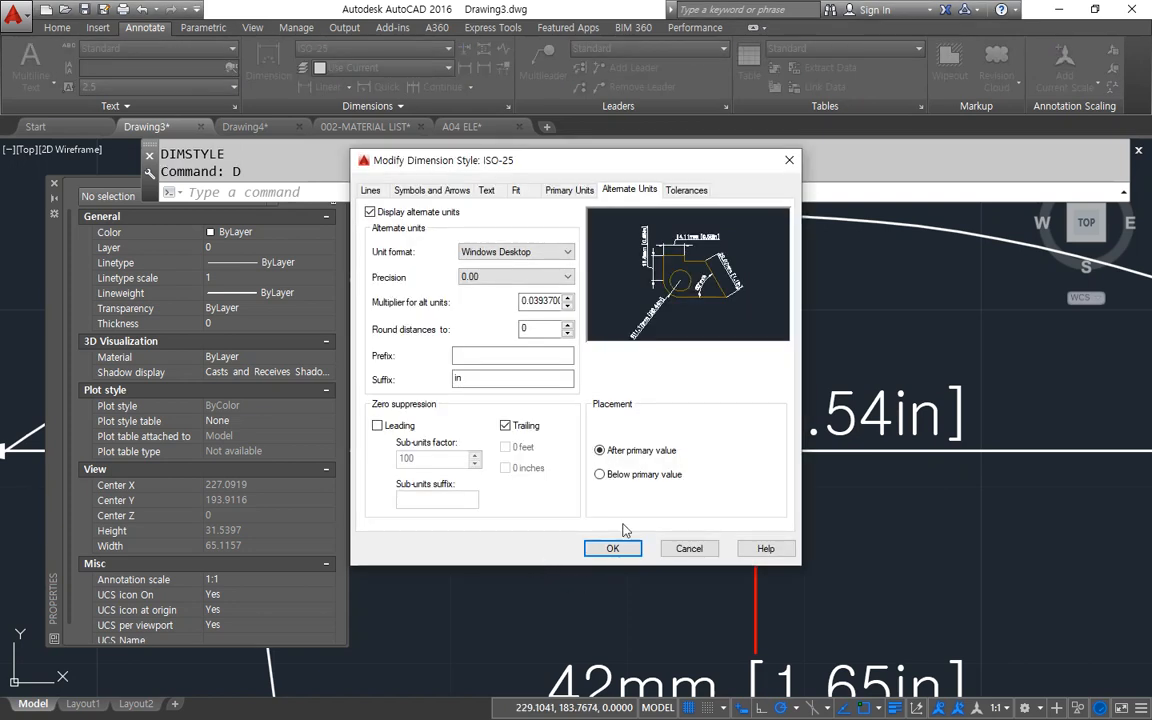
# Examine the ISO-25 style's alternate units placement options alongside the primary and bracketed values of the 90 mm dimension.
pyautogui.moveTo(601, 494)
pyautogui.mouseDown()
pyautogui.moveTo(560, 432)
pyautogui.moveTo(703, 445)
pyautogui.moveTo(640, 497)
pyautogui.moveTo(602, 503)
pyautogui.mouseUp()
pyautogui.moveTo(595, 170); pyautogui.dragTo(582, 164)
pyautogui.press('Return')
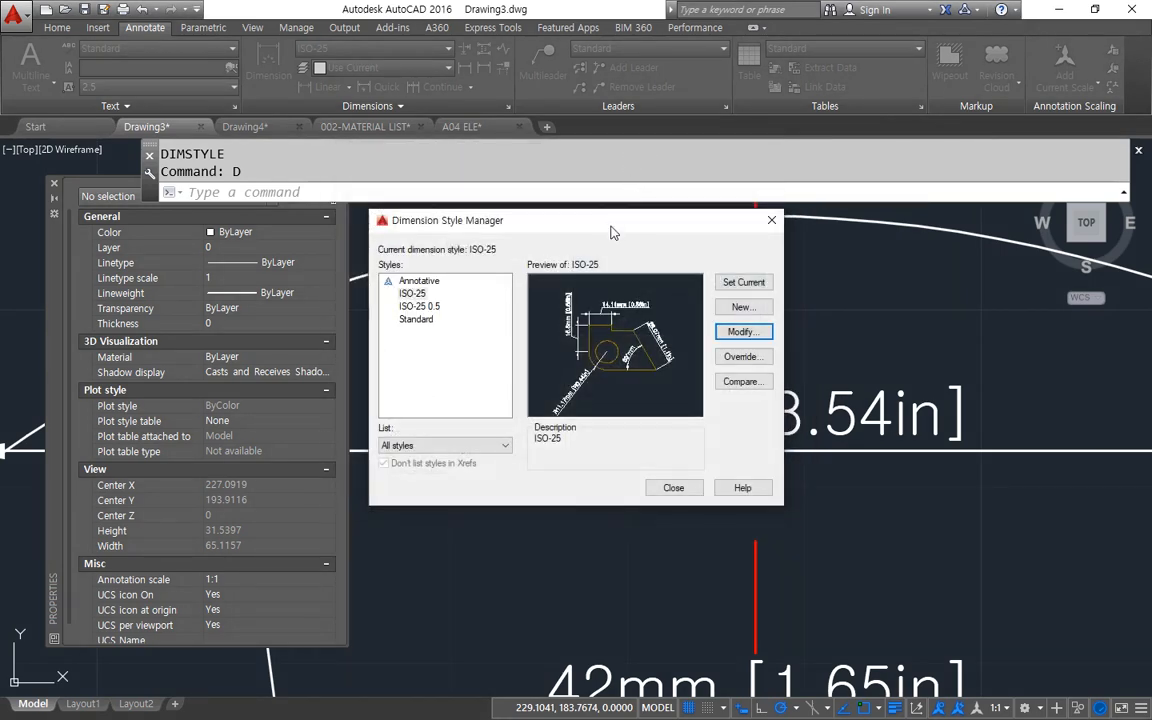
pyautogui.moveTo(545, 215); pyautogui.dragTo(235, 190)
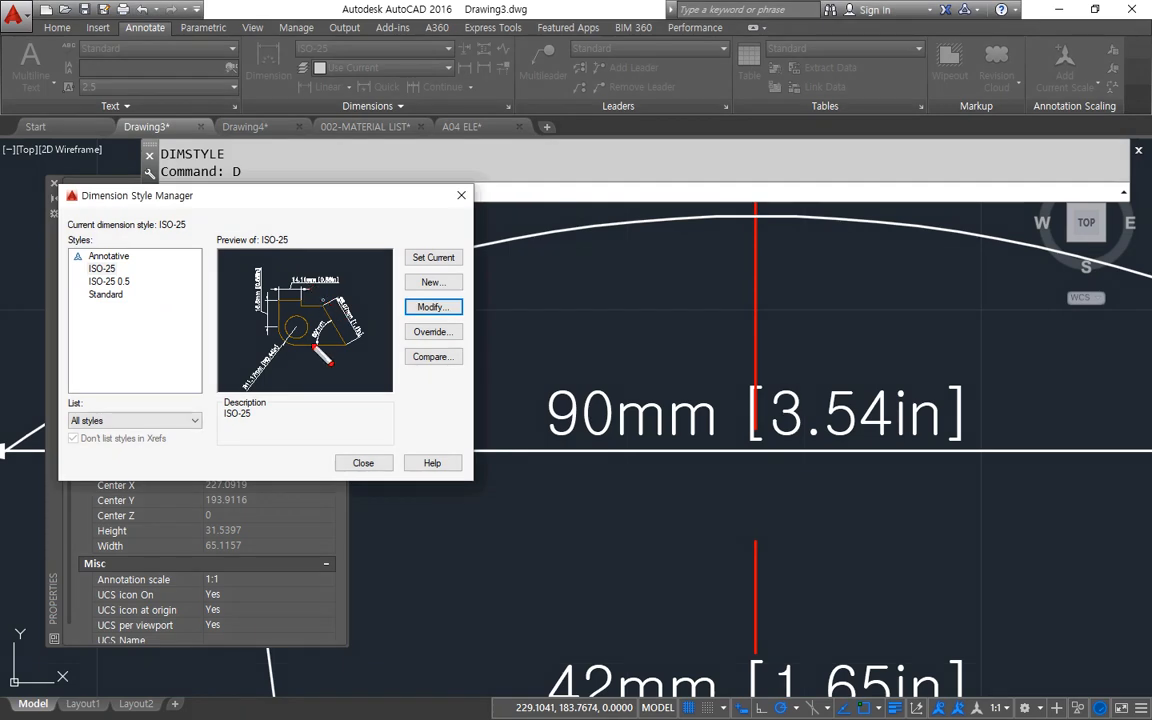
pyautogui.click(431, 306)
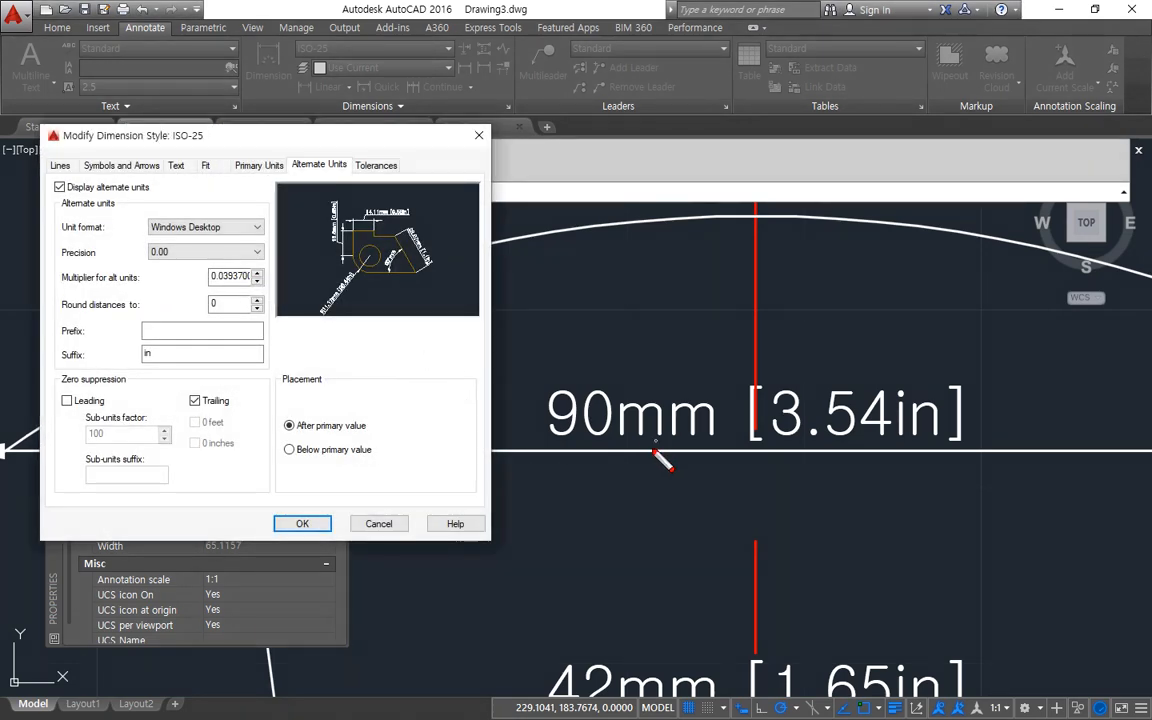
pyautogui.moveTo(648, 455)
pyautogui.mouseDown()
pyautogui.moveTo(527, 425)
pyautogui.moveTo(665, 368)
pyautogui.moveTo(718, 445)
pyautogui.moveTo(636, 460)
pyautogui.mouseUp()
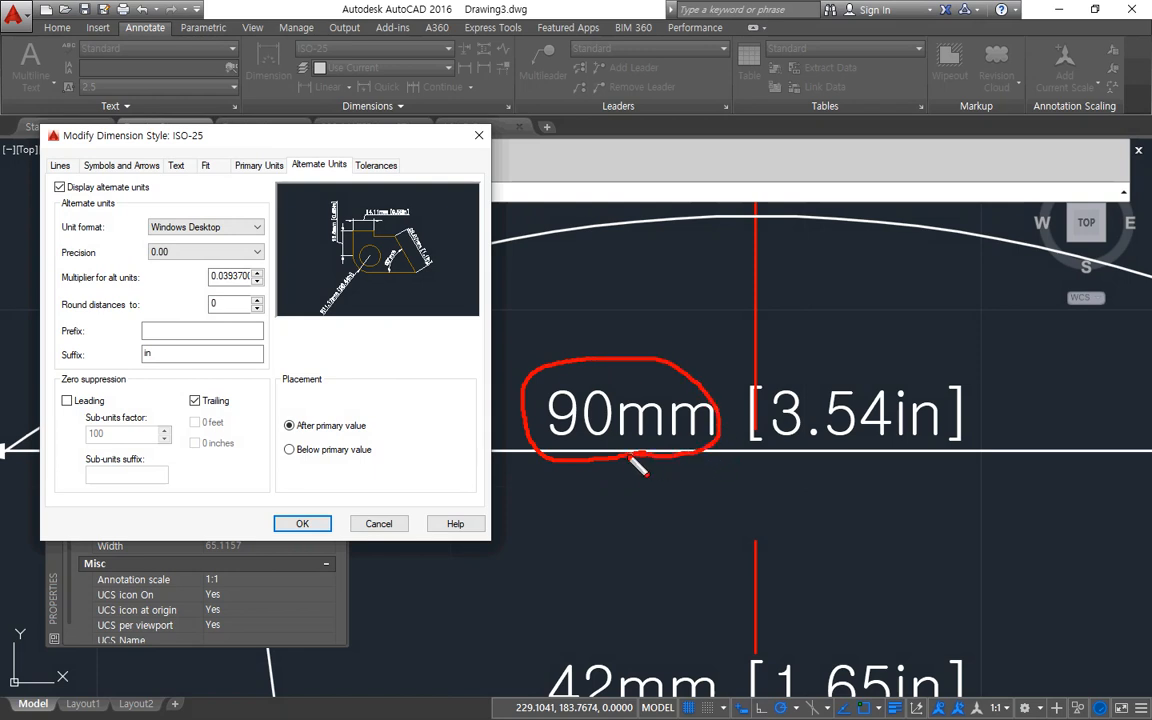
pyautogui.moveTo(830, 445)
pyautogui.mouseDown()
pyautogui.moveTo(745, 390)
pyautogui.moveTo(925, 368)
pyautogui.moveTo(894, 456)
pyautogui.mouseUp()
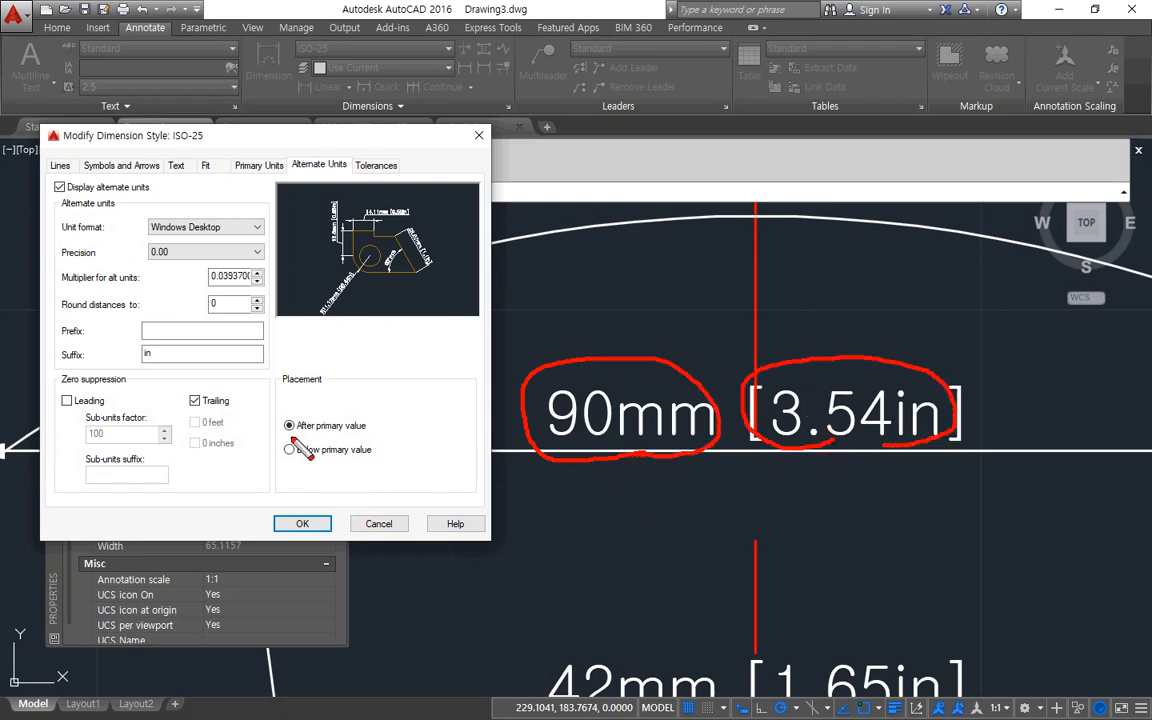
pyautogui.moveTo(288, 436); pyautogui.dragTo(403, 432)
pyautogui.moveTo(618, 417)
pyautogui.mouseDown()
pyautogui.moveTo(509, 369)
pyautogui.moveTo(644, 356)
pyautogui.moveTo(553, 430)
pyautogui.mouseUp()
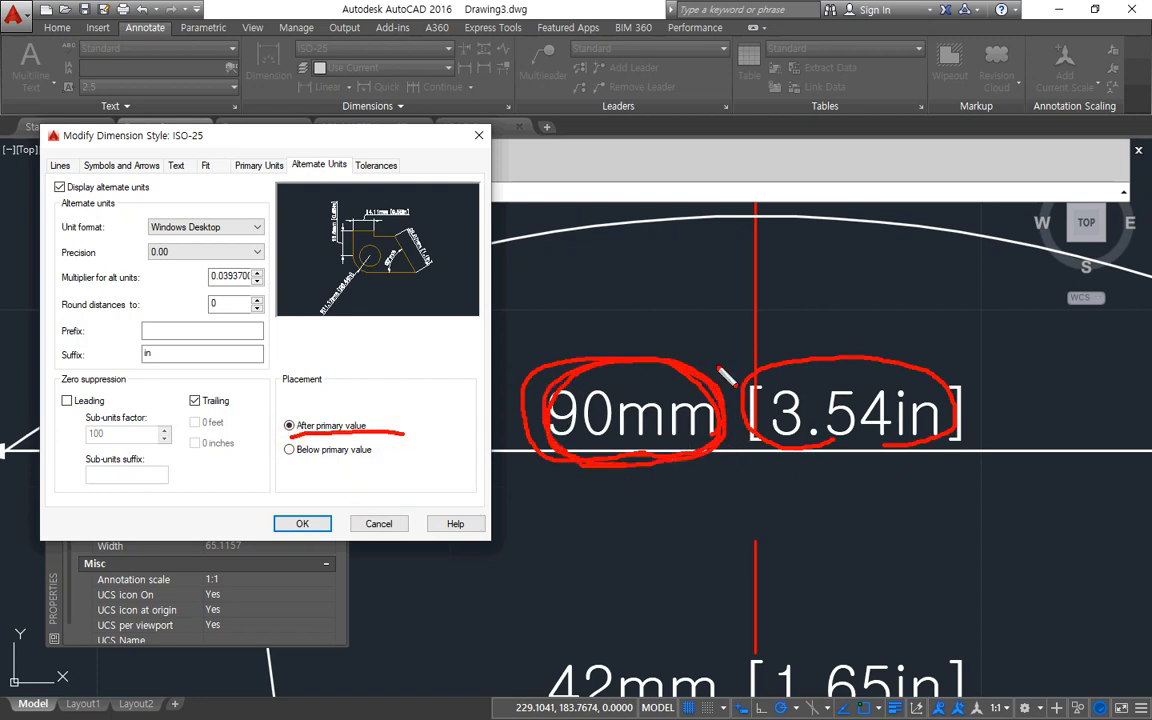
pyautogui.moveTo(699, 358)
pyautogui.mouseDown()
pyautogui.moveTo(763, 324)
pyautogui.moveTo(748, 351)
pyautogui.mouseUp()
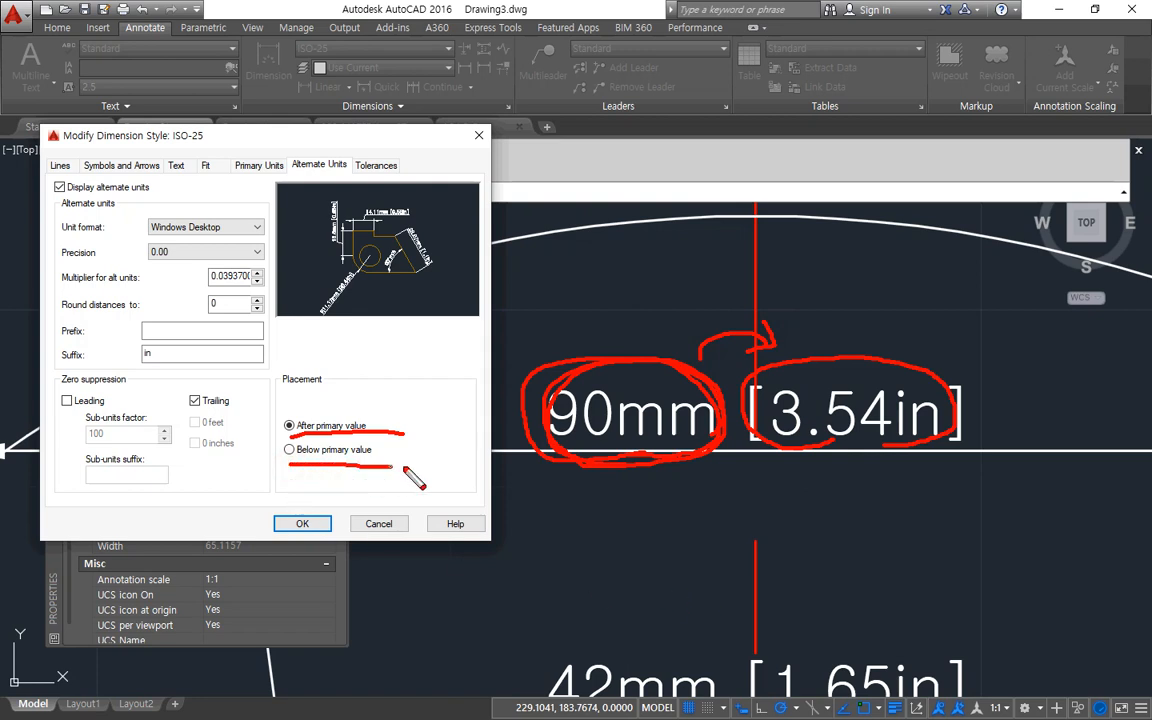
pyautogui.press('Escape')
# Place the ISO-25 style's alternate units below the primary value and apply the change to the drawing's dimensions.
pyautogui.click(289, 449)
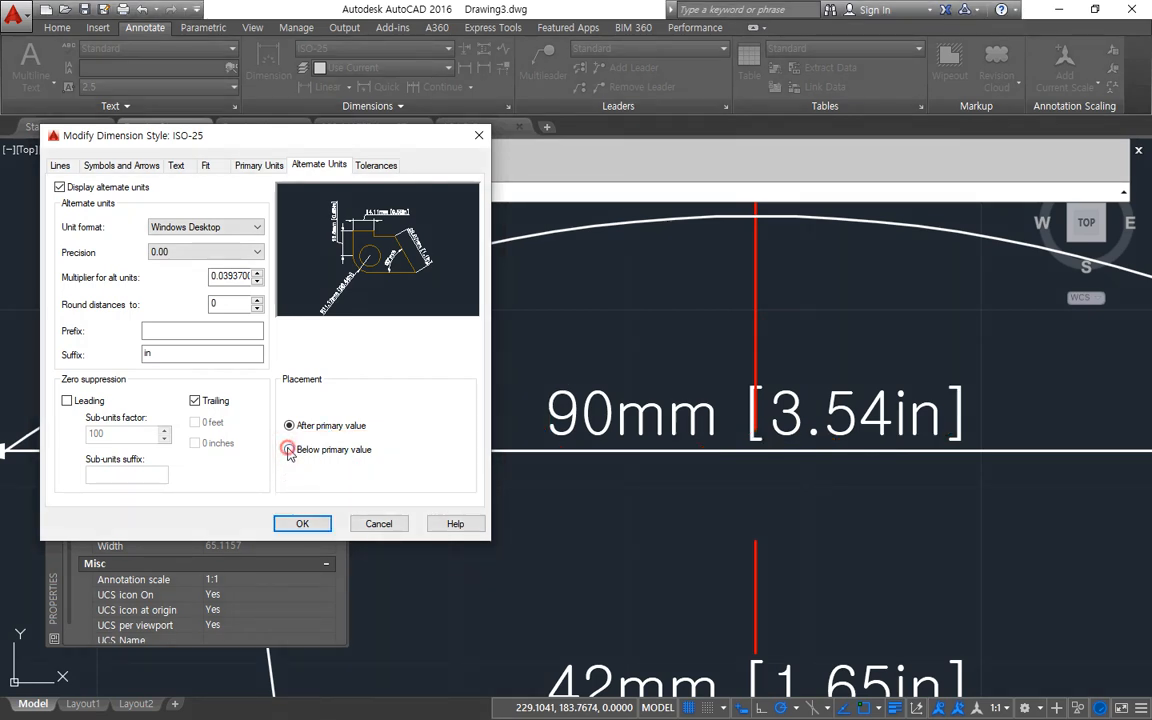
pyautogui.click(303, 523)
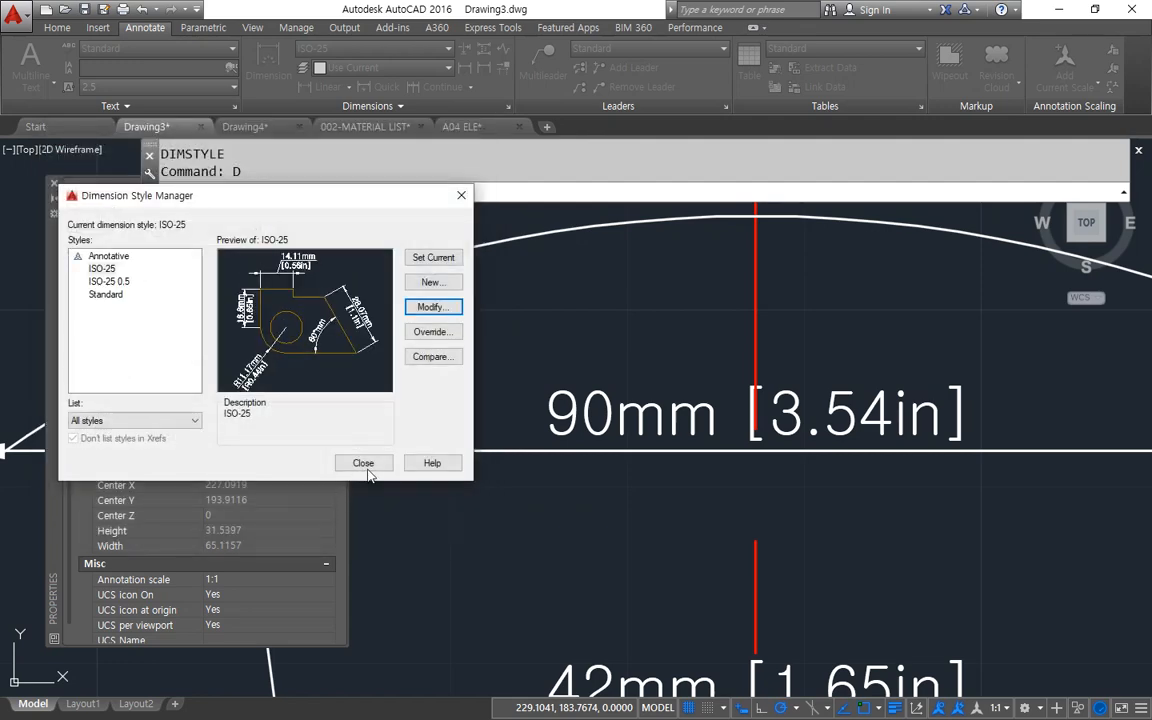
pyautogui.click(360, 460)
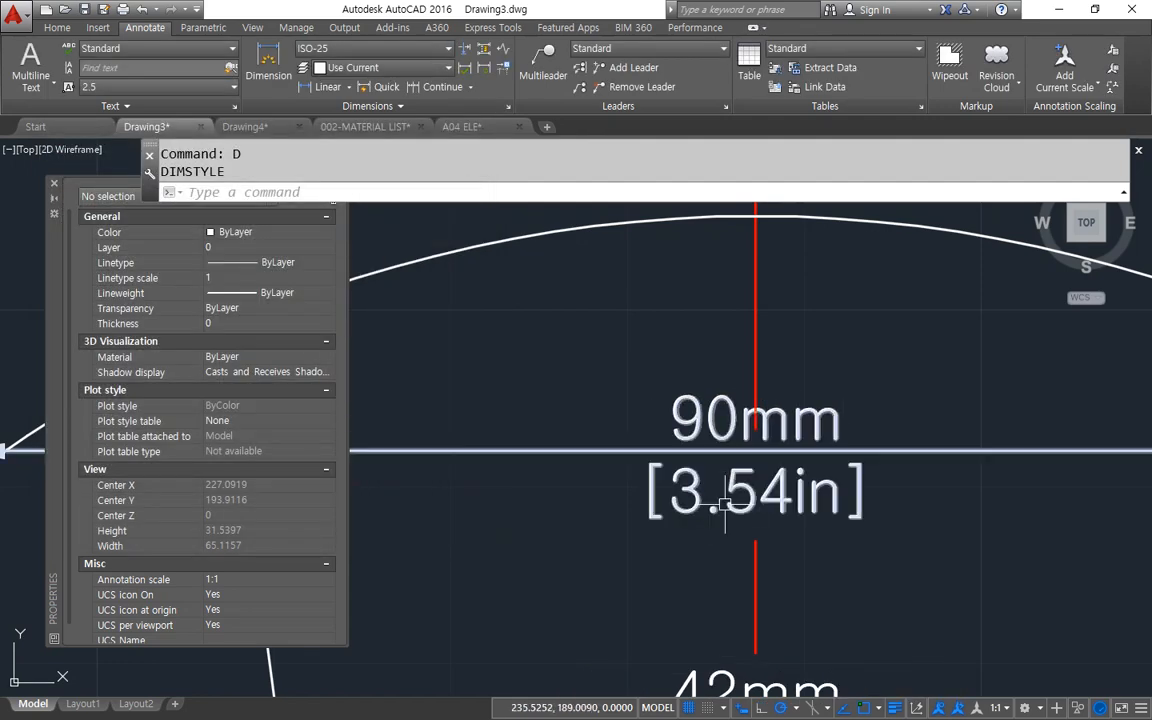
pyautogui.scroll(-3, 720, 515)
pyautogui.scroll(-4, 705, 560)
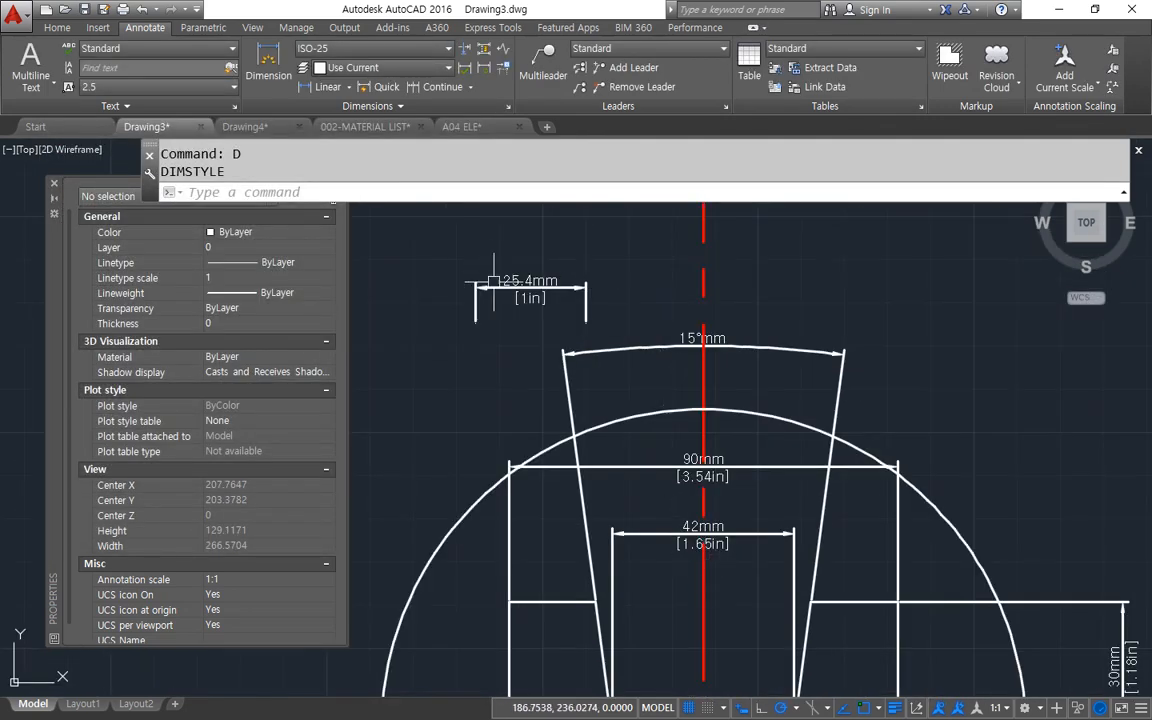
pyautogui.scroll(2, 480, 272)
# Clear the suffix of the ISO-25 style's primary linear units and turn off the display of alternate units.
pyautogui.moveTo(701, 507); pyautogui.dragTo(679, 437, button='middle')
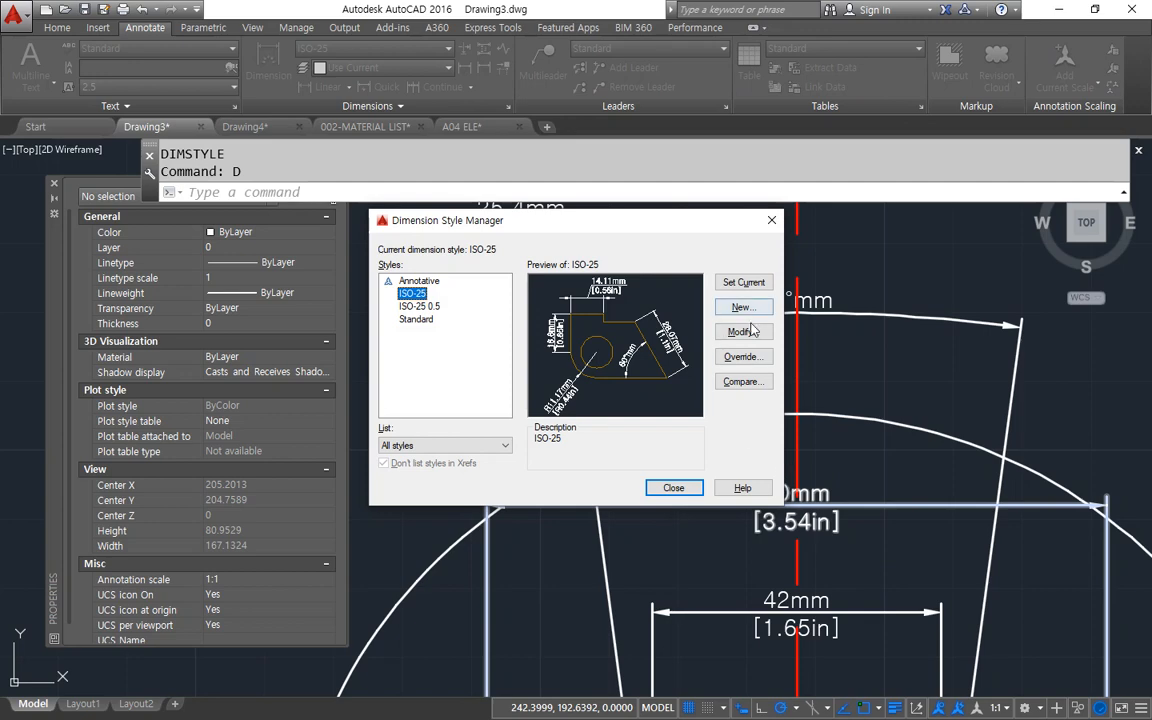
pyautogui.click(741, 331)
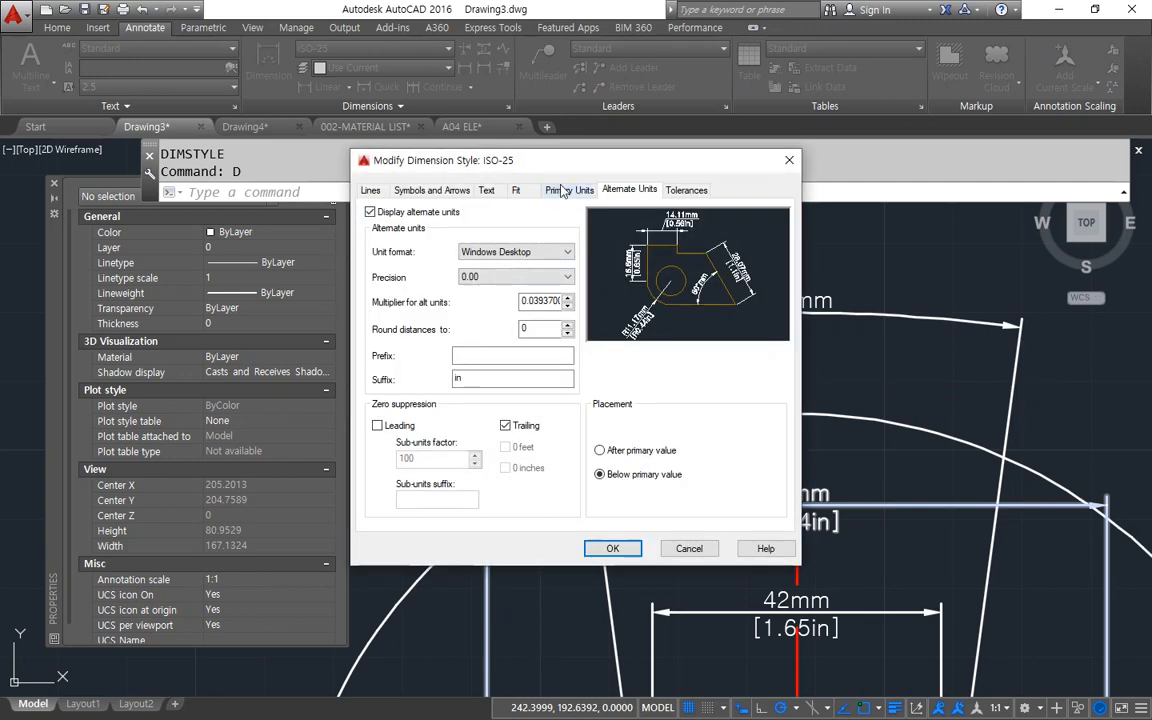
pyautogui.click(569, 189)
pyautogui.click(495, 357)
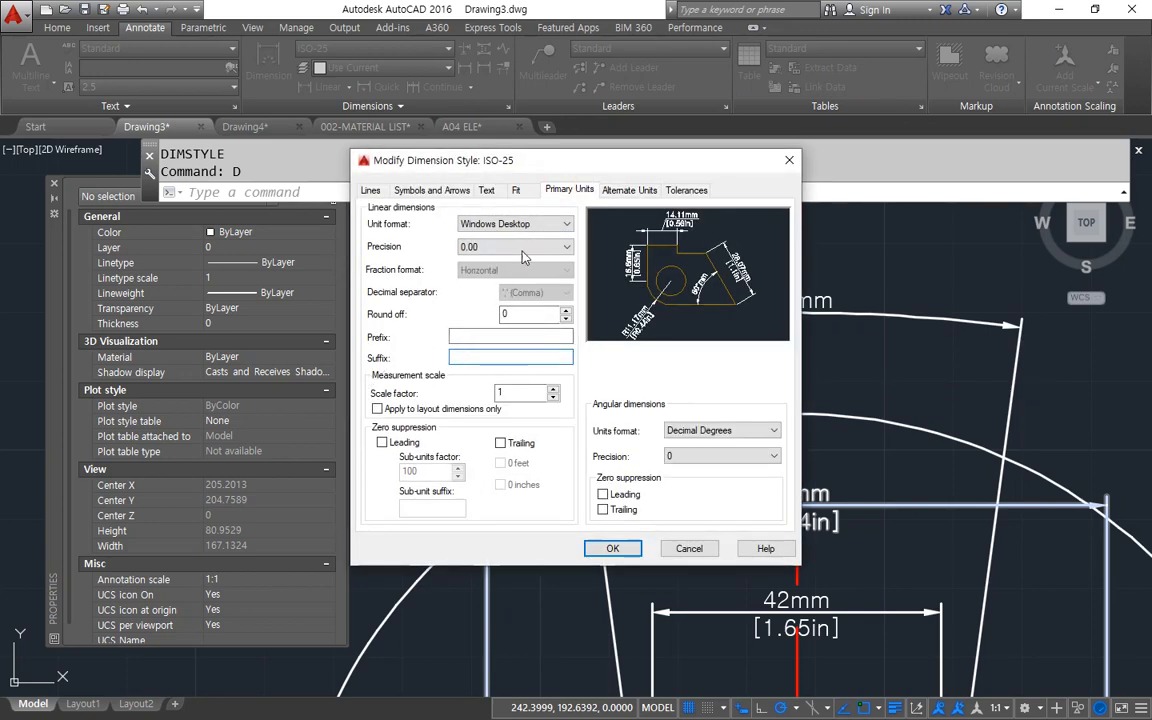
pyautogui.click(629, 190)
pyautogui.click(370, 212)
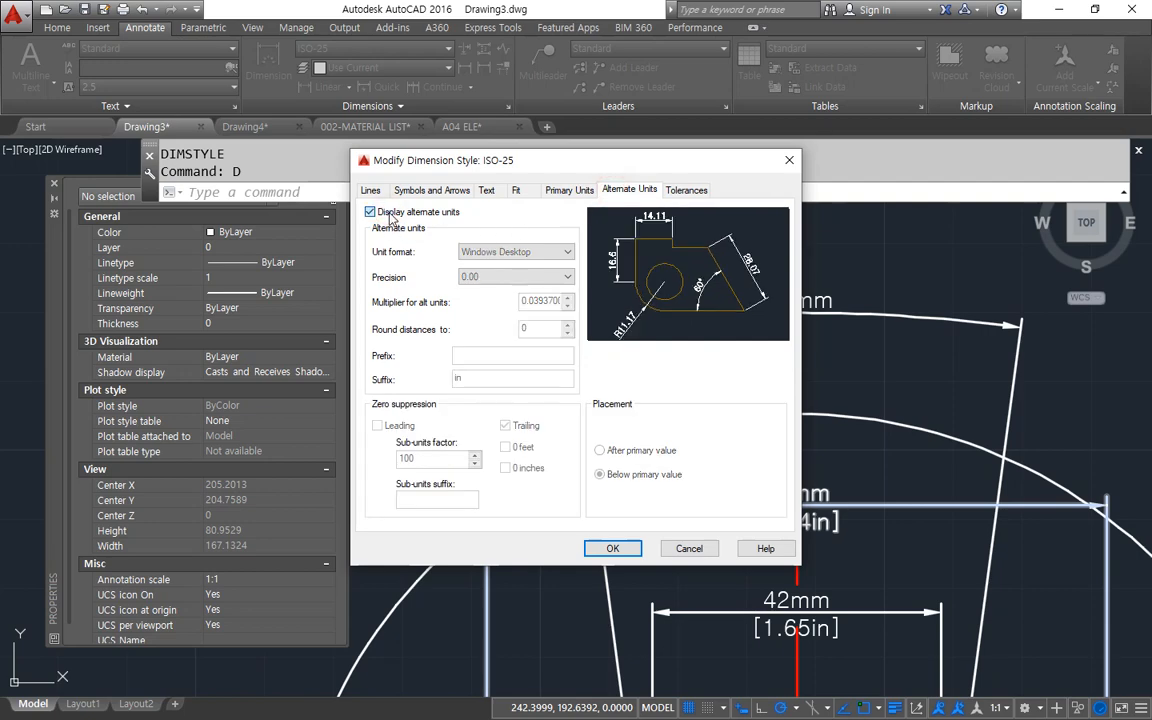
# Give the ISO-25 style a Symmetrical tolerance with an upper value of 0.1 and apply it to the drawing.
pyautogui.click(686, 190)
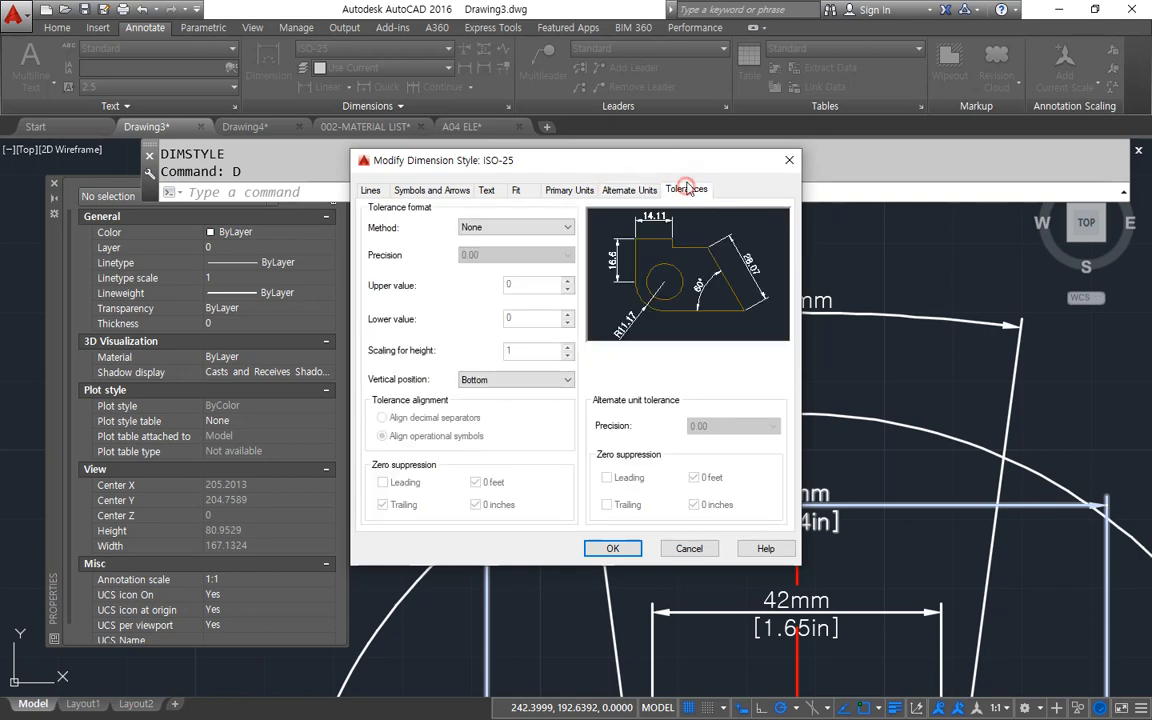
pyautogui.moveTo(576, 161); pyautogui.dragTo(334, 284)
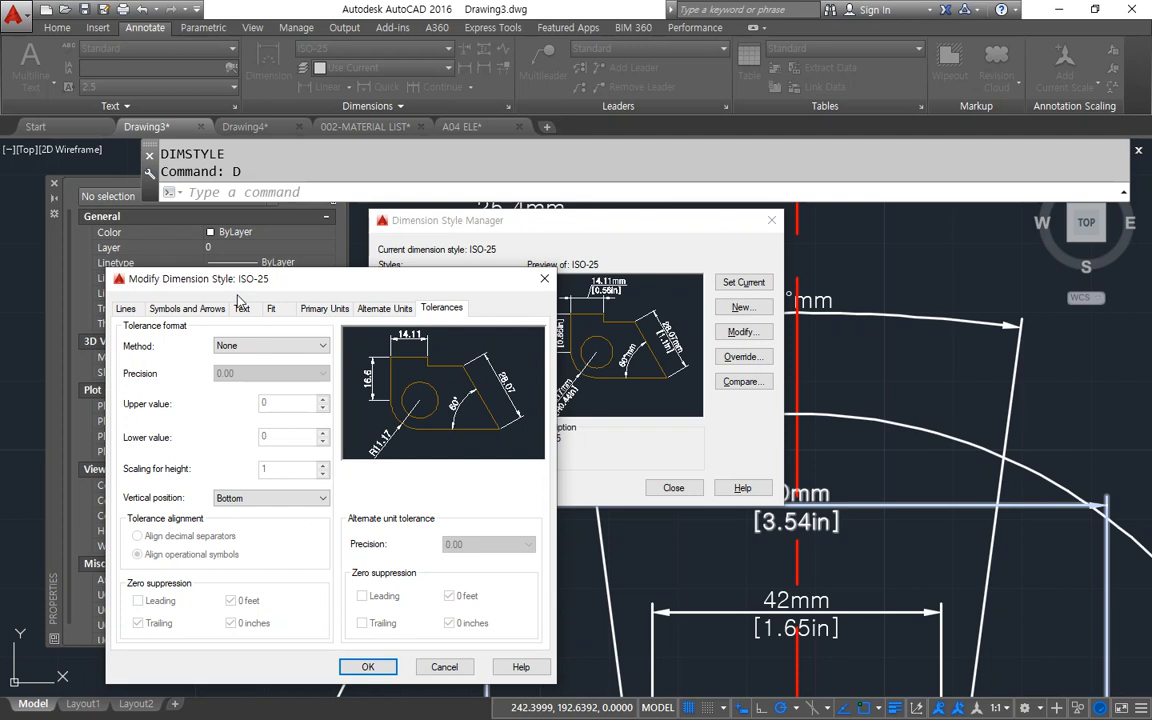
pyautogui.click(287, 346)
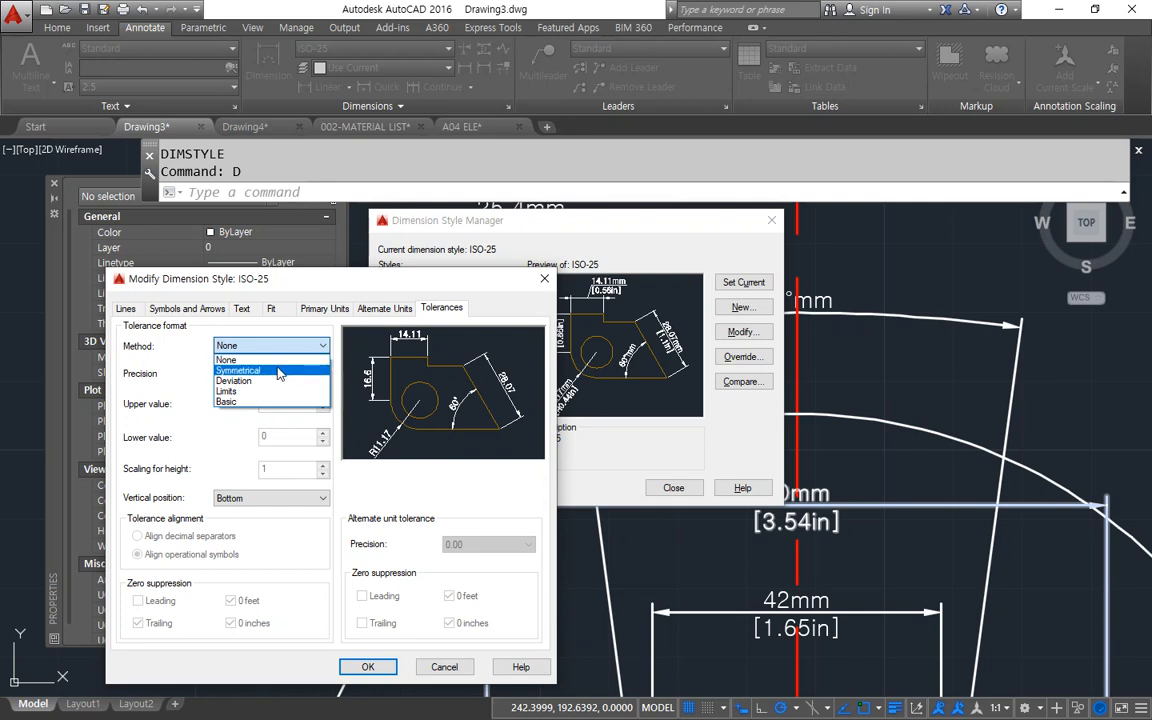
pyautogui.click(281, 371)
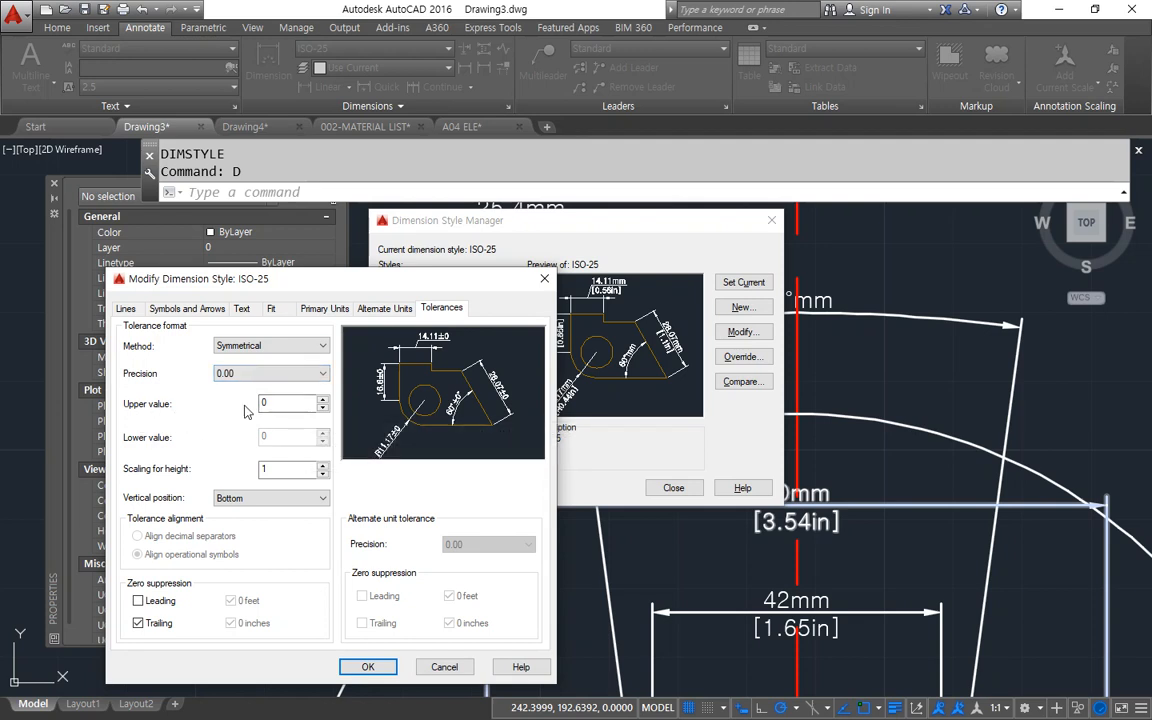
pyautogui.doubleClick(272, 401)
pyautogui.write('0.1')
pyautogui.click(367, 666)
pyautogui.click(672, 487)
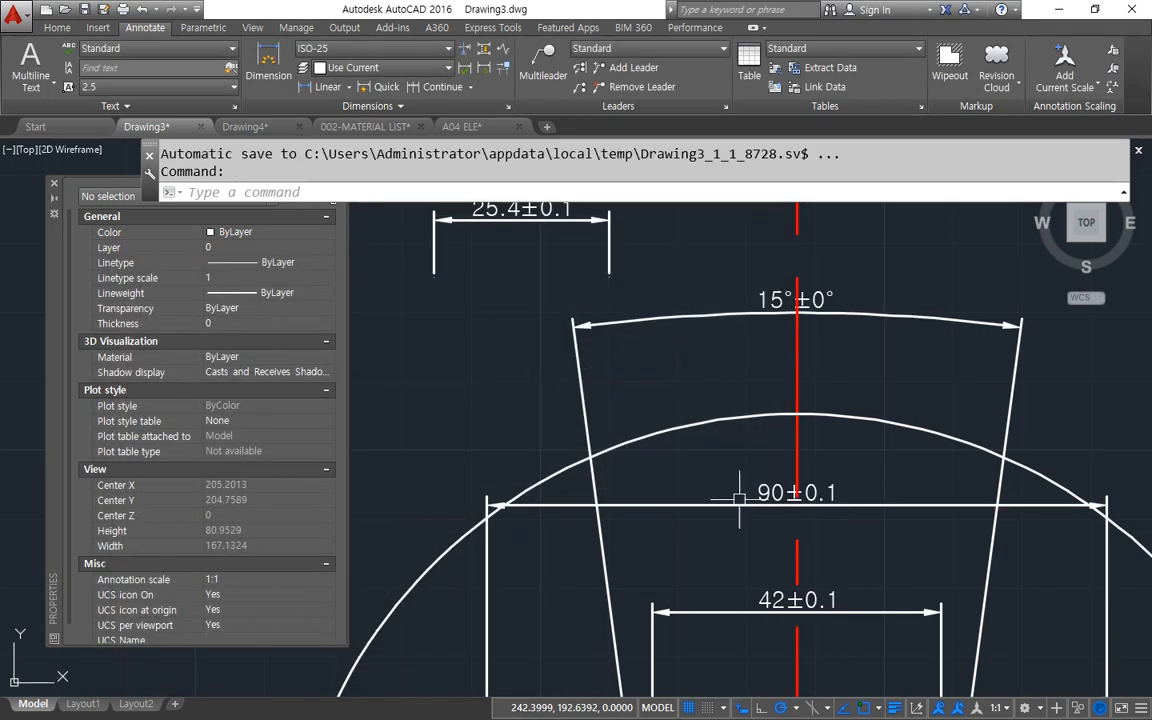
pyautogui.scroll(4, 740, 495)
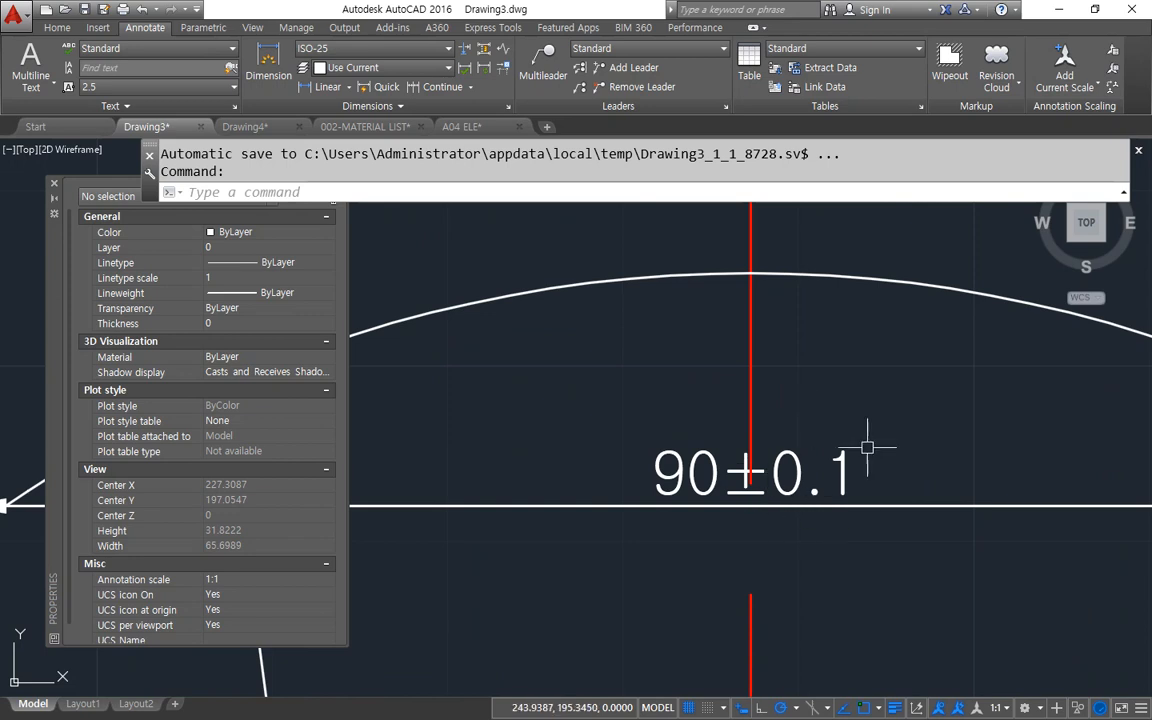
pyautogui.moveTo(848, 494)
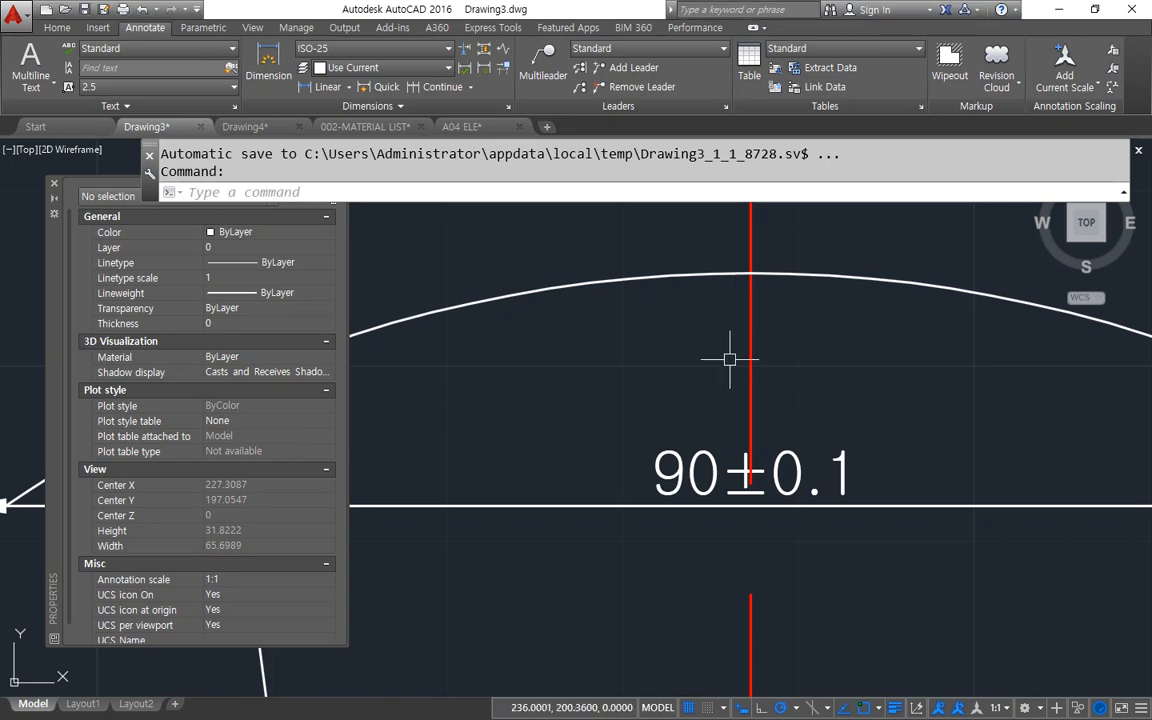
# Reopen the ISO-25 style's tolerance settings and review the method, upper value and lower value against the 90 mm dimension.
pyautogui.write('D')
pyautogui.press('Return')
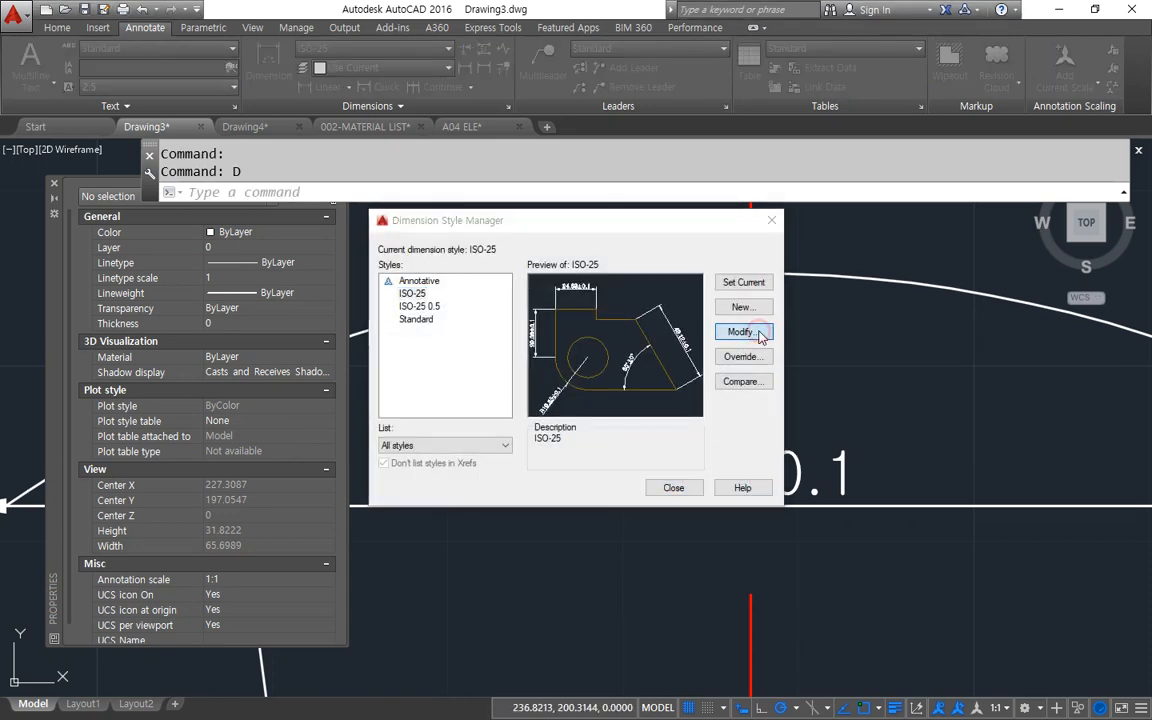
pyautogui.click(752, 331)
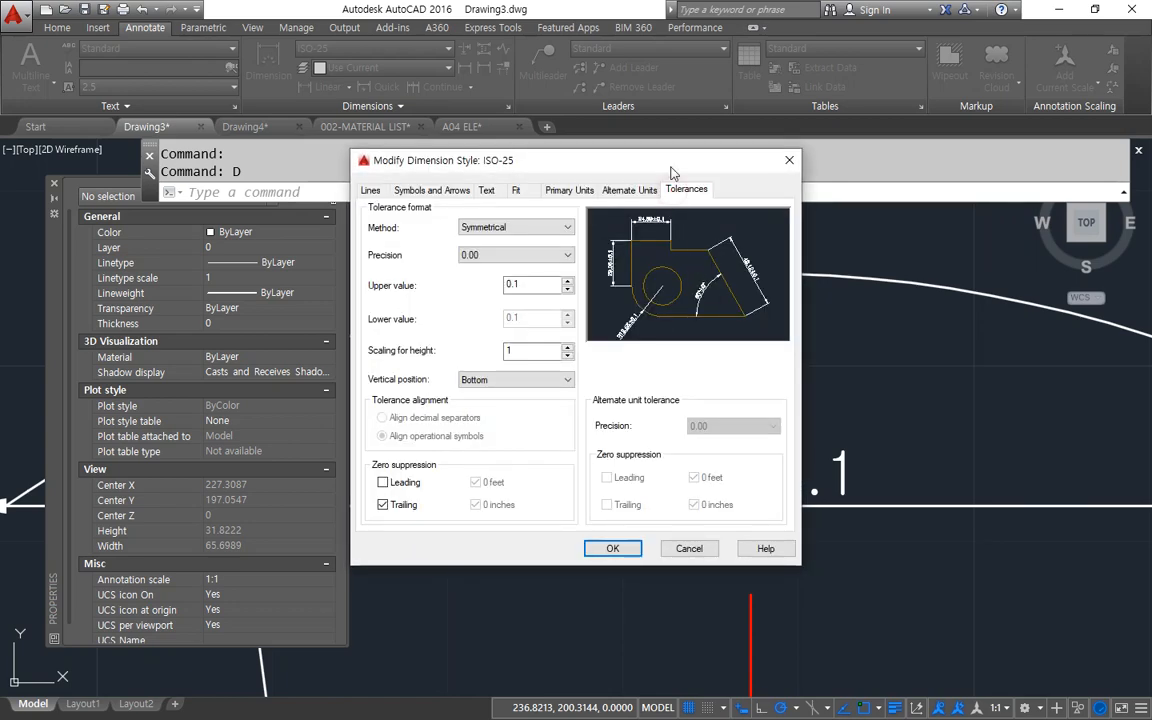
pyautogui.moveTo(605, 156); pyautogui.dragTo(400, 151)
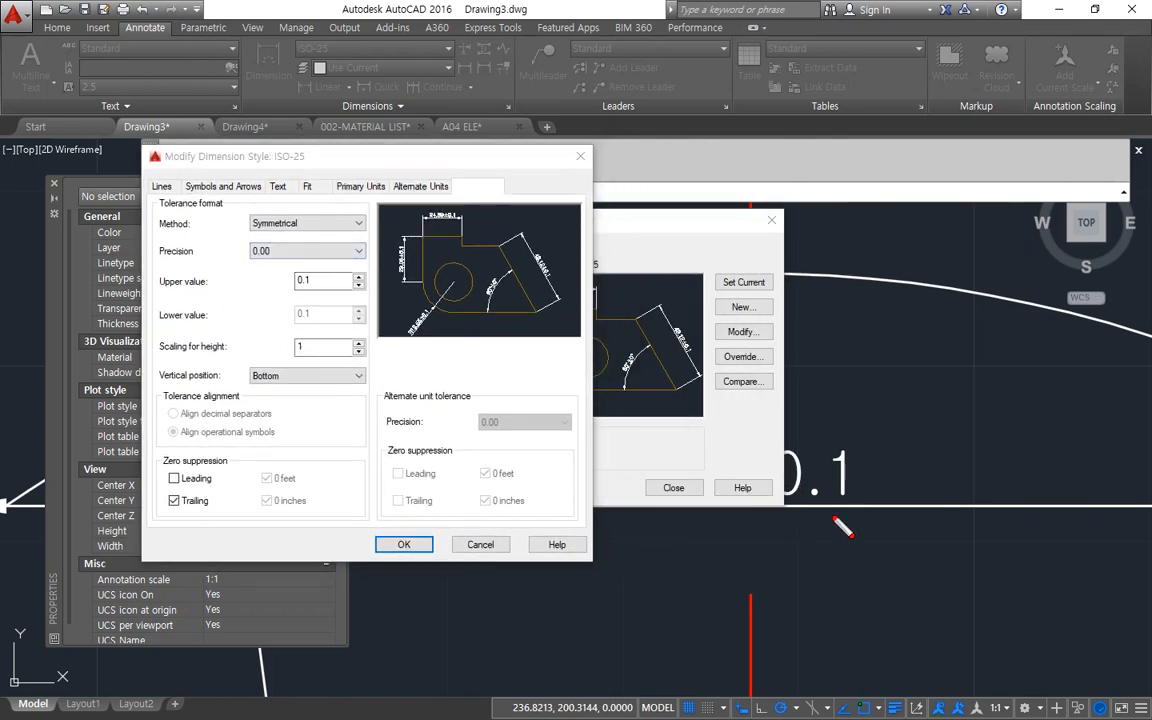
pyautogui.moveTo(808, 520)
pyautogui.mouseDown()
pyautogui.moveTo(745, 420)
pyautogui.moveTo(872, 533)
pyautogui.mouseUp()
pyautogui.moveTo(345, 228)
pyautogui.mouseDown()
pyautogui.moveTo(262, 232)
pyautogui.moveTo(265, 183)
pyautogui.mouseUp()
pyautogui.moveTo(158, 296); pyautogui.dragTo(326, 294)
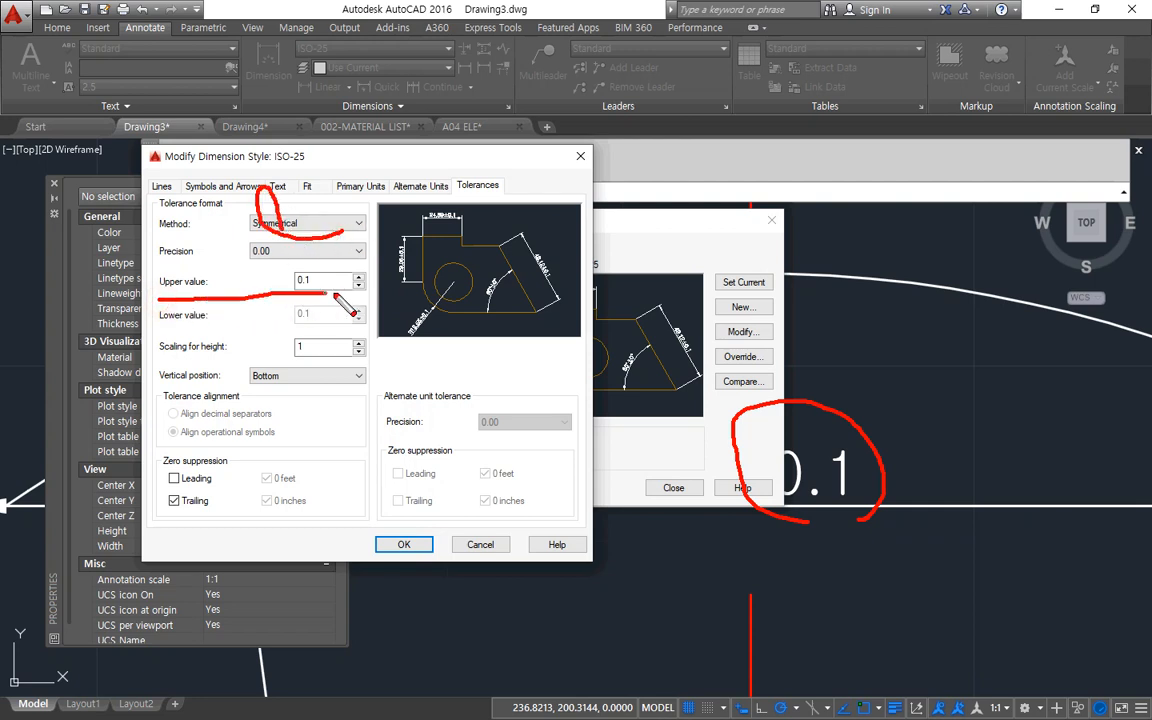
pyautogui.moveTo(160, 330); pyautogui.dragTo(357, 337)
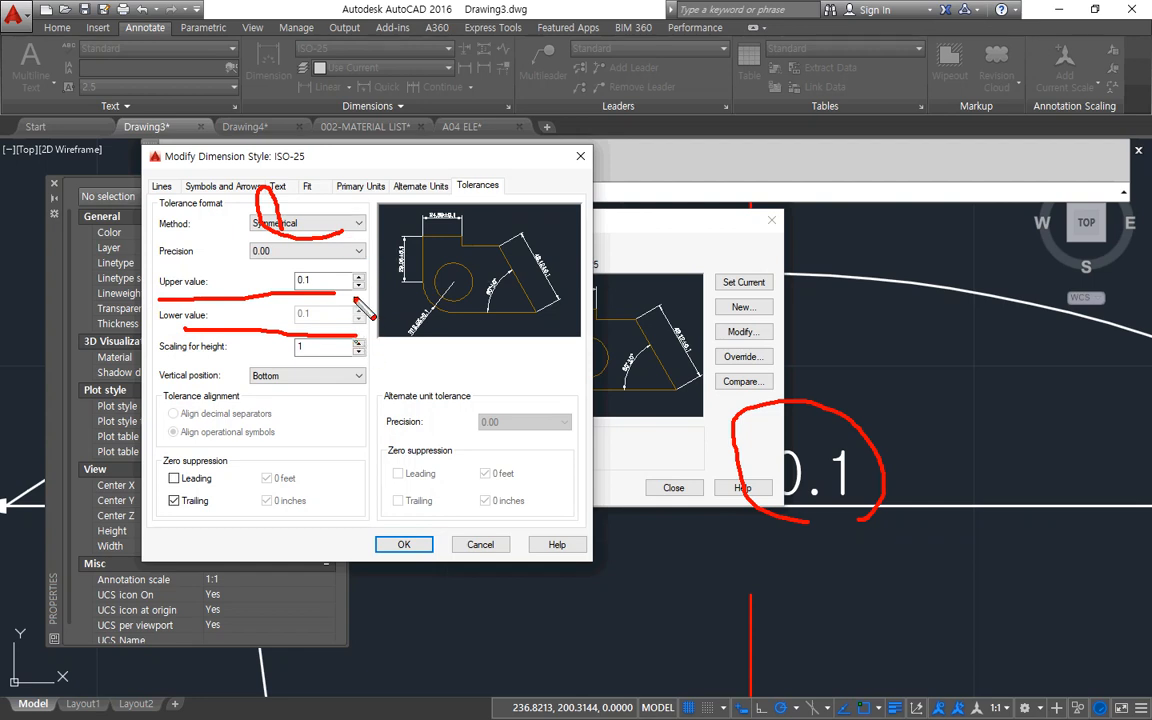
pyautogui.press('Escape')
# Change the ISO-25 tolerance method to Deviation with upper value 0.2 and lower value 0.1, applying it to the drawing.
pyautogui.click(357, 226)
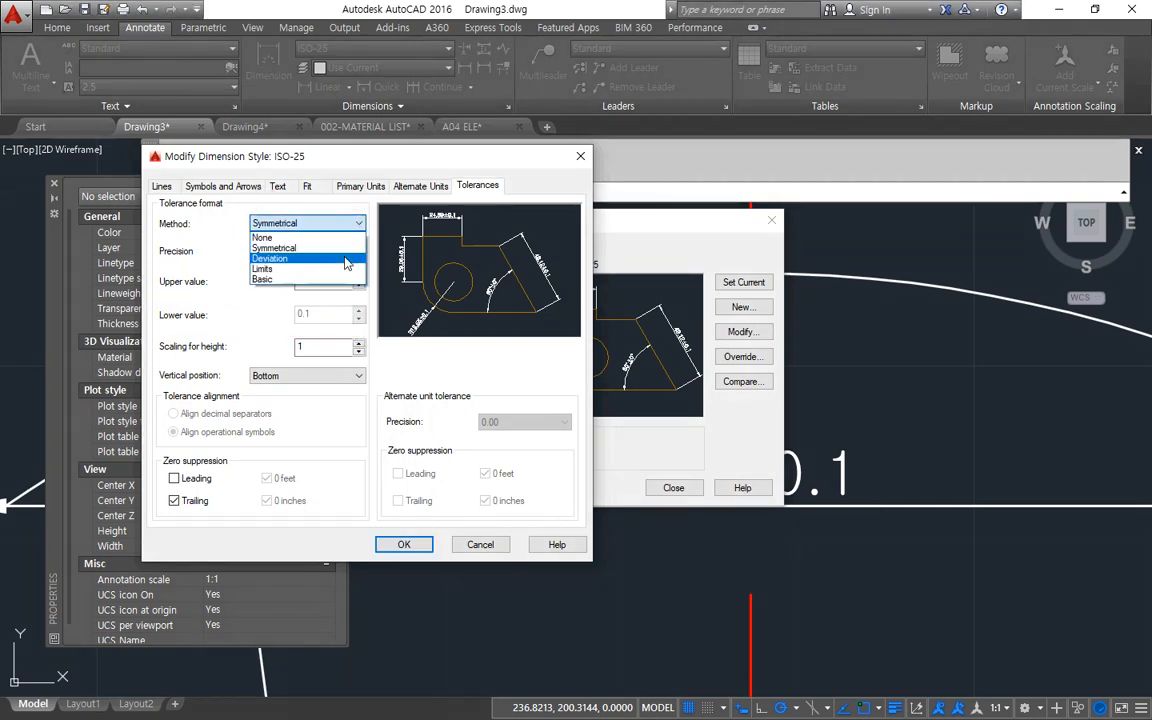
pyautogui.click(346, 259)
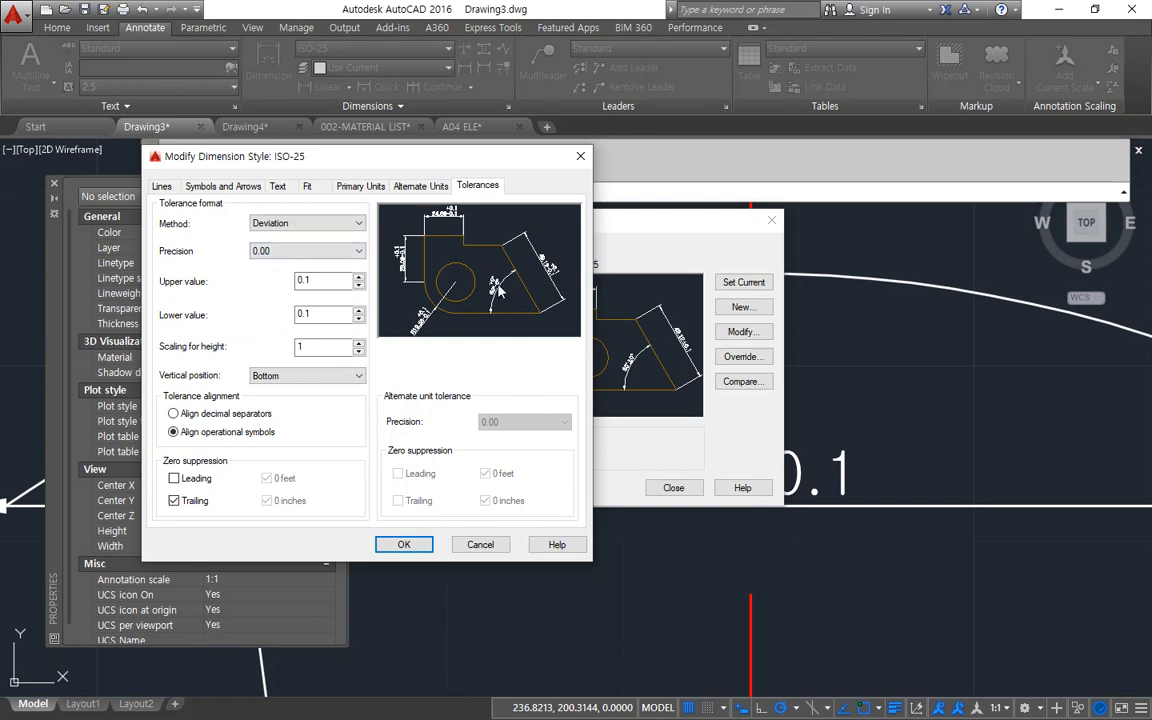
pyautogui.moveTo(320, 318); pyautogui.dragTo(278, 316)
pyautogui.moveTo(332, 283); pyautogui.dragTo(283, 284)
pyautogui.write('0.2')
pyautogui.click(327, 316)
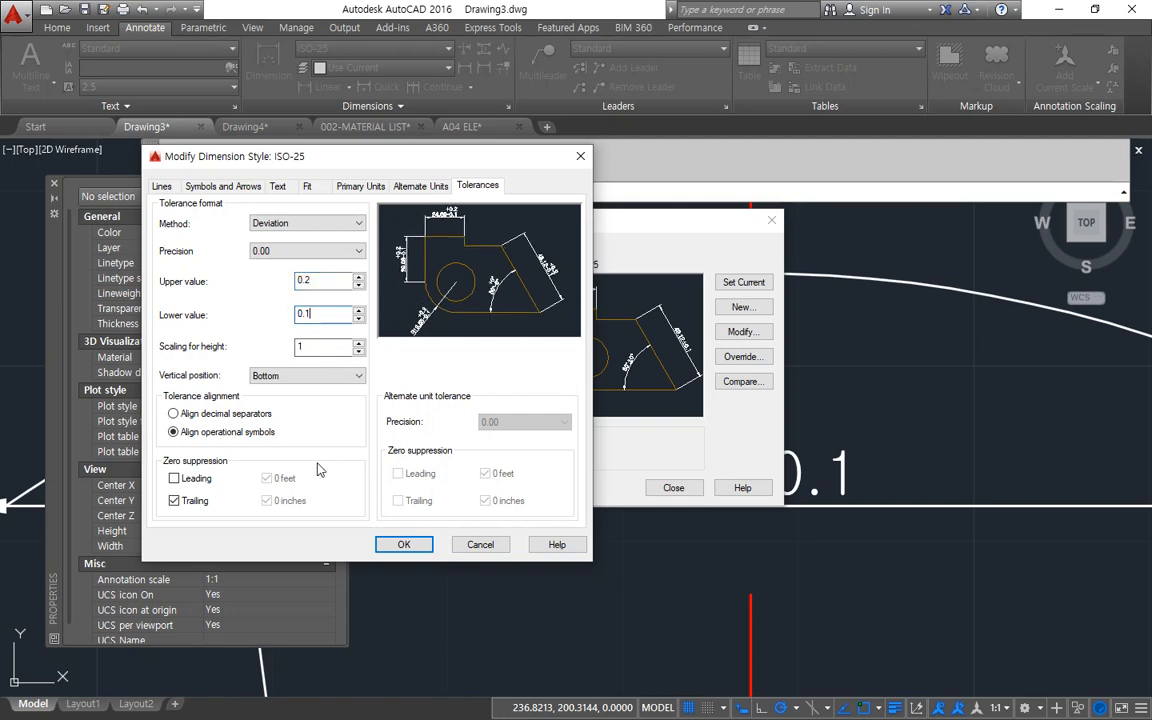
pyautogui.click(404, 544)
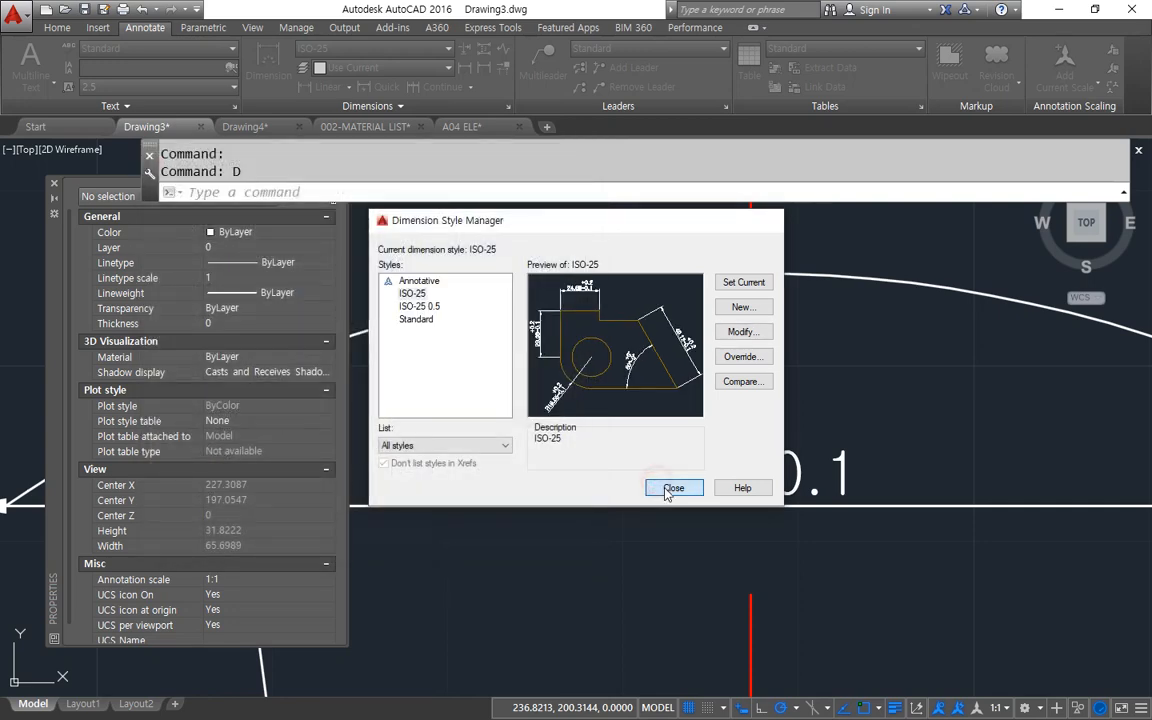
pyautogui.click(673, 487)
pyautogui.moveTo(913, 497)
pyautogui.mouseDown()
pyautogui.moveTo(805, 458)
pyautogui.moveTo(960, 310)
pyautogui.moveTo(913, 500)
pyautogui.mouseUp()
pyautogui.press('Escape')
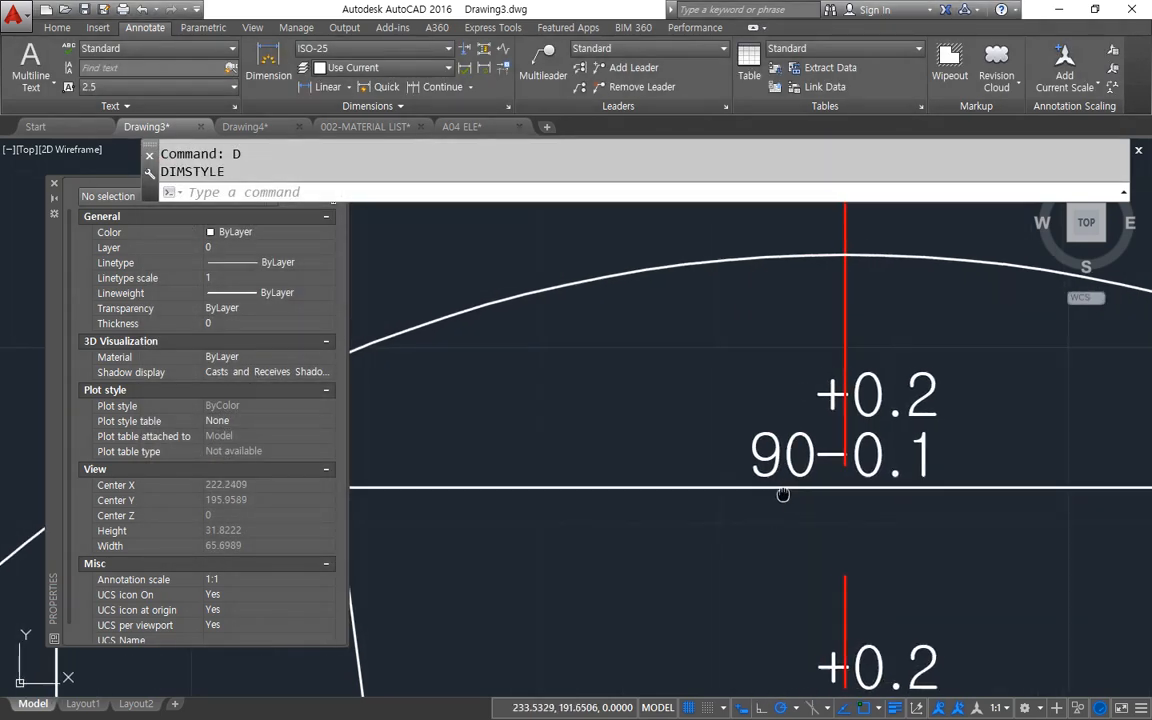
# Reopen the ISO-25 style's tolerance settings and compare the upper and lower values with the stacked deviation on the 90 dimension.
pyautogui.moveTo(784, 489); pyautogui.dragTo(836, 497, button='middle')
pyautogui.write('d')
pyautogui.press('Return')
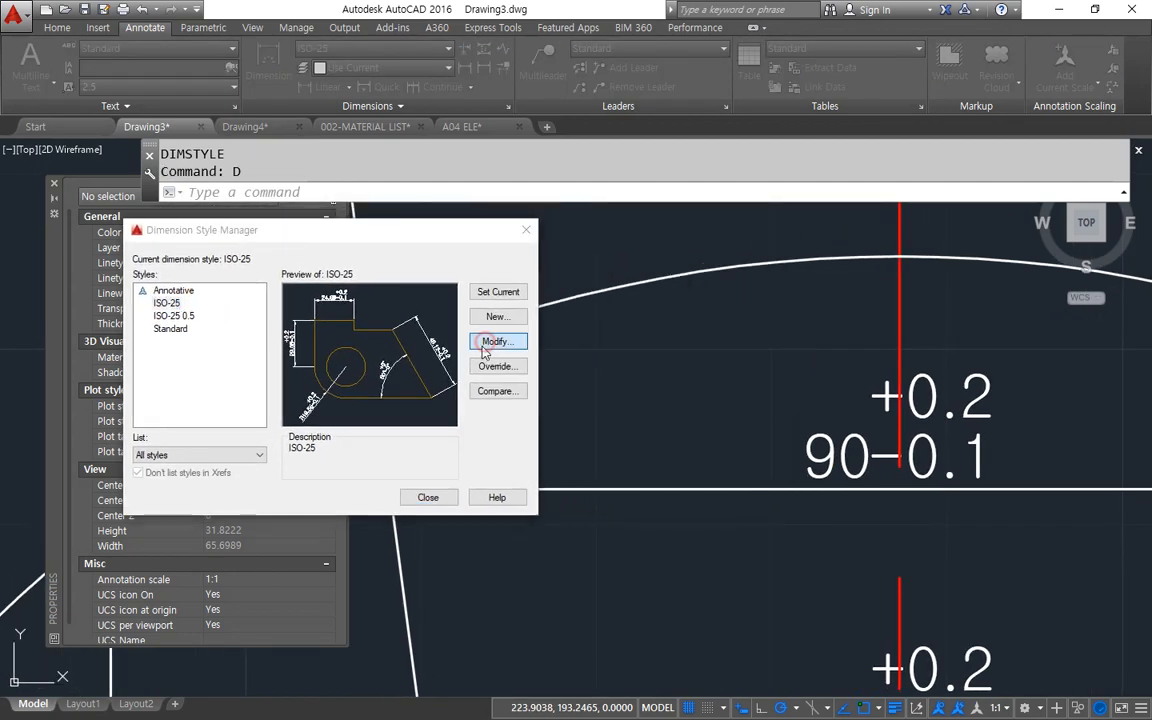
pyautogui.click(500, 338)
pyautogui.moveTo(456, 179); pyautogui.dragTo(586, 252)
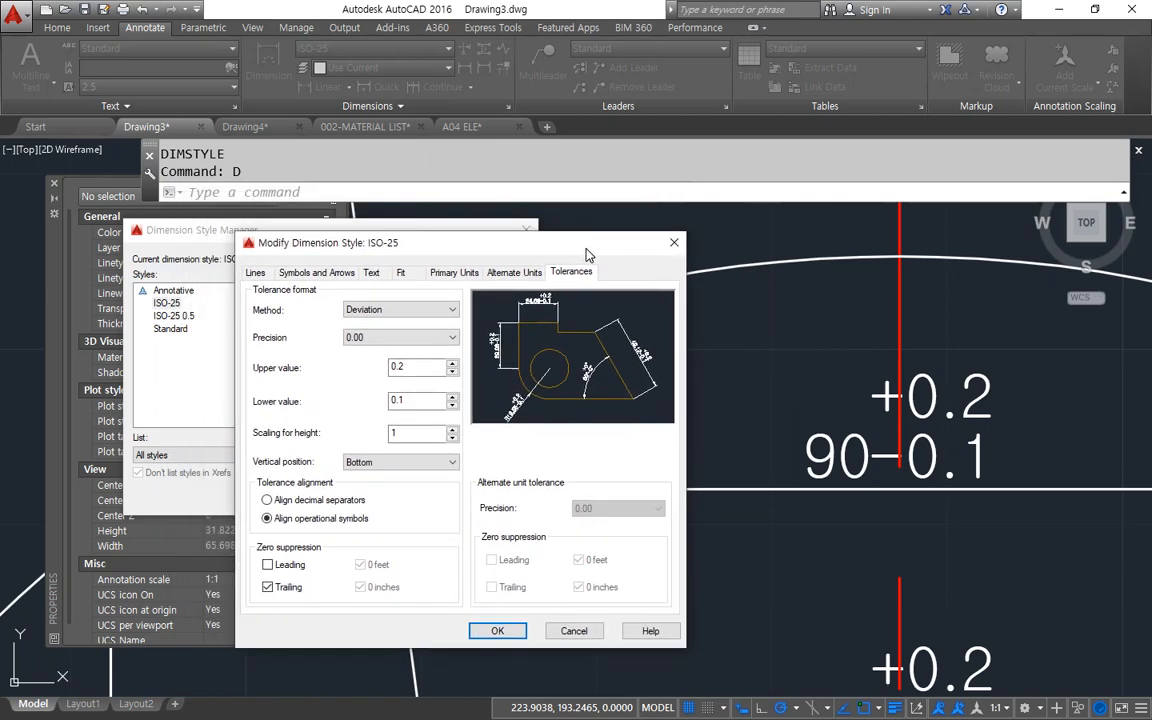
pyautogui.moveTo(410, 386)
pyautogui.mouseDown()
pyautogui.moveTo(400, 346)
pyautogui.moveTo(388, 372)
pyautogui.moveTo(428, 382)
pyautogui.moveTo(432, 362)
pyautogui.moveTo(476, 356)
pyautogui.moveTo(682, 350)
pyautogui.moveTo(858, 372)
pyautogui.moveTo(838, 377)
pyautogui.mouseUp()
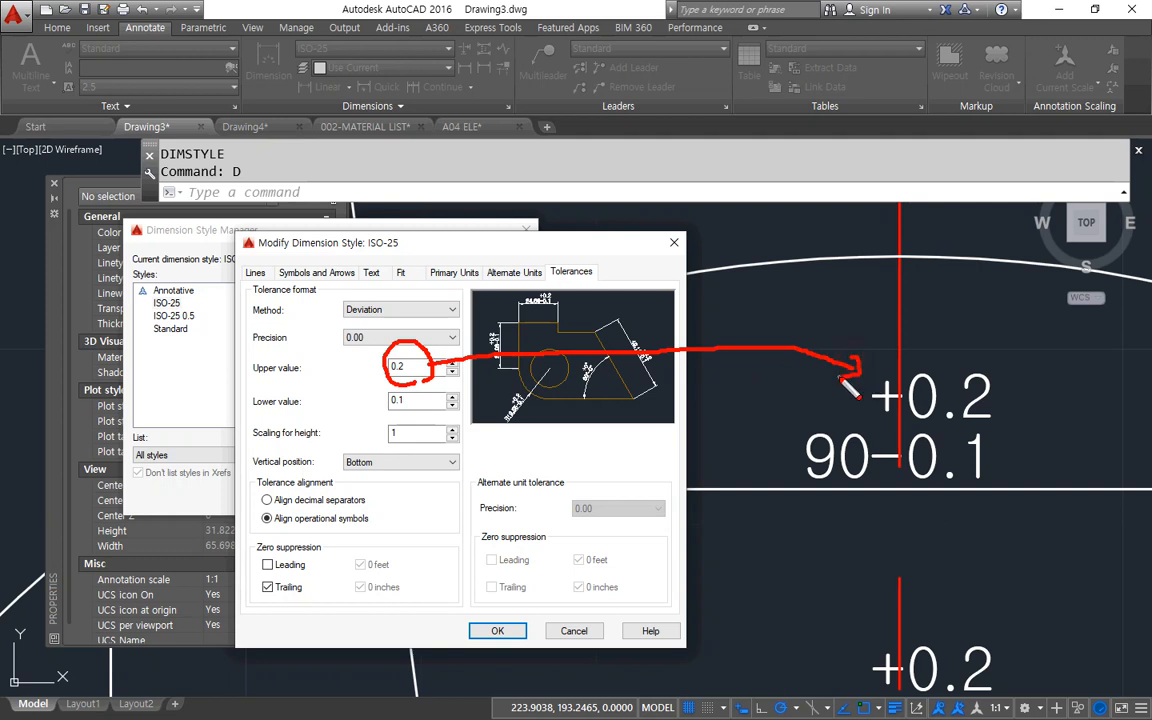
pyautogui.moveTo(418, 390)
pyautogui.mouseDown()
pyautogui.moveTo(375, 398)
pyautogui.moveTo(640, 553)
pyautogui.moveTo(845, 506)
pyautogui.moveTo(864, 490)
pyautogui.mouseUp()
pyautogui.moveTo(864, 490); pyautogui.dragTo(856, 512)
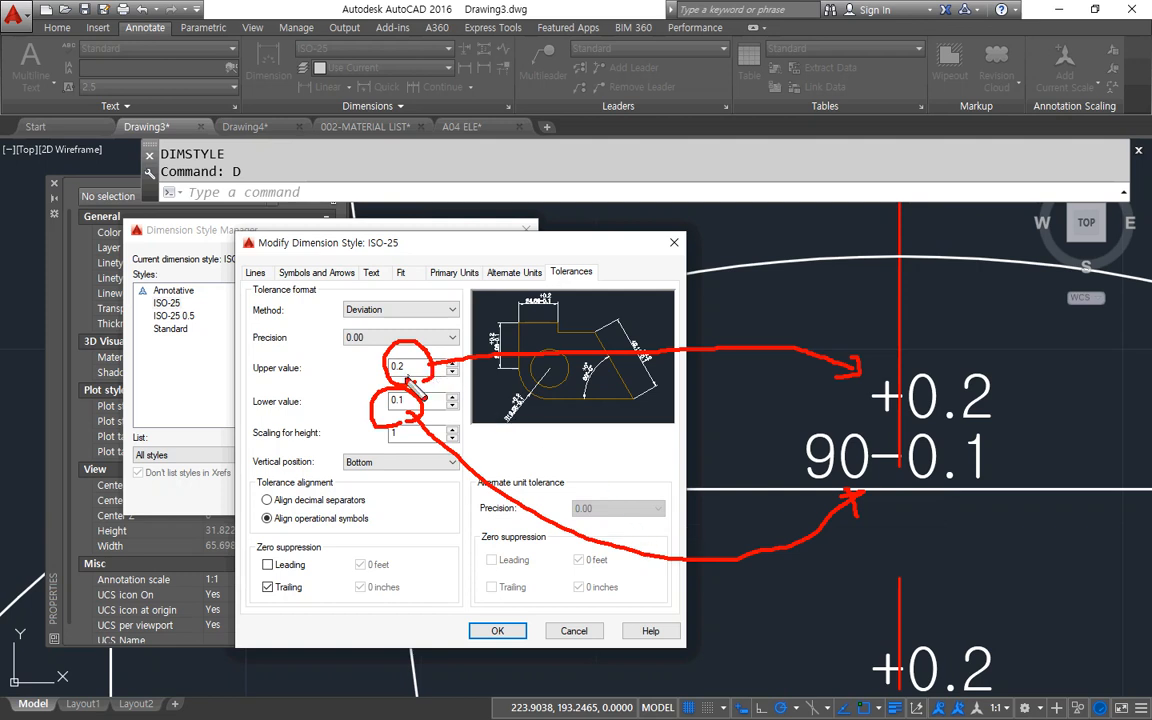
pyautogui.moveTo(383, 376)
pyautogui.mouseDown()
pyautogui.moveTo(395, 379)
pyautogui.moveTo(379, 379)
pyautogui.moveTo(401, 413)
pyautogui.moveTo(377, 416)
pyautogui.mouseUp()
pyautogui.press('Escape')
pyautogui.press('Escape')
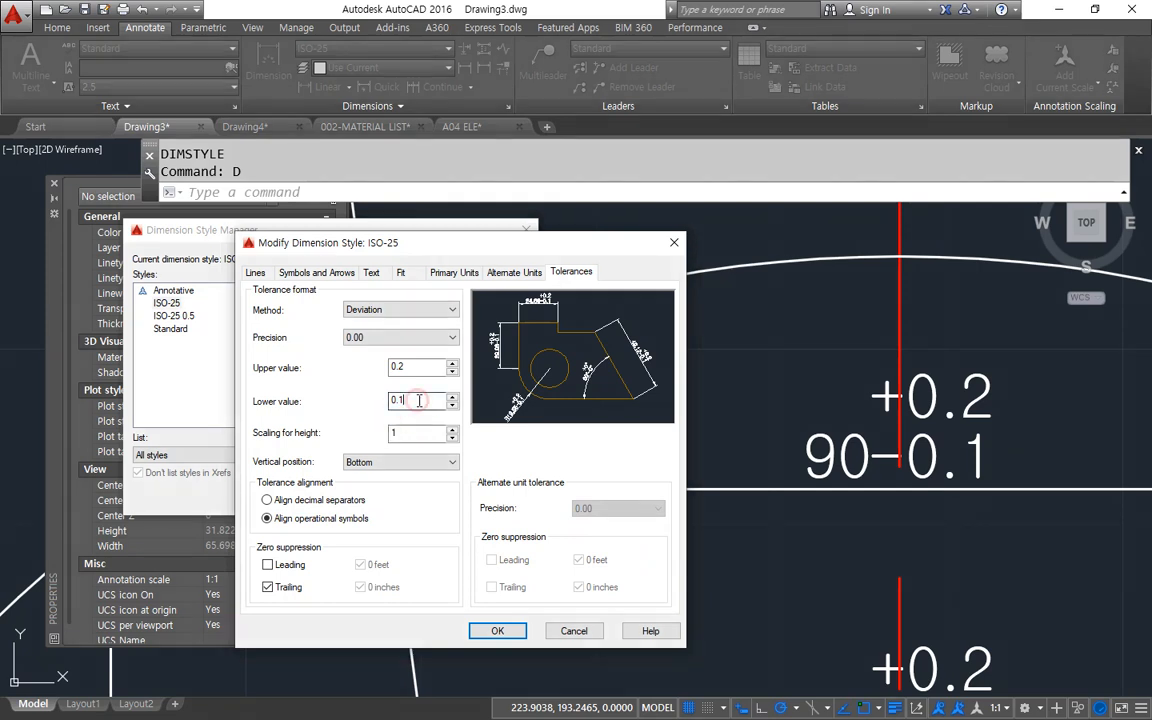
# Set the ISO-25 style's lower tolerance value to -0.1 and apply it to the drawing.
pyautogui.click(421, 401)
pyautogui.press('Home')
pyautogui.write('-')
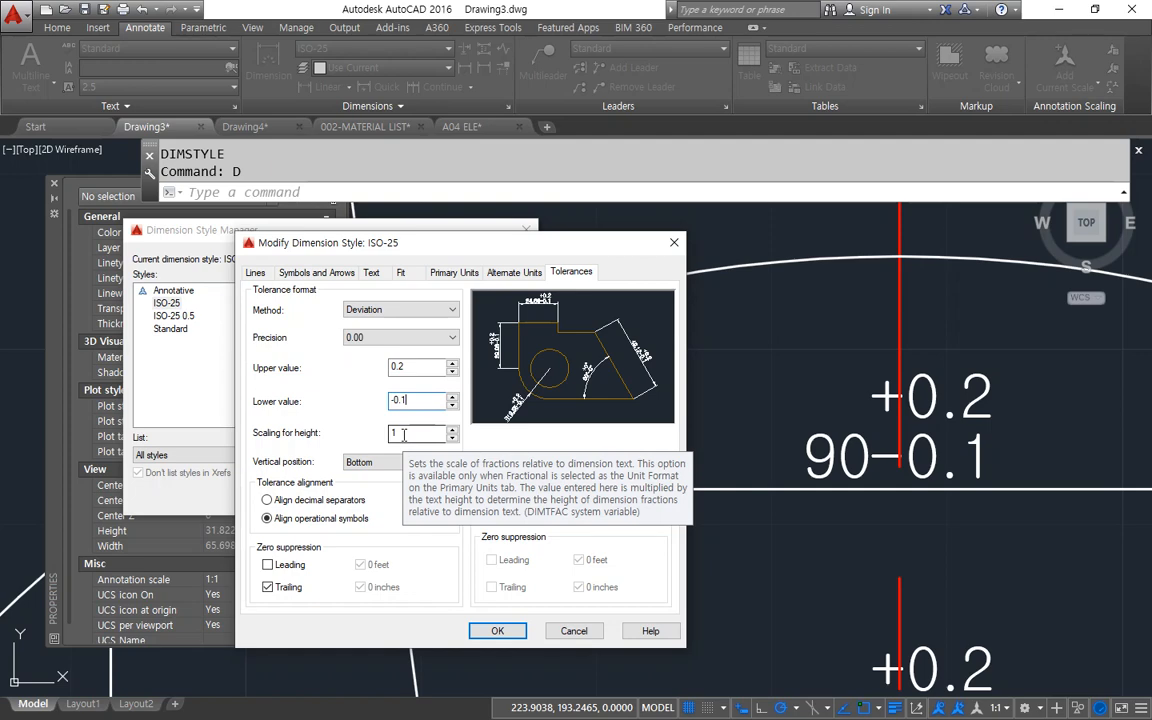
pyautogui.click(508, 631)
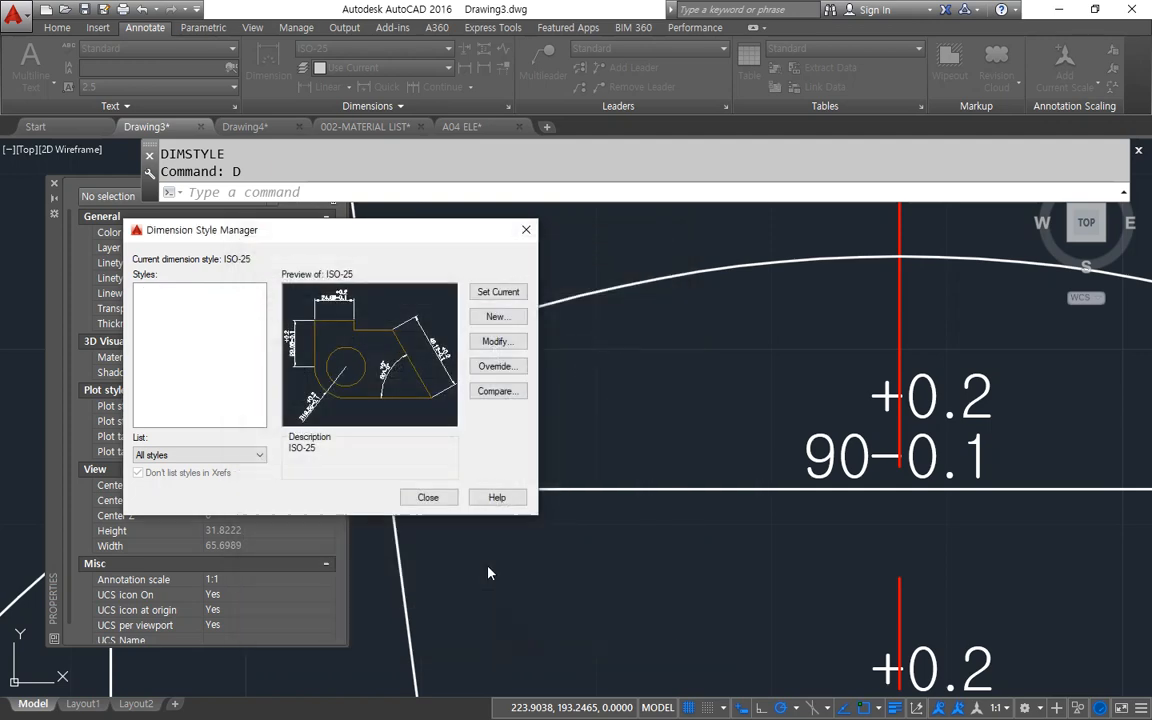
pyautogui.click(430, 497)
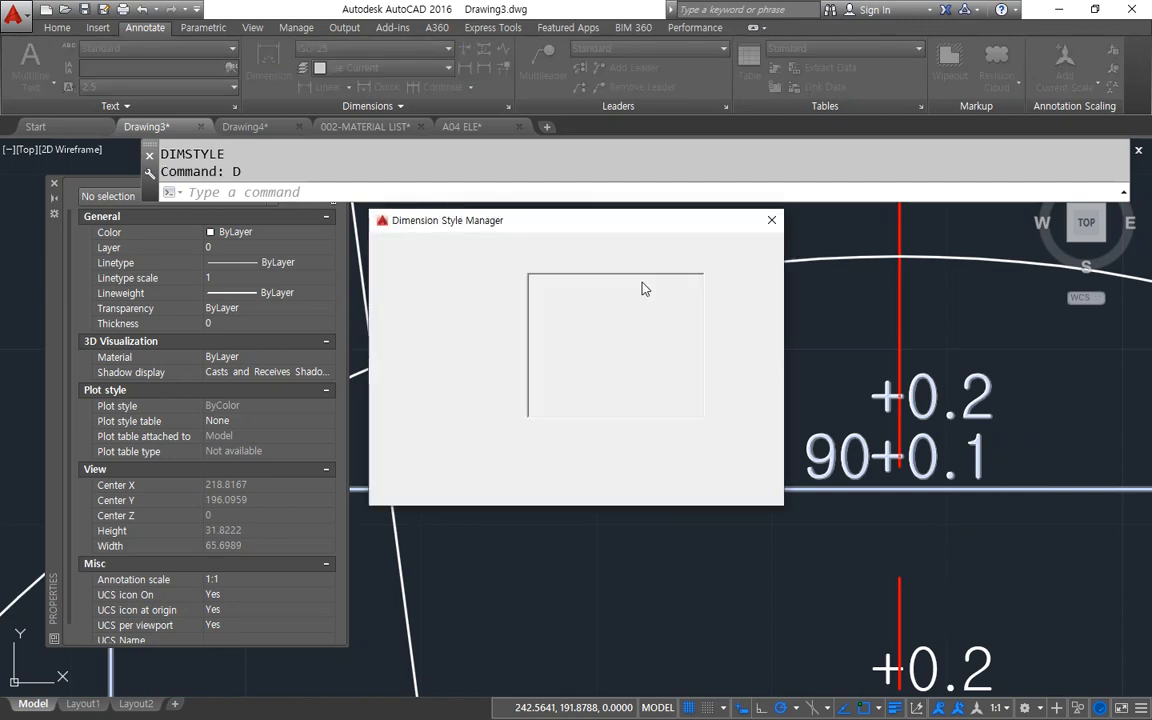
# Set the ISO-25 deviation tolerance to an upper value of -0.1 and a lower value of 0.2, applying it to the drawing.
pyautogui.moveTo(581, 226); pyautogui.dragTo(362, 241)
pyautogui.click(516, 352)
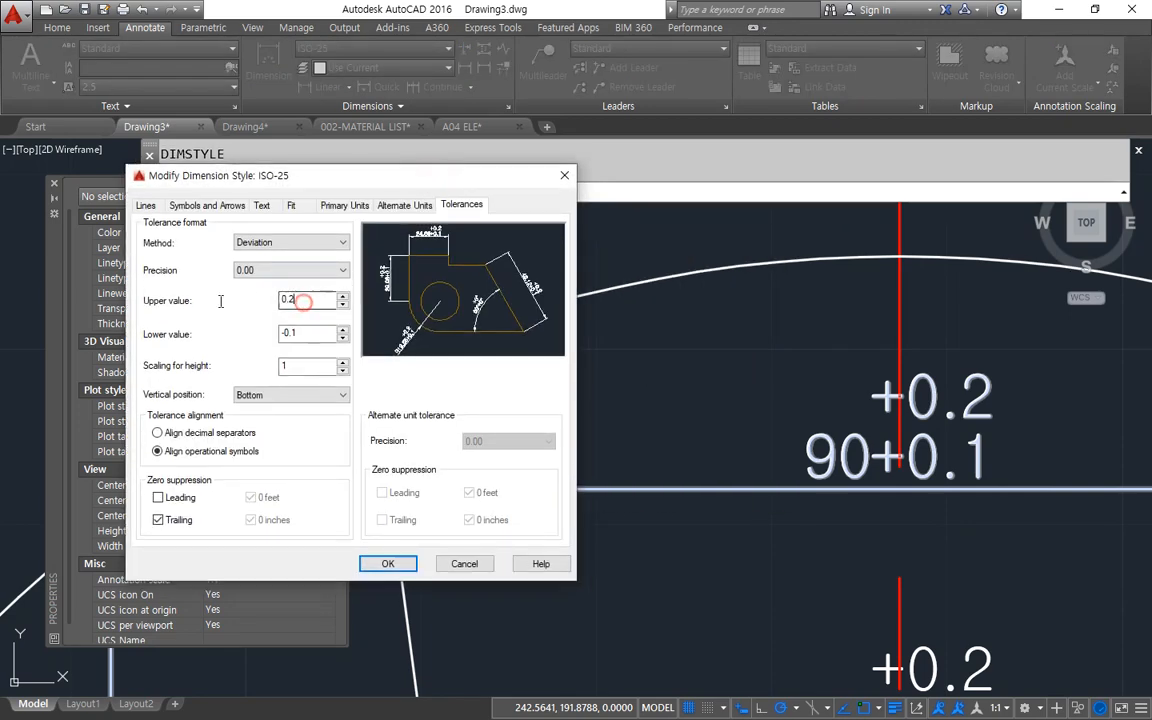
pyautogui.moveTo(302, 300); pyautogui.dragTo(222, 308)
pyautogui.moveTo(296, 335); pyautogui.dragTo(218, 334)
pyautogui.write('0')
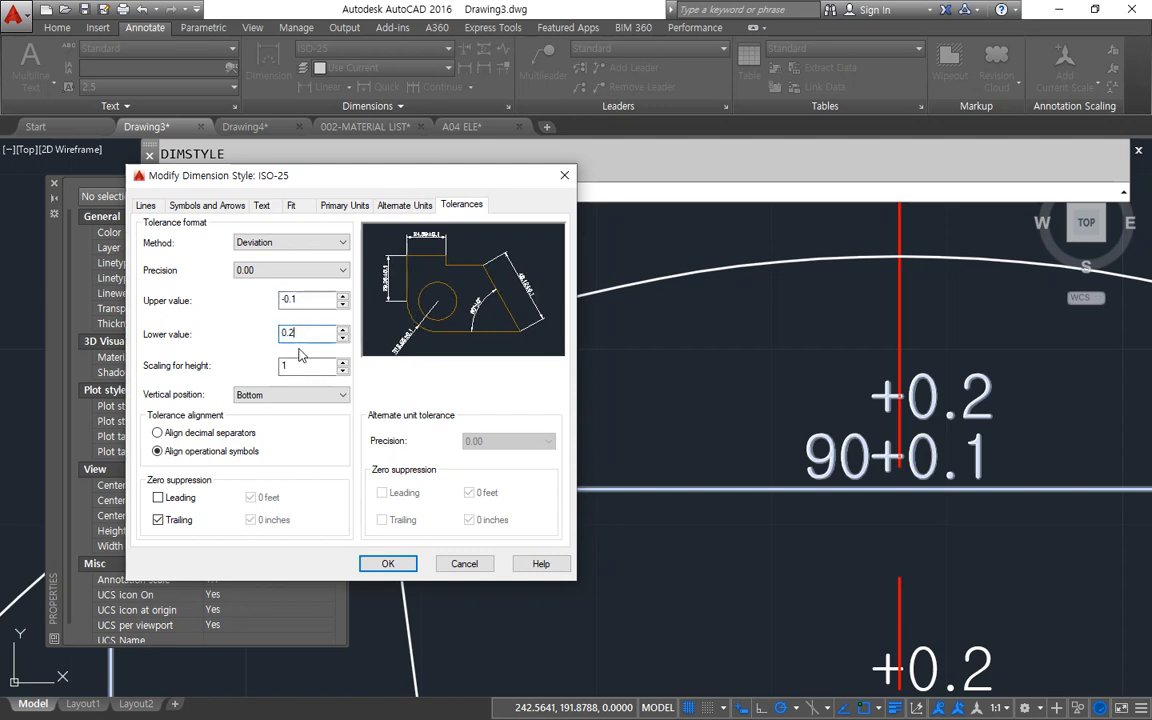
pyautogui.hotkey('ctrl', '2')
pyautogui.moveTo(283, 350)
pyautogui.mouseDown()
pyautogui.moveTo(294, 311)
pyautogui.moveTo(291, 350)
pyautogui.moveTo(439, 438)
pyautogui.moveTo(788, 479)
pyautogui.mouseUp()
pyautogui.press('e')
pyautogui.moveTo(293, 310)
pyautogui.mouseDown()
pyautogui.moveTo(269, 317)
pyautogui.moveTo(617, 314)
pyautogui.moveTo(828, 380)
pyautogui.moveTo(836, 398)
pyautogui.mouseUp()
pyautogui.press('Escape')
pyautogui.click(390, 563)
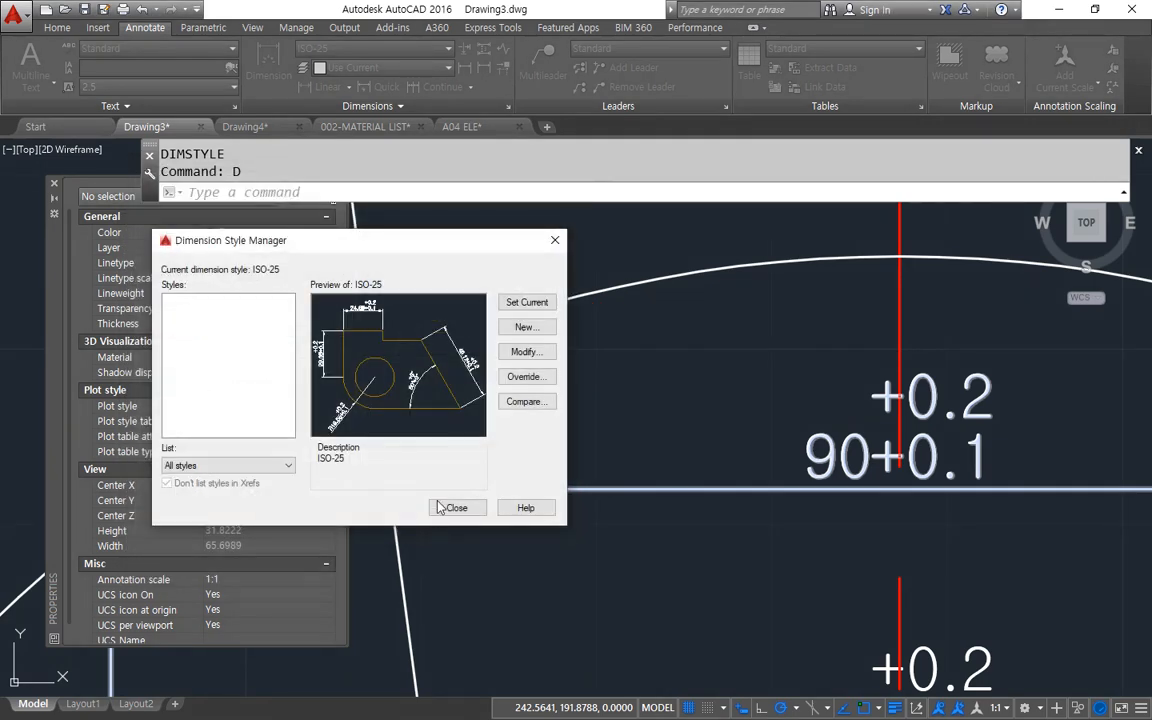
pyautogui.click(454, 506)
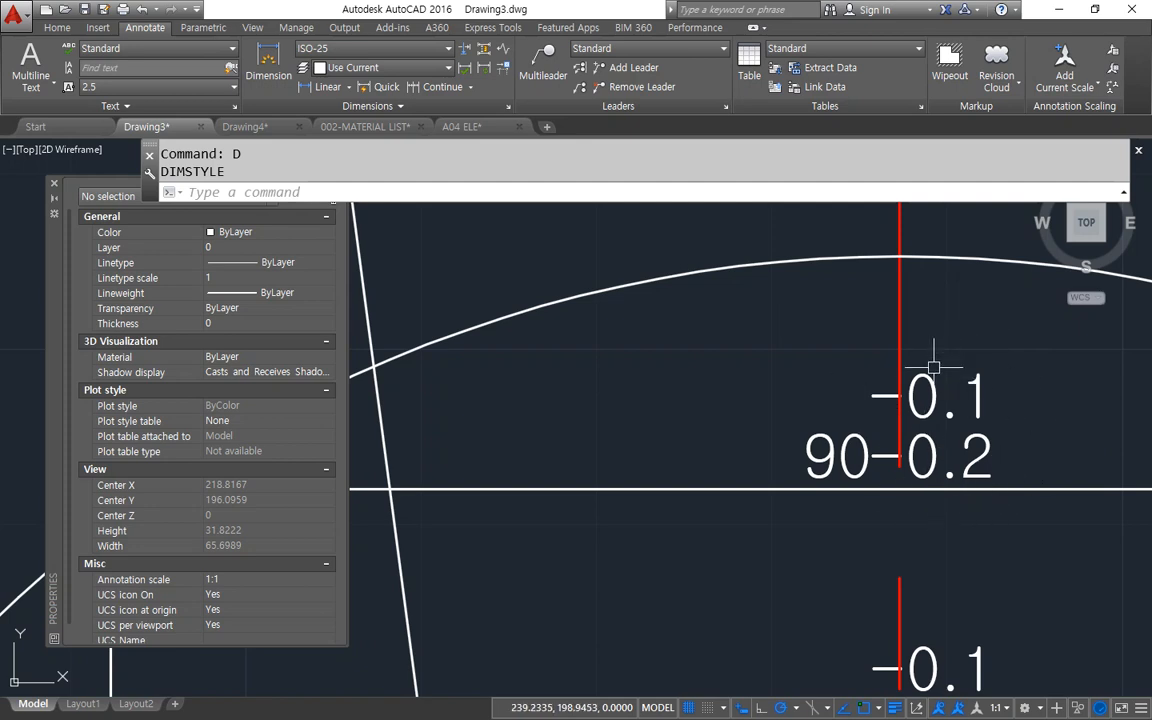
# Change the vertical position of the ISO-25 style's tolerance text to Middle and apply it to the drawing.
pyautogui.write('d')
pyautogui.press('Return')
pyautogui.moveTo(408, 224); pyautogui.dragTo(132, 240)
pyautogui.click(463, 359)
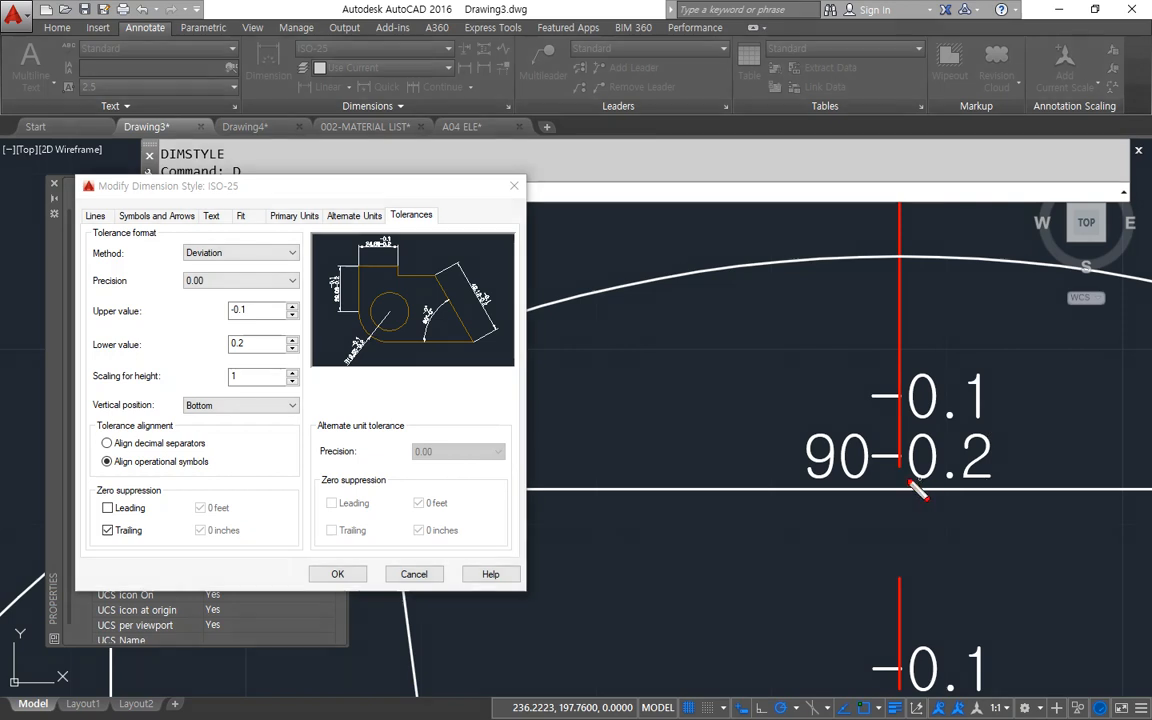
pyautogui.moveTo(816, 503)
pyautogui.mouseDown()
pyautogui.moveTo(803, 440)
pyautogui.moveTo(875, 480)
pyautogui.moveTo(840, 508)
pyautogui.moveTo(789, 438)
pyautogui.moveTo(874, 479)
pyautogui.moveTo(841, 499)
pyautogui.moveTo(953, 475)
pyautogui.moveTo(1030, 483)
pyautogui.moveTo(912, 484)
pyautogui.moveTo(936, 486)
pyautogui.mouseUp()
pyautogui.press('e')
pyautogui.moveTo(983, 373)
pyautogui.mouseDown()
pyautogui.moveTo(954, 497)
pyautogui.moveTo(937, 367)
pyautogui.moveTo(1000, 422)
pyautogui.mouseUp()
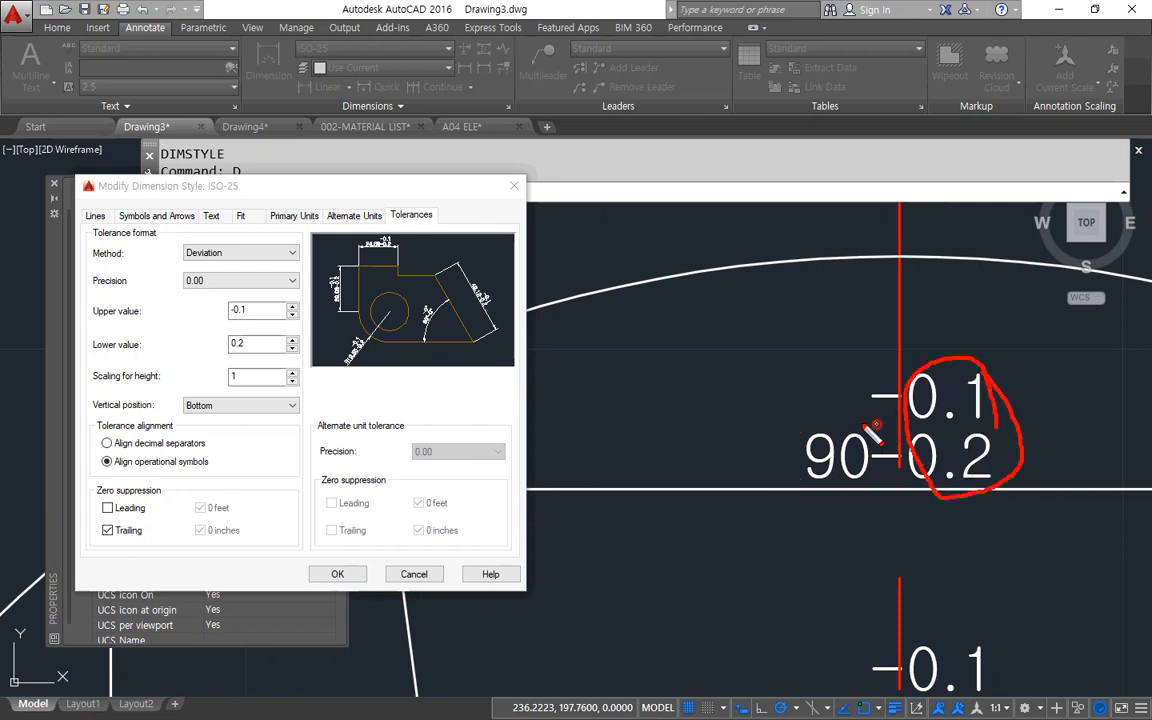
pyautogui.moveTo(878, 425); pyautogui.dragTo(750, 425)
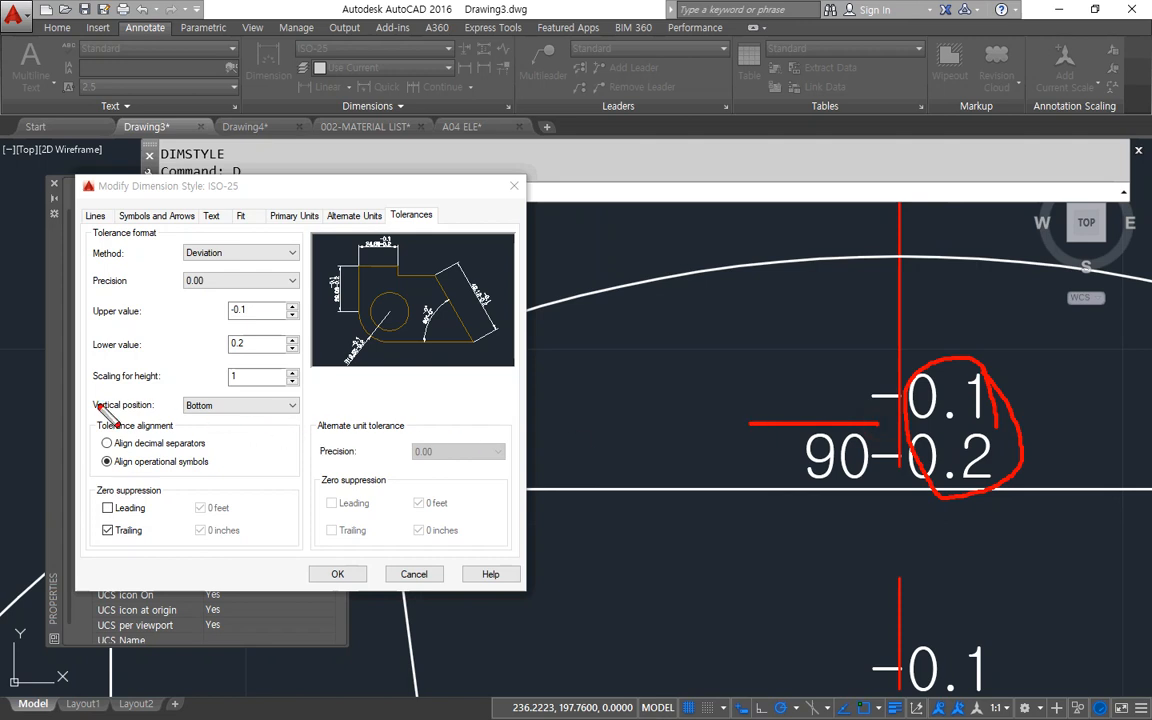
pyautogui.moveTo(82, 423); pyautogui.dragTo(315, 428)
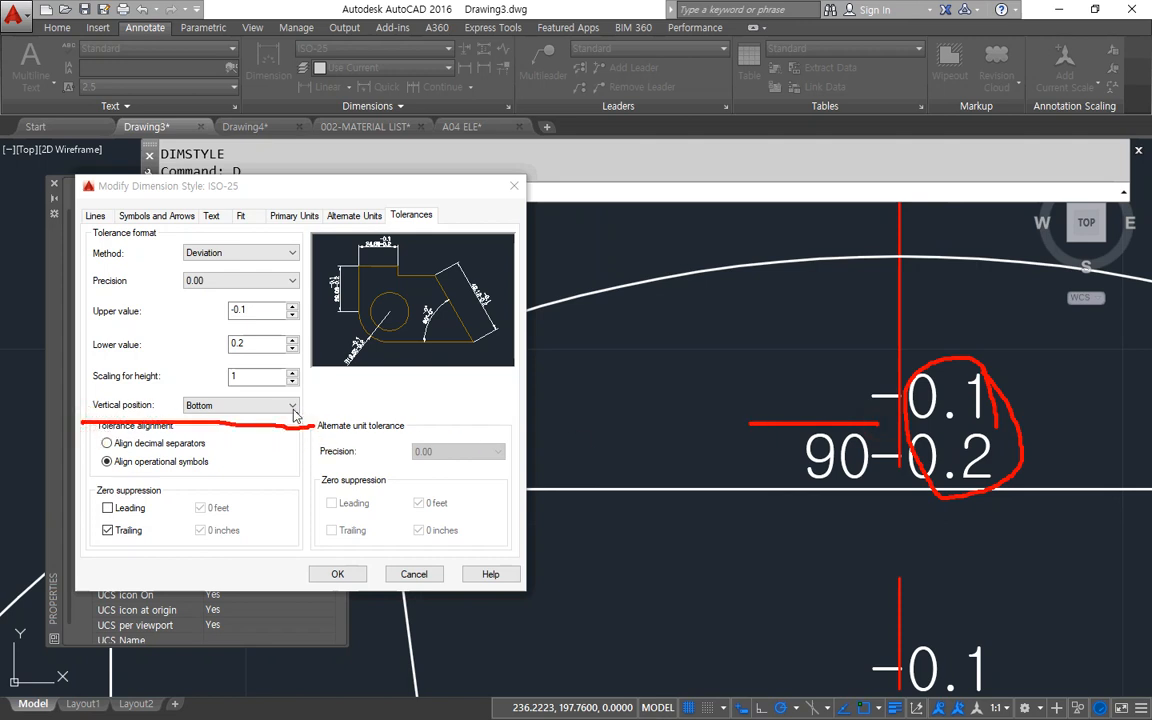
pyautogui.click(293, 410)
pyautogui.click(281, 431)
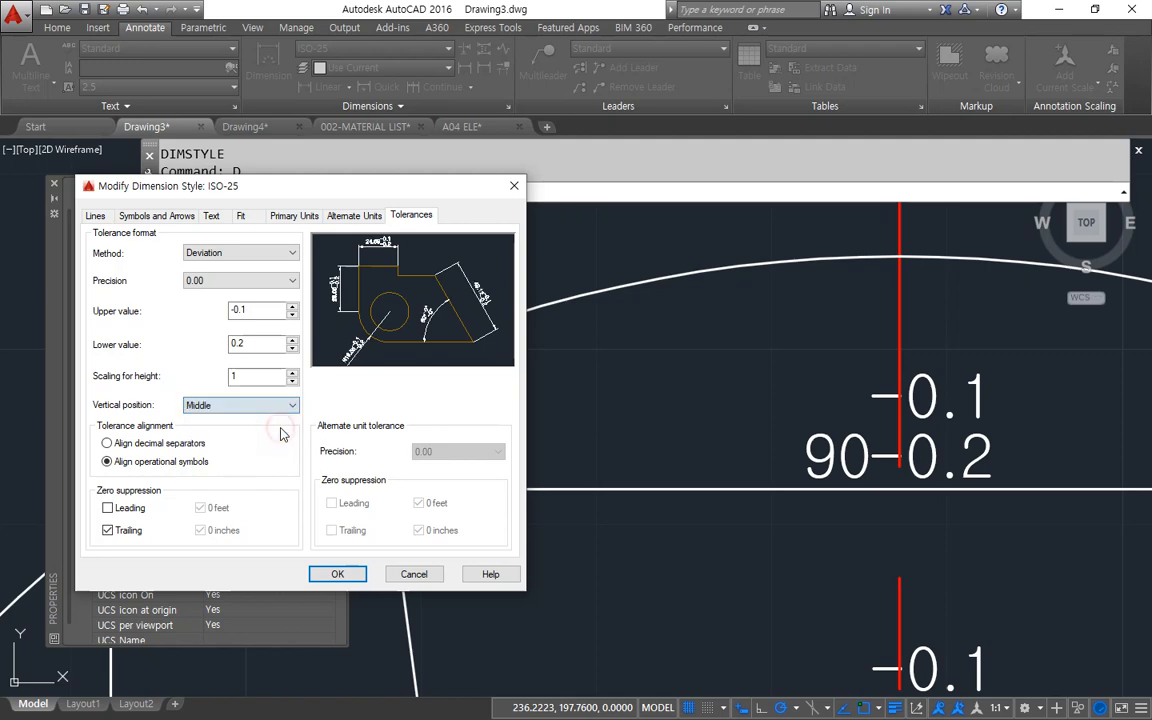
pyautogui.click(338, 574)
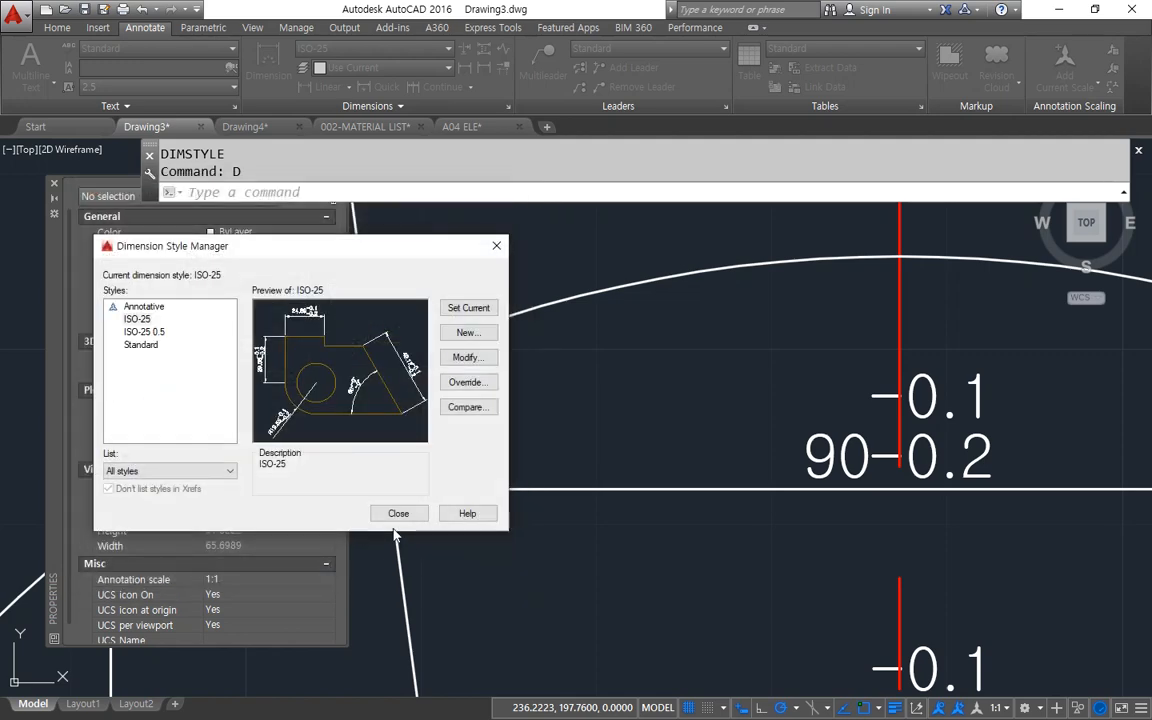
pyautogui.click(398, 513)
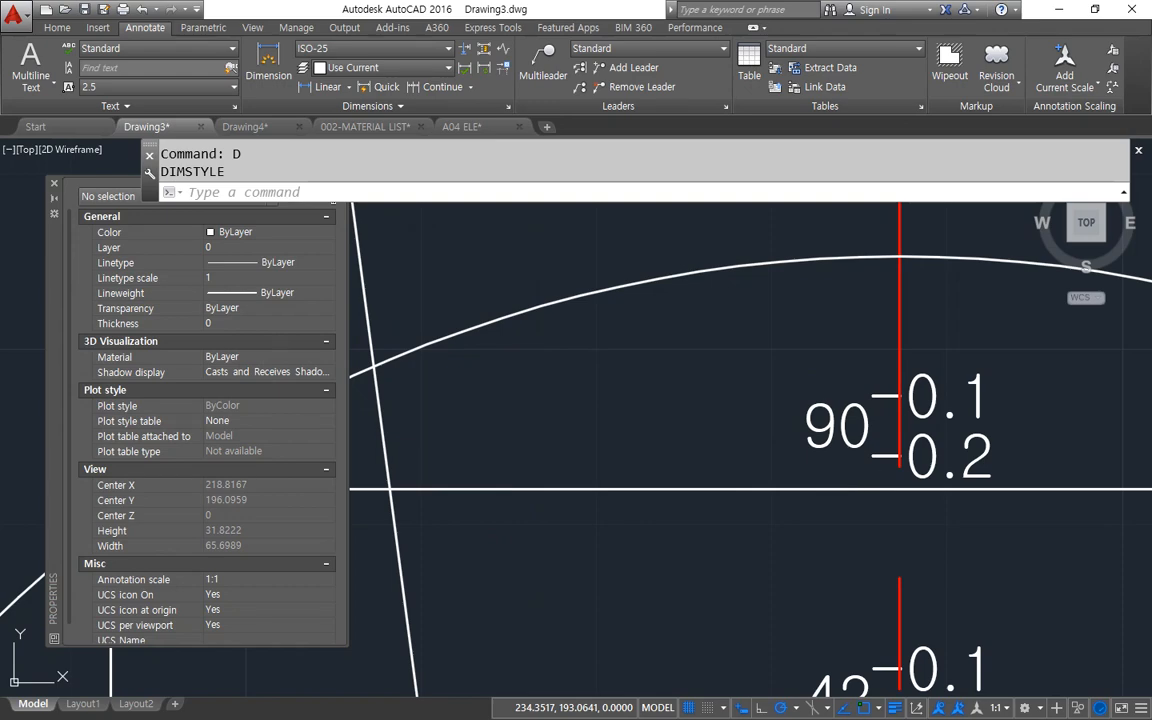
# Set the ISO-25 tolerance's scaling for height to 0.5 and apply it to the drawing.
pyautogui.write('d')
pyautogui.press('Return')
pyautogui.moveTo(568, 225); pyautogui.dragTo(373, 240)
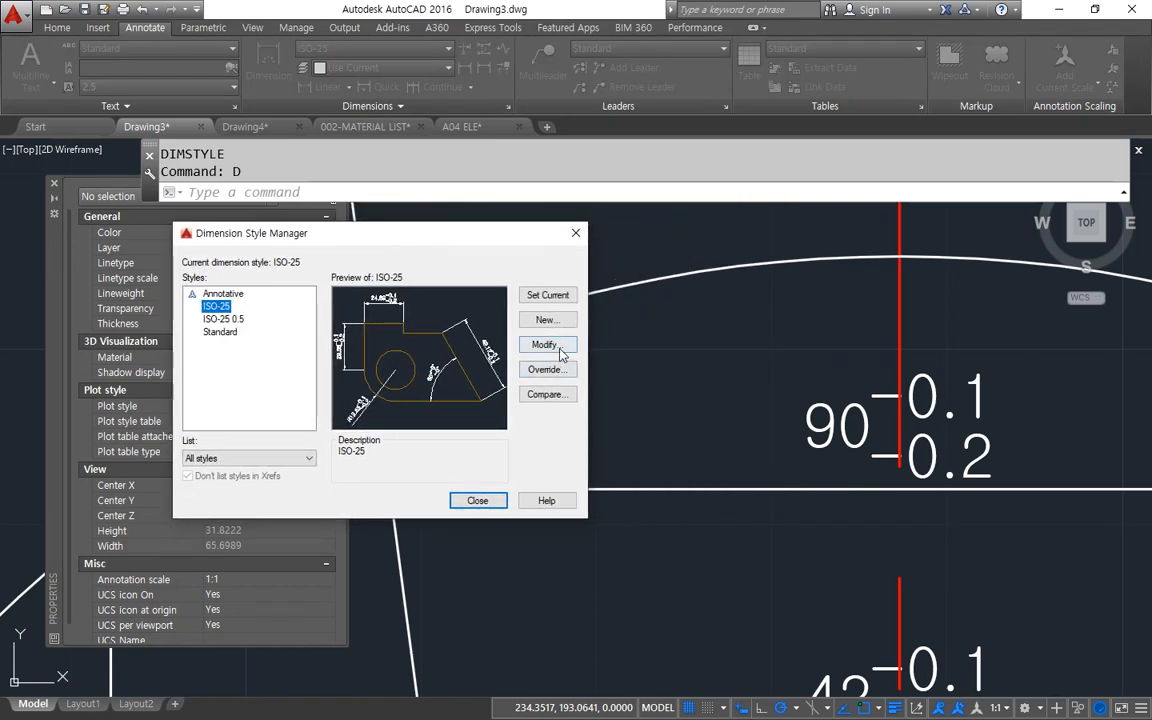
pyautogui.click(545, 345)
pyautogui.moveTo(461, 172); pyautogui.dragTo(412, 174)
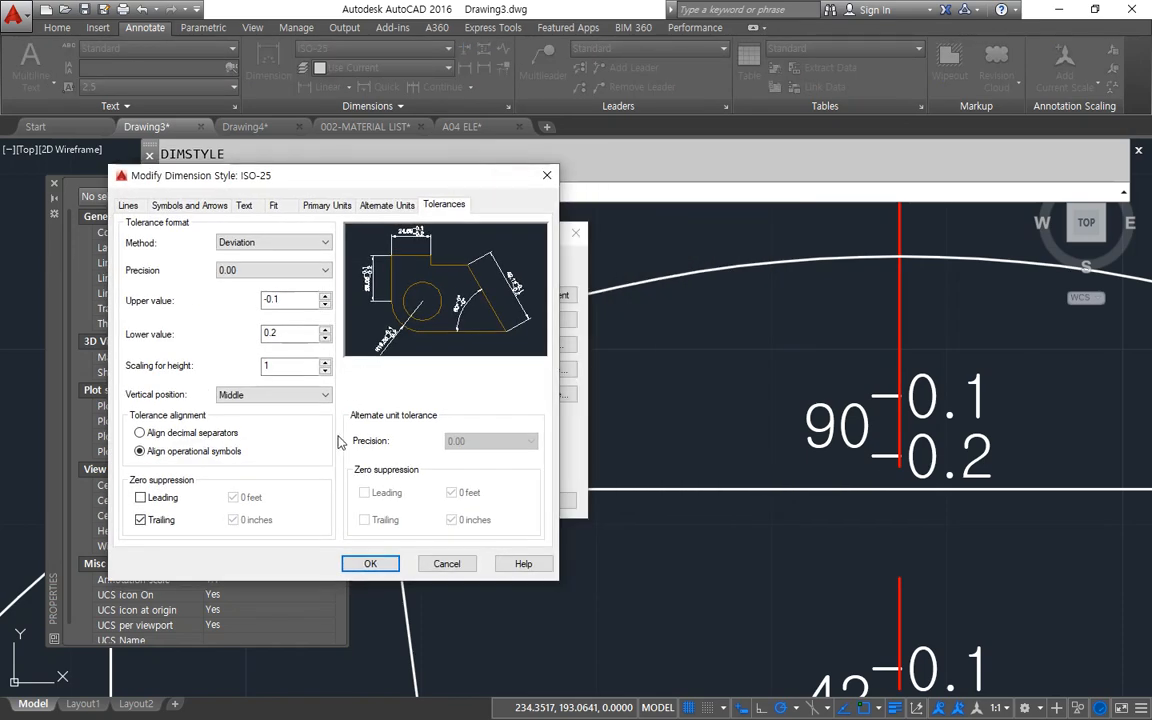
pyautogui.moveTo(1000, 490)
pyautogui.mouseDown()
pyautogui.moveTo(880, 465)
pyautogui.moveTo(1040, 440)
pyautogui.moveTo(987, 515)
pyautogui.mouseUp()
pyautogui.moveTo(834, 474)
pyautogui.mouseDown()
pyautogui.moveTo(820, 388)
pyautogui.moveTo(826, 503)
pyautogui.mouseUp()
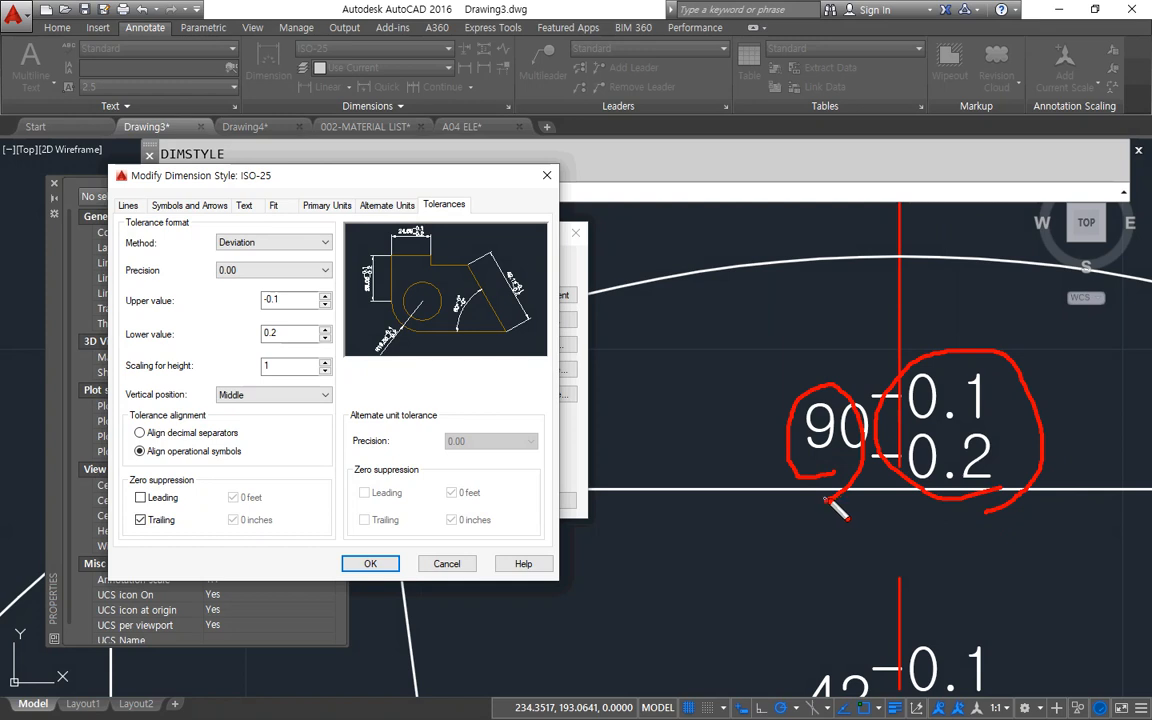
pyautogui.moveTo(910, 432); pyautogui.dragTo(953, 491)
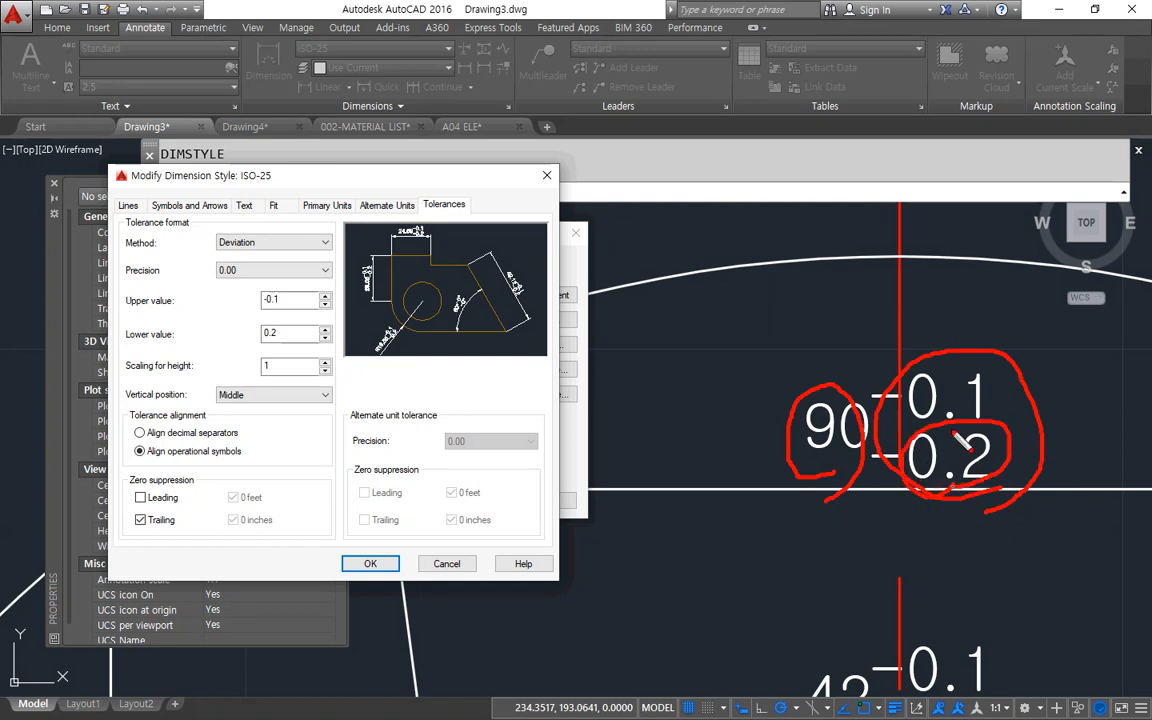
pyautogui.moveTo(780, 468); pyautogui.dragTo(873, 499)
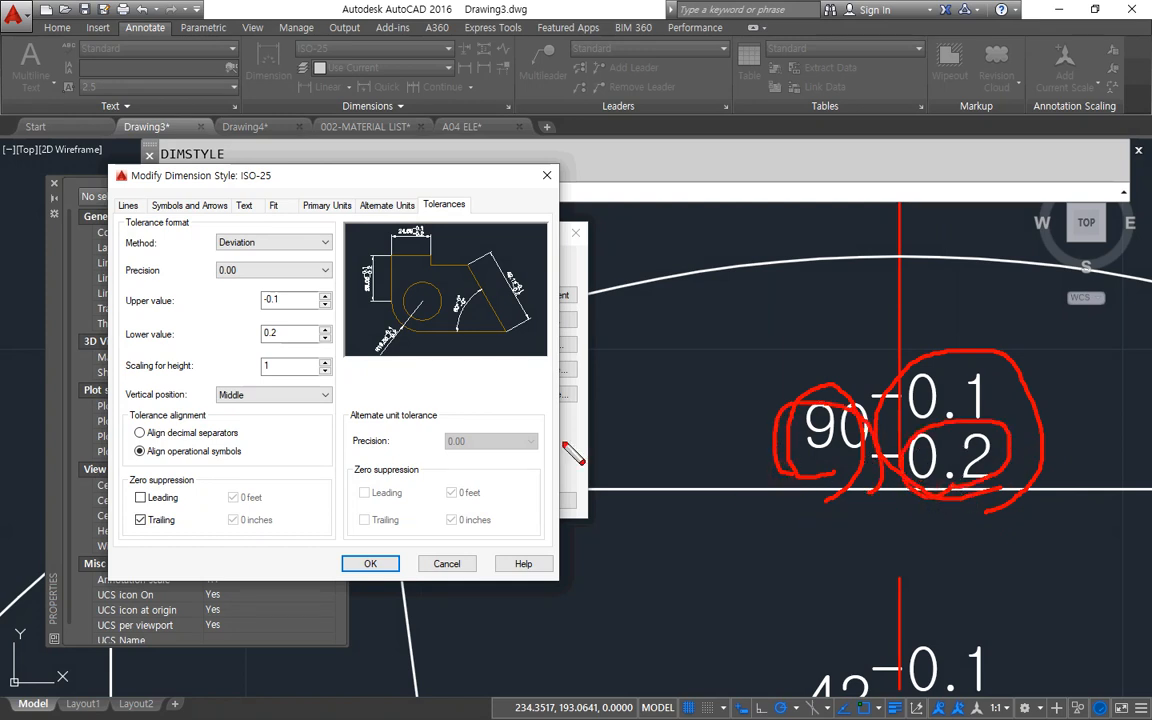
pyautogui.moveTo(127, 383)
pyautogui.mouseDown()
pyautogui.moveTo(300, 379)
pyautogui.moveTo(246, 367)
pyautogui.mouseUp()
pyautogui.press('Escape')
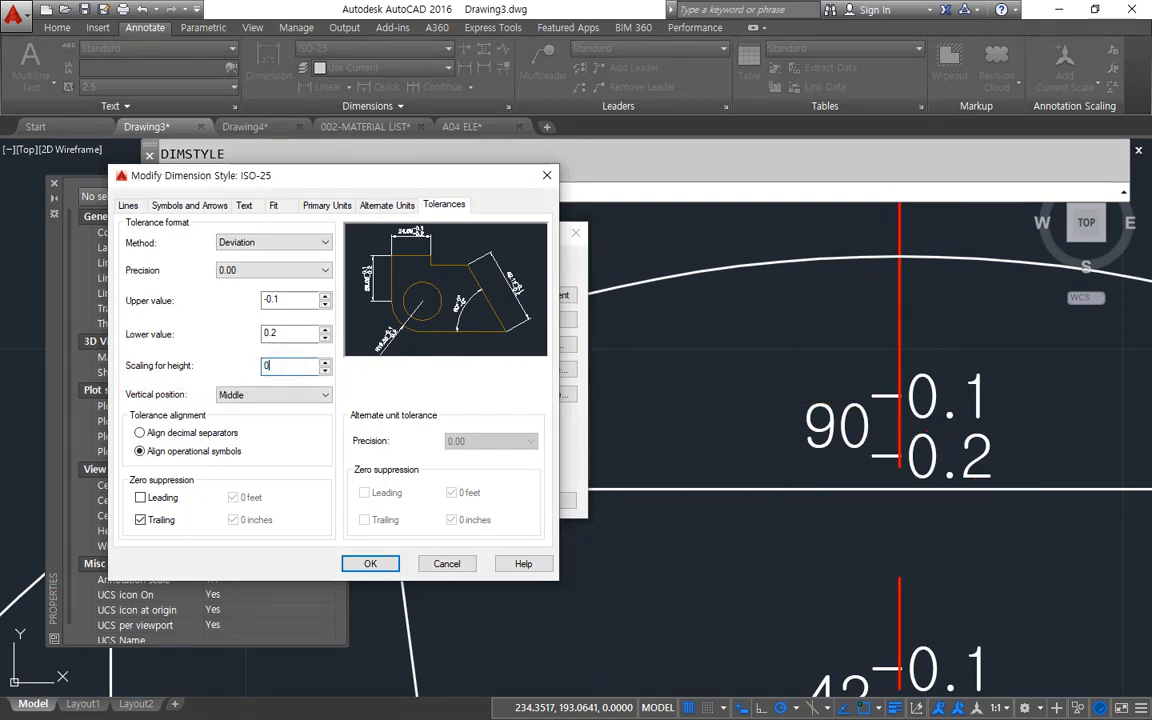
pyautogui.click(370, 565)
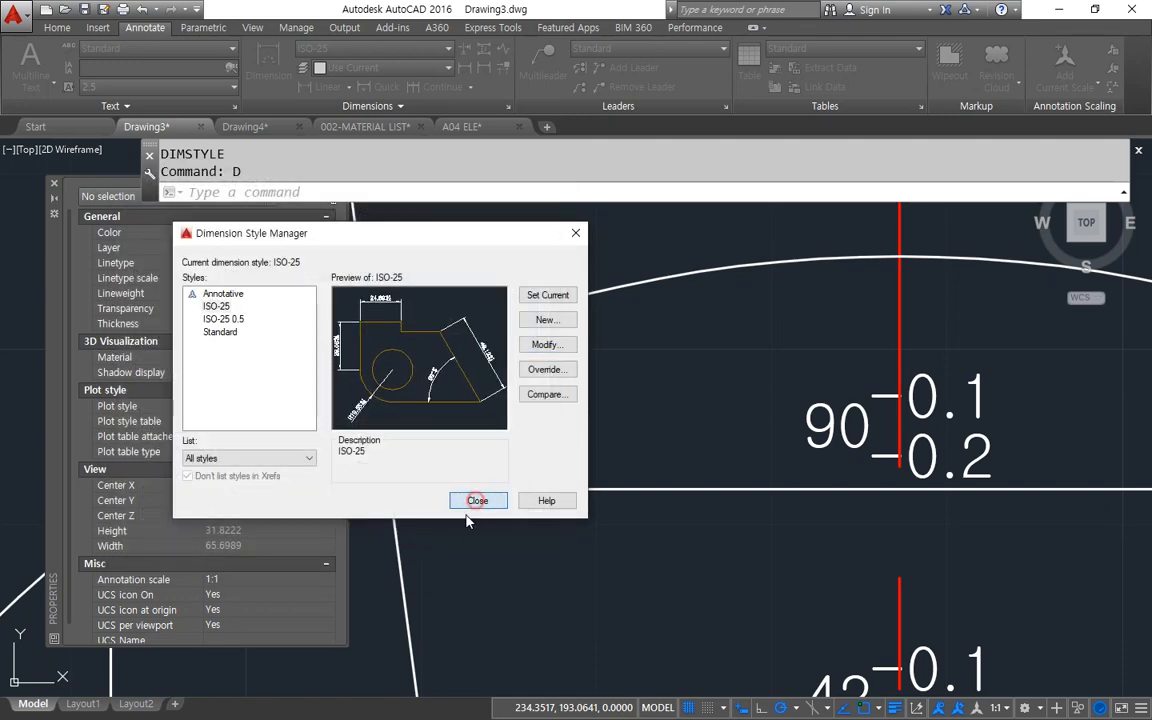
pyautogui.click(466, 500)
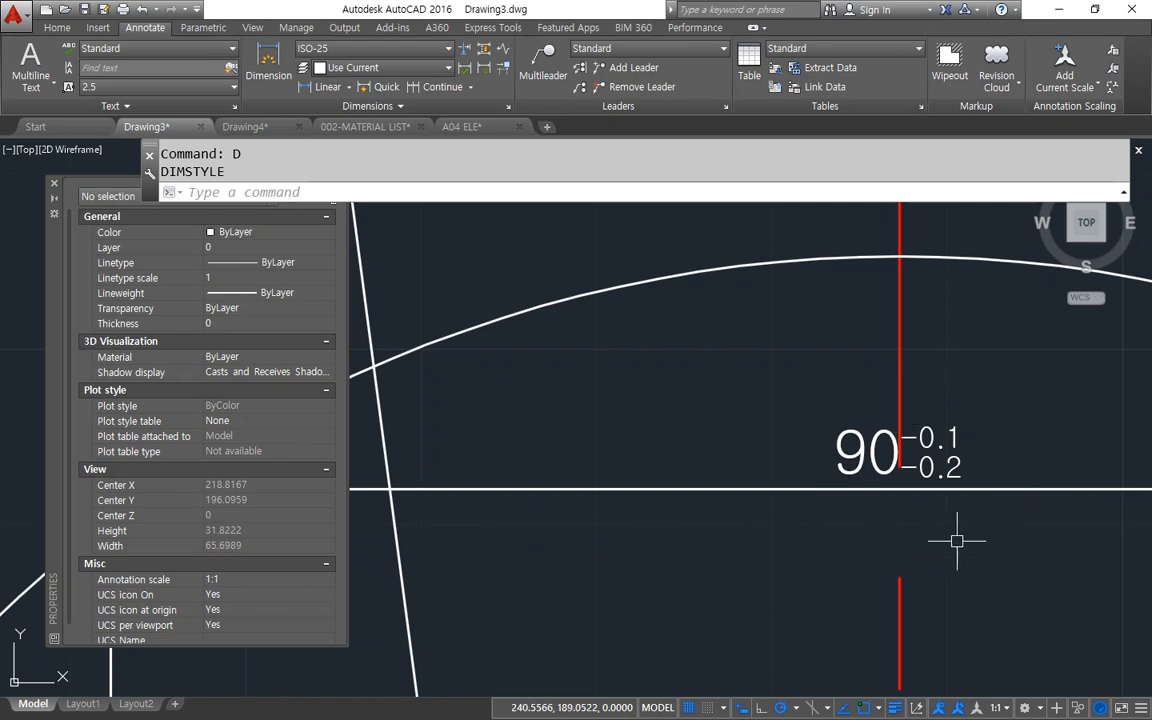
# Inspect the tolerance text on the 90 and 42 dimensions, then review the ISO-25 style's tolerance height scaling and vertical position settings.
pyautogui.scroll(-1, 956, 540)
pyautogui.scroll(1, 966, 576)
pyautogui.scroll(-2, 868, 400)
pyautogui.scroll(3, 872, 440)
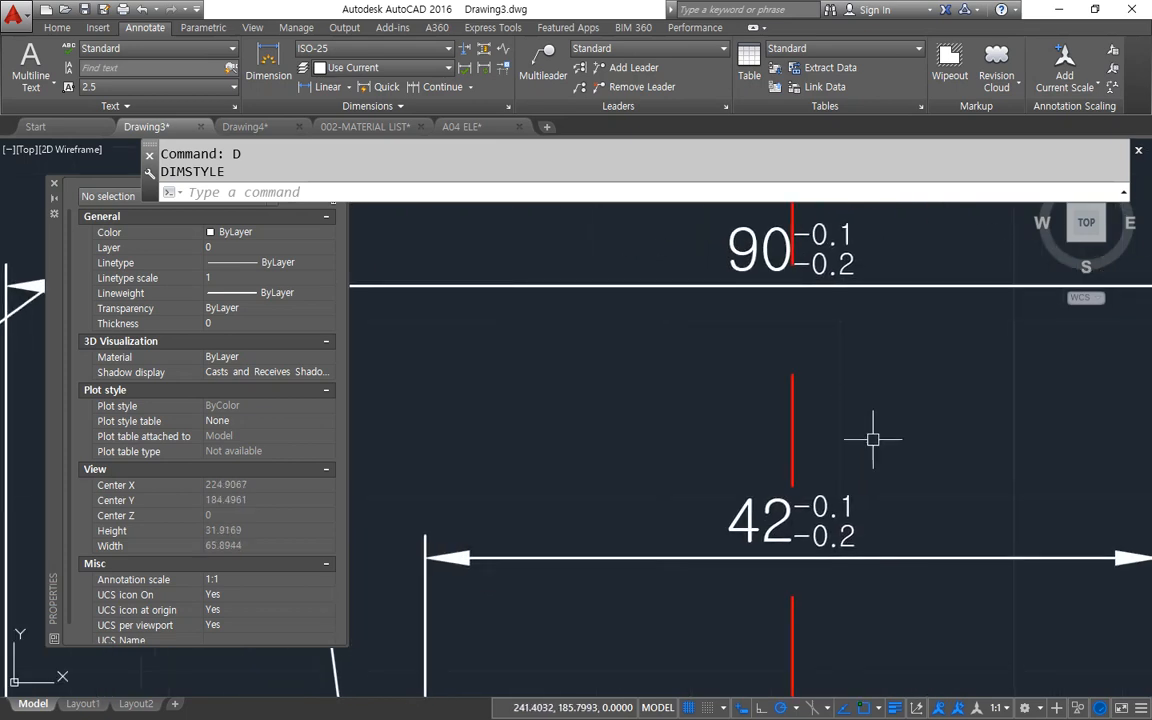
pyautogui.scroll(-3, 854, 448)
pyautogui.scroll(2, 860, 355)
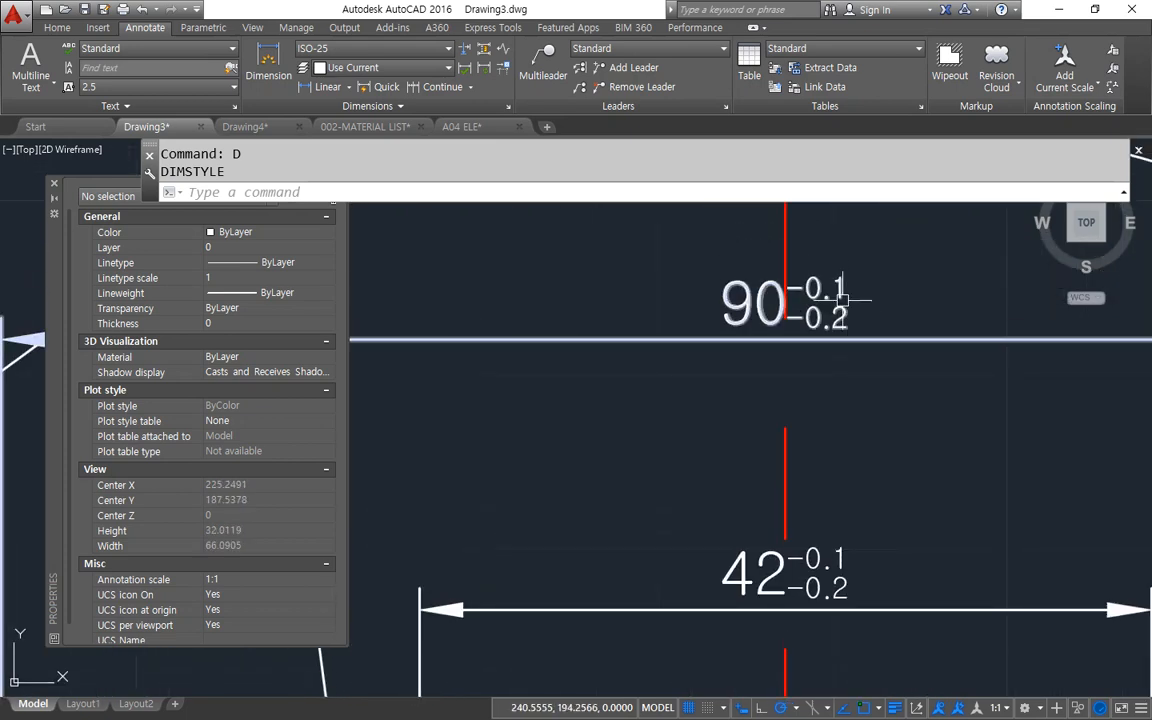
pyautogui.moveTo(540, 222); pyautogui.dragTo(288, 222)
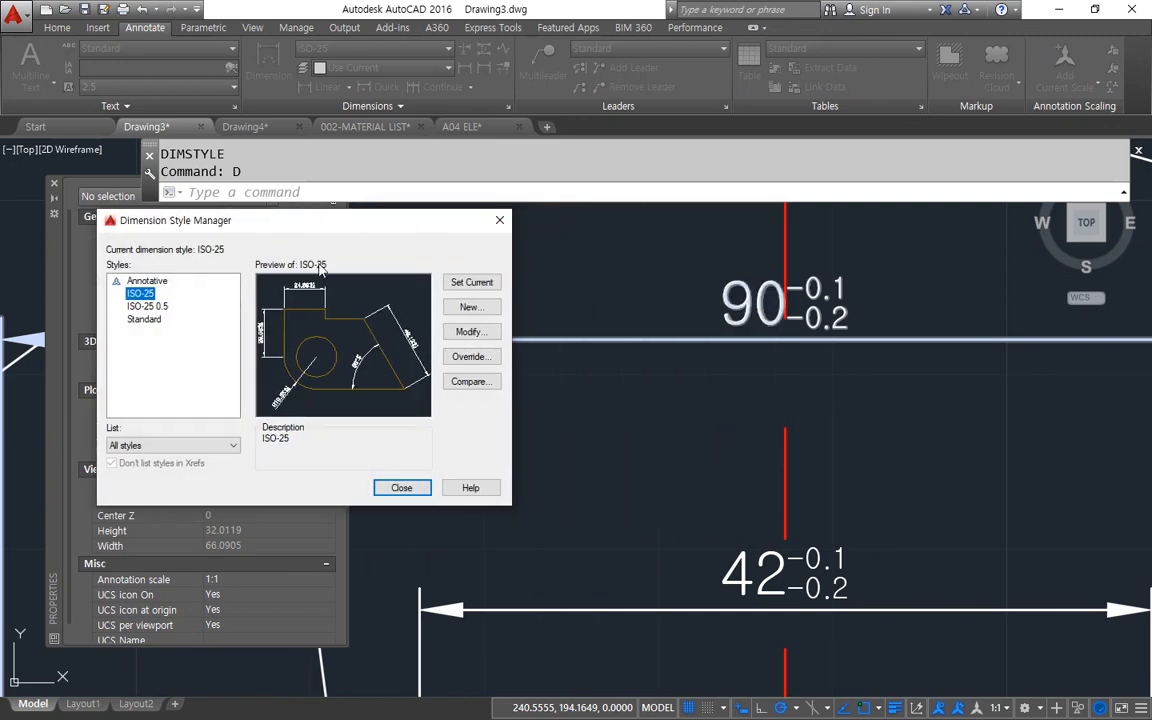
pyautogui.click(455, 330)
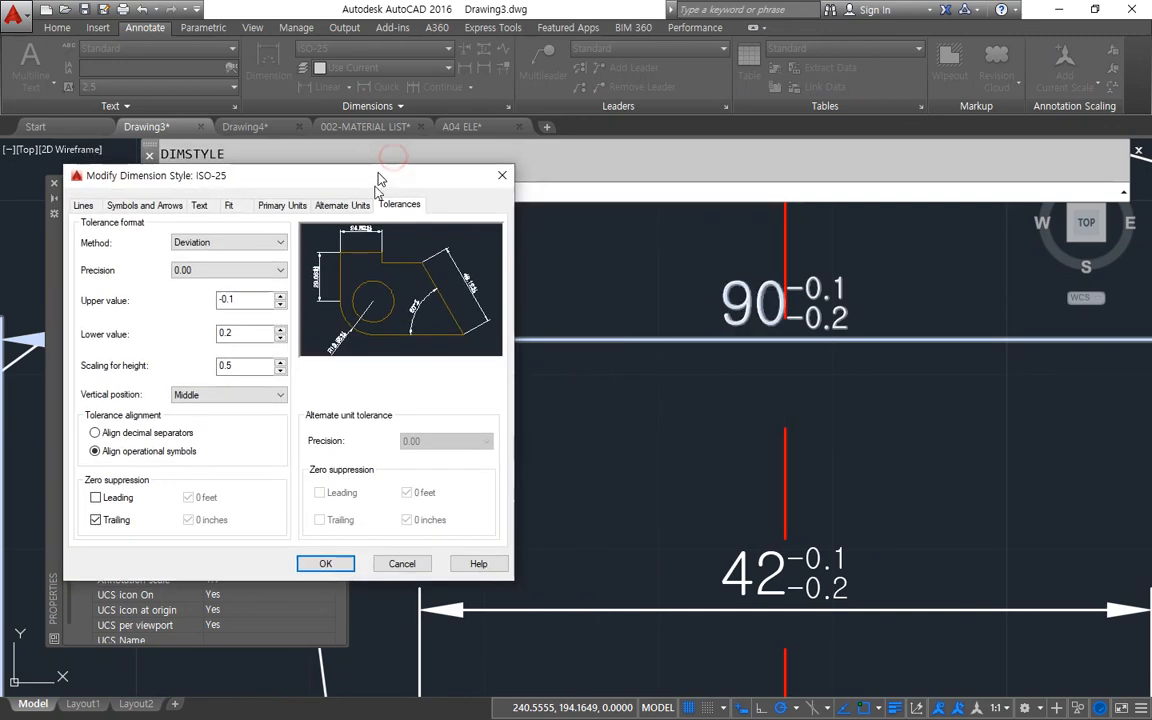
pyautogui.moveTo(72, 402)
pyautogui.mouseDown()
pyautogui.moveTo(110, 335)
pyautogui.moveTo(262, 330)
pyautogui.moveTo(228, 392)
pyautogui.moveTo(142, 425)
pyautogui.mouseUp()
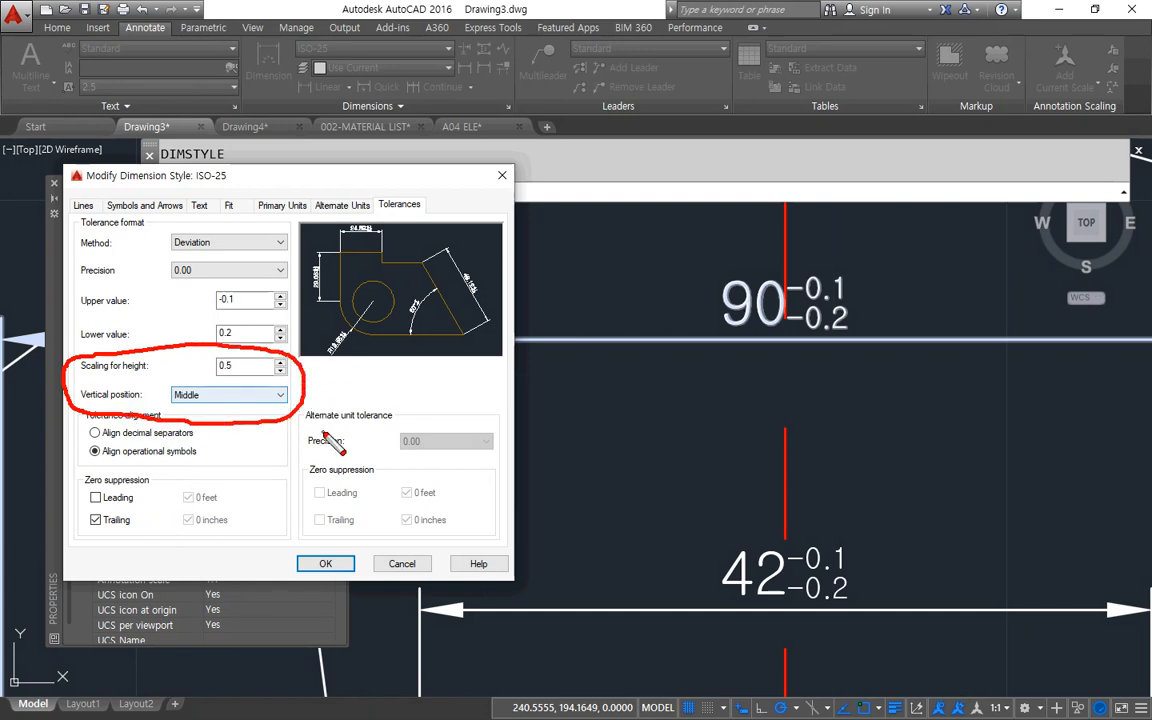
pyautogui.press('Escape')
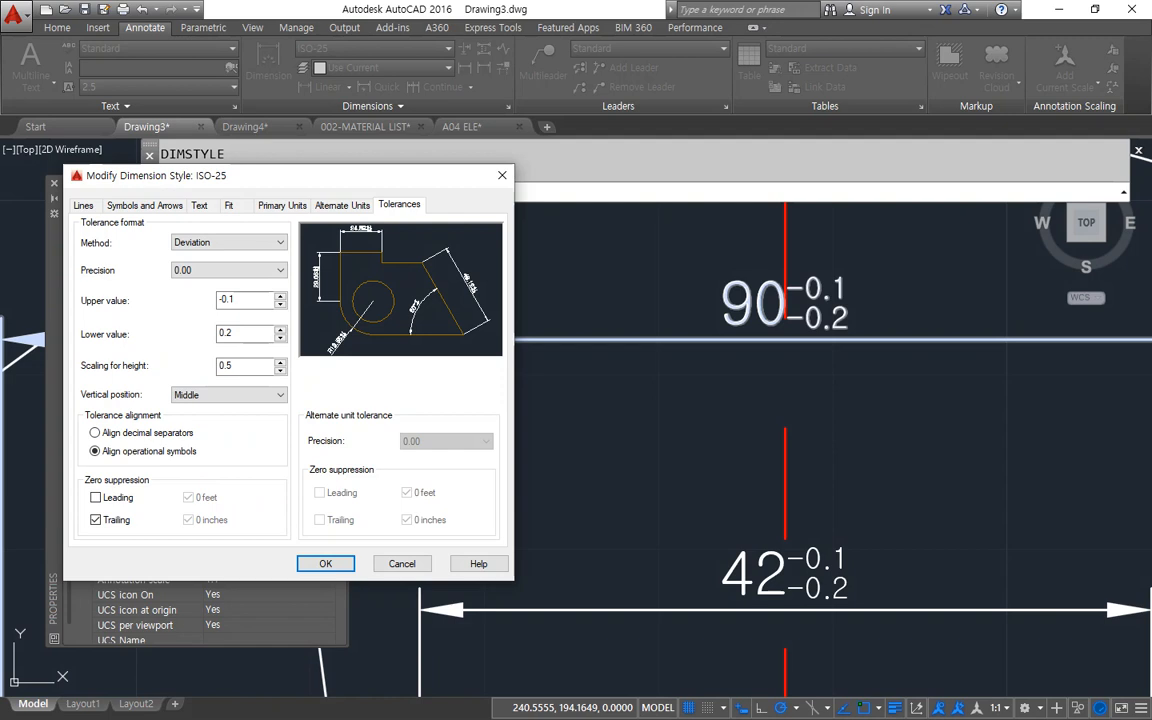
# Change the ISO-25 tolerance method to Limits with an upper value of 0.1 and apply it to the drawing.
pyautogui.moveTo(255, 182); pyautogui.dragTo(270, 167)
pyautogui.click(250, 227)
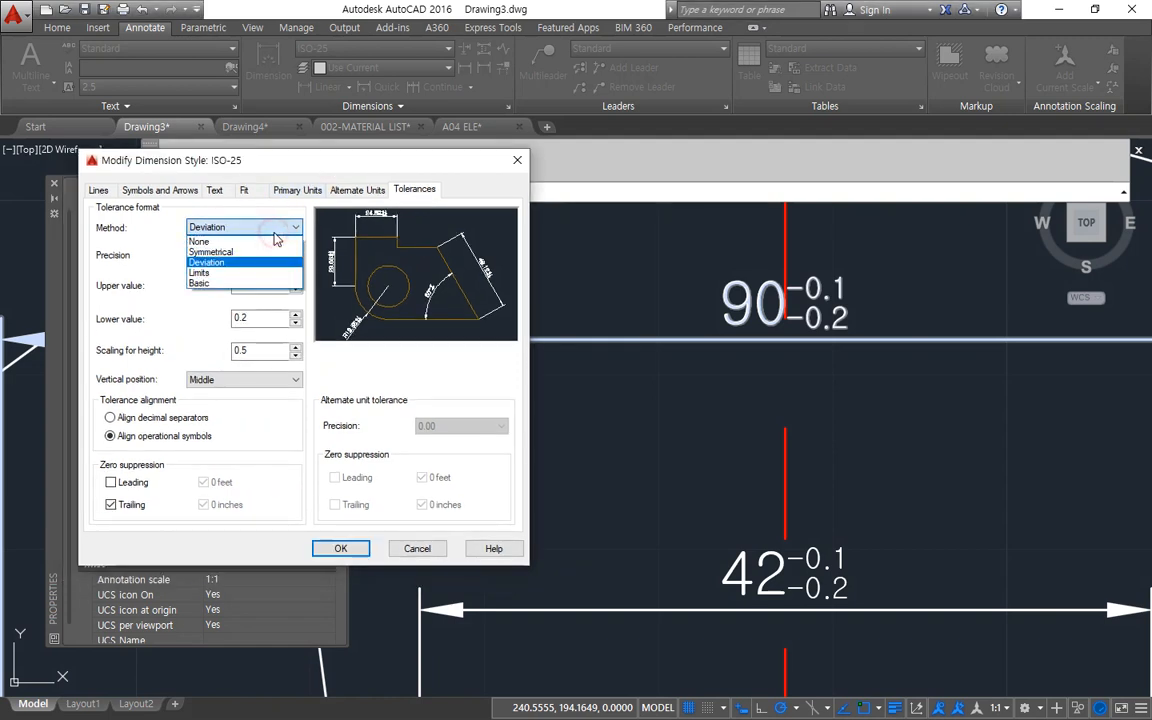
pyautogui.click(250, 273)
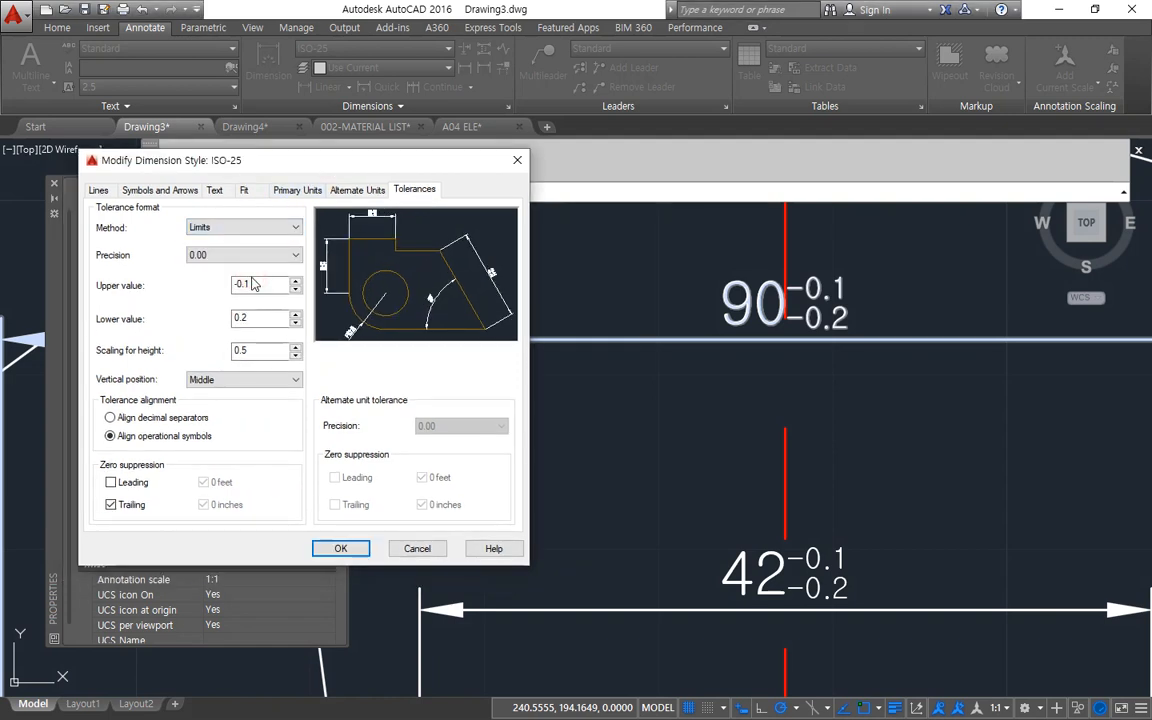
pyautogui.doubleClick(262, 284)
pyautogui.click(341, 548)
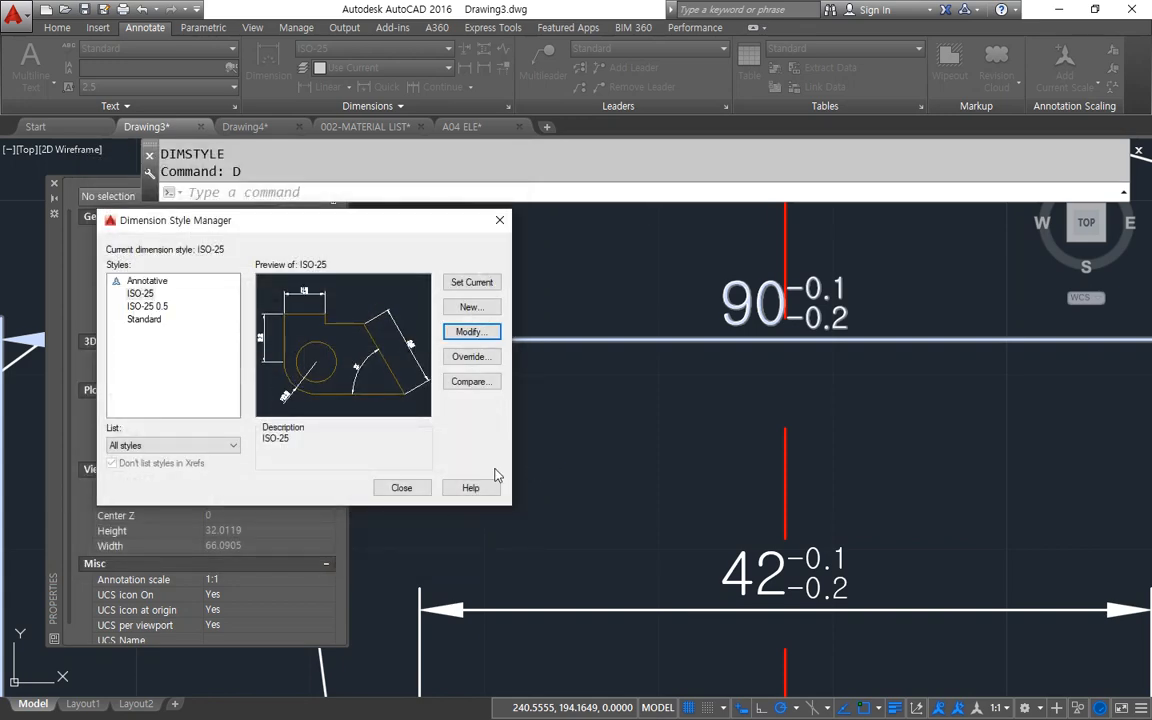
pyautogui.click(404, 485)
pyautogui.scroll(2, 843, 380)
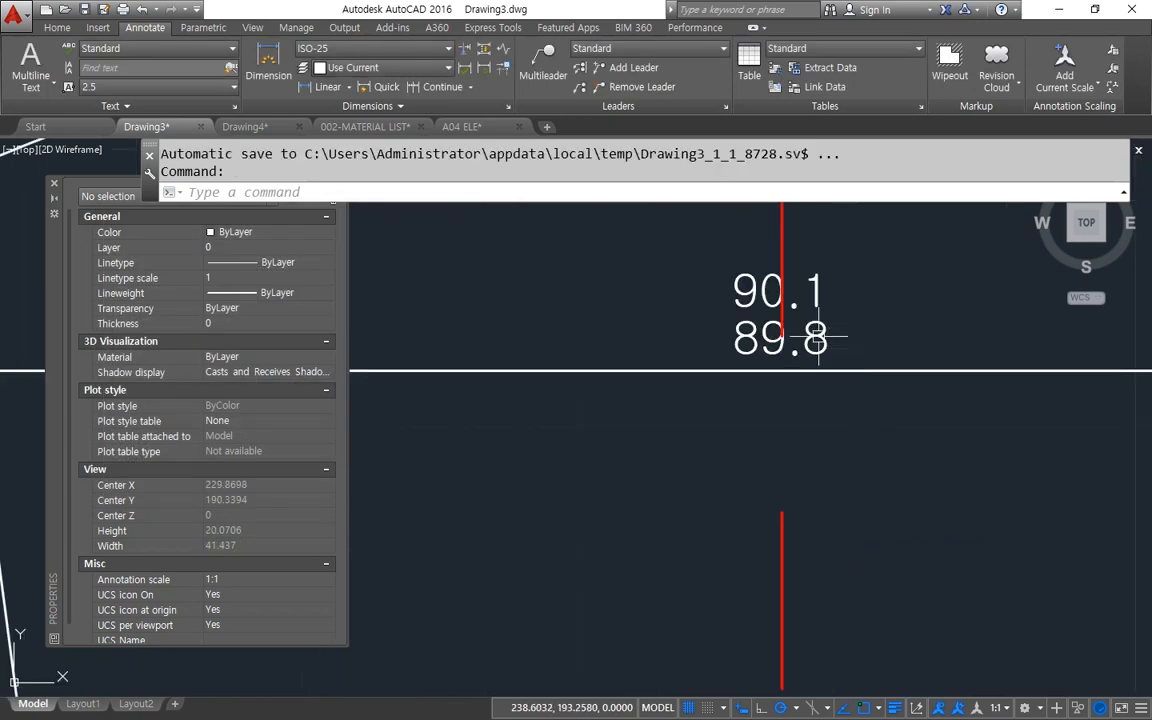
pyautogui.scroll(3, 785, 405)
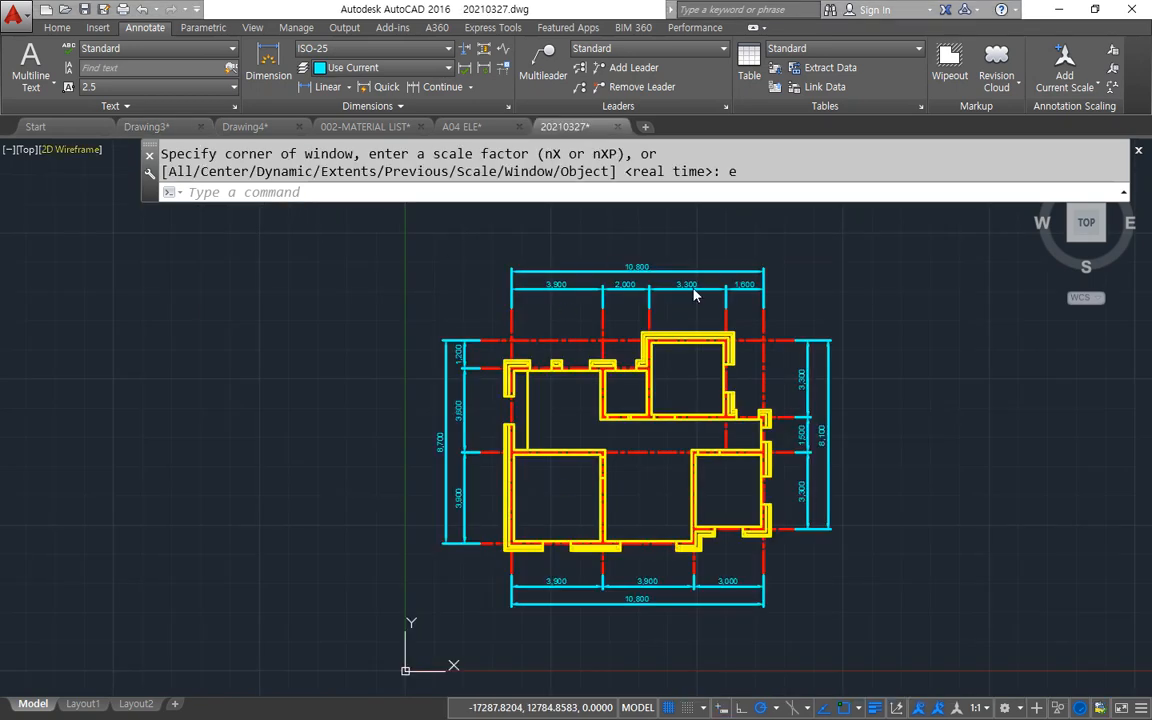
# Draw a 297 x 210 rectangle in the empty area left of the floor plan in 20210327.dwg.
pyautogui.moveTo(434, 504); pyautogui.dragTo(625, 419, button='middle')
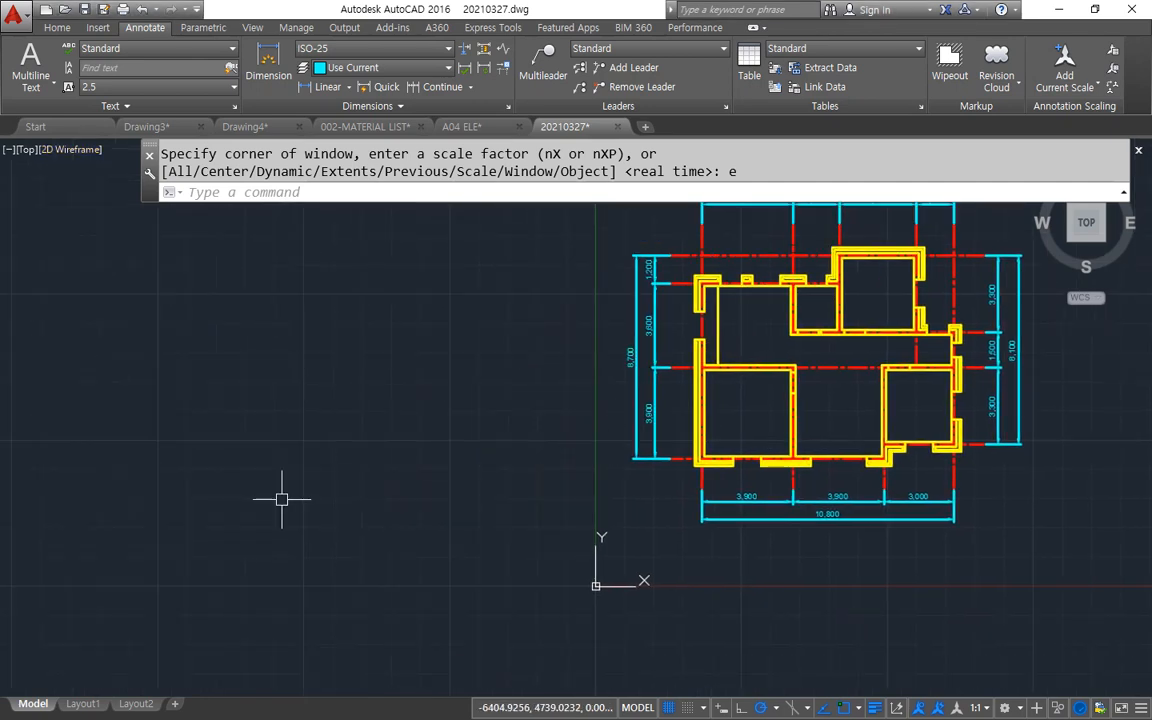
pyautogui.scroll(2, 287, 501)
pyautogui.write('rec')
pyautogui.press('Return')
pyautogui.click(231, 558)
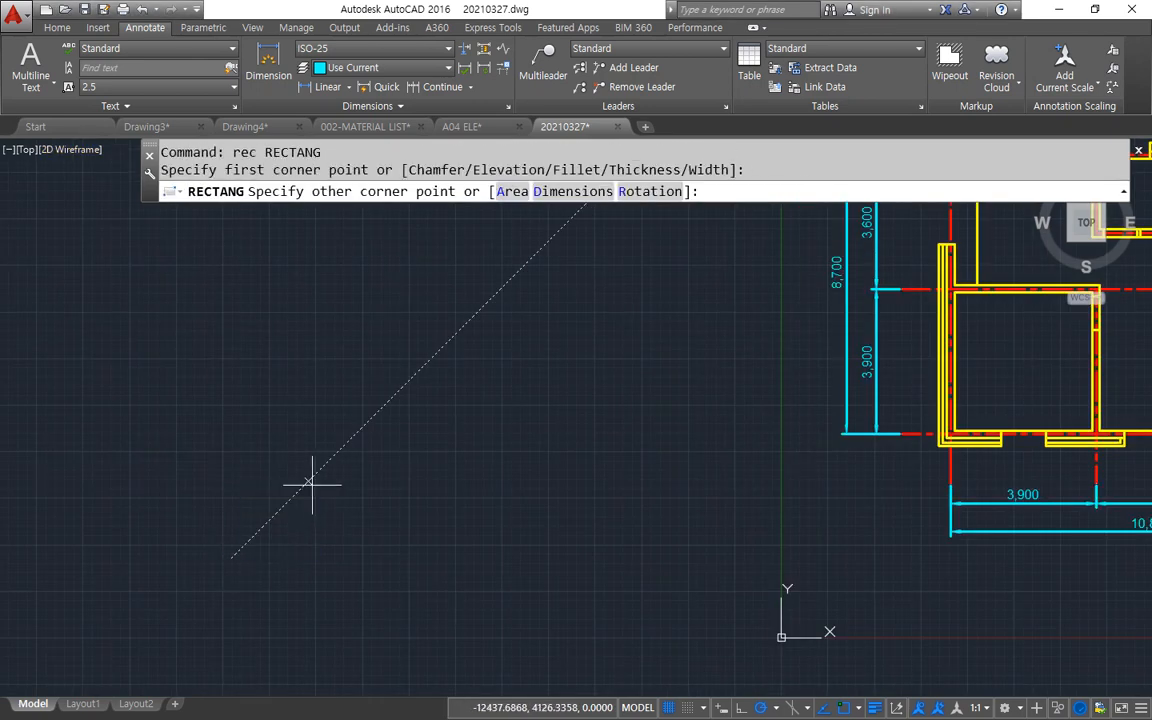
pyautogui.write('@297,')
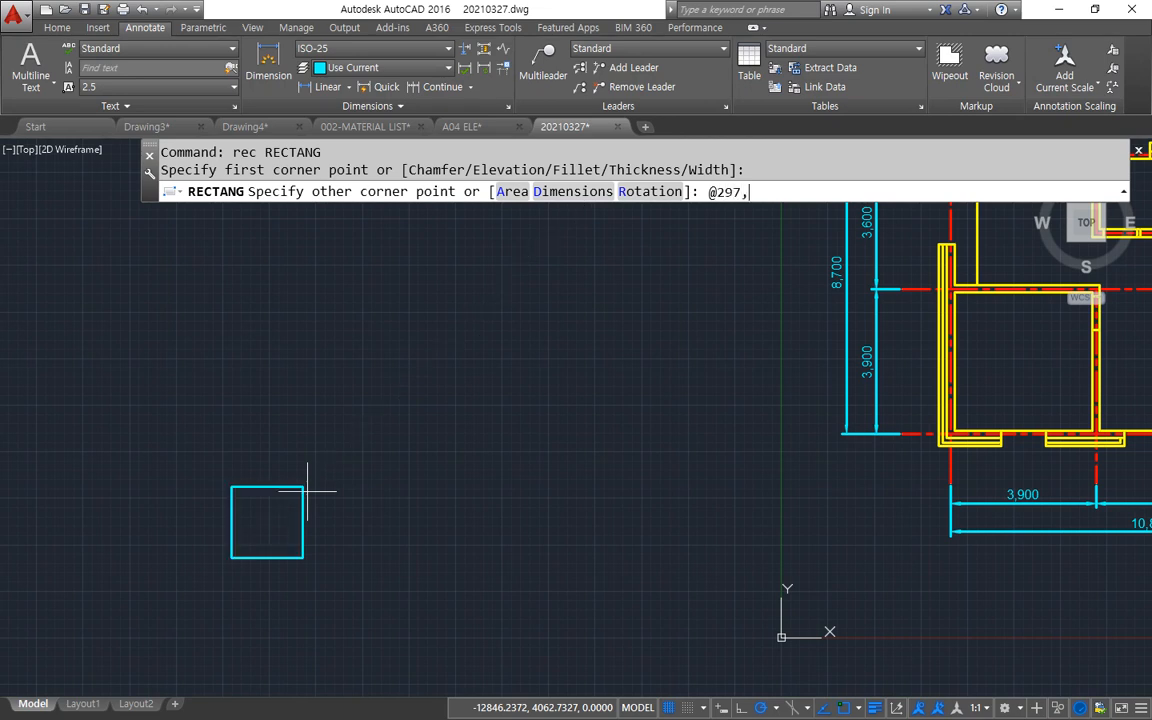
pyautogui.write('210')
pyautogui.press('Return')
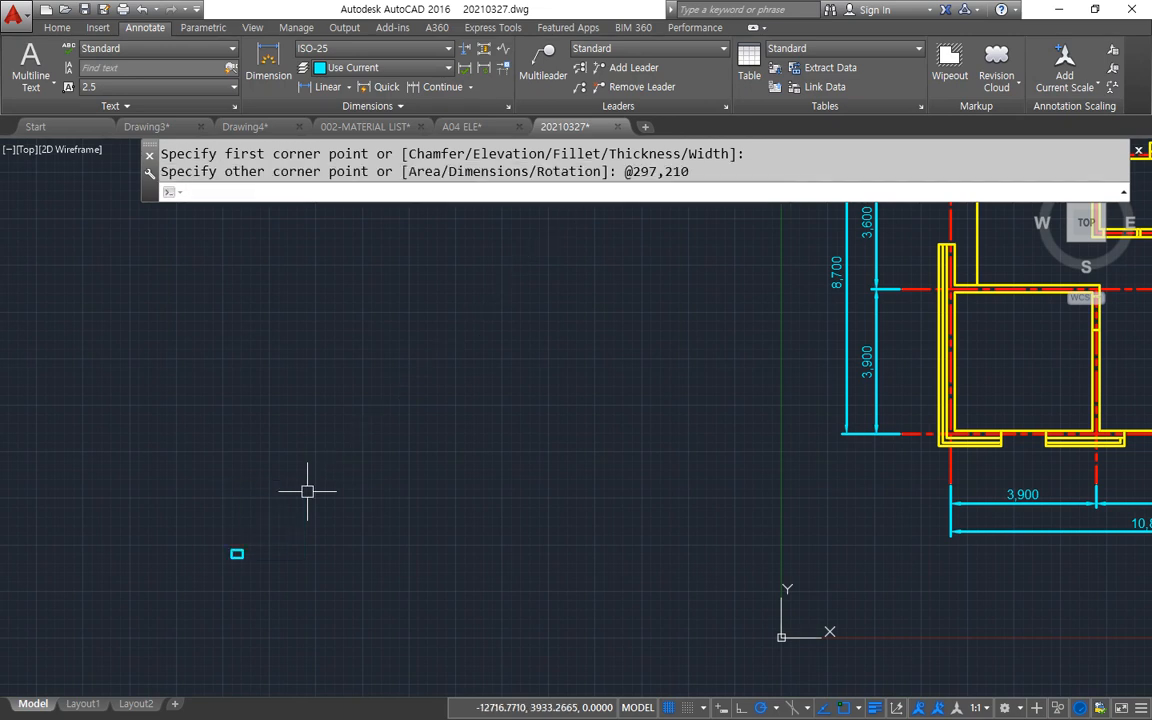
# Offset the 297 x 210 rectangle inward by 10 to form the sheet's inner border.
pyautogui.scroll(15, 244, 535)
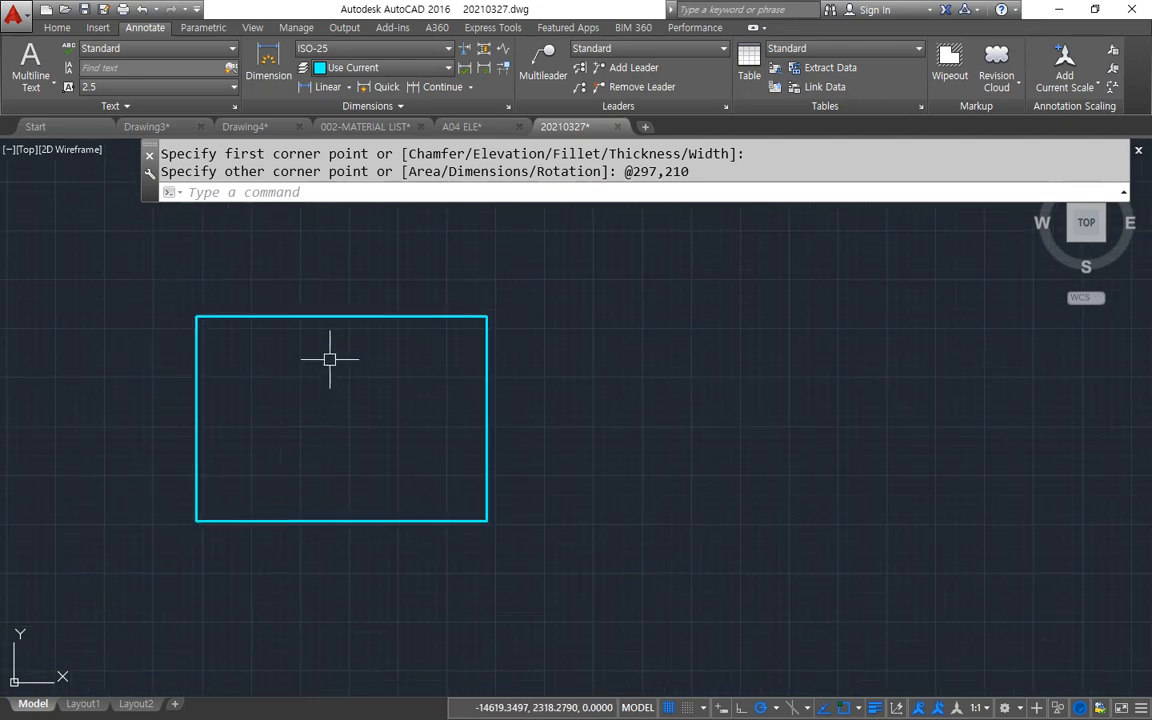
pyautogui.write('o')
pyautogui.press('Return')
pyautogui.write('10')
pyautogui.press('Return')
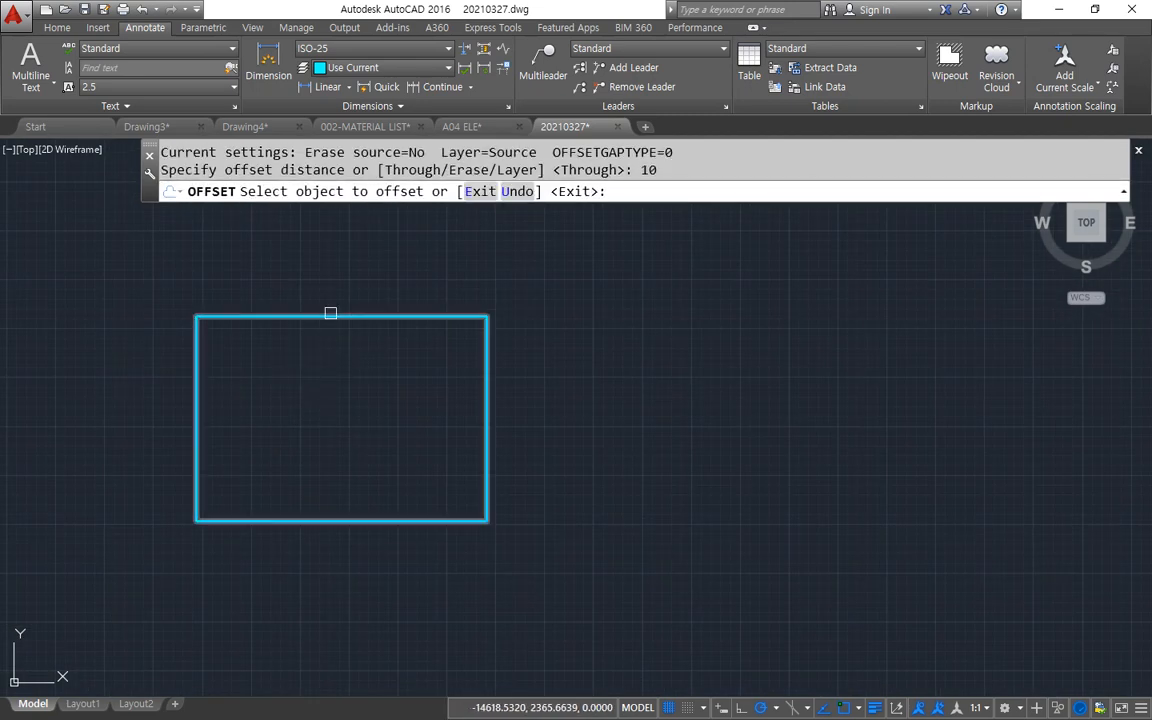
pyautogui.click(330, 313)
pyautogui.click(318, 352)
pyautogui.press('Return')
# Scale both border rectangles by a factor of 100 about the outer rectangle's lower-left corner.
pyautogui.write('sc')
pyautogui.press('Return')
pyautogui.click(263, 465)
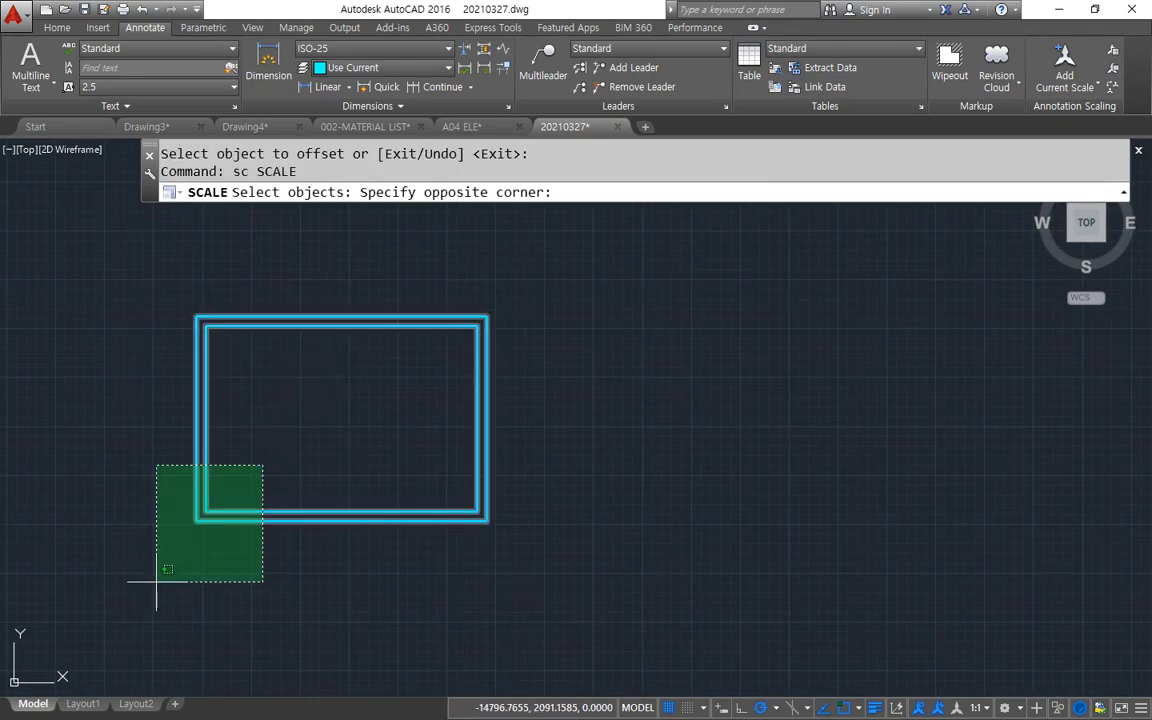
pyautogui.click(156, 581)
pyautogui.press('Return')
pyautogui.click(193, 523)
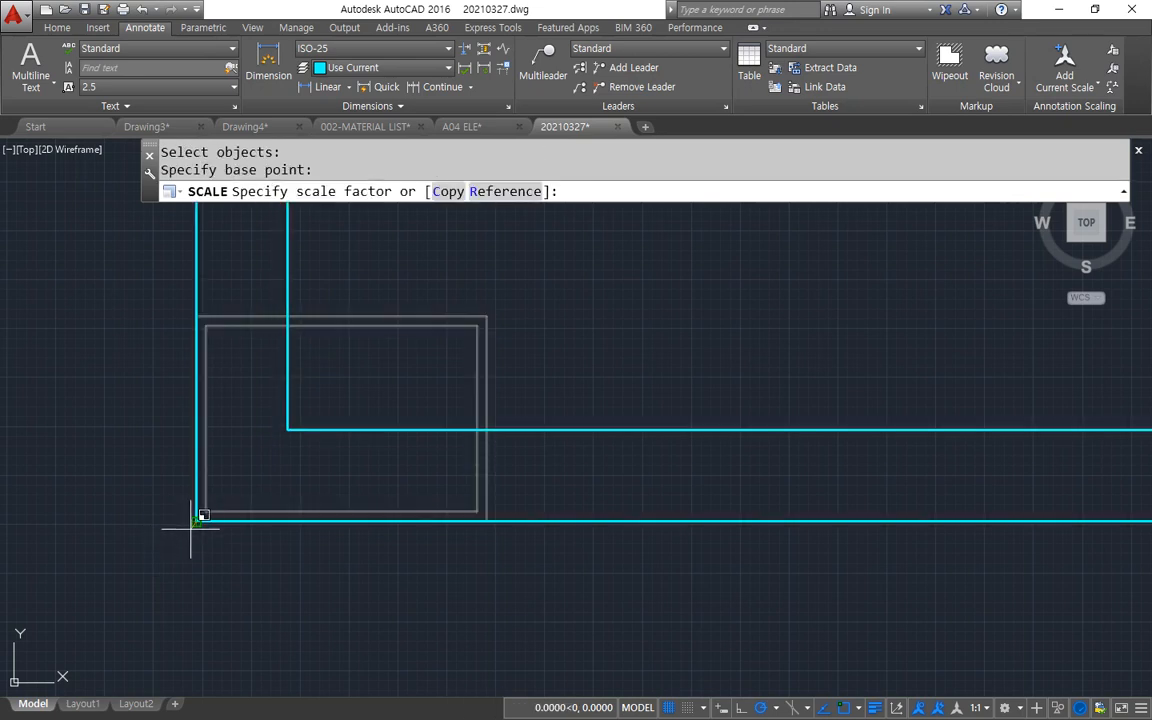
pyautogui.write('100')
pyautogui.press('Return')
# Move the two border rectangles so that they surround the floor plan and its dimensions.
pyautogui.write('z')
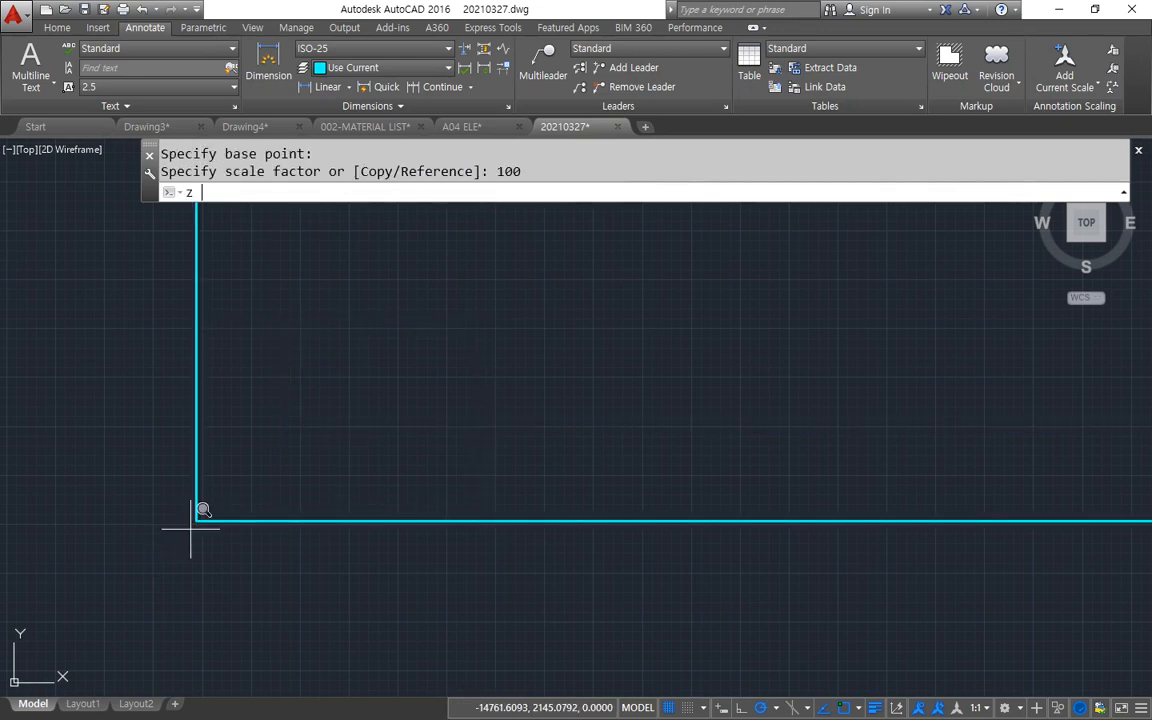
pyautogui.press('Return')
pyautogui.write('a')
pyautogui.press('Return')
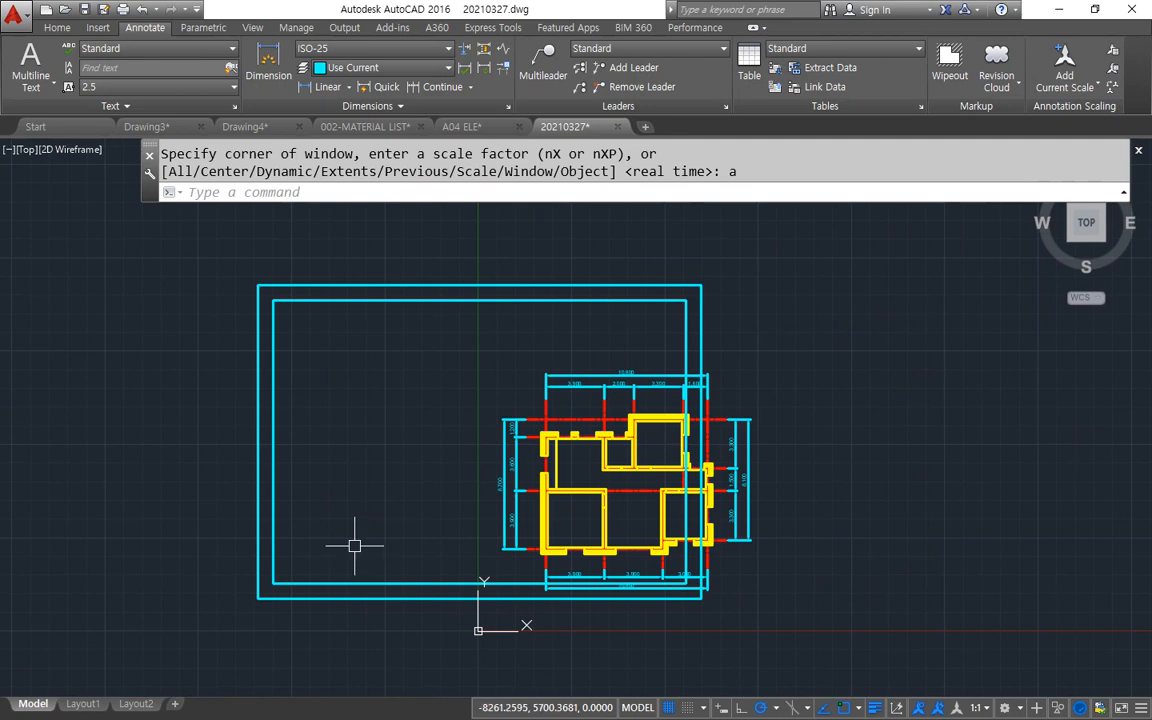
pyautogui.write('m')
pyautogui.press('Return')
pyautogui.click(350, 612)
pyautogui.click(331, 565)
pyautogui.press('Return')
pyautogui.click(320, 636)
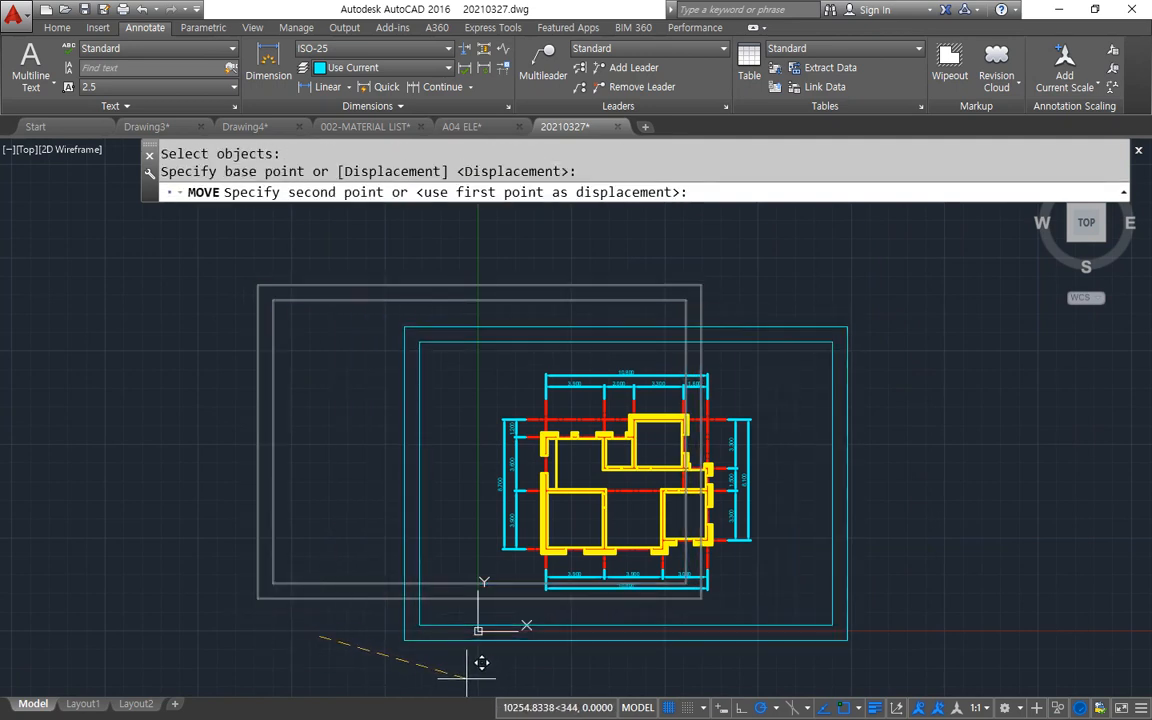
pyautogui.click(463, 674)
# Move the entire drawing by the outer border's lower-left corner to a point above and to the right of the origin.
pyautogui.write('m')
pyautogui.press('Return')
pyautogui.write('a')
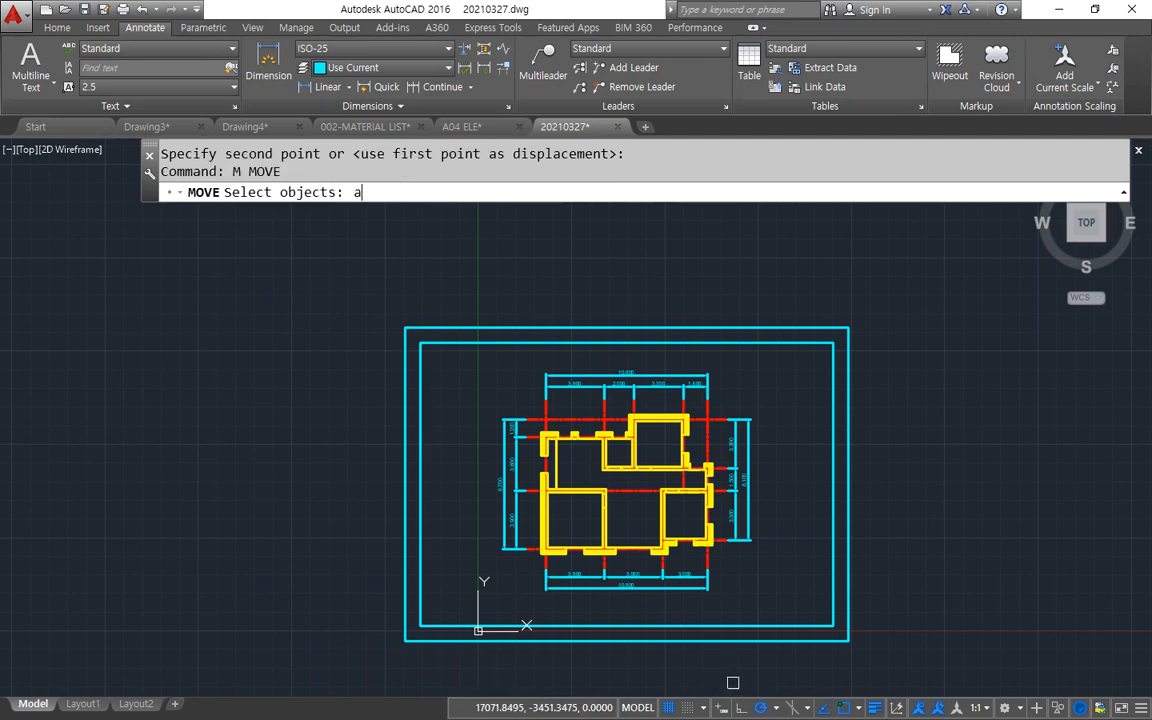
pyautogui.write('ll')
pyautogui.press('Return')
pyautogui.press('Return')
pyautogui.click(405, 640)
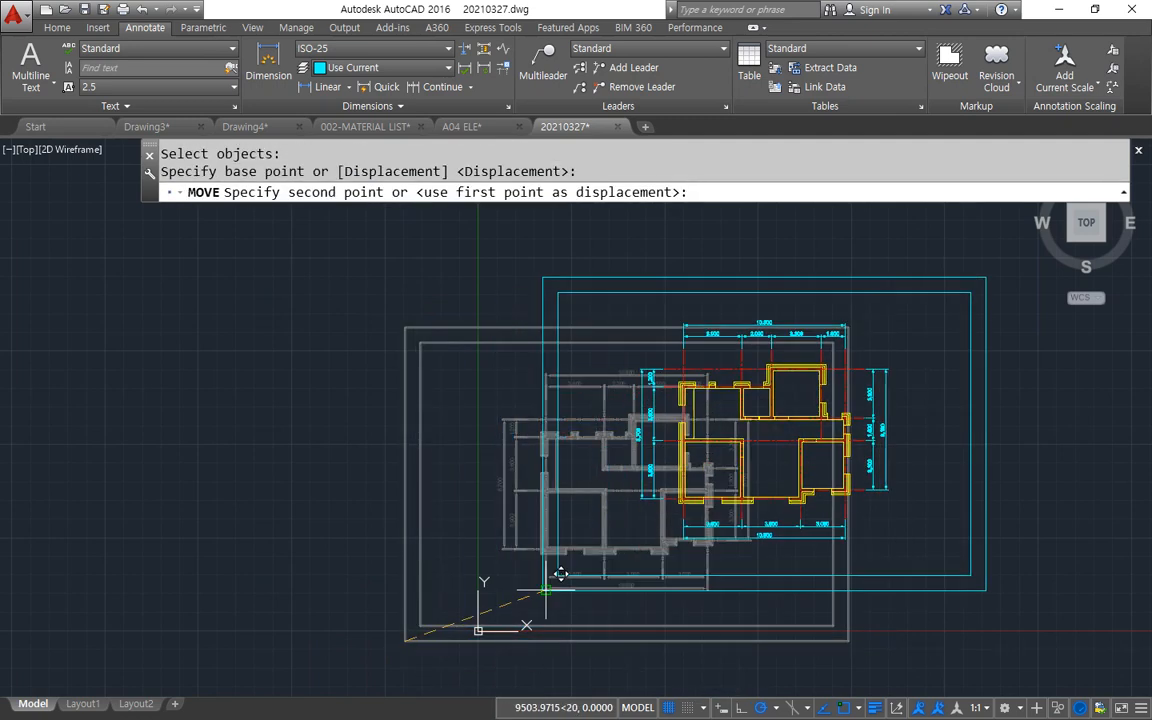
pyautogui.click(528, 589)
# Start the PLOT command for the bordered floor plan.
pyautogui.moveTo(591, 553); pyautogui.dragTo(460, 571, button='middle')
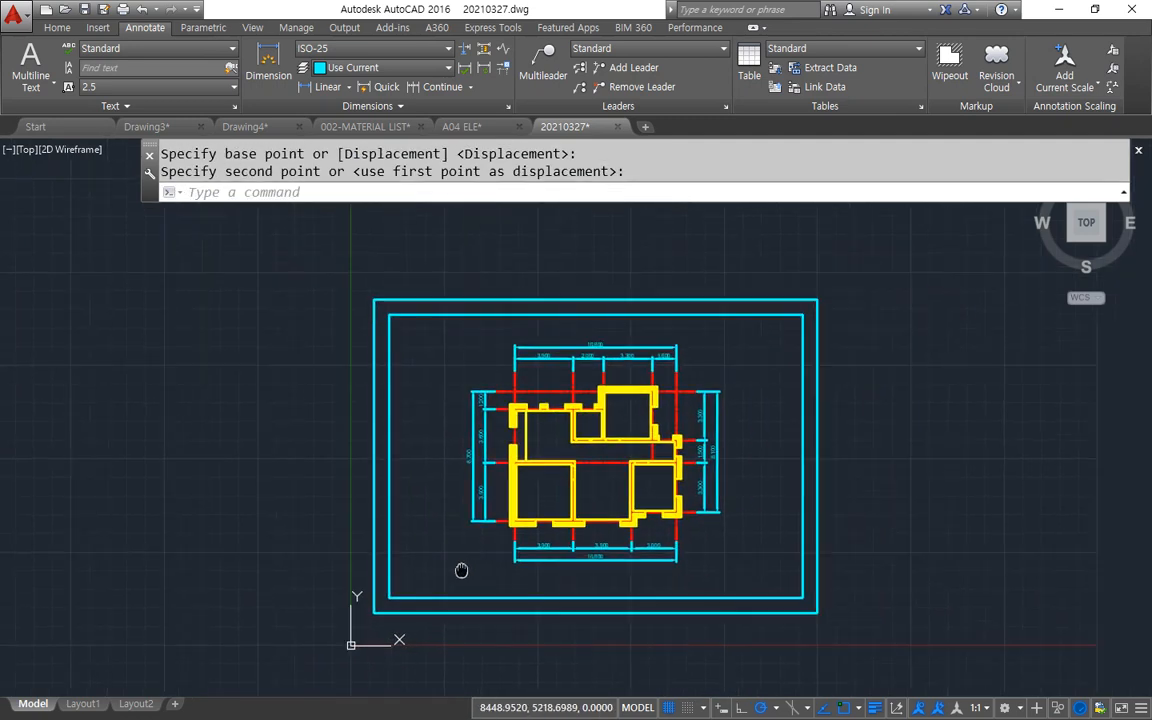
pyautogui.scroll(3, 500, 560)
pyautogui.scroll(-2, 541, 549)
pyautogui.moveTo(534, 575); pyautogui.dragTo(516, 577, button='middle')
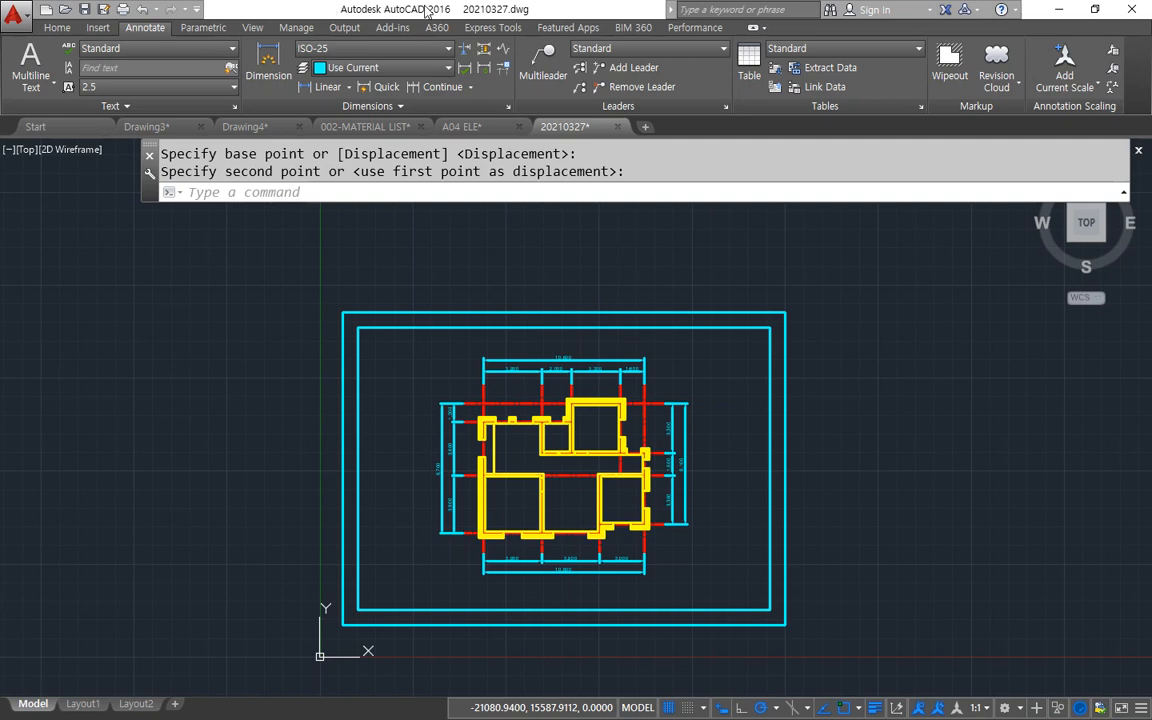
pyautogui.write('pl')
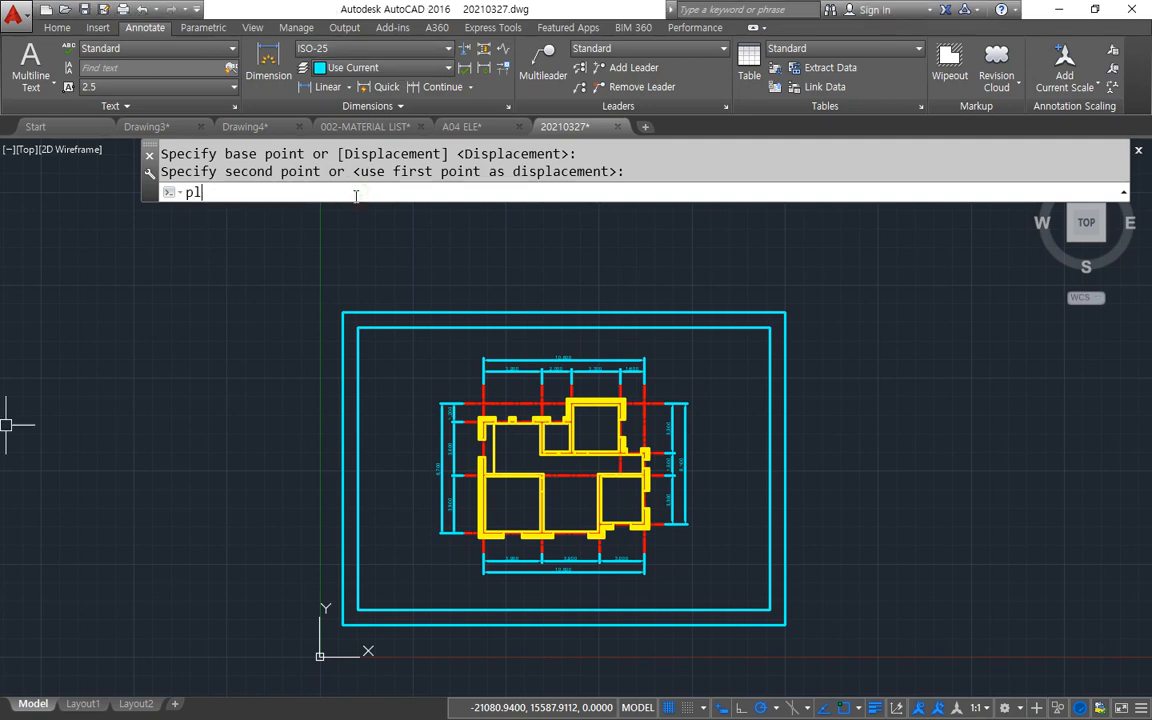
pyautogui.write('ot')
pyautogui.press('Return')
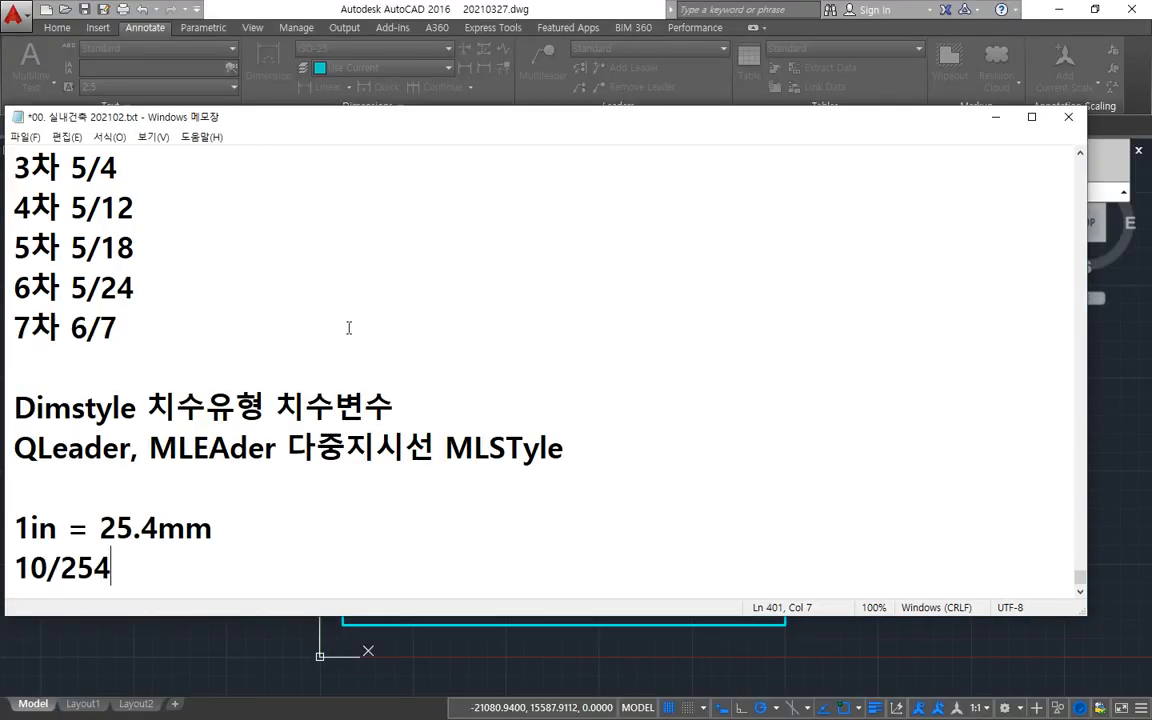
# Switch to the Notepad notes and add the line "plot (CTRL + p)" beneath 10/254, leaving a blank line between.
pyautogui.press('Return')
pyautogui.press('Return')
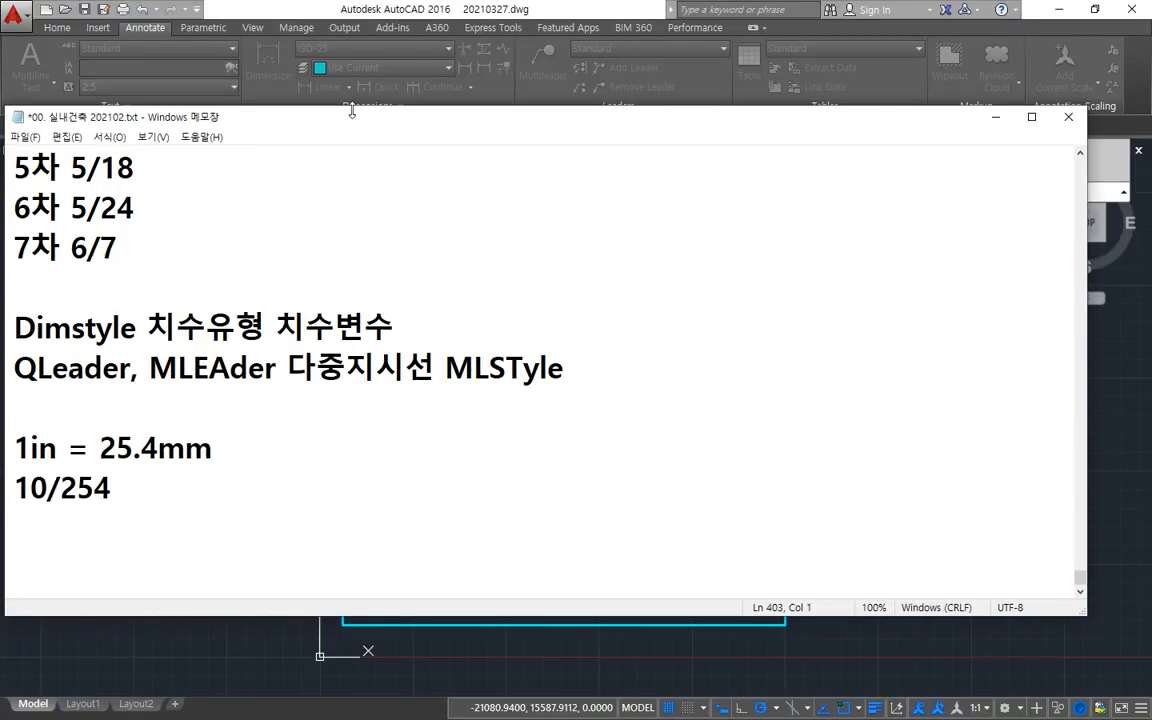
pyautogui.moveTo(352, 111); pyautogui.dragTo(451, 95)
pyautogui.write('pl')
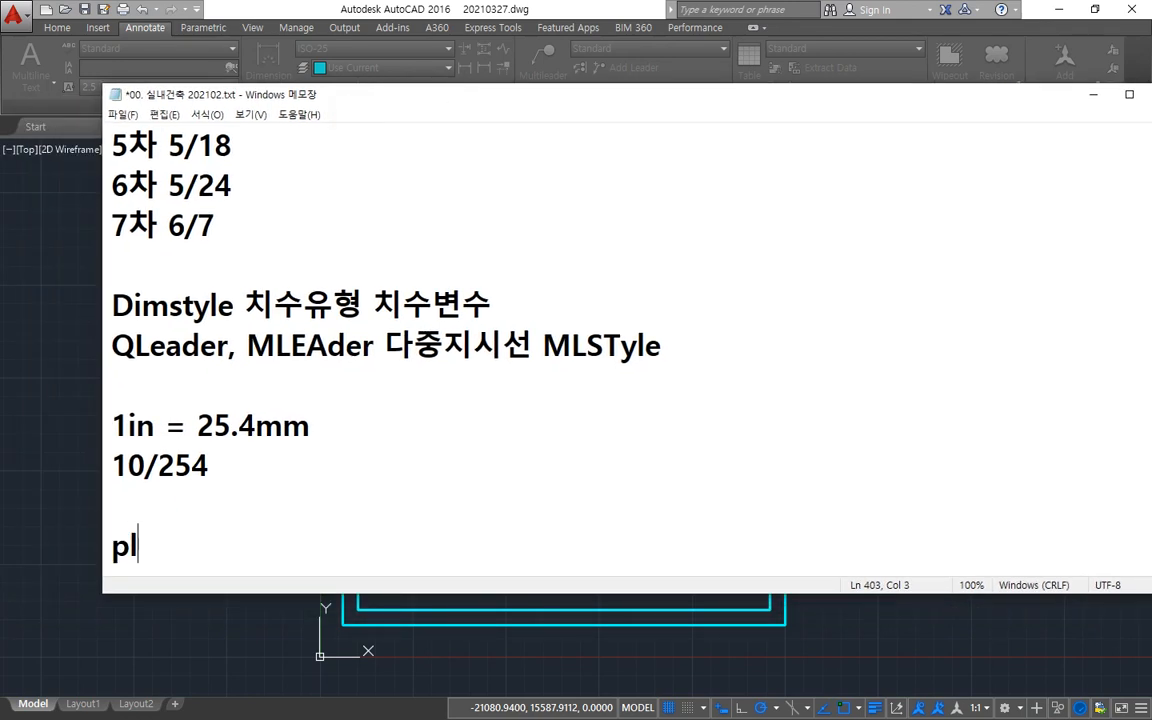
pyautogui.write('ot CTR')
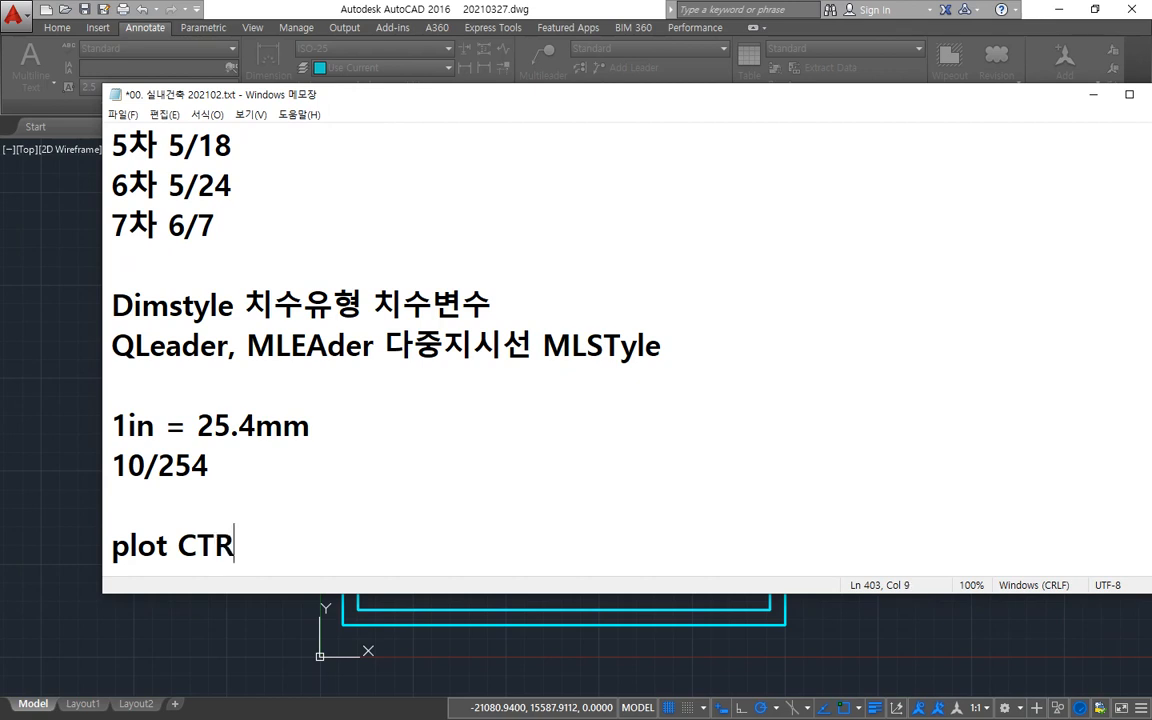
pyautogui.write('L + p')
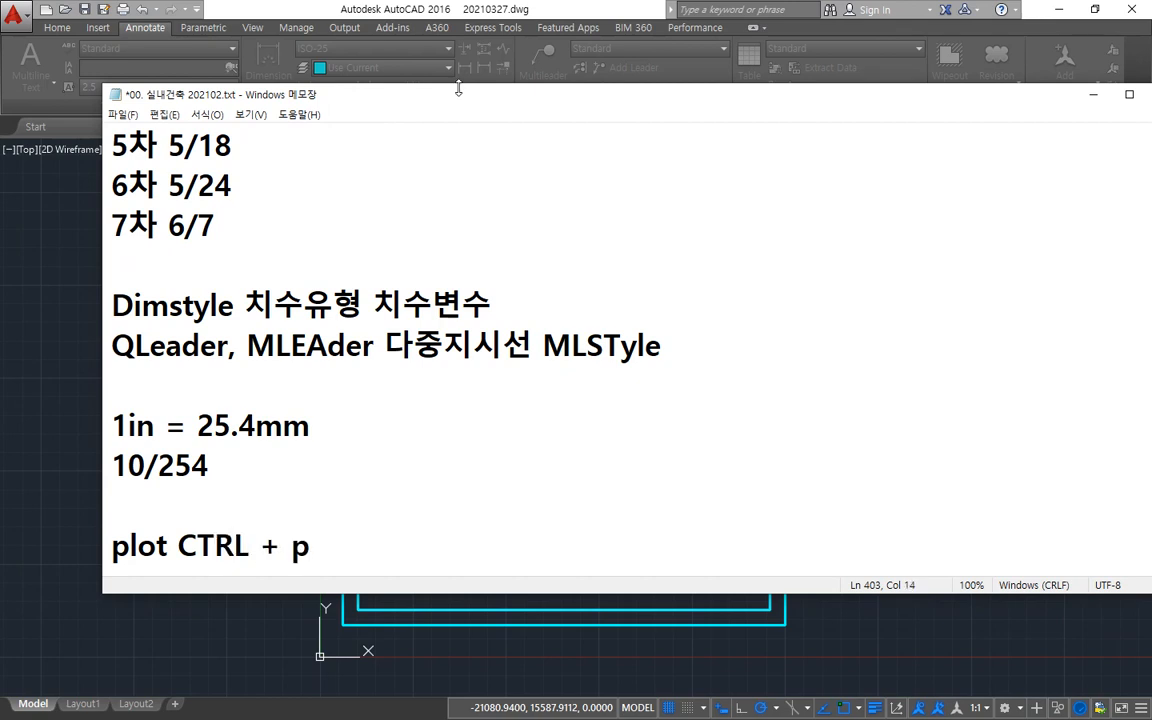
pyautogui.click(172, 546)
pyautogui.click(368, 548)
pyautogui.write(')')
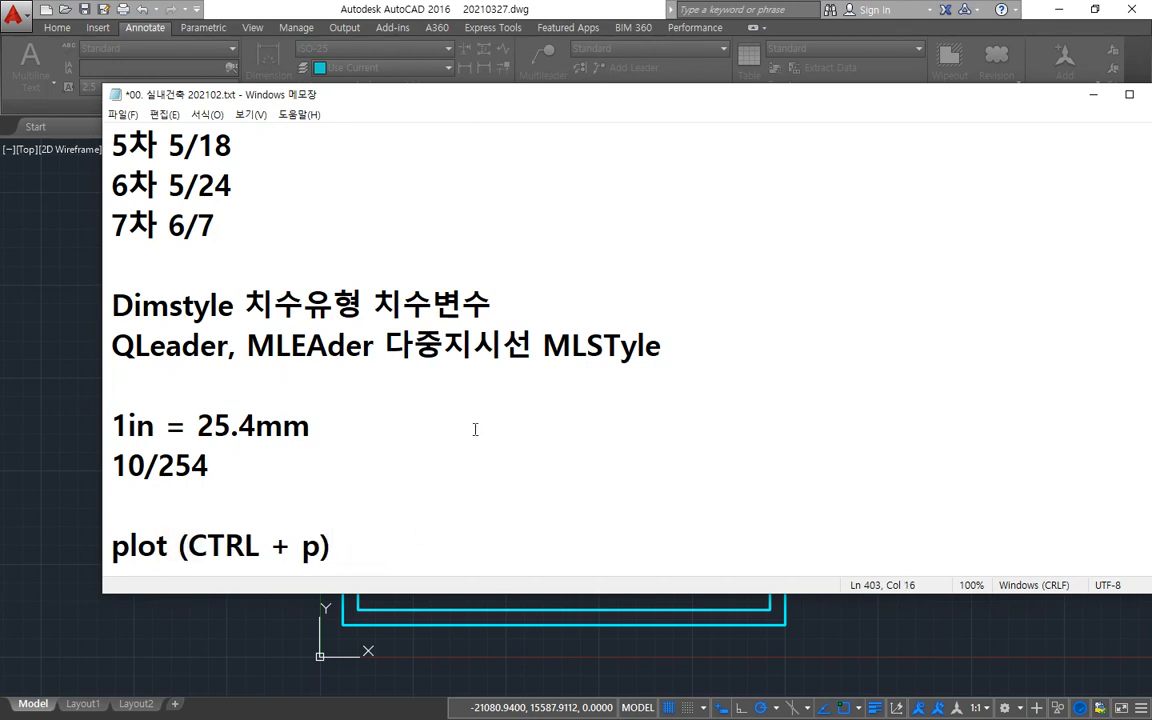
# Switch back to AutoCAD and bring up the Plot settings for model space, moving the dialog slightly aside.
pyautogui.click(330, 12)
pyautogui.hotkey('ctrl', 'p')
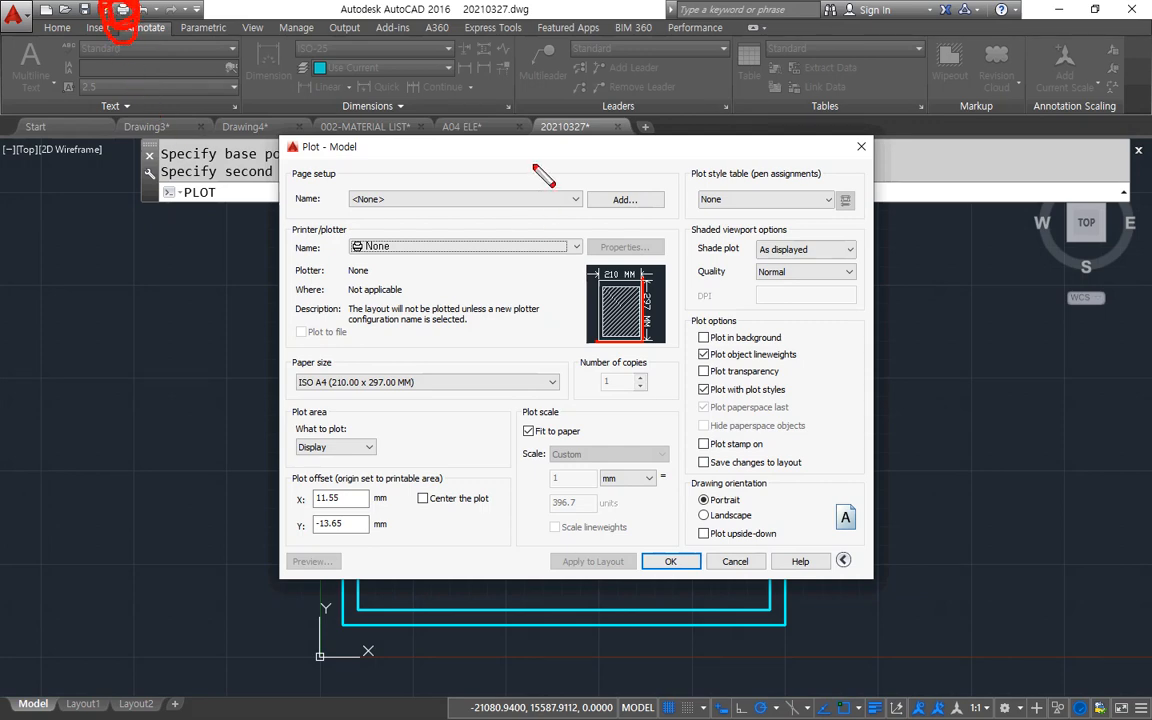
pyautogui.moveTo(535, 152); pyautogui.dragTo(504, 150)
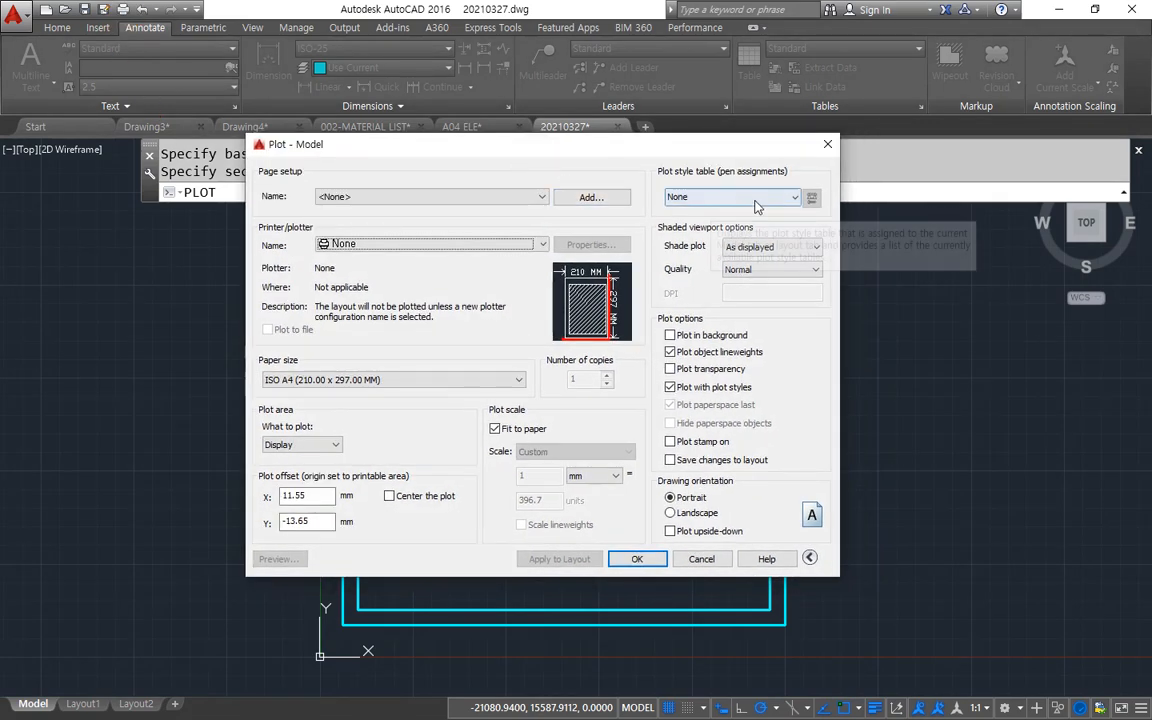
# Review the plot style table, drawing orientation, printer, paper size, plot area, centering, plot scale and number of copies.
pyautogui.moveTo(743, 158)
pyautogui.mouseDown()
pyautogui.moveTo(700, 158)
pyautogui.moveTo(652, 213)
pyautogui.moveTo(811, 197)
pyautogui.moveTo(731, 159)
pyautogui.moveTo(762, 152)
pyautogui.mouseUp()
pyautogui.moveTo(774, 551)
pyautogui.mouseDown()
pyautogui.moveTo(712, 549)
pyautogui.moveTo(789, 488)
pyautogui.moveTo(767, 559)
pyautogui.mouseUp()
pyautogui.moveTo(809, 453); pyautogui.dragTo(827, 466)
pyautogui.moveTo(363, 258)
pyautogui.mouseDown()
pyautogui.moveTo(316, 256)
pyautogui.moveTo(385, 263)
pyautogui.moveTo(362, 280)
pyautogui.mouseUp()
pyautogui.moveTo(318, 350)
pyautogui.mouseDown()
pyautogui.moveTo(293, 390)
pyautogui.moveTo(325, 396)
pyautogui.mouseUp()
pyautogui.moveTo(367, 342)
pyautogui.mouseDown()
pyautogui.moveTo(381, 355)
pyautogui.moveTo(370, 373)
pyautogui.mouseUp()
pyautogui.moveTo(291, 480)
pyautogui.mouseDown()
pyautogui.moveTo(310, 450)
pyautogui.moveTo(294, 469)
pyautogui.mouseUp()
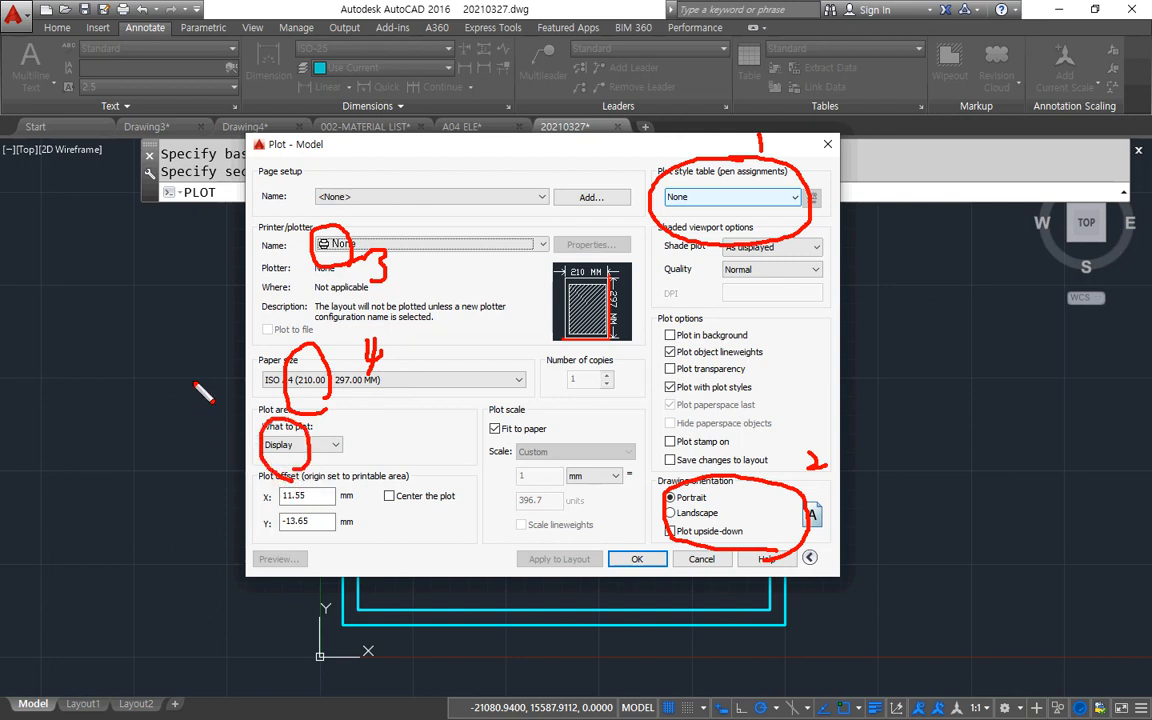
pyautogui.moveTo(195, 383)
pyautogui.mouseDown()
pyautogui.moveTo(212, 430)
pyautogui.moveTo(232, 392)
pyautogui.mouseUp()
pyautogui.moveTo(380, 488)
pyautogui.mouseDown()
pyautogui.moveTo(405, 540)
pyautogui.moveTo(425, 488)
pyautogui.mouseUp()
pyautogui.moveTo(437, 410); pyautogui.dragTo(440, 440)
pyautogui.moveTo(545, 520)
pyautogui.mouseDown()
pyautogui.moveTo(588, 490)
pyautogui.moveTo(566, 525)
pyautogui.mouseUp()
pyautogui.moveTo(609, 428); pyautogui.dragTo(612, 470)
pyautogui.moveTo(591, 392)
pyautogui.mouseDown()
pyautogui.moveTo(570, 359)
pyautogui.moveTo(577, 388)
pyautogui.mouseUp()
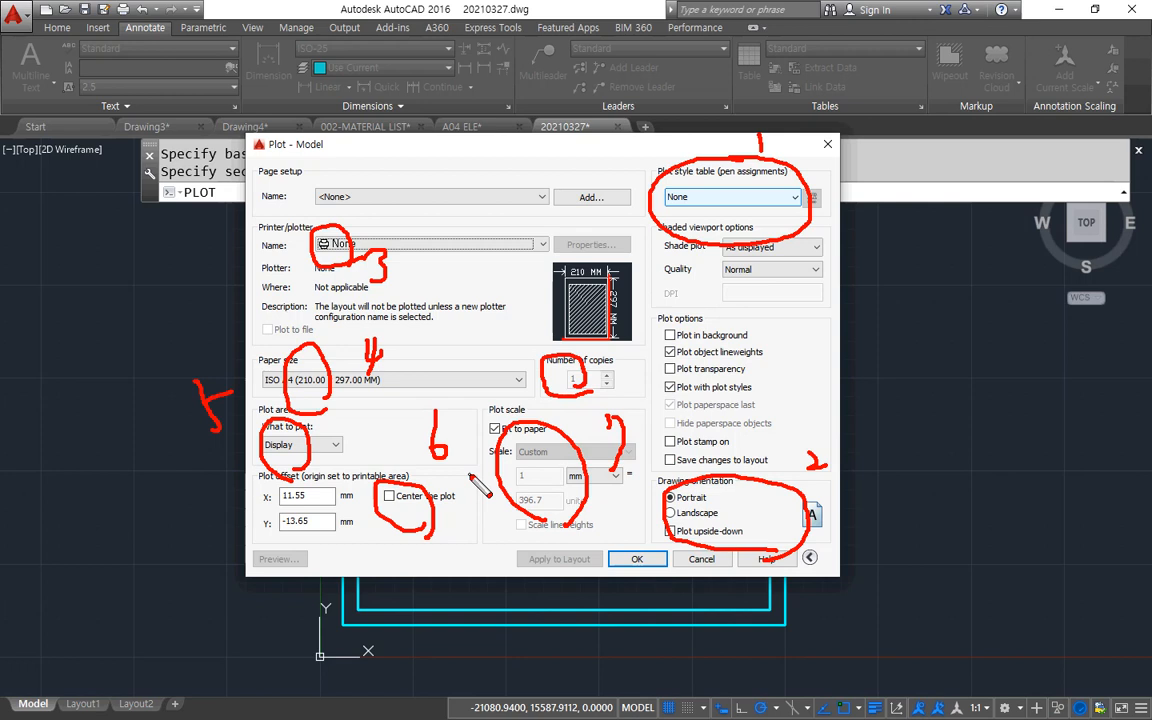
# Examine the shaded viewport options and plot options as the group of settings to skip.
pyautogui.press('e')
pyautogui.moveTo(652, 217)
pyautogui.mouseDown()
pyautogui.moveTo(826, 229)
pyautogui.moveTo(826, 415)
pyautogui.moveTo(785, 468)
pyautogui.moveTo(660, 478)
pyautogui.moveTo(658, 236)
pyautogui.moveTo(812, 232)
pyautogui.moveTo(700, 466)
pyautogui.mouseUp()
pyautogui.moveTo(668, 245)
pyautogui.mouseDown()
pyautogui.moveTo(735, 398)
pyautogui.moveTo(776, 458)
pyautogui.mouseUp()
pyautogui.moveTo(678, 460)
pyautogui.mouseDown()
pyautogui.moveTo(760, 390)
pyautogui.moveTo(671, 342)
pyautogui.moveTo(790, 318)
pyautogui.moveTo(665, 290)
pyautogui.moveTo(790, 262)
pyautogui.moveTo(765, 250)
pyautogui.mouseUp()
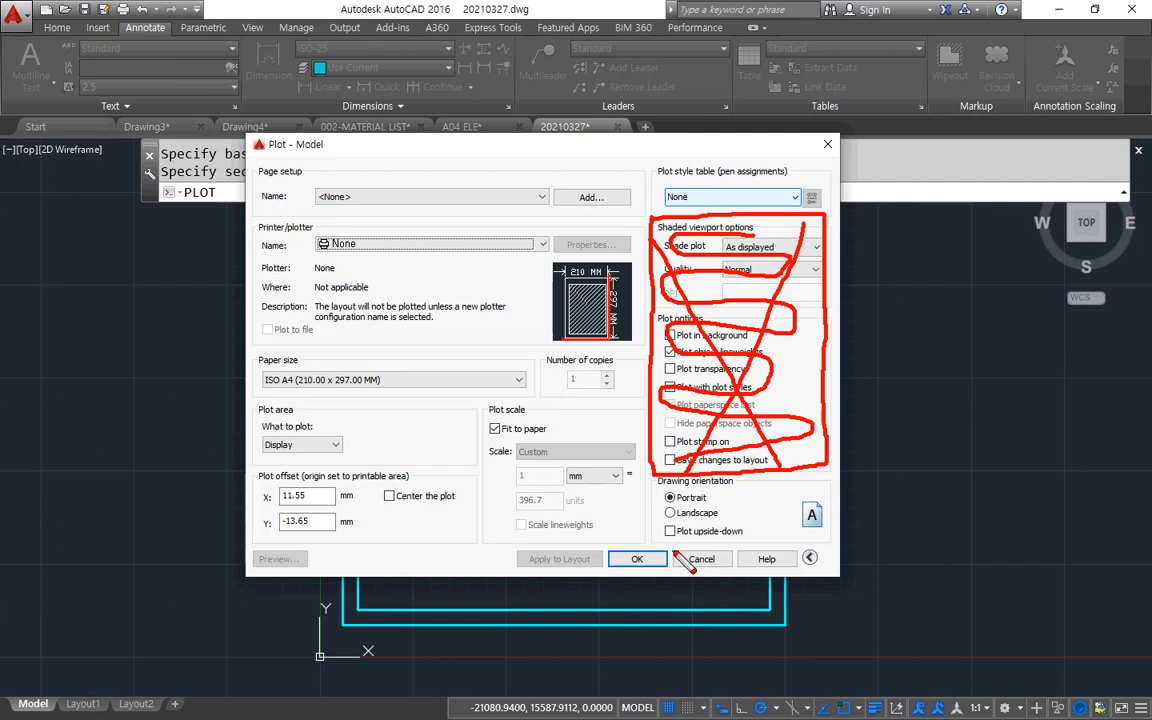
# Go through the seven plot settings in order: plot style table, drawing orientation, printer, paper size, plot area, centering and plot scale.
pyautogui.press('e')
pyautogui.moveTo(686, 218)
pyautogui.mouseDown()
pyautogui.moveTo(650, 171)
pyautogui.moveTo(698, 216)
pyautogui.moveTo(684, 219)
pyautogui.mouseUp()
pyautogui.moveTo(743, 143); pyautogui.dragTo(744, 164)
pyautogui.moveTo(704, 487)
pyautogui.mouseDown()
pyautogui.moveTo(670, 525)
pyautogui.moveTo(714, 489)
pyautogui.moveTo(766, 512)
pyautogui.mouseUp()
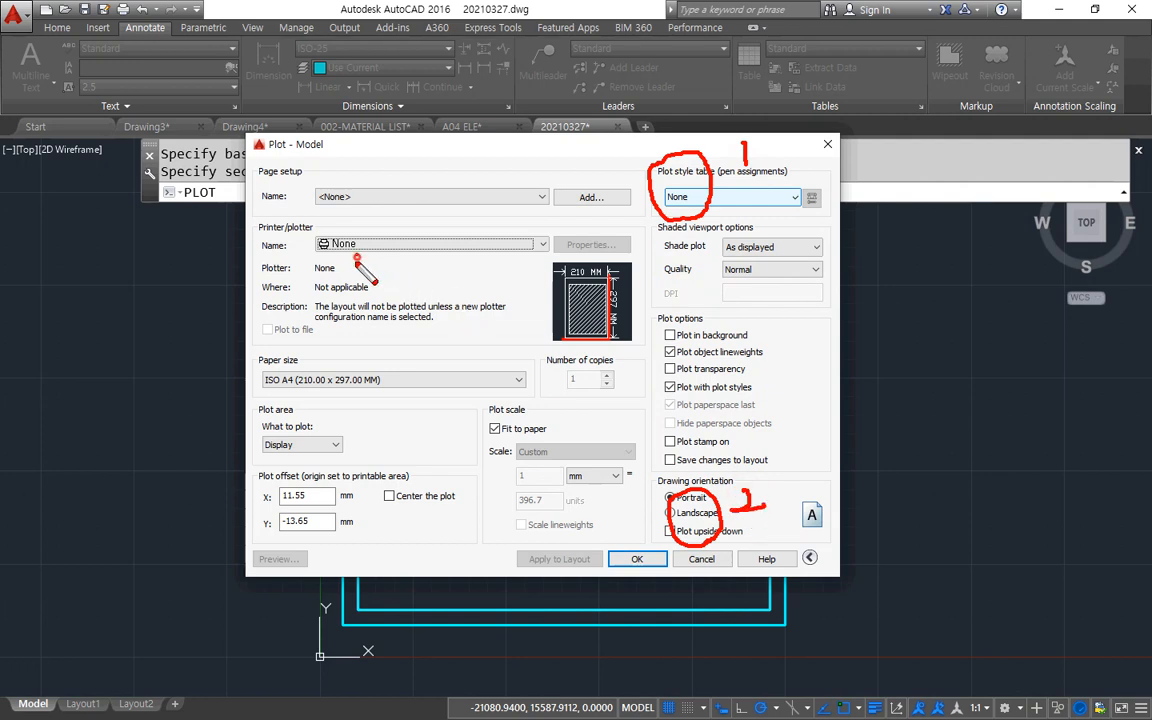
pyautogui.moveTo(342, 226)
pyautogui.mouseDown()
pyautogui.moveTo(395, 282)
pyautogui.moveTo(386, 296)
pyautogui.mouseUp()
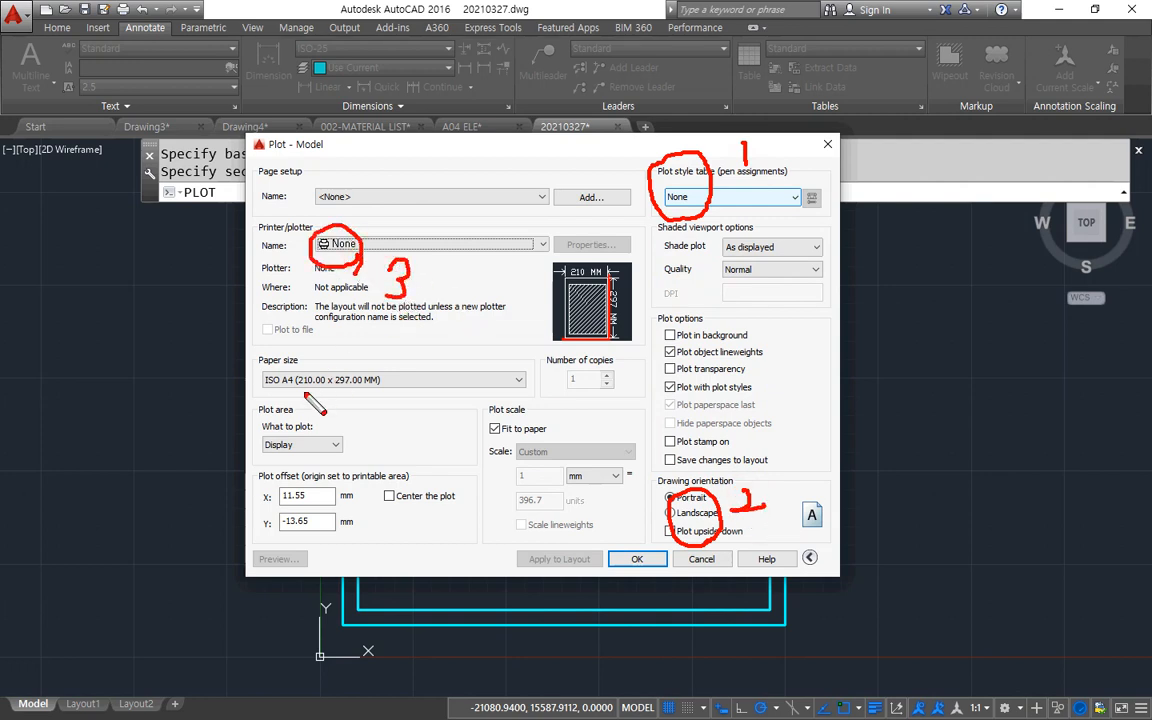
pyautogui.moveTo(275, 354)
pyautogui.mouseDown()
pyautogui.moveTo(294, 359)
pyautogui.moveTo(283, 398)
pyautogui.mouseUp()
pyautogui.moveTo(328, 342)
pyautogui.mouseDown()
pyautogui.moveTo(347, 363)
pyautogui.moveTo(341, 394)
pyautogui.mouseUp()
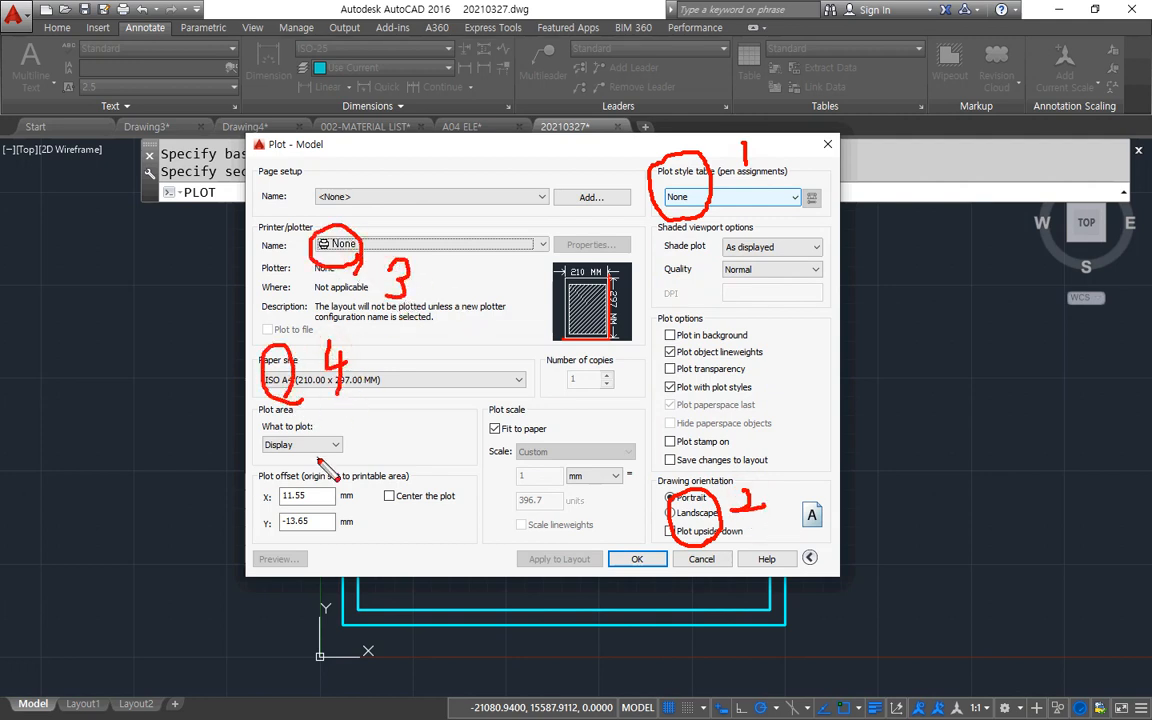
pyautogui.moveTo(316, 462)
pyautogui.mouseDown()
pyautogui.moveTo(262, 459)
pyautogui.moveTo(312, 465)
pyautogui.mouseUp()
pyautogui.moveTo(361, 413)
pyautogui.mouseDown()
pyautogui.moveTo(376, 459)
pyautogui.moveTo(356, 461)
pyautogui.mouseUp()
pyautogui.moveTo(362, 414); pyautogui.dragTo(388, 417)
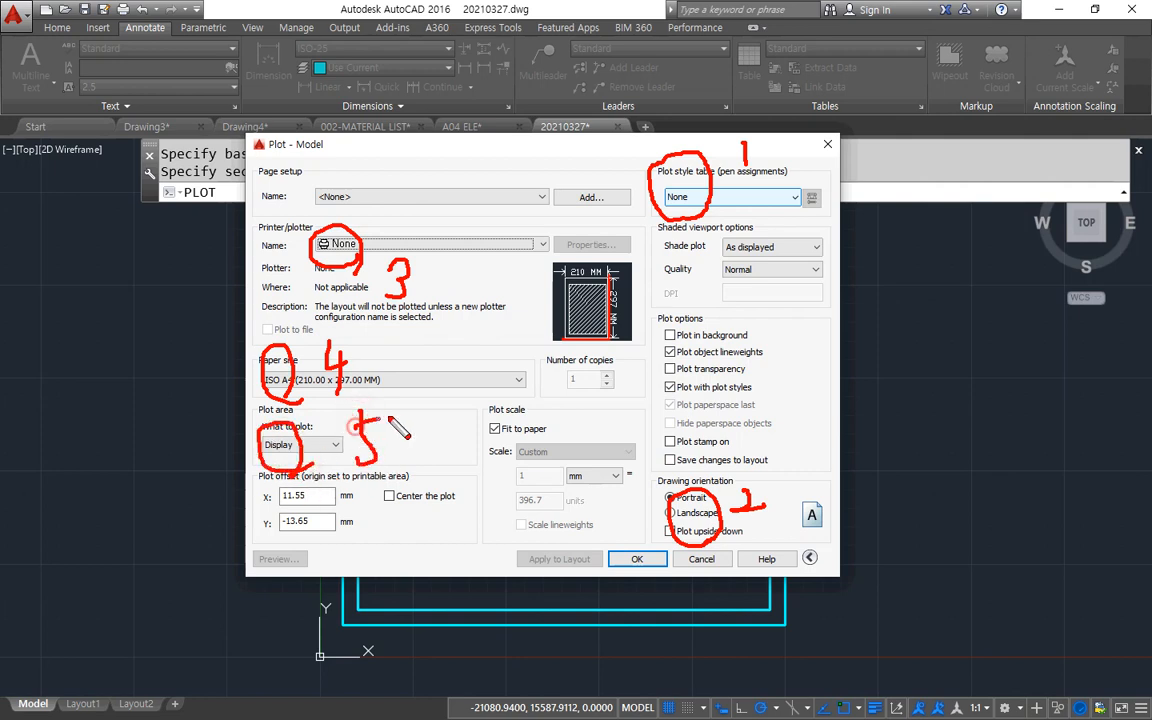
pyautogui.moveTo(397, 474)
pyautogui.mouseDown()
pyautogui.moveTo(416, 525)
pyautogui.moveTo(388, 476)
pyautogui.mouseUp()
pyautogui.moveTo(447, 479)
pyautogui.mouseDown()
pyautogui.moveTo(455, 543)
pyautogui.moveTo(442, 531)
pyautogui.mouseUp()
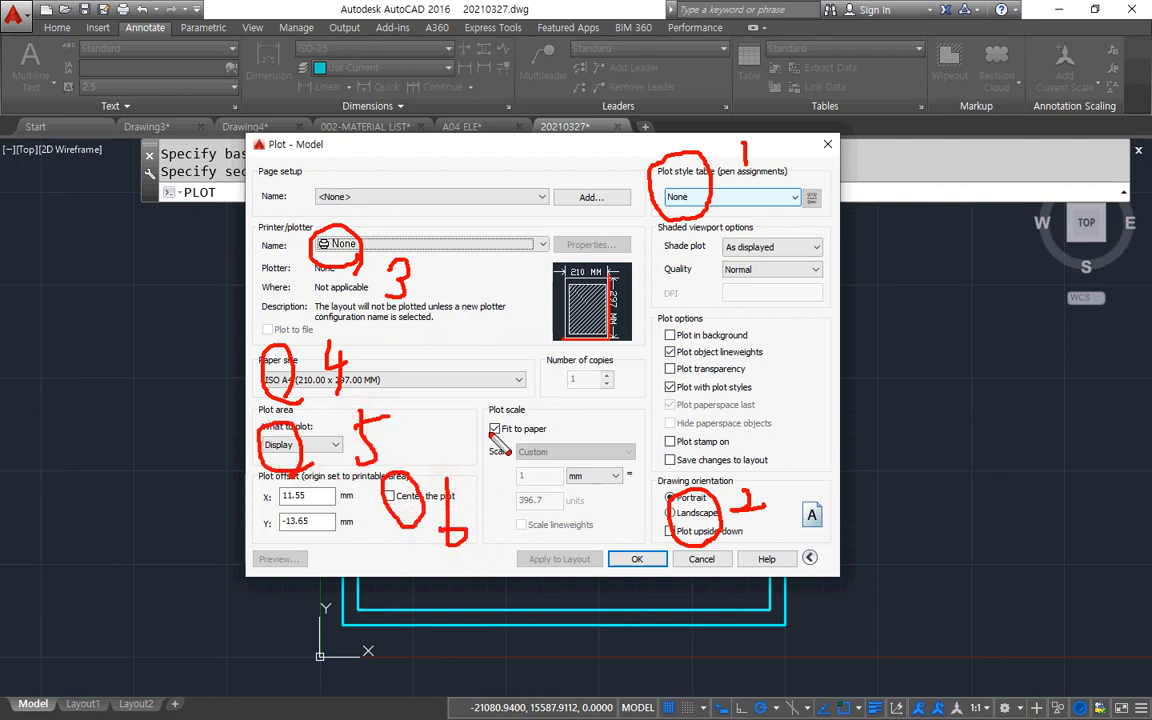
pyautogui.moveTo(540, 465); pyautogui.dragTo(562, 486)
pyautogui.moveTo(595, 437); pyautogui.dragTo(597, 489)
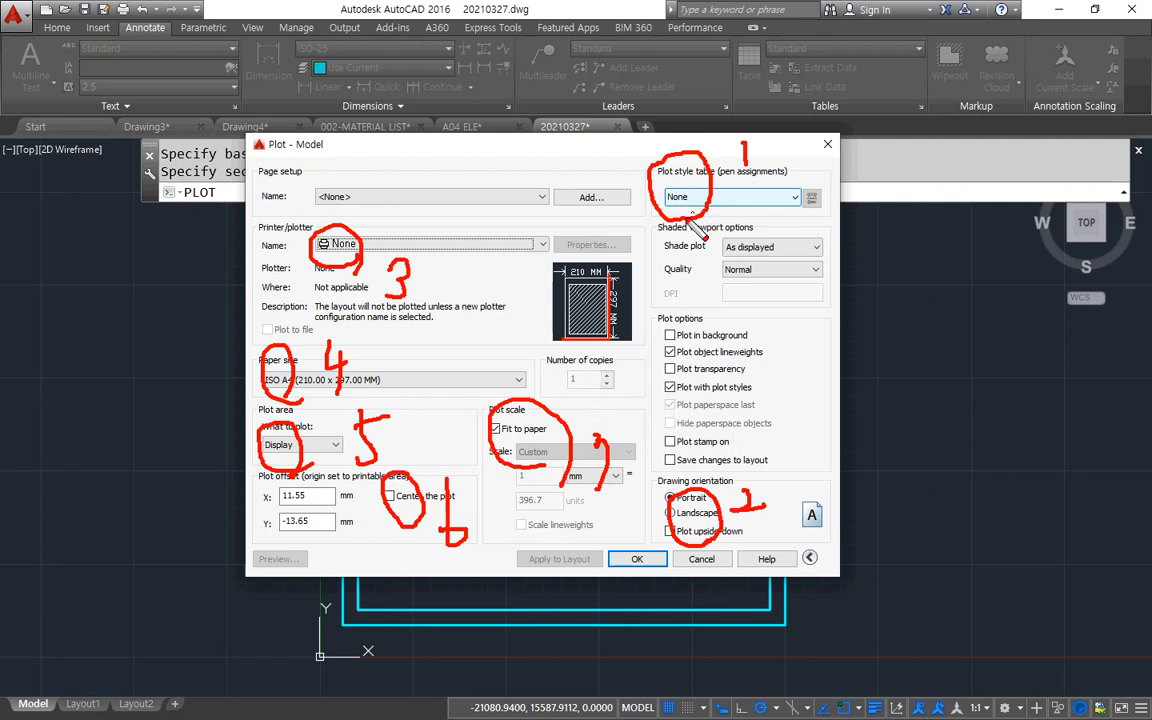
# Set the plot style table to monochrome.ctb and assign it to all layouts.
pyautogui.press('e')
pyautogui.moveTo(649, 221)
pyautogui.mouseDown()
pyautogui.moveTo(659, 156)
pyautogui.moveTo(823, 155)
pyautogui.moveTo(830, 205)
pyautogui.moveTo(771, 224)
pyautogui.moveTo(668, 225)
pyautogui.mouseUp()
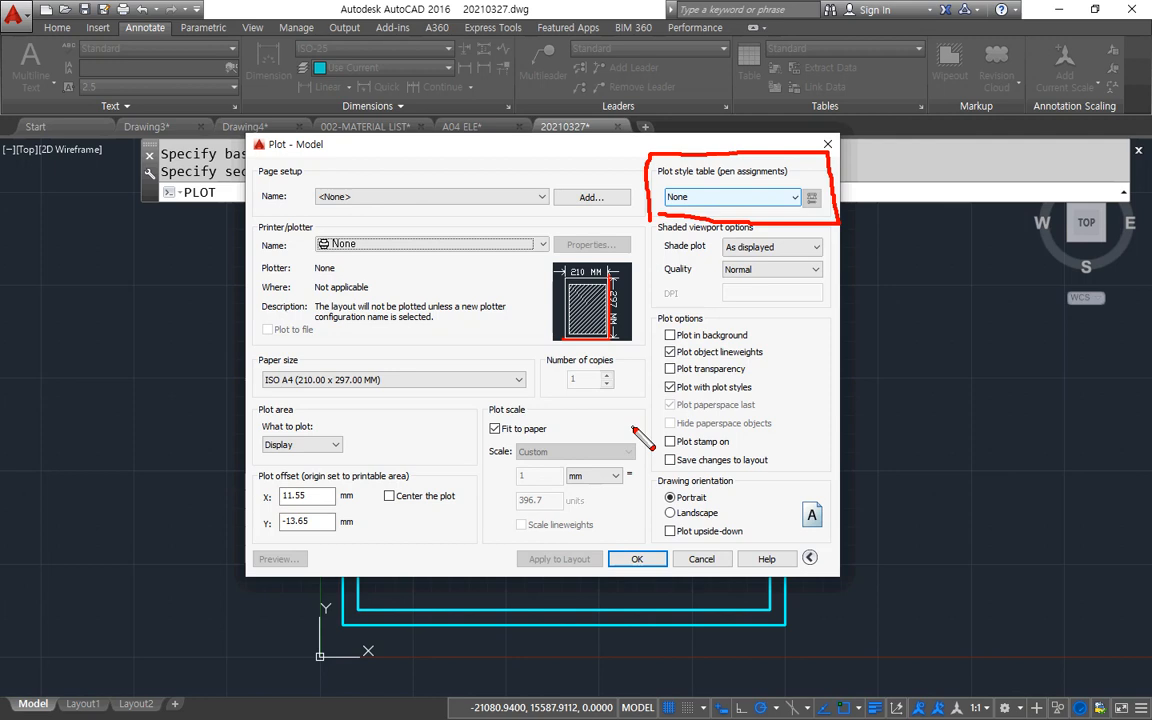
pyautogui.click(763, 199)
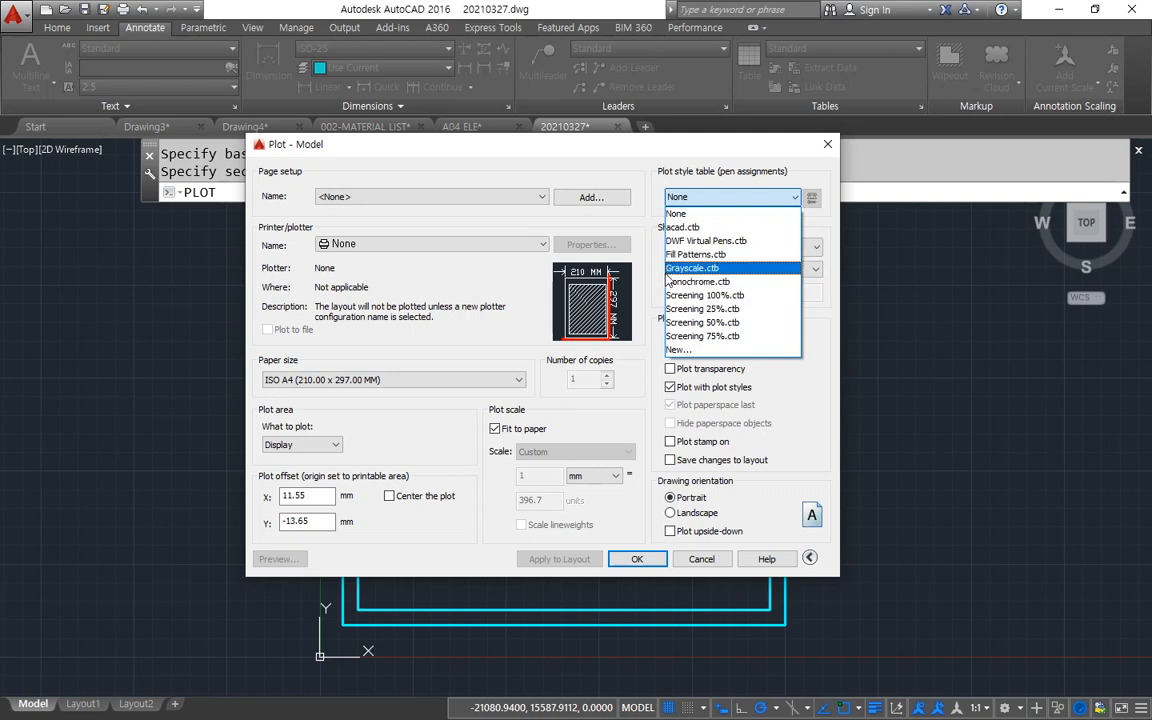
pyautogui.click(712, 282)
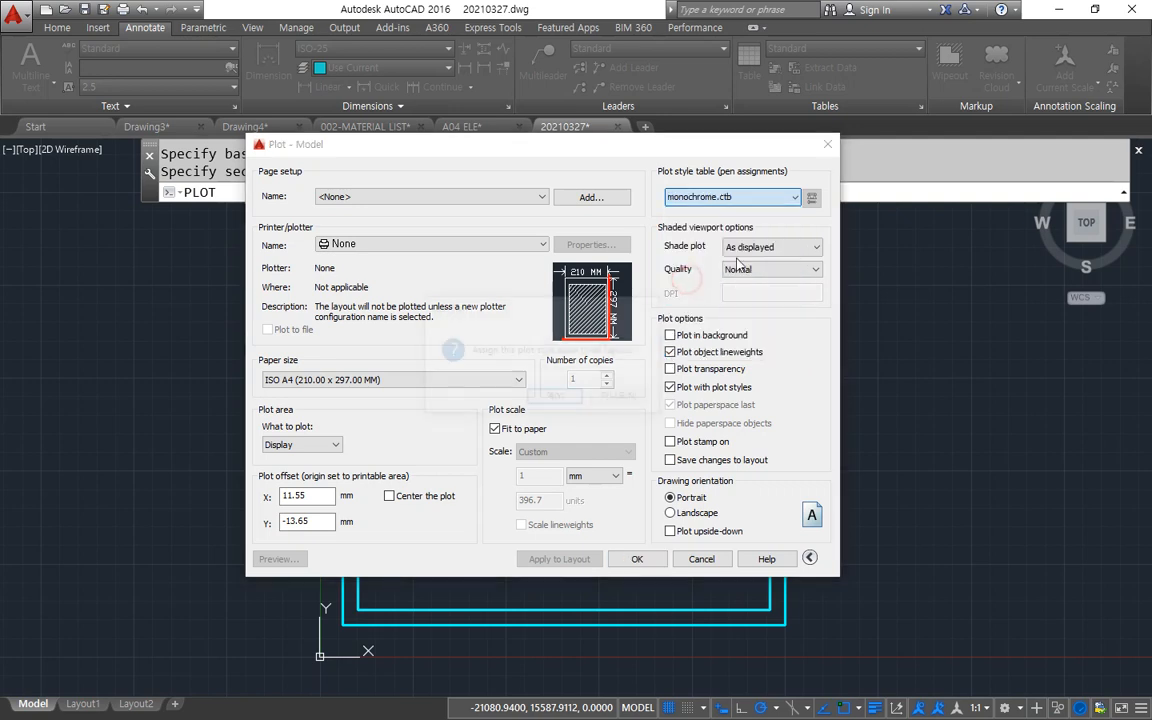
pyautogui.click(555, 397)
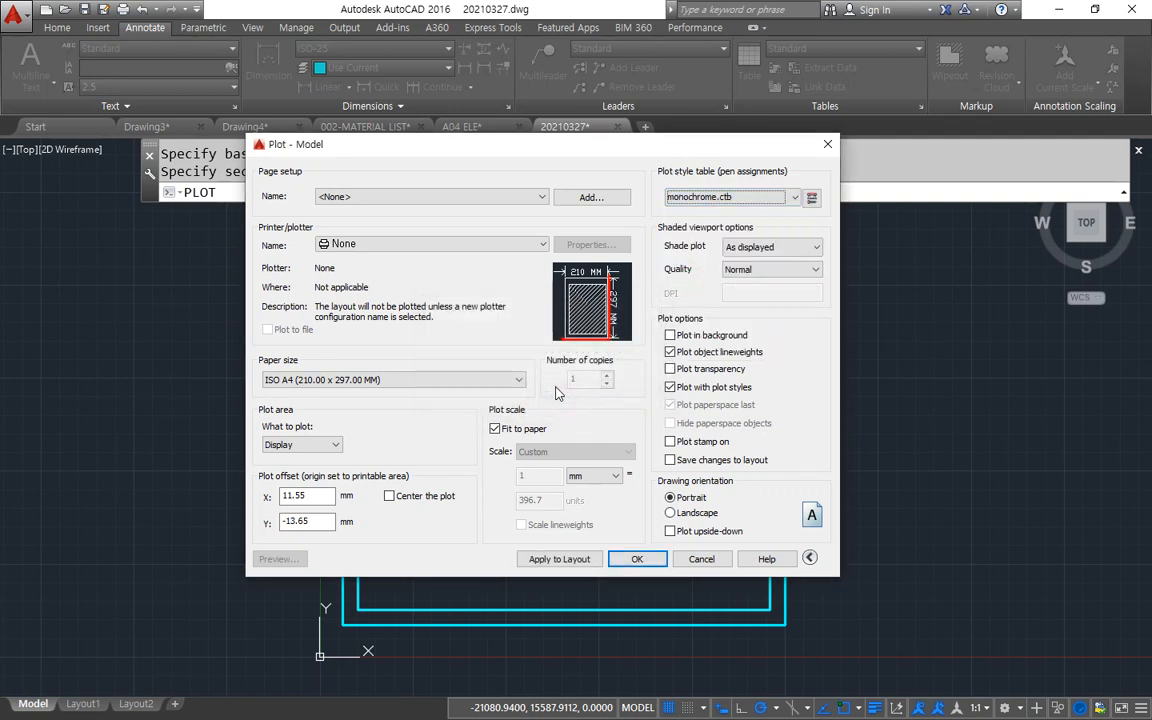
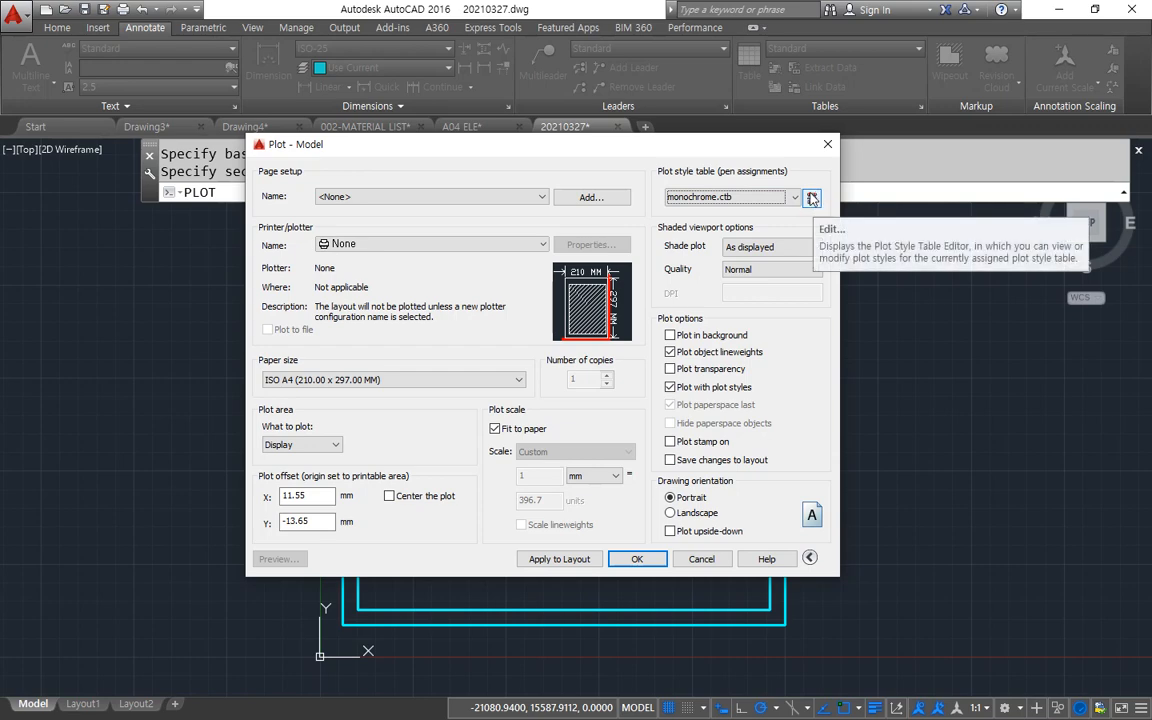
# Open monochrome.ctb for editing, examine the plot color and lineweight assigned to Color 1, and close the plot settings.
pyautogui.click(812, 197)
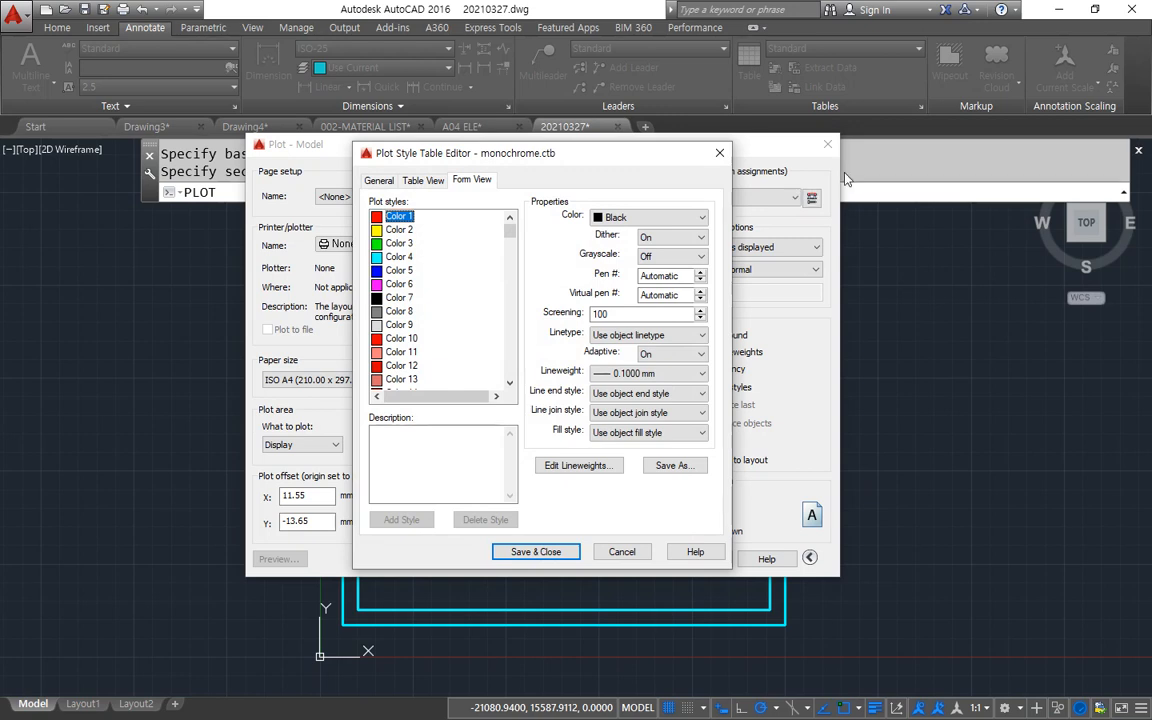
pyautogui.click(405, 231)
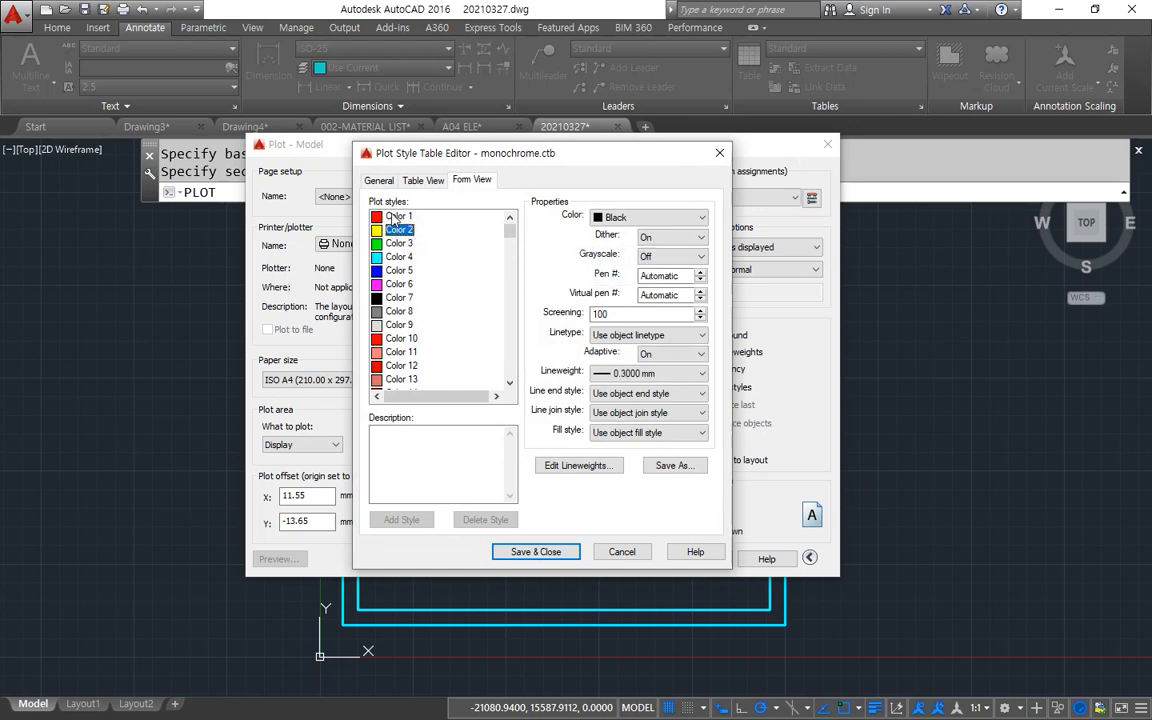
pyautogui.hotkey('ctrl', '2')
pyautogui.moveTo(606, 236)
pyautogui.mouseDown()
pyautogui.moveTo(594, 234)
pyautogui.moveTo(625, 204)
pyautogui.moveTo(624, 236)
pyautogui.mouseUp()
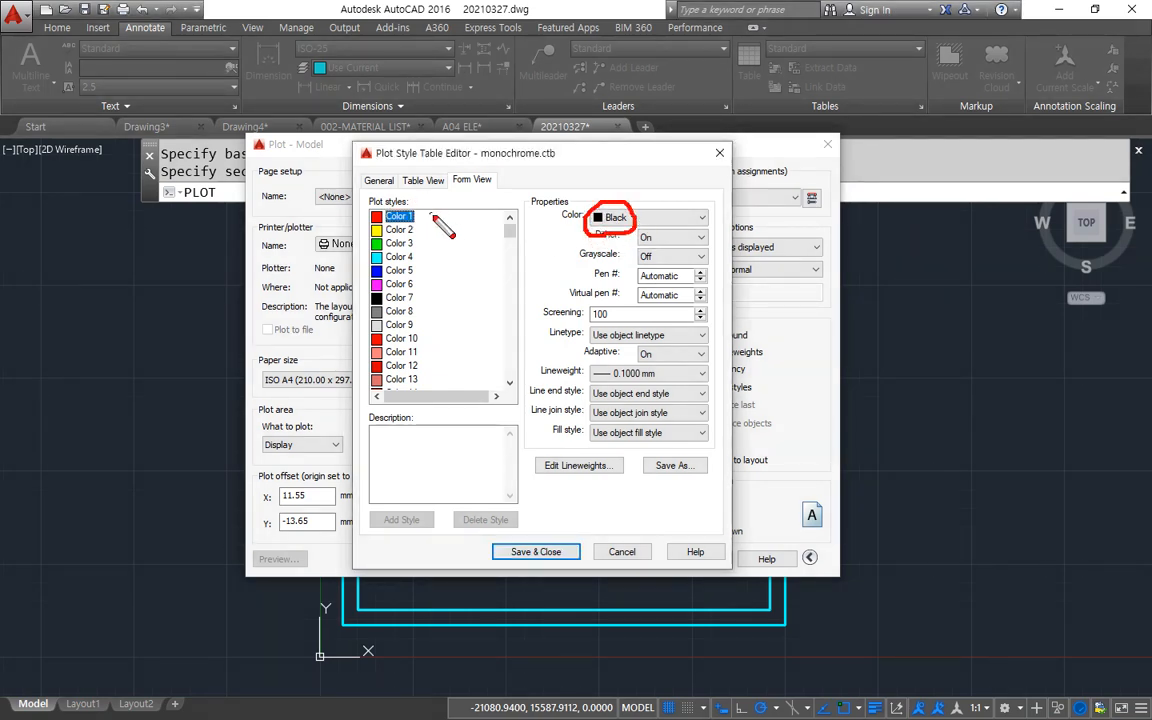
pyautogui.moveTo(432, 215); pyautogui.dragTo(582, 230)
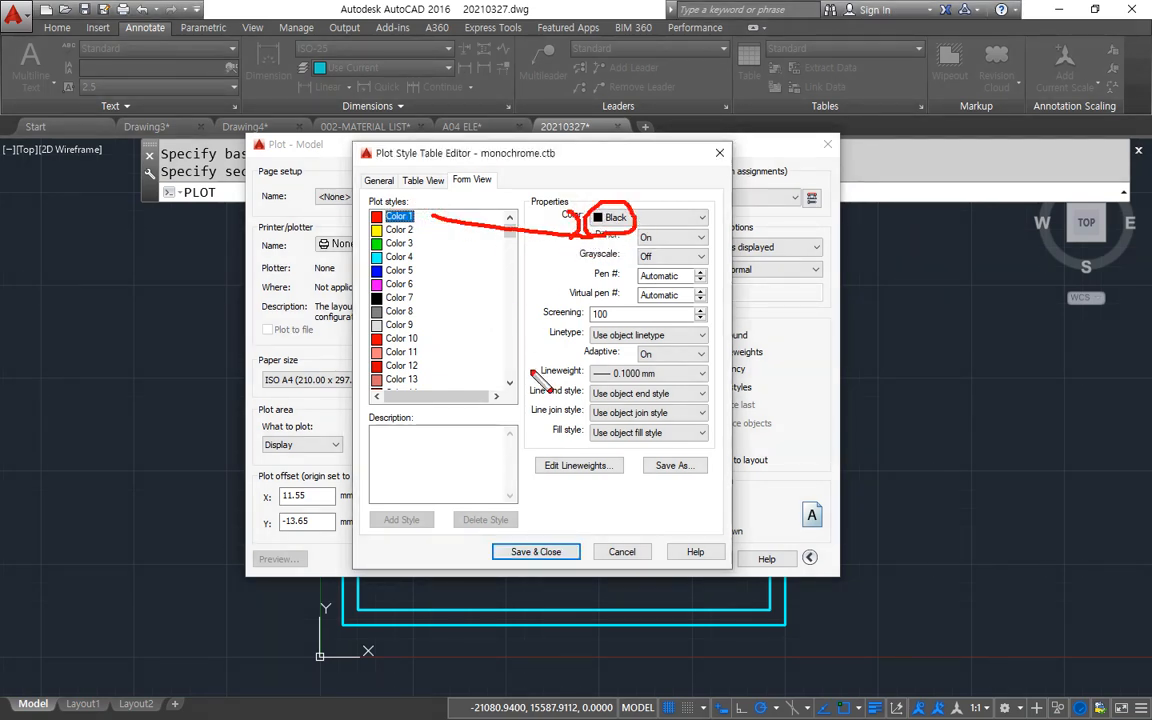
pyautogui.moveTo(538, 380)
pyautogui.mouseDown()
pyautogui.moveTo(728, 393)
pyautogui.moveTo(650, 355)
pyautogui.moveTo(505, 372)
pyautogui.moveTo(524, 396)
pyautogui.mouseUp()
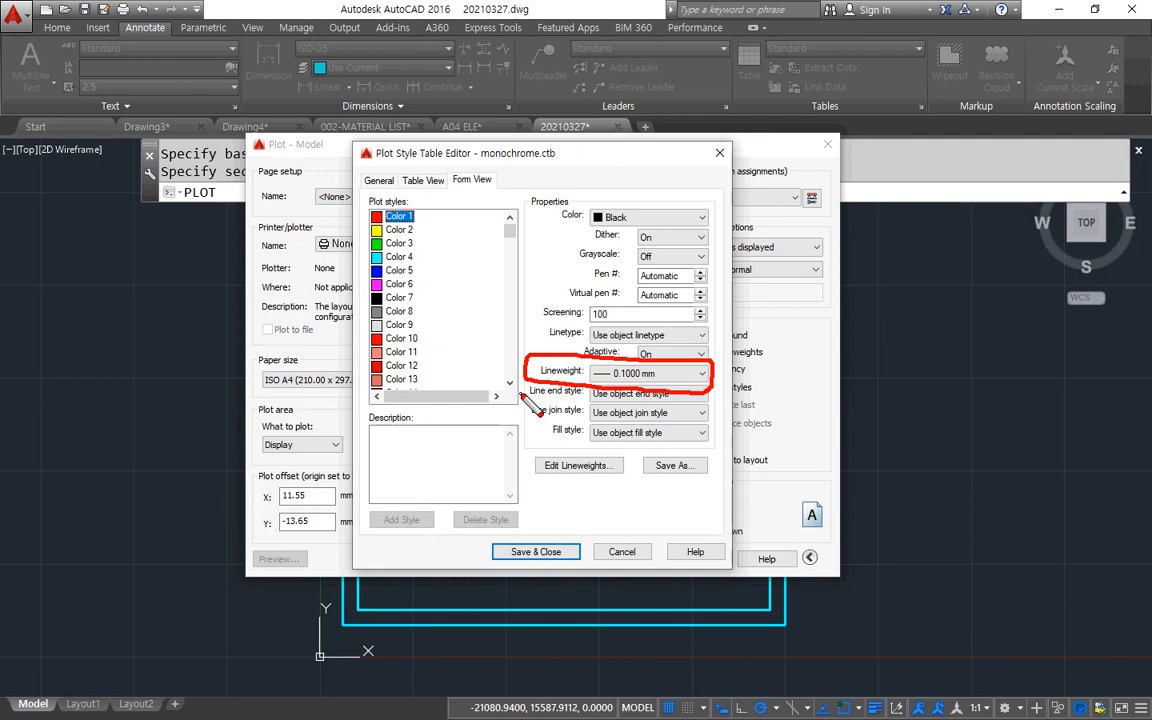
pyautogui.press('Escape')
pyautogui.press('Escape')
pyautogui.press('Escape')
pyautogui.press('Escape')
pyautogui.press('Escape')
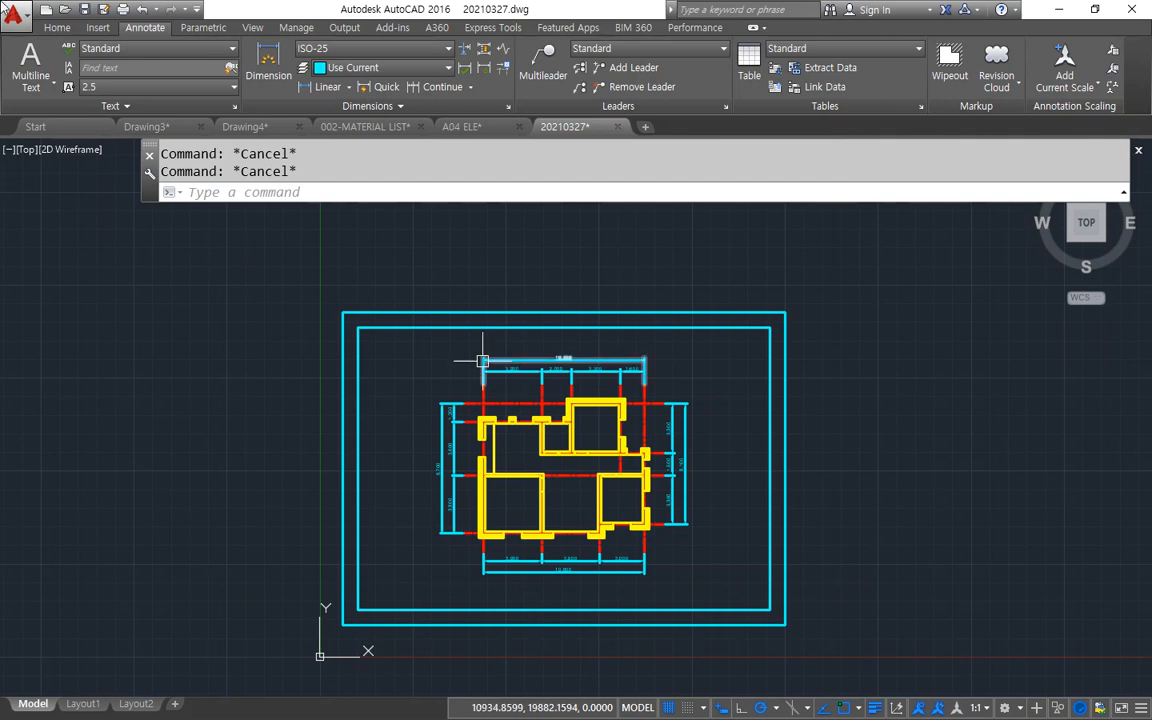
# Open the layer properties and examine the lineweights assigned to the drawing's layers.
pyautogui.click(57, 27)
pyautogui.click(470, 66)
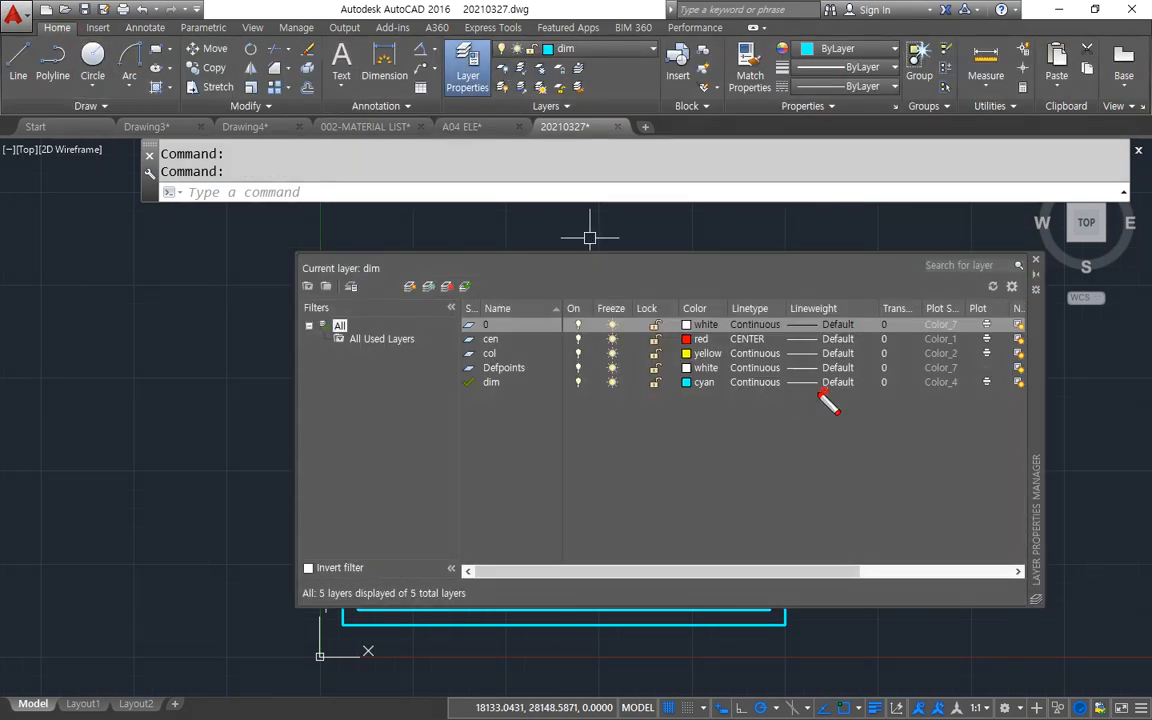
pyautogui.moveTo(820, 393)
pyautogui.mouseDown()
pyautogui.moveTo(790, 340)
pyautogui.moveTo(838, 398)
pyautogui.moveTo(790, 328)
pyautogui.moveTo(872, 392)
pyautogui.moveTo(795, 330)
pyautogui.moveTo(858, 402)
pyautogui.moveTo(771, 322)
pyautogui.moveTo(872, 385)
pyautogui.moveTo(805, 326)
pyautogui.moveTo(826, 400)
pyautogui.moveTo(802, 378)
pyautogui.moveTo(874, 373)
pyautogui.moveTo(790, 335)
pyautogui.mouseUp()
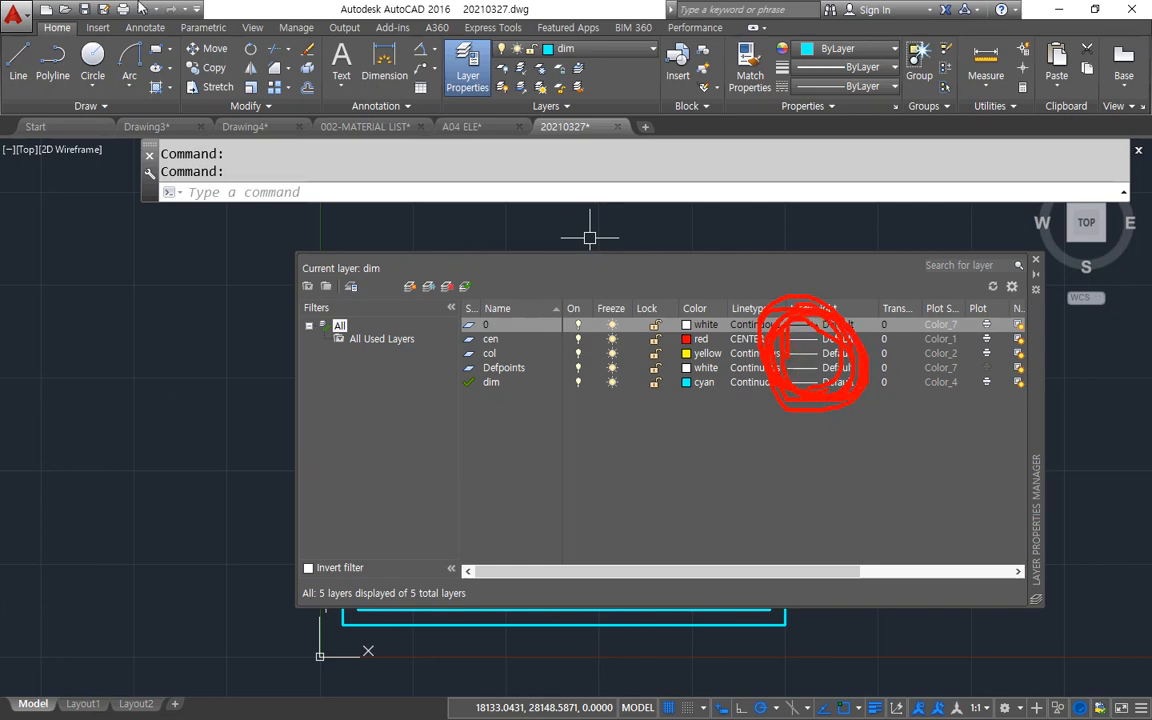
pyautogui.press('Escape')
pyautogui.press('Escape')
# Reopen monochrome.ctb for editing from the plot settings and examine Color 1's lineweight against the layer lineweights.
pyautogui.click(122, 9)
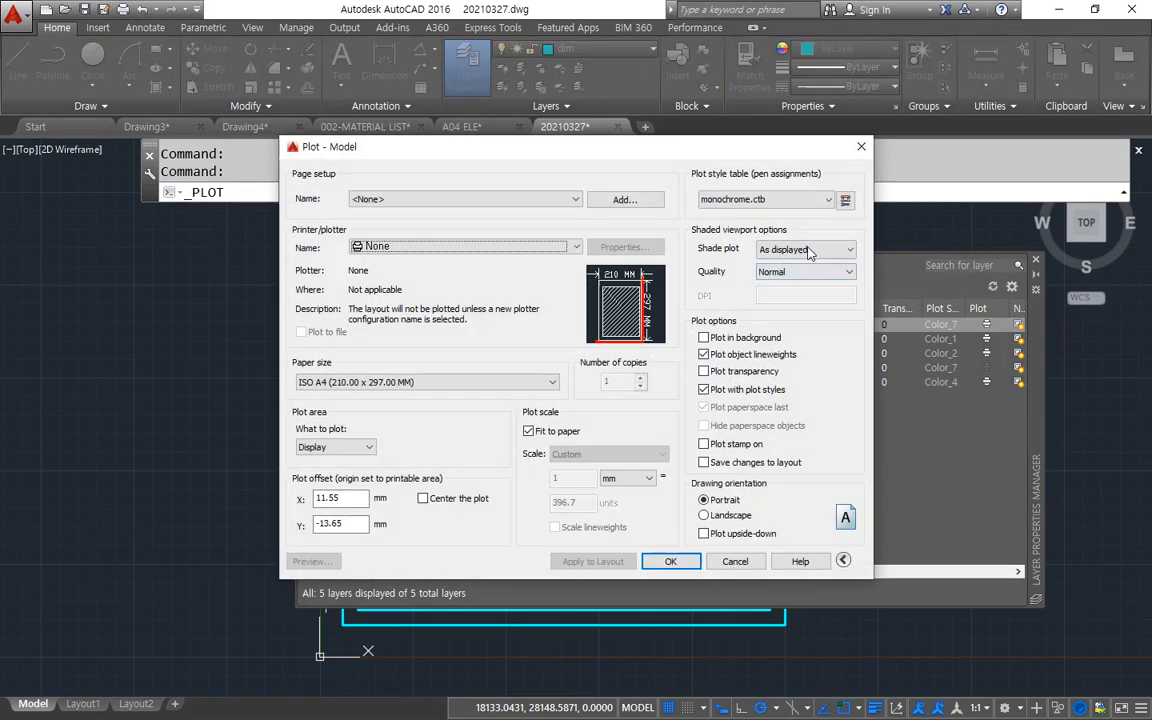
pyautogui.click(845, 199)
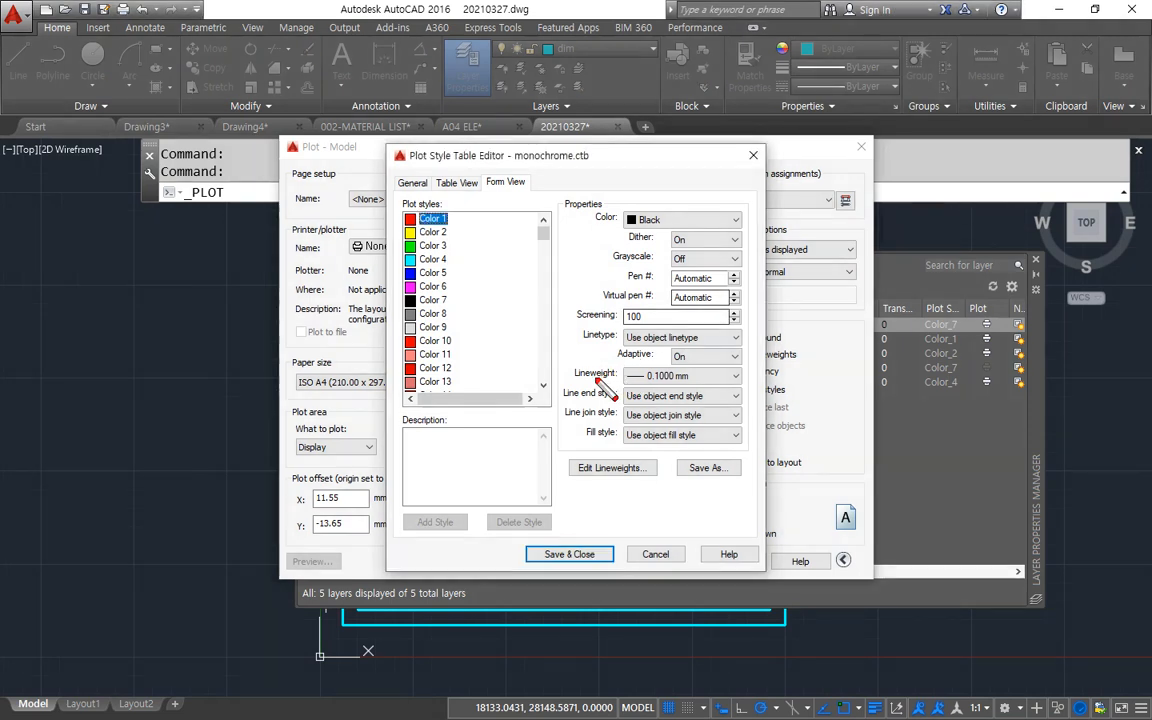
pyautogui.moveTo(583, 381); pyautogui.dragTo(690, 381)
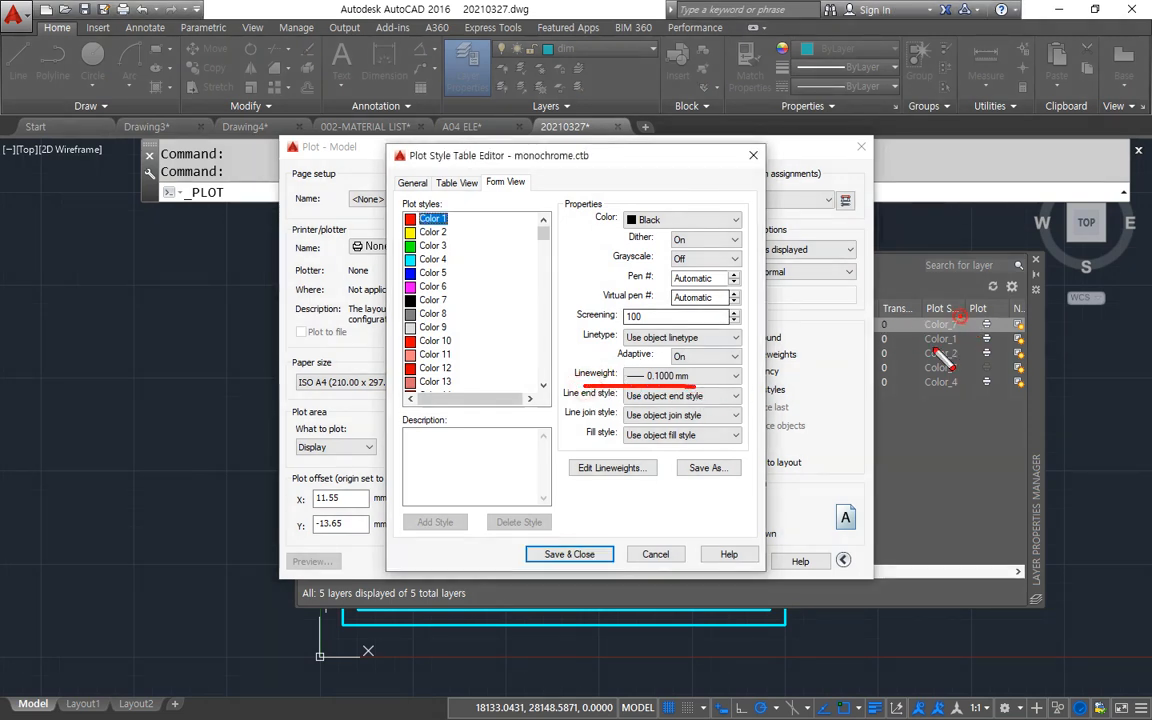
pyautogui.moveTo(935, 348)
pyautogui.mouseDown()
pyautogui.moveTo(922, 366)
pyautogui.moveTo(945, 363)
pyautogui.mouseUp()
pyautogui.moveTo(645, 368)
pyautogui.mouseDown()
pyautogui.moveTo(704, 397)
pyautogui.moveTo(688, 418)
pyautogui.mouseUp()
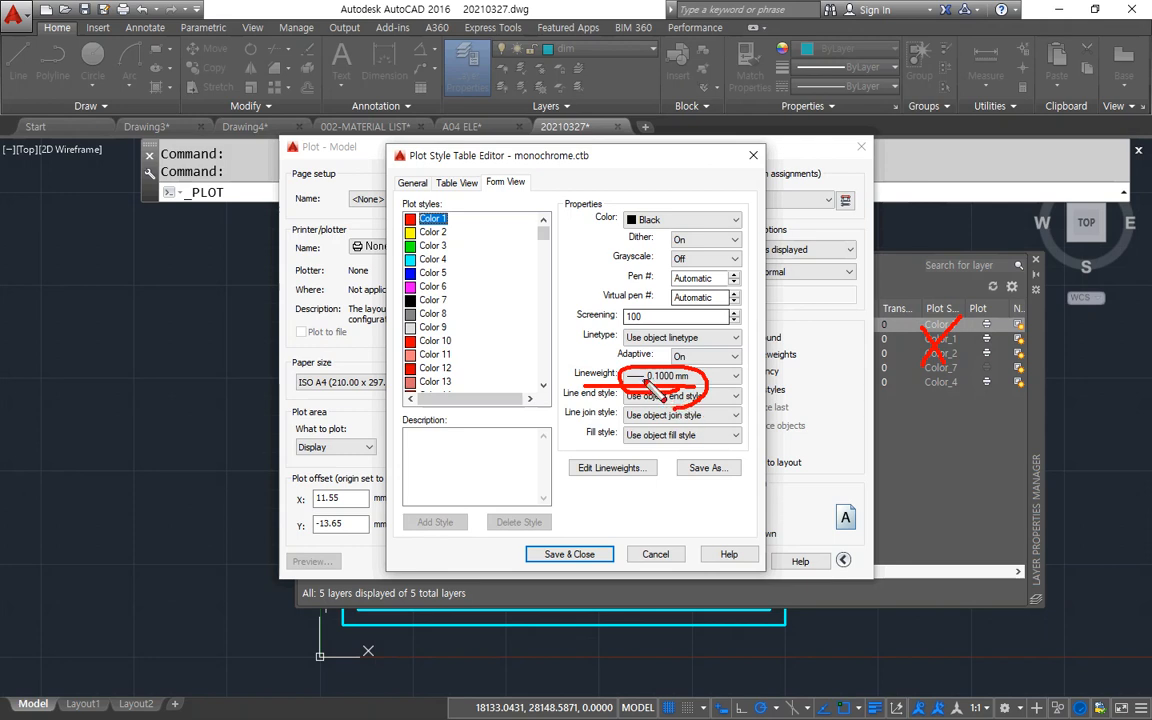
pyautogui.moveTo(890, 350)
pyautogui.mouseDown()
pyautogui.moveTo(905, 400)
pyautogui.moveTo(951, 386)
pyautogui.moveTo(946, 339)
pyautogui.moveTo(936, 404)
pyautogui.mouseUp()
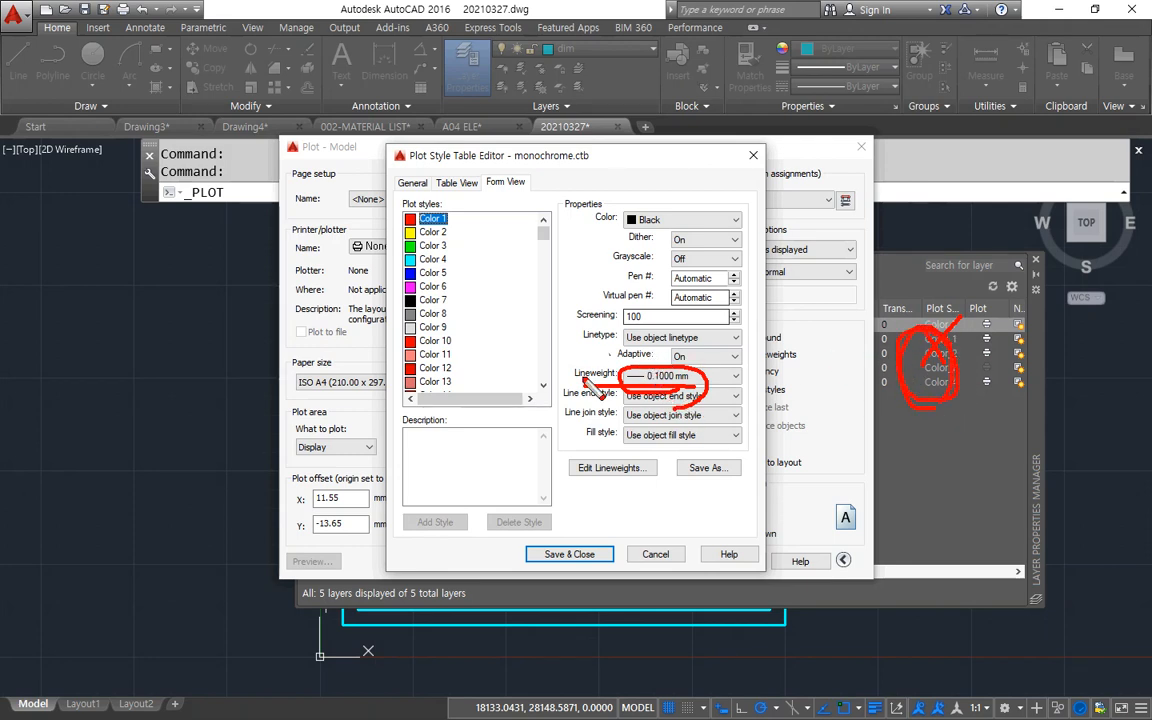
pyautogui.moveTo(566, 388)
pyautogui.mouseDown()
pyautogui.moveTo(623, 394)
pyautogui.moveTo(732, 371)
pyautogui.moveTo(590, 360)
pyautogui.moveTo(582, 387)
pyautogui.mouseUp()
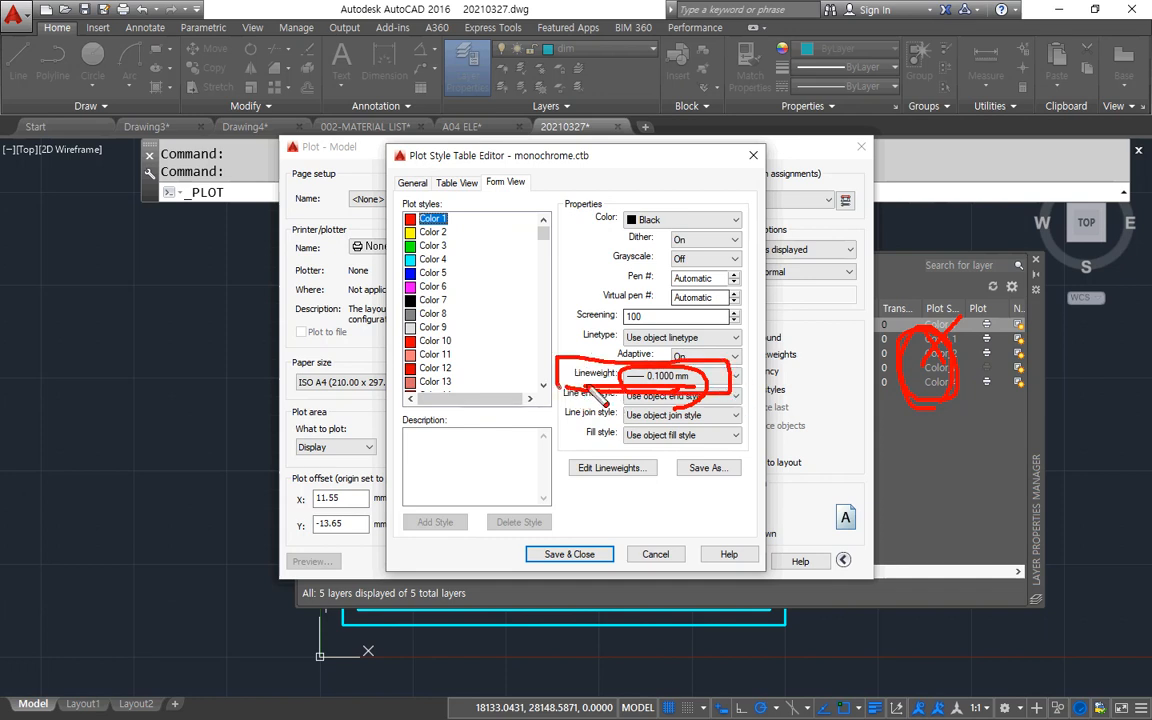
pyautogui.moveTo(652, 387)
pyautogui.mouseDown()
pyautogui.moveTo(652, 452)
pyautogui.moveTo(651, 404)
pyautogui.mouseUp()
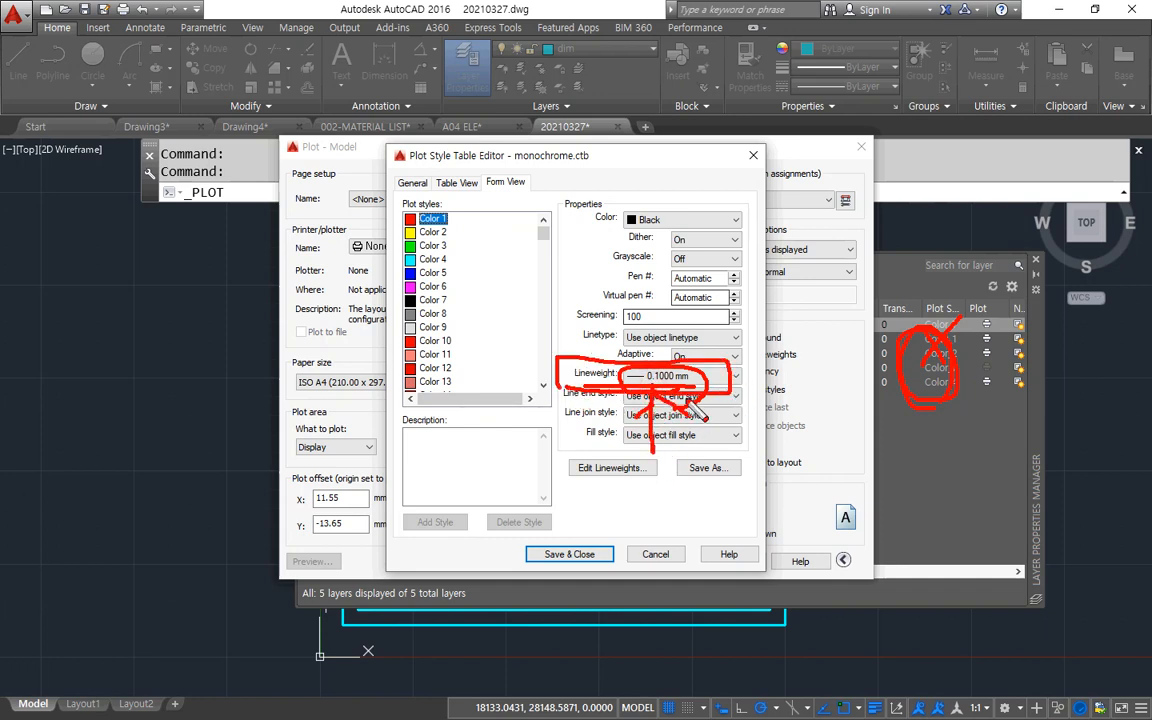
# Set Color 1's lineweight to Use object lineweight and review how it relates to the layer lineweights.
pyautogui.click(690, 376)
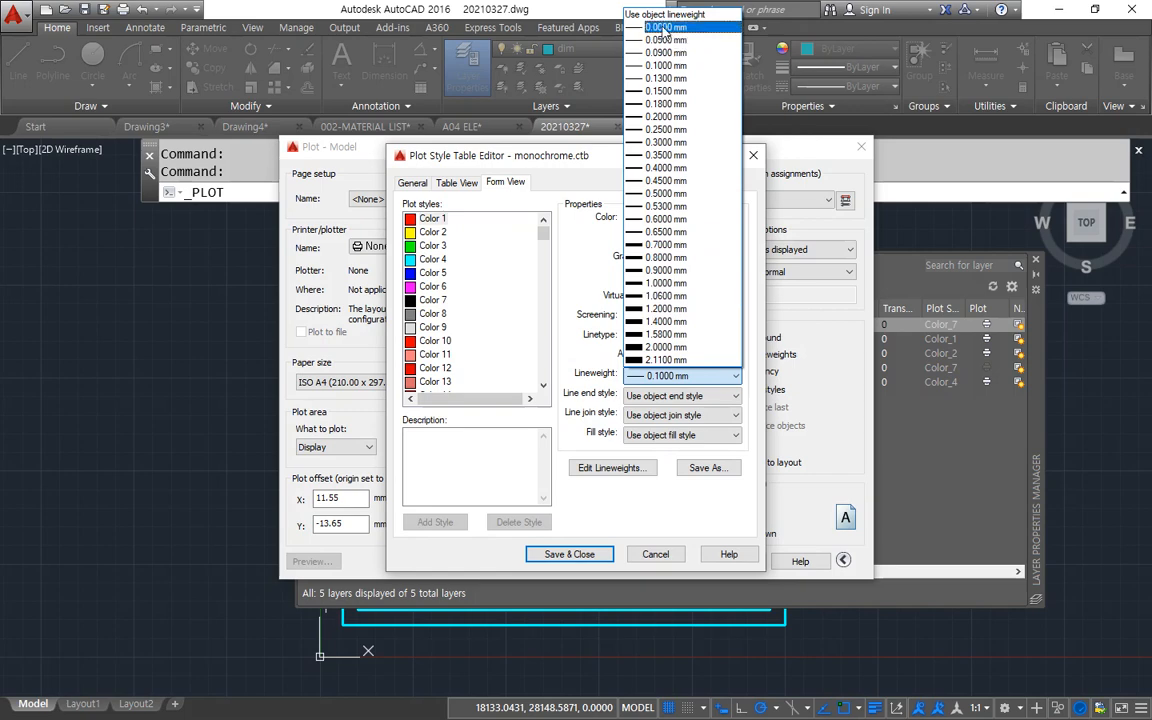
pyautogui.click(564, 155)
pyautogui.click(598, 156)
pyautogui.moveTo(598, 160); pyautogui.dragTo(554, 242)
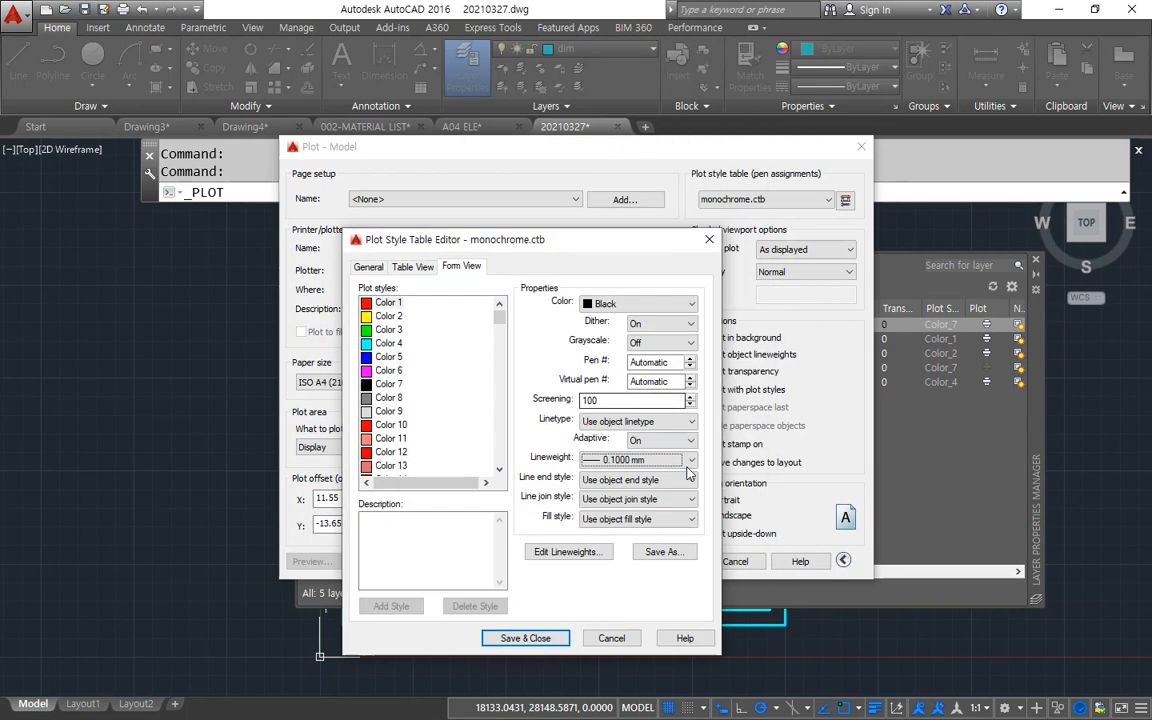
pyautogui.click(690, 459)
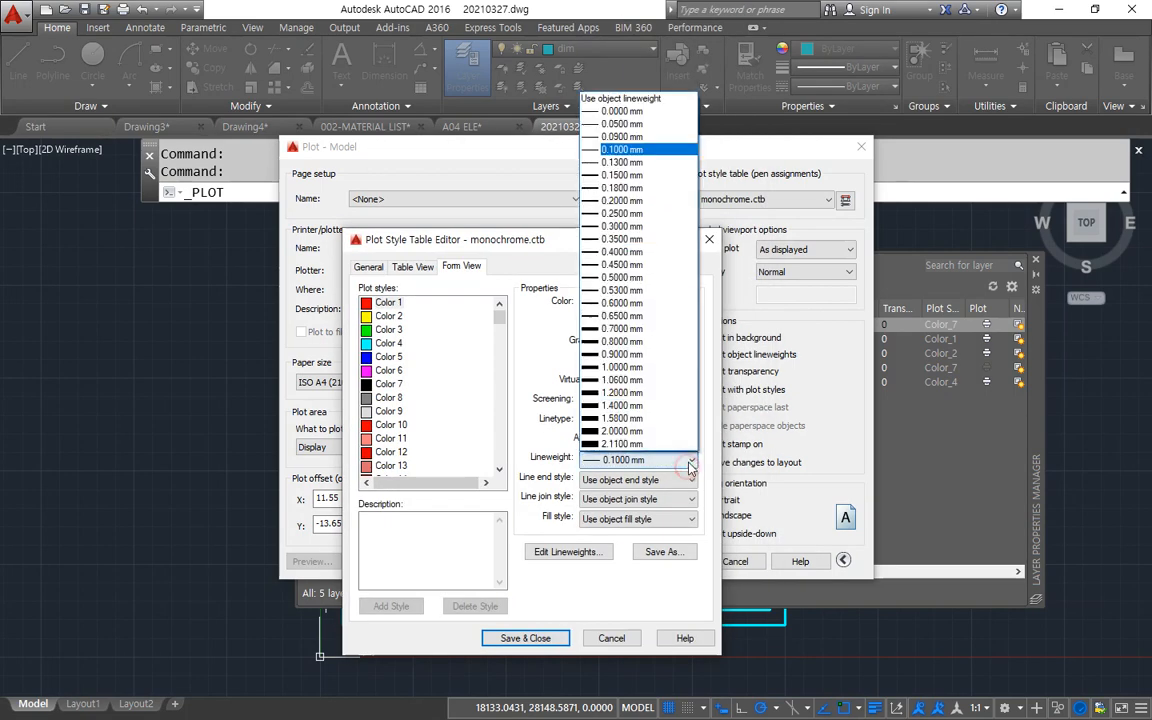
pyautogui.click(653, 101)
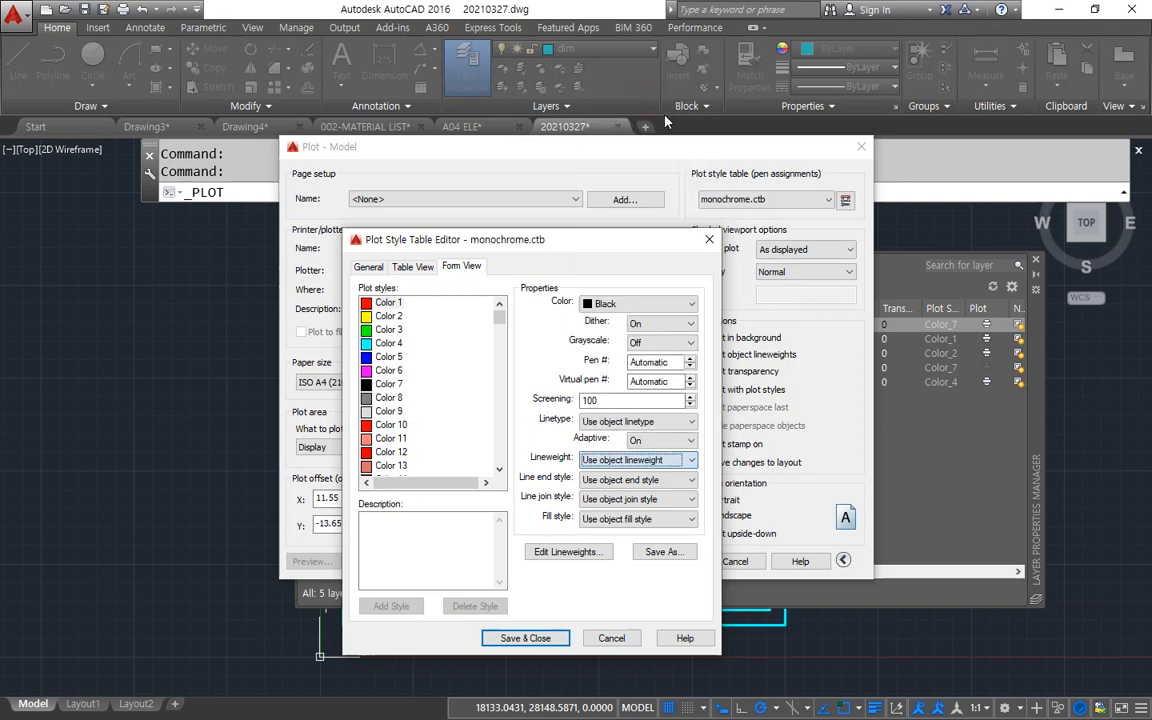
pyautogui.hotkey('ctrl', 'alt', 'd')
pyautogui.moveTo(948, 405)
pyautogui.mouseDown()
pyautogui.moveTo(867, 358)
pyautogui.moveTo(915, 384)
pyautogui.moveTo(695, 440)
pyautogui.moveTo(706, 444)
pyautogui.mouseUp()
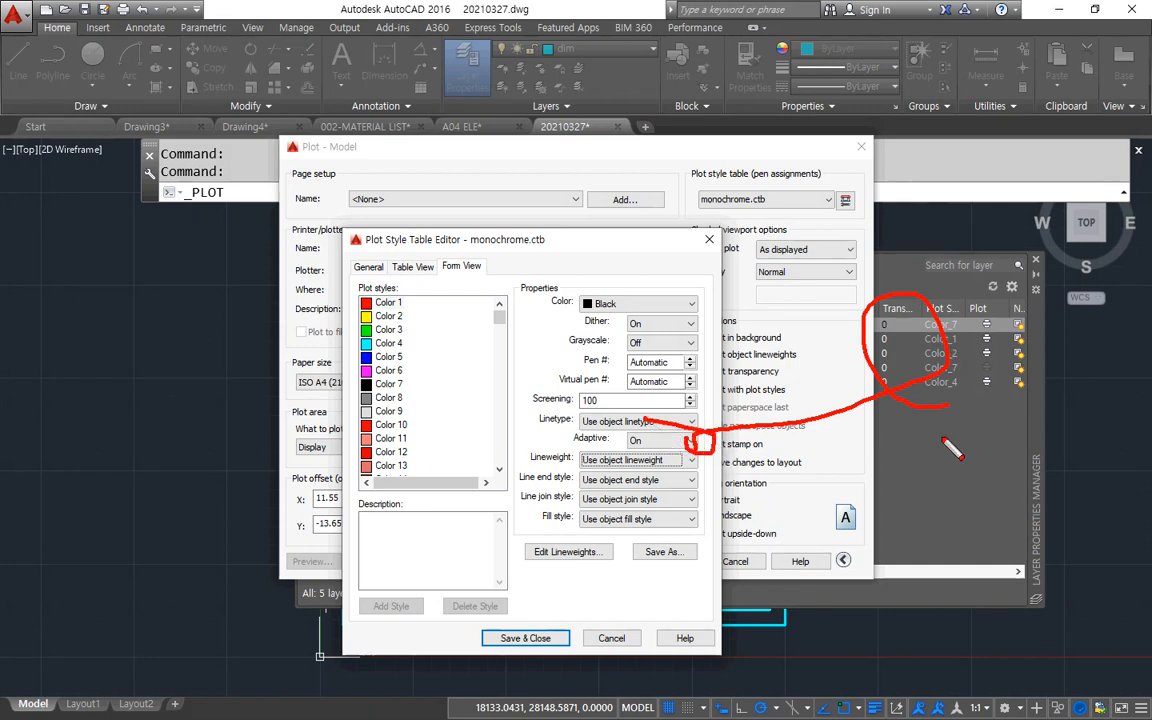
pyautogui.press('Delete')
pyautogui.moveTo(925, 449)
pyautogui.mouseDown()
pyautogui.moveTo(906, 357)
pyautogui.moveTo(938, 411)
pyautogui.moveTo(918, 321)
pyautogui.moveTo(957, 417)
pyautogui.mouseUp()
pyautogui.moveTo(556, 469)
pyautogui.mouseDown()
pyautogui.moveTo(690, 462)
pyautogui.moveTo(566, 462)
pyautogui.mouseUp()
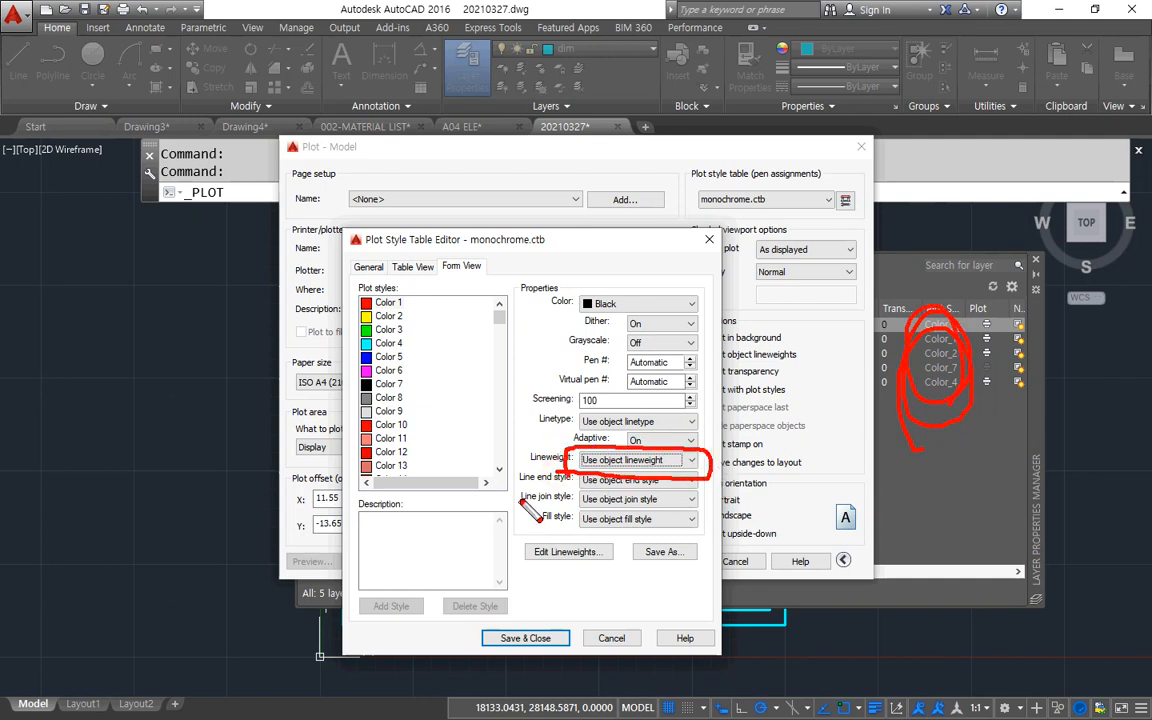
pyautogui.press('Delete')
pyautogui.moveTo(958, 291); pyautogui.dragTo(917, 388)
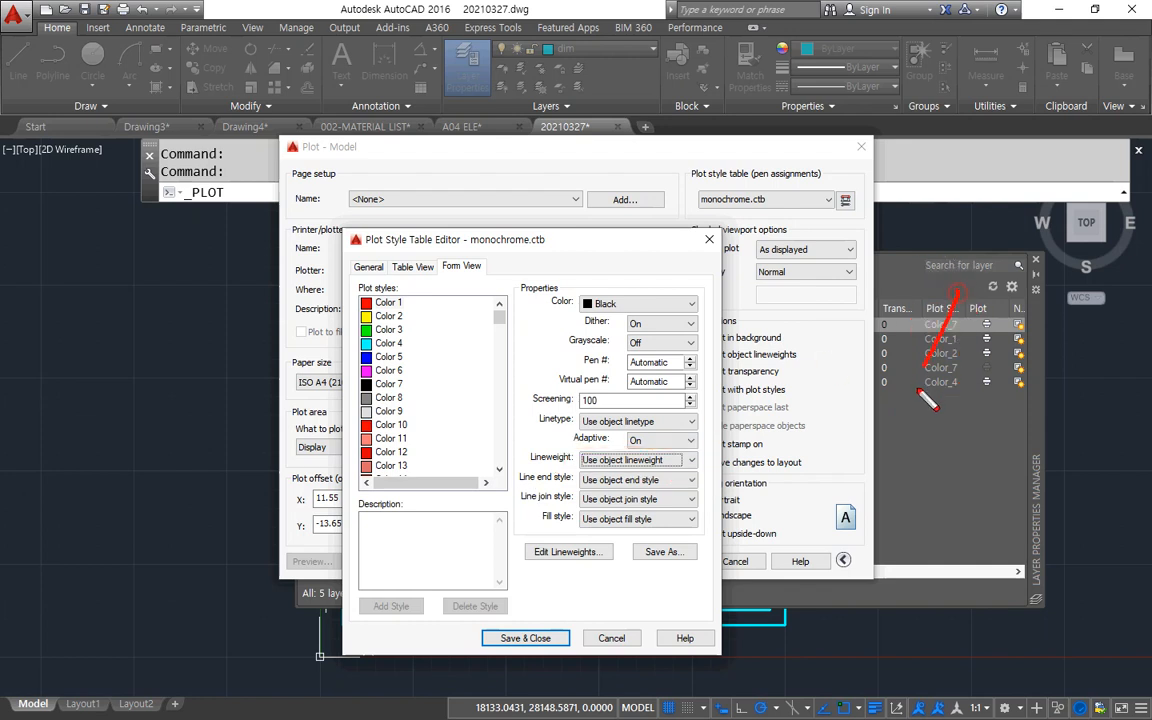
pyautogui.moveTo(917, 303); pyautogui.dragTo(961, 375)
# Set Color 1's lineweight to 0.1000 mm so that the plot style overrides the layer lineweights.
pyautogui.click(640, 460)
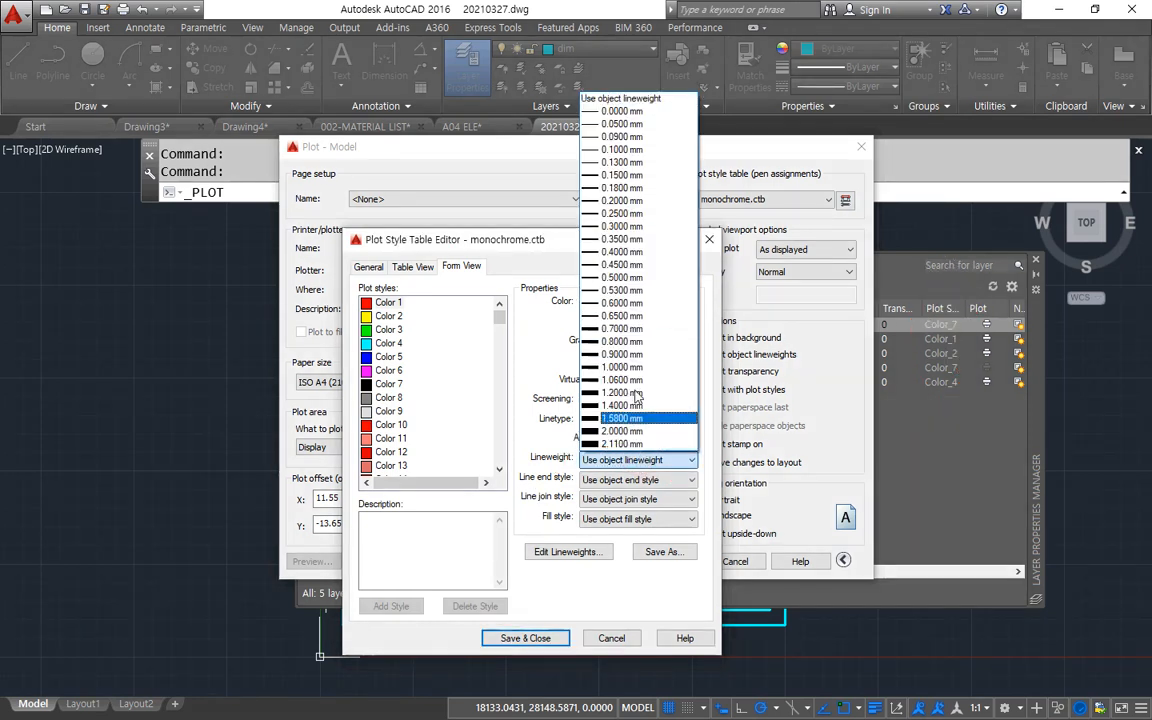
pyautogui.click(624, 149)
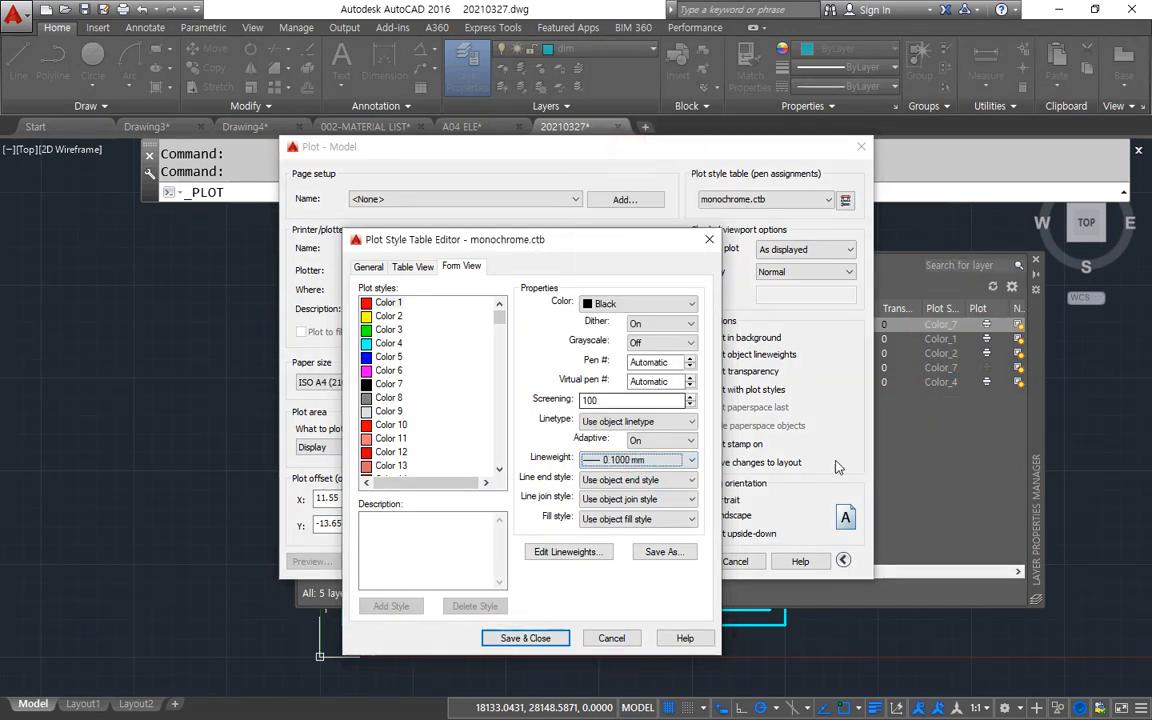
pyautogui.moveTo(905, 280); pyautogui.dragTo(990, 392)
pyautogui.moveTo(993, 290); pyautogui.dragTo(915, 402)
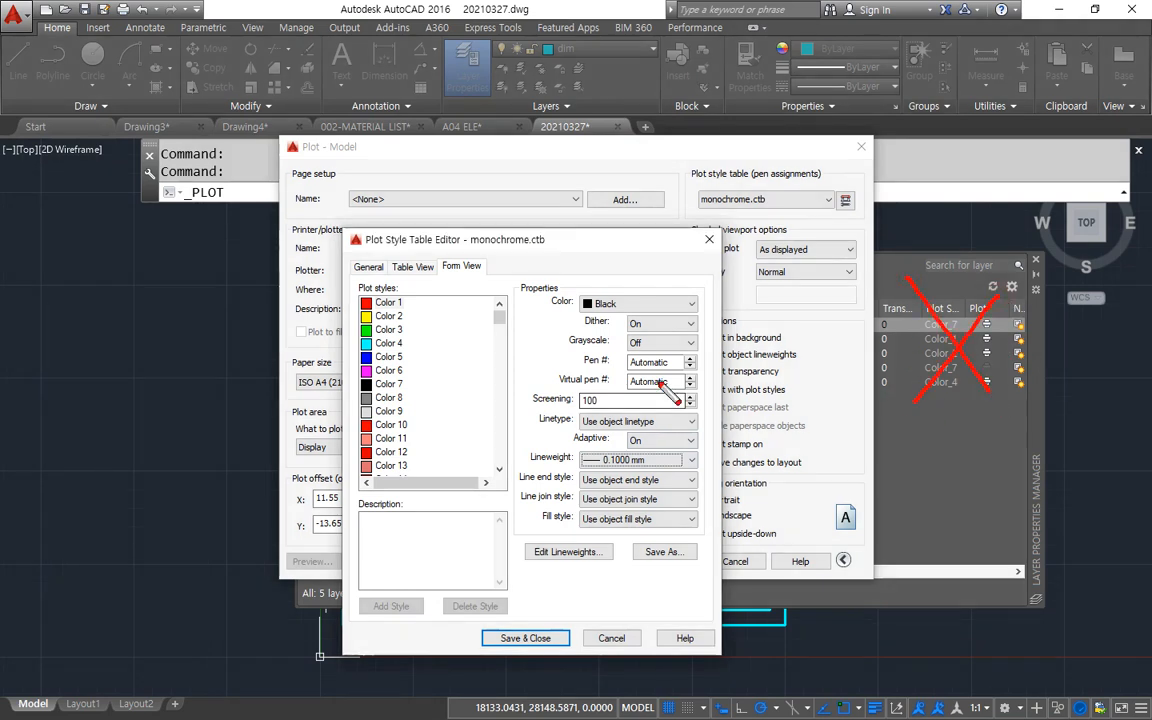
pyautogui.moveTo(630, 470)
pyautogui.mouseDown()
pyautogui.moveTo(598, 468)
pyautogui.moveTo(645, 462)
pyautogui.mouseUp()
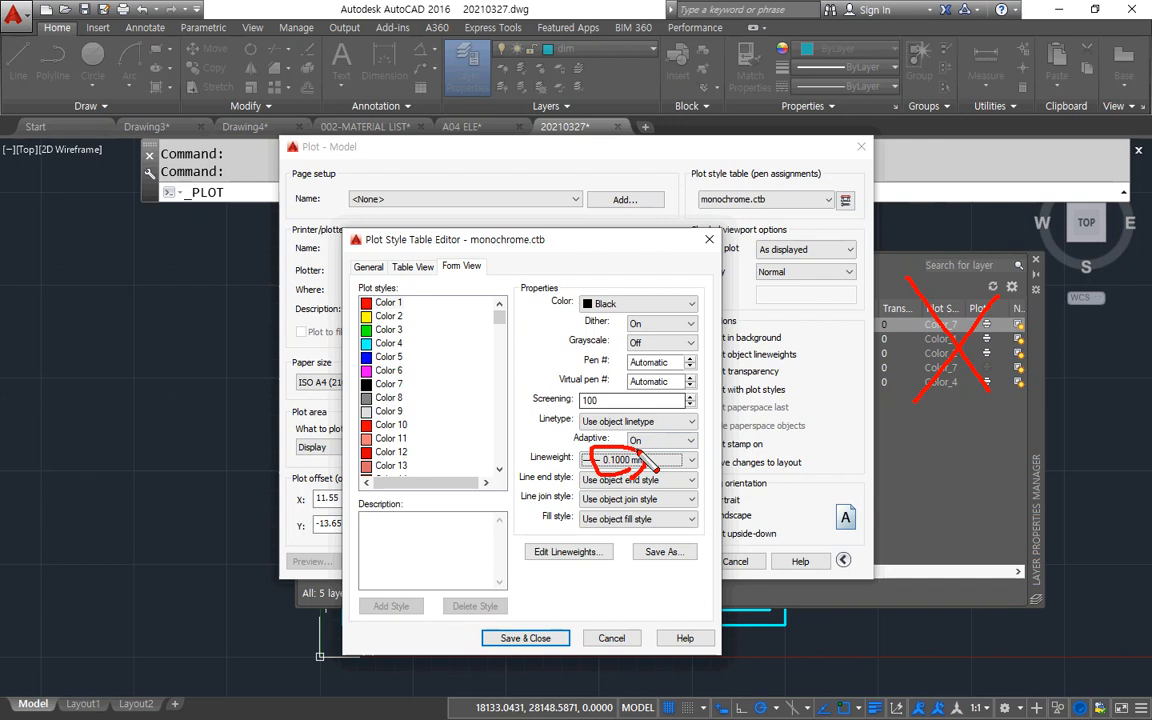
pyautogui.press('Escape')
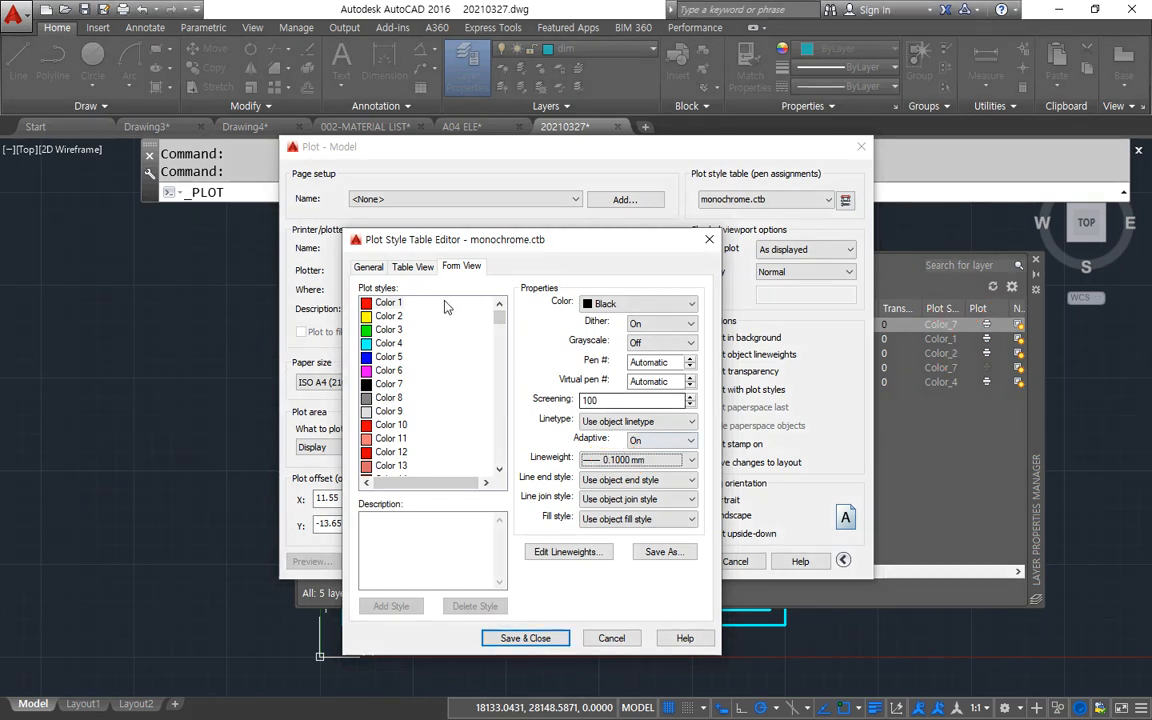
# Examine the lineweights assigned to the individual plot styles from Color 2 to Color 10.
pyautogui.click(390, 317)
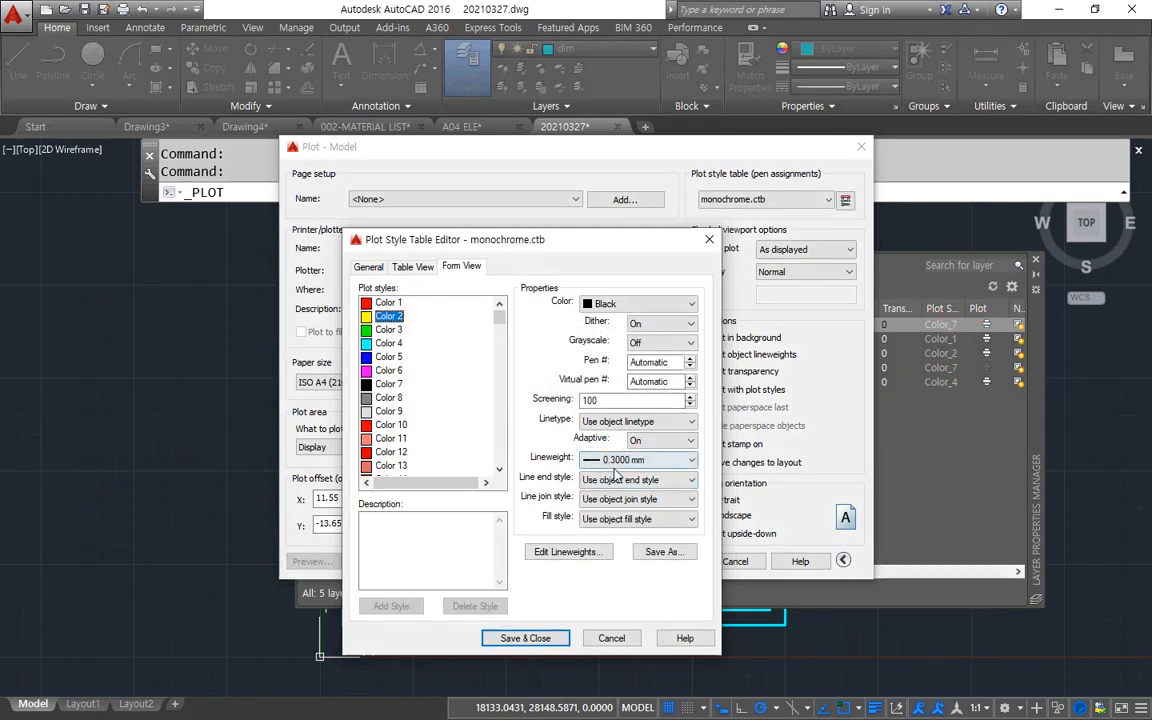
pyautogui.click(378, 330)
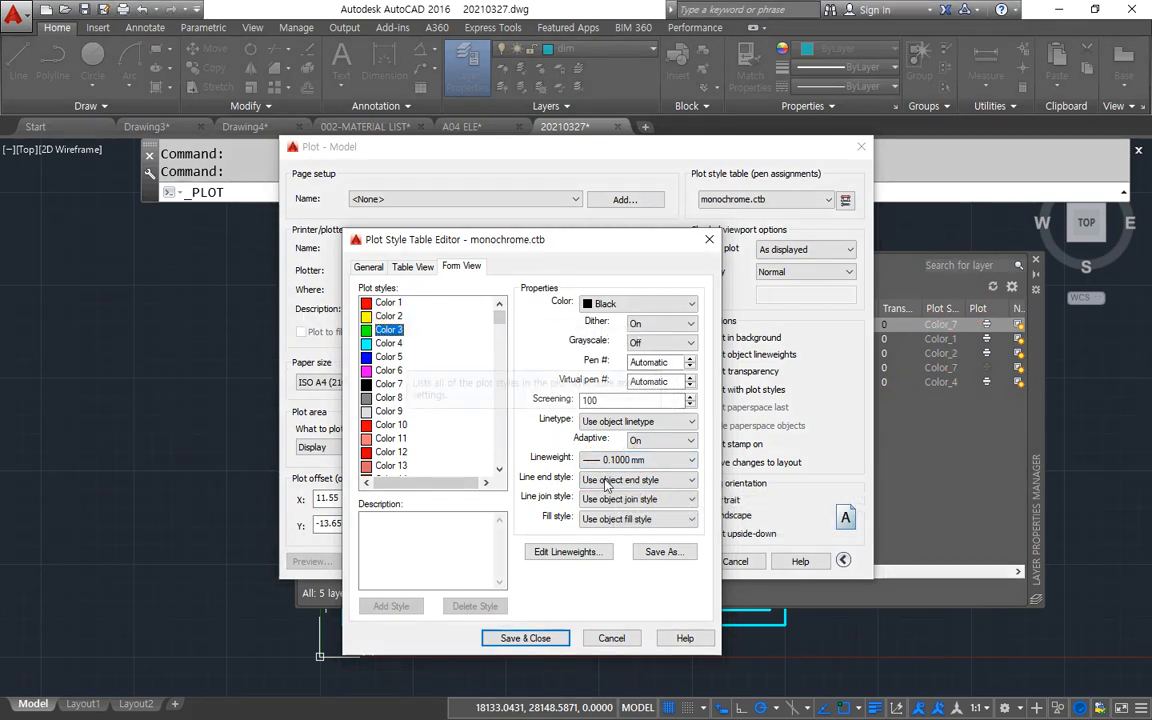
pyautogui.click(421, 356)
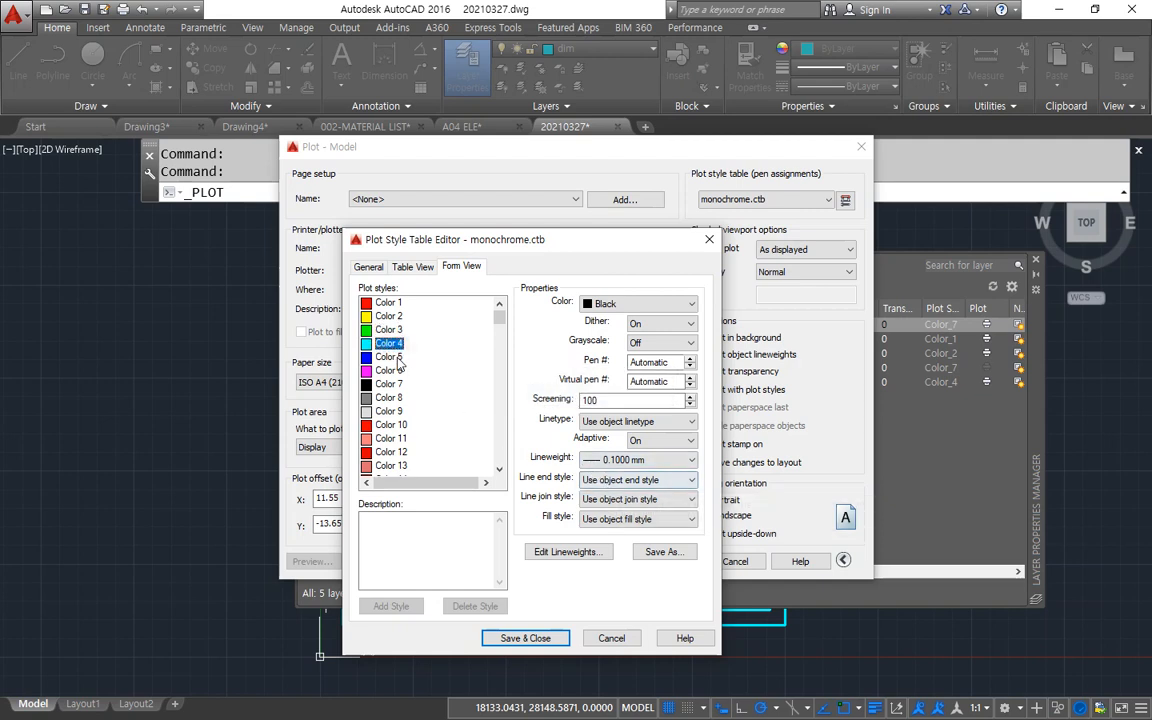
pyautogui.click(395, 384)
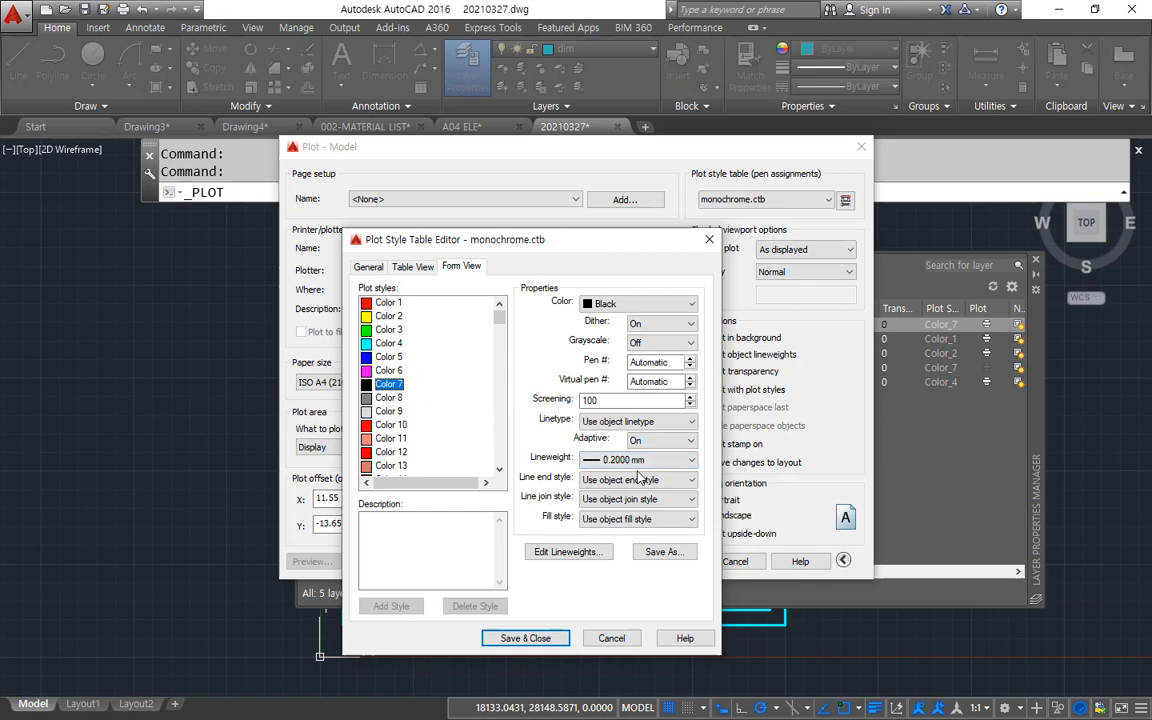
pyautogui.click(392, 412)
pyautogui.click(397, 423)
# Select the non-adjacent plot styles Color 3, Color 7 and Color 11 together.
pyautogui.click(385, 331)
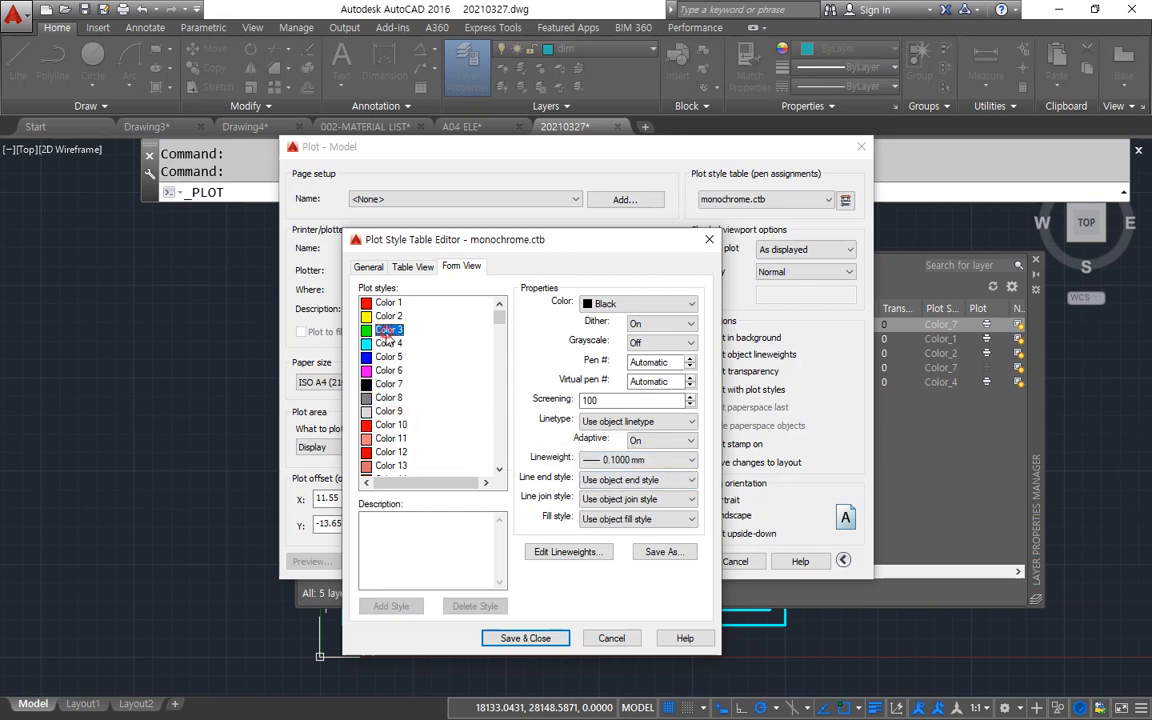
pyautogui.keyDown('ctrl'); pyautogui.click(393, 384); pyautogui.keyUp('ctrl')
pyautogui.keyDown('ctrl'); pyautogui.click(400, 438); pyautogui.keyUp('ctrl')
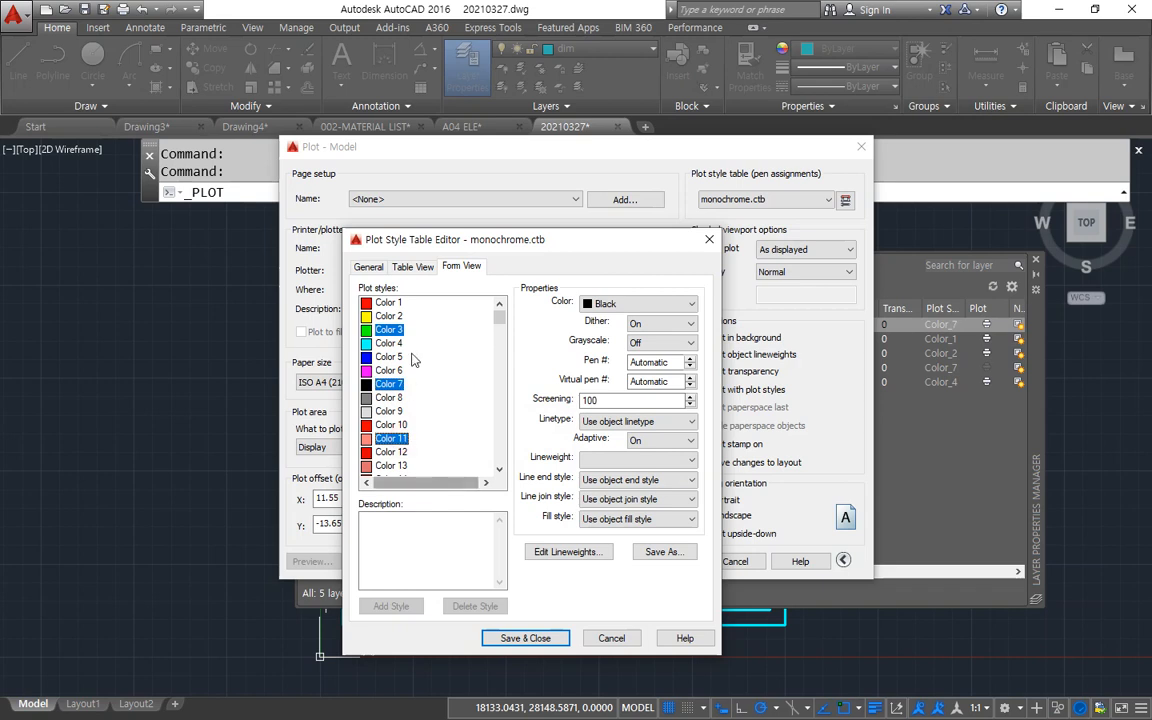
# Select all plot styles from Color 1 through Color 255 in monochrome.ctb.
pyautogui.moveTo(394, 305); pyautogui.dragTo(389, 398)
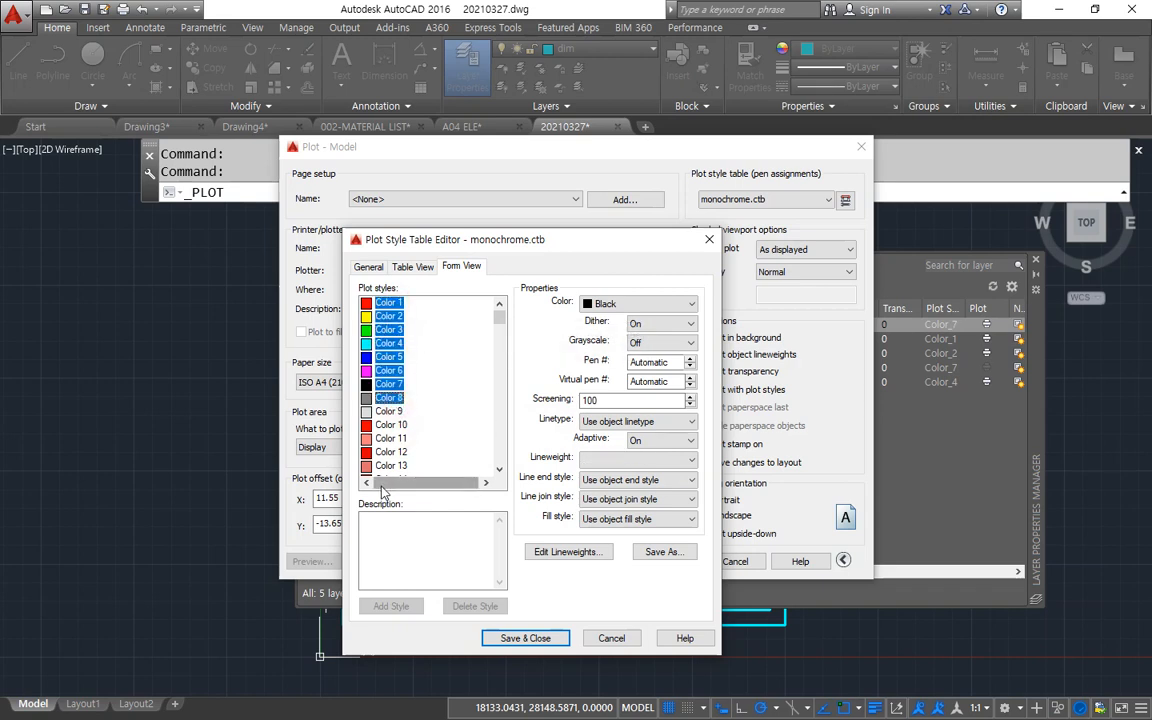
pyautogui.moveTo(499, 316); pyautogui.dragTo(499, 458)
pyautogui.keyDown('shift'); pyautogui.click(400, 466); pyautogui.keyUp('shift')
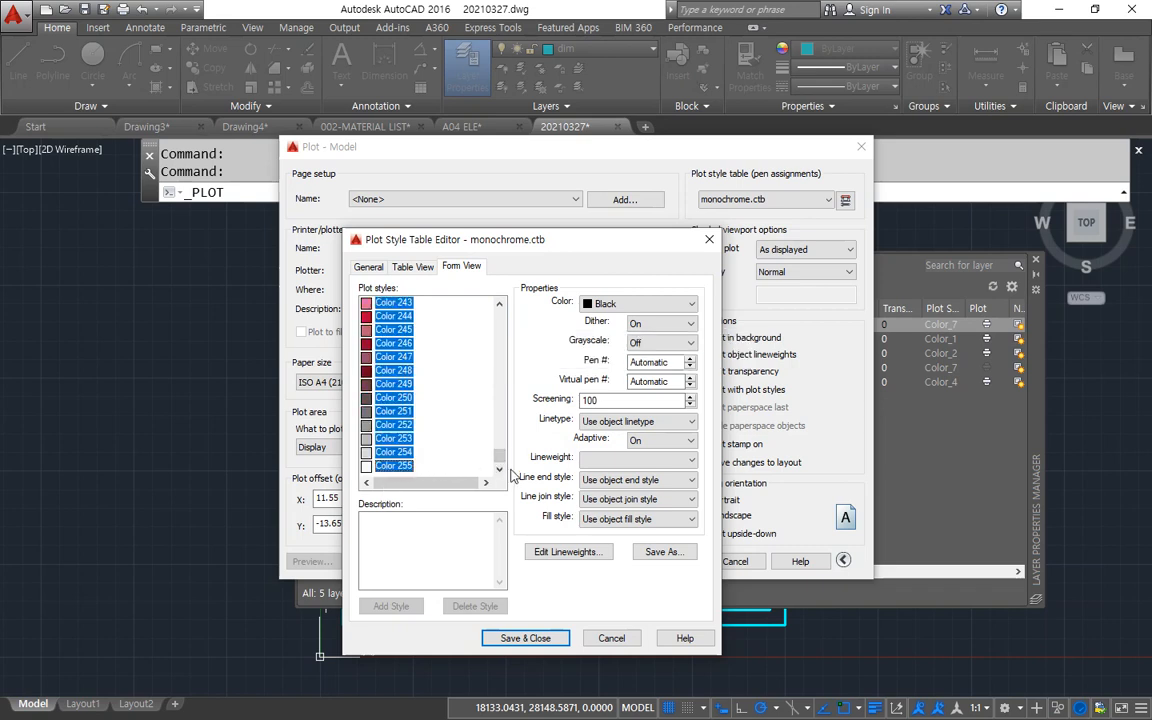
# Try Use object lineweight on all selected plot styles in monochrome.ctb, and set their lineweight to 0.1000 mm instead.
pyautogui.moveTo(503, 462); pyautogui.dragTo(500, 316)
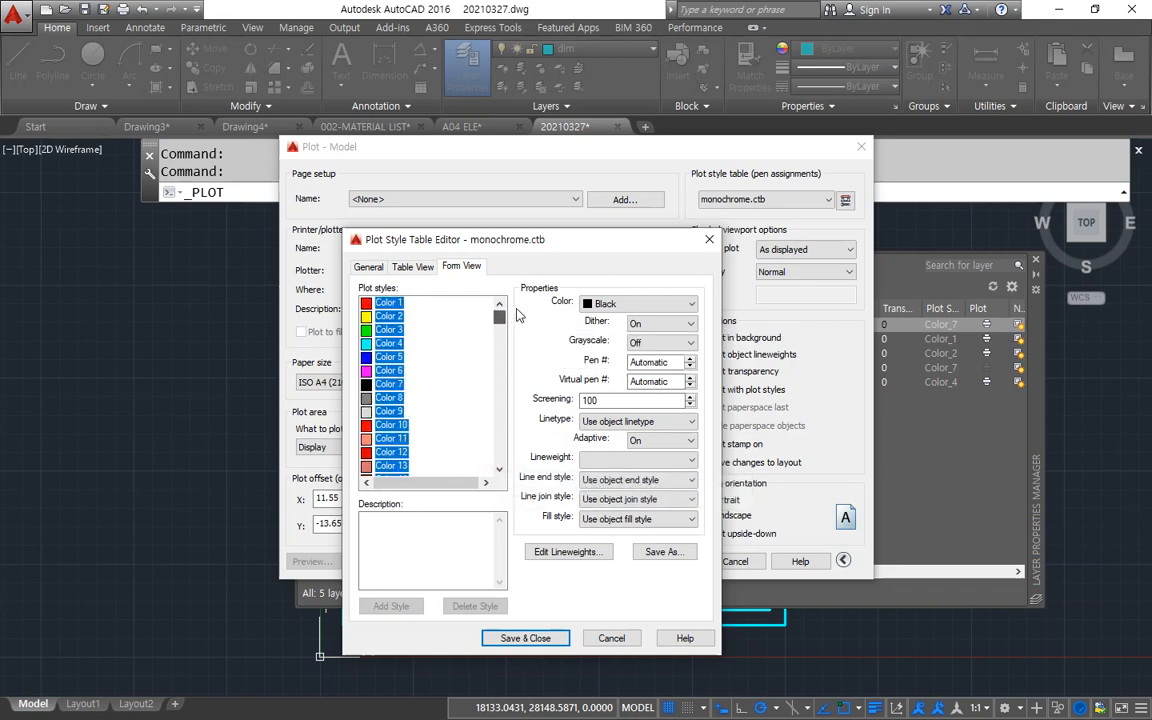
pyautogui.click(650, 458)
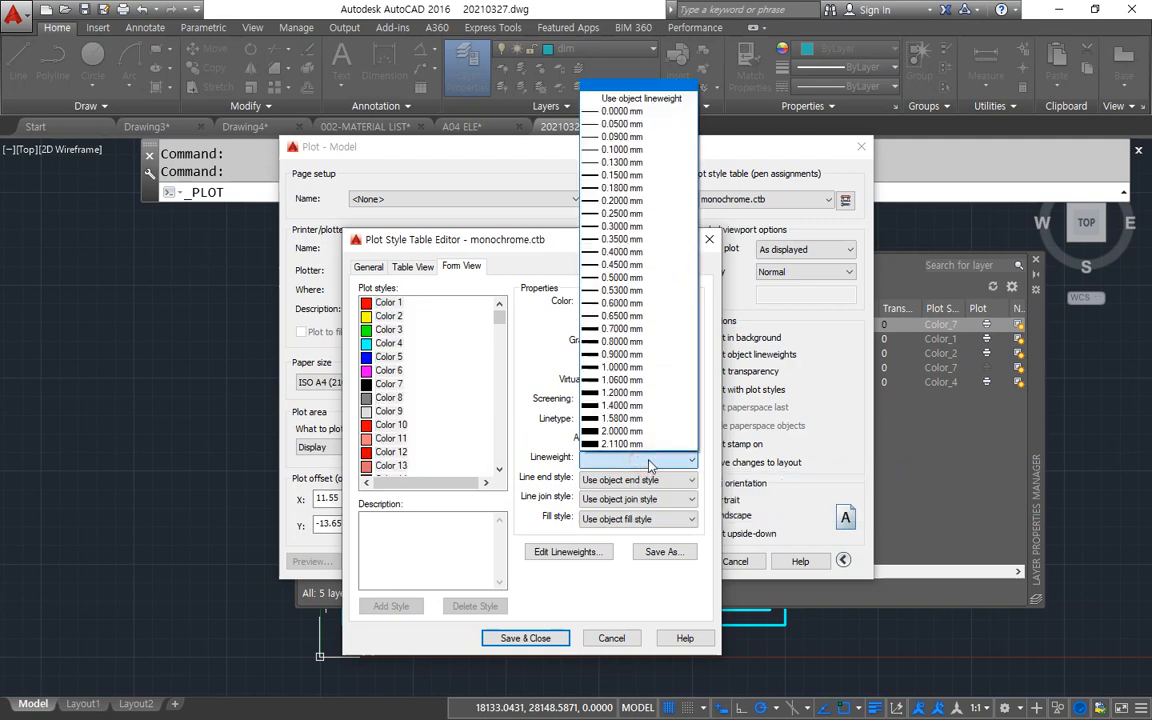
pyautogui.click(662, 98)
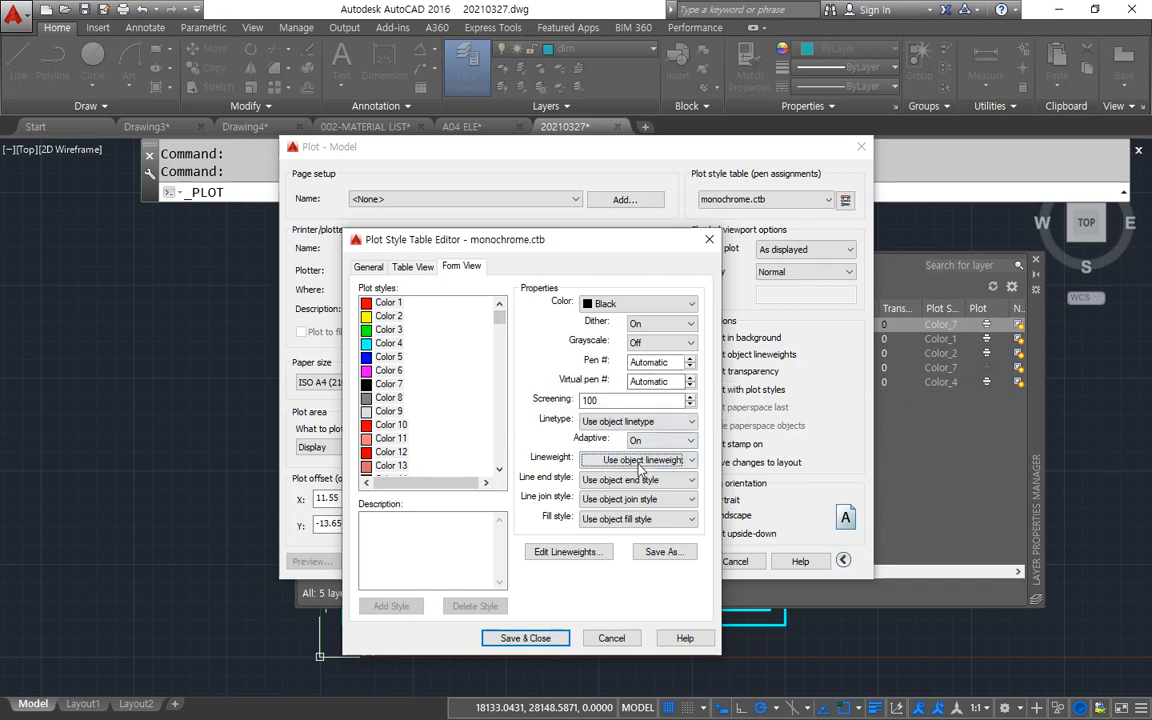
pyautogui.click(625, 460)
pyautogui.click(645, 149)
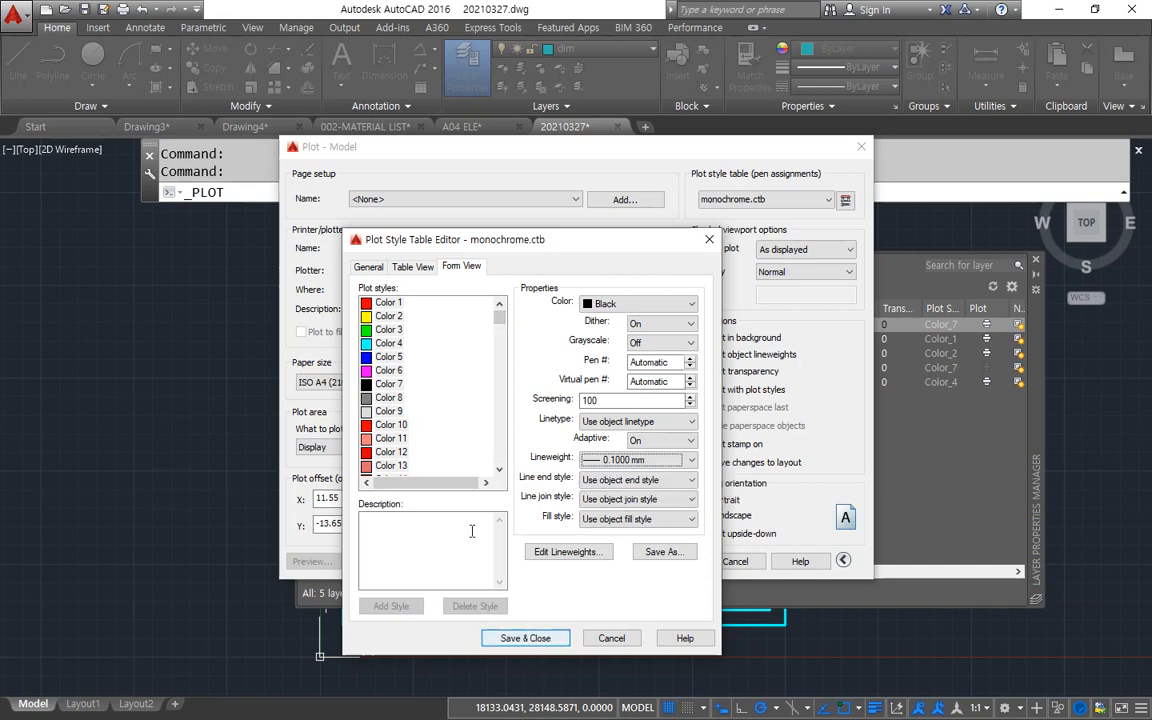
# Set Color 2's lineweight to 0.3000 mm and Color 7's to 0.2000 mm, saving the plot style table.
pyautogui.click(393, 318)
pyautogui.click(640, 459)
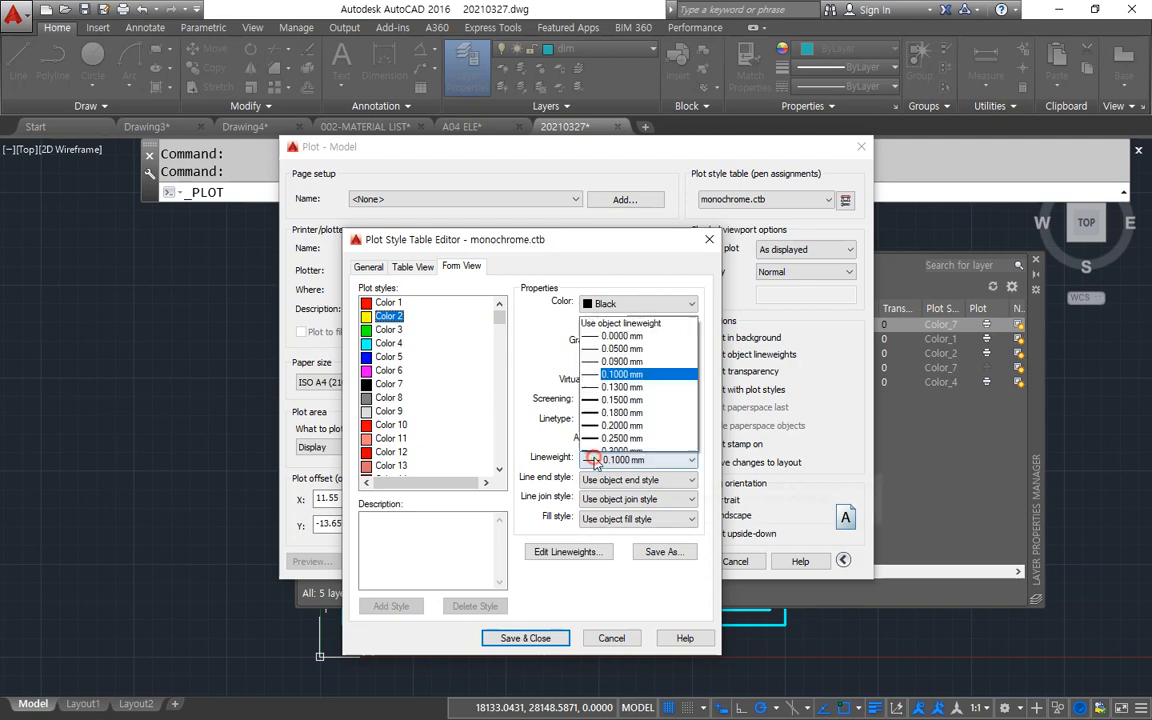
pyautogui.click(628, 226)
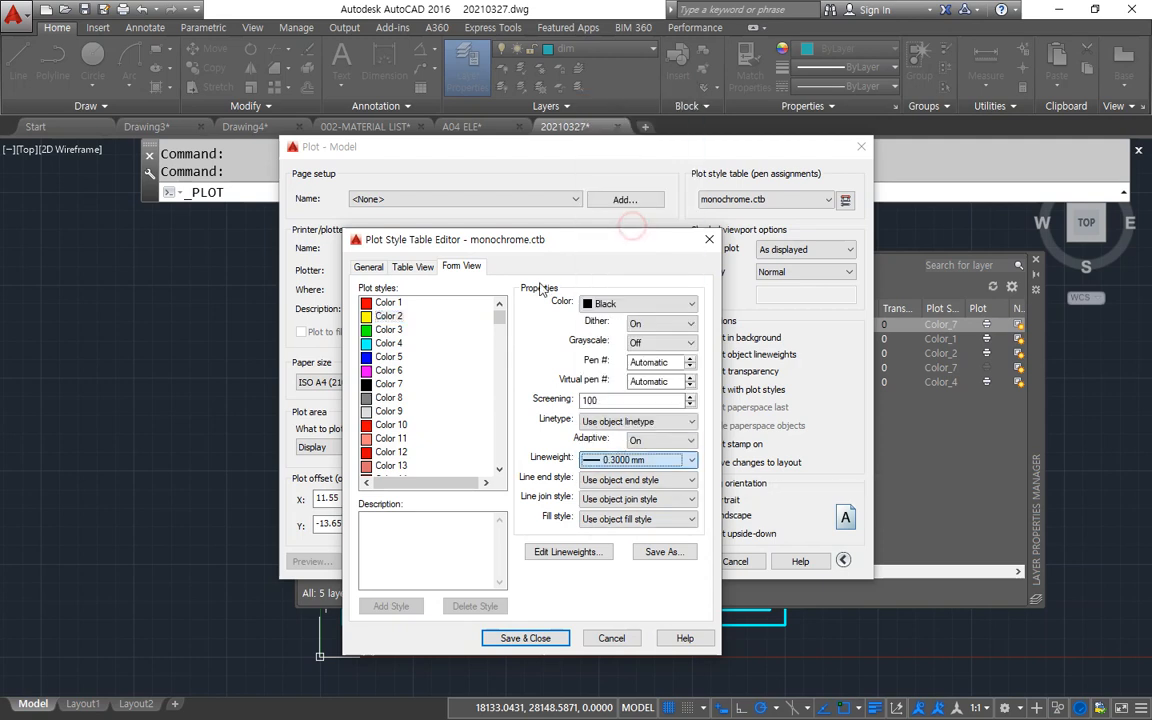
pyautogui.click(389, 384)
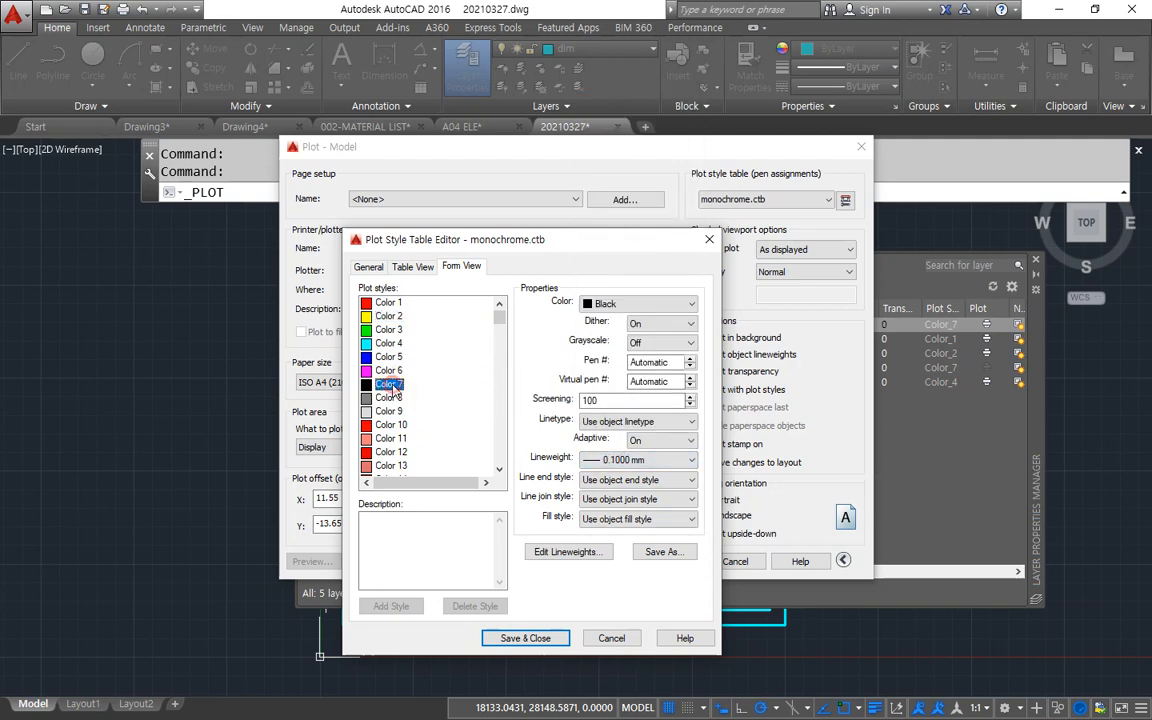
pyautogui.click(628, 462)
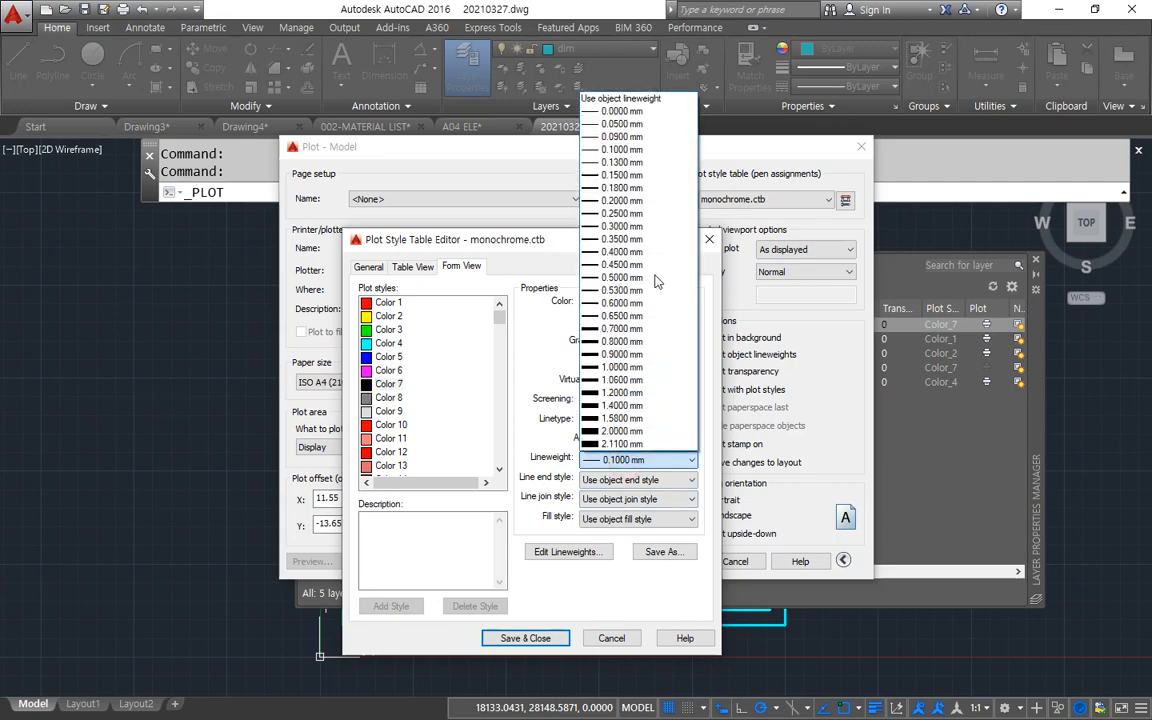
pyautogui.click(642, 196)
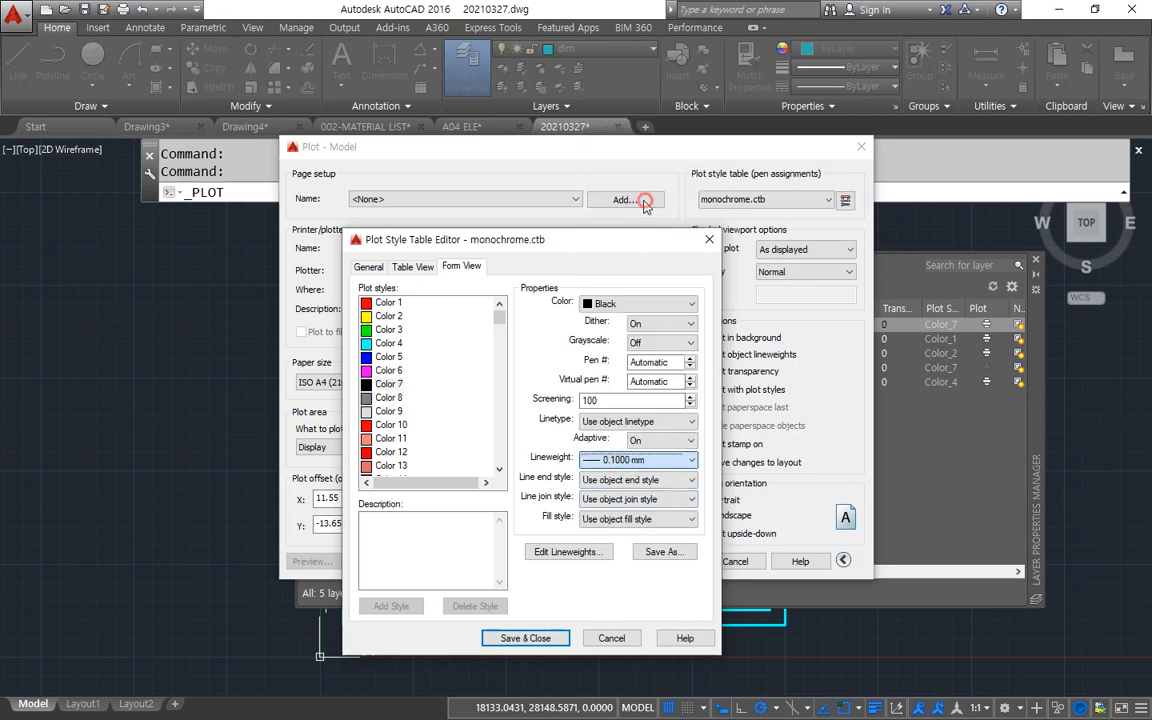
pyautogui.click(537, 640)
# Reopen monochrome.ctb and review the lineweight choices available for Color 1, keeping its current setting.
pyautogui.moveTo(855, 204)
pyautogui.mouseDown()
pyautogui.moveTo(852, 220)
pyautogui.moveTo(700, 218)
pyautogui.moveTo(691, 204)
pyautogui.moveTo(851, 180)
pyautogui.moveTo(860, 212)
pyautogui.mouseUp()
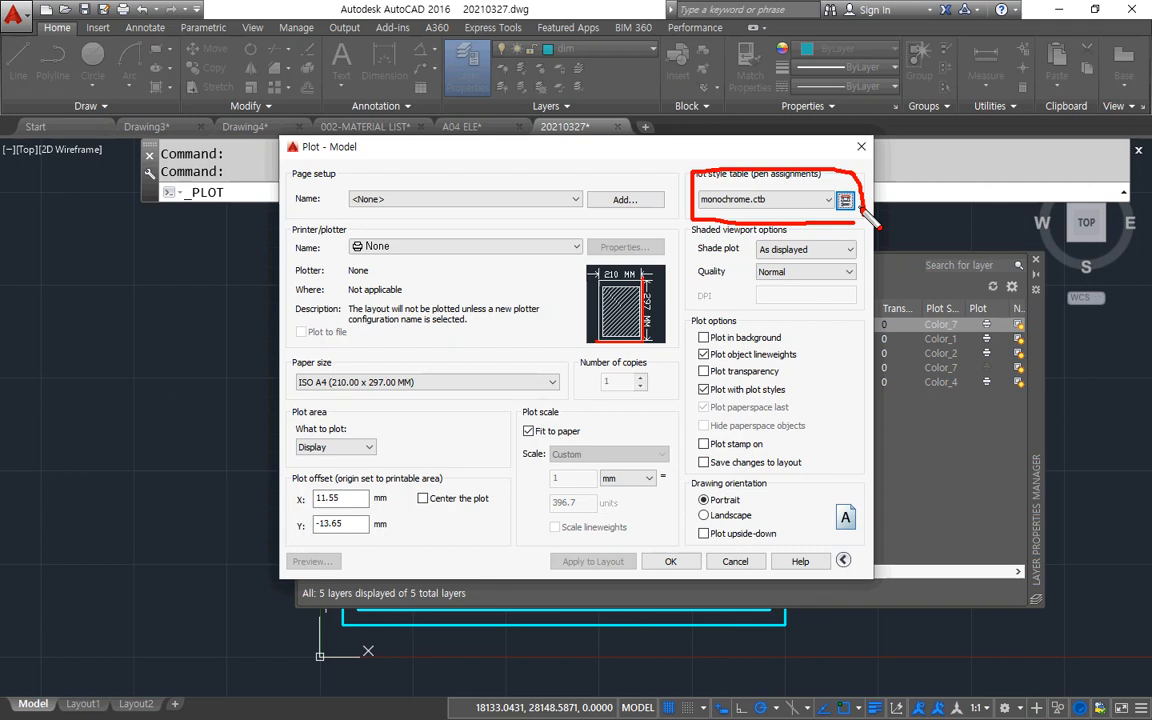
pyautogui.click(845, 200)
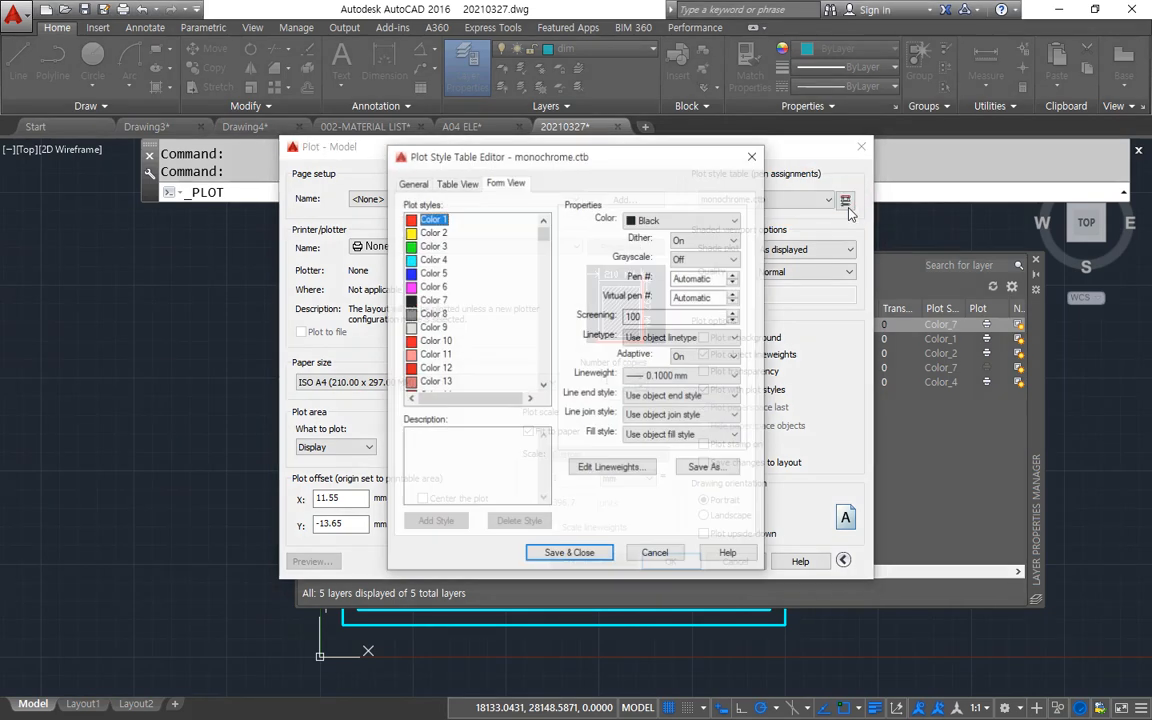
pyautogui.click(700, 375)
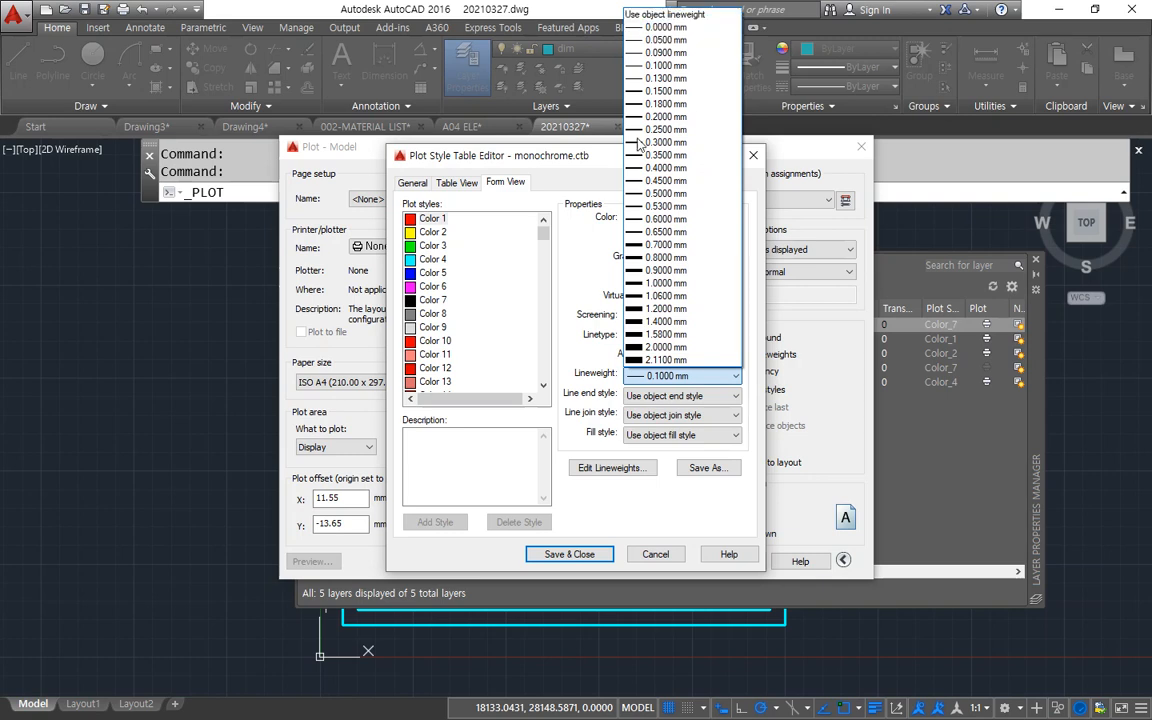
pyautogui.click(573, 157)
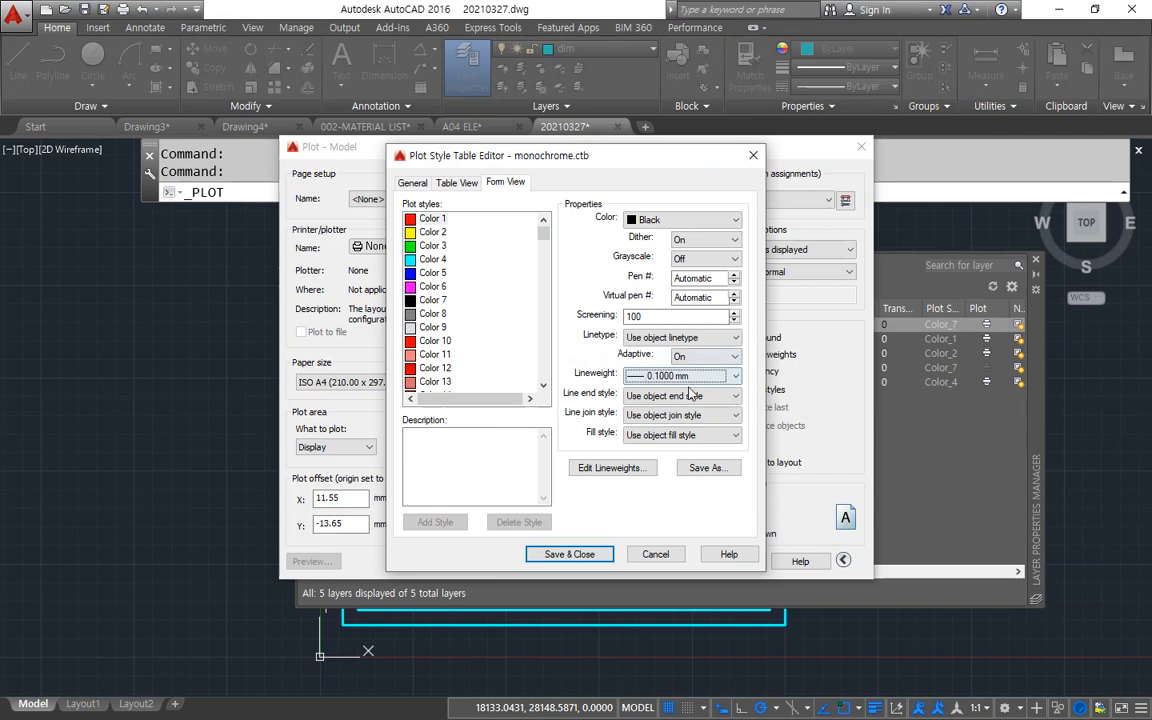
pyautogui.click(584, 558)
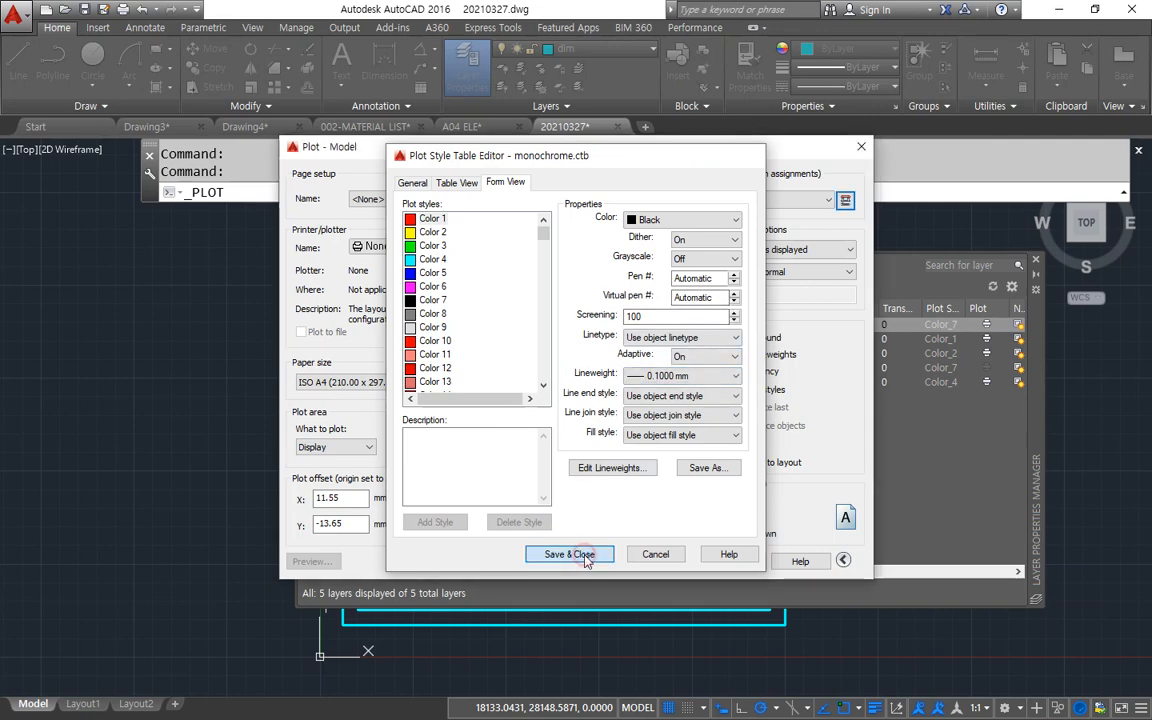
# Compare the portrait and landscape drawing orientations, leaving the plot set to Landscape.
pyautogui.moveTo(651, 147); pyautogui.dragTo(641, 115)
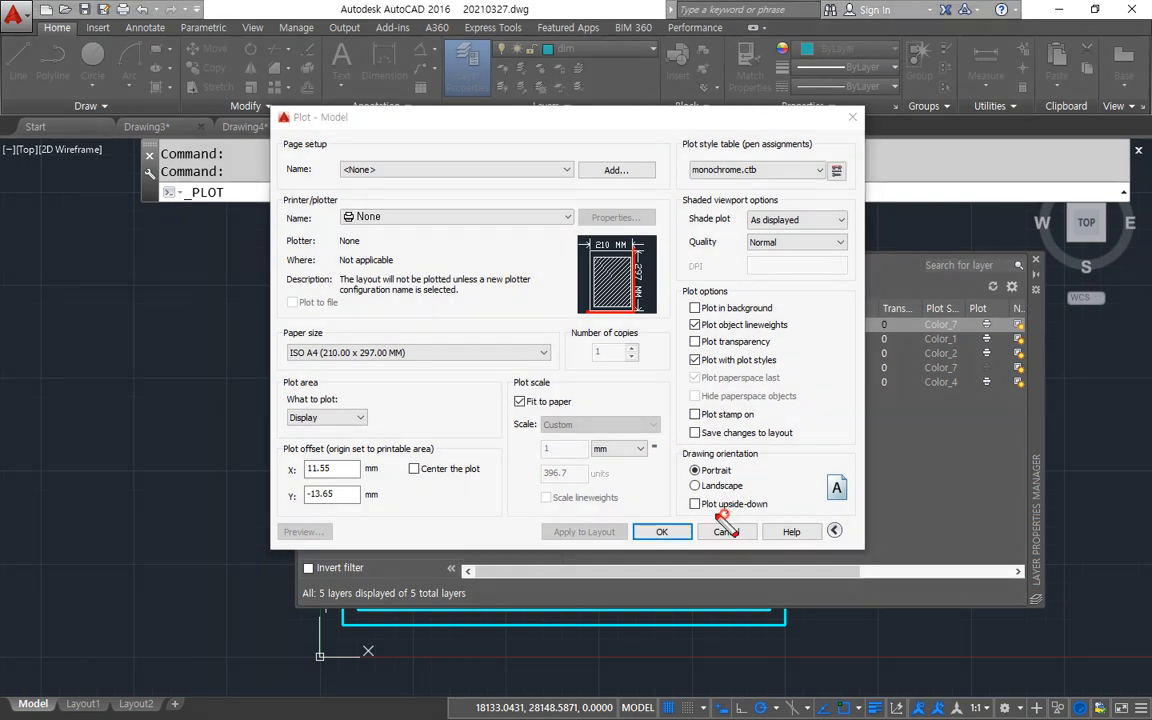
pyautogui.moveTo(728, 513)
pyautogui.mouseDown()
pyautogui.moveTo(682, 464)
pyautogui.moveTo(795, 460)
pyautogui.moveTo(795, 528)
pyautogui.moveTo(742, 538)
pyautogui.mouseUp()
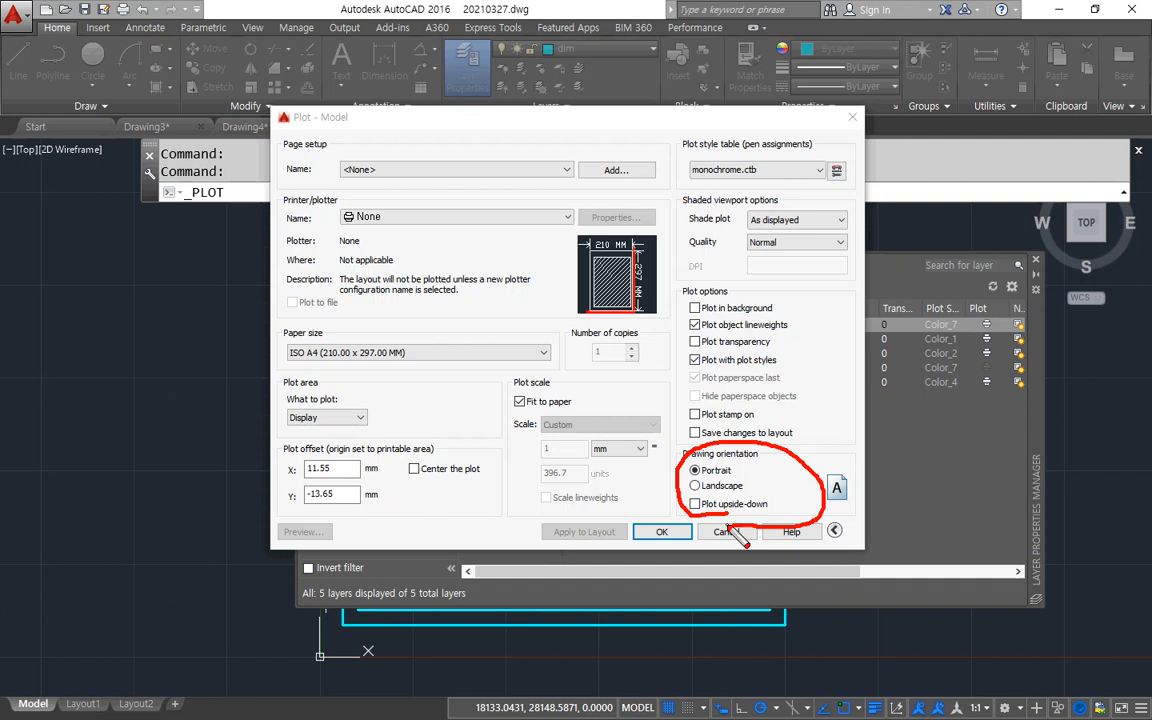
pyautogui.click(697, 486)
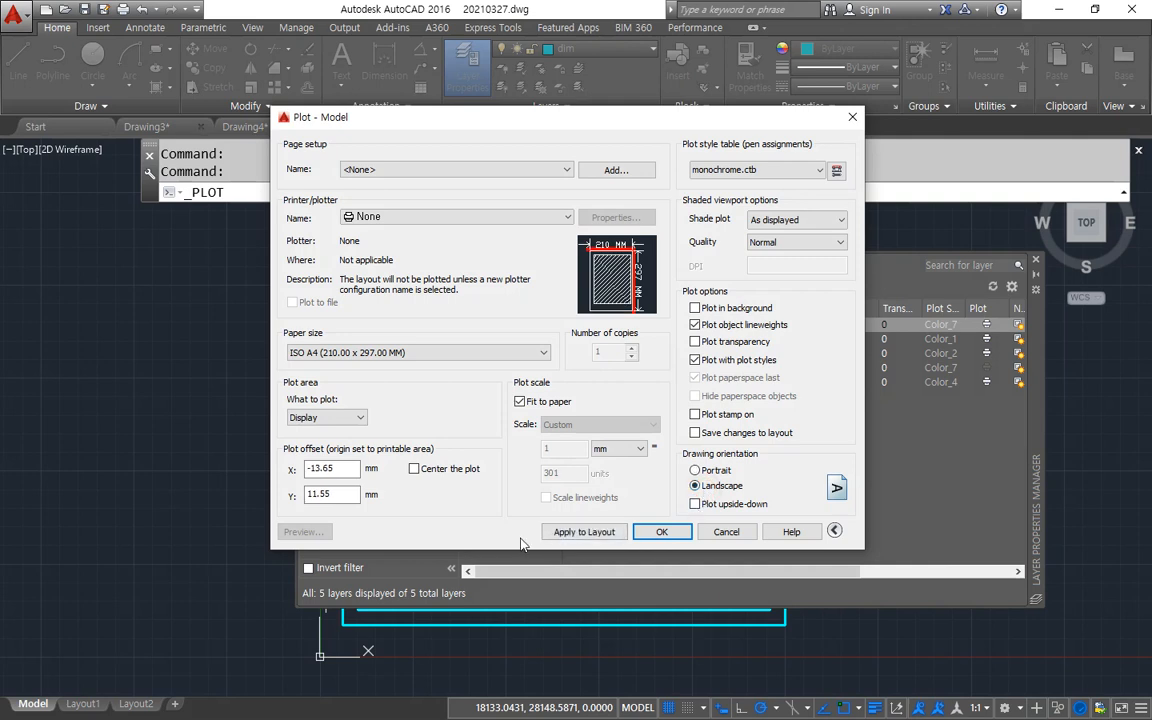
pyautogui.click(696, 472)
pyautogui.click(696, 486)
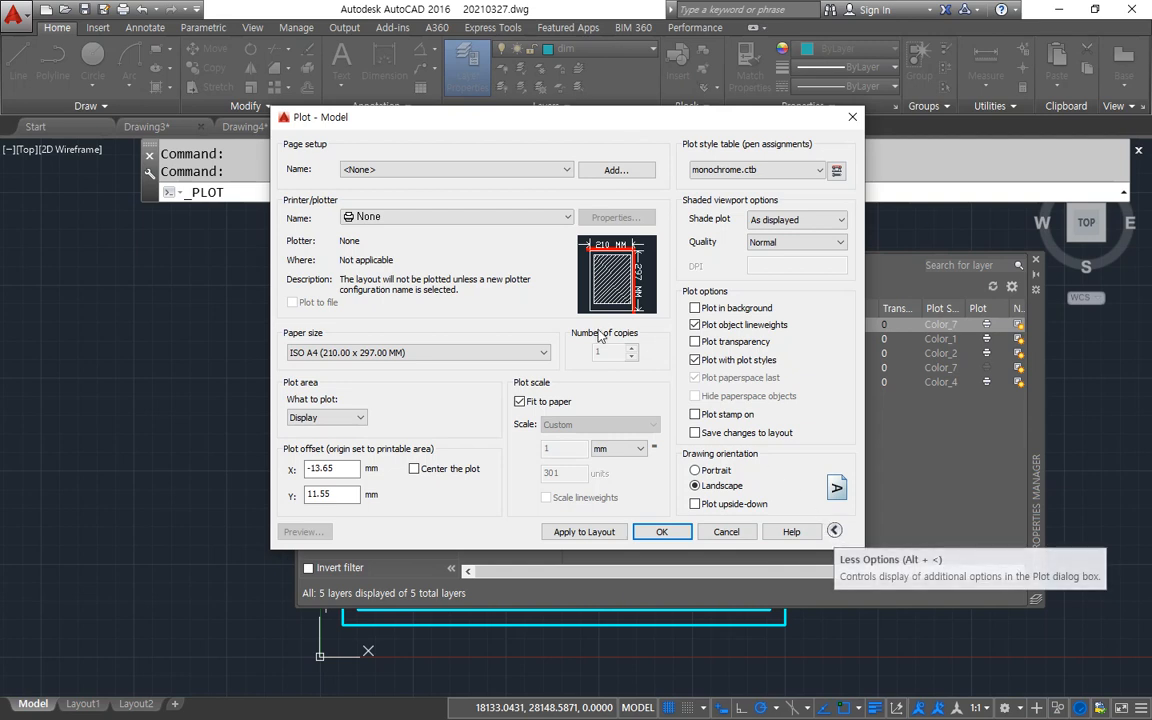
# Choose the HP Officejet 7610 series as plotter and review its paper sizes, keeping A4.
pyautogui.click(467, 214)
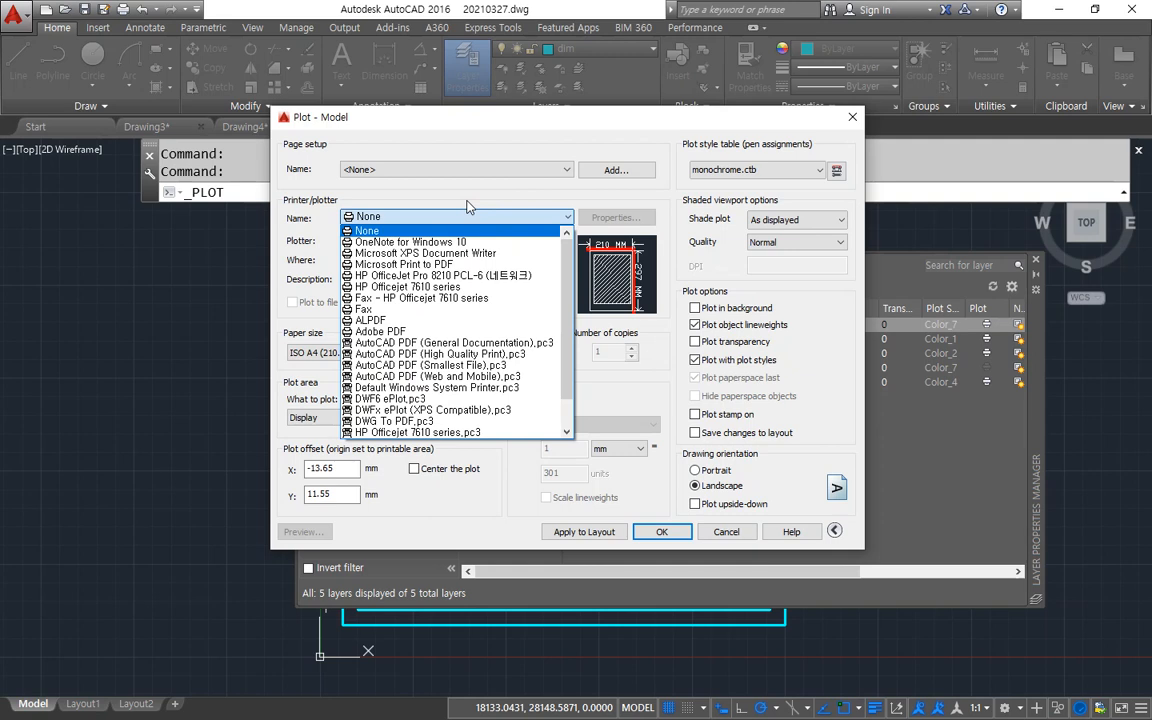
pyautogui.click(405, 288)
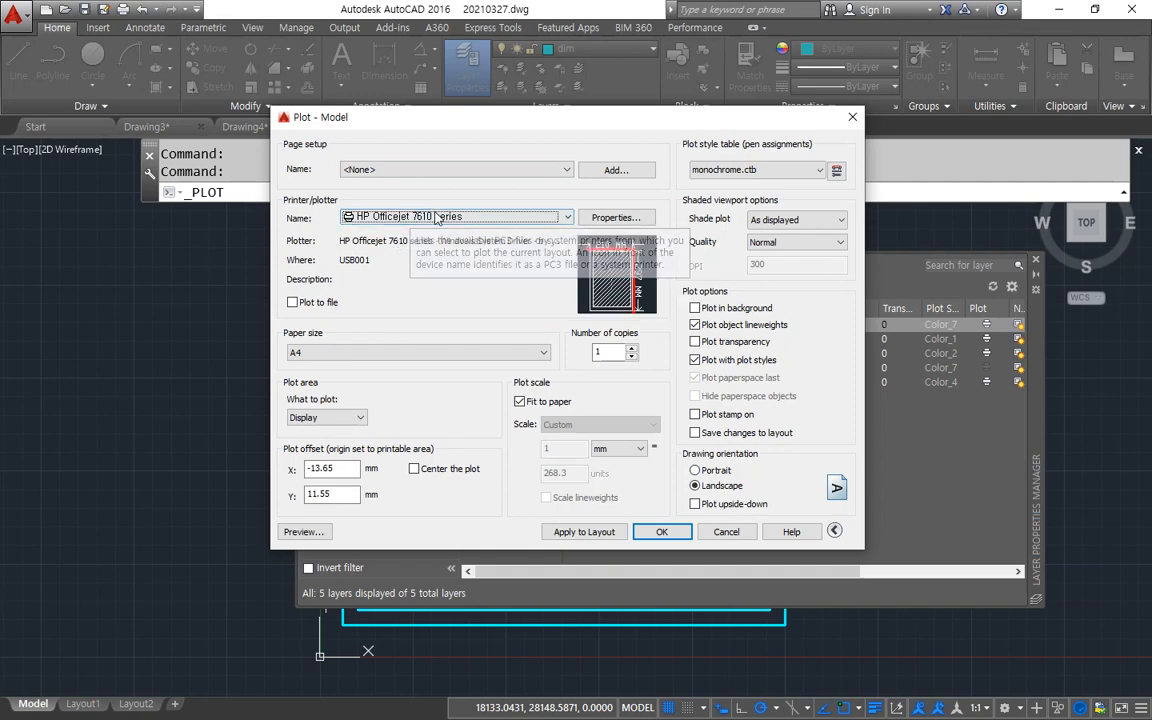
pyautogui.click(428, 217)
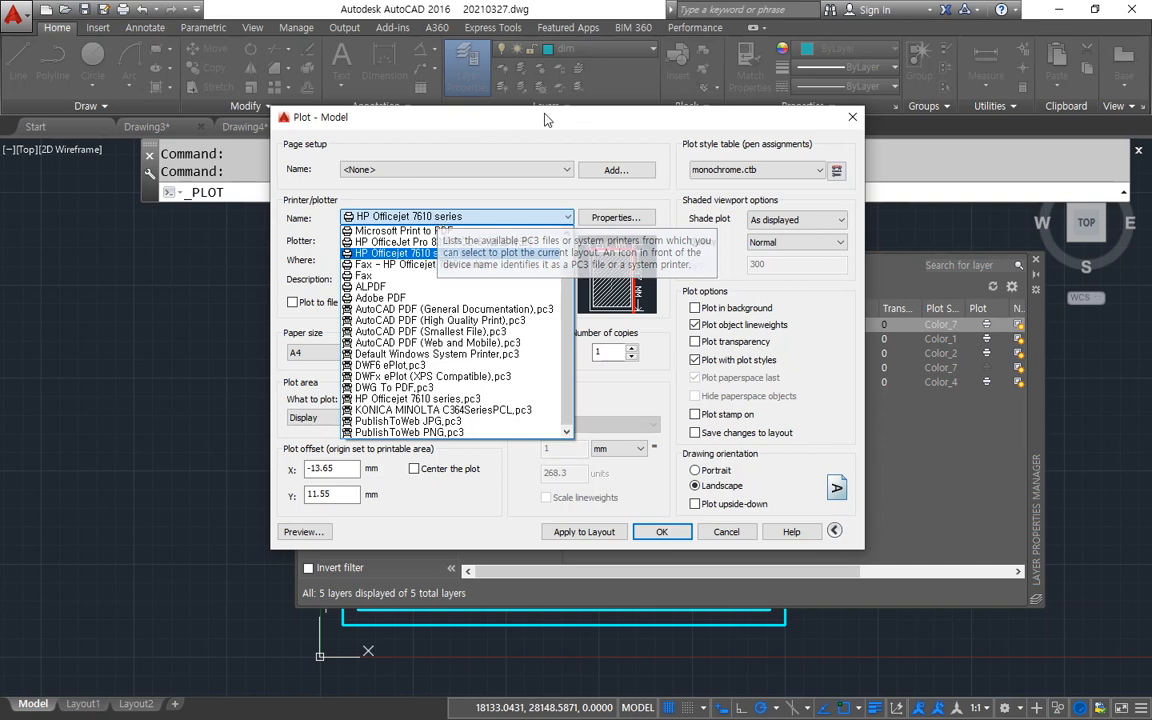
pyautogui.click(466, 116)
pyautogui.click(357, 353)
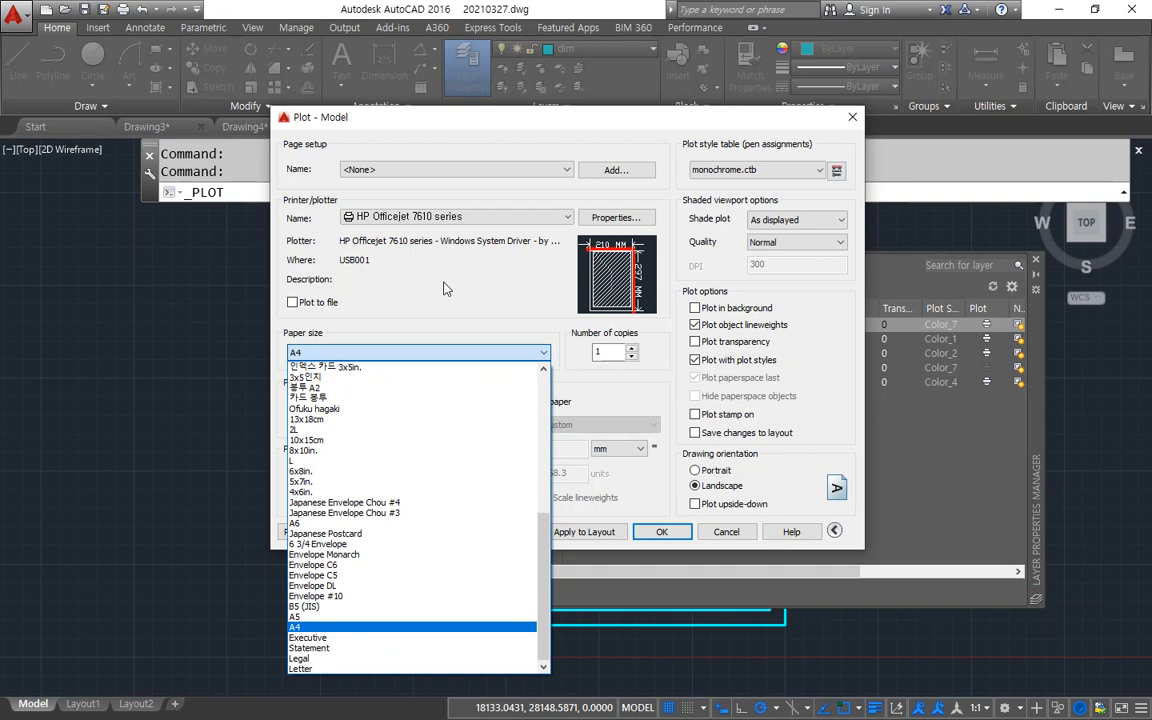
pyautogui.click(446, 289)
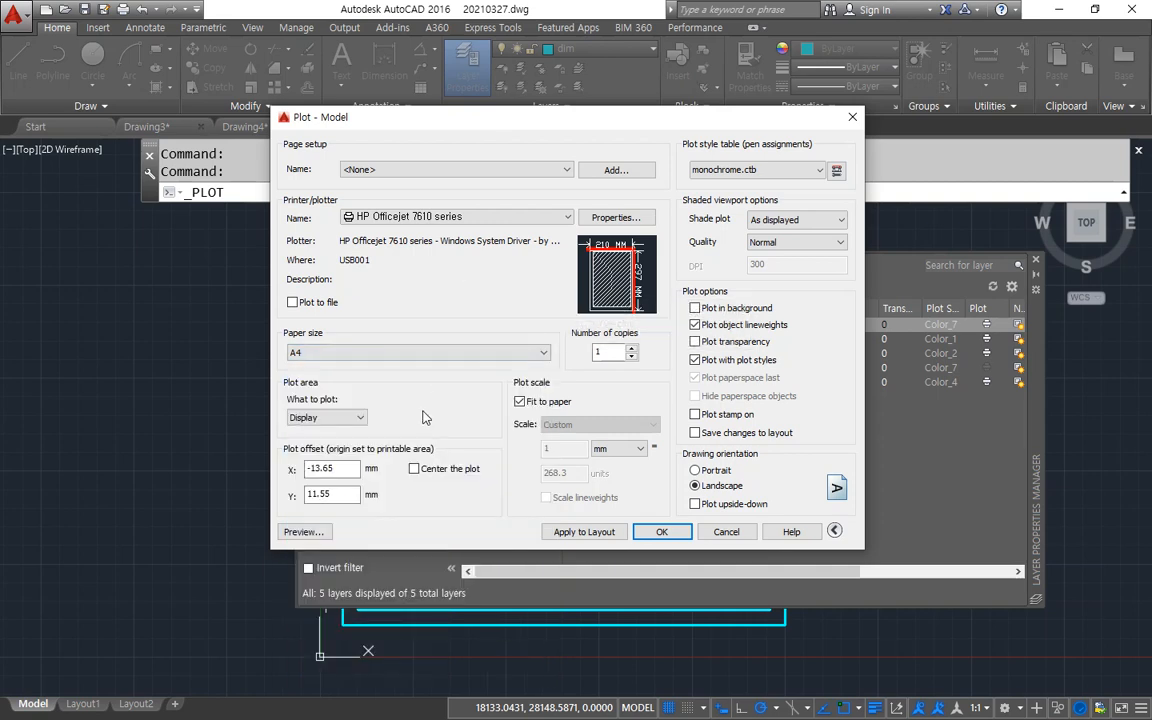
# Set the plot area to Window, close the layer manager, and pick opposite corners of the inner border around the floor plan.
pyautogui.moveTo(330, 442)
pyautogui.mouseDown()
pyautogui.moveTo(270, 440)
pyautogui.moveTo(343, 362)
pyautogui.moveTo(377, 405)
pyautogui.moveTo(318, 424)
pyautogui.mouseUp()
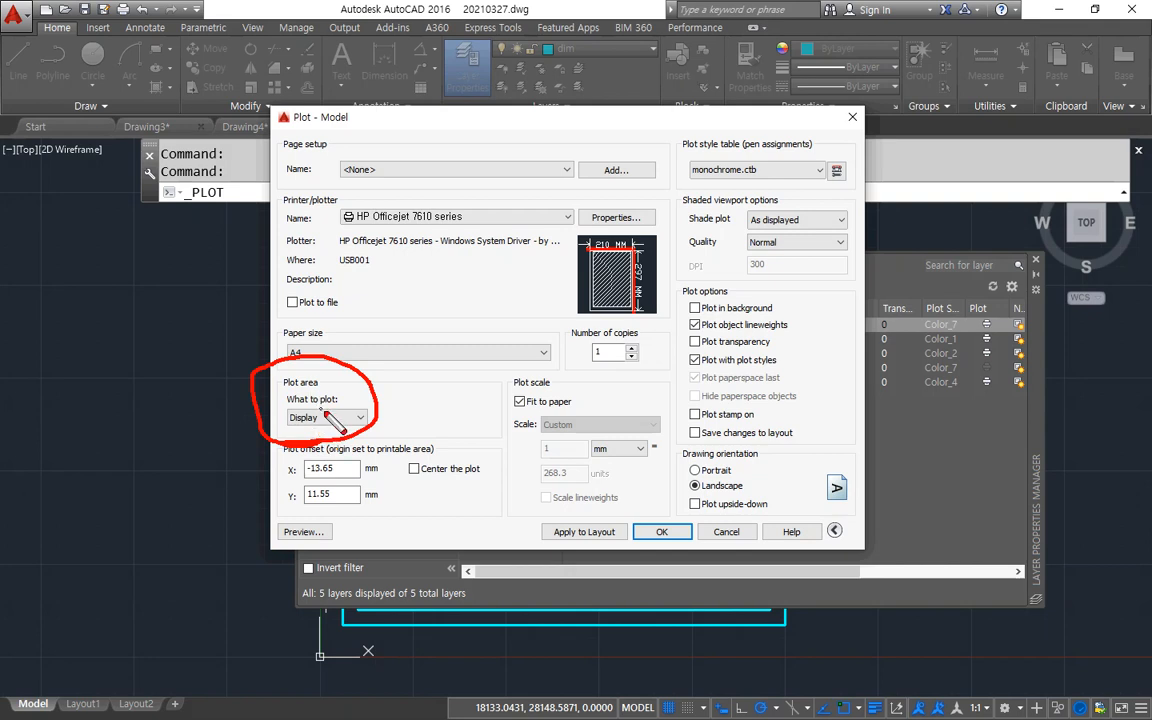
pyautogui.click(327, 417)
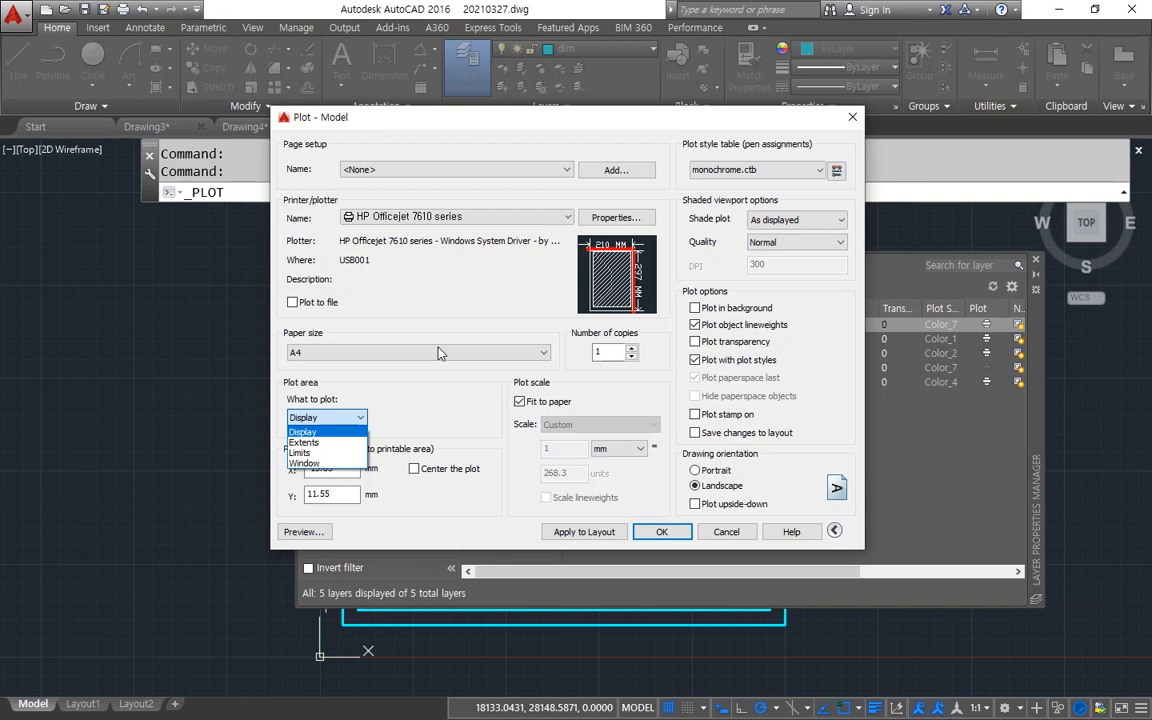
pyautogui.click(330, 464)
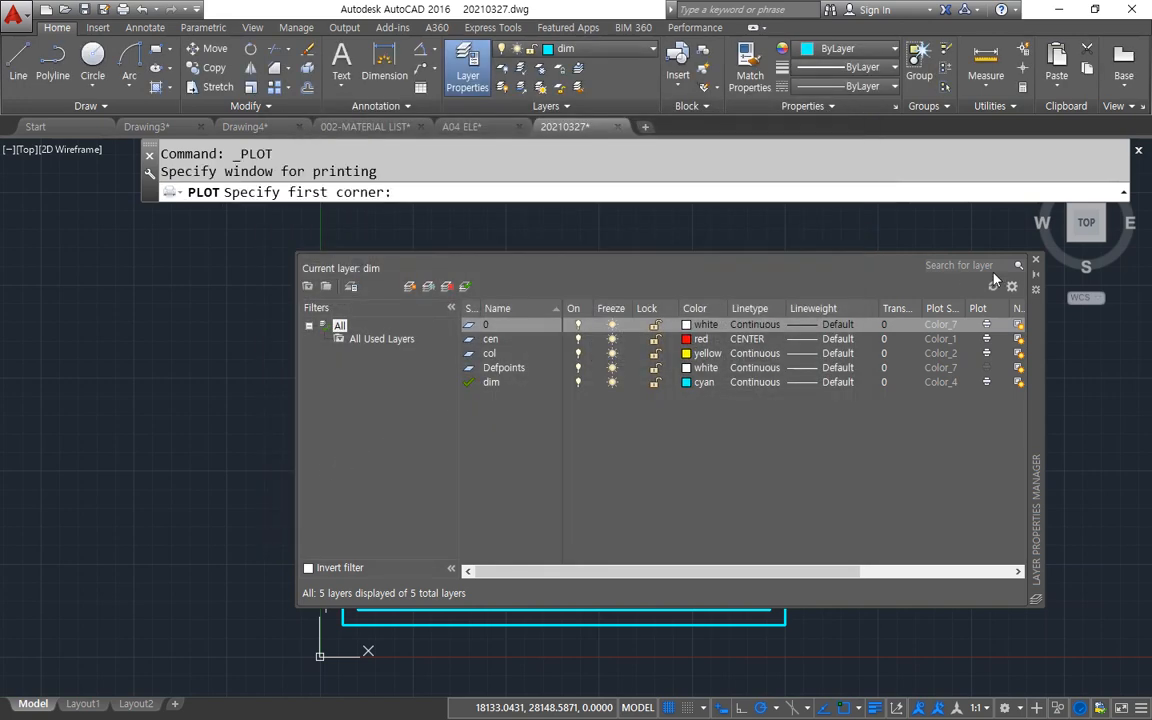
pyautogui.click(1035, 260)
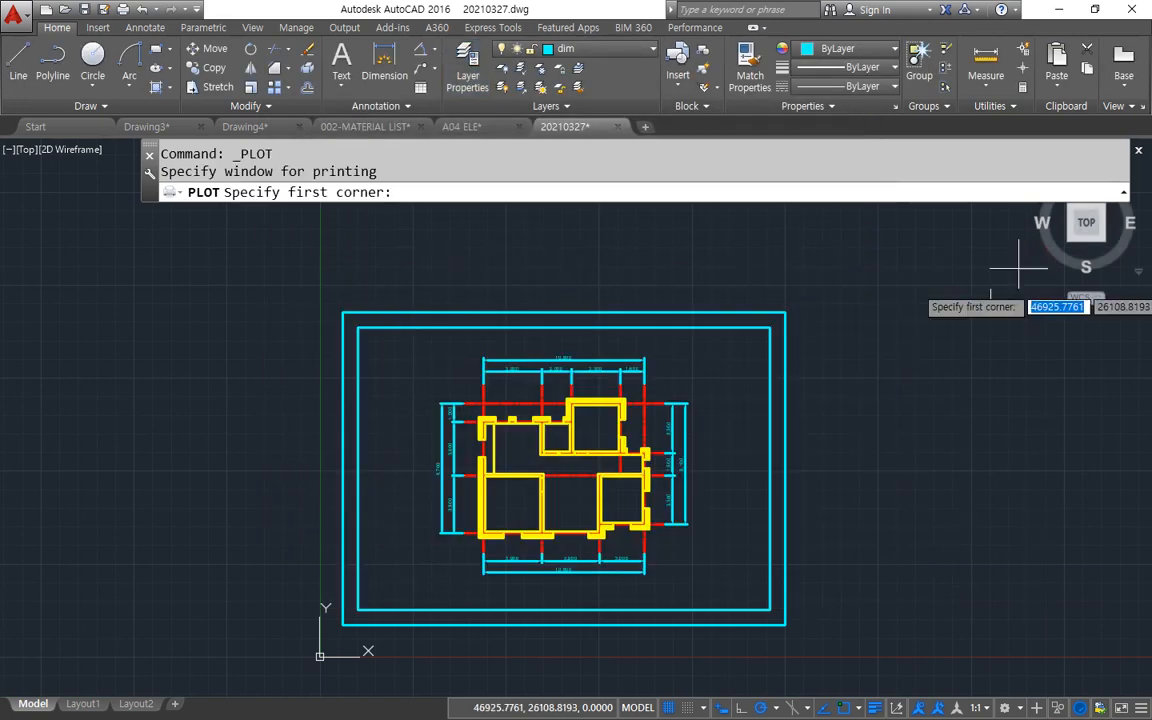
pyautogui.click(360, 606)
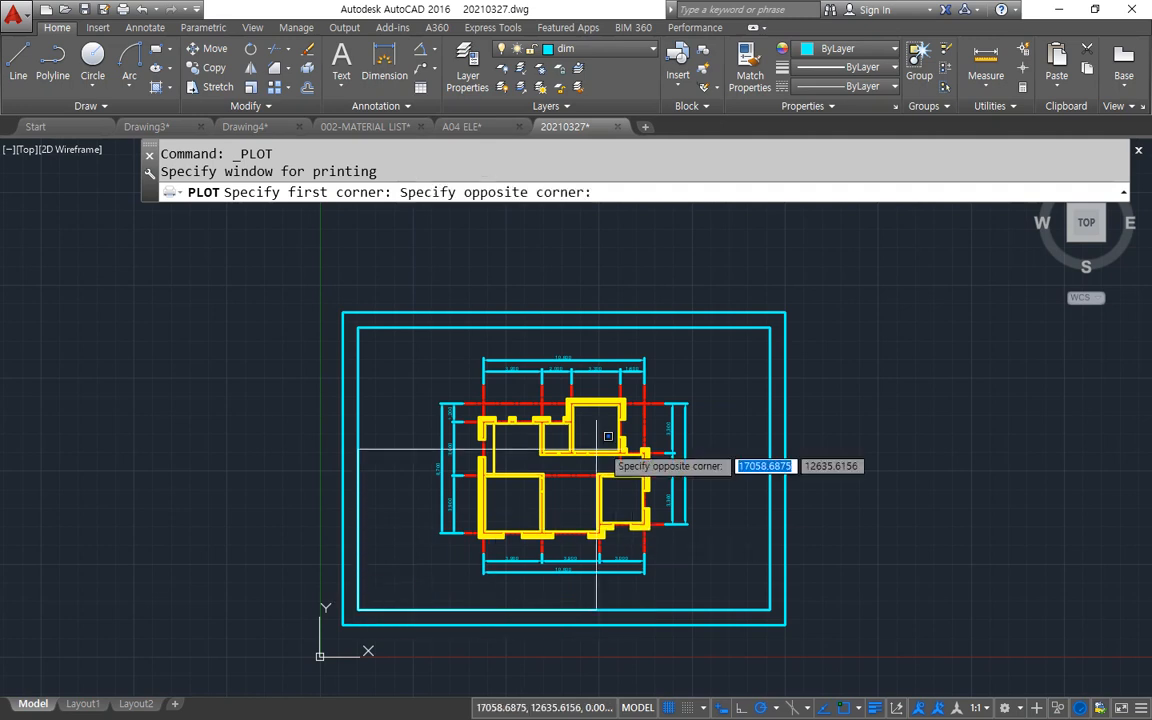
pyautogui.click(771, 314)
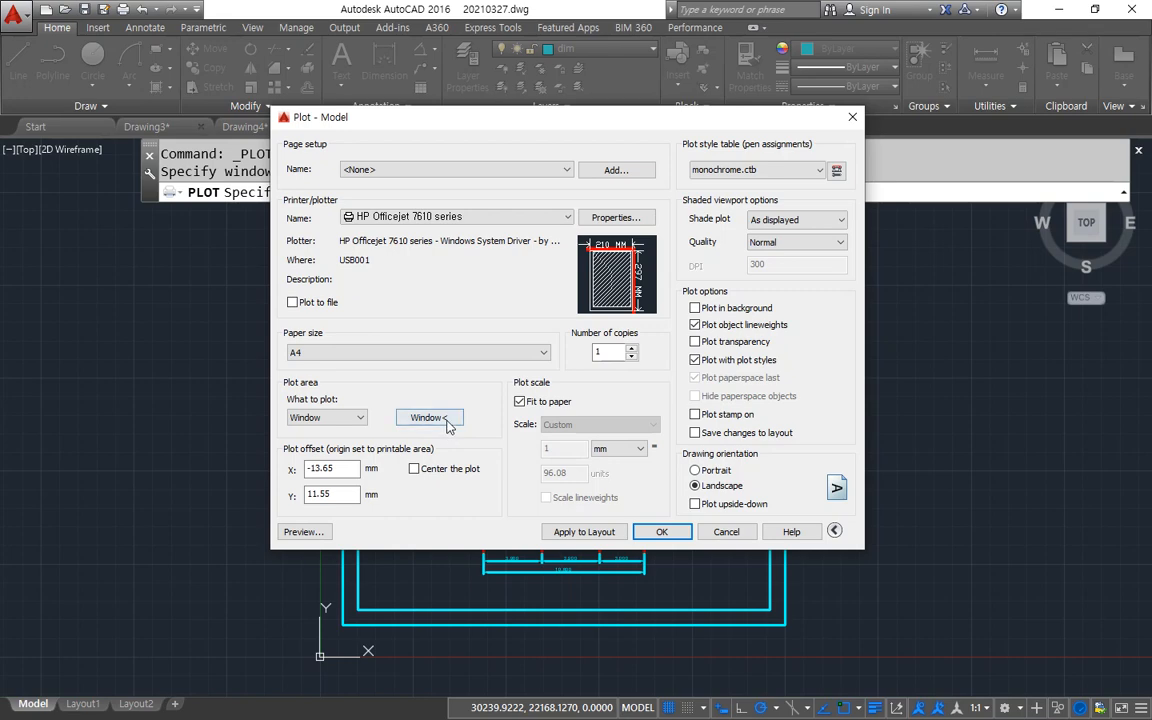
# Try redefining the plot window by picking opposite corners of the outer border.
pyautogui.click(447, 424)
pyautogui.click(318, 618)
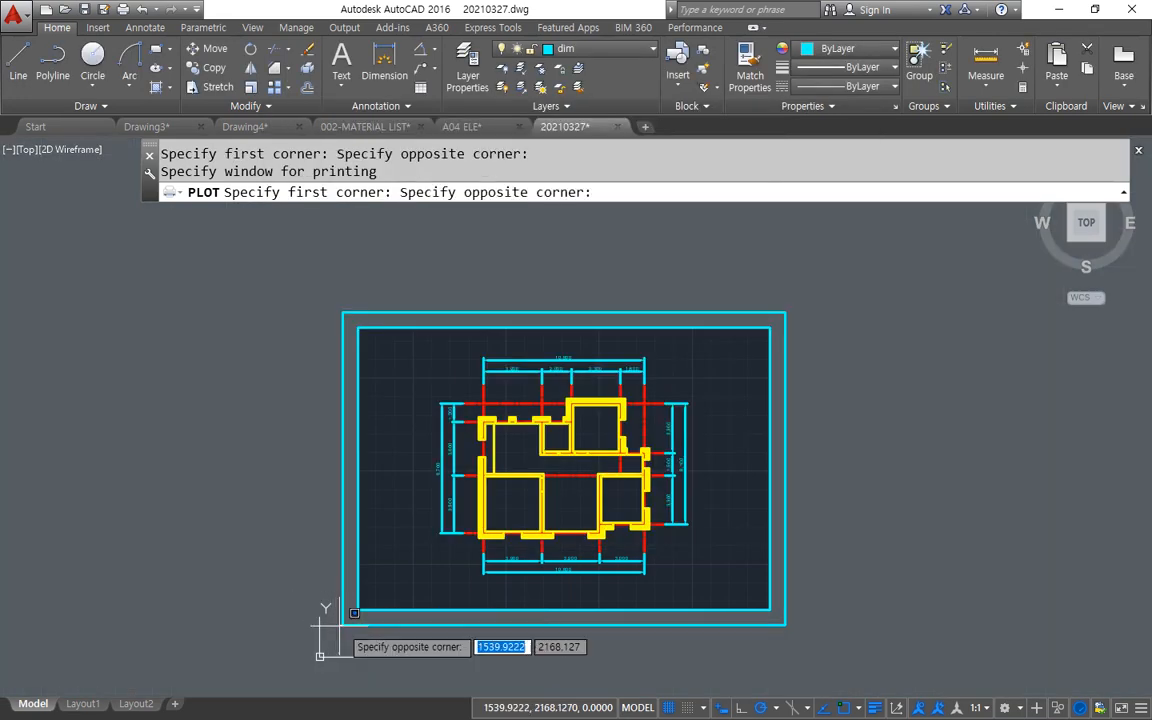
pyautogui.click(772, 318)
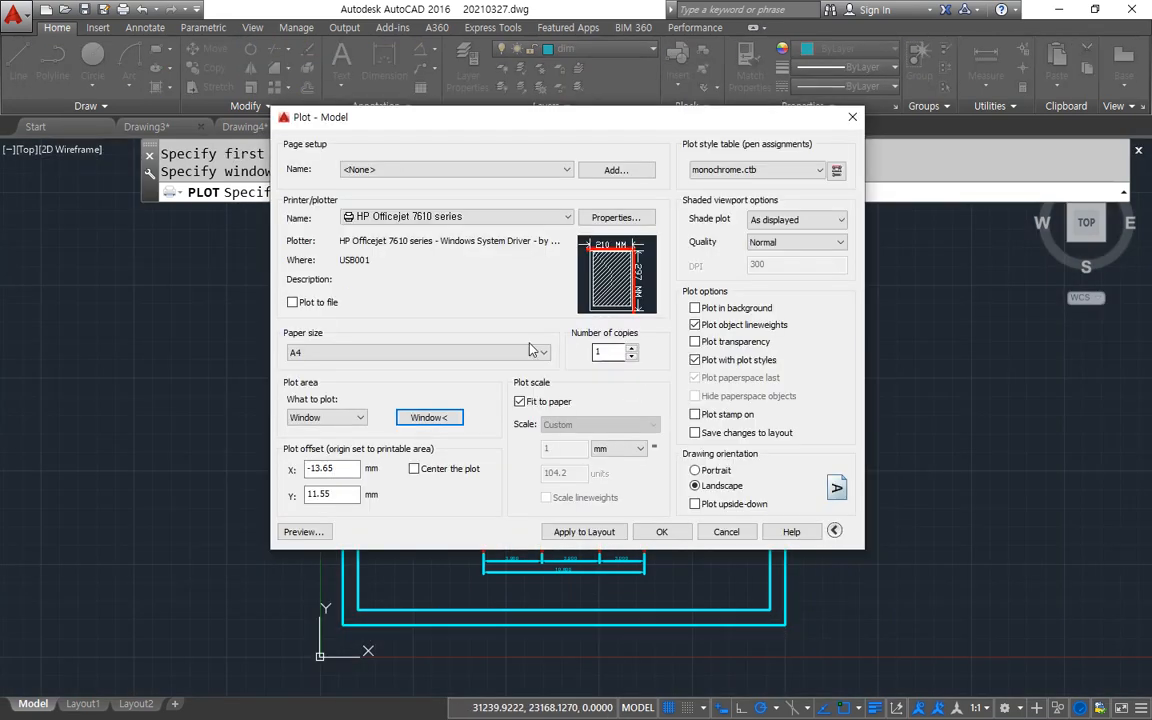
# Redefine the plot window using the opposite corners of the inner border.
pyautogui.click(447, 422)
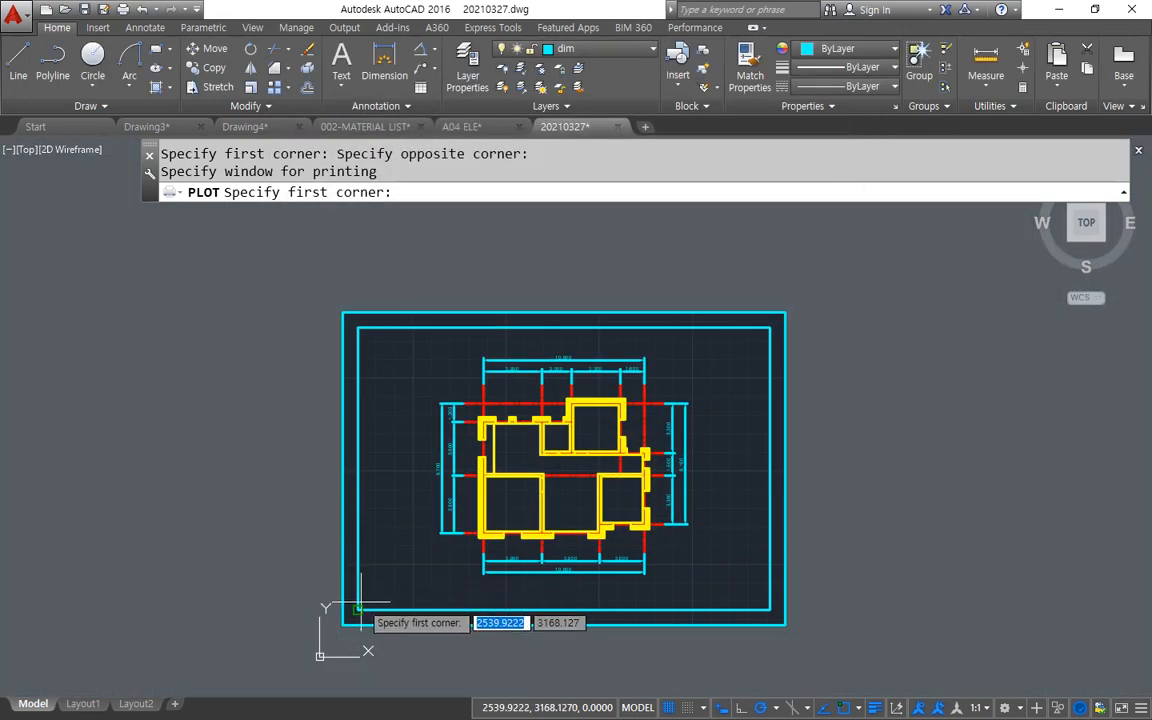
pyautogui.click(358, 608)
pyautogui.click(771, 319)
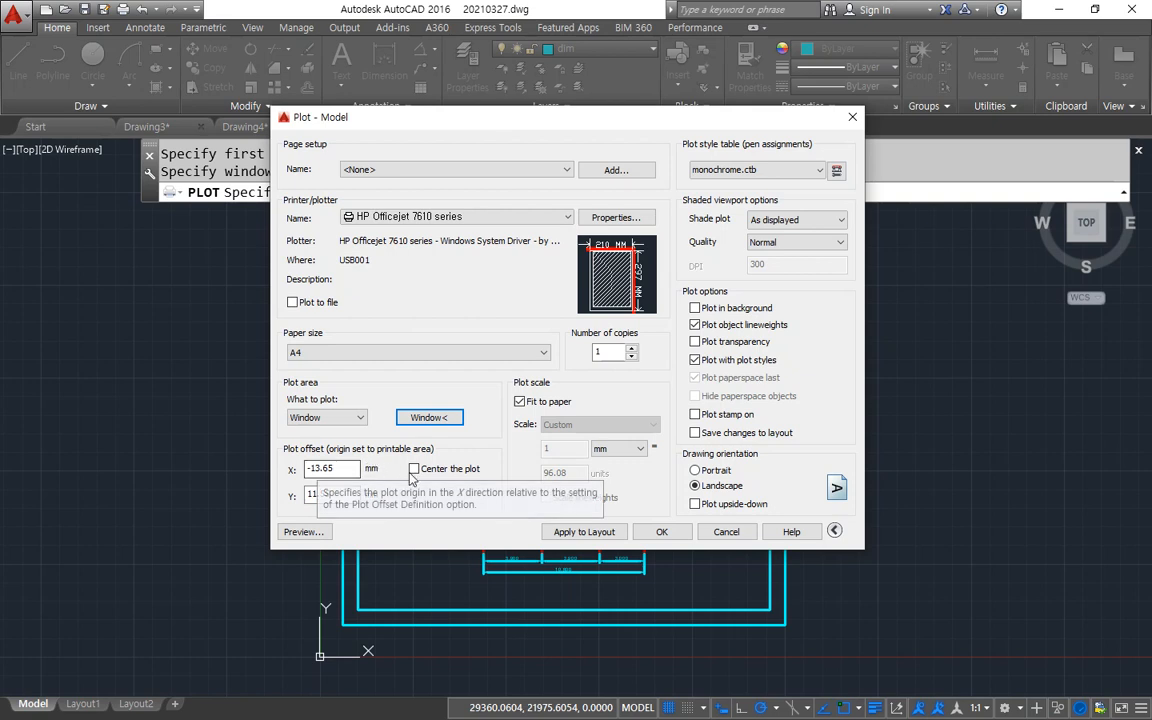
# Center the plot on the sheet and turn off fit-to-paper scaling.
pyautogui.click(452, 471)
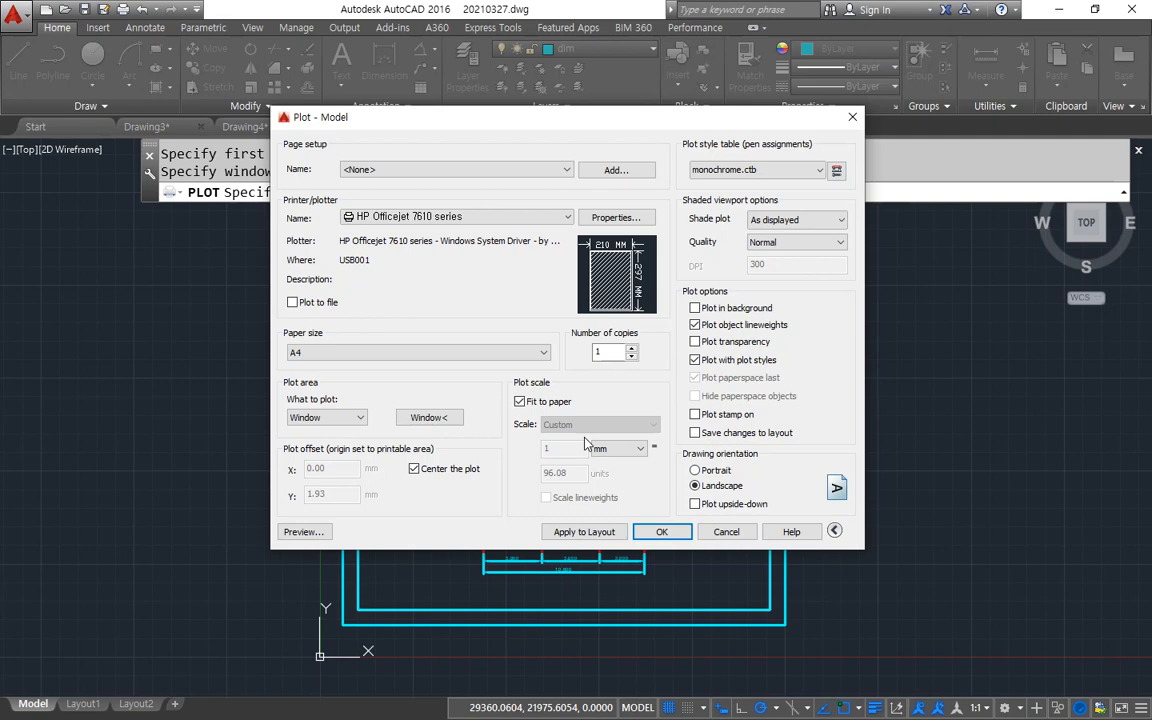
pyautogui.click(521, 401)
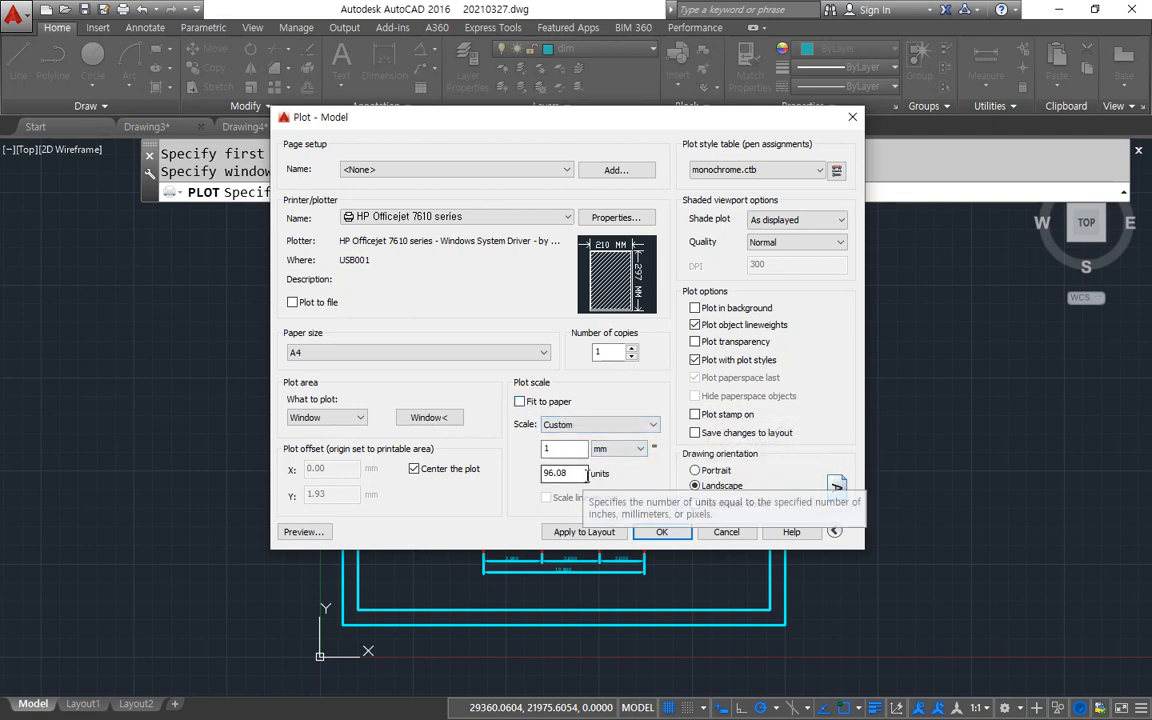
pyautogui.hotkey('ctrl', 'alt', 'd')
pyautogui.moveTo(566, 491)
pyautogui.mouseDown()
pyautogui.moveTo(526, 487)
pyautogui.moveTo(566, 438)
pyautogui.moveTo(581, 495)
pyautogui.moveTo(526, 459)
pyautogui.mouseUp()
pyautogui.hotkey('ctrl', 'z')
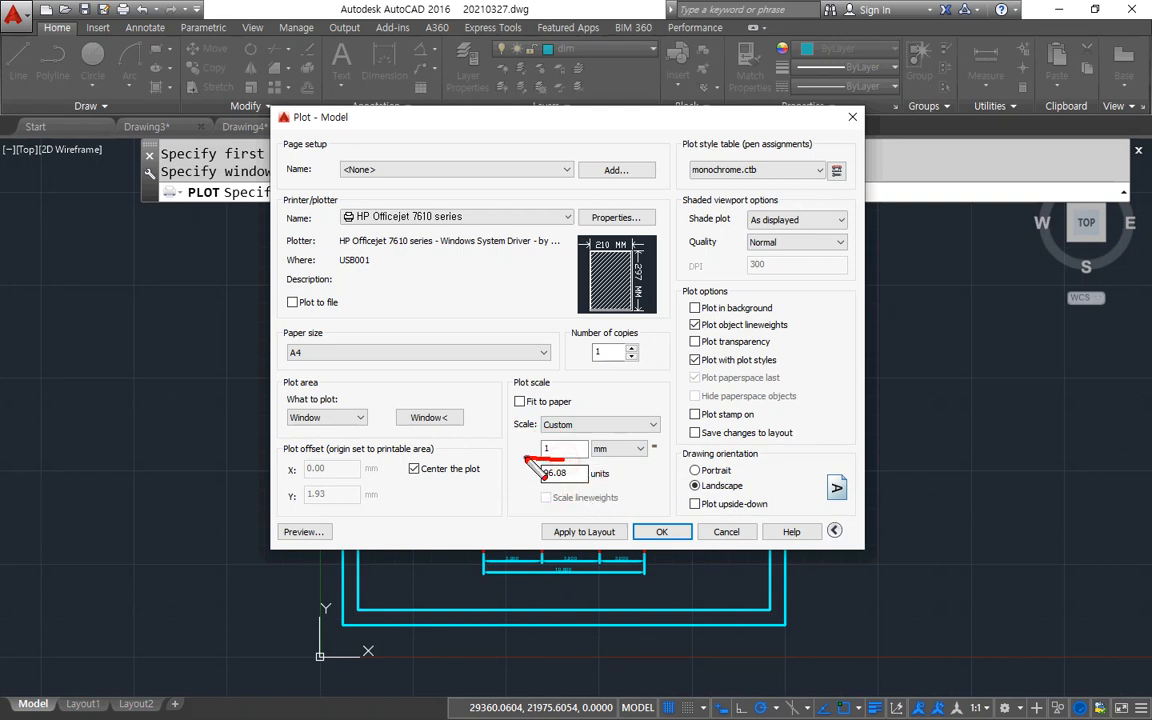
pyautogui.moveTo(583, 488); pyautogui.dragTo(523, 488)
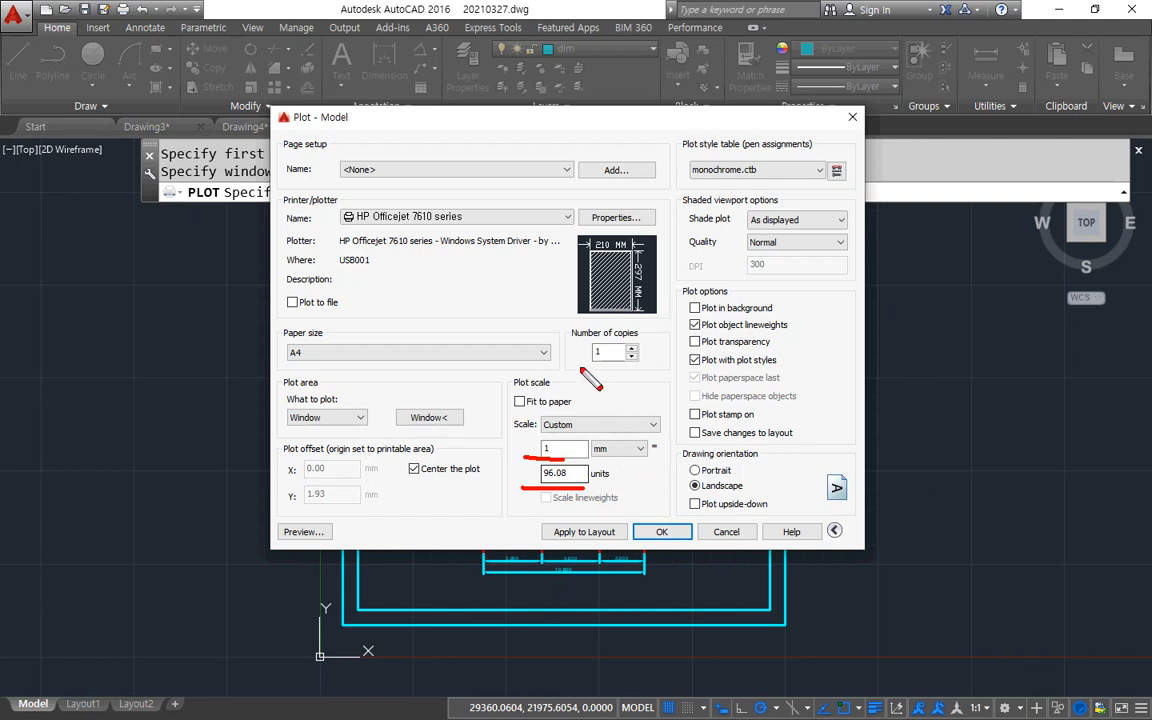
pyautogui.moveTo(481, 252)
pyautogui.mouseDown()
pyautogui.moveTo(471, 297)
pyautogui.moveTo(597, 287)
pyautogui.mouseUp()
pyautogui.press('e')
pyautogui.click(566, 459)
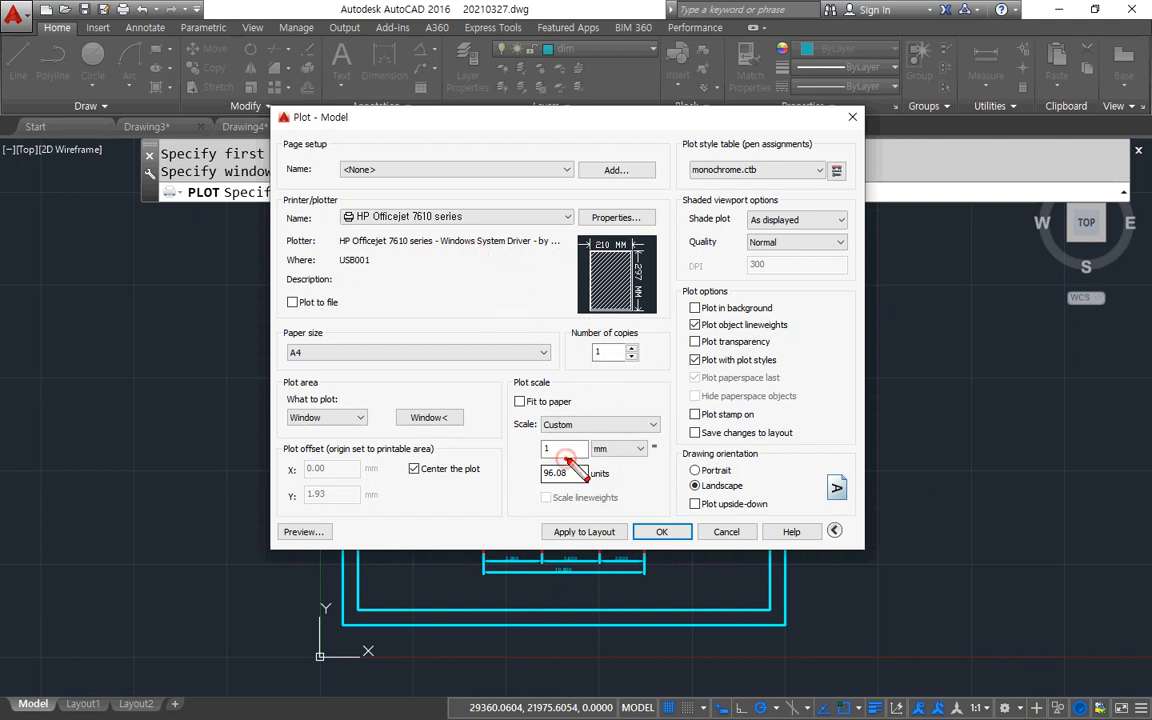
pyautogui.moveTo(581, 488)
pyautogui.mouseDown()
pyautogui.moveTo(535, 468)
pyautogui.moveTo(588, 507)
pyautogui.moveTo(550, 496)
pyautogui.moveTo(591, 473)
pyautogui.moveTo(583, 504)
pyautogui.moveTo(478, 470)
pyautogui.mouseUp()
pyautogui.press('e')
pyautogui.press('Escape')
# Set the plot scale to 1:100, with 1 mm equal to 100 units, and apply the plot settings to the layout.
pyautogui.write('100')
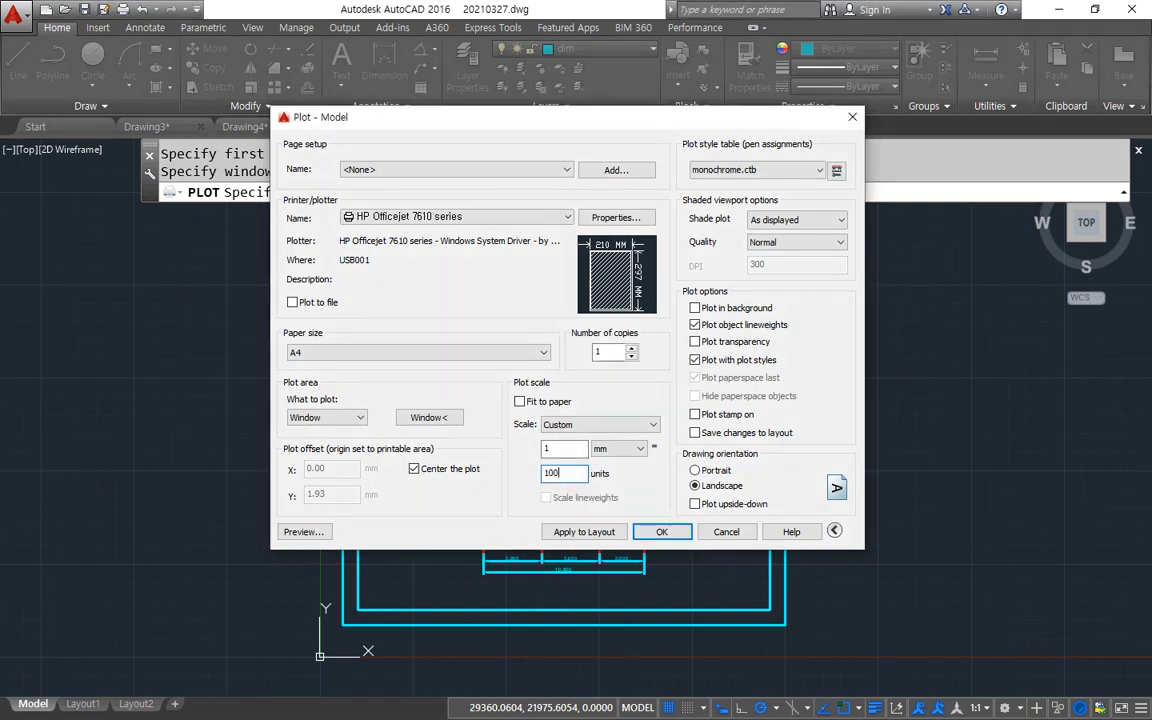
pyautogui.click(645, 424)
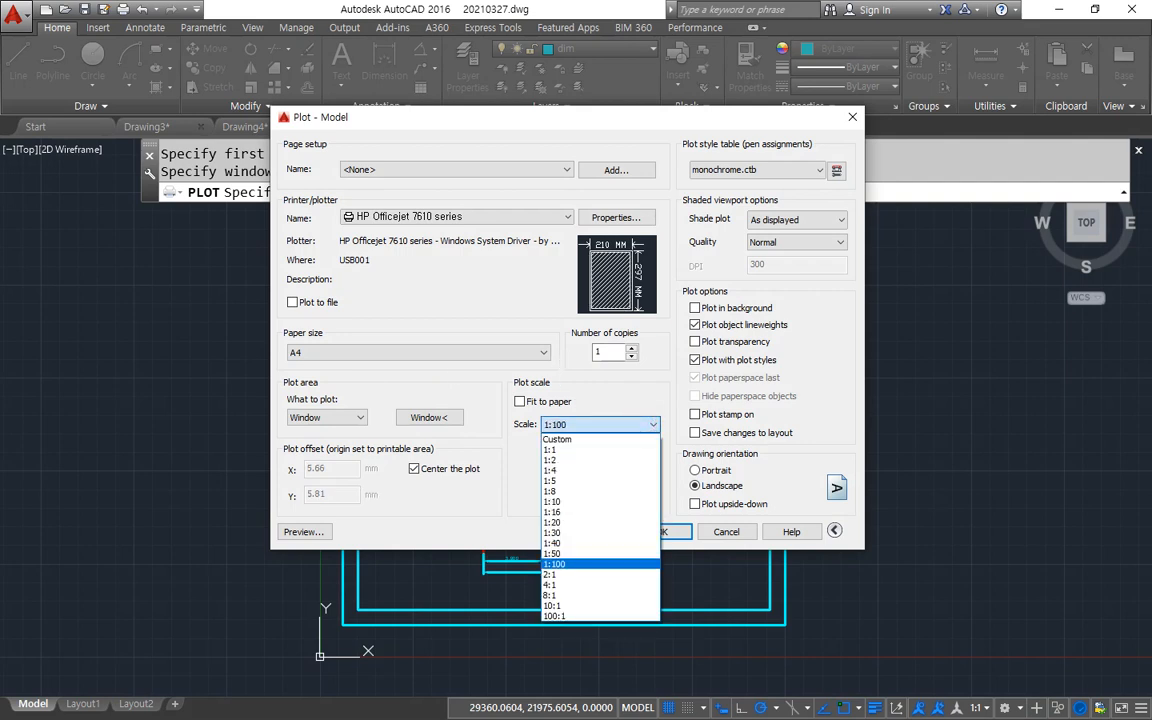
pyautogui.click(630, 565)
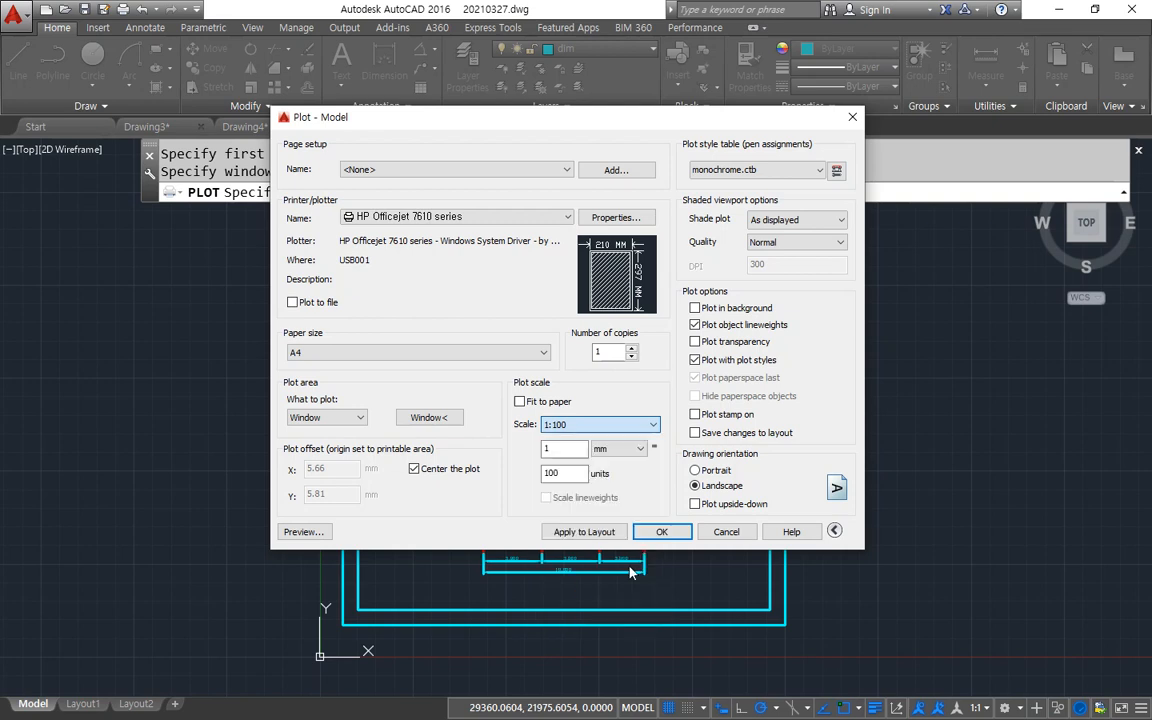
pyautogui.click(560, 474)
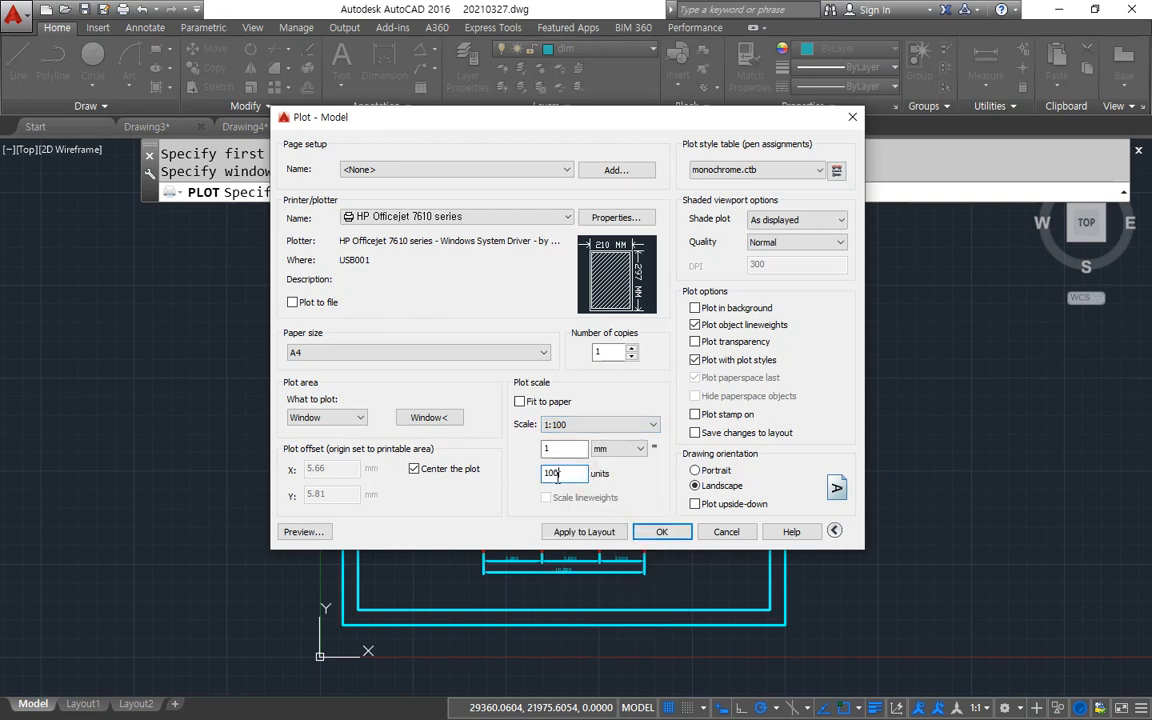
pyautogui.doubleClick(557, 474)
pyautogui.click(607, 425)
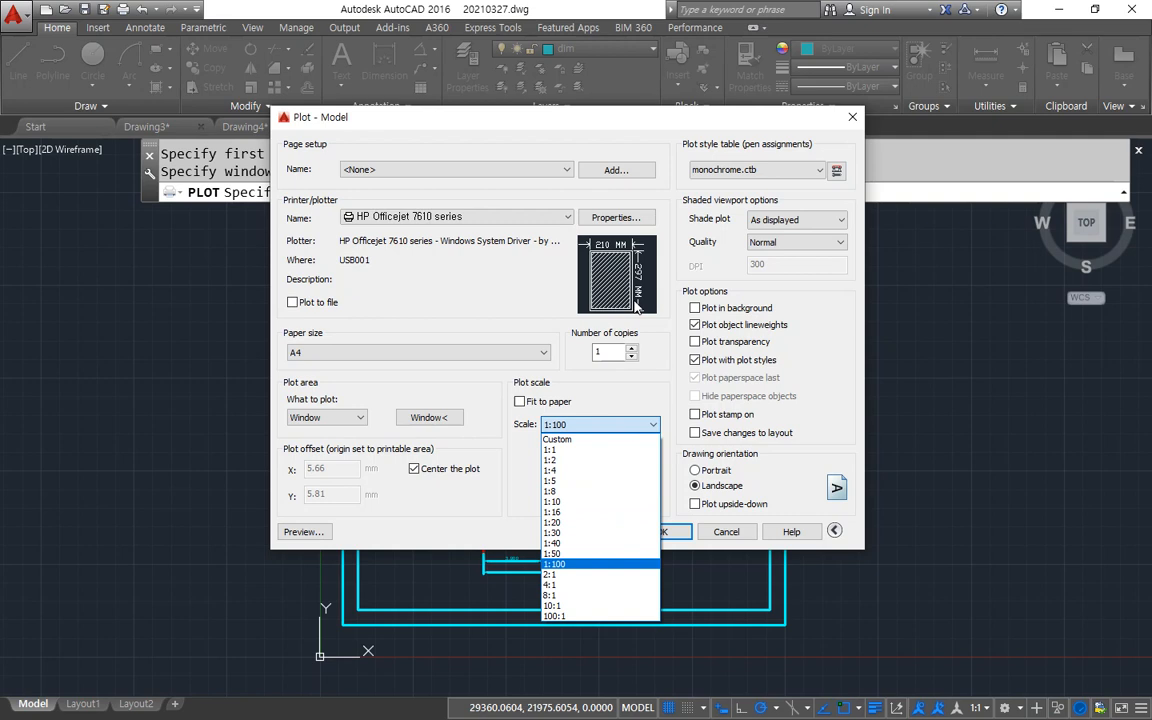
pyautogui.click(532, 305)
pyautogui.doubleClick(560, 473)
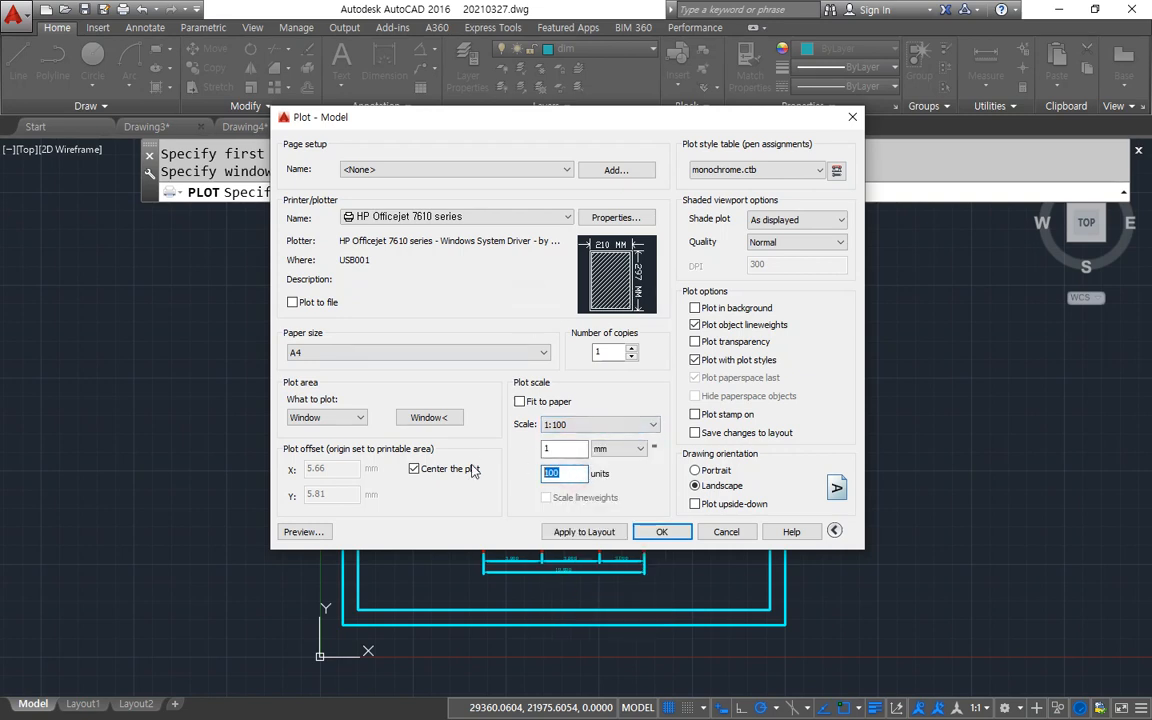
pyautogui.click(576, 535)
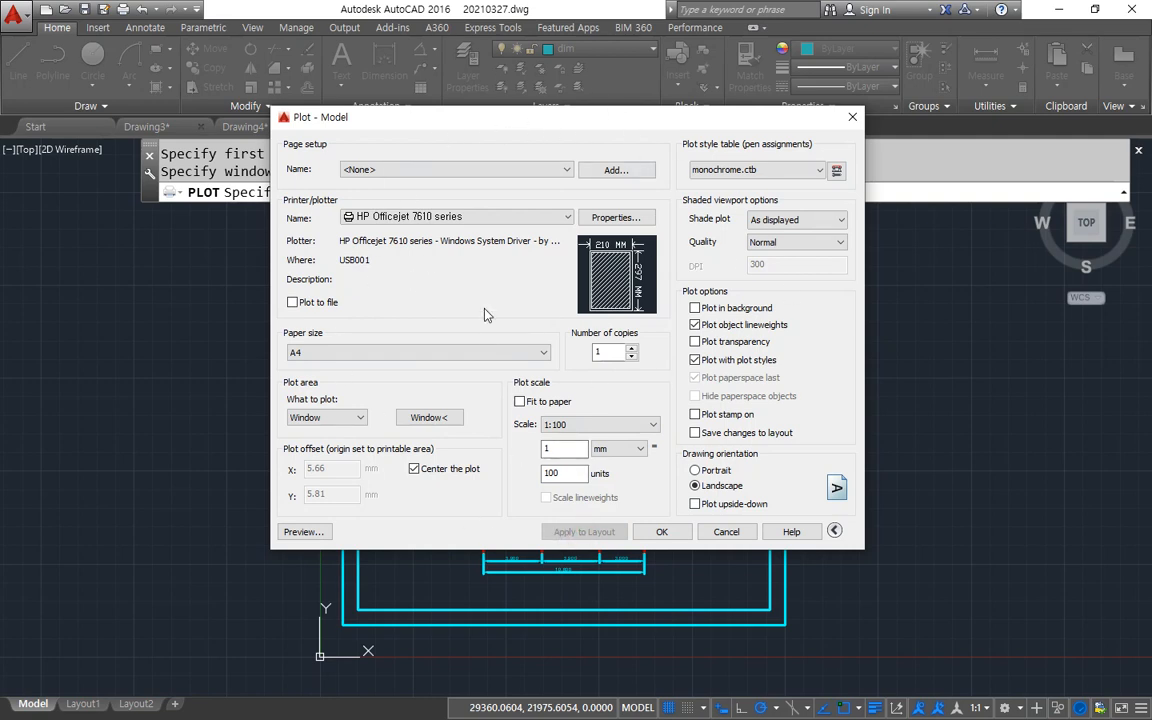
# Preview the plot, inspect the floor plan's lineweights and the whole framed sheet, and send it to the printer.
pyautogui.click(413, 469)
pyautogui.click(303, 531)
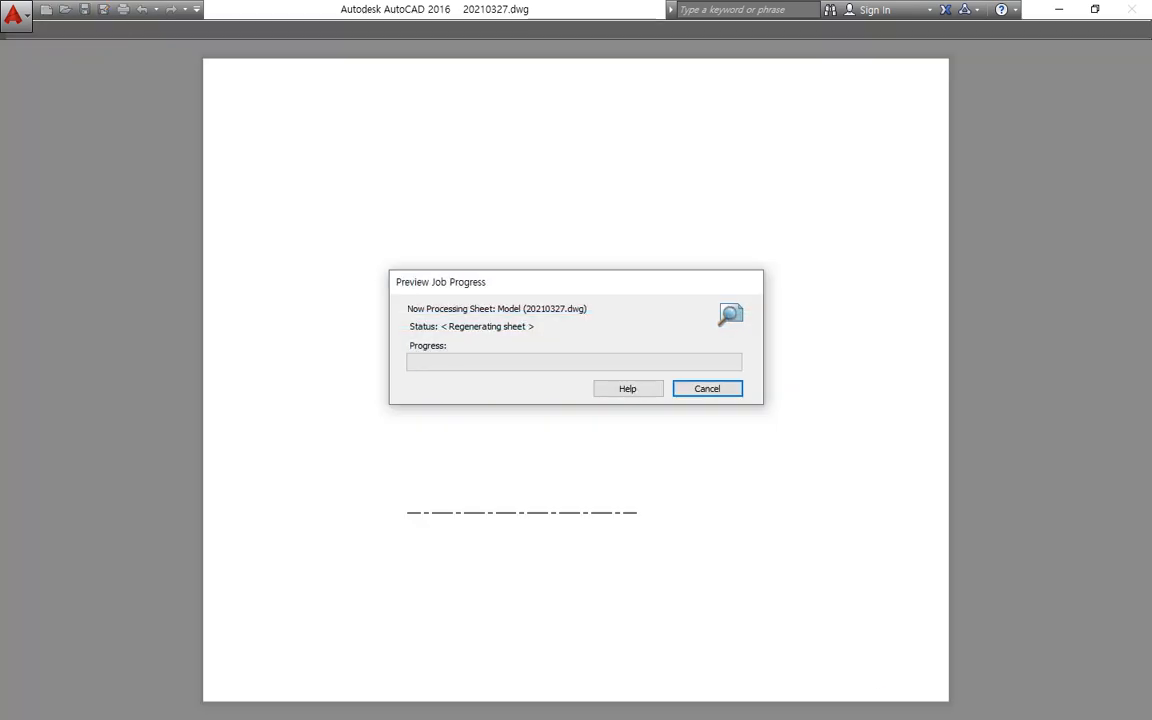
pyautogui.scroll(5, 439, 314)
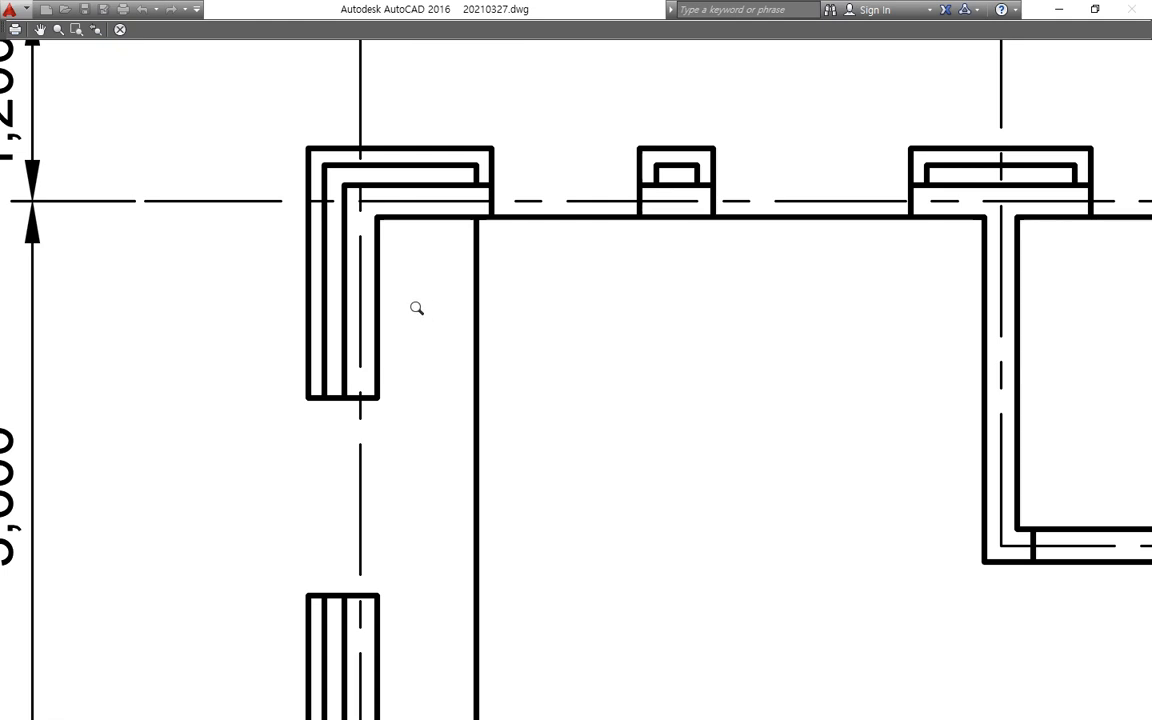
pyautogui.scroll(-2, 417, 310)
pyautogui.moveTo(283, 270); pyautogui.dragTo(473, 311, button='middle')
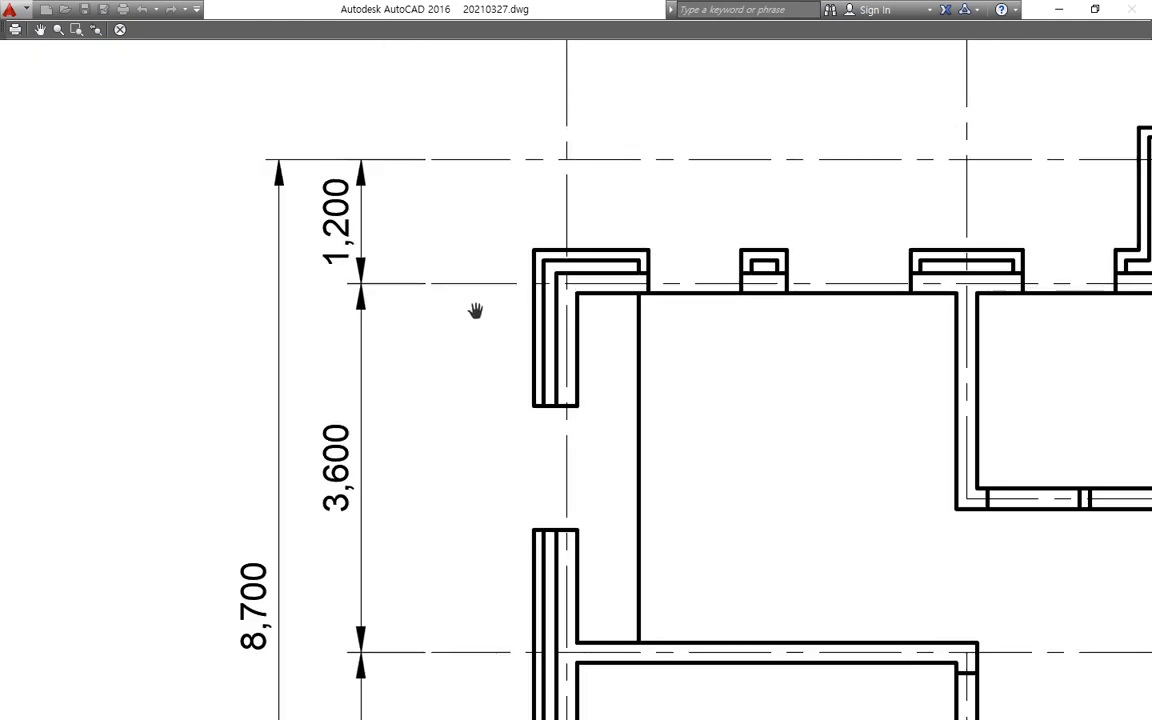
pyautogui.scroll(-2, 502, 333)
pyautogui.scroll(-5, 502, 333)
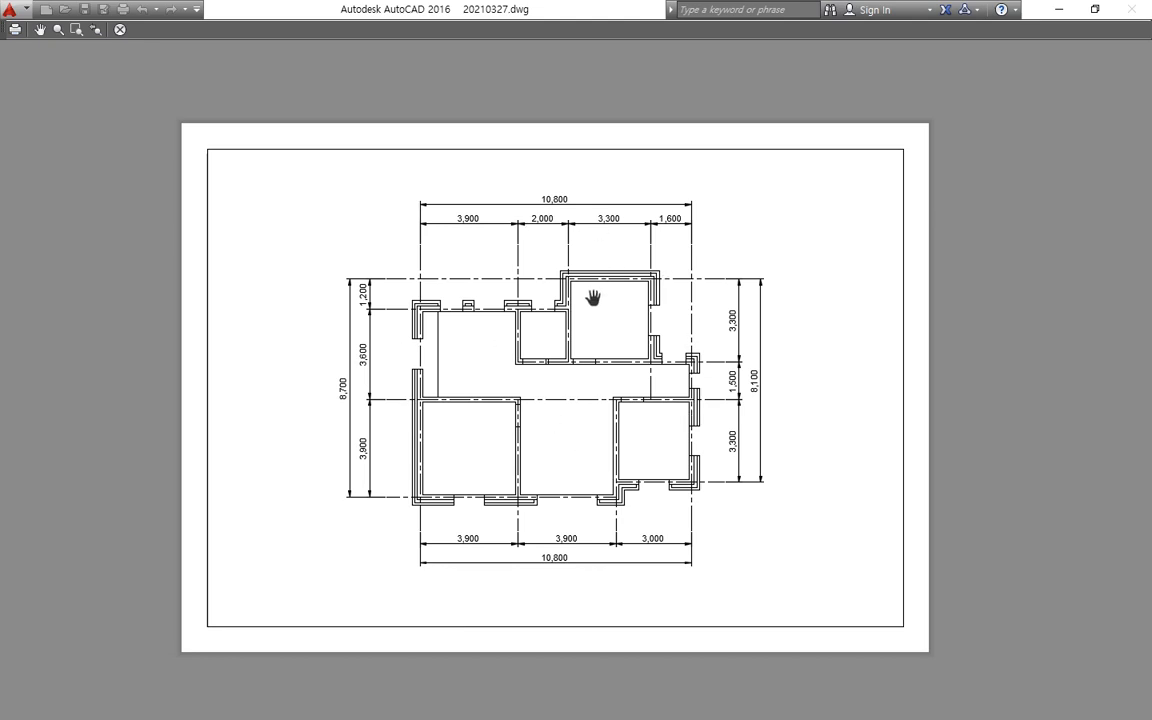
pyautogui.press('Escape')
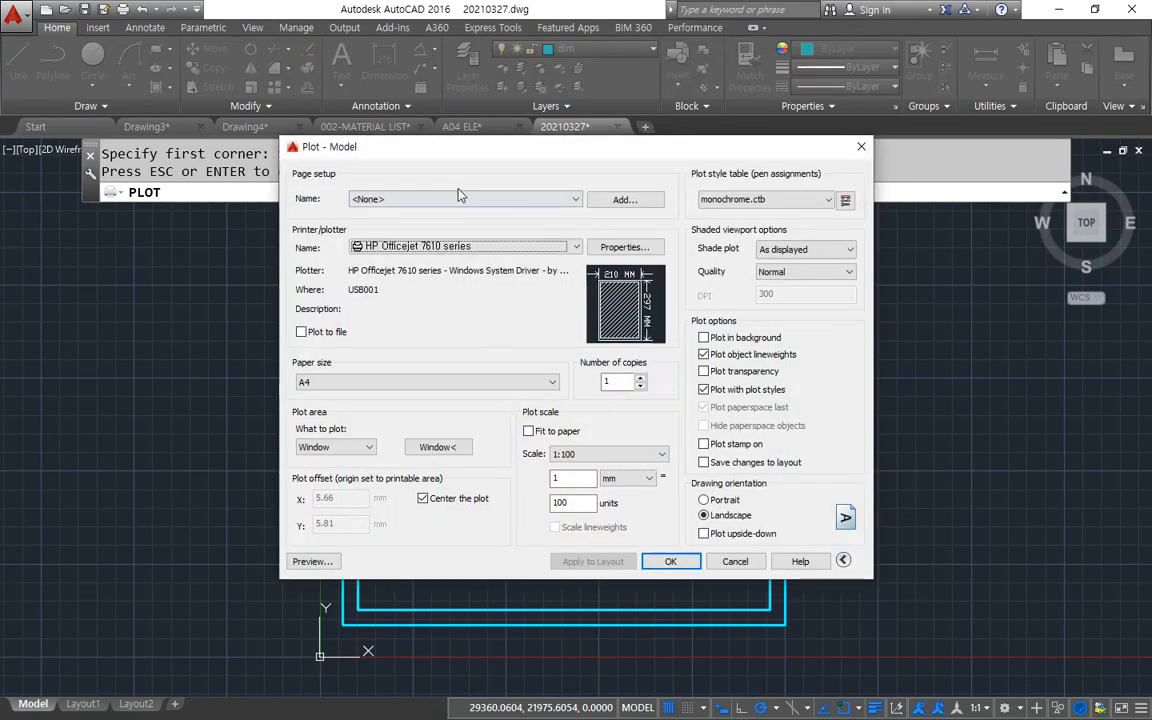
pyautogui.click(670, 561)
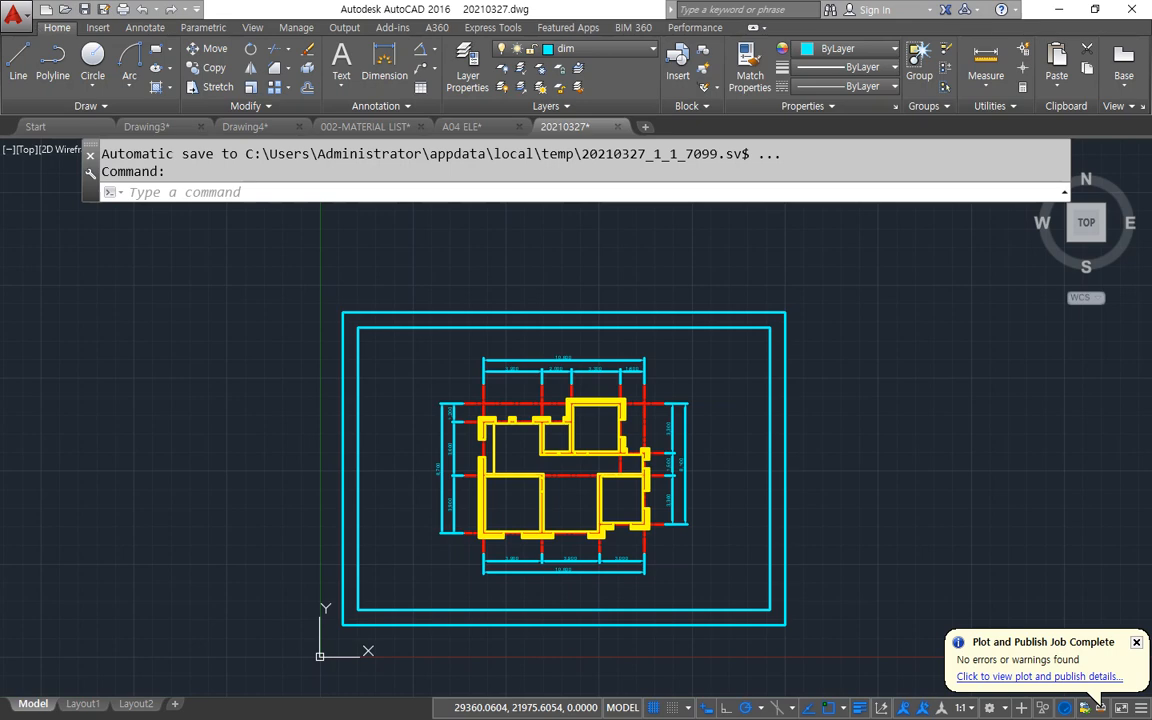
pyautogui.press('super+e')
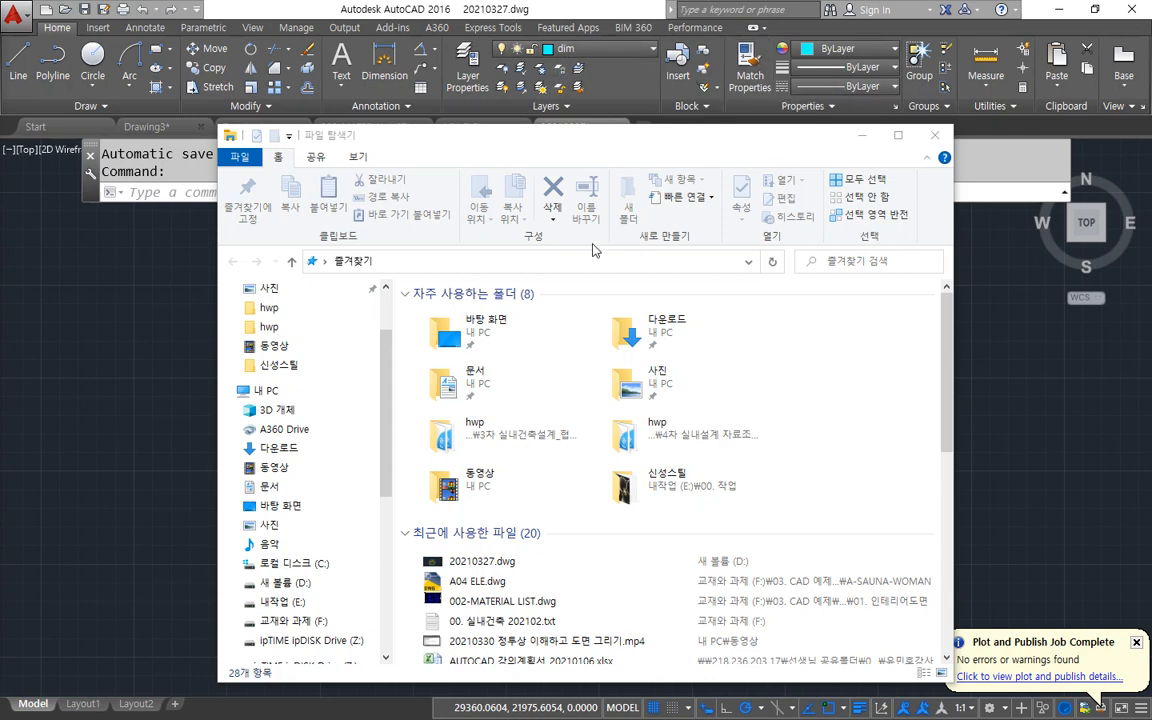
pyautogui.click(472, 261)
pyautogui.moveTo(464, 261); pyautogui.dragTo(289, 241)
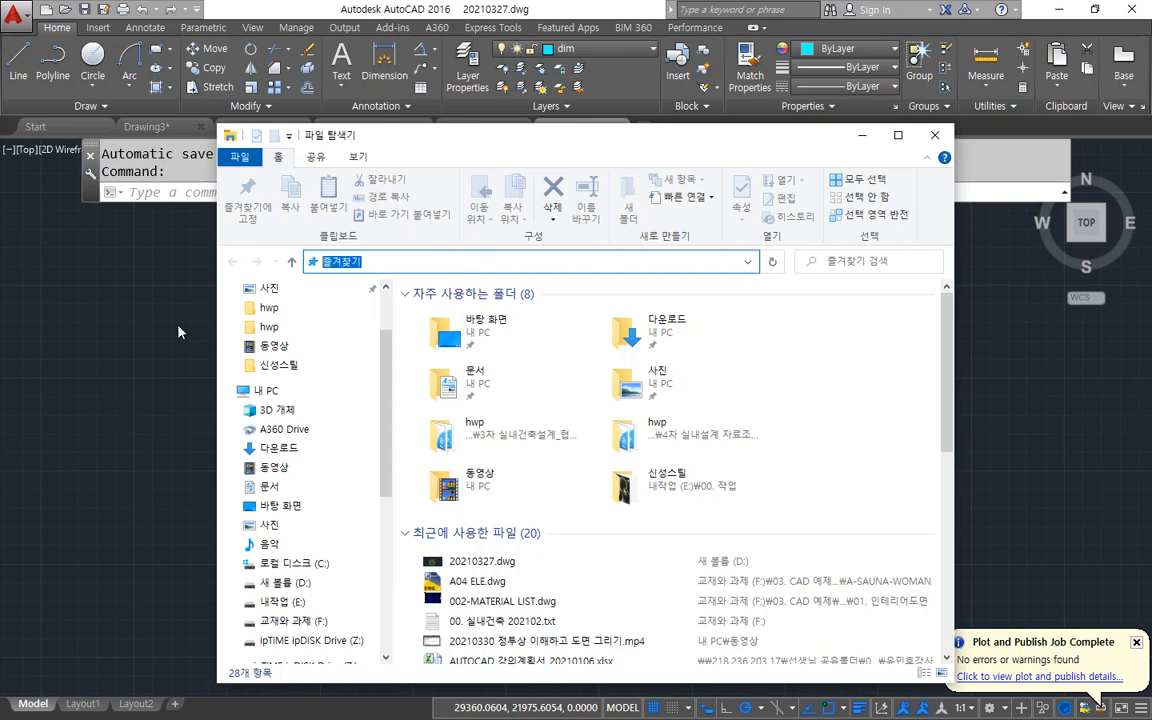
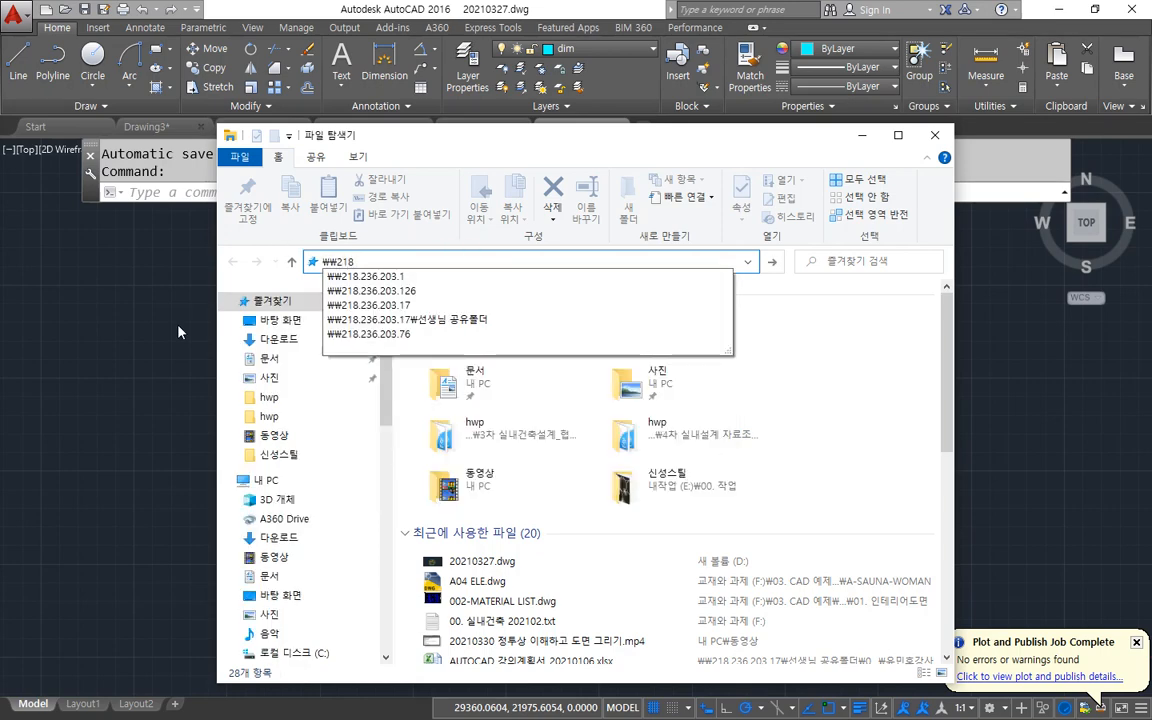
pyautogui.press('Return')
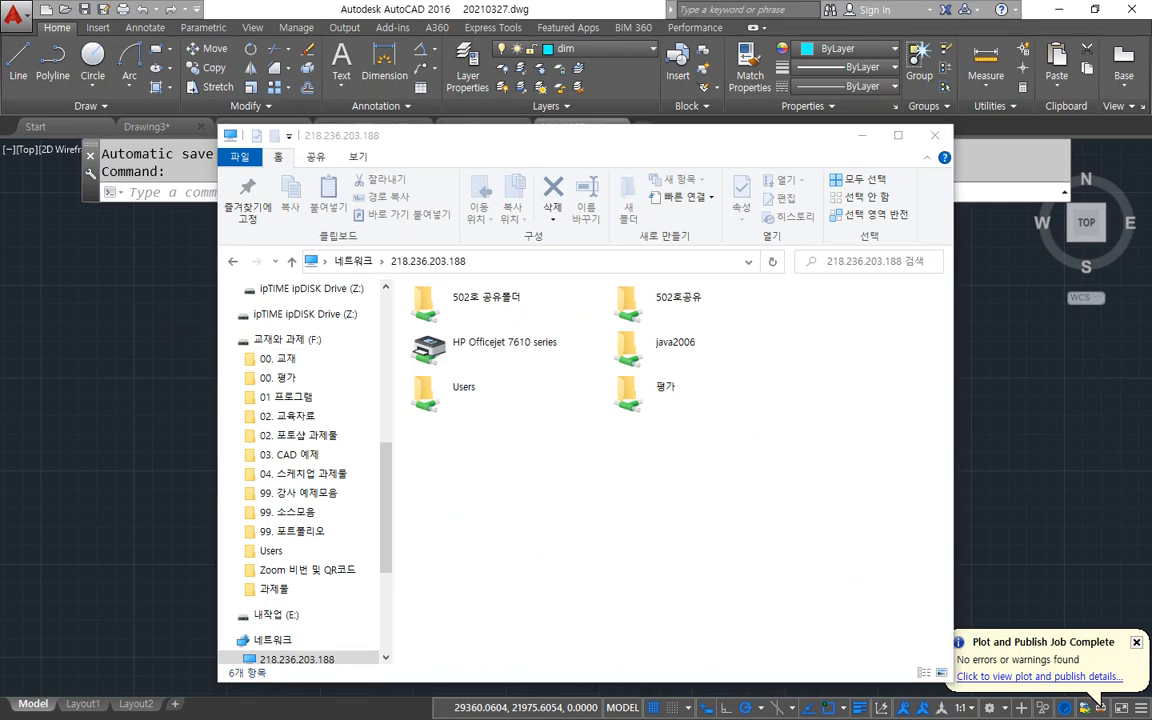
# Switch to the Notepad notes and start a network path with \\ after a blank line below the plot entry.
pyautogui.hotkey('alt', 'Tab')
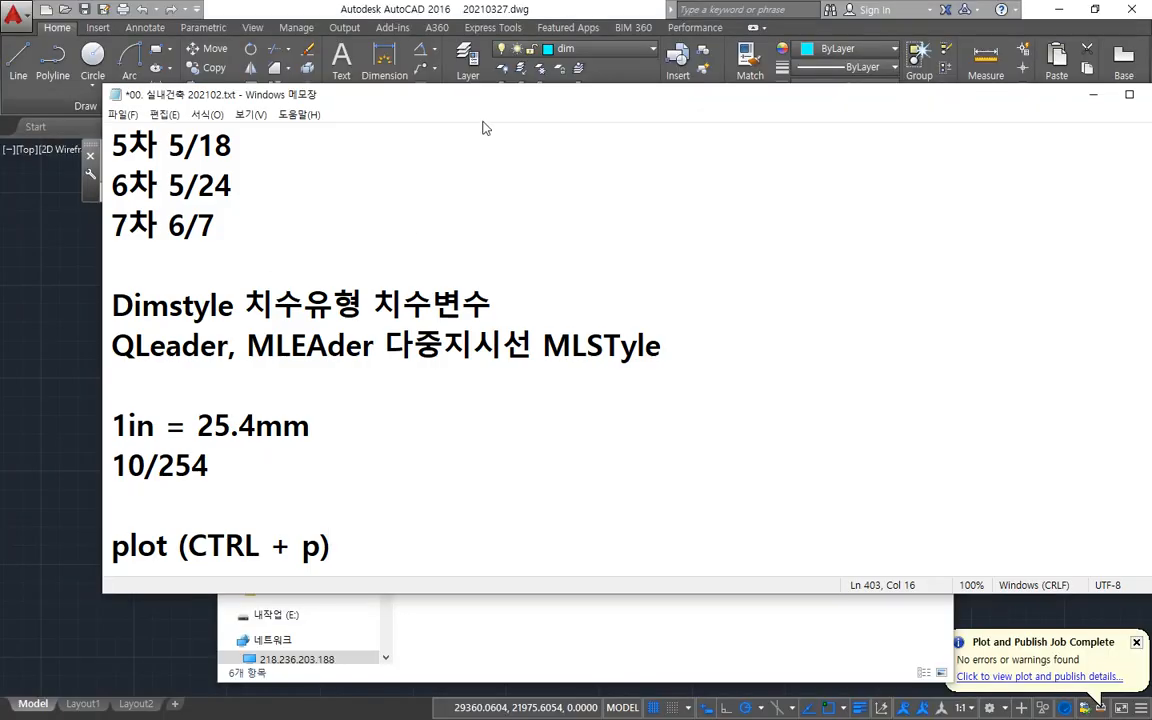
pyautogui.moveTo(498, 105); pyautogui.dragTo(617, 66)
pyautogui.press('Return')
pyautogui.press('Return')
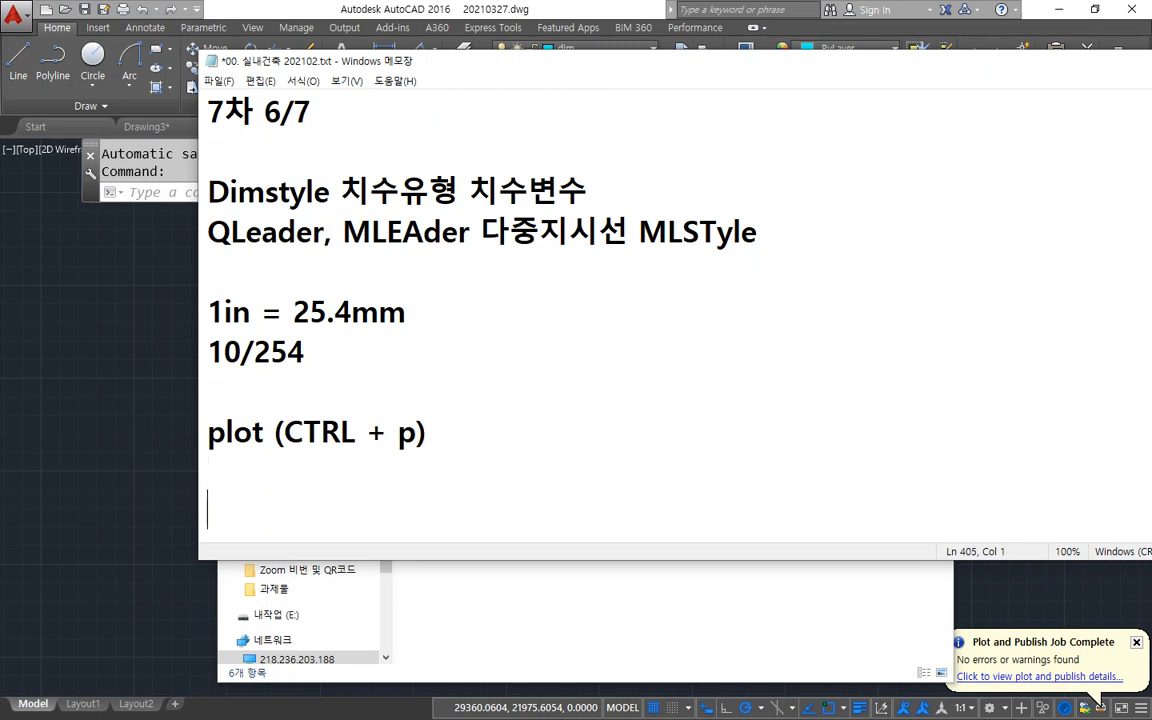
pyautogui.write('\\\\')
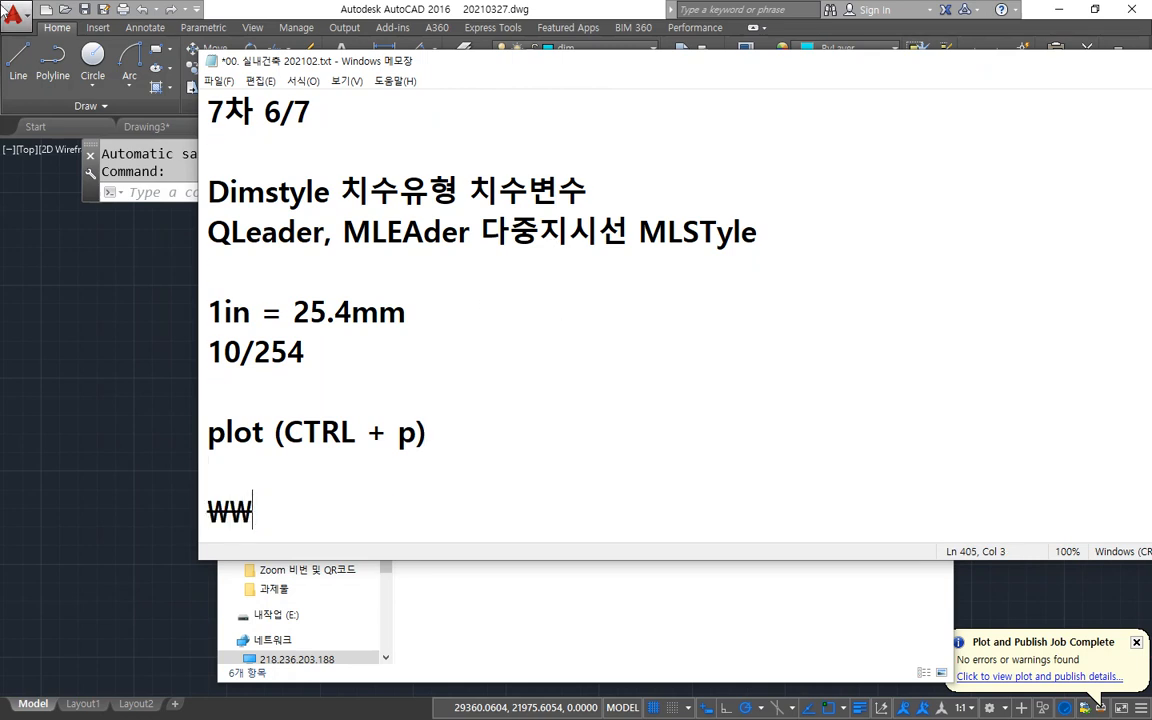